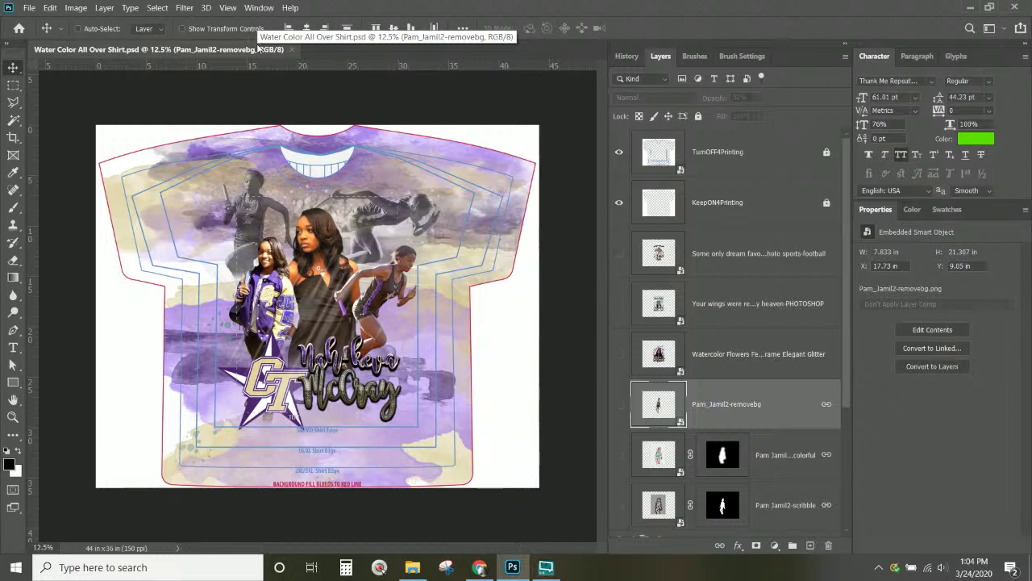
- Switch to the web browser and open the remove.bg website
key("ctrl+plus")
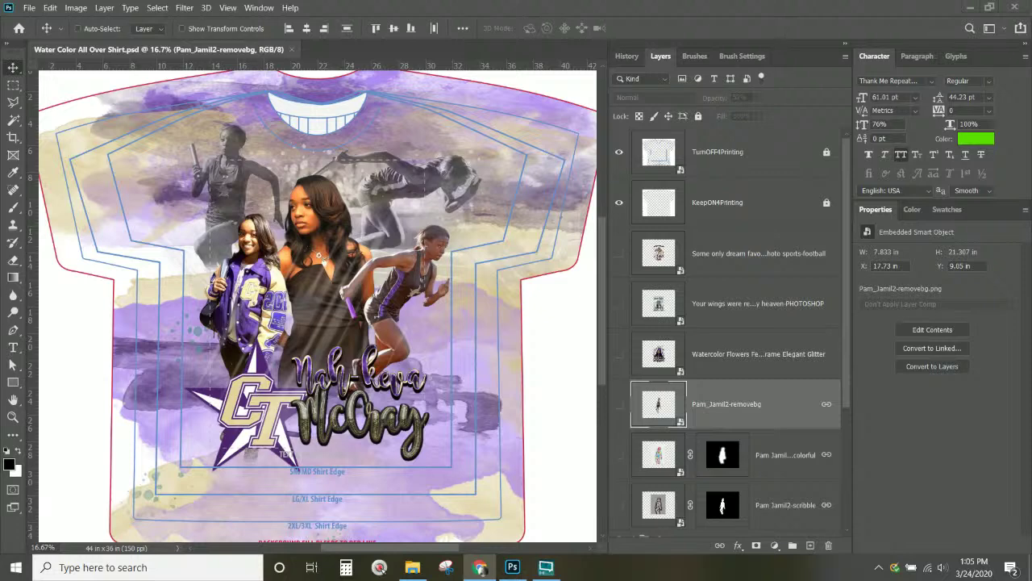
left_click_drag(258, 0, 258, 2)
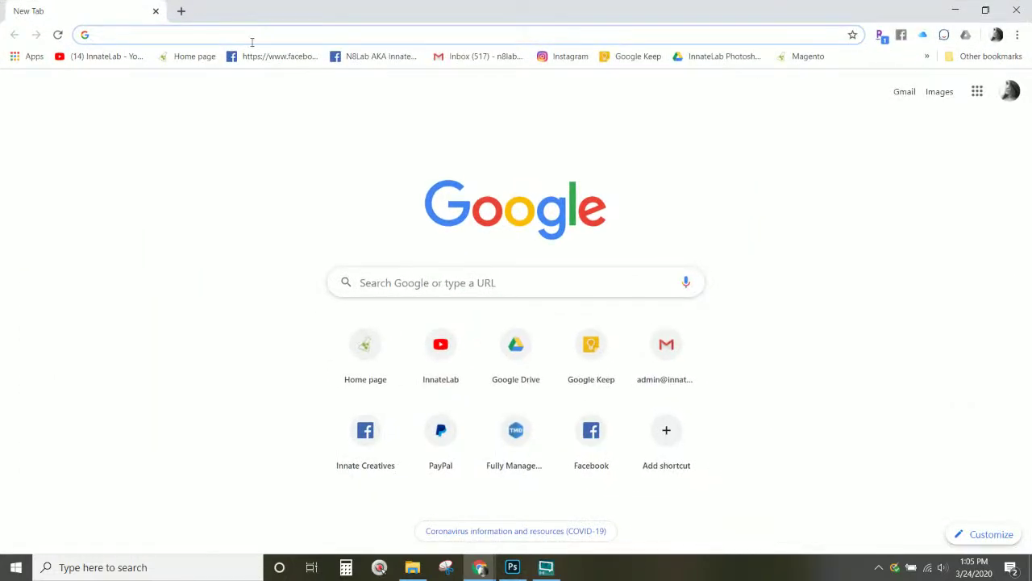
type("remove.bg")
key("Return")
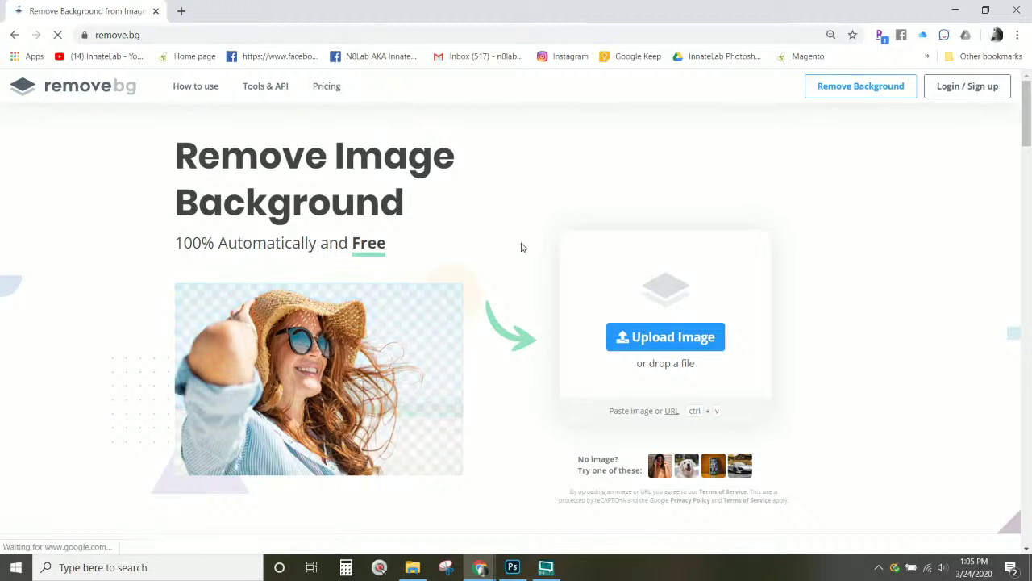
- Log in to the remove.bg account with the saved credentials and open the background removal upload page
left_click(966, 86)
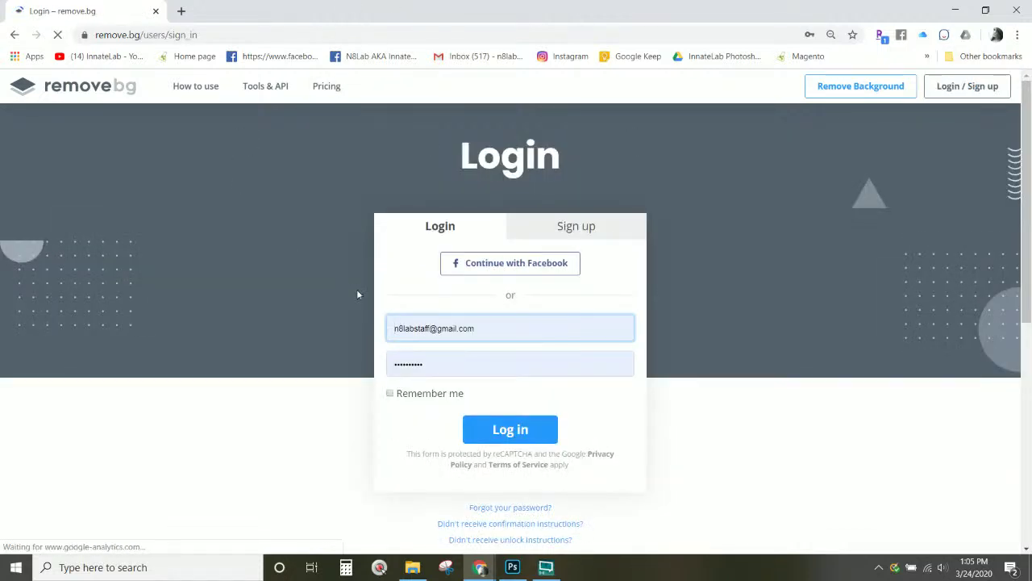
left_click(496, 431)
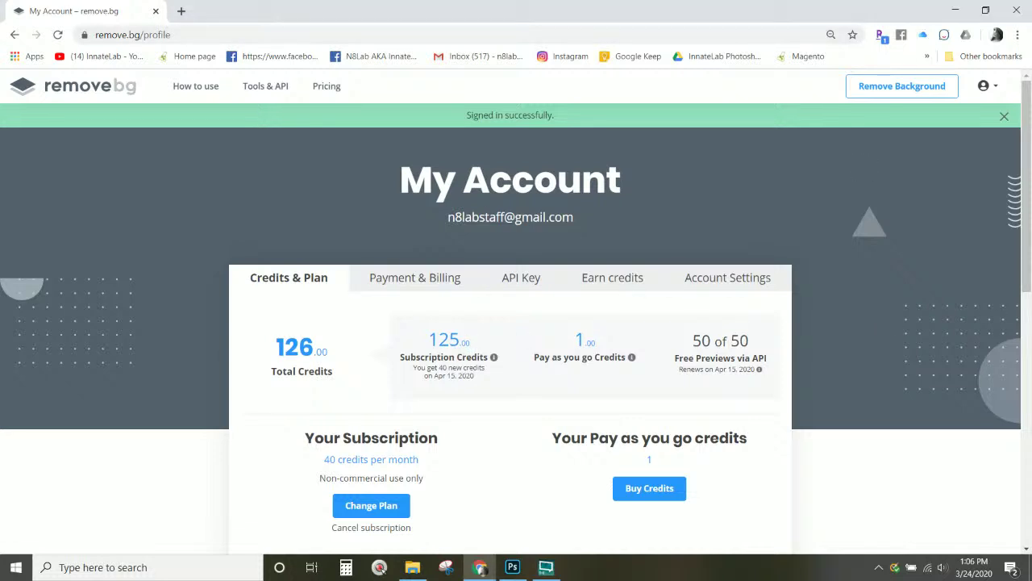
left_click(876, 93)
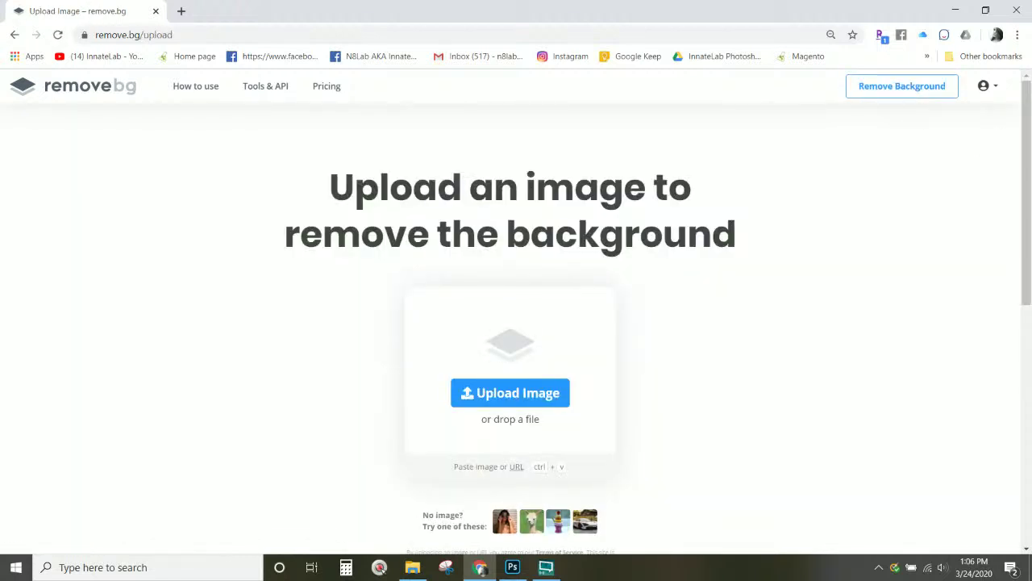
- Upload three photos one at a time for background removal: the silver car pose, the standing blue-and-white uniform shot and the bleachers shot
left_click_drag(523, 11, 530, 327)
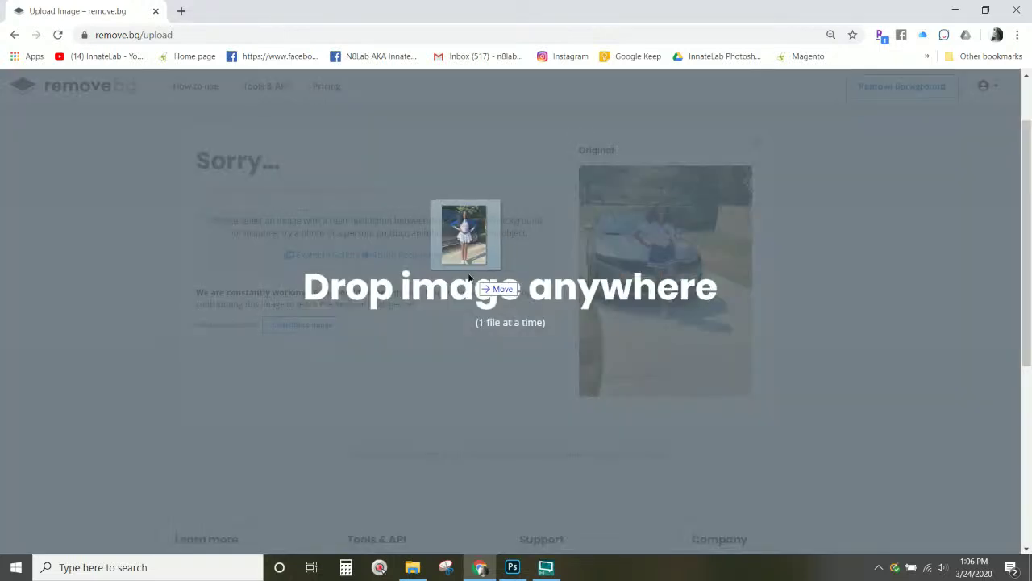
left_click_drag(468, 266, 455, 277)
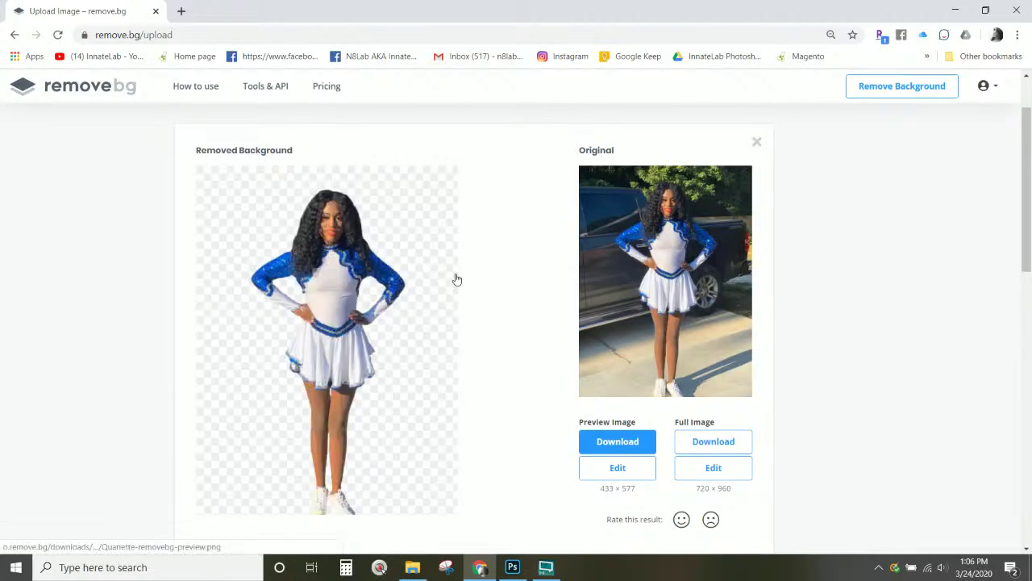
scroll(436, 299, "down", 1)
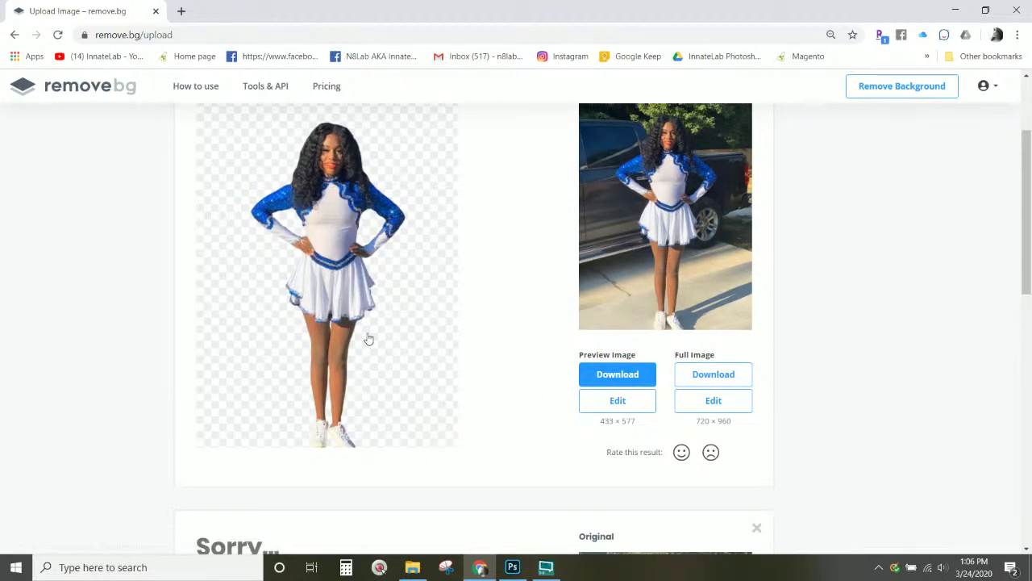
scroll(258, 180, "up", 1)
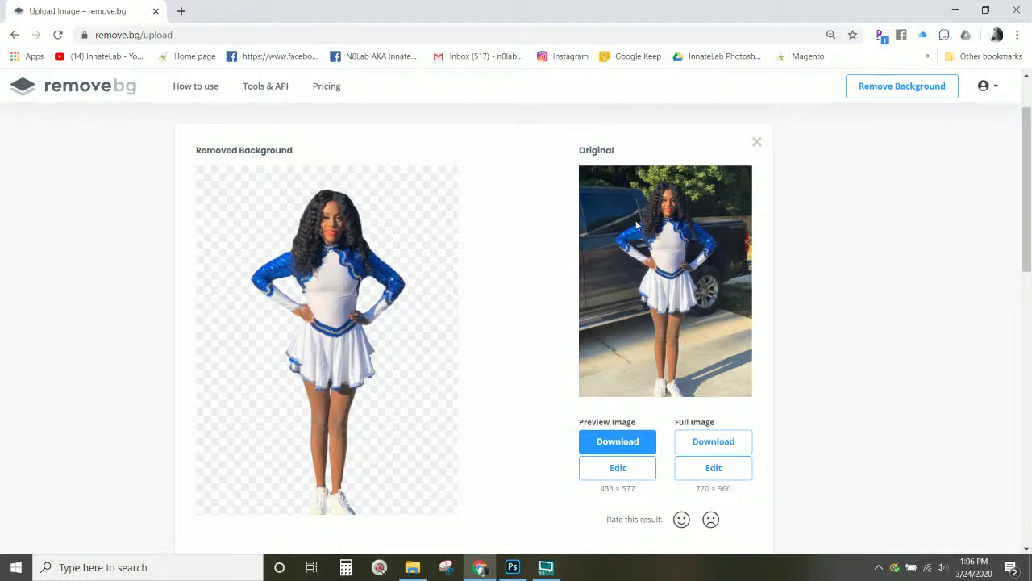
left_click_drag(1031, 260, 416, 265)
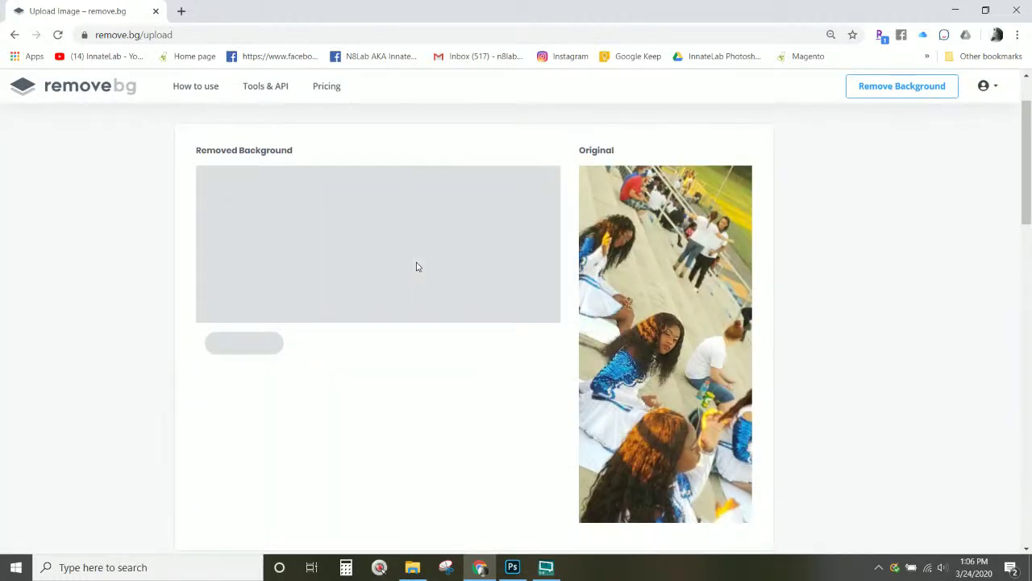
- Download the full-size 466 × 960 cutout of the bleachers photo and close the download dialog
scroll(376, 332, "down", 1)
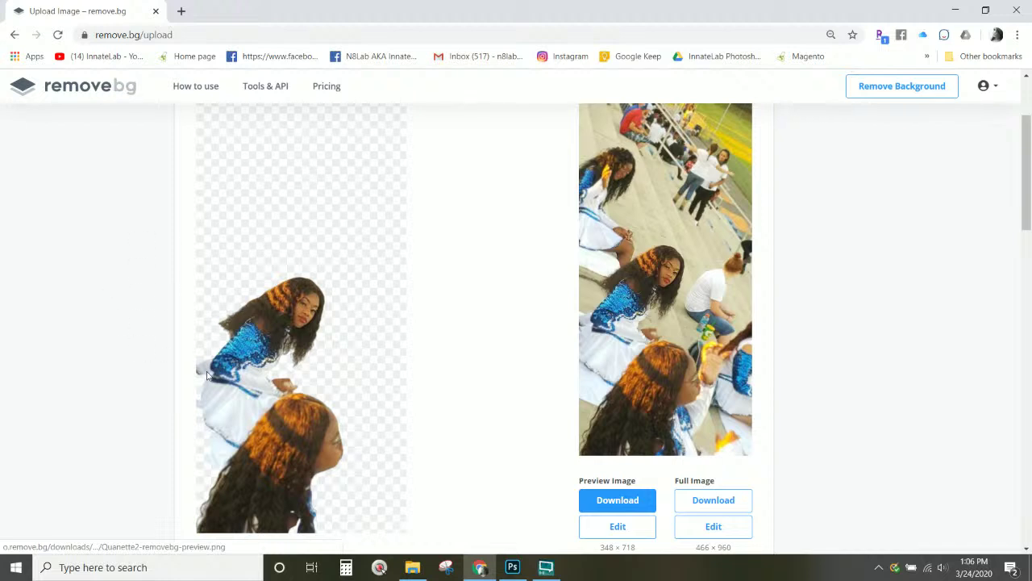
scroll(453, 338, "down", 2)
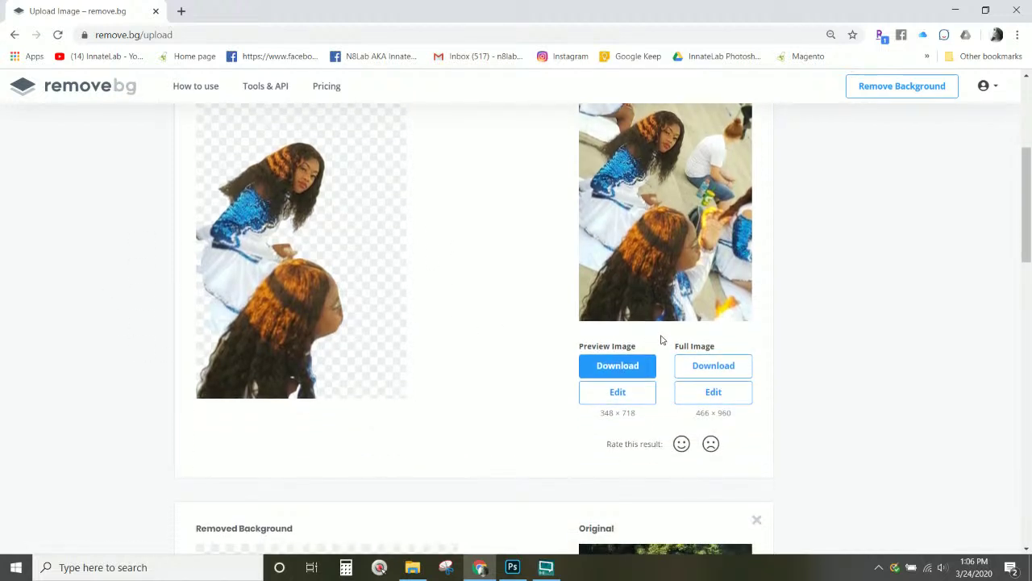
left_click(714, 367)
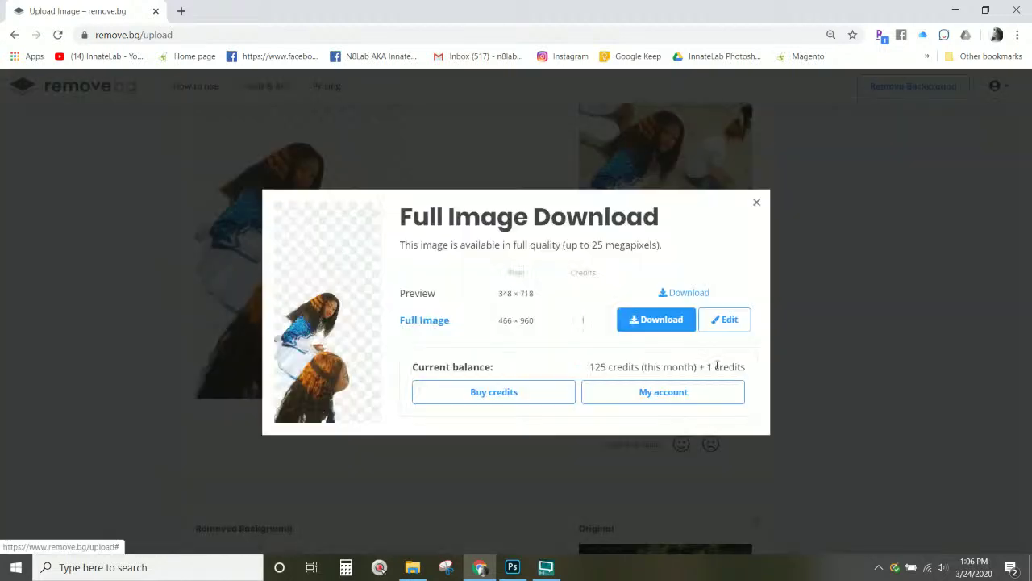
left_click(656, 323)
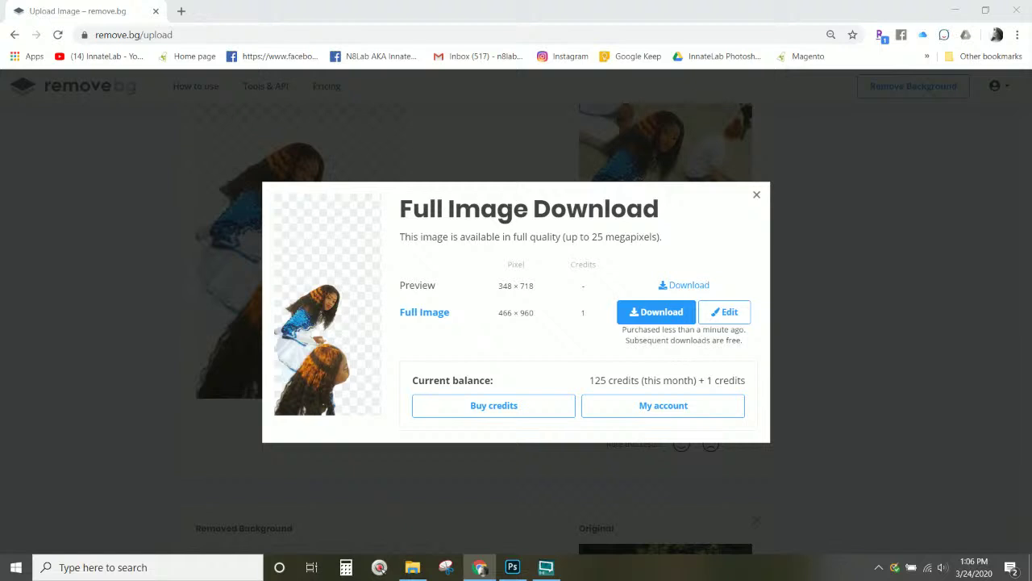
left_click(672, 317)
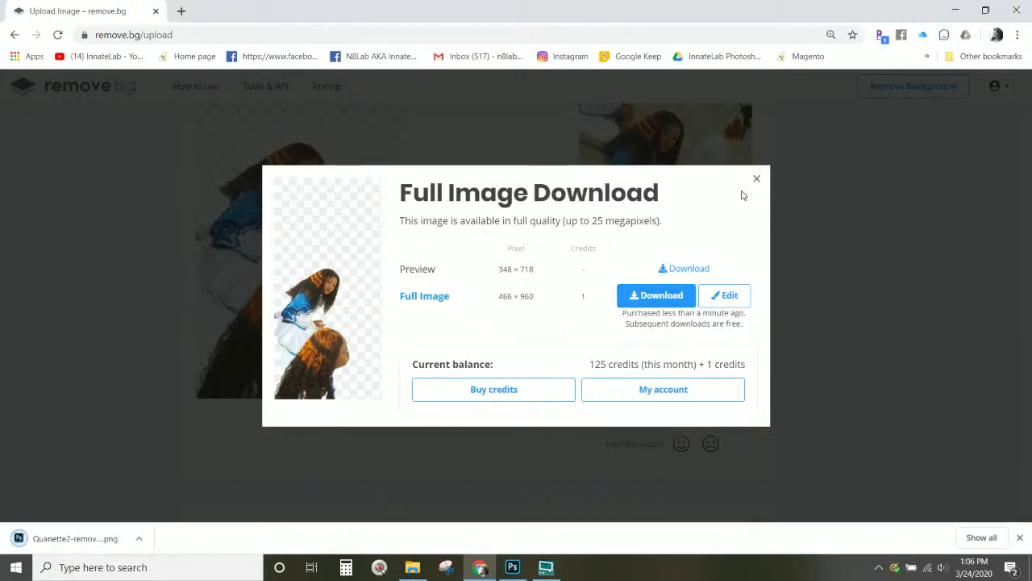
left_click(756, 181)
- Download the 433 × 577 preview cutout of the standing blue-and-white uniform photo
scroll(476, 242, "down", 5)
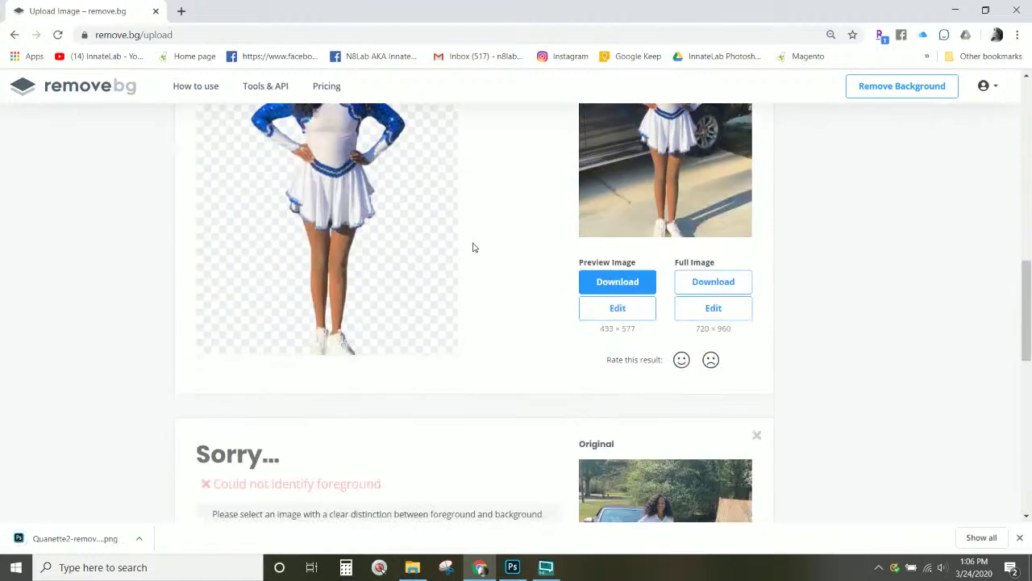
left_click(643, 283)
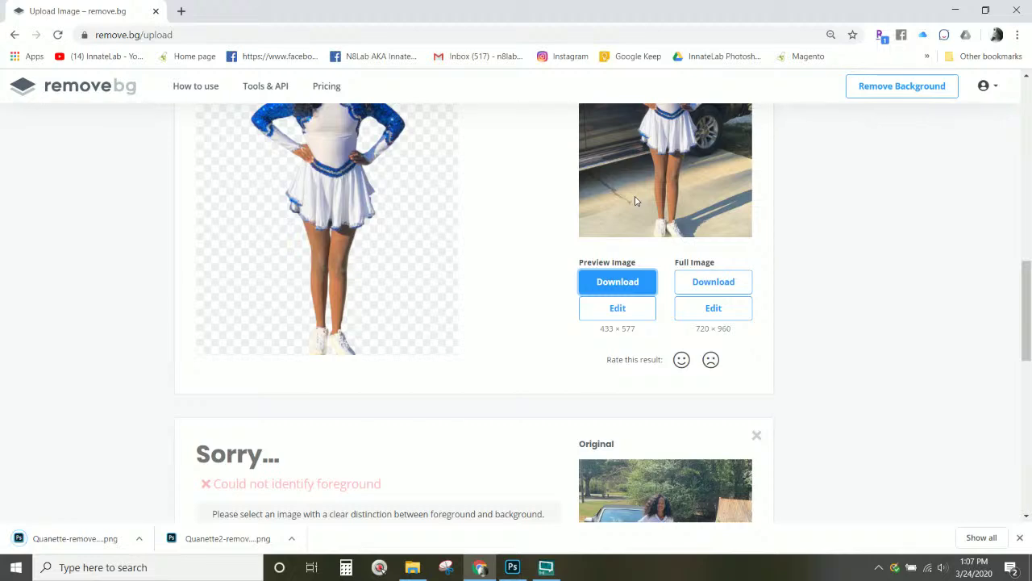
scroll(344, 350, "down", 4)
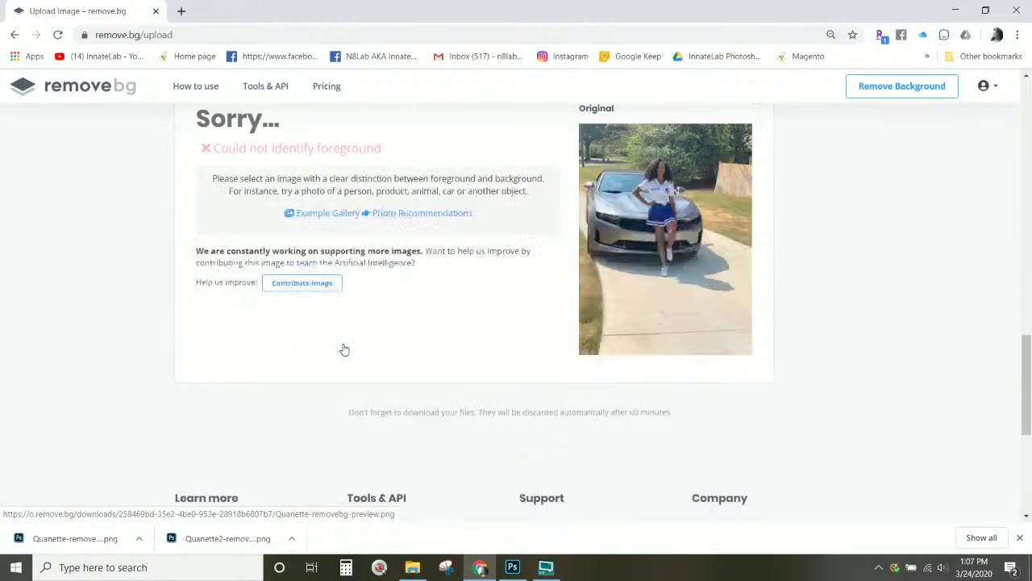
scroll(344, 349, "down", 3)
- Switch to Photoshop and group the six hidden layers between KeepON4Printing and the Images group
left_click(512, 567)
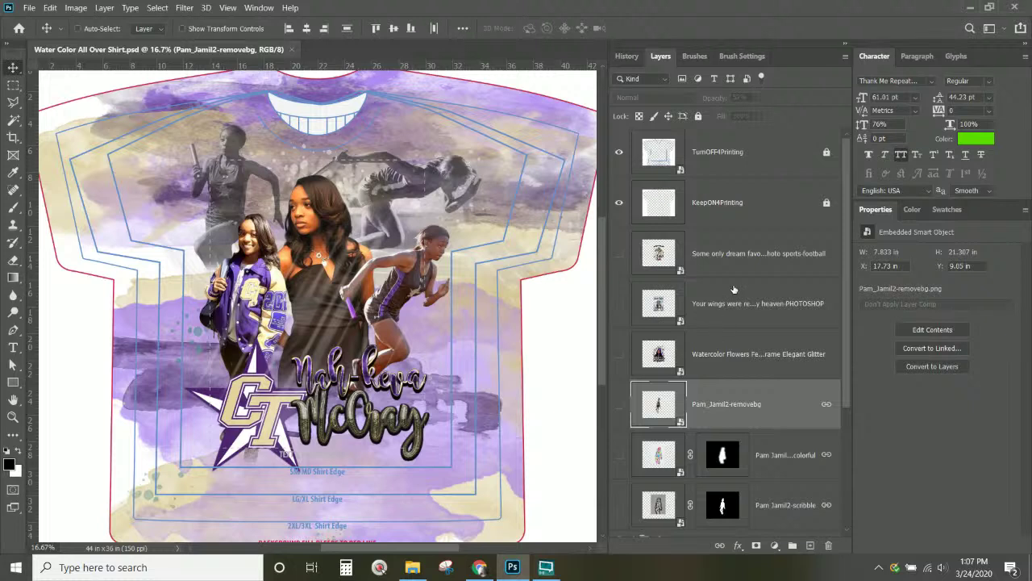
left_click(743, 262)
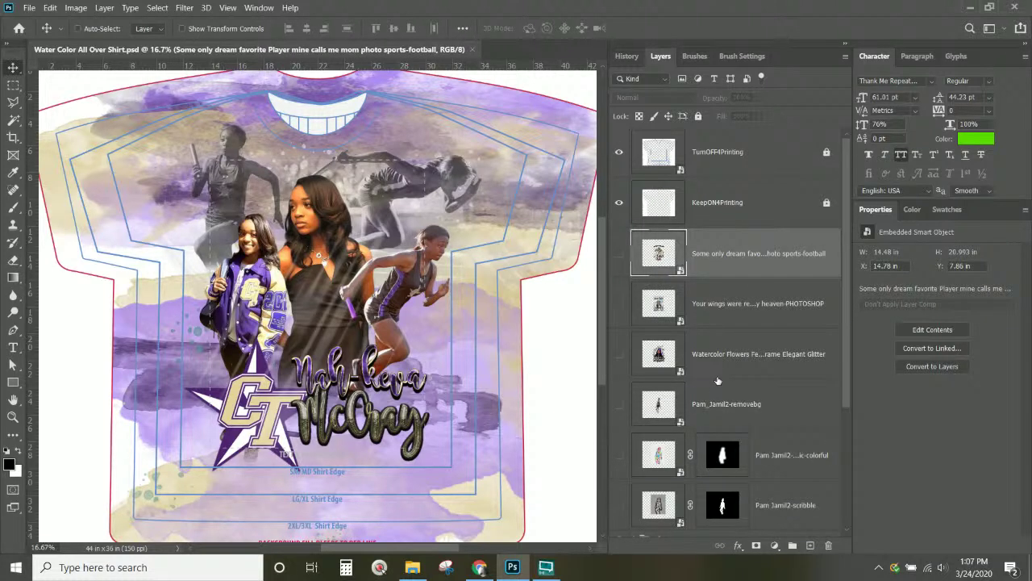
scroll(750, 437, "down", 1)
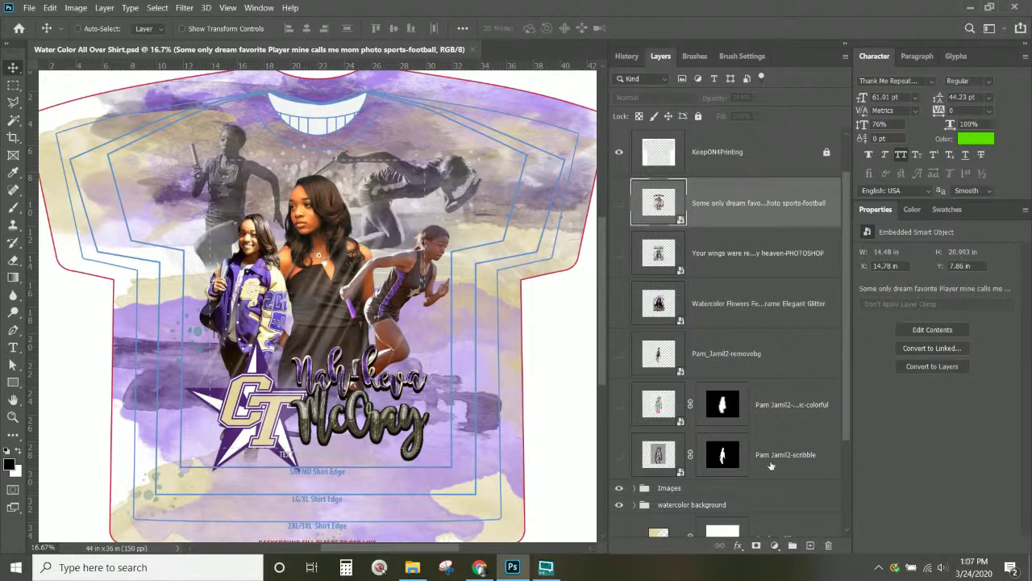
left_click(771, 464, "shift")
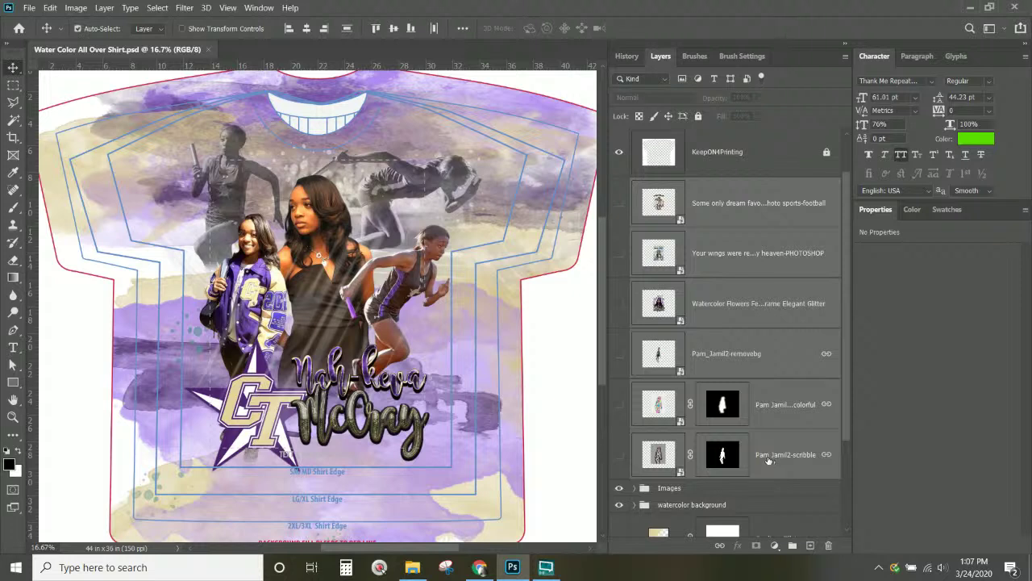
key("ctrl+g")
left_click(619, 238)
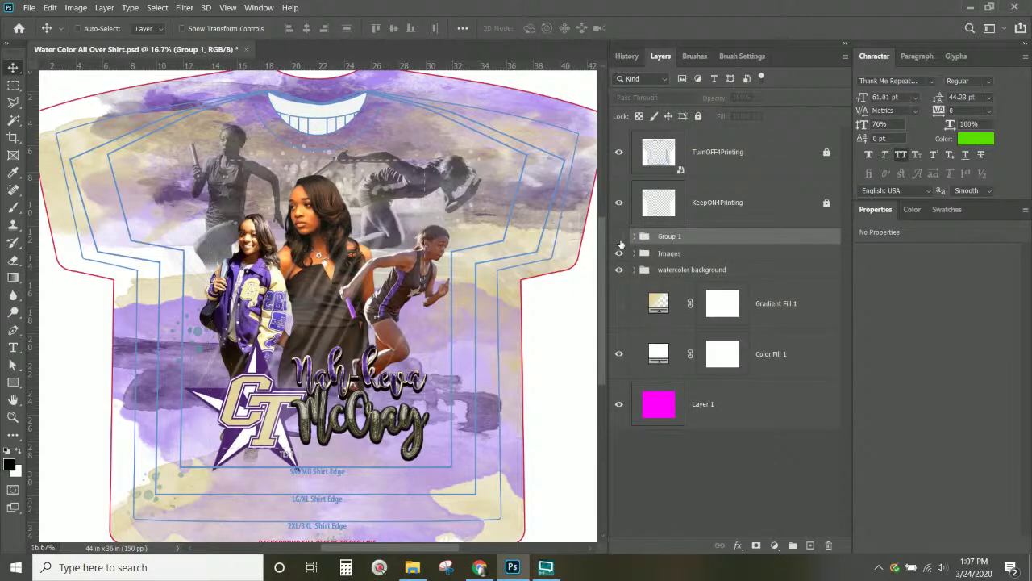
- Expand the Images group and move the Text copy group out of it, above the group of hidden layers
left_click(670, 255)
left_click(635, 254)
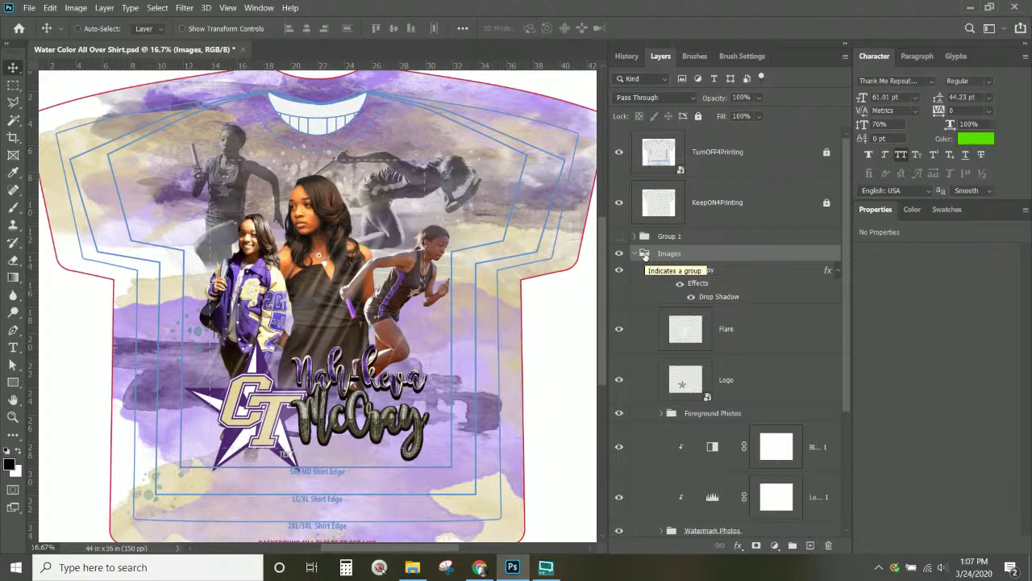
left_click_drag(698, 271, 695, 229)
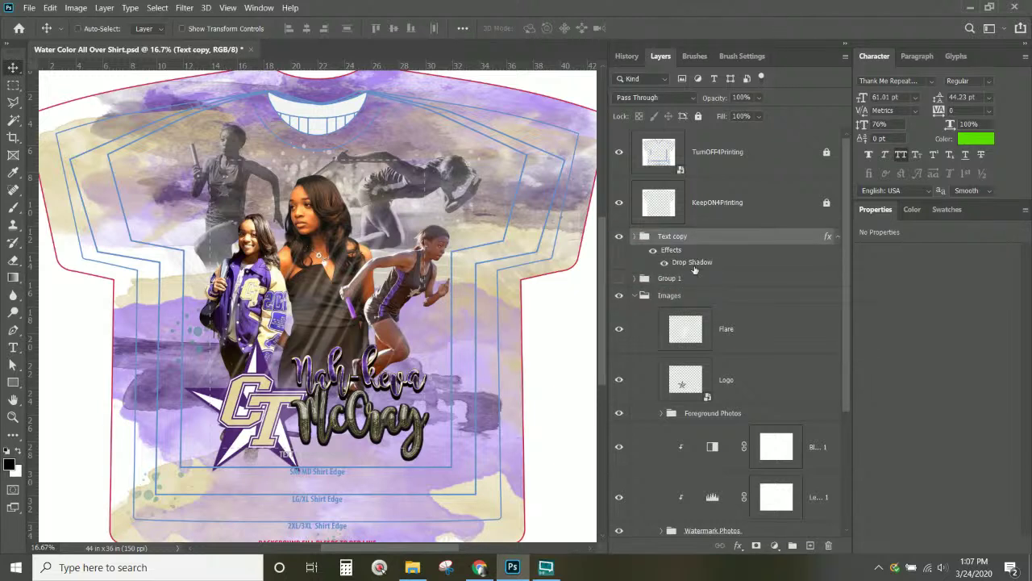
left_click(673, 232)
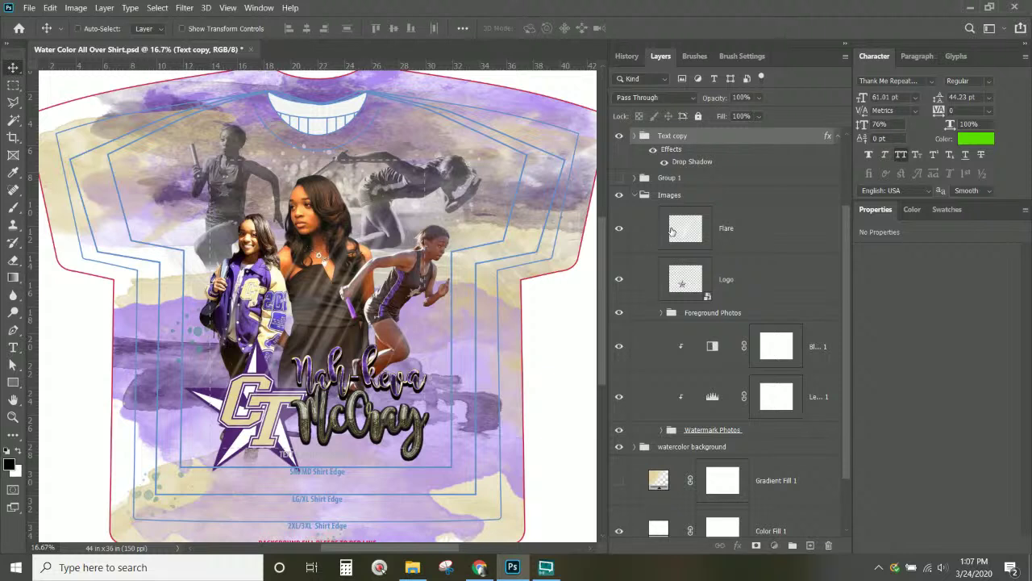
- Select the Logo layer inside the Images group
left_click(677, 288)
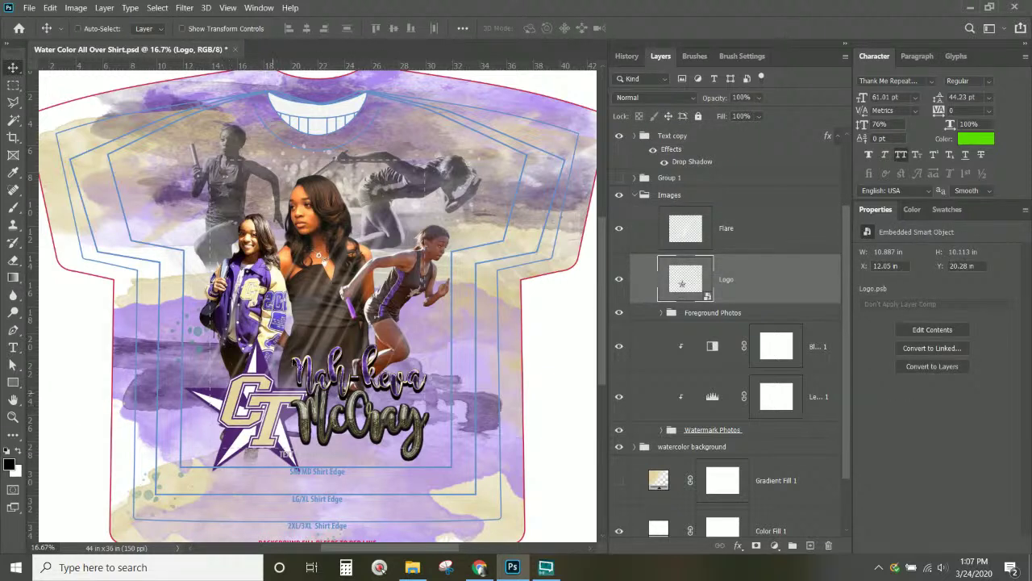
scroll(680, 267, "down", 3)
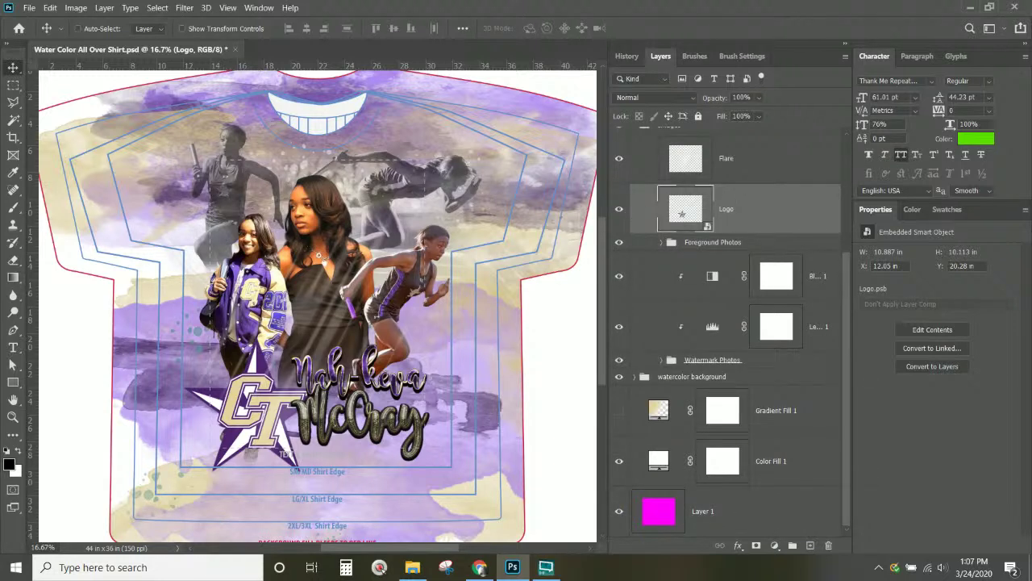
left_click(413, 567)
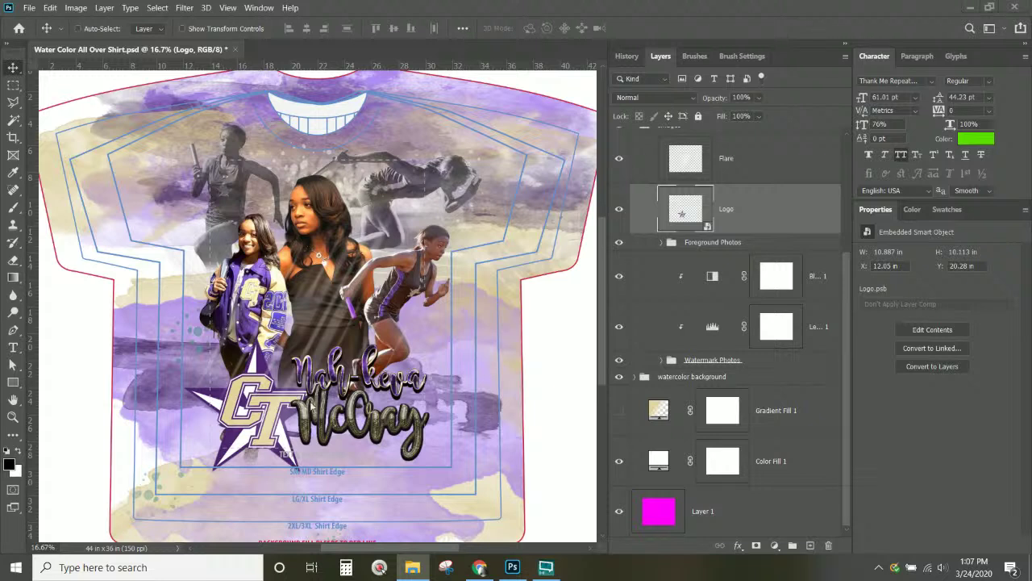
scroll(315, 410, "down", 1)
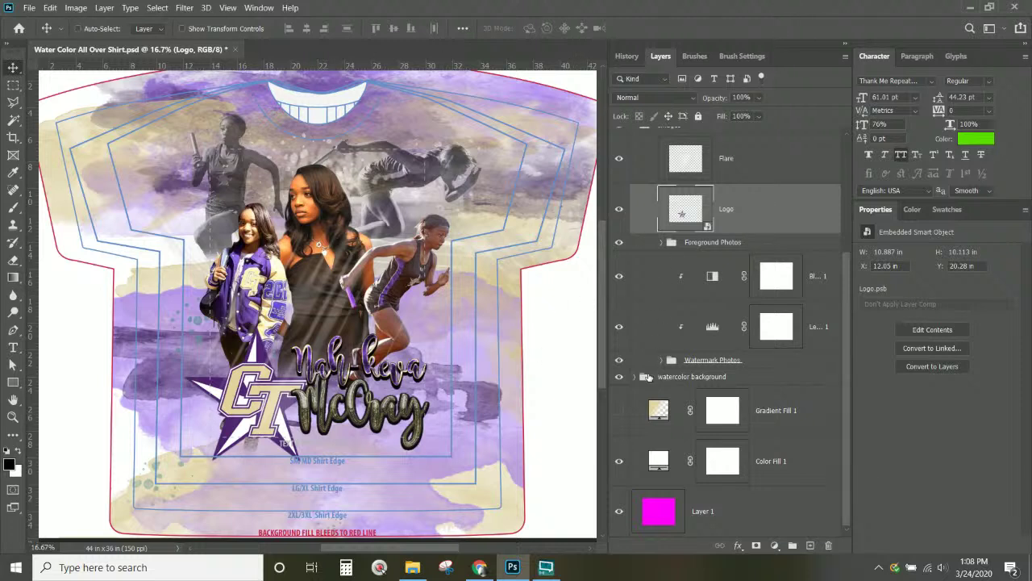
- Check the design with the Foreground Photos and Watermark Photos groups hidden and shown again, and expand the Foreground Photos group
left_click(661, 242)
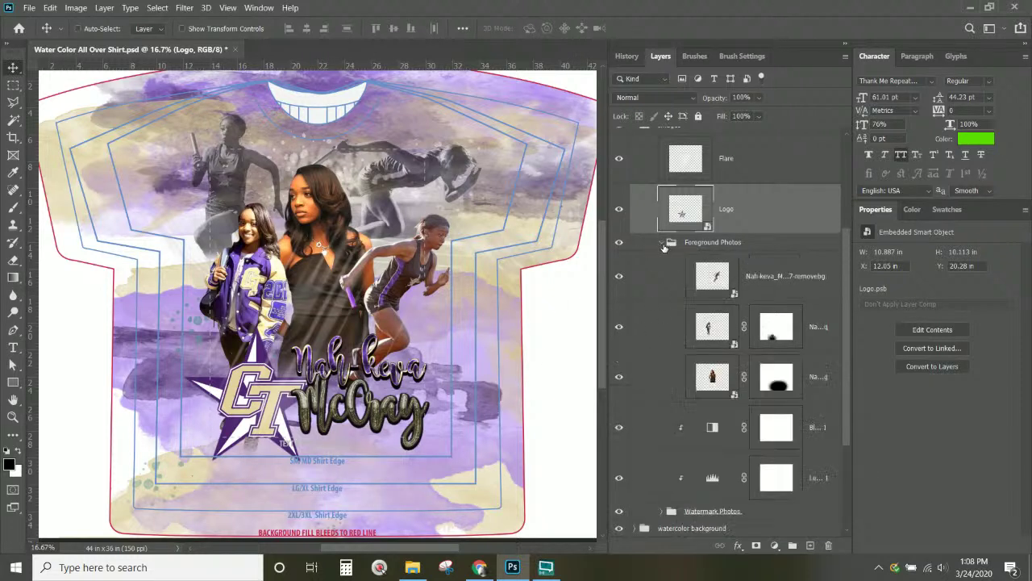
left_click(660, 242)
left_click(618, 243)
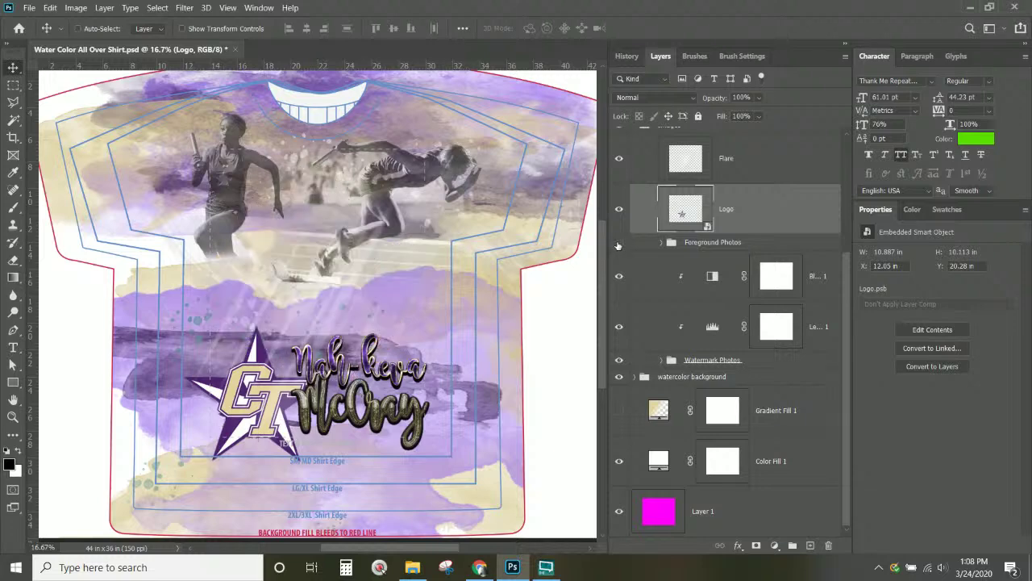
left_click(618, 243)
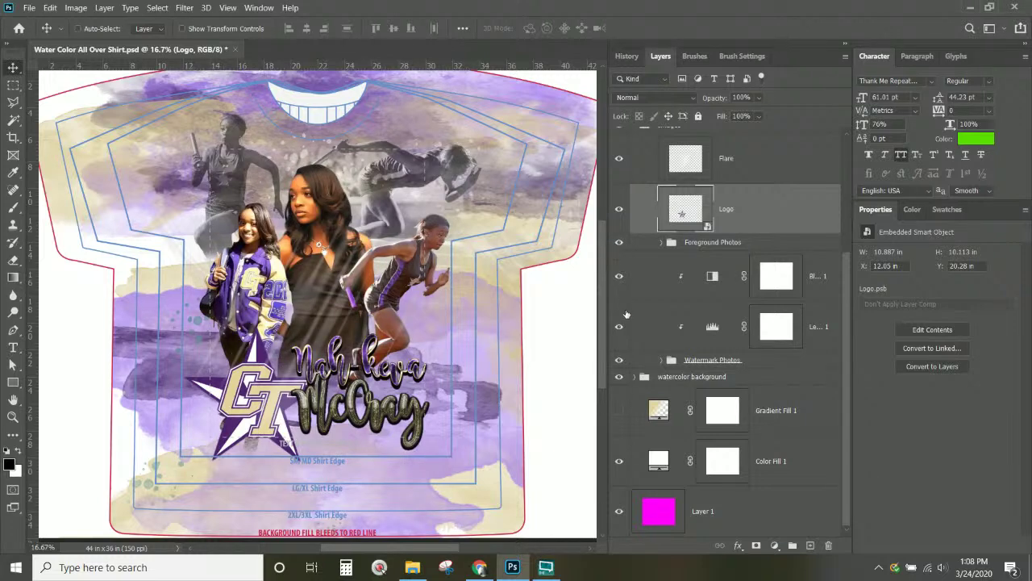
left_click(619, 364)
left_click(618, 364)
left_click(663, 243)
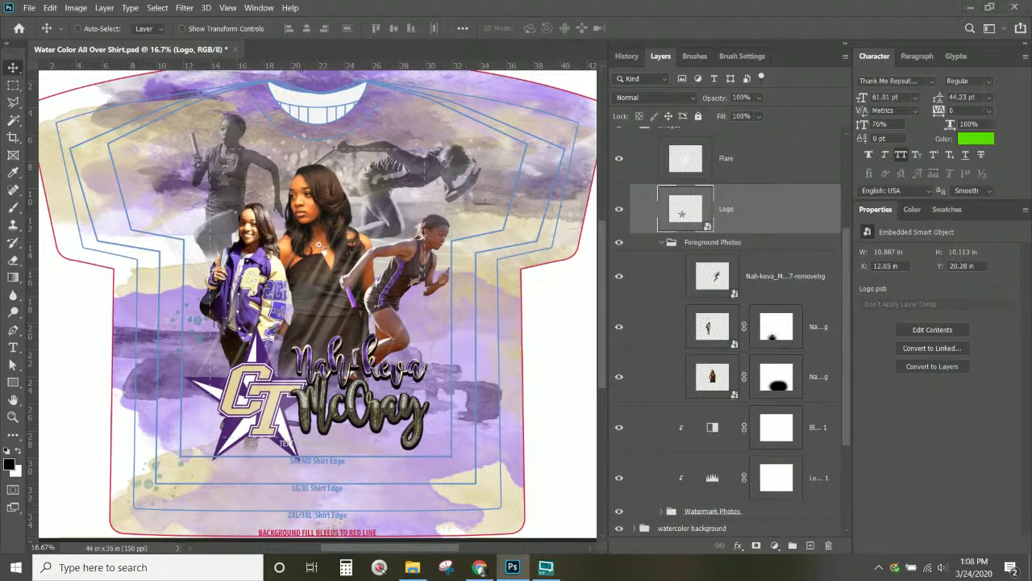
- Place the cheerleader cutout above the Logo layer, scale it to about 301%, and centre it over the shirt's main photo
left_click_drag(331, 225, 321, 220)
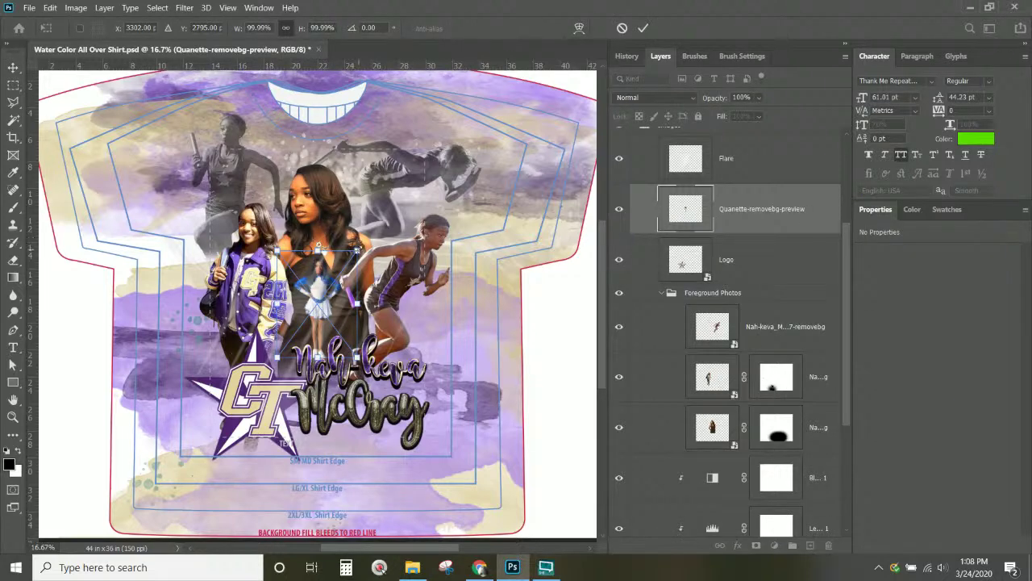
left_click_drag(357, 250, 474, 85)
left_click_drag(363, 138, 300, 231)
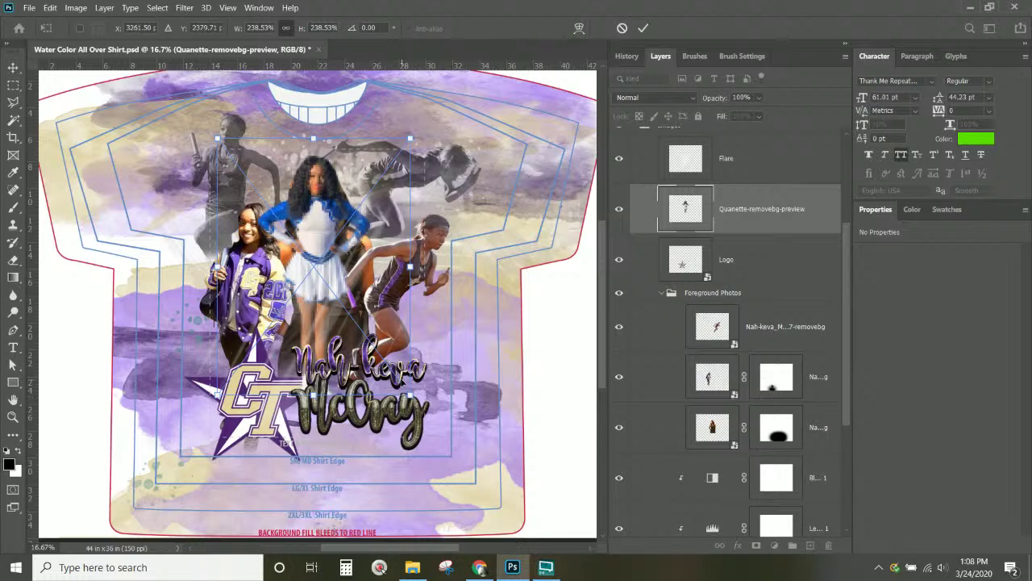
left_click_drag(409, 394, 460, 461)
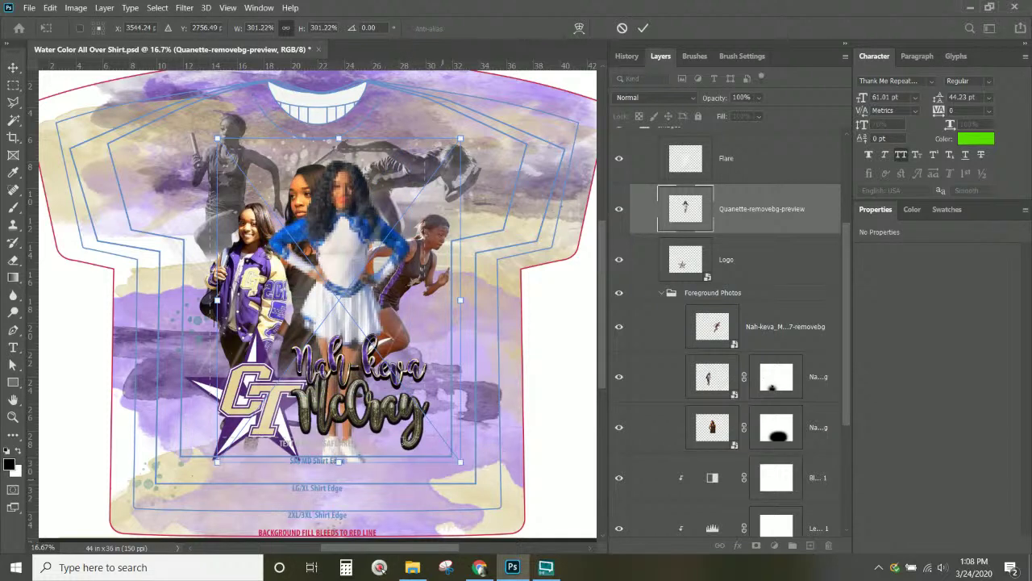
left_click_drag(327, 299, 309, 278)
key("Return")
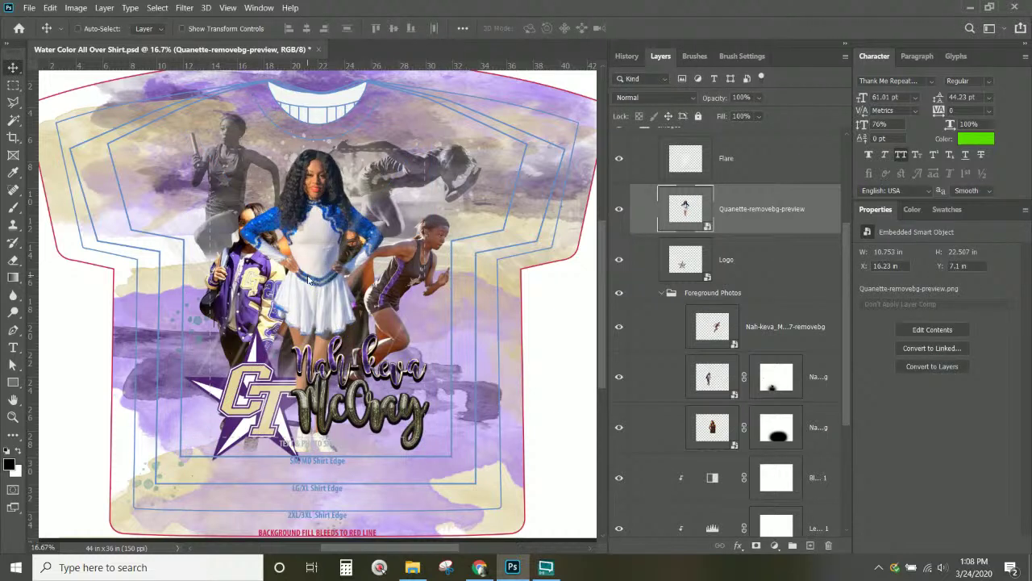
- Move the cheerleader cutout to the top of the Foreground Photos group and hide the group's three old athlete photos
left_click_drag(811, 206, 764, 306)
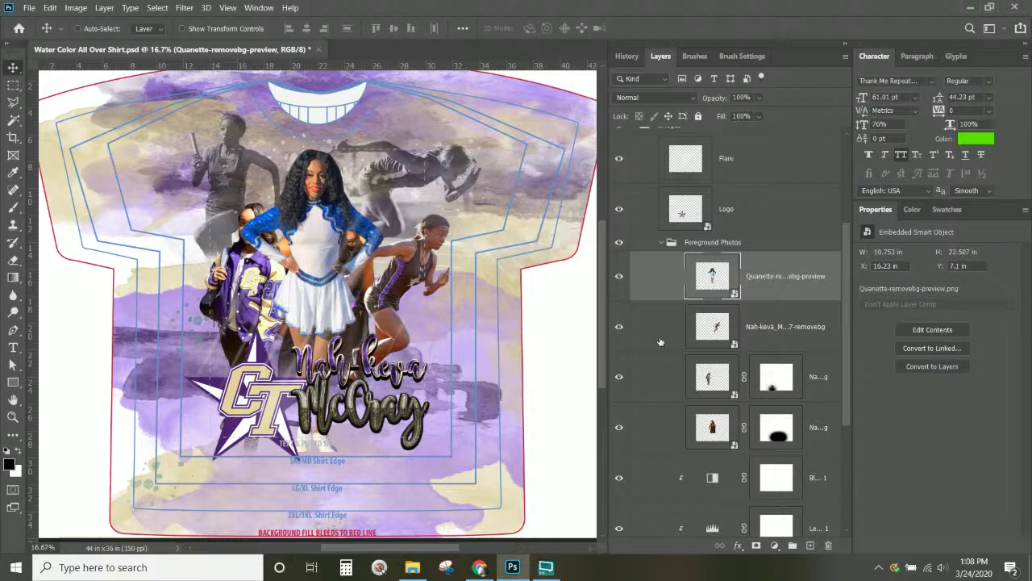
left_click(619, 326)
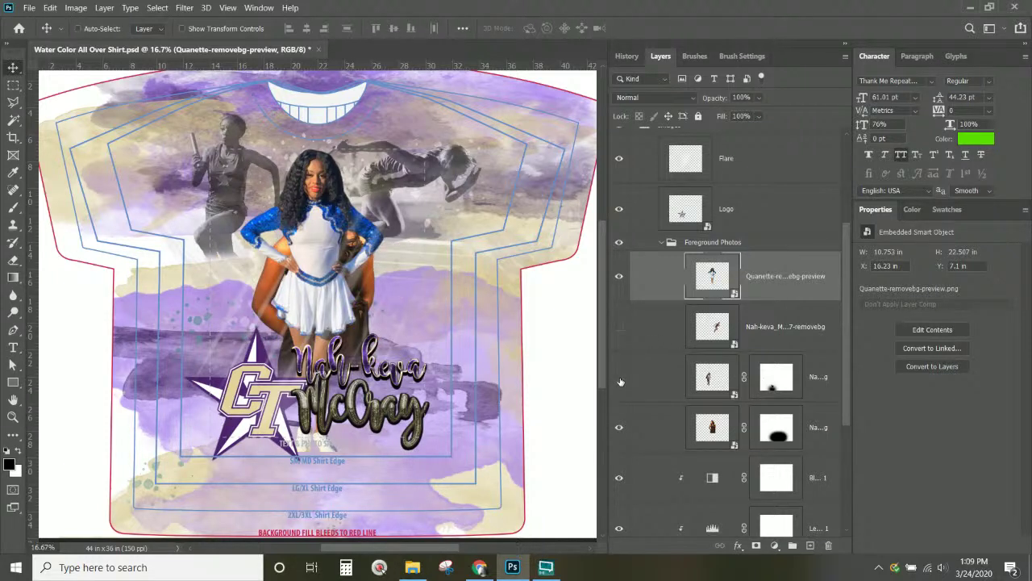
scroll(620, 382, "down", 1)
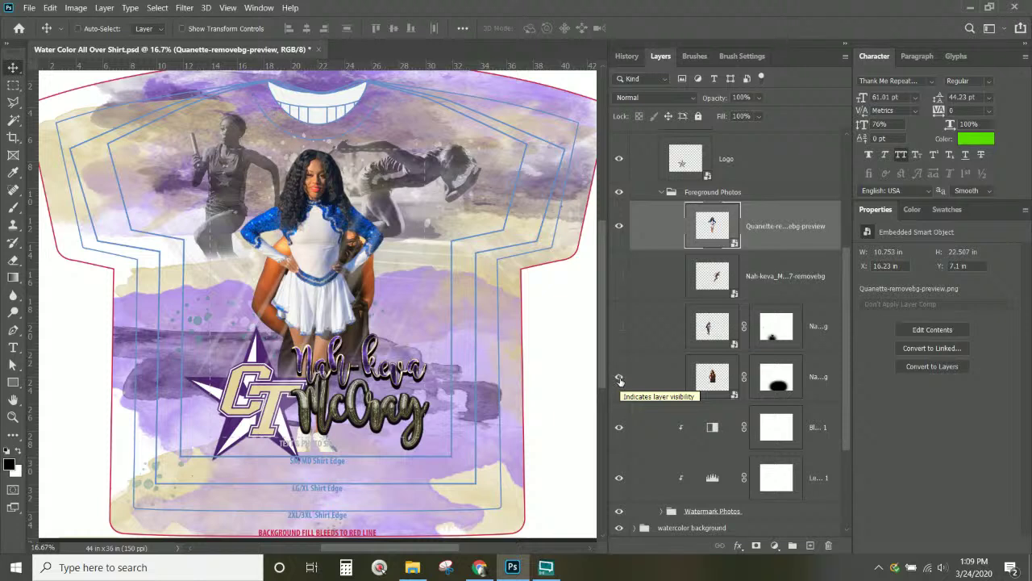
left_click(620, 382)
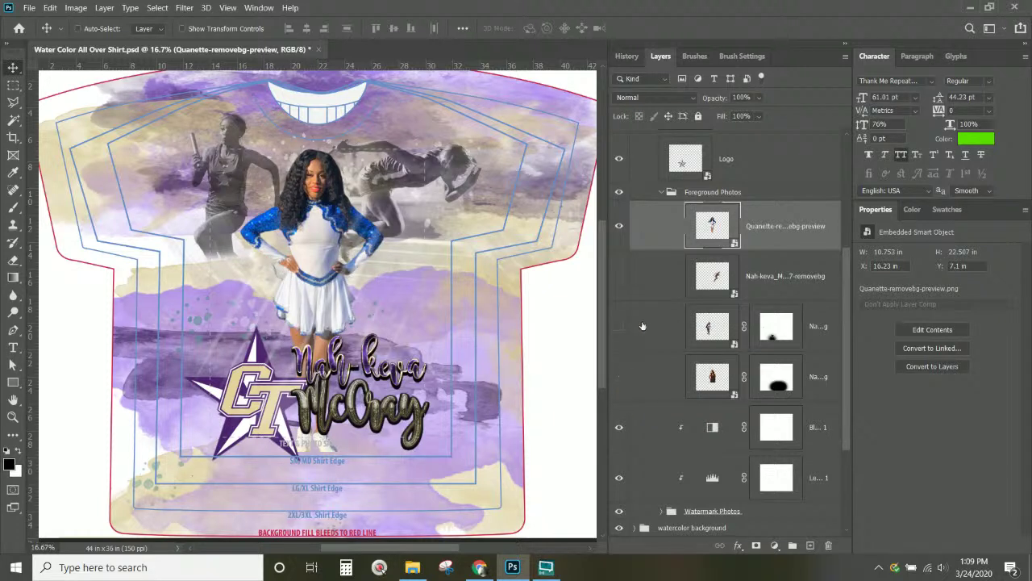
- Place the second new cutout in the Watermark Photos group, scale it to about 171%, and position it beside the cheerleader above the star logo
scroll(644, 327, "down", 1)
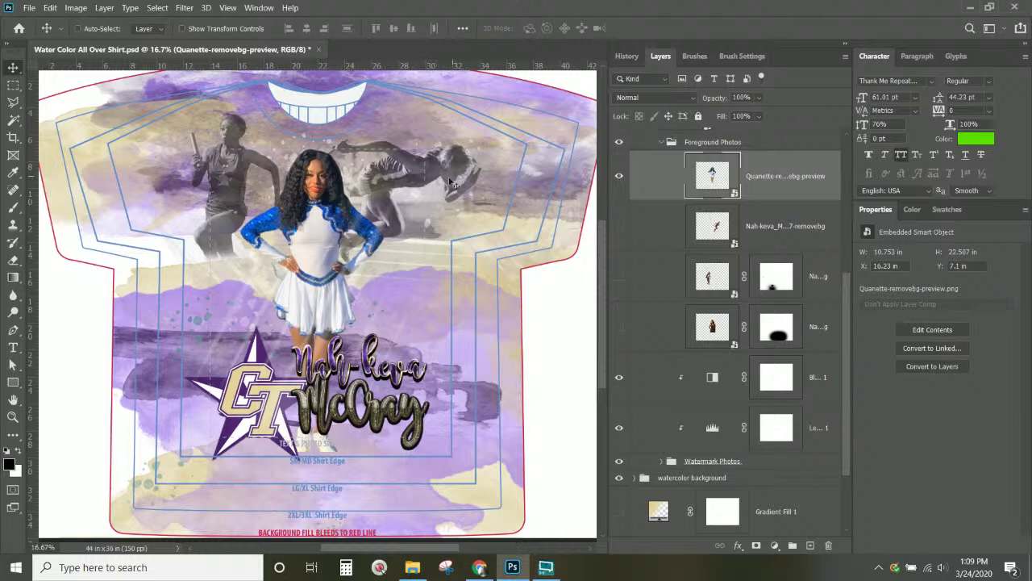
scroll(766, 455, "down", 1)
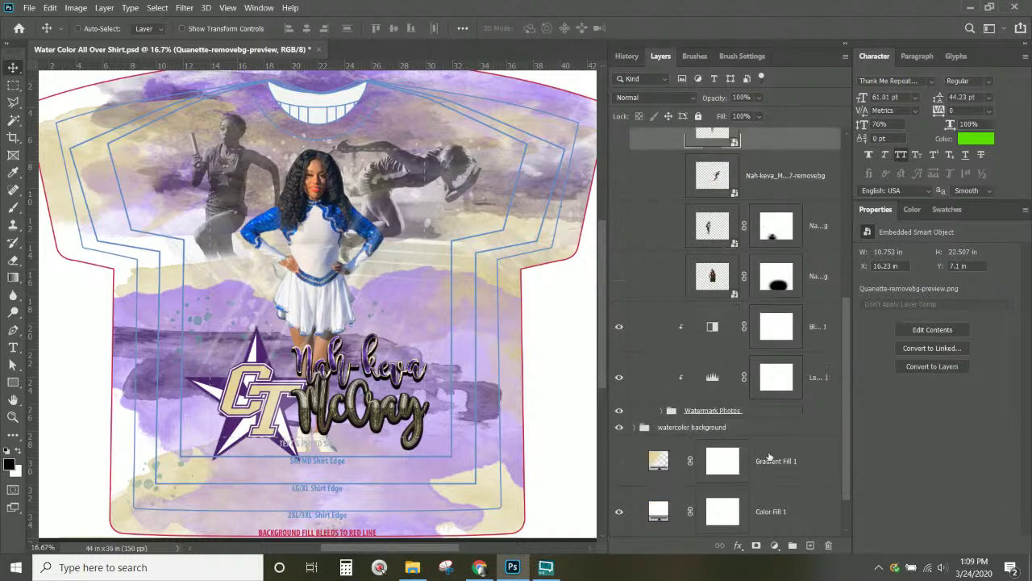
left_click(663, 410)
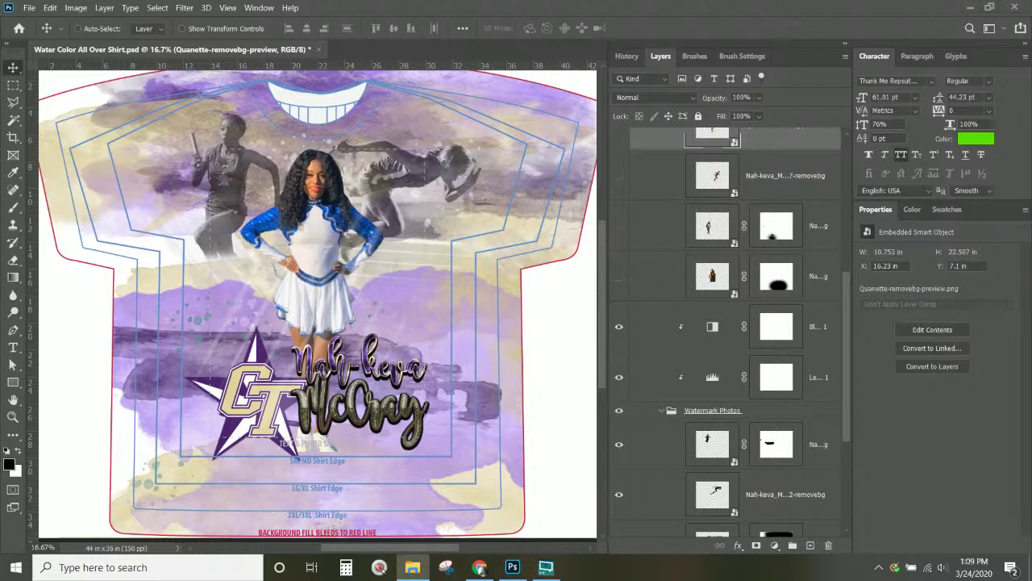
scroll(680, 395, "down", 1)
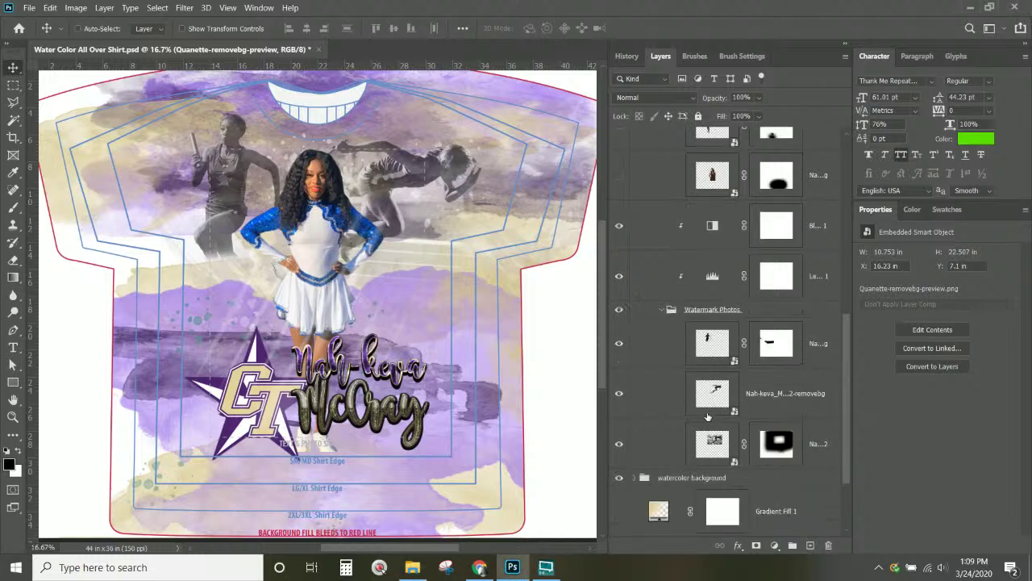
scroll(713, 413, "down", 1)
left_click(716, 393)
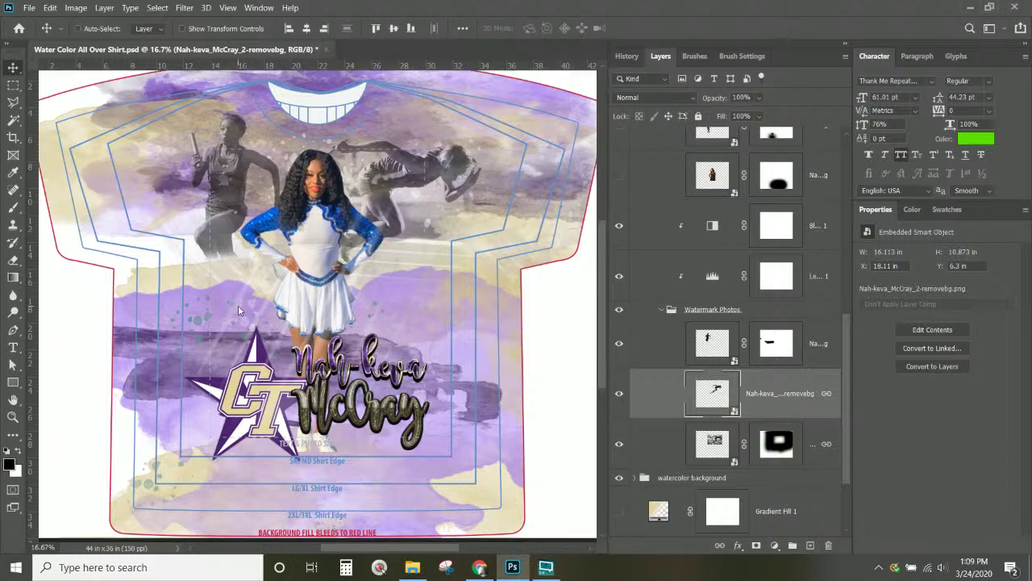
left_click_drag(292, 345, 197, 314)
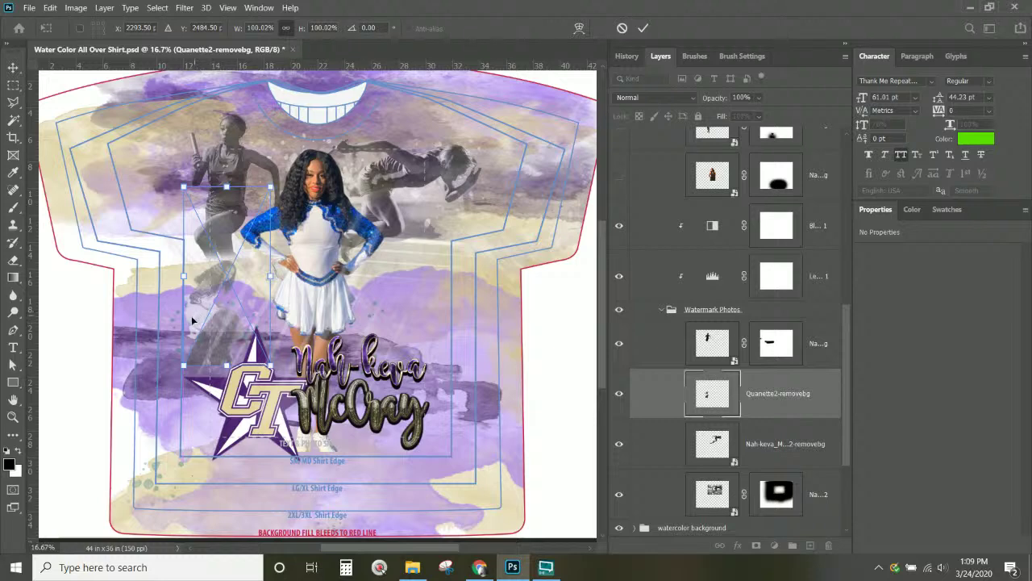
left_click_drag(270, 187, 352, 159)
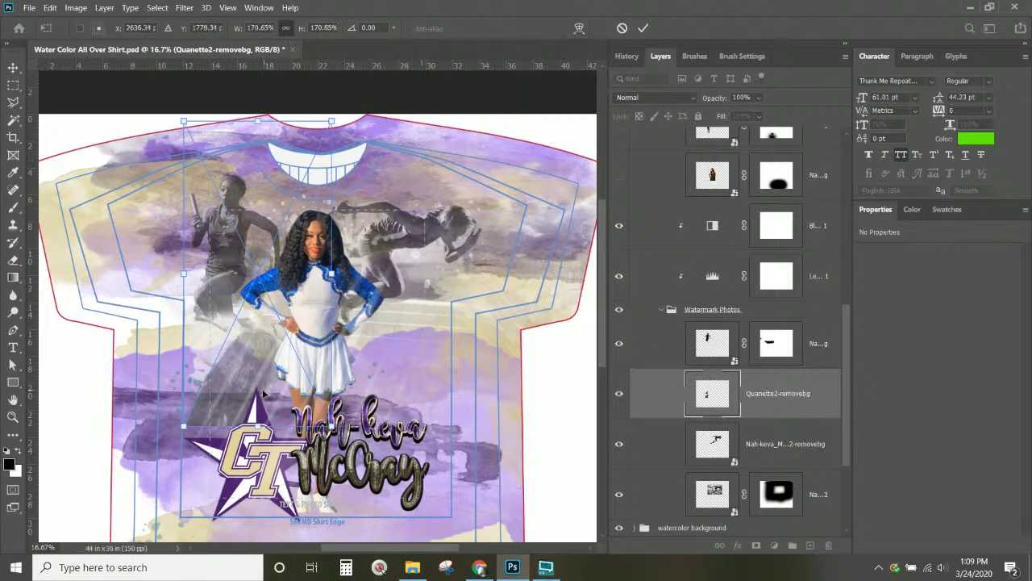
left_click_drag(265, 395, 234, 433)
key("Return")
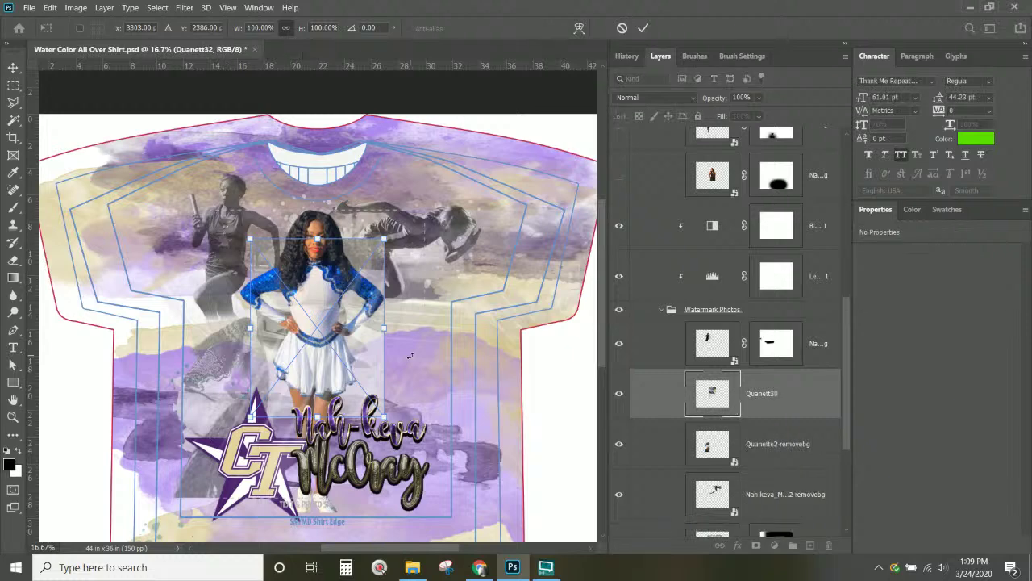
- Place the photo with the car in the Watermark Photos group, beside the cheerleader's skirt, and hide that group's three old track photos
left_click_drag(360, 351, 452, 404)
key("Return")
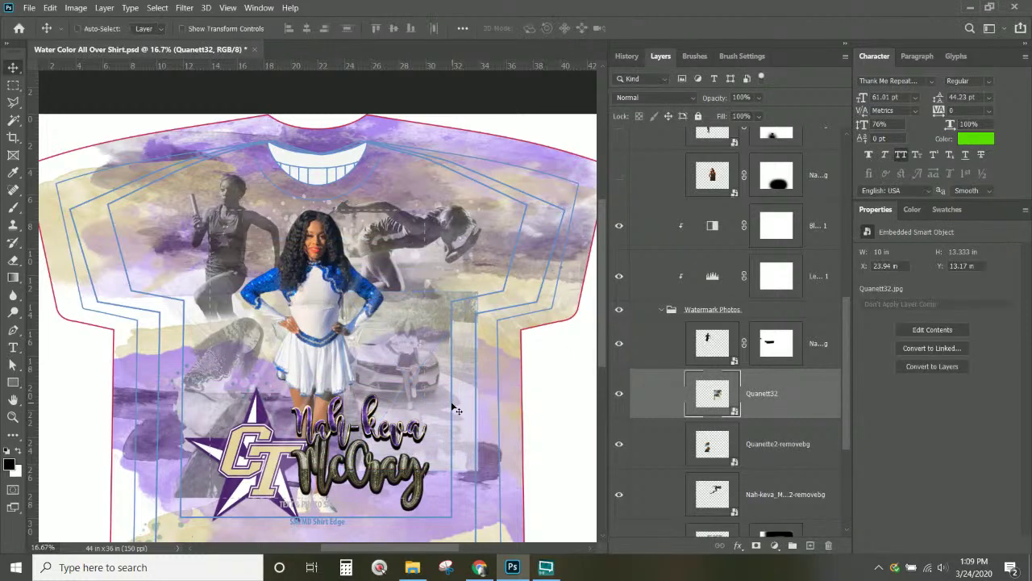
scroll(783, 403, "down", 2)
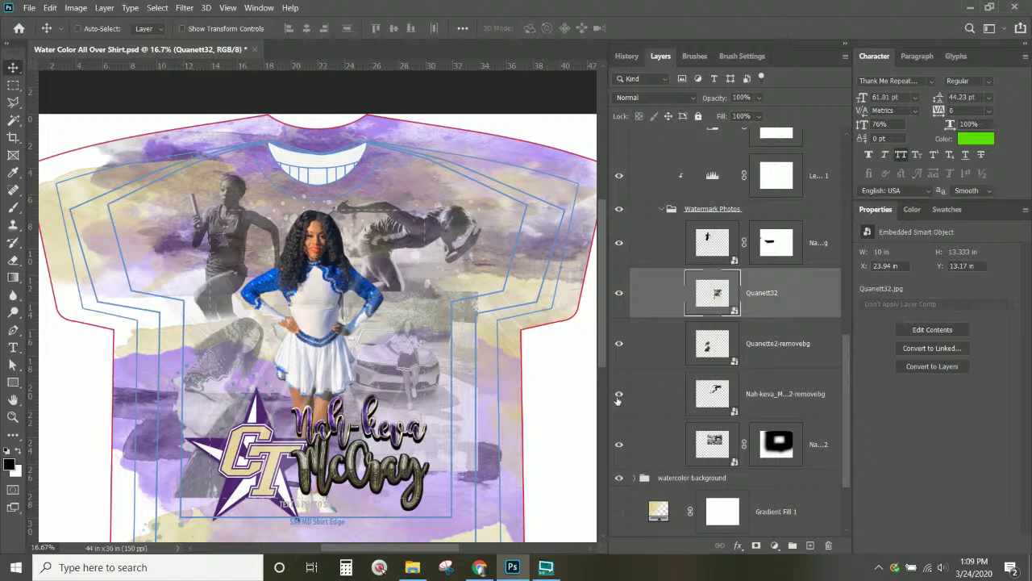
left_click(618, 395)
left_click(620, 452)
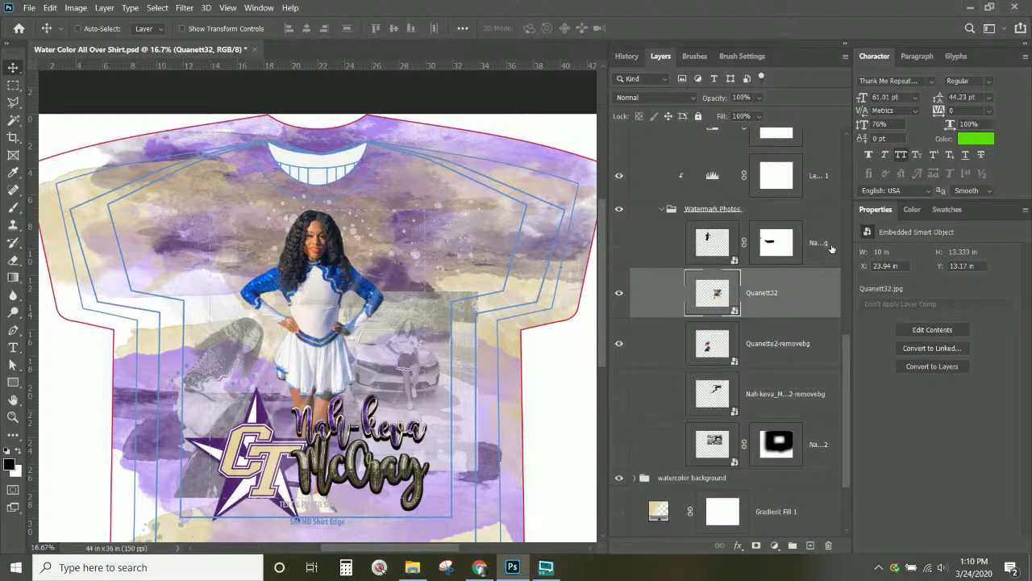
- Move the uppermost old track photo below the new watermark photos and group the three old ones as "track"
left_click_drag(829, 247, 803, 352)
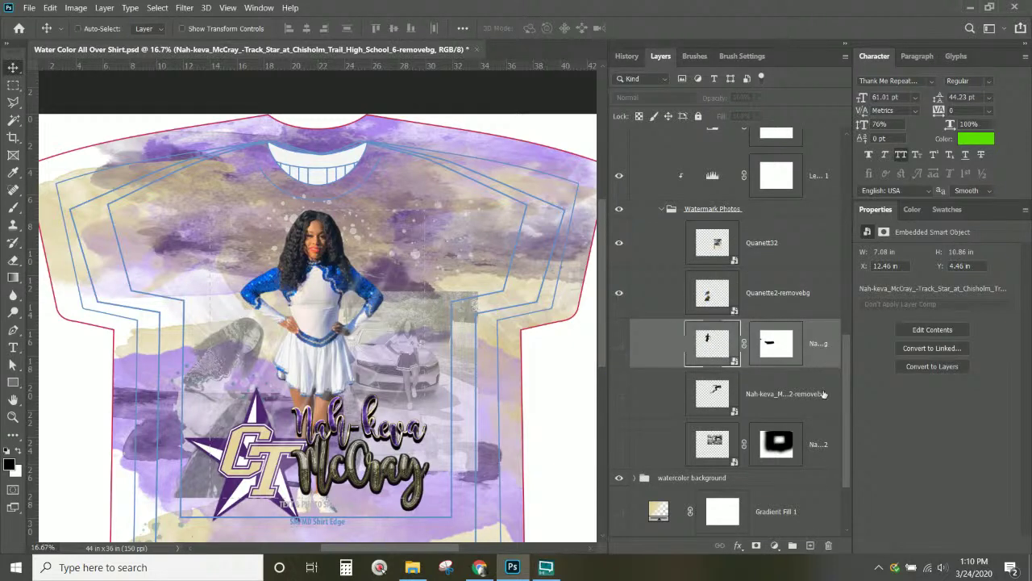
left_click(822, 460, "shift")
key("ctrl+g")
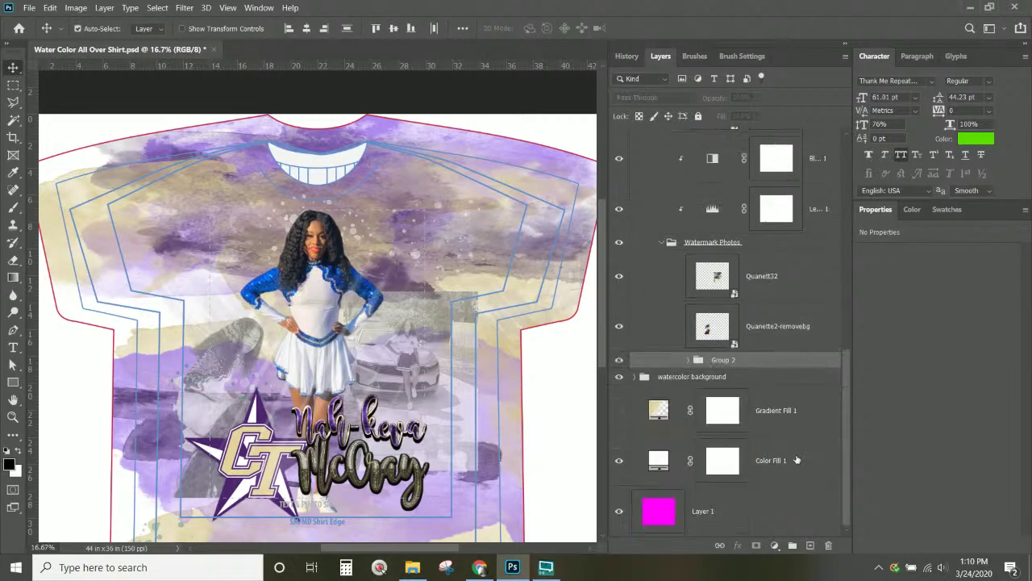
double_click(718, 359)
type("t")
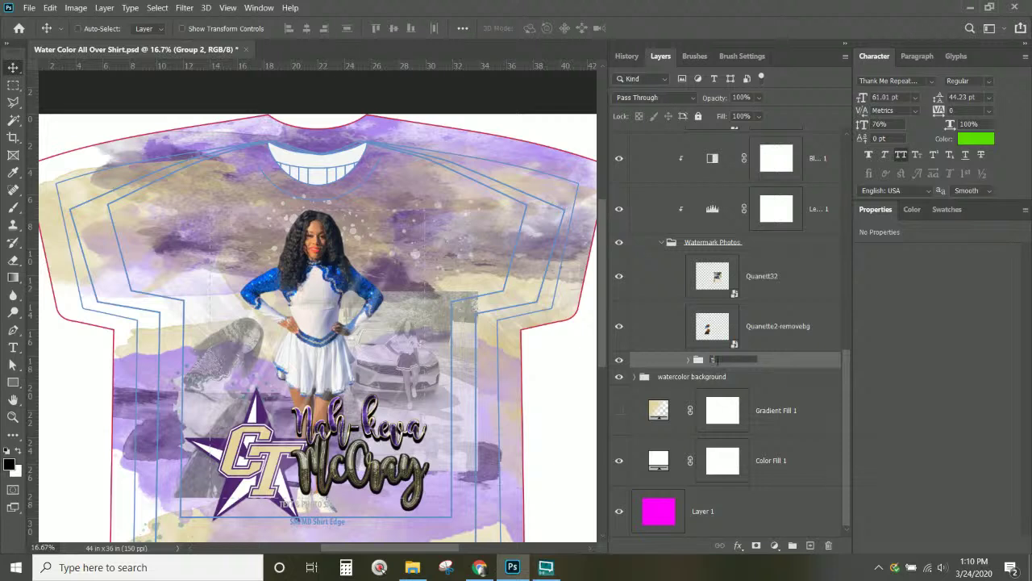
type("rack")
key("Return")
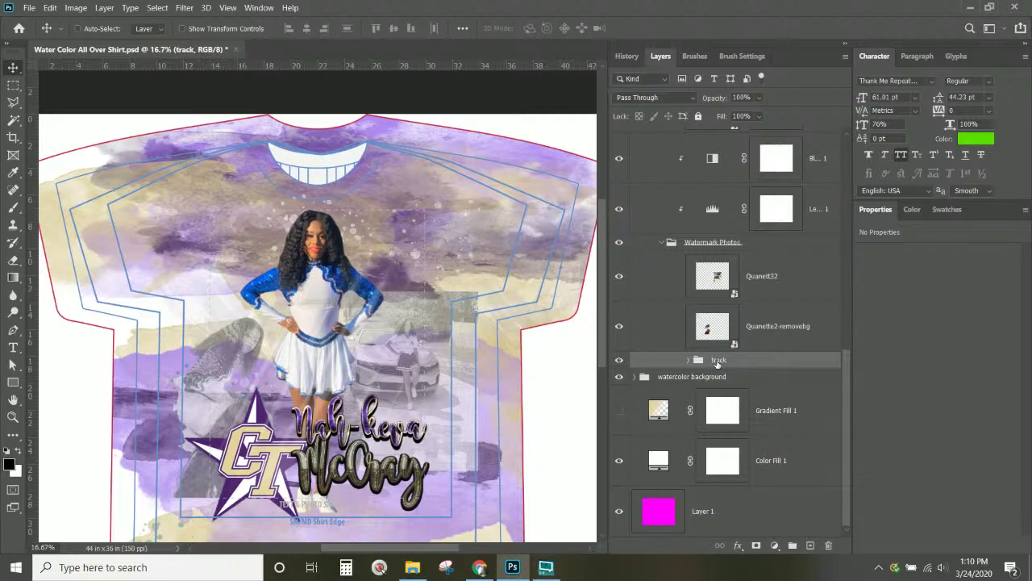
left_click(762, 336)
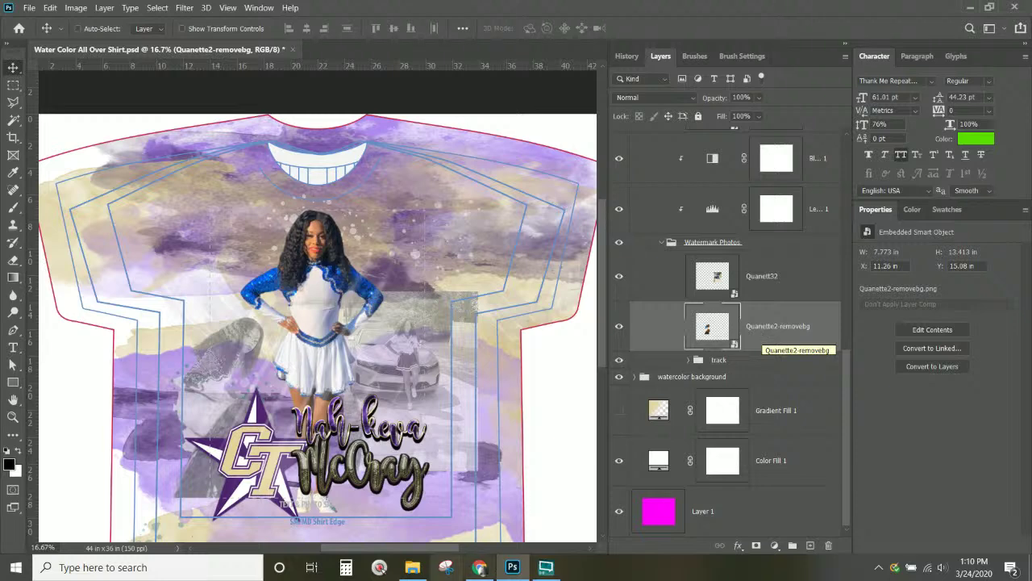
left_click(380, 568)
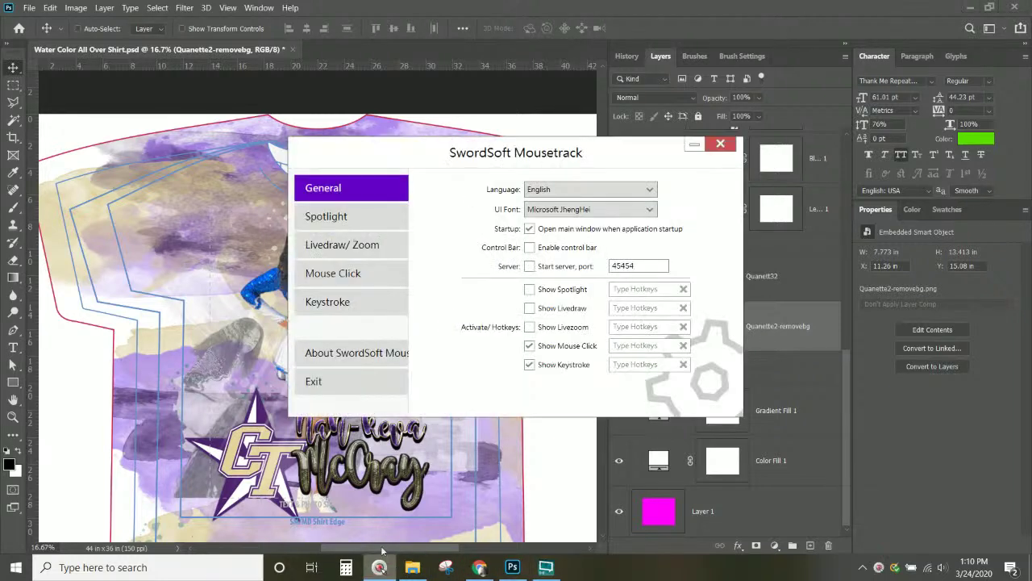
left_click(720, 145)
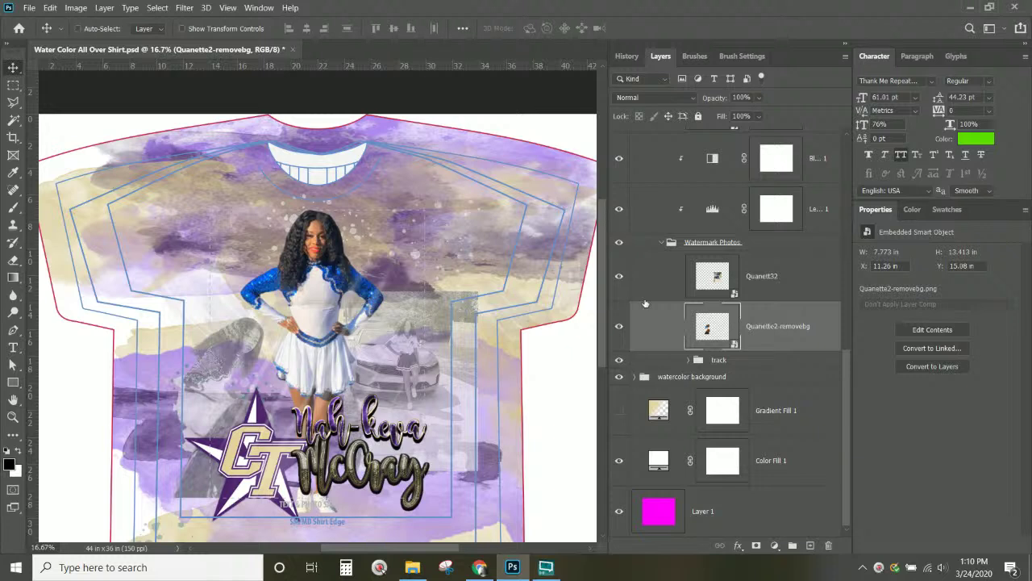
- Check which image each new watermark layer holds by hiding and showing the two layers in turn
left_click(620, 326)
left_click(620, 326)
left_click(620, 278)
left_click(618, 277)
- Move the car photo up beside the cheerleader's head and shoulders and enlarge it to about 148%
left_click(759, 276)
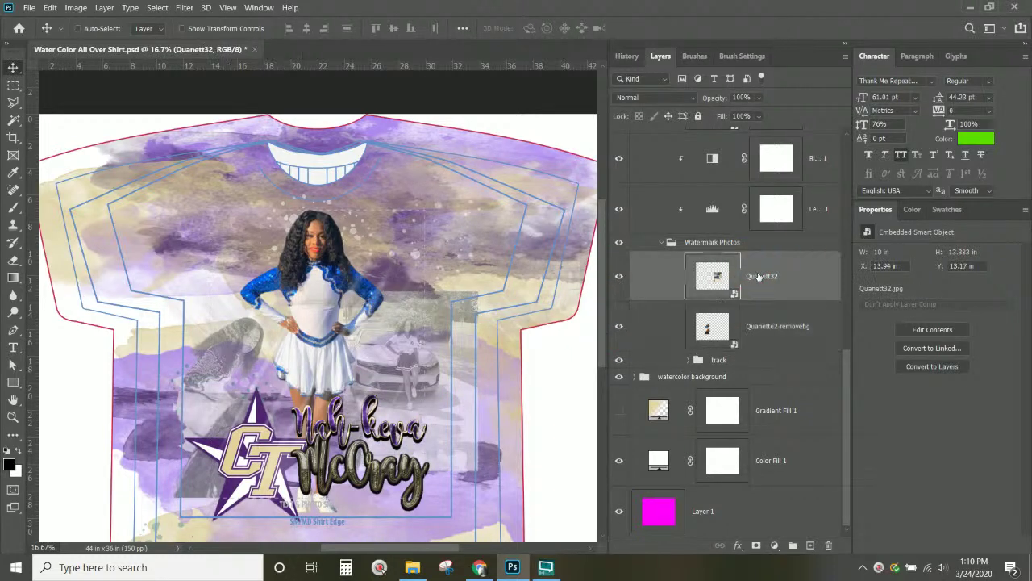
left_click_drag(406, 363, 390, 221)
key("ctrl+t")
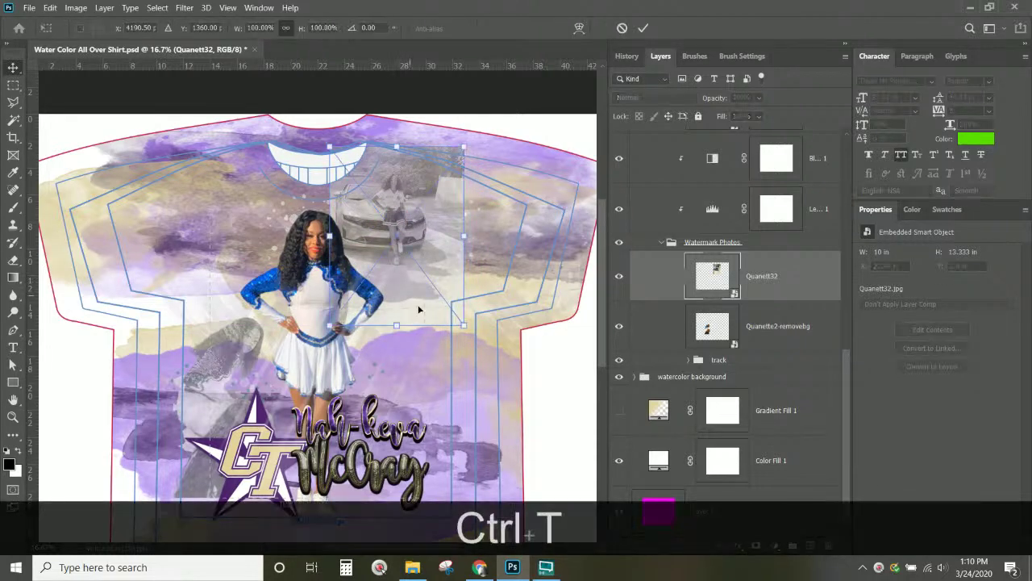
left_click_drag(462, 326, 504, 412)
left_click_drag(474, 287, 449, 281)
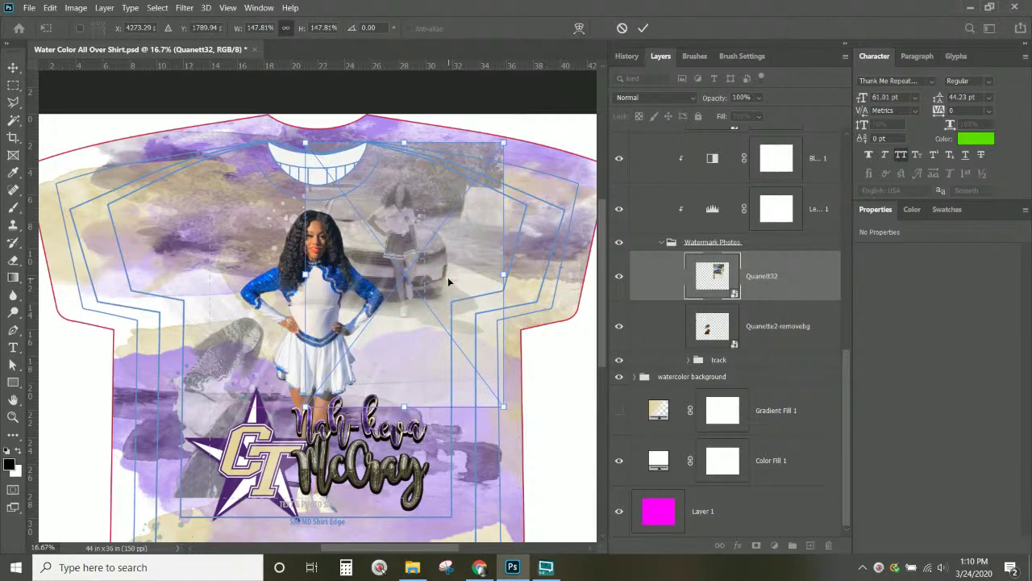
key("Return")
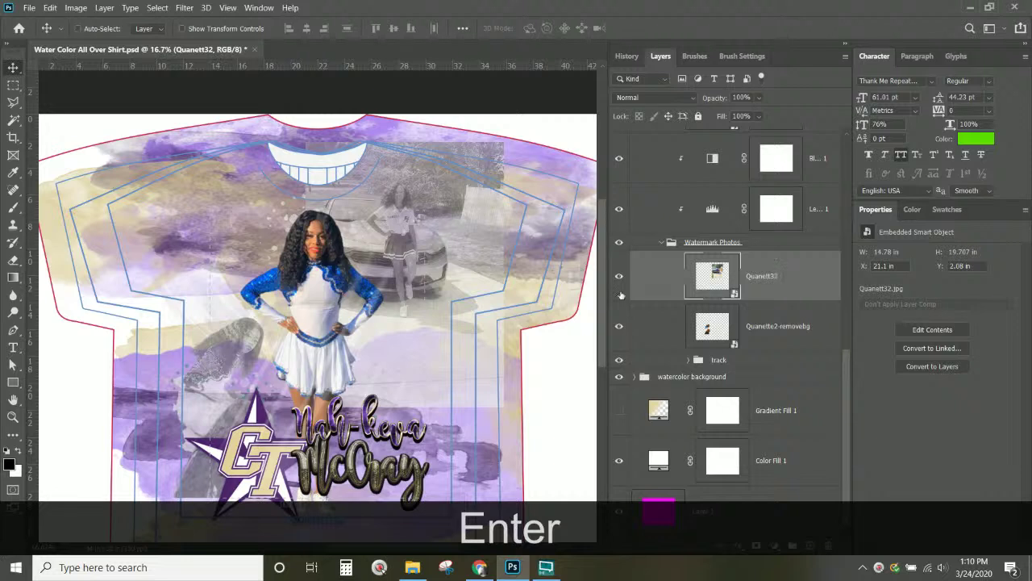
- Add a layer mask to the car photo and set up a soft brush at 511 px with 0% hardness
left_click(13, 206)
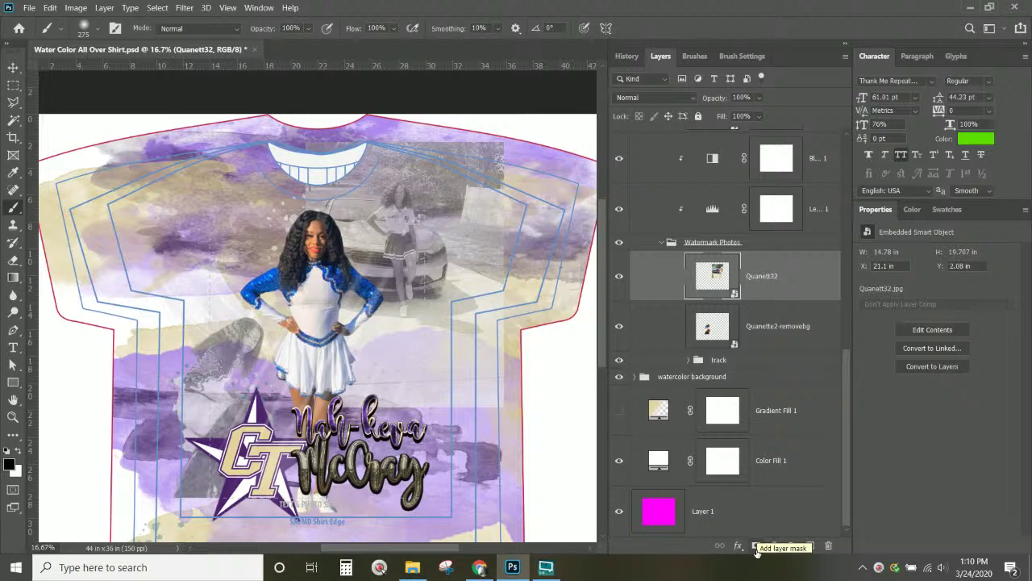
left_click(756, 546)
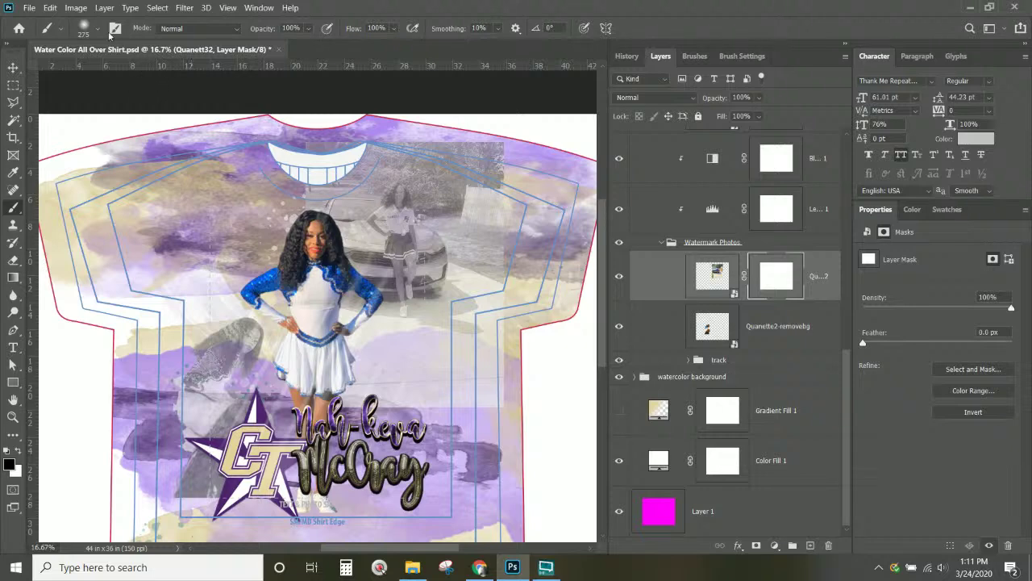
left_click(84, 29)
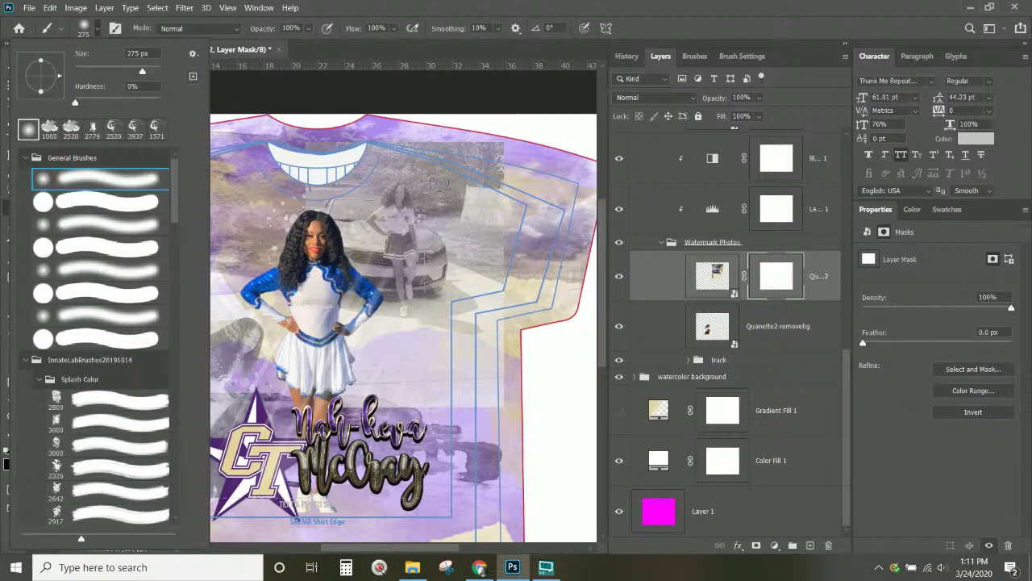
right_click(436, 182)
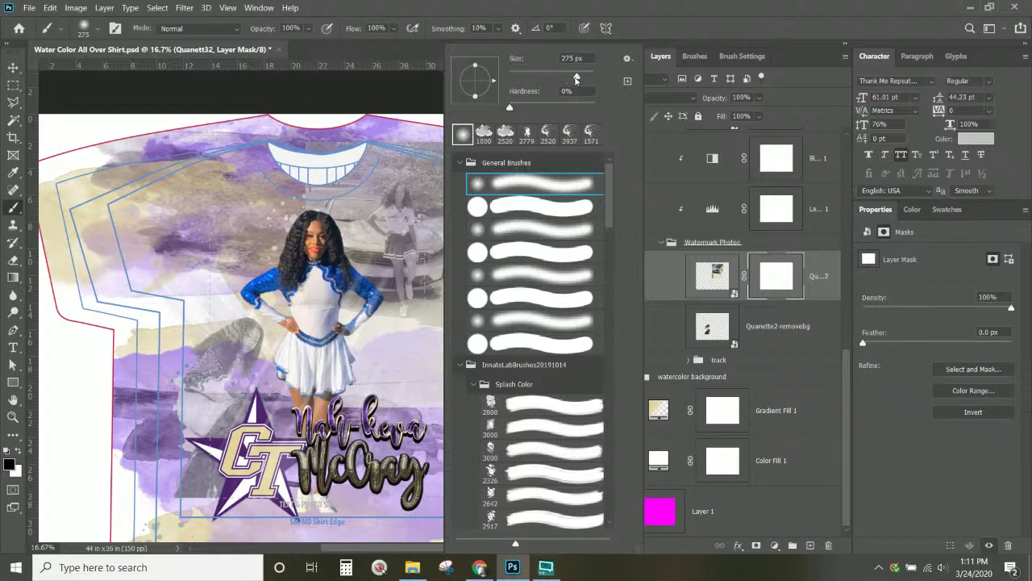
left_click_drag(581, 78, 592, 76)
left_click(286, 117)
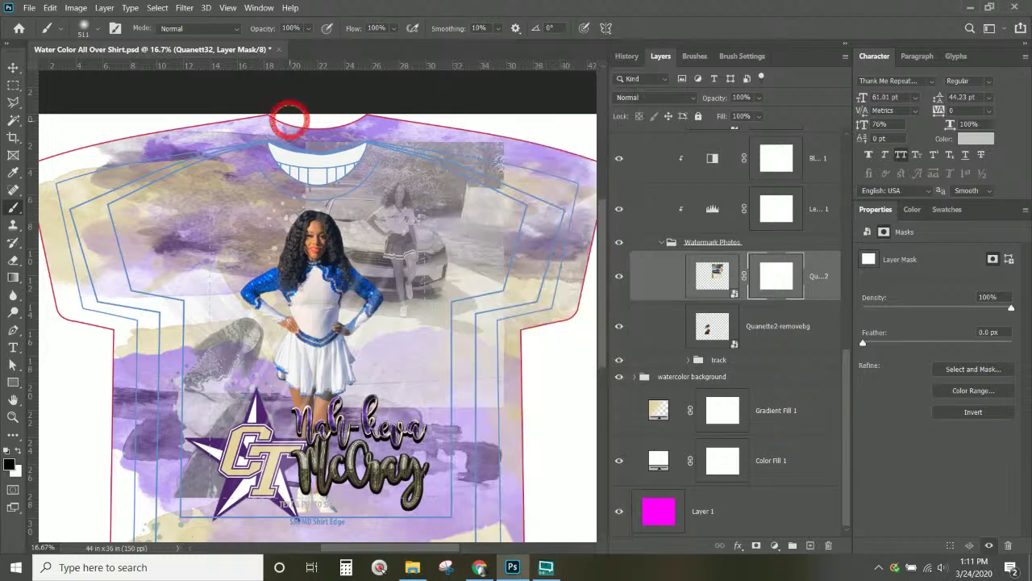
- Paint black on the car photo's mask around all its edges to fade them softly into the watercolor background
left_click(266, 135)
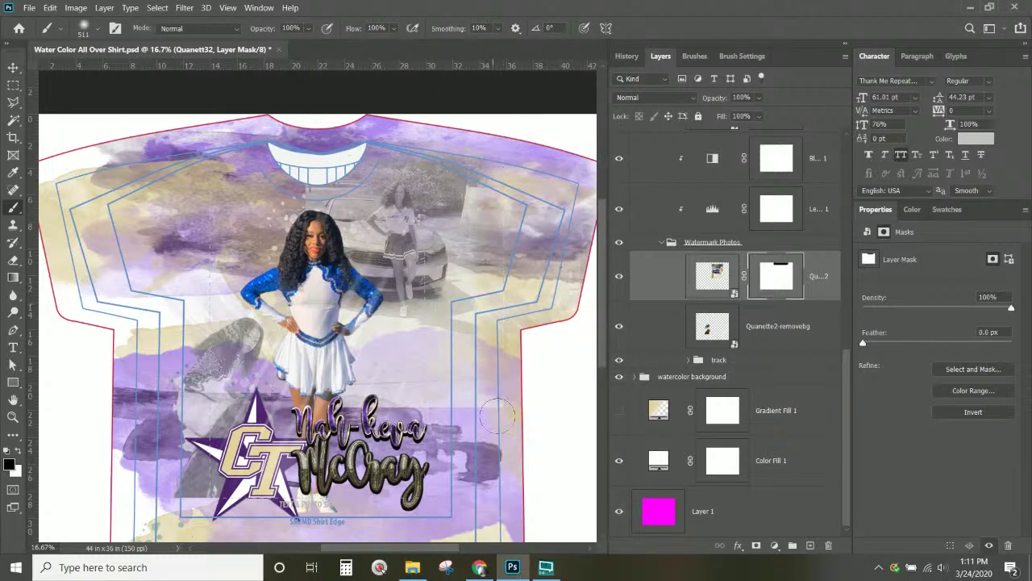
left_click_drag(502, 143, 504, 266)
left_click_drag(480, 129, 477, 417)
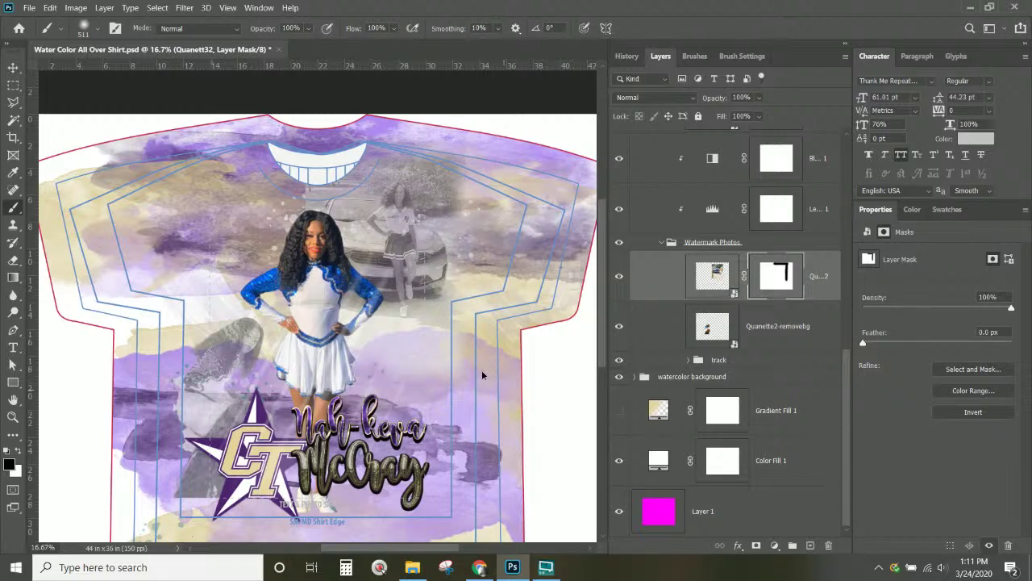
left_click_drag(368, 339, 463, 339)
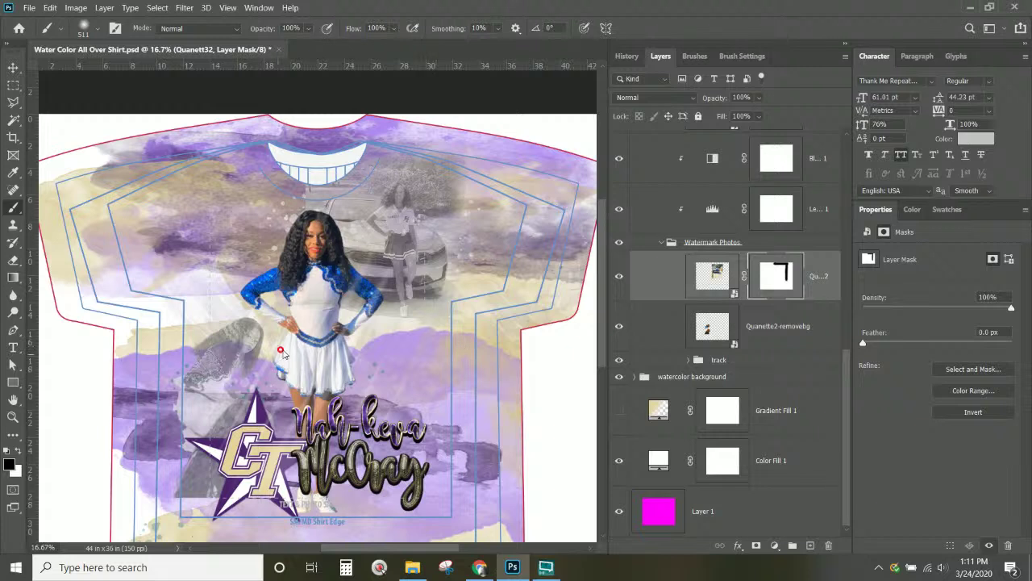
mouse_move(309, 345)
left_mouse_down()
mouse_move(313, 205)
mouse_move(303, 165)
left_mouse_up()
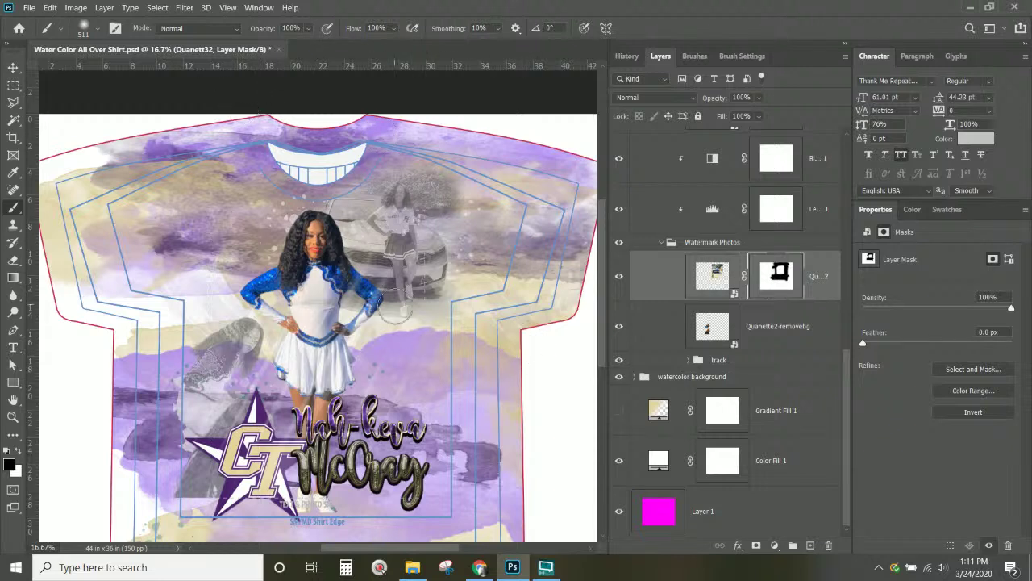
- Move the second watermark photo up beside the cheerleader's head, across from the car, and enlarge it to about 219%
left_click(722, 334)
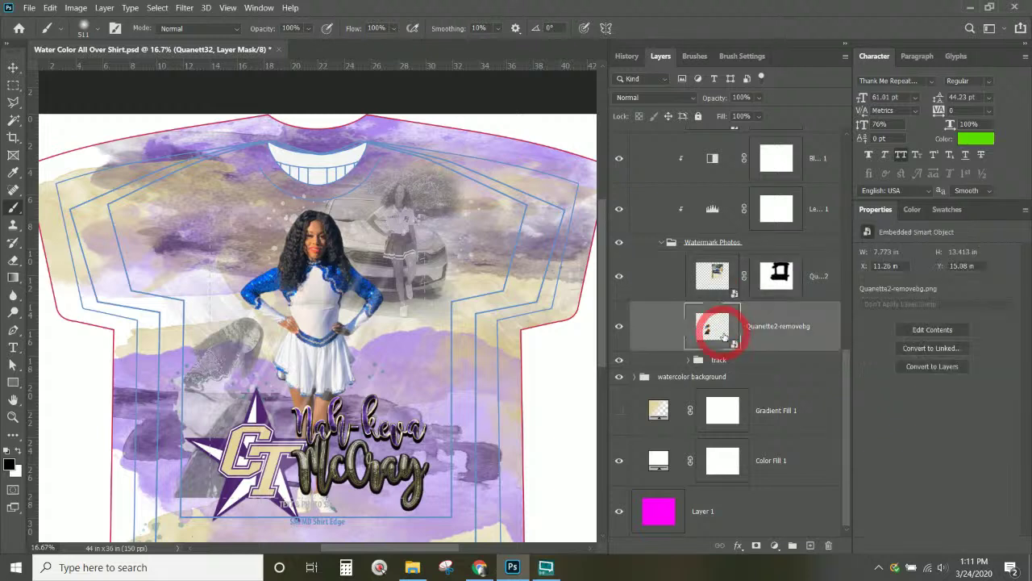
left_click(12, 67)
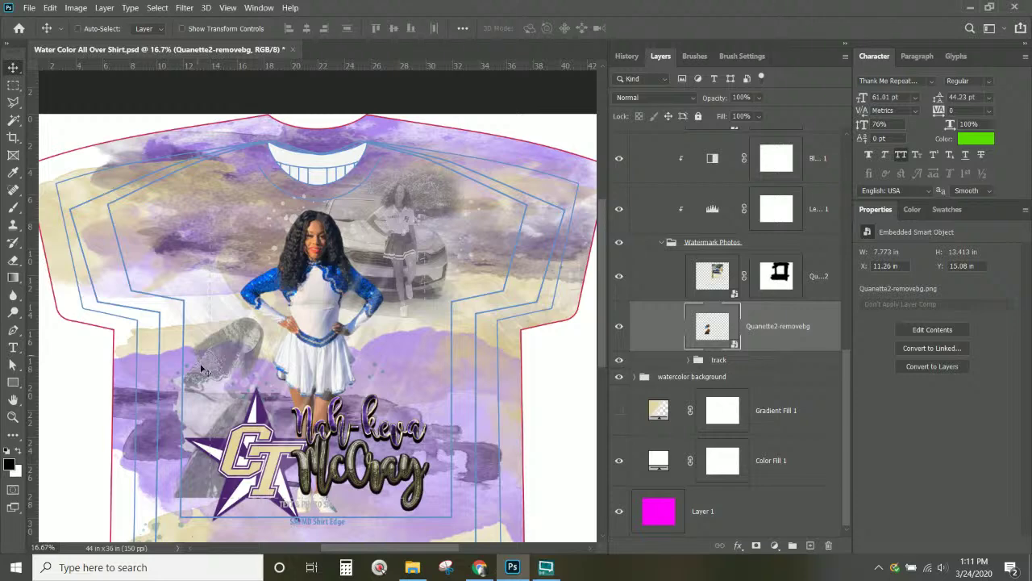
left_click_drag(205, 369, 199, 224)
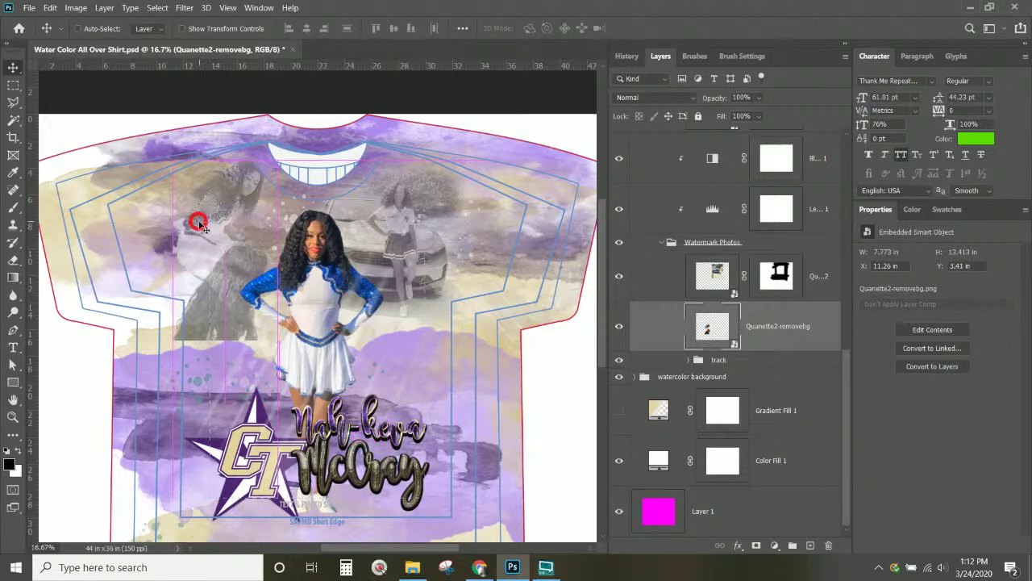
key("ctrl+t")
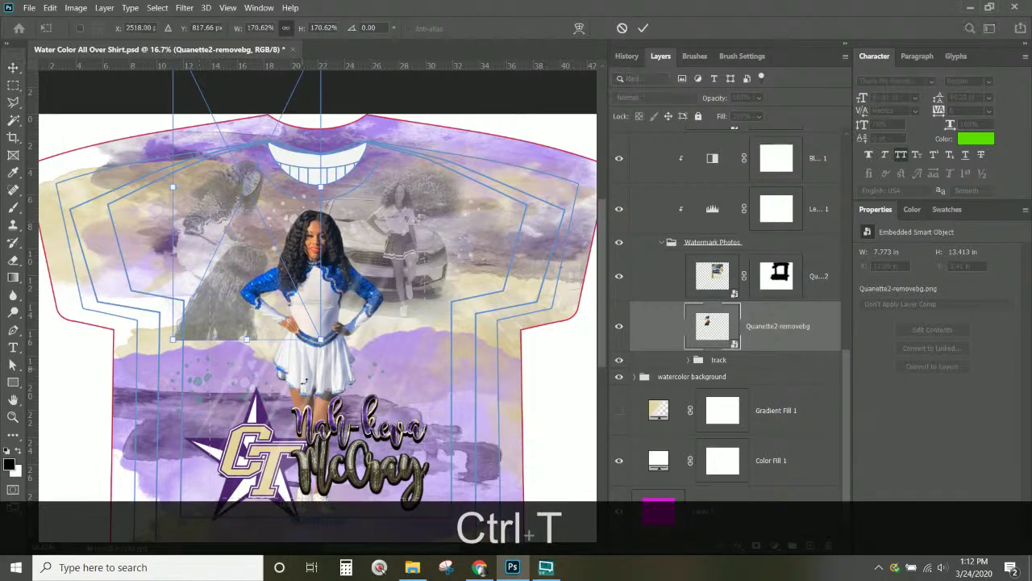
left_click_drag(322, 340, 363, 424)
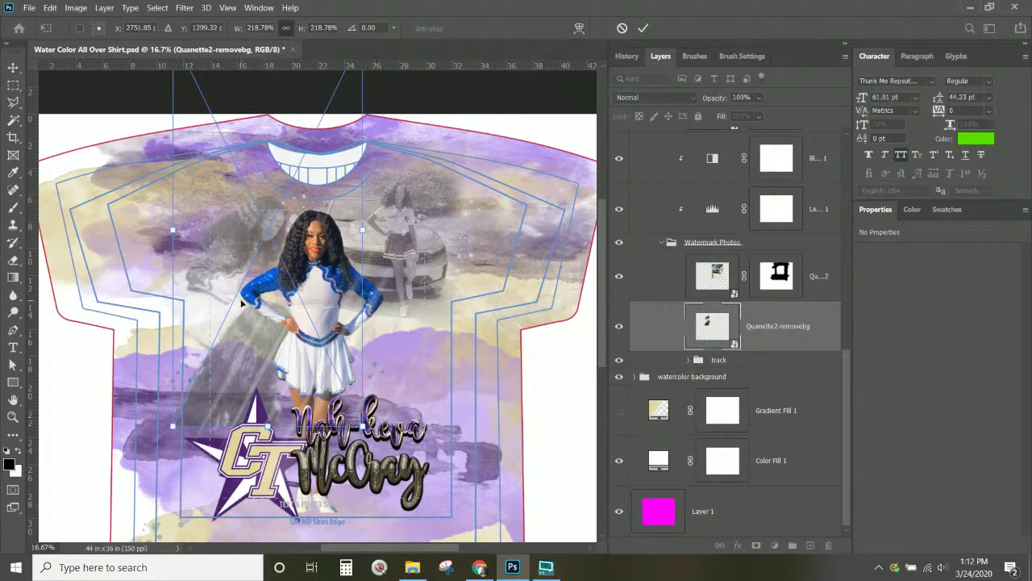
left_click_drag(219, 290, 218, 265)
key("Return")
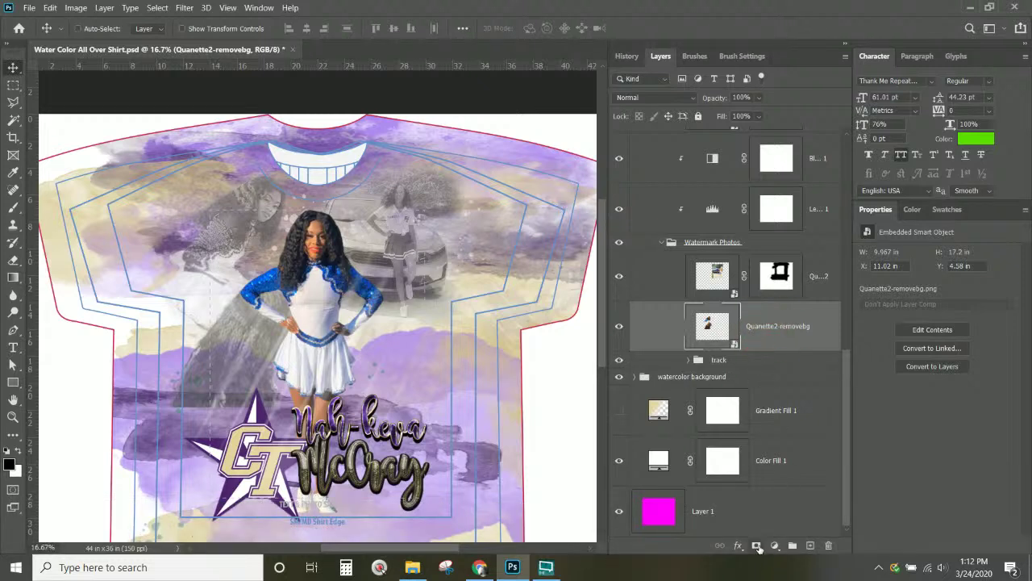
- Add a layer mask to the second watermark photo and brush out its lower part beside the cheerleader's arm and skirt
left_click(756, 546)
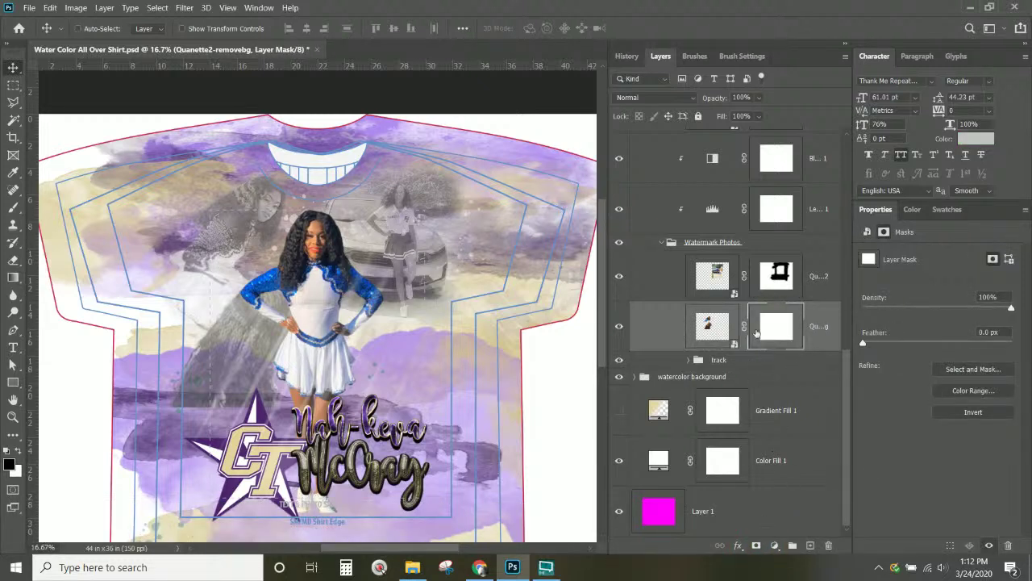
left_click(13, 207)
mouse_move(326, 373)
left_mouse_down()
mouse_move(242, 379)
mouse_move(211, 332)
mouse_move(282, 323)
mouse_move(257, 311)
mouse_move(270, 313)
mouse_move(241, 326)
left_mouse_up()
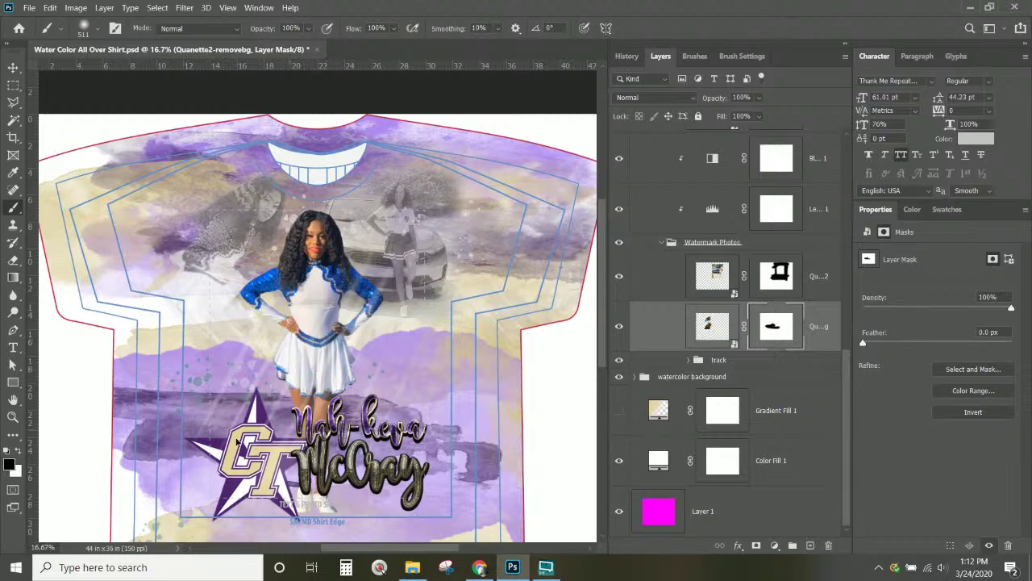
left_click_drag(334, 343, 500, 351)
- Set the Watermark Photos group's opacity to 65%
left_click(712, 242)
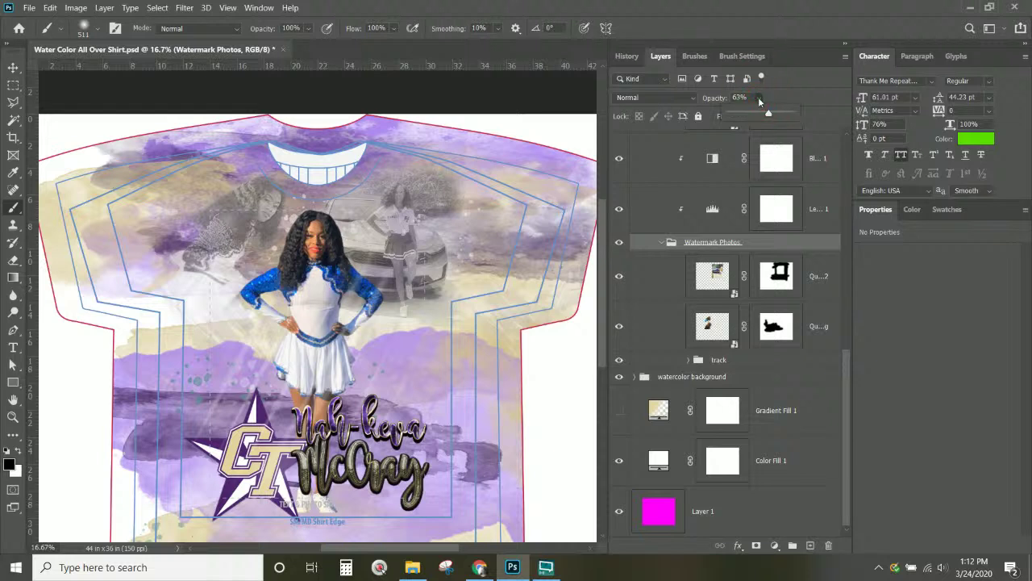
left_click_drag(769, 113, 824, 120)
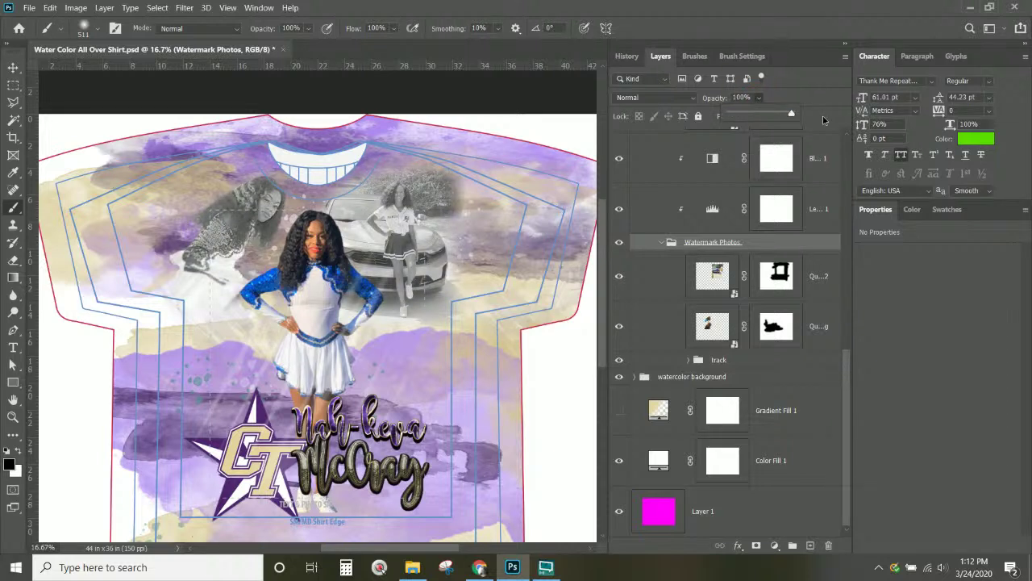
left_click_drag(810, 114, 768, 117)
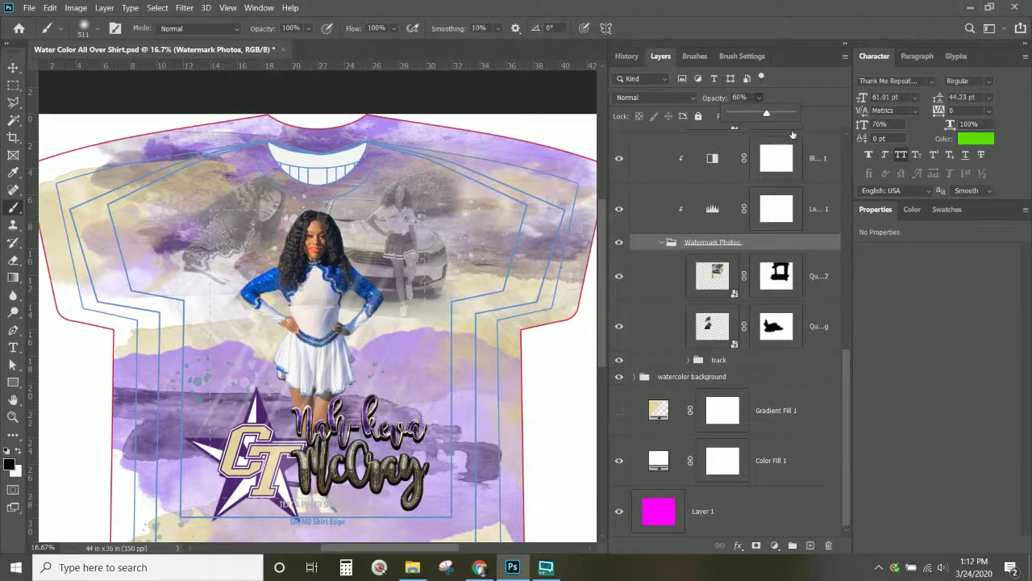
key("Return")
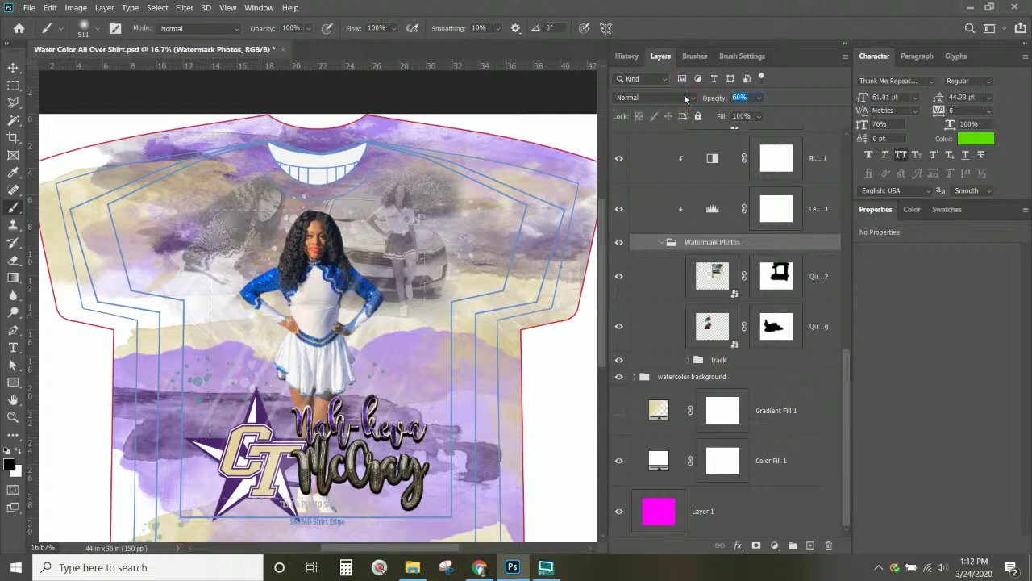
type("65")
key("Return")
- Duplicate the CT star logo upward beside the cheerleader's skirt and hide the original Logo layer
left_click(13, 67)
right_click(256, 445)
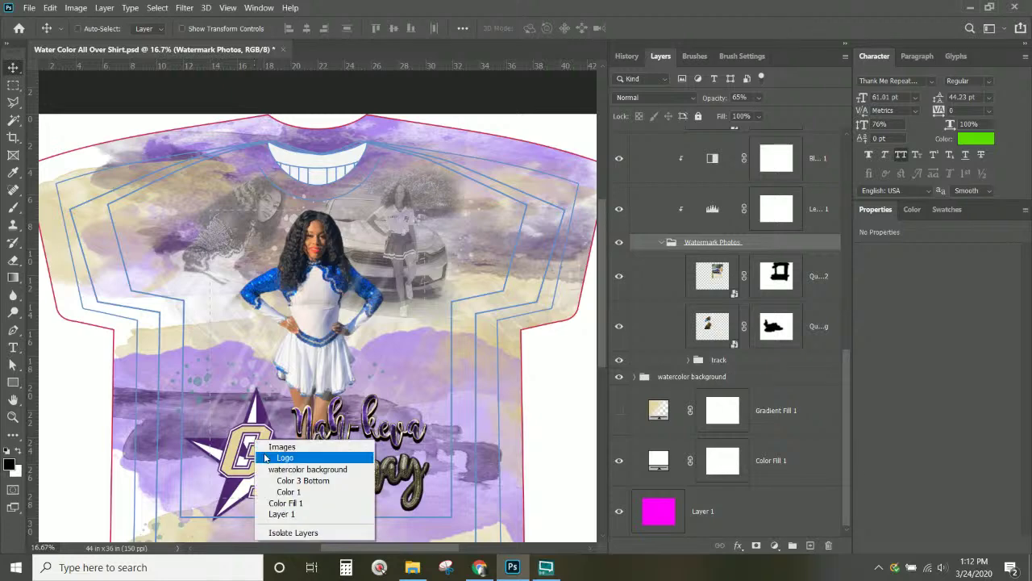
left_click(278, 457)
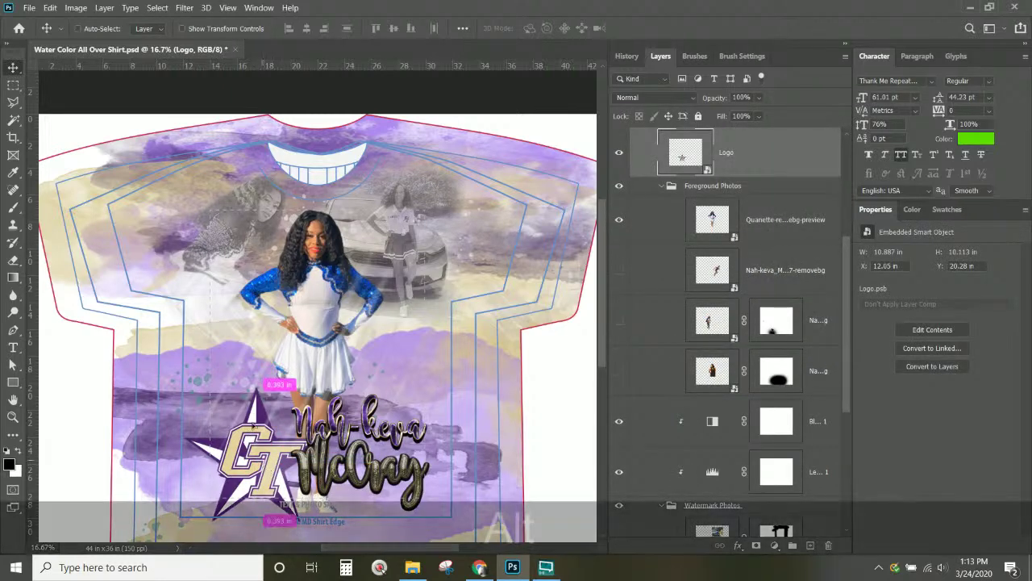
left_click_drag(263, 470, 251, 374)
scroll(734, 142, "up", 1)
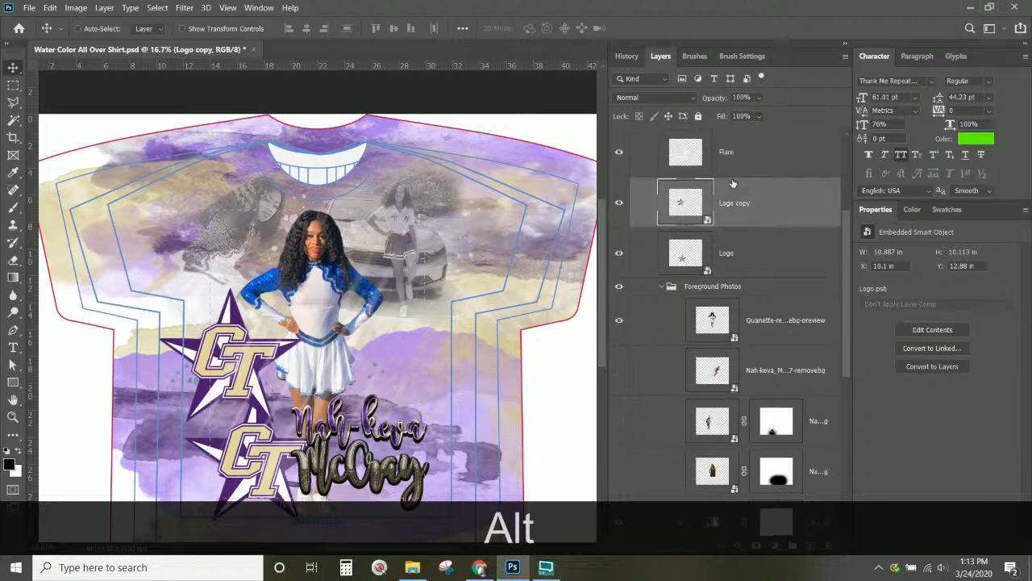
left_click(619, 257)
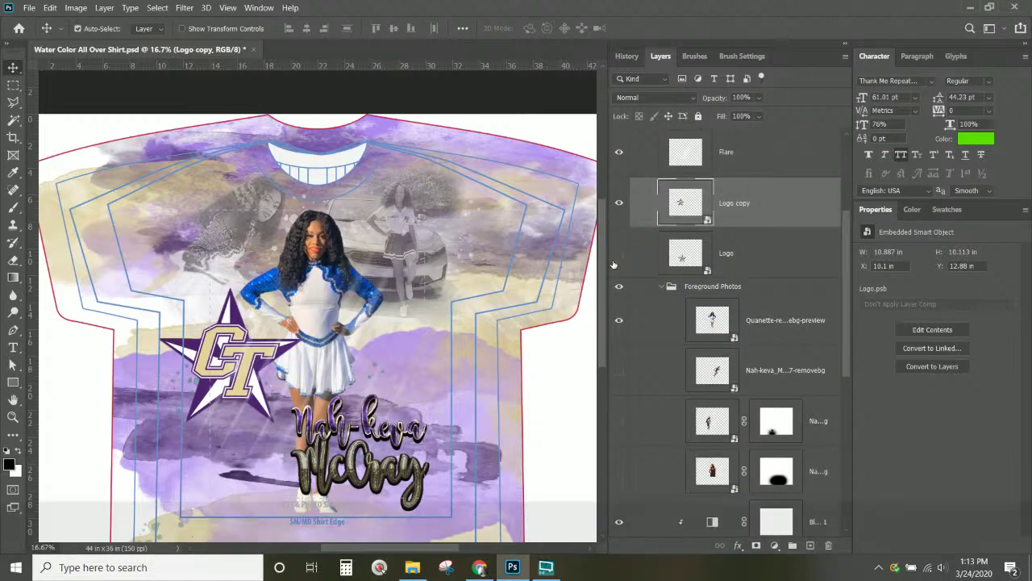
- Enlarge the logo copy to about 101% and place it beside the cheerleader's waist and skirt, just above the name text
key("ctrl+t")
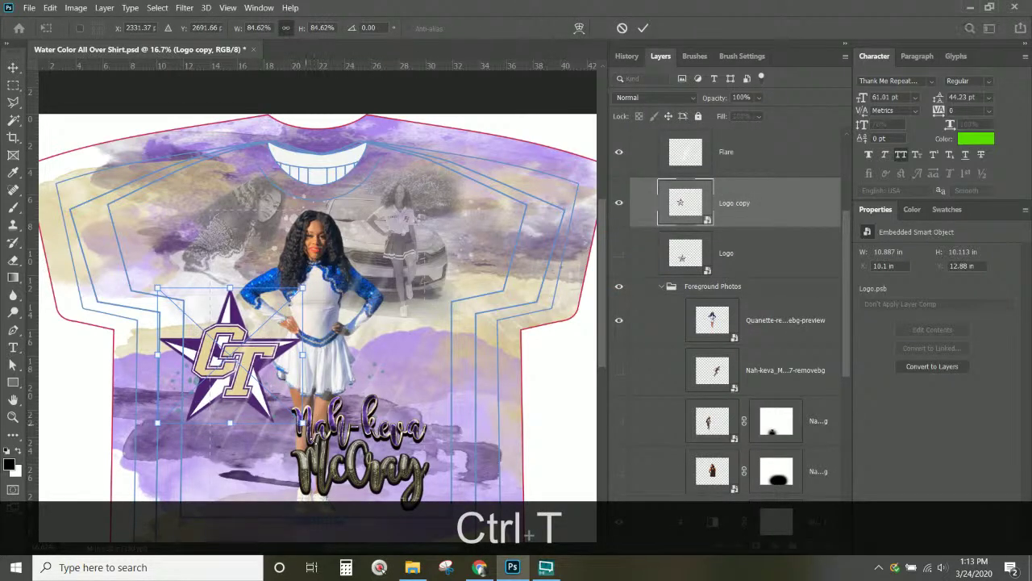
left_click_drag(302, 423, 355, 477)
left_click_drag(273, 378, 266, 401)
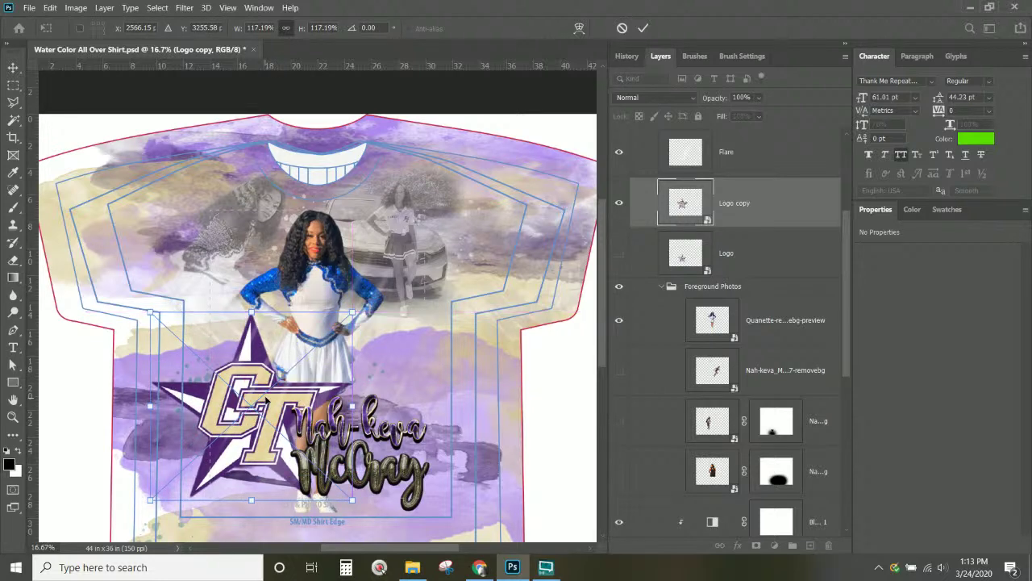
key("Return")
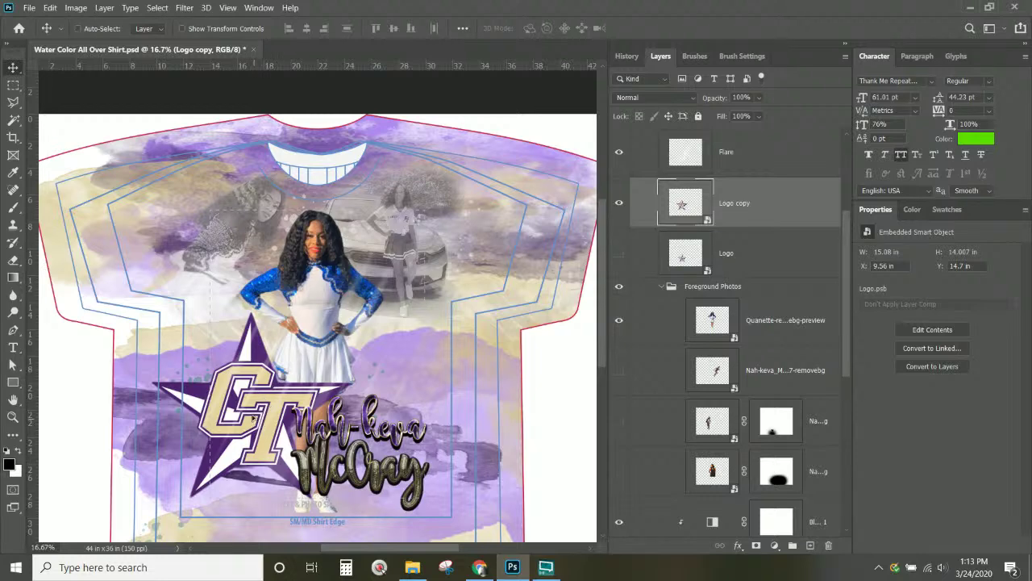
left_click_drag(257, 421, 240, 377)
key("ctrl+t")
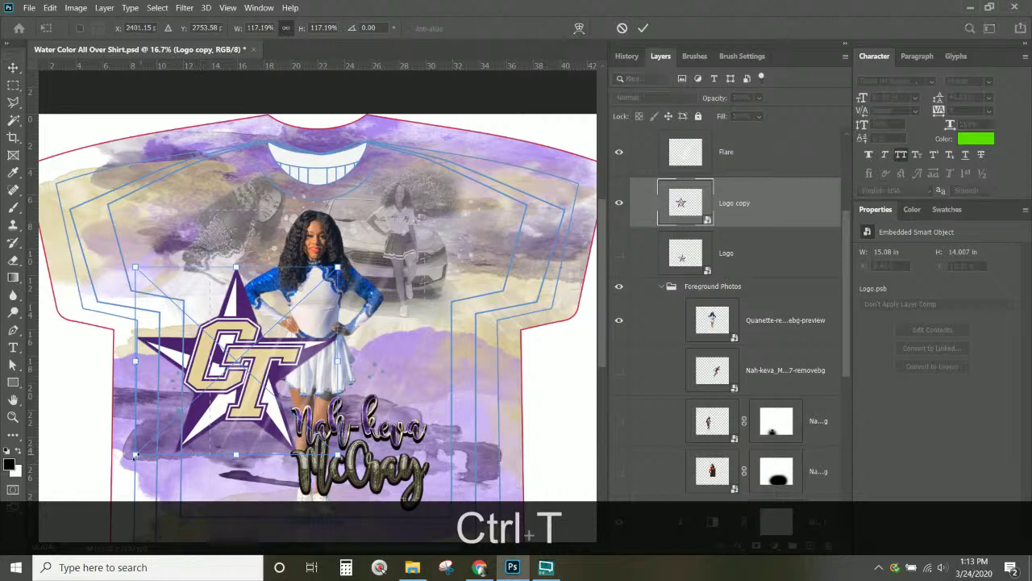
left_click_drag(135, 454, 163, 428)
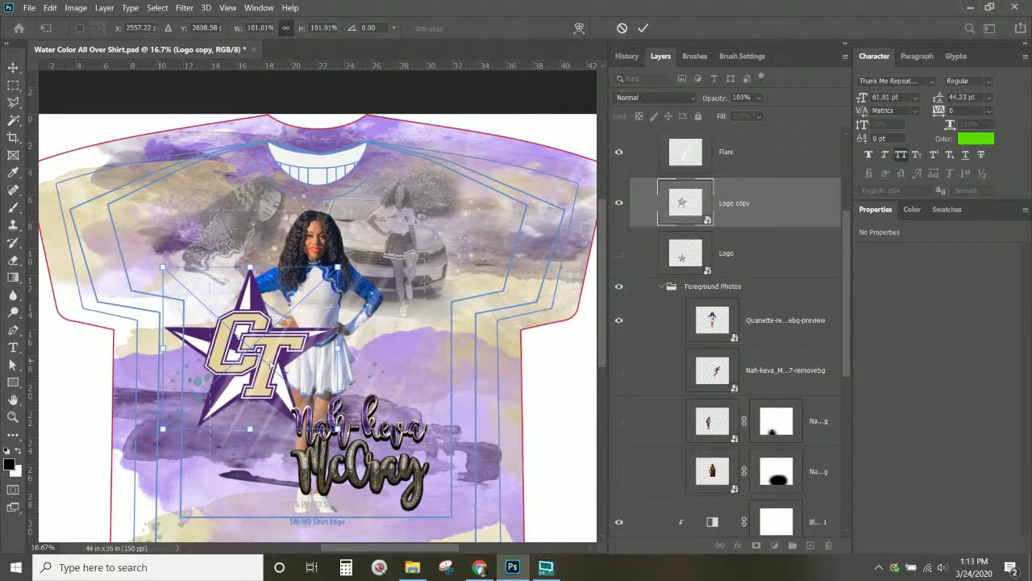
left_click_drag(274, 362, 264, 375)
key("Return")
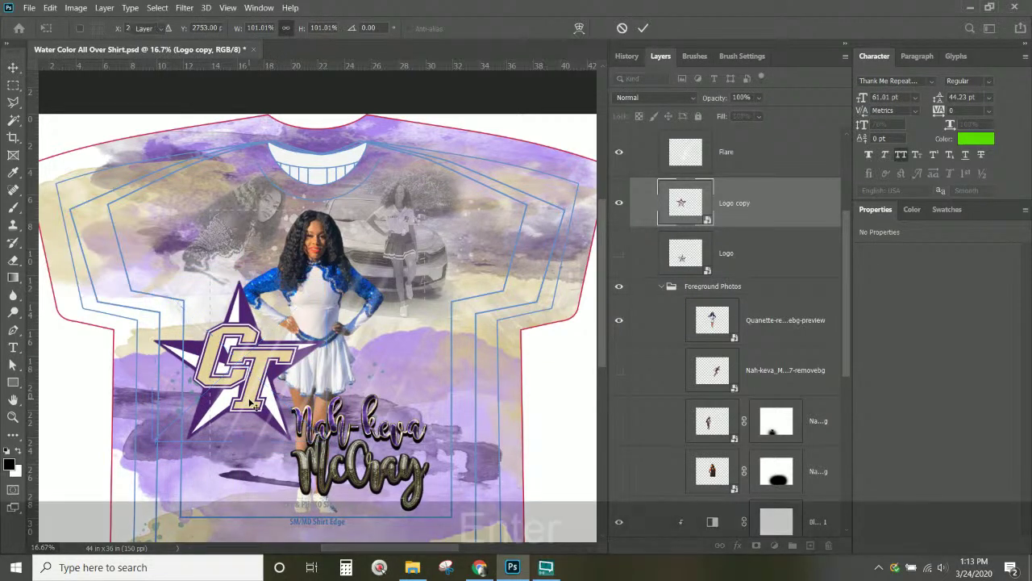
- Switch to Chrome, search Google for "color guard flags" in a new tab and look through the image results
left_click(480, 567)
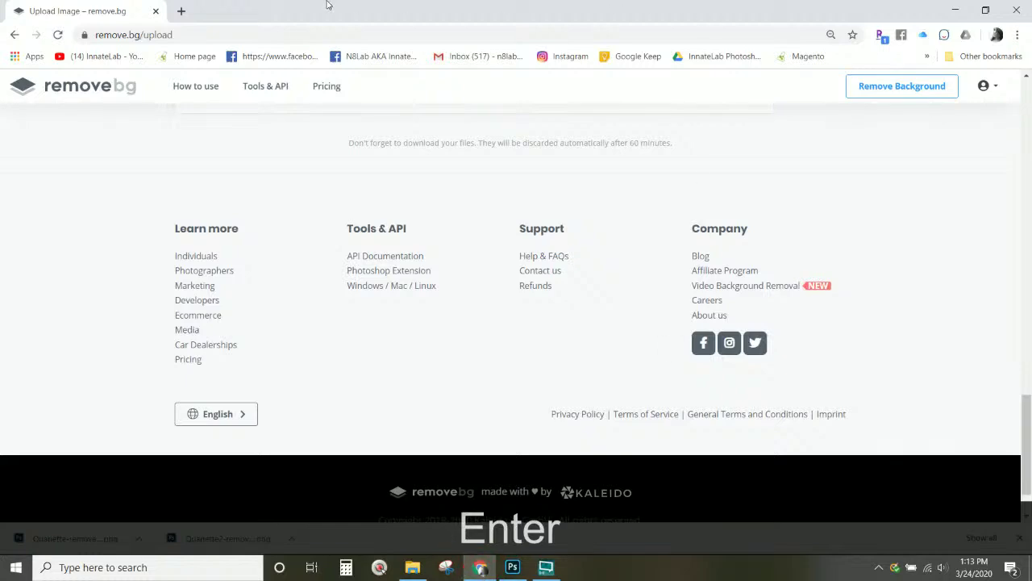
left_click_drag(209, 8, 260, 2)
left_click(181, 13)
left_click(175, 32)
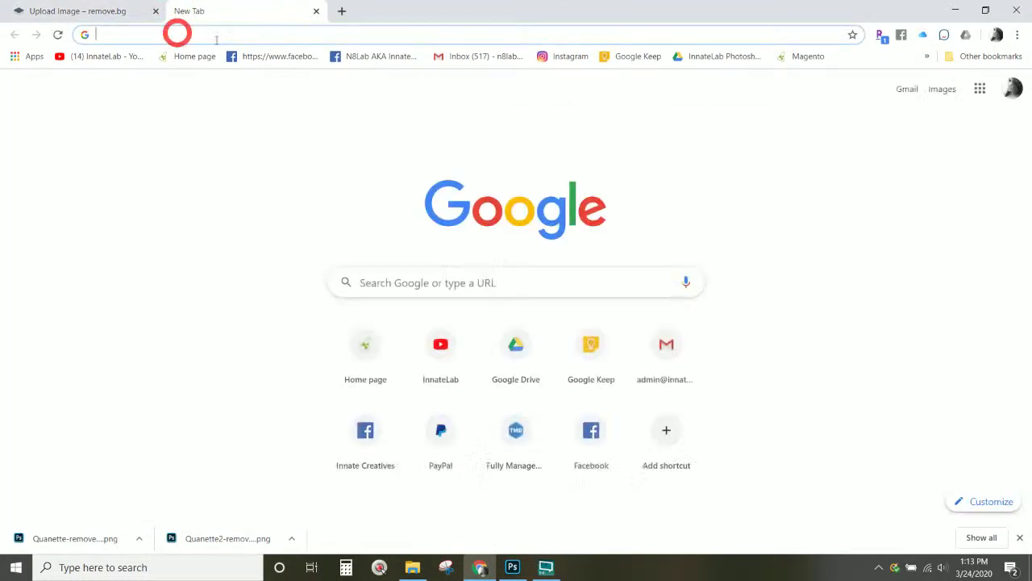
type("color gu")
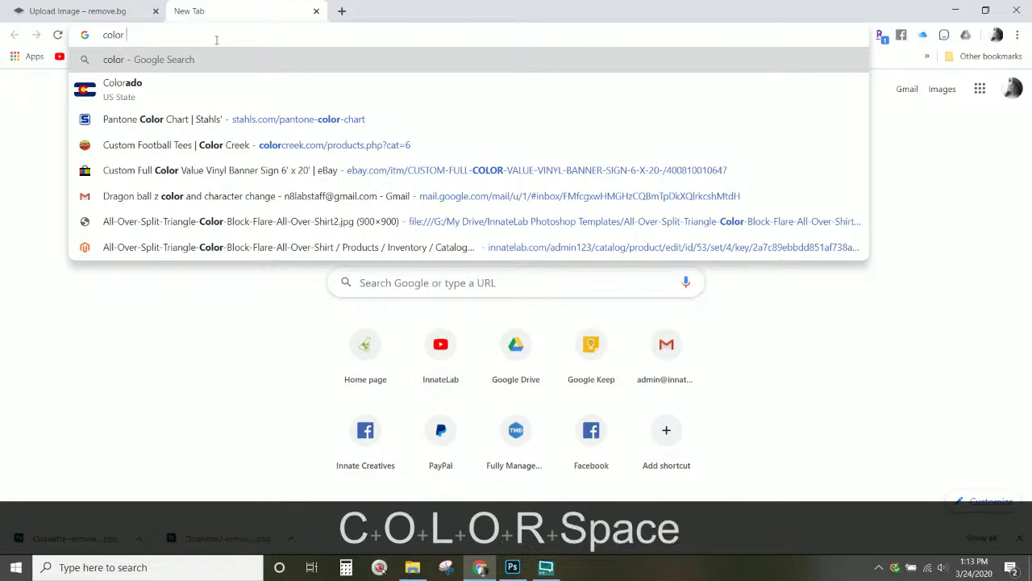
type("ard")
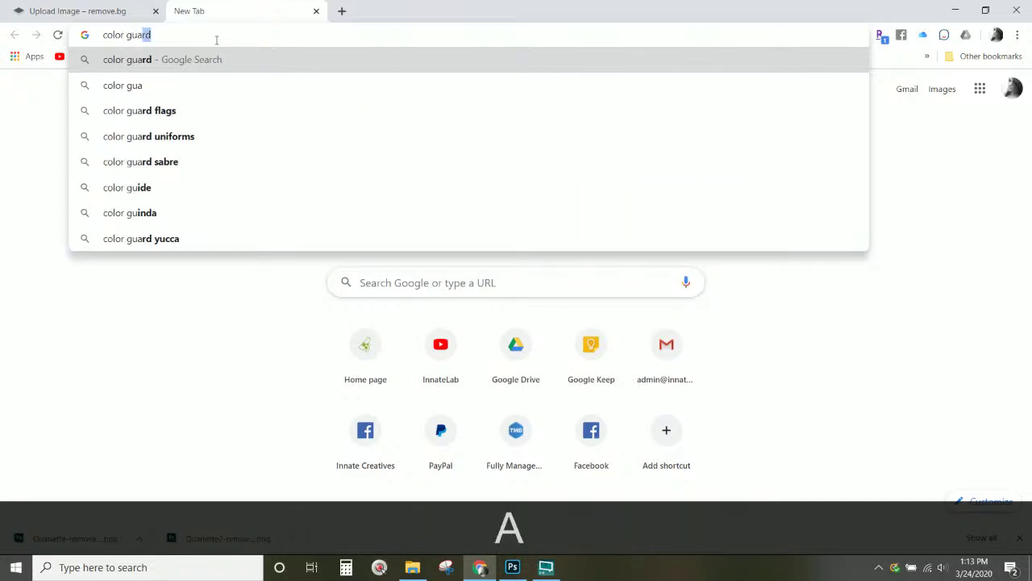
type(" flags")
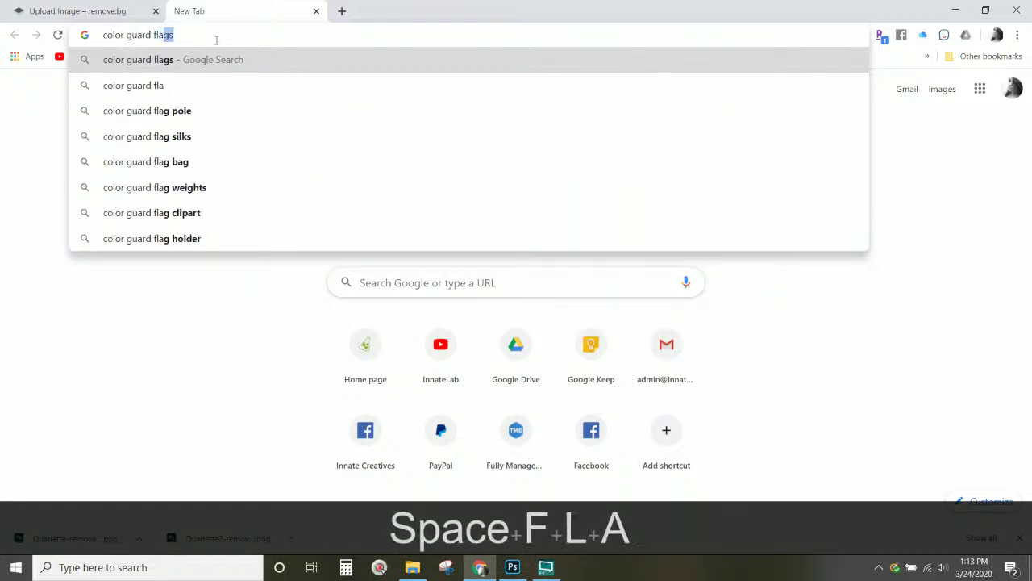
key("Return")
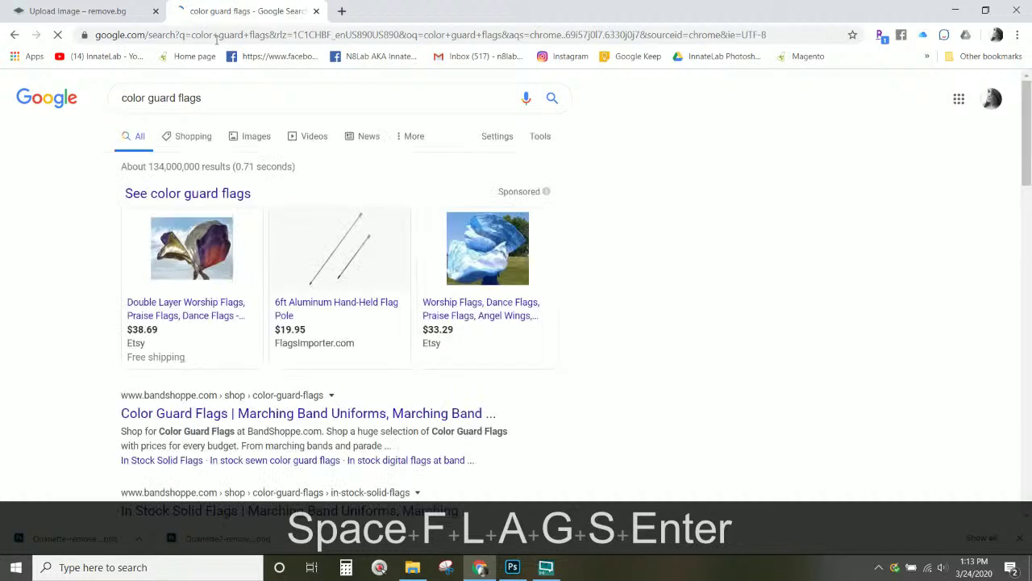
left_click(246, 136)
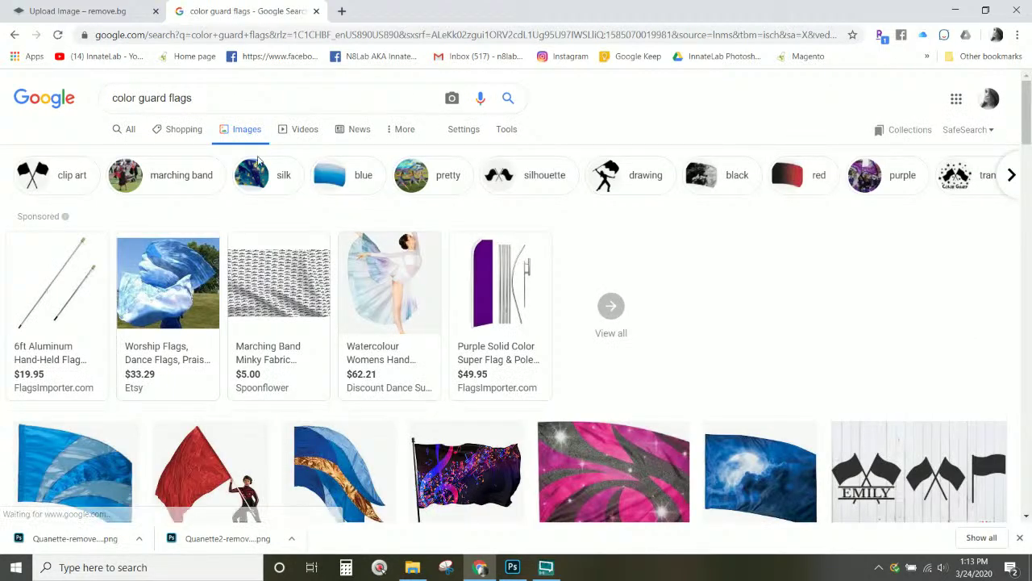
scroll(215, 197, "down", 2)
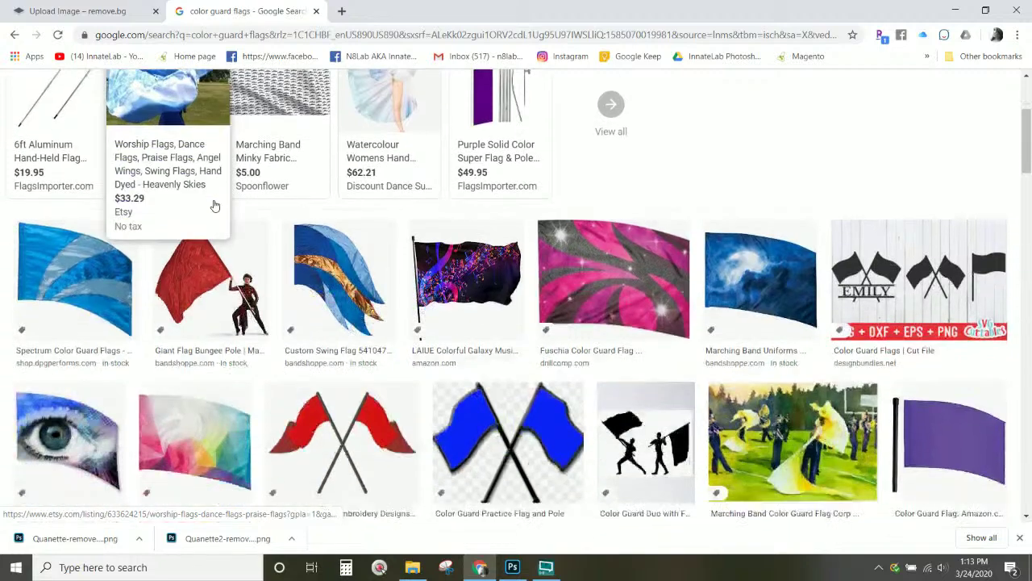
scroll(214, 203, "down", 3)
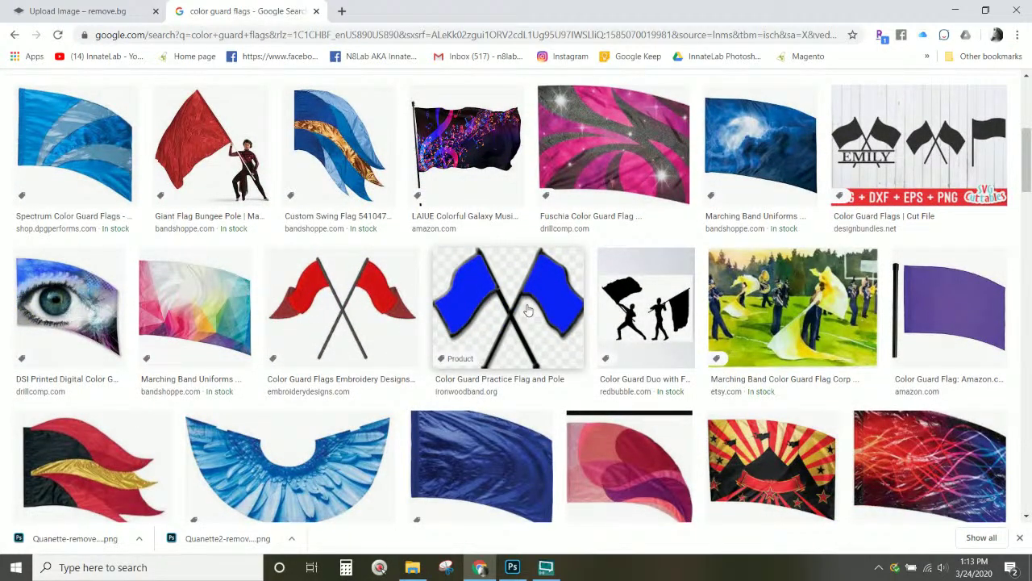
- Narrow the color guard flags image results to clip art and open the DLPNG page of the black crossed flags
scroll(526, 308, "down", 1)
scroll(526, 308, "up", 5)
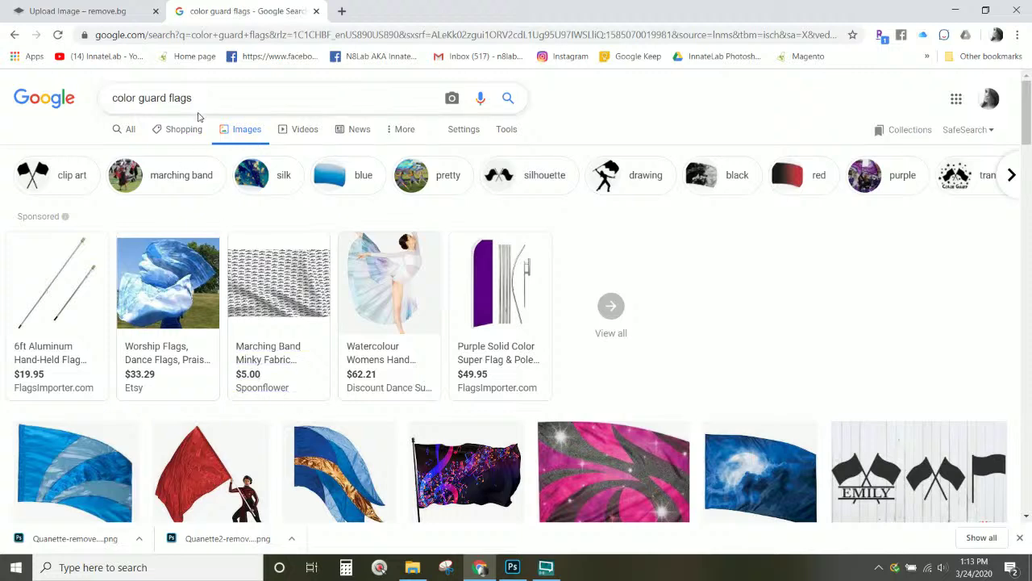
left_click(42, 176)
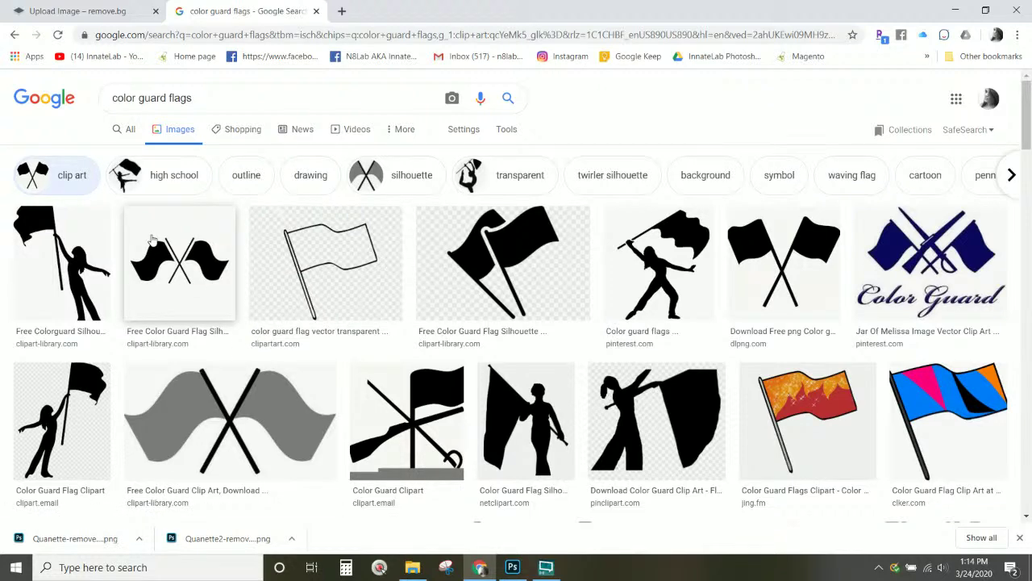
scroll(151, 240, "down", 1)
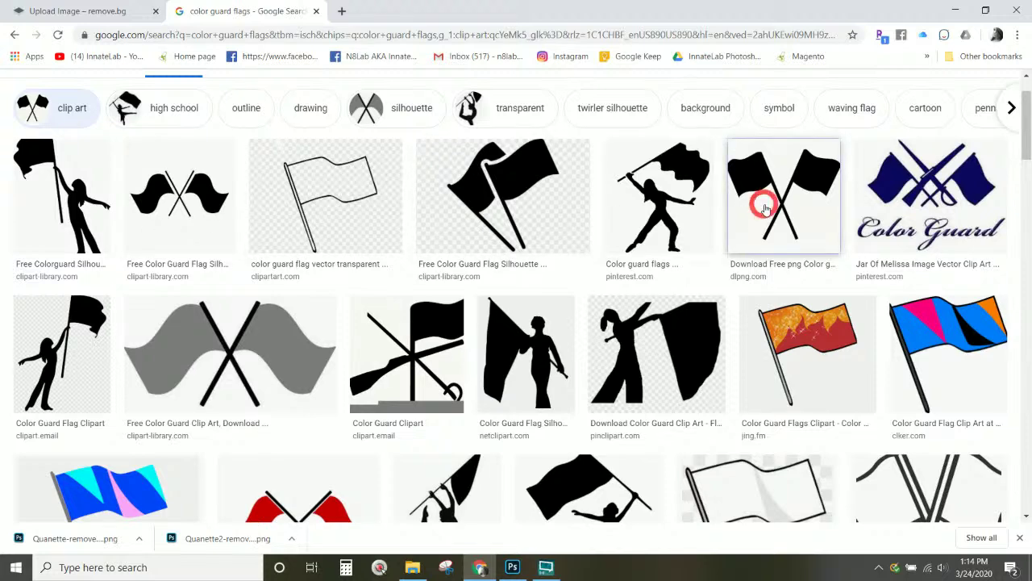
left_click(762, 204)
left_click(786, 210)
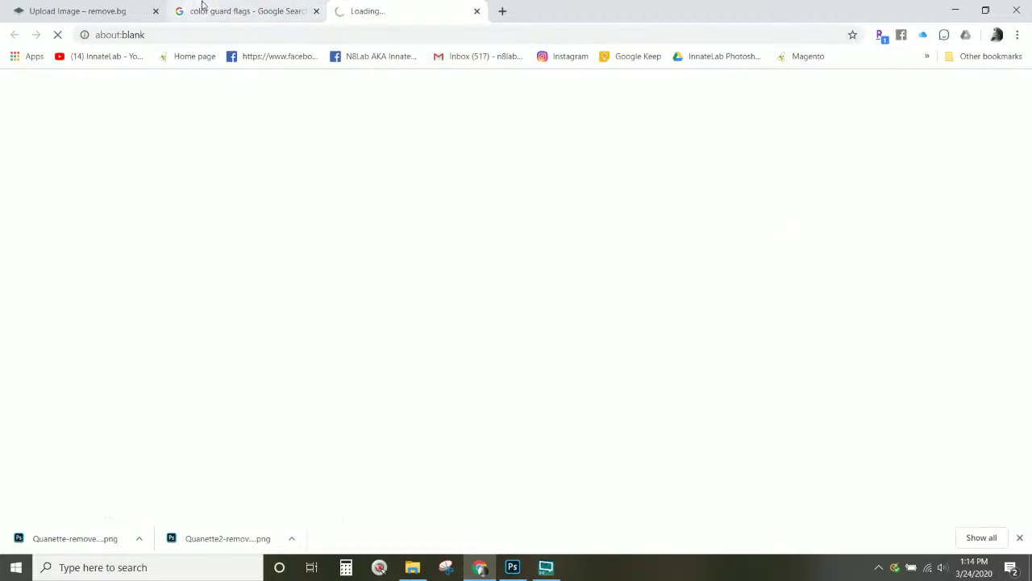
- Download the original crossed flags PNG and save it under the name color guard flags cross
scroll(371, 325, "down", 2)
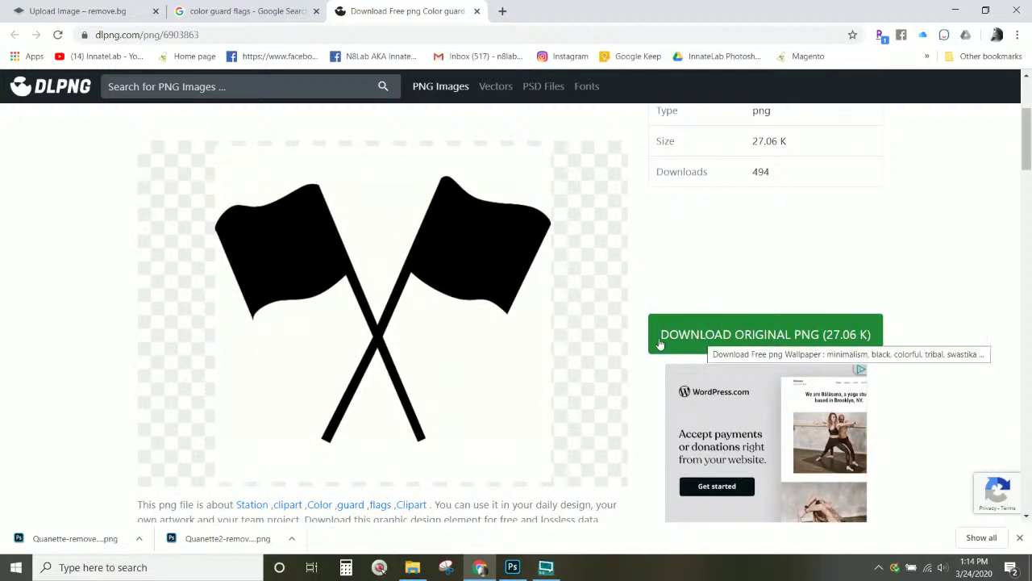
scroll(431, 350, "down", 3)
scroll(428, 354, "up", 4)
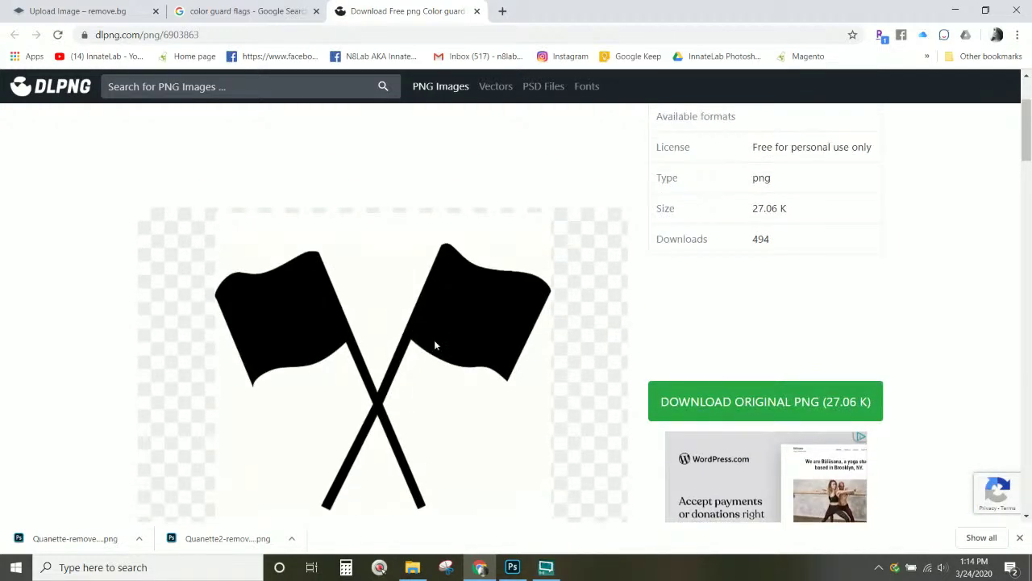
left_click(715, 398)
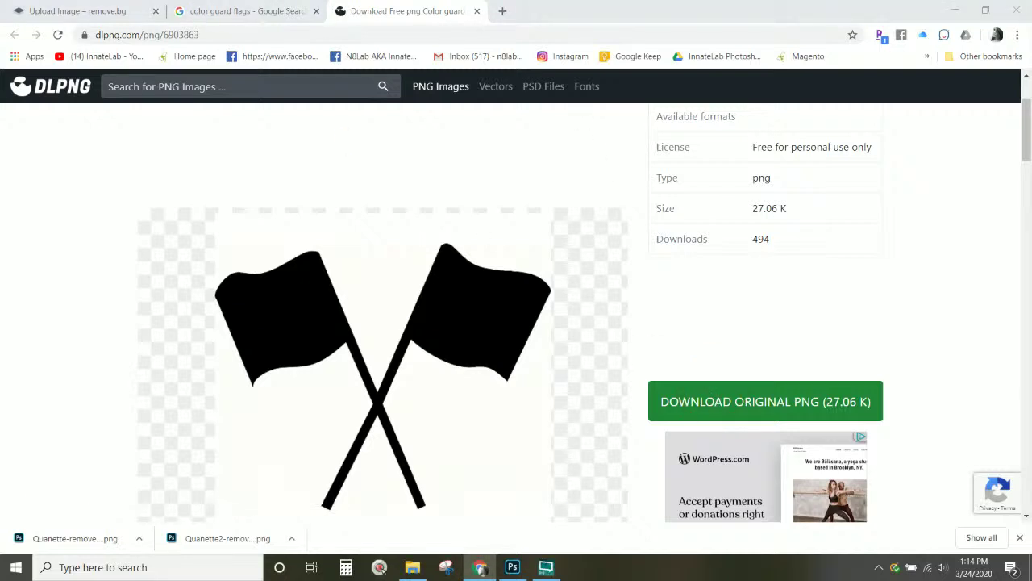
type("color guar")
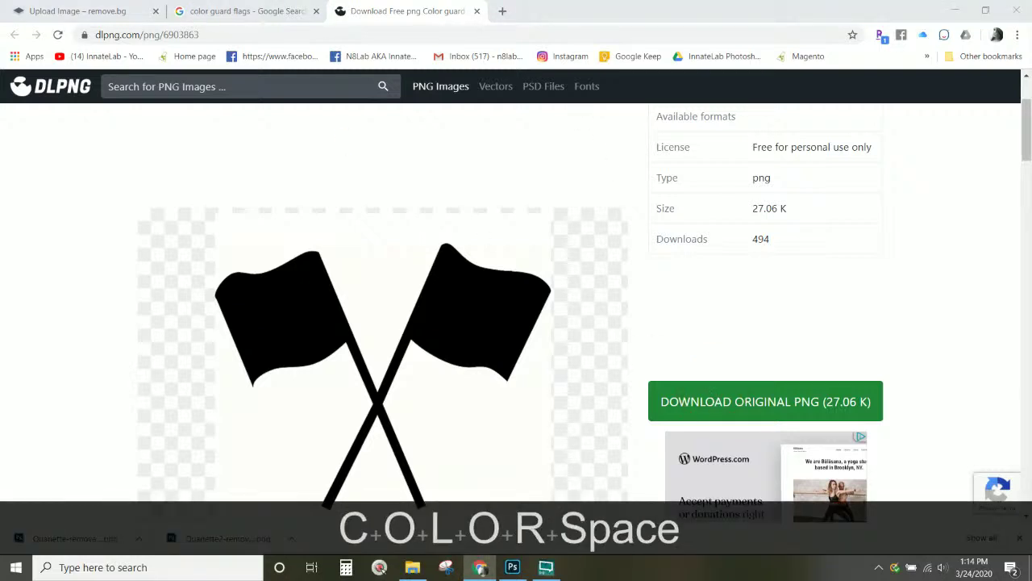
type("d gla")
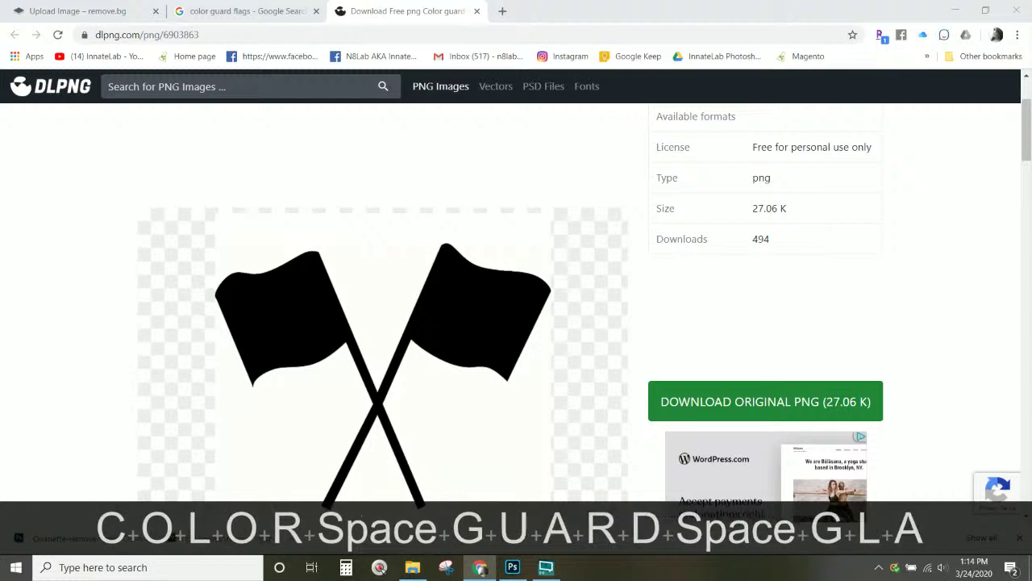
type("g")
key("BackSpace")
type("d")
key("BackSpace")
key("BackSpace")
key("BackSpace")
key("BackSpace")
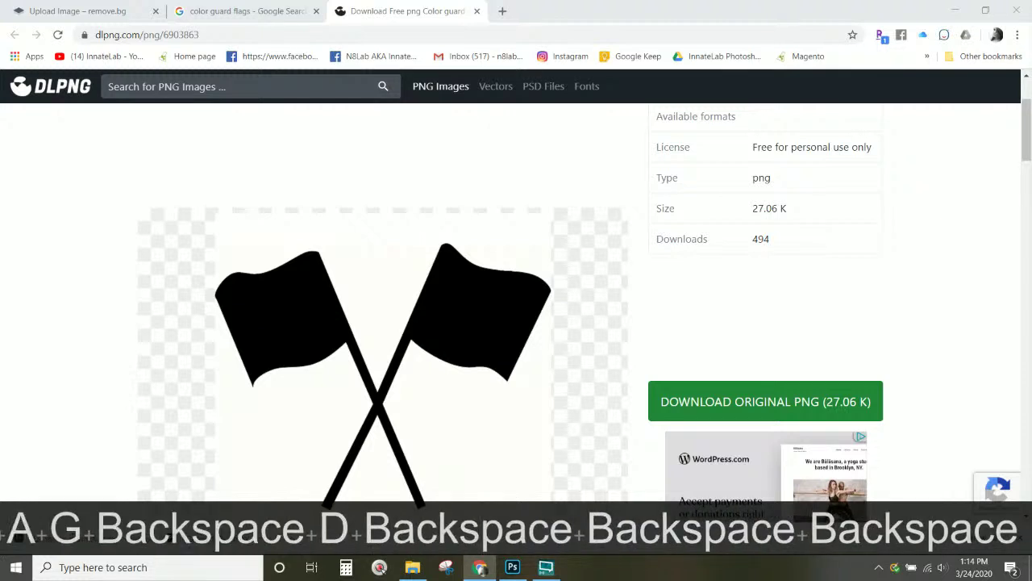
type("g")
key("BackSpace")
type("flags")
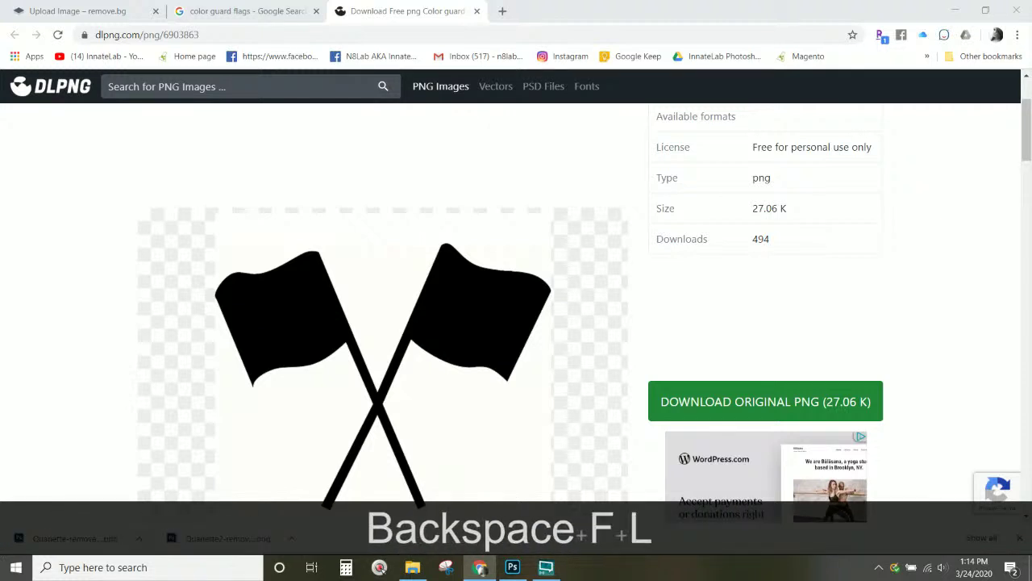
type(" cross")
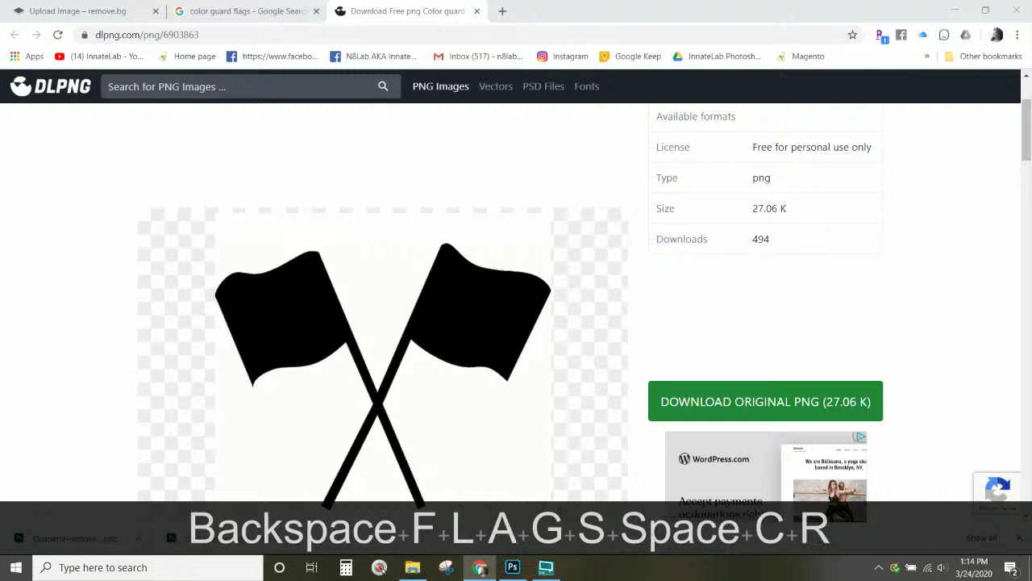
key("Return")
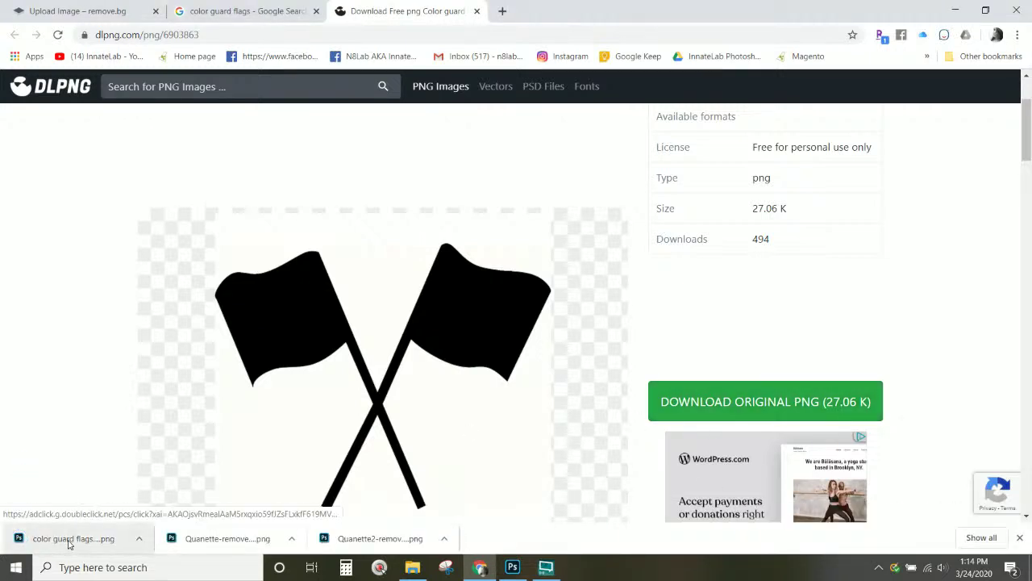
- Place the downloaded flags PNG in the Photoshop shirt document, enlarged to about 8.7 in wide beside the skirt, opposite the star logo
left_click_drag(65, 538, 337, 296)
left_click_drag(411, 366, 408, 356)
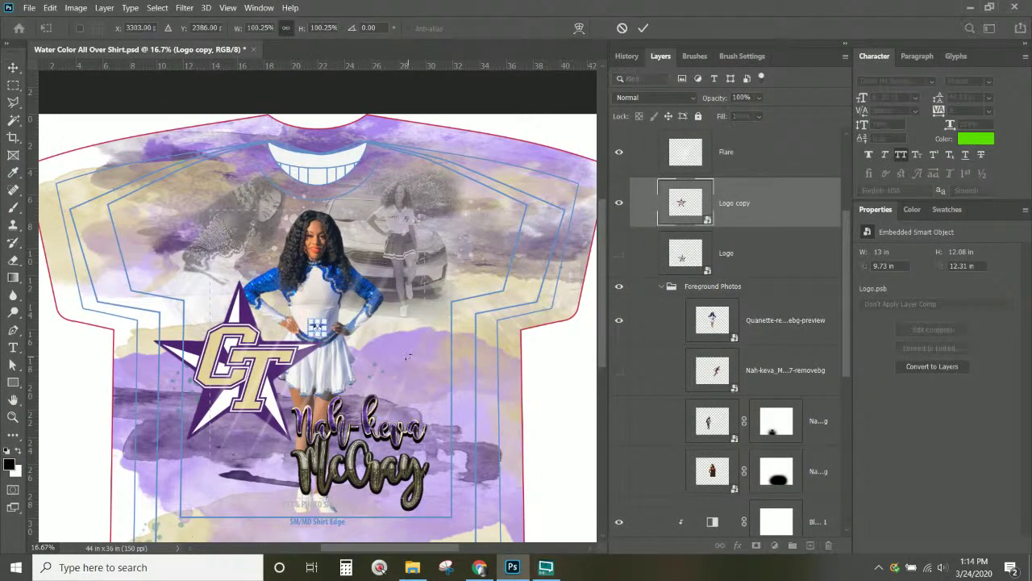
left_click_drag(329, 335, 446, 421)
left_click_drag(412, 386, 439, 376)
key("Return")
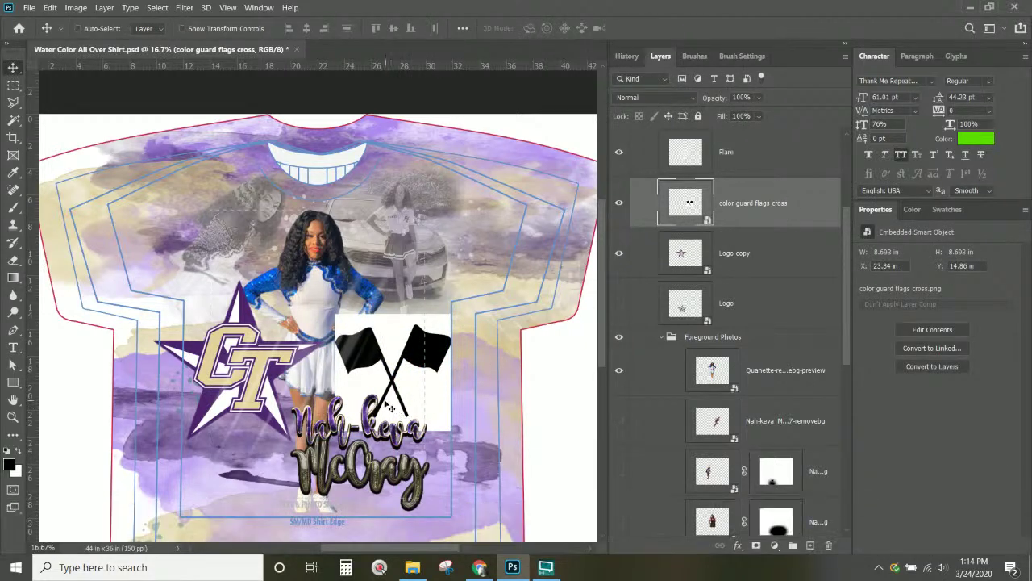
key("ctrl+shift+t")
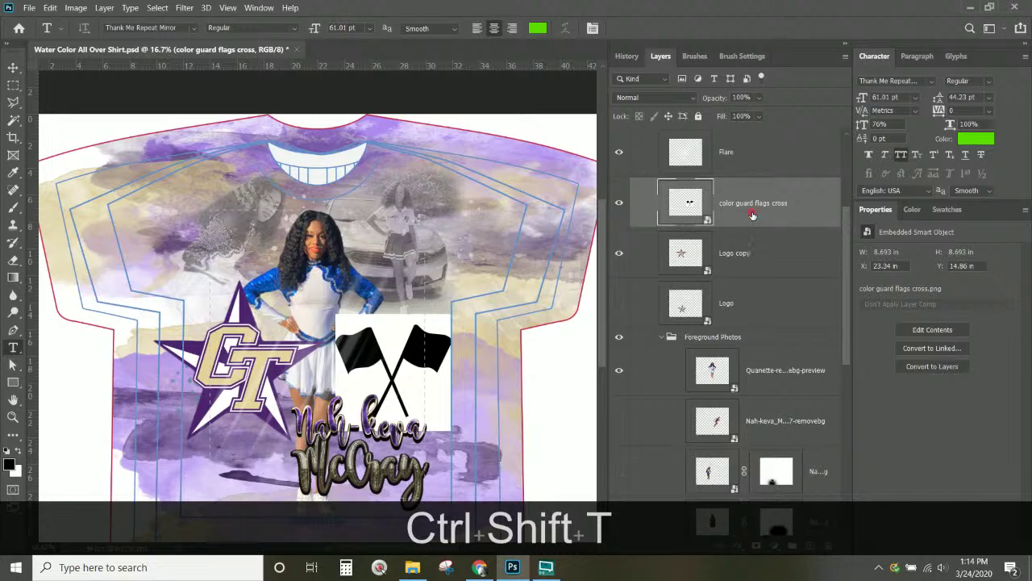
key("ctrl+t")
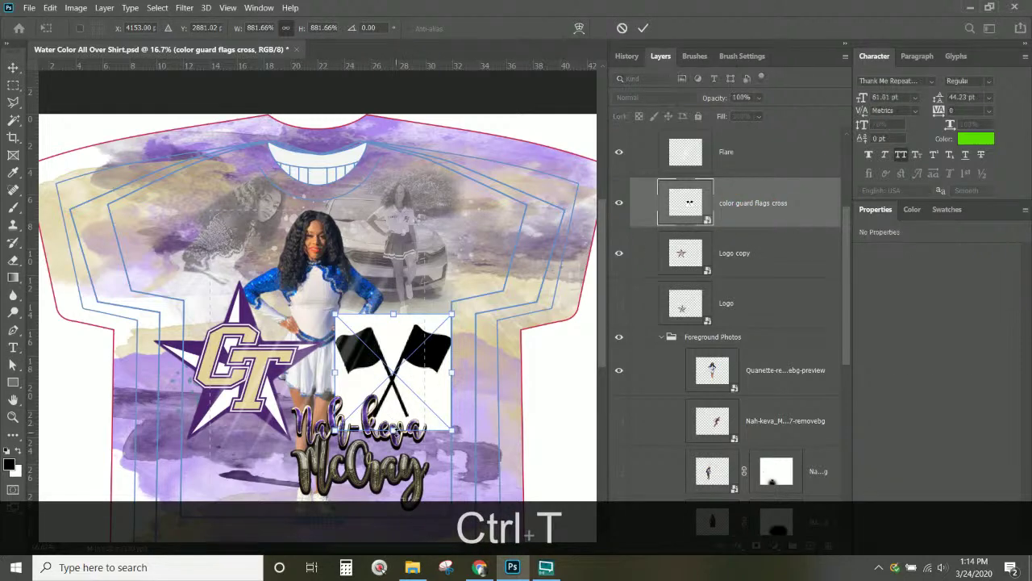
key("Return")
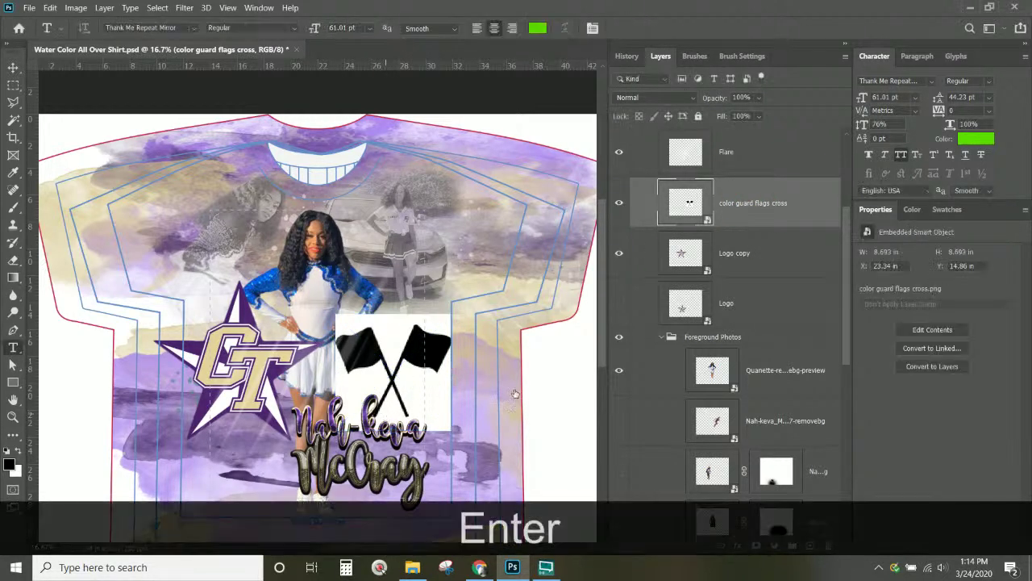
- Select the white background and surrounding empty area of the flags layer with the Magic Wand, and invert the selection to the flags
left_click(722, 208)
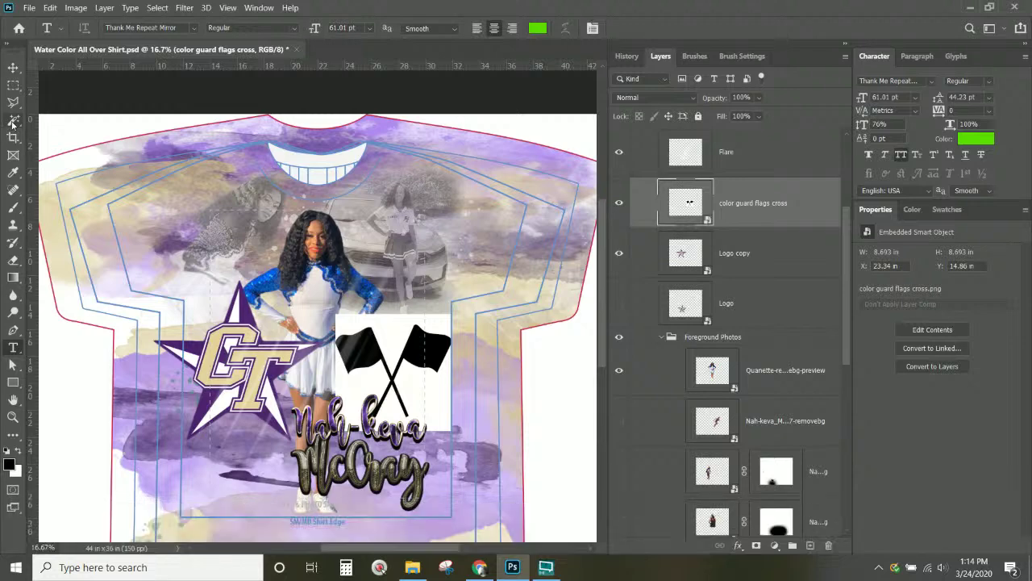
left_click(13, 121)
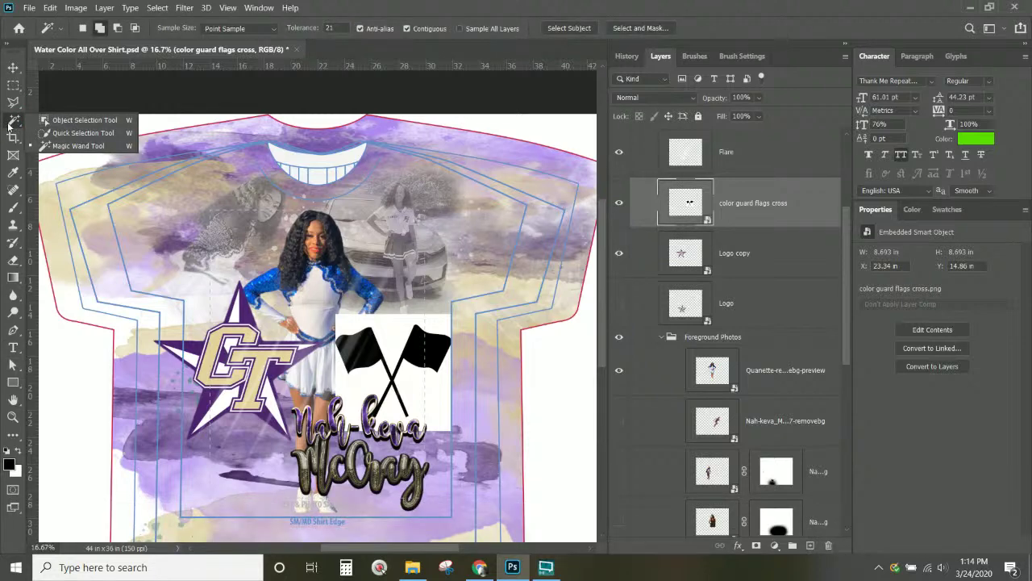
left_click(385, 334)
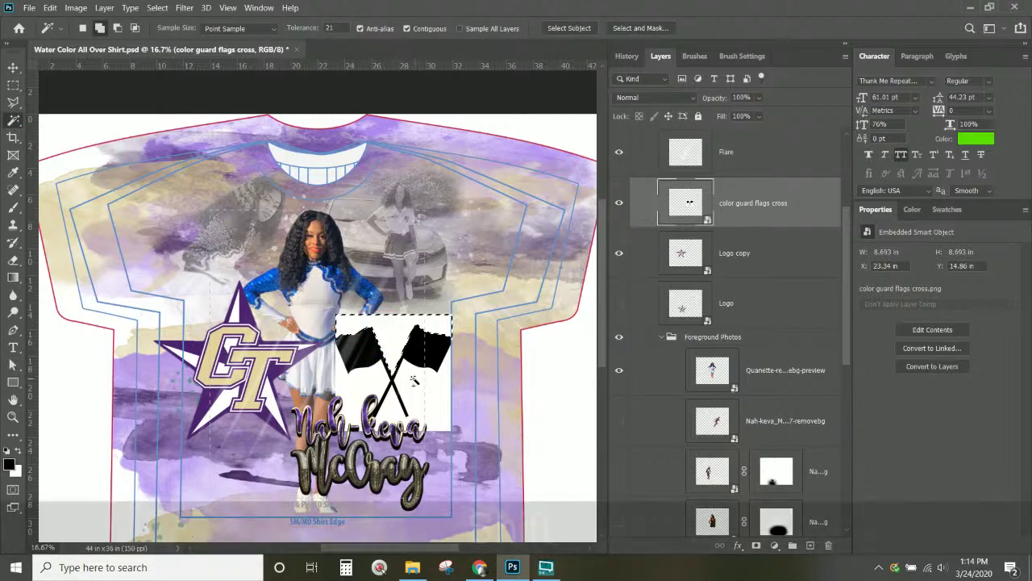
left_click(408, 387, "shift")
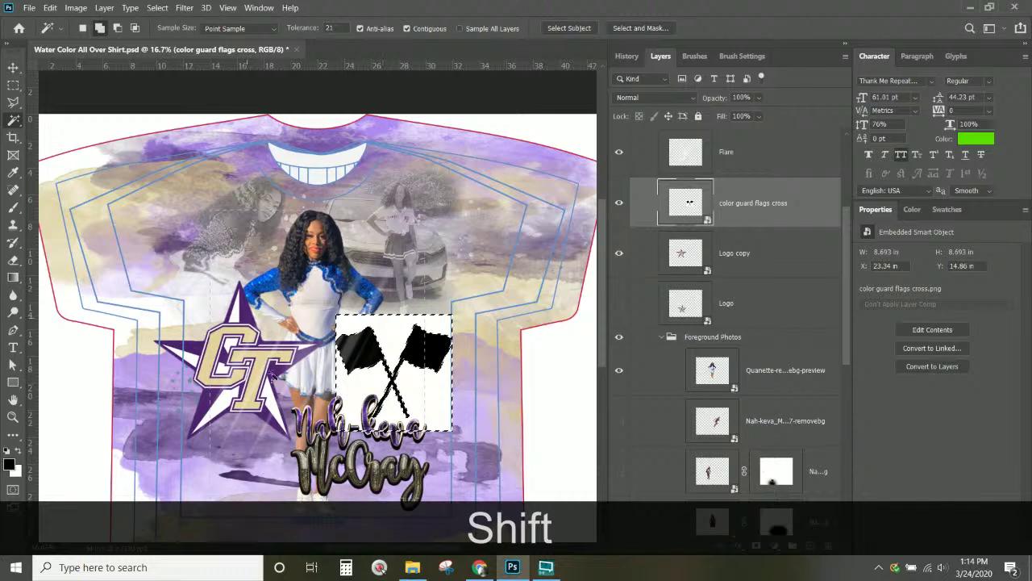
left_click(100, 28)
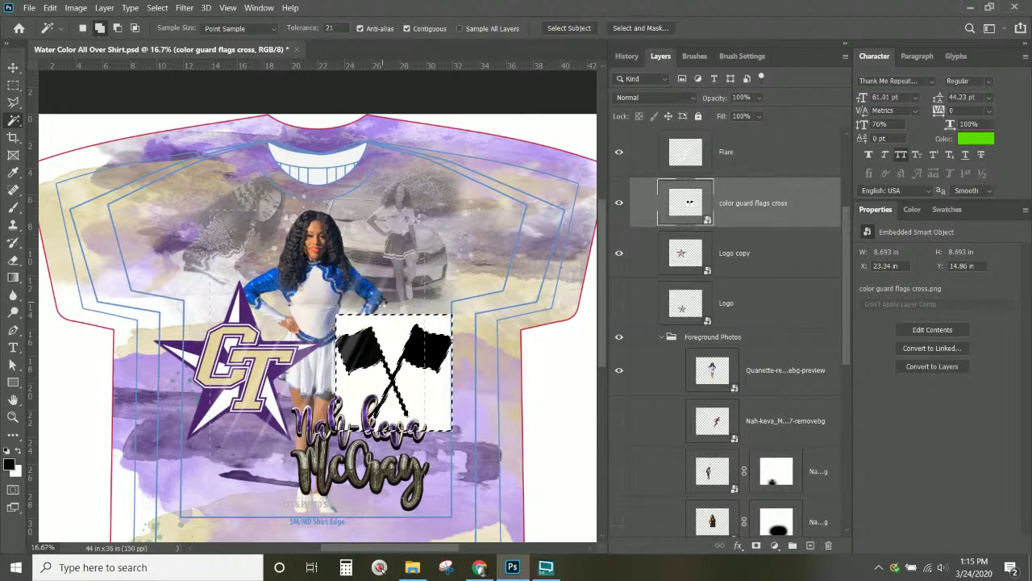
left_click(318, 280)
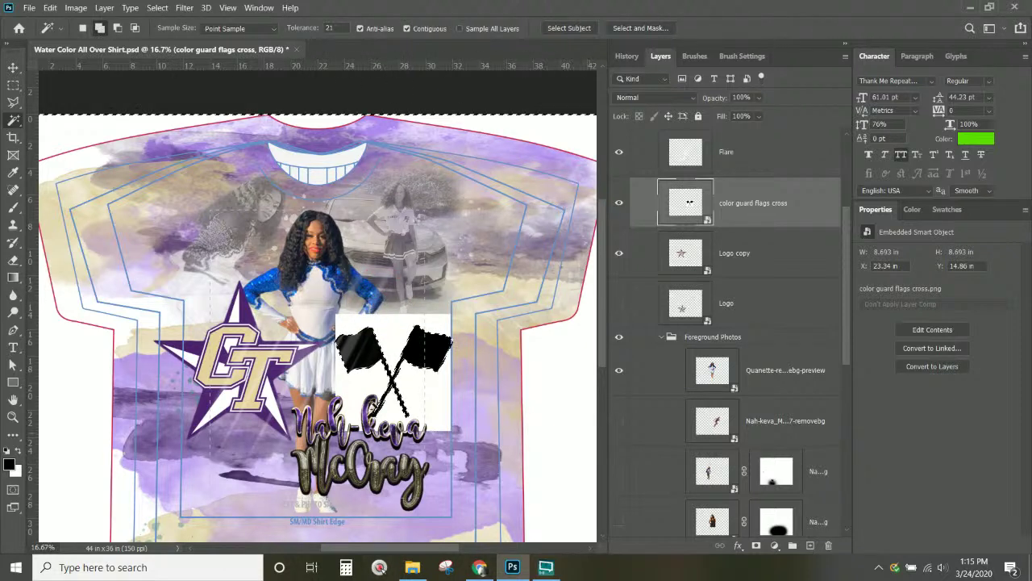
left_click(384, 333)
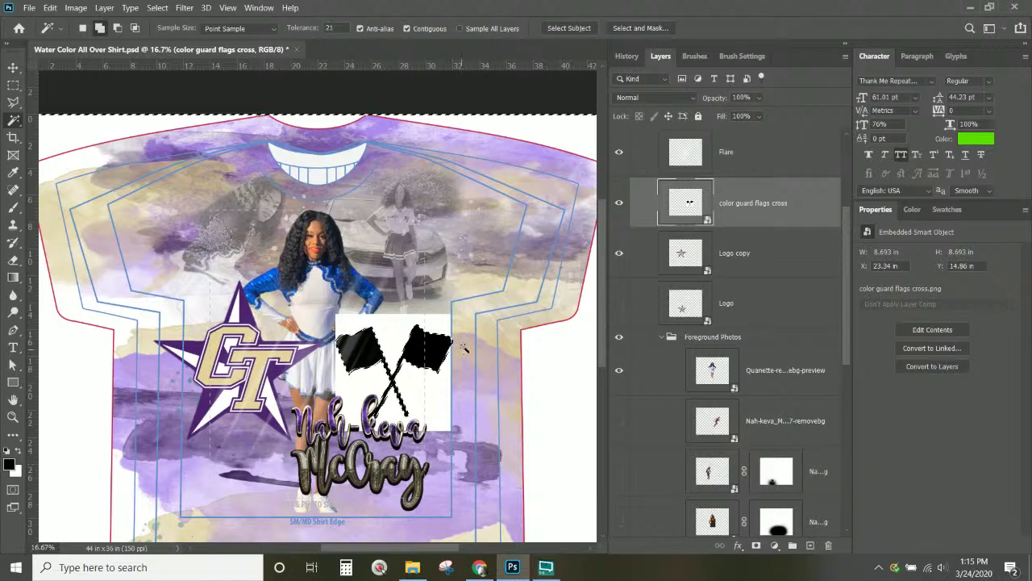
left_click(157, 7)
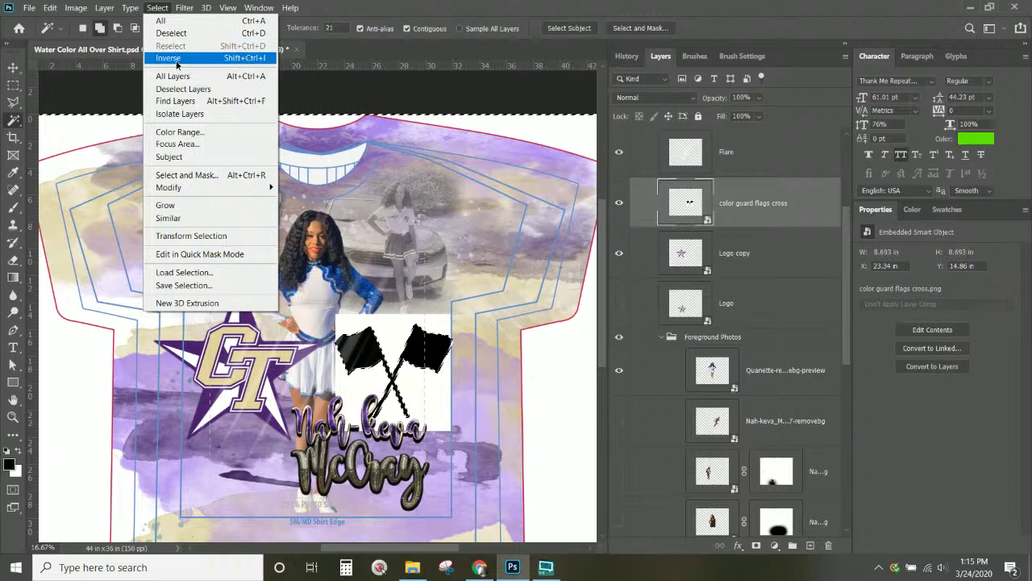
left_click(177, 60)
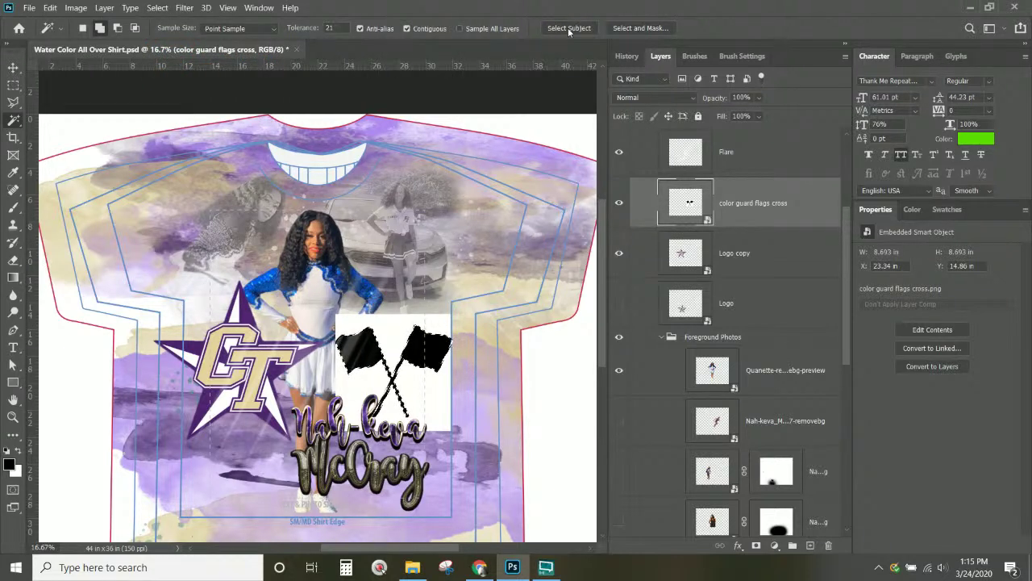
- Refine the flag selection in Select and Mask with Feather 0 px, Smooth 0 and Shift Edge 0%, and apply it
left_click(611, 28)
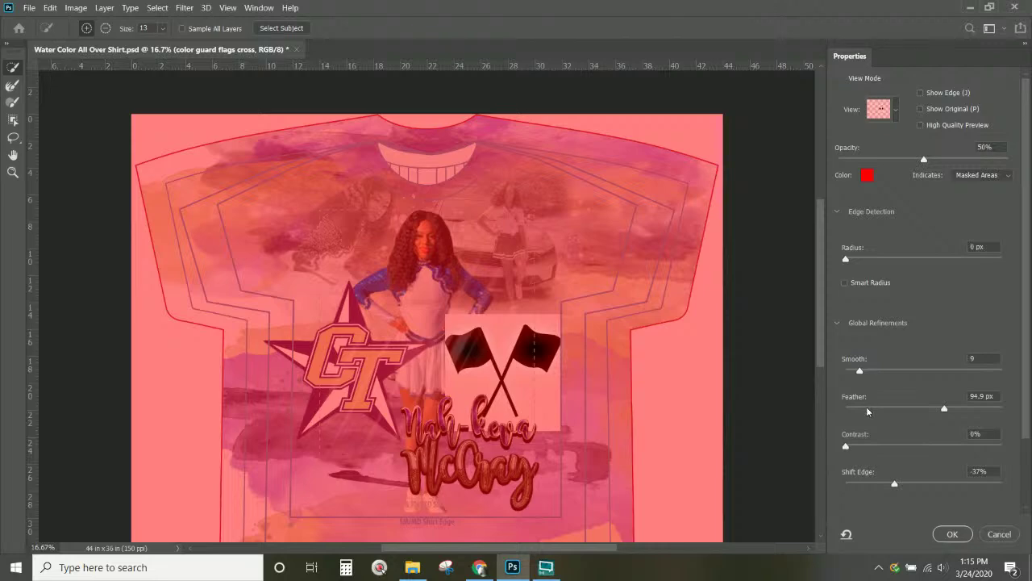
left_click_drag(868, 411, 835, 414)
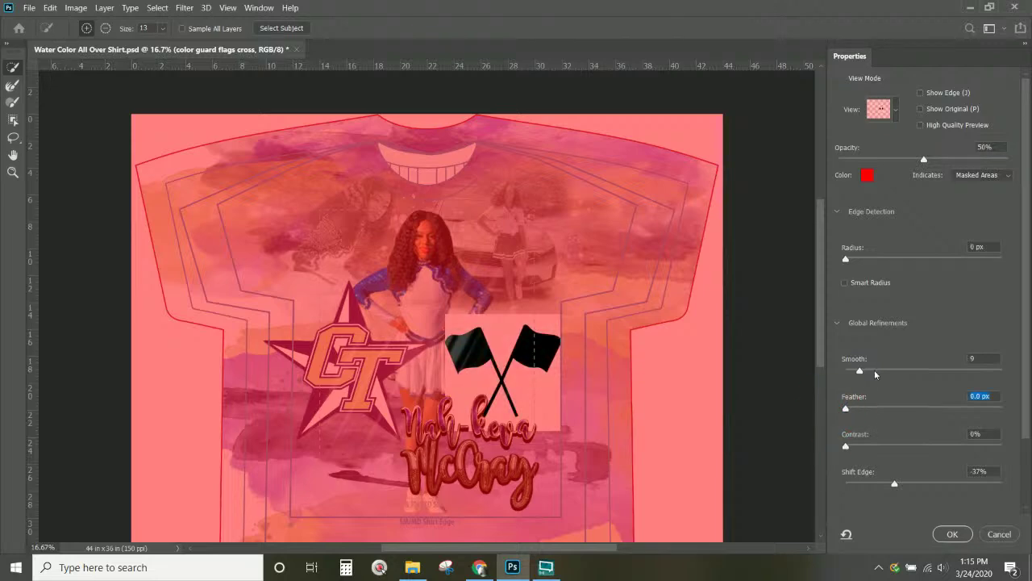
key("ctrl+KP_Add")
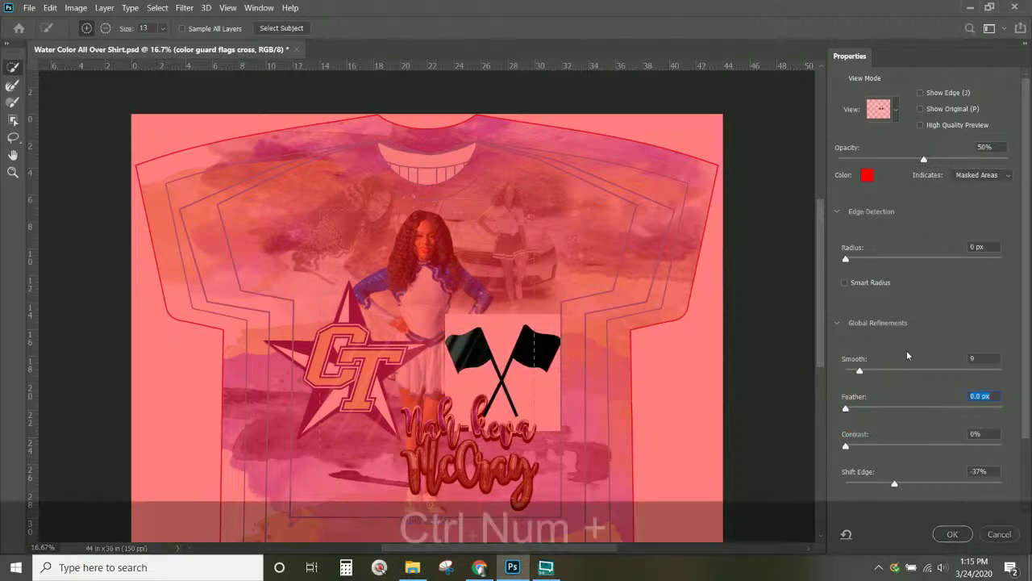
key("ctrl+KP_Add")
key("ctrl+KP_Add")
key("ctrl+KP_Add")
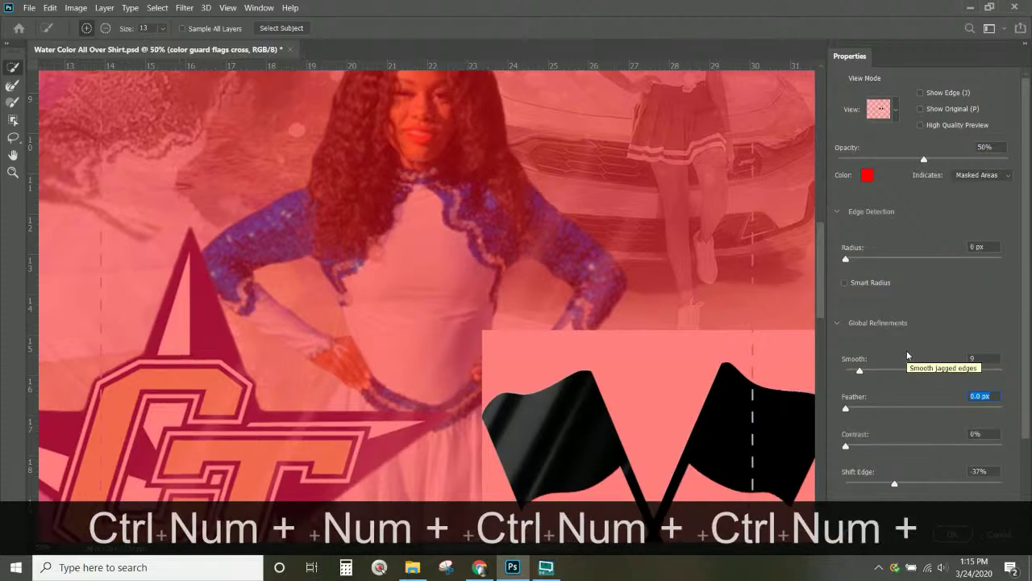
key("space")
left_click_drag(541, 373, 289, 126)
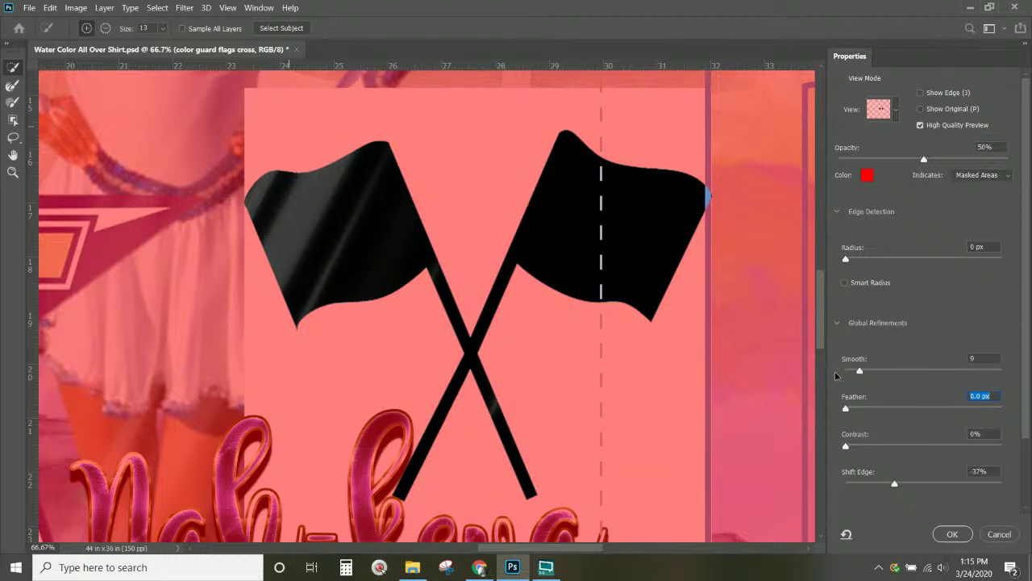
key("shift+Tab")
type("0")
left_click(861, 369)
left_click(982, 471)
type("0")
left_click(970, 534)
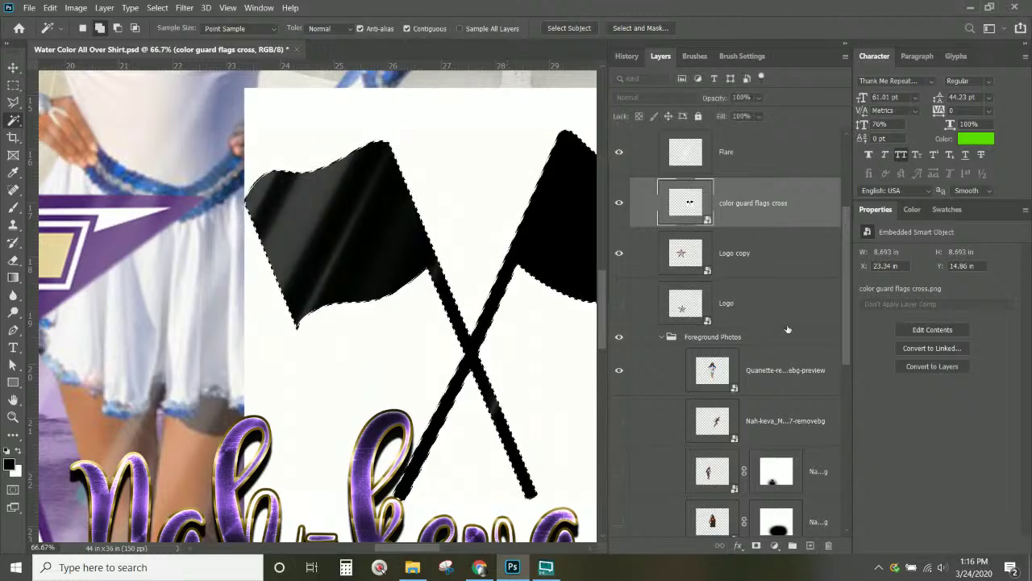
- Add a layer mask from the selection to the color guard flags cross layer to hide its white background
left_click(756, 547)
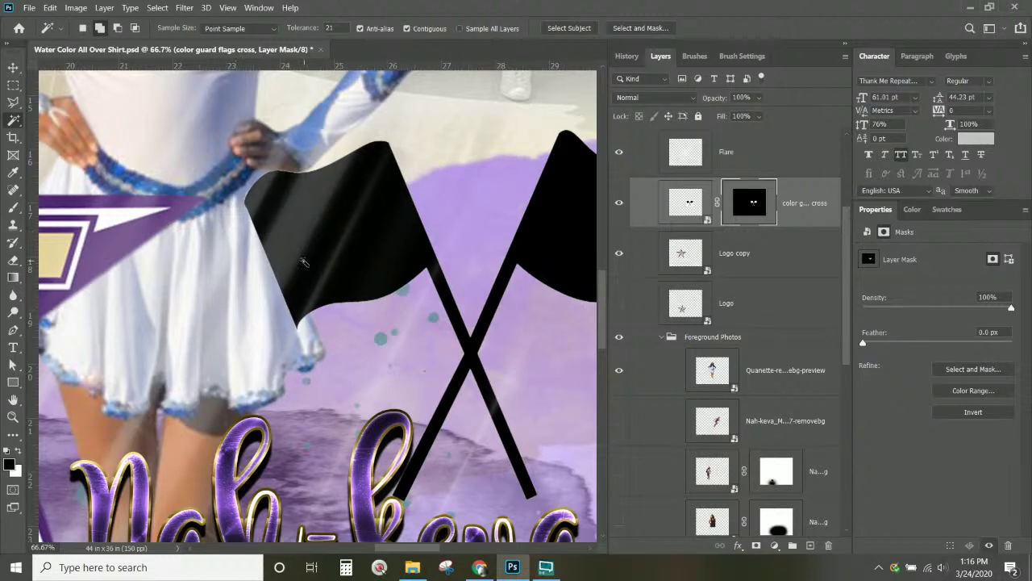
key("ctrl+KP_Subtract")
key("ctrl+KP_Subtract")
key("ctrl+KP_Subtract")
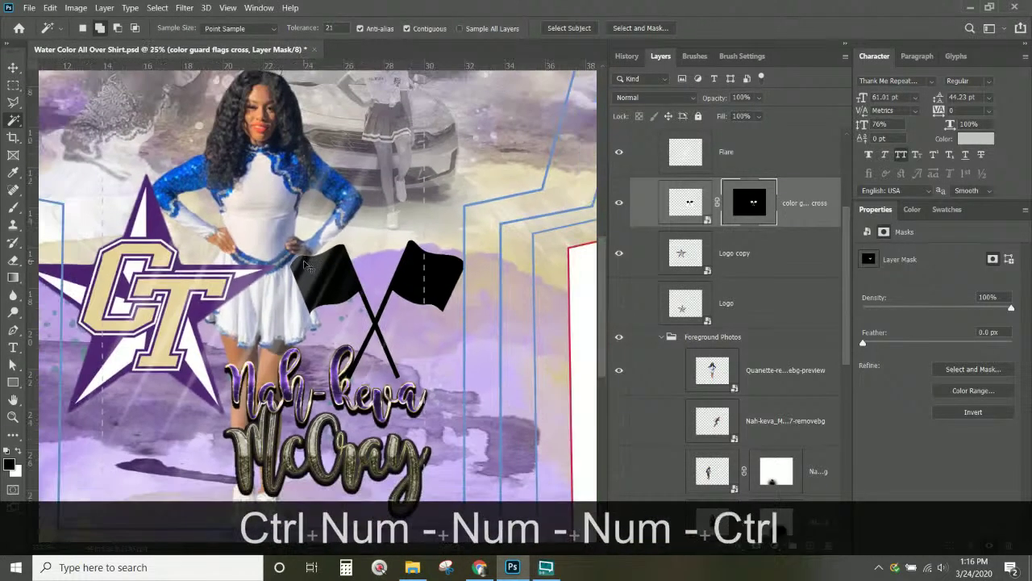
- Select the color guard flags cross layer directly from the shirt artwork with the Move tool
key("ctrl+KP_Subtract")
left_click(14, 68)
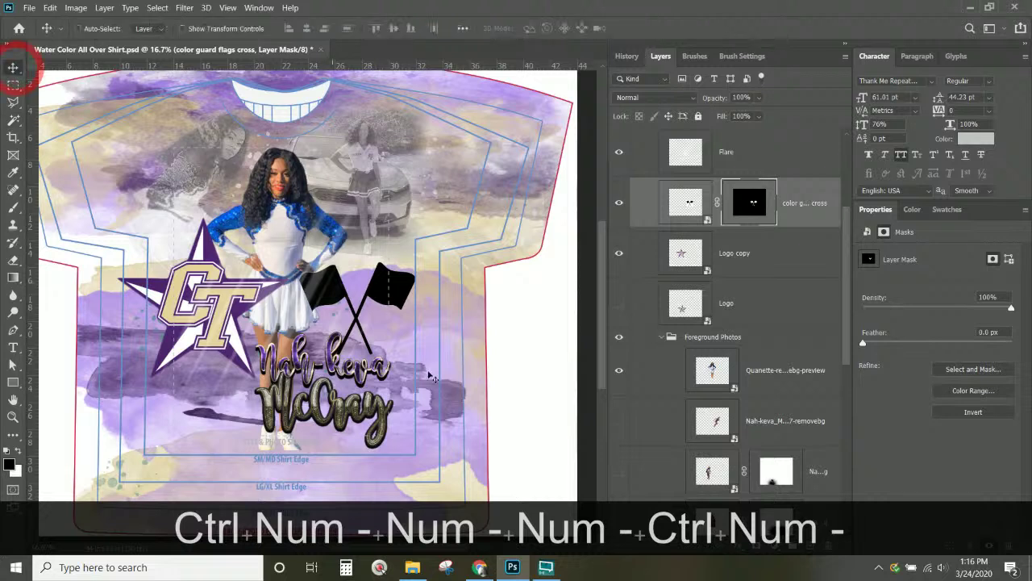
right_click(335, 297)
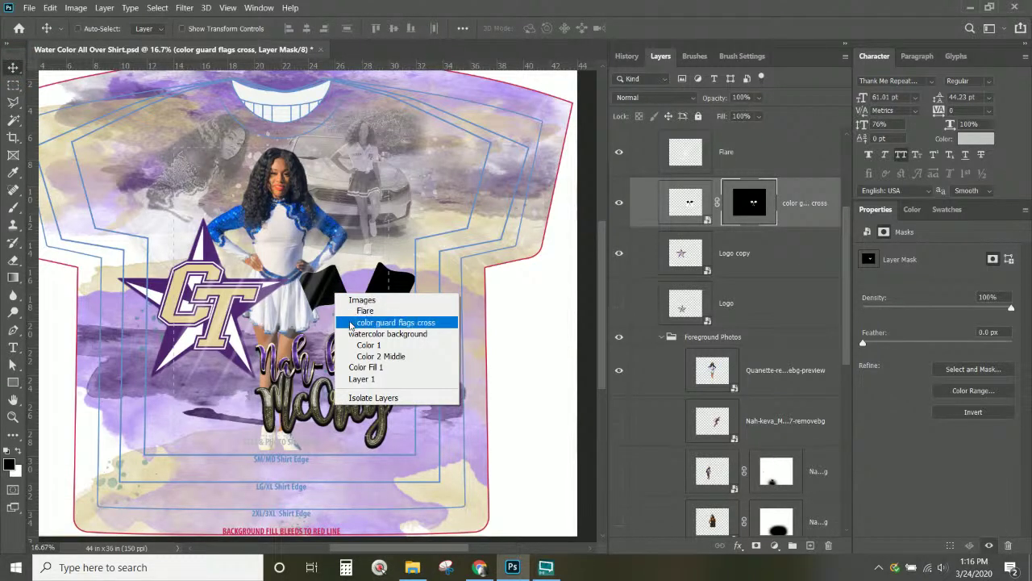
left_click(352, 322)
mouse_move(373, 313)
left_mouse_down()
mouse_move(369, 323)
mouse_move(376, 313)
mouse_move(365, 300)
left_mouse_up()
left_click_drag(365, 298, 365, 298)
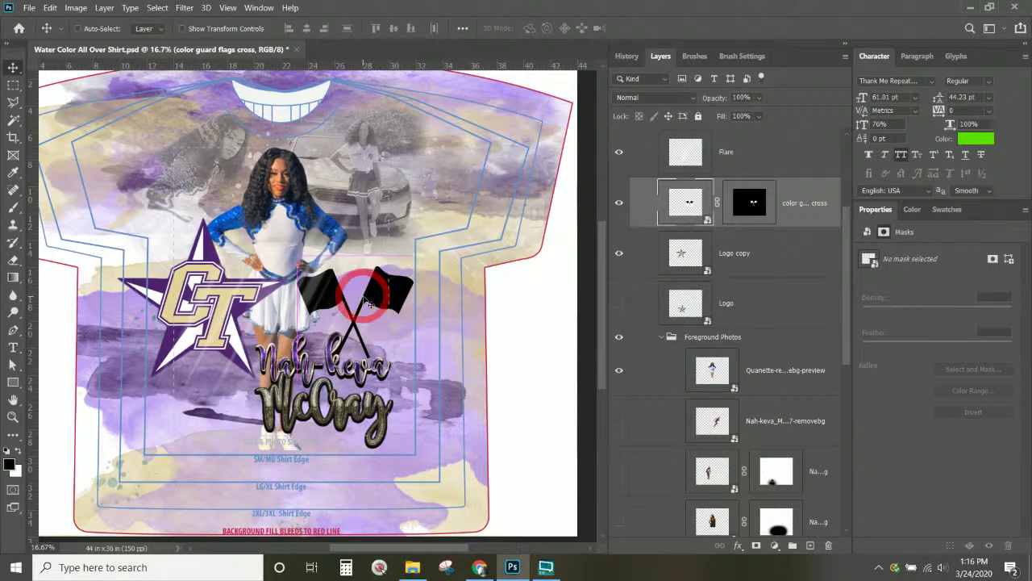
key("Return")
- Duplicate the Text copy group with its drop shadow and hide the original group
scroll(651, 323, "up", 1)
scroll(650, 322, "up", 2)
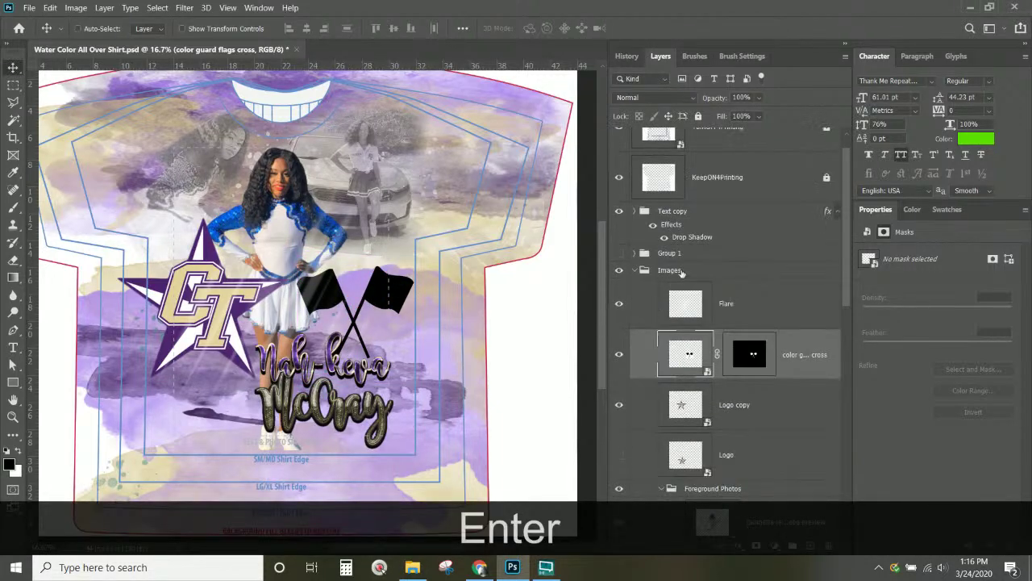
left_click(709, 213)
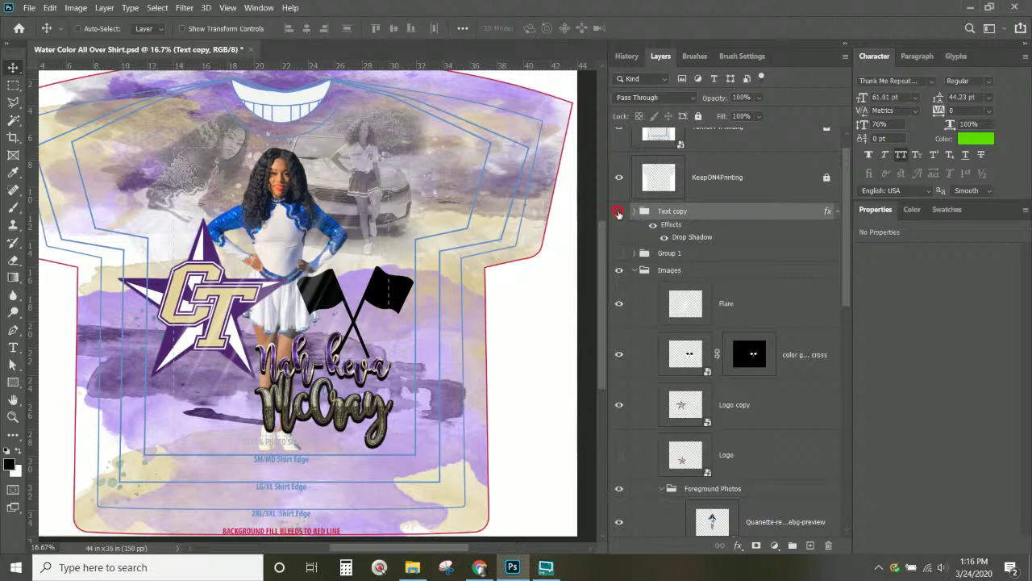
left_click(618, 211)
left_click(618, 212)
right_click(729, 213)
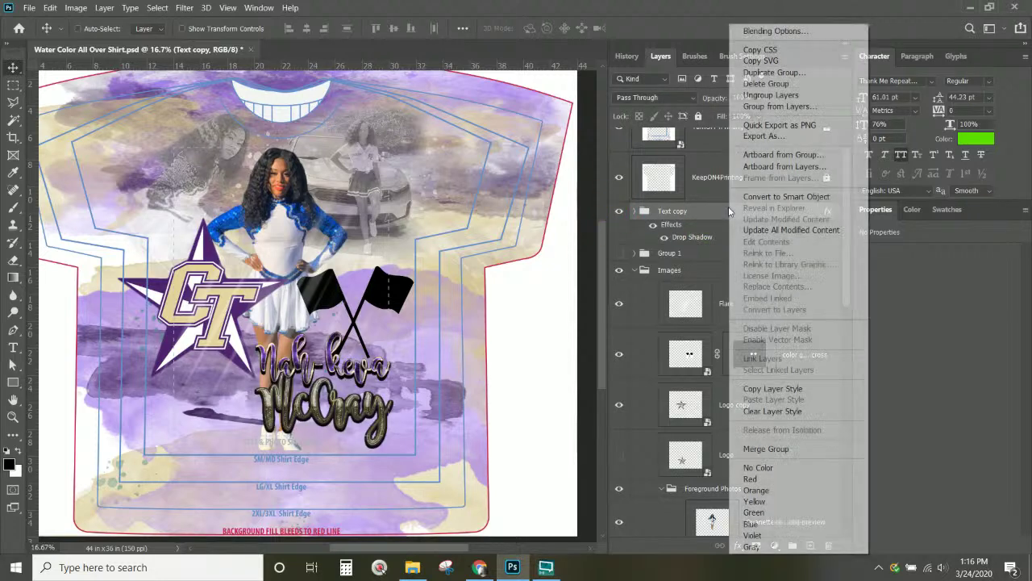
right_click(726, 214)
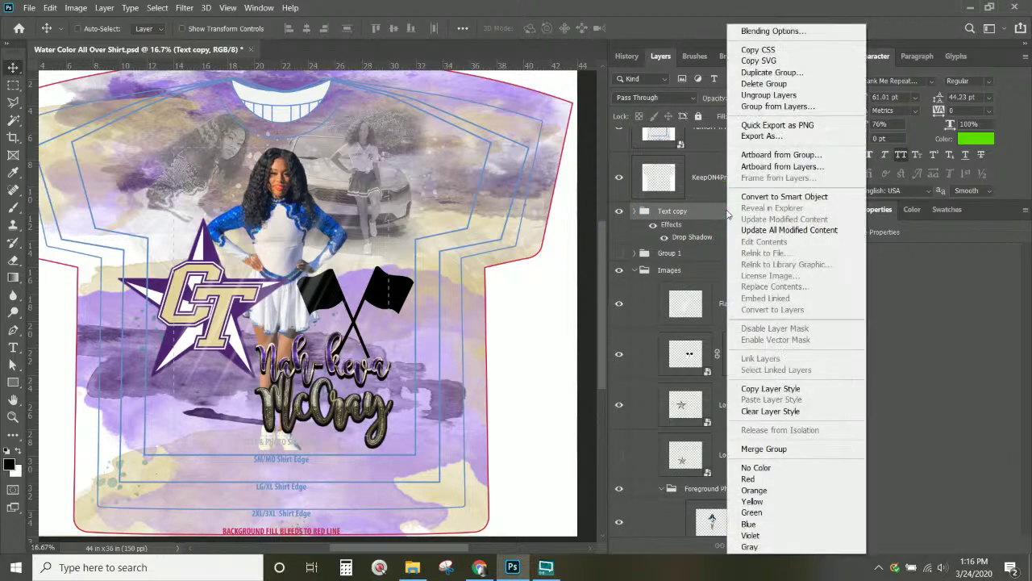
left_click(760, 73)
left_click(625, 148)
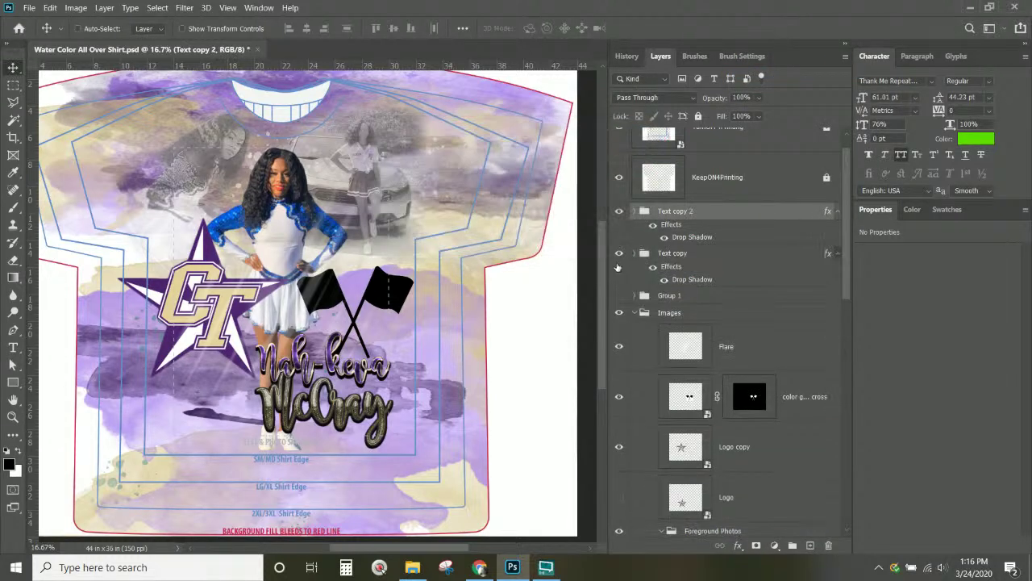
left_click(619, 252)
- Move the duplicated text group over the figure's legs and enlarge its two name lines to about 14.7 in wide
left_click(693, 211)
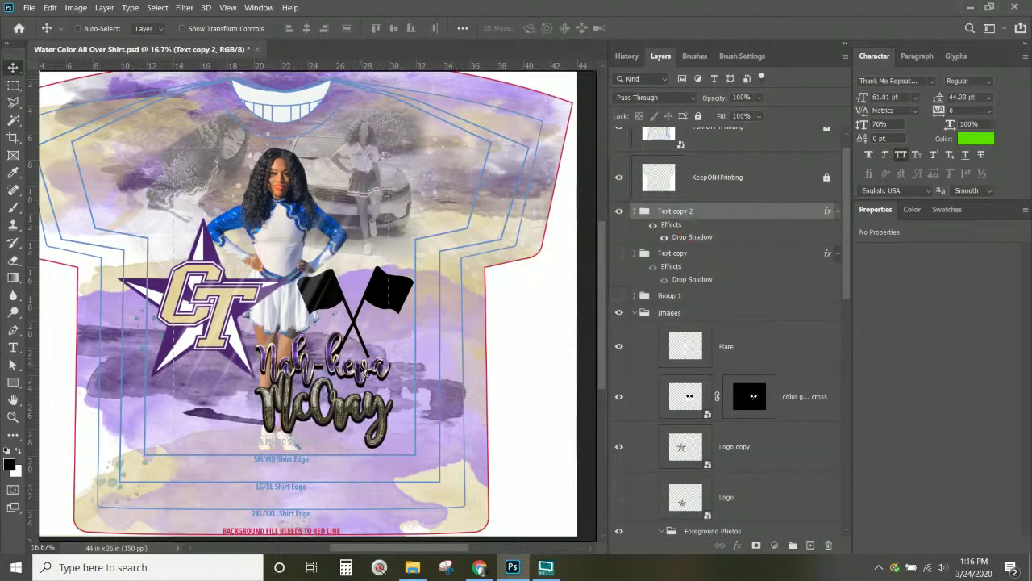
left_click_drag(365, 372, 286, 369)
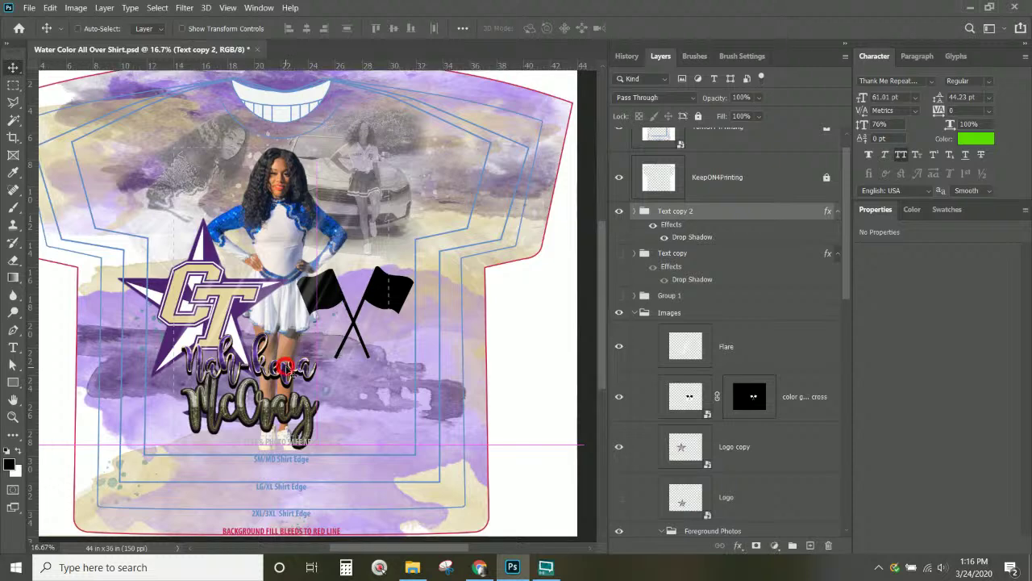
key("ctrl+t")
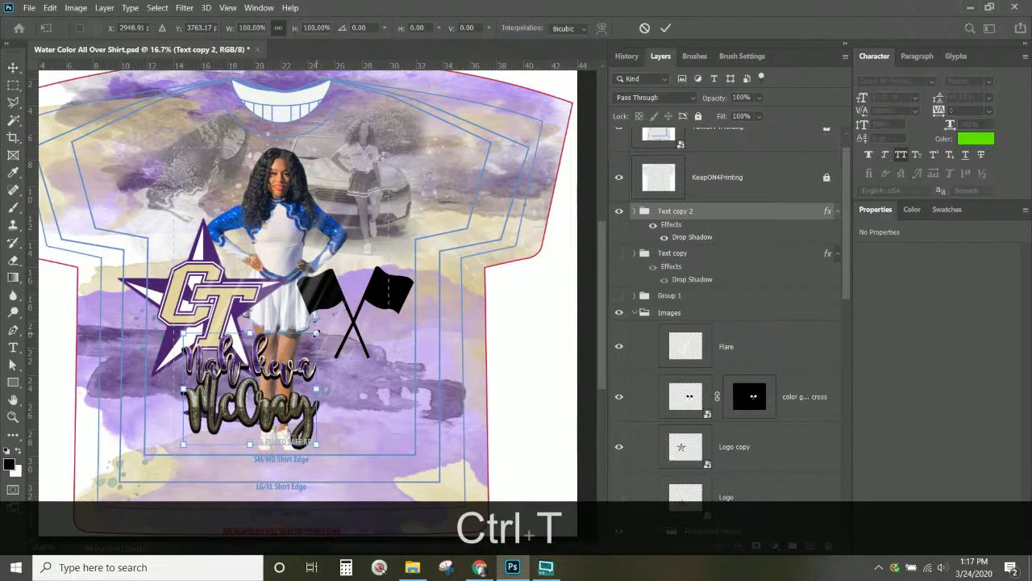
left_click_drag(316, 333, 397, 298)
key("Return")
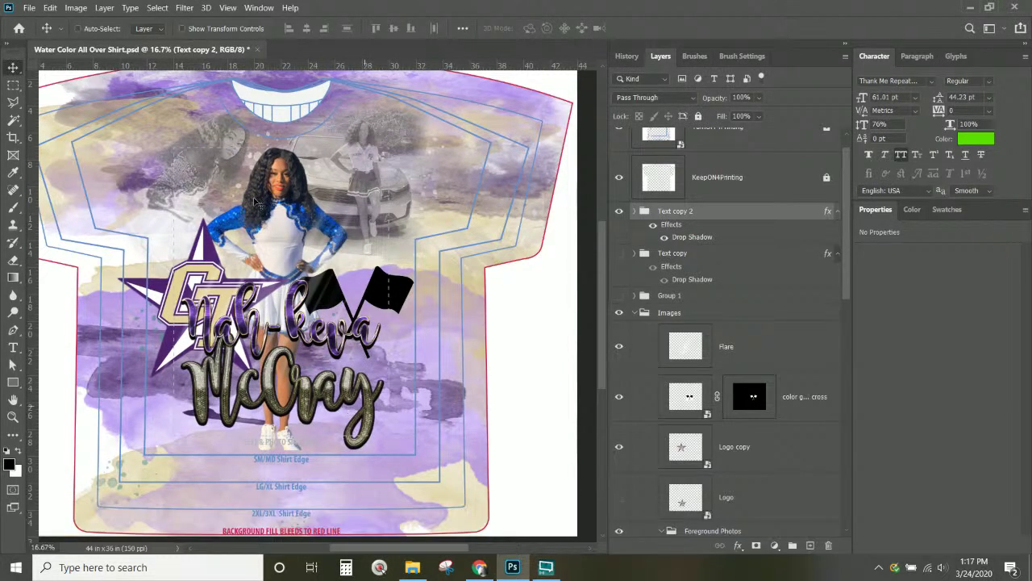
- Add a layer mask to the color foreground photo of the woman and brush black softly around her feet to fade them
right_click(292, 221)
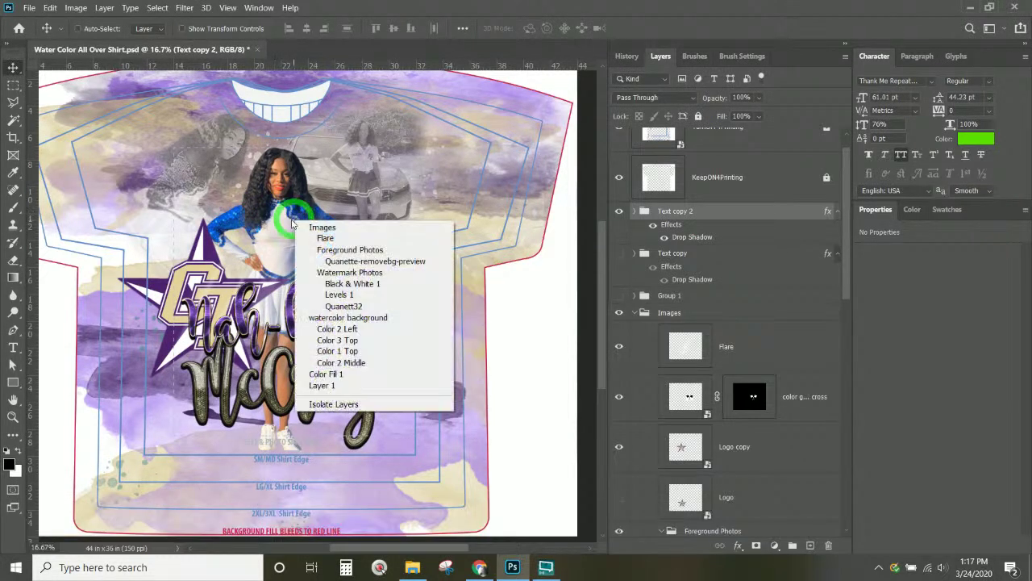
left_click(344, 262)
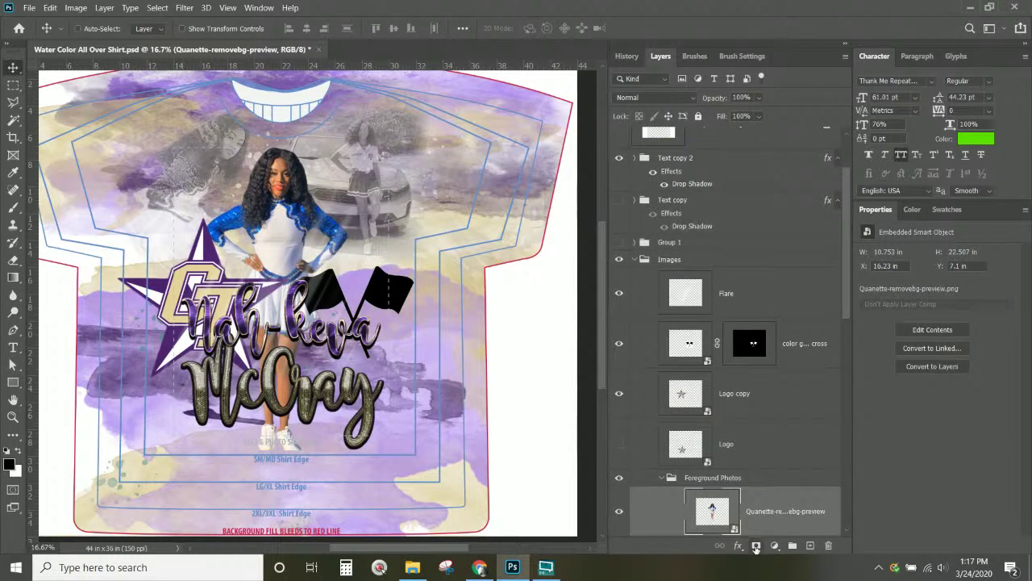
left_click(756, 546)
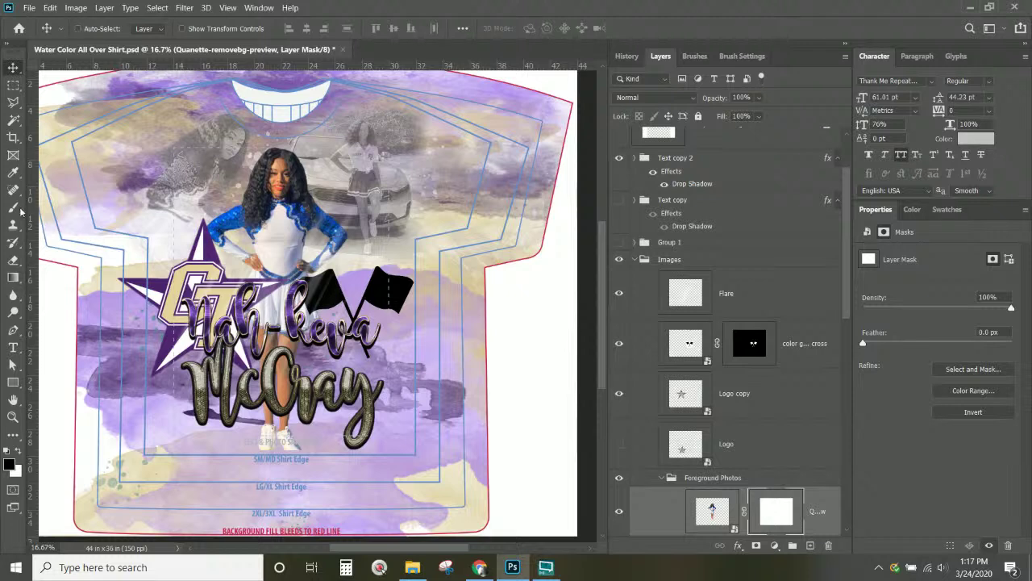
key("b")
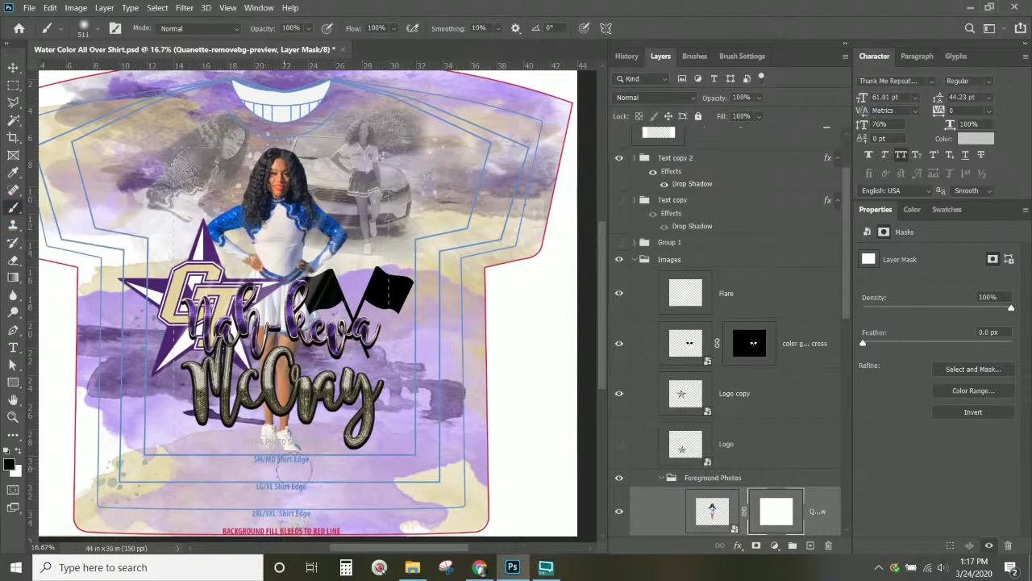
left_click(312, 470)
left_click(312, 465)
left_click(346, 462)
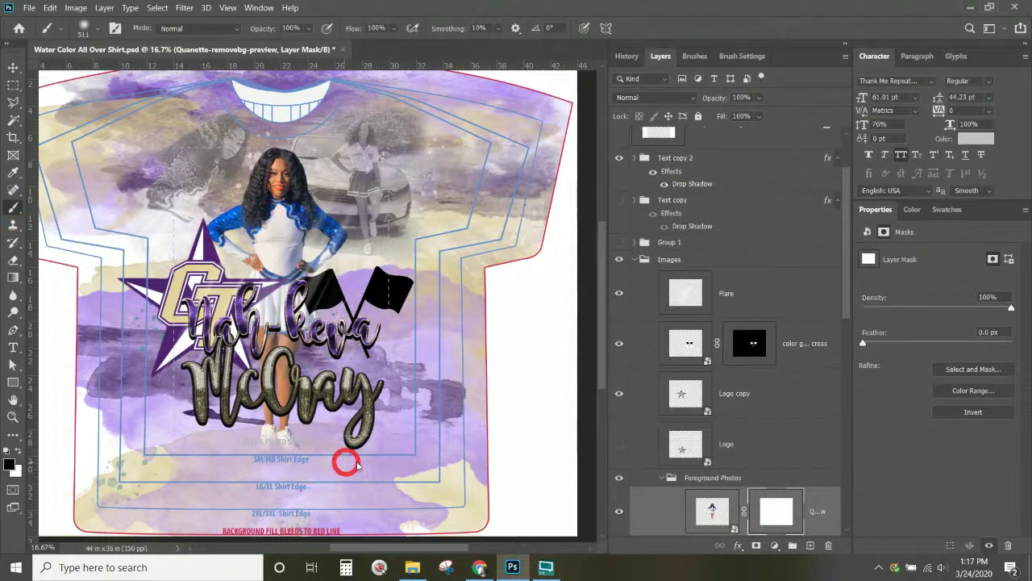
- Replace the first-name text in the duplicated text group with "NameHere"
left_click(14, 69)
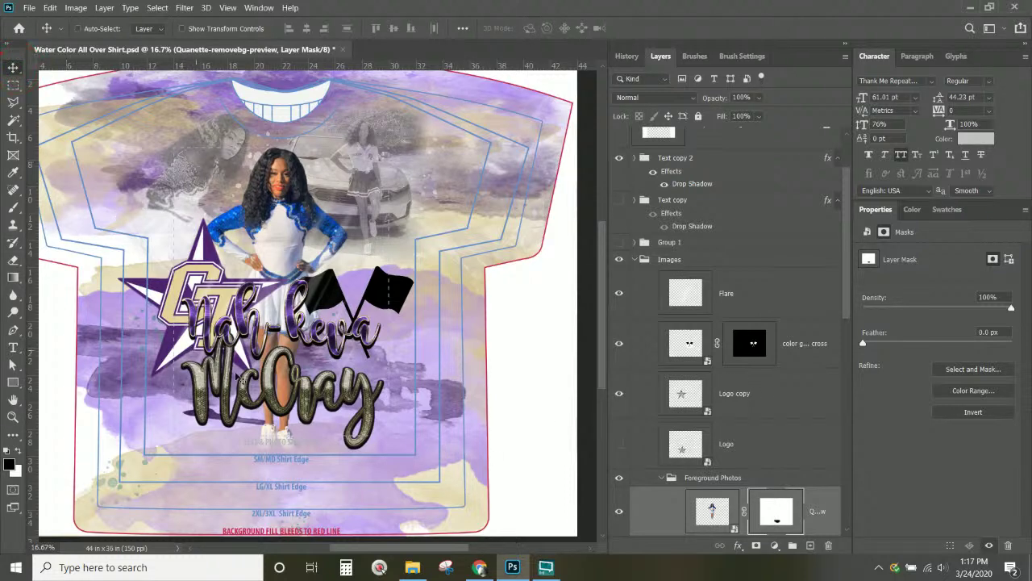
right_click(293, 326)
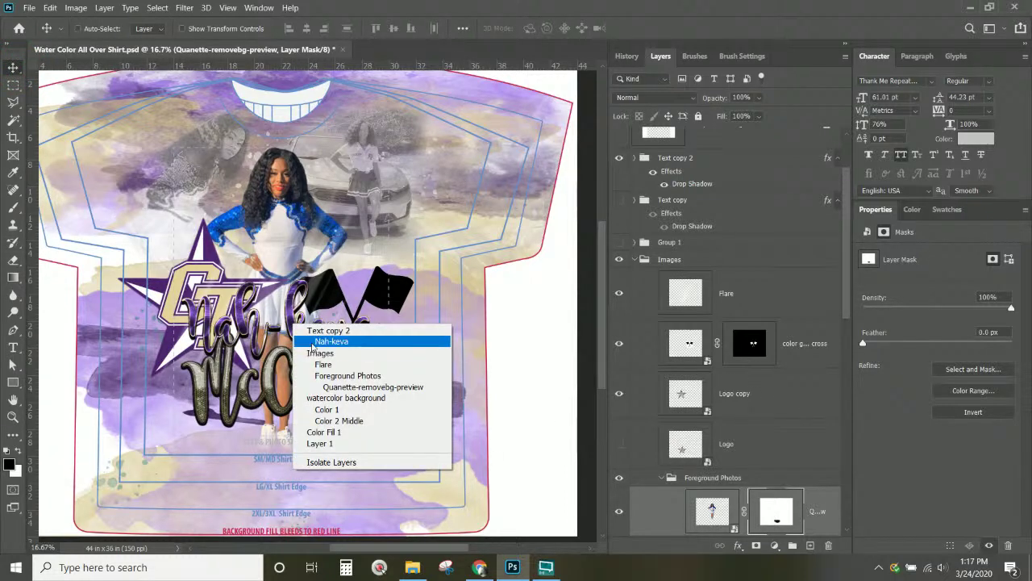
left_click(312, 342)
left_click(673, 217)
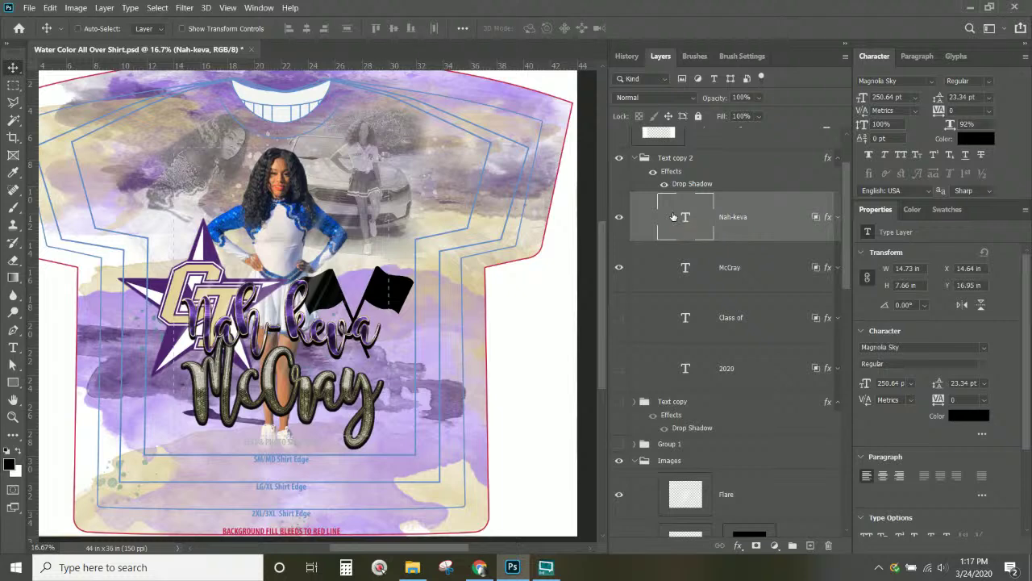
key("shift+n")
key("shift+a")
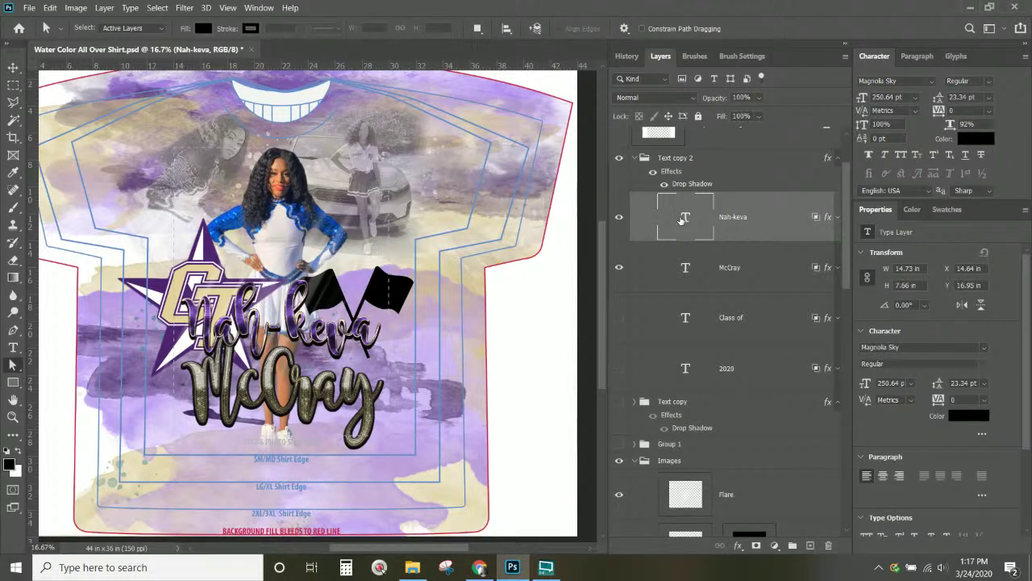
double_click(683, 218)
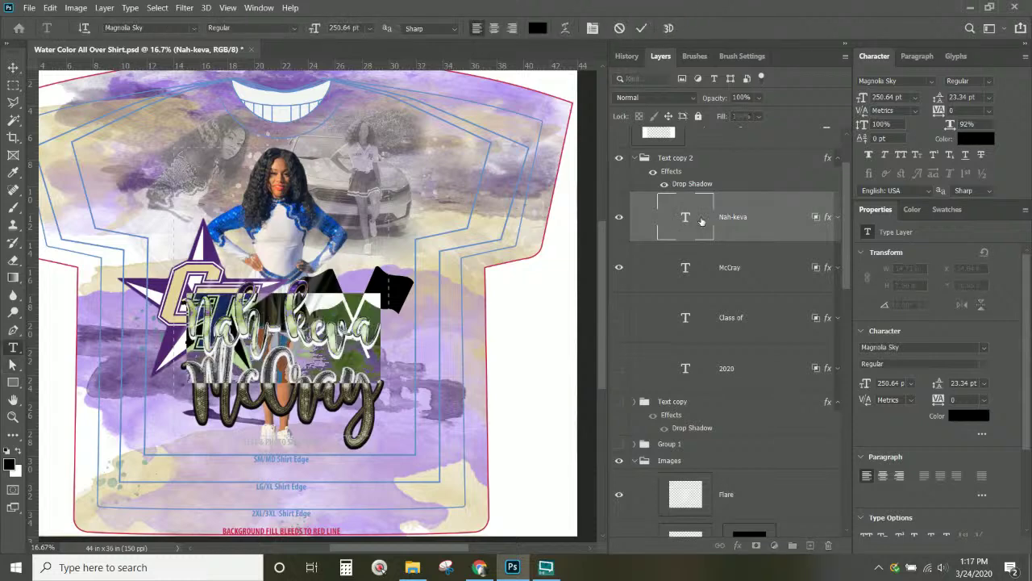
type("Name")
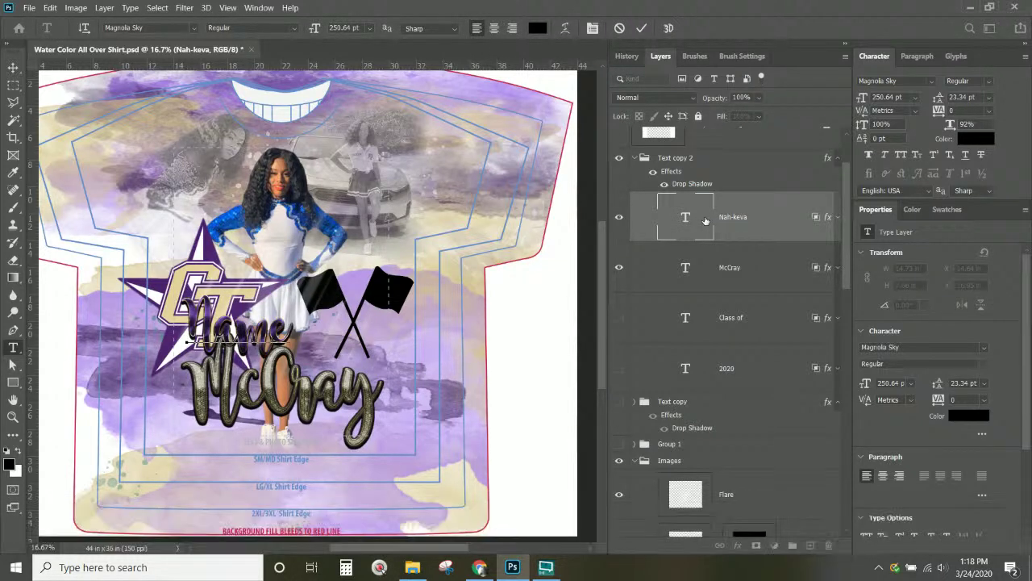
type(" Here")
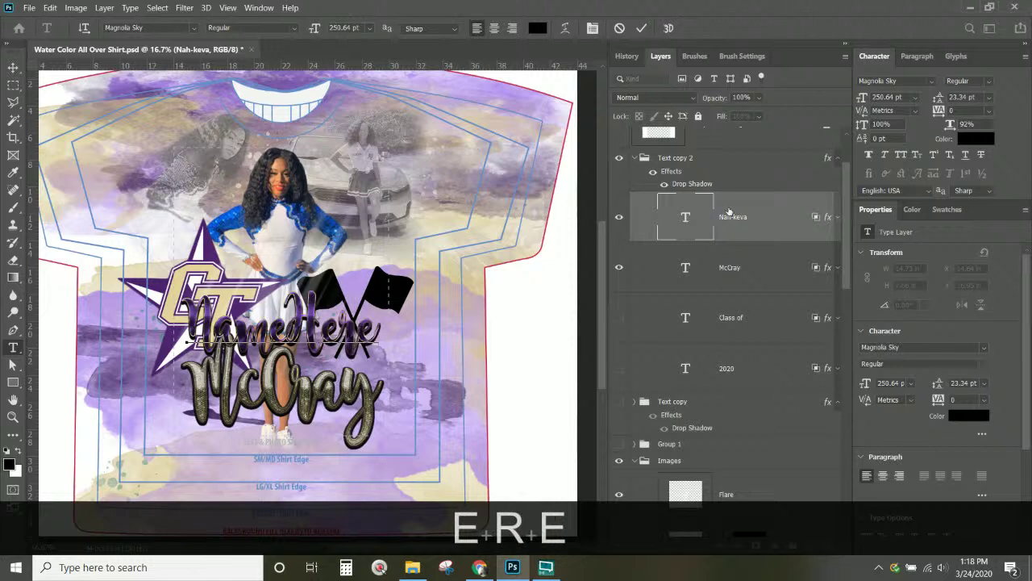
left_click(780, 230)
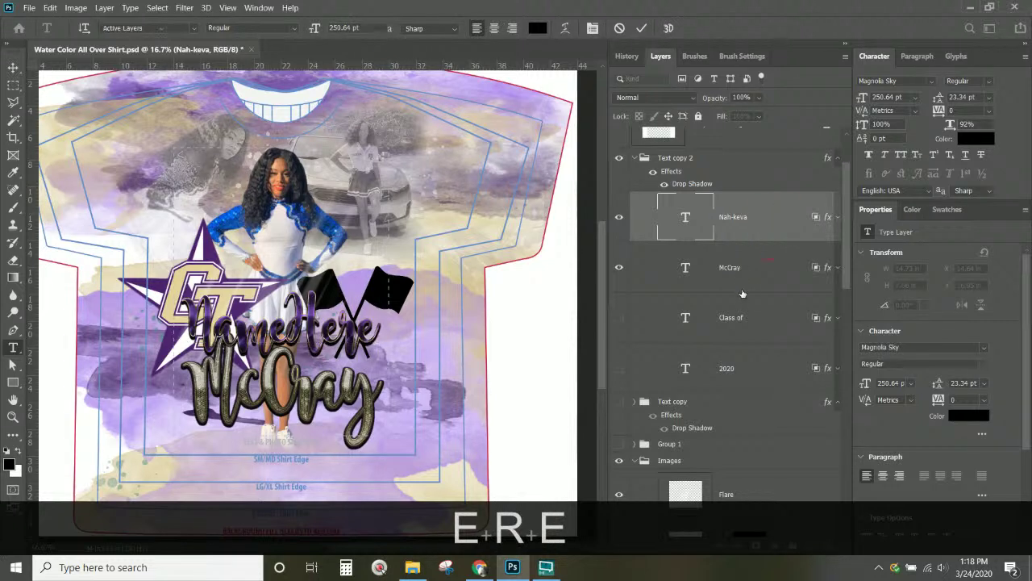
key("a")
left_click(741, 275)
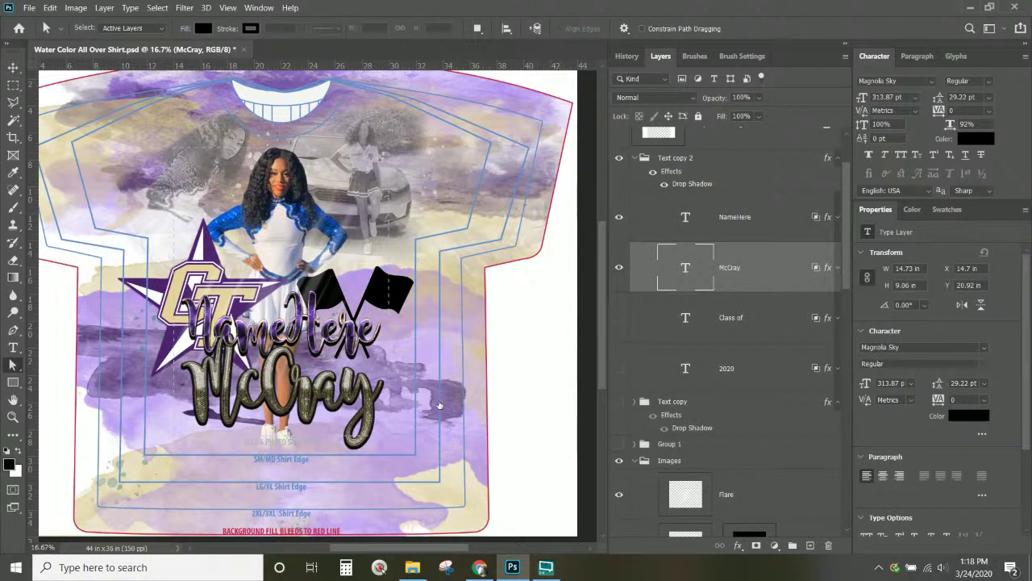
- Change the Color Overlay of the NameHere text to the blue 0c308b sampled from the uniform sleeve
scroll(229, 443, "up", 1)
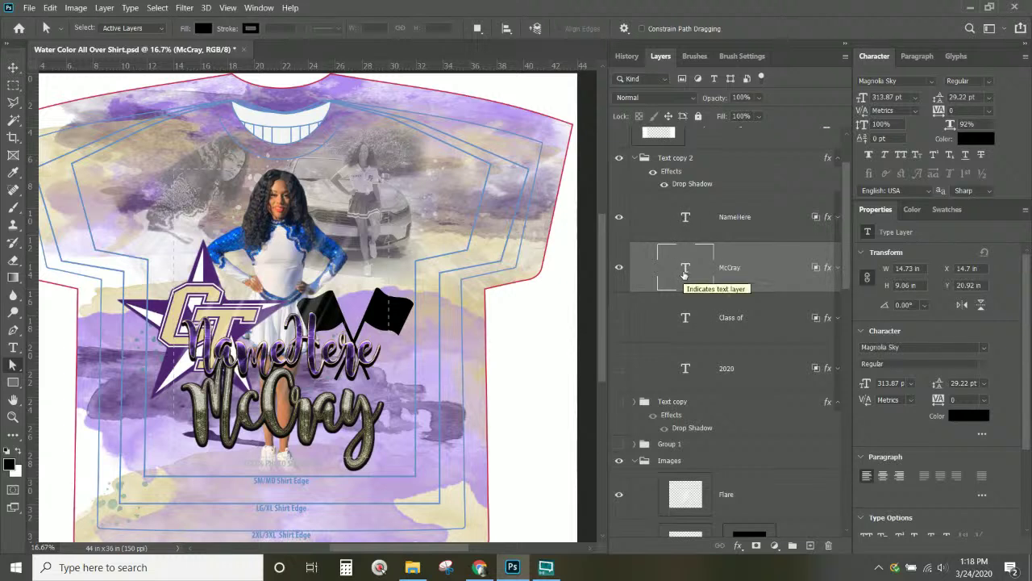
left_click(712, 235)
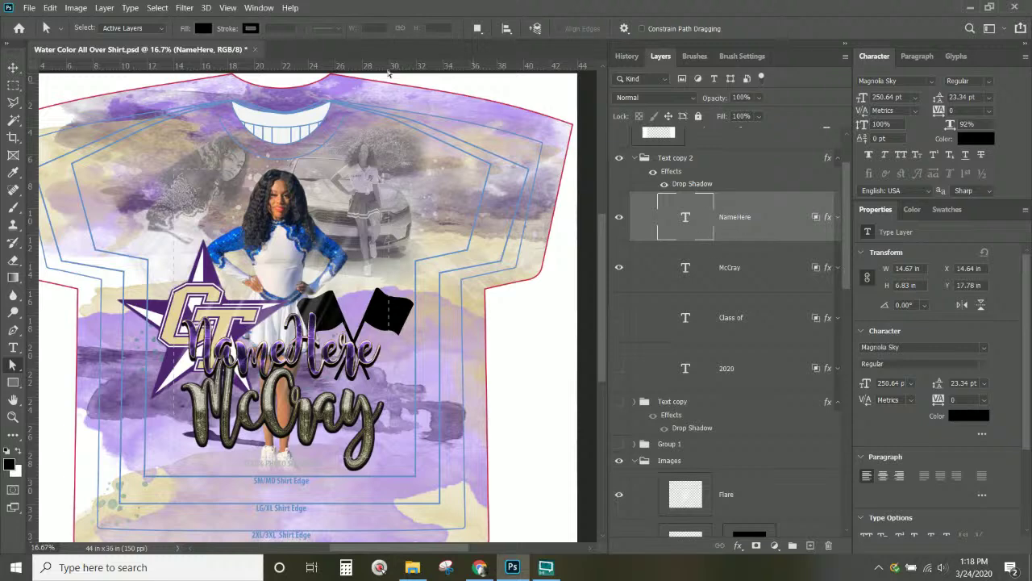
left_click(827, 219)
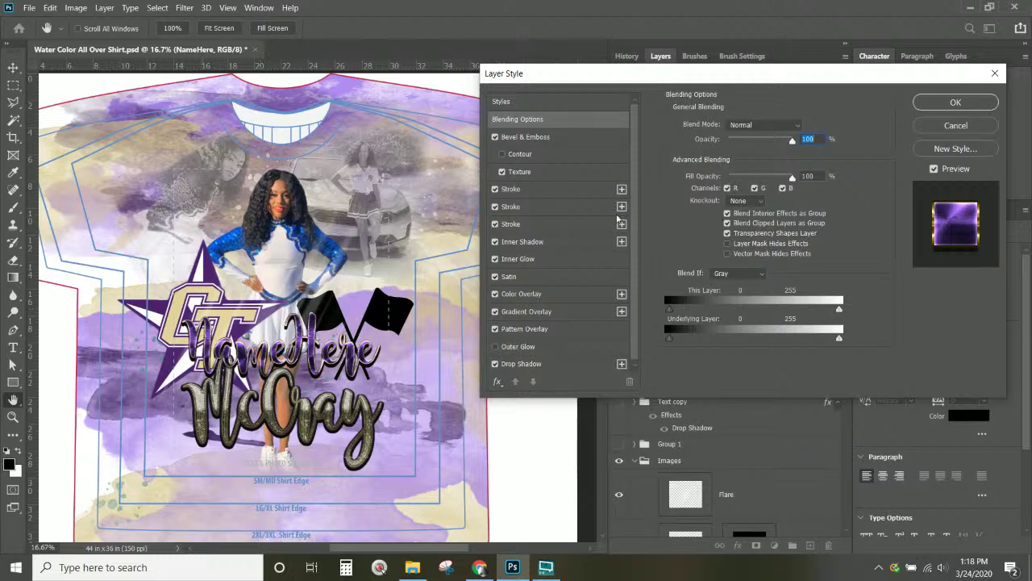
left_click(525, 294)
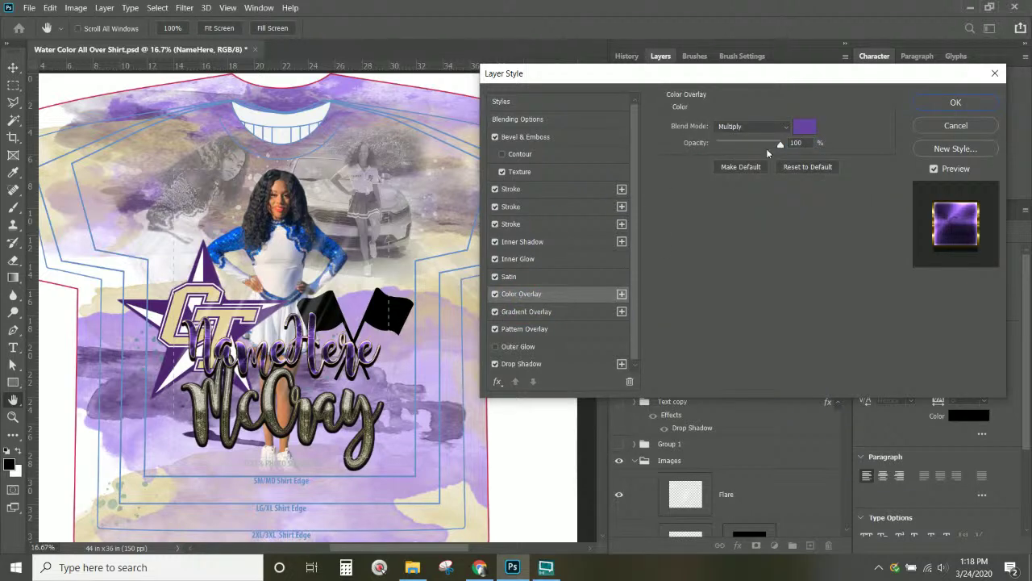
left_click(806, 126)
left_click(226, 237)
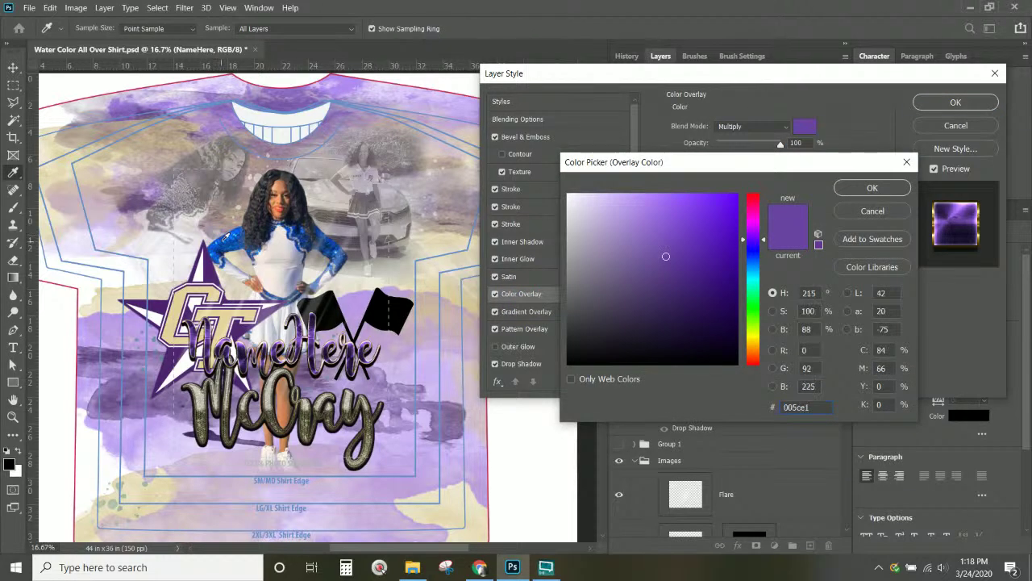
left_click(227, 238)
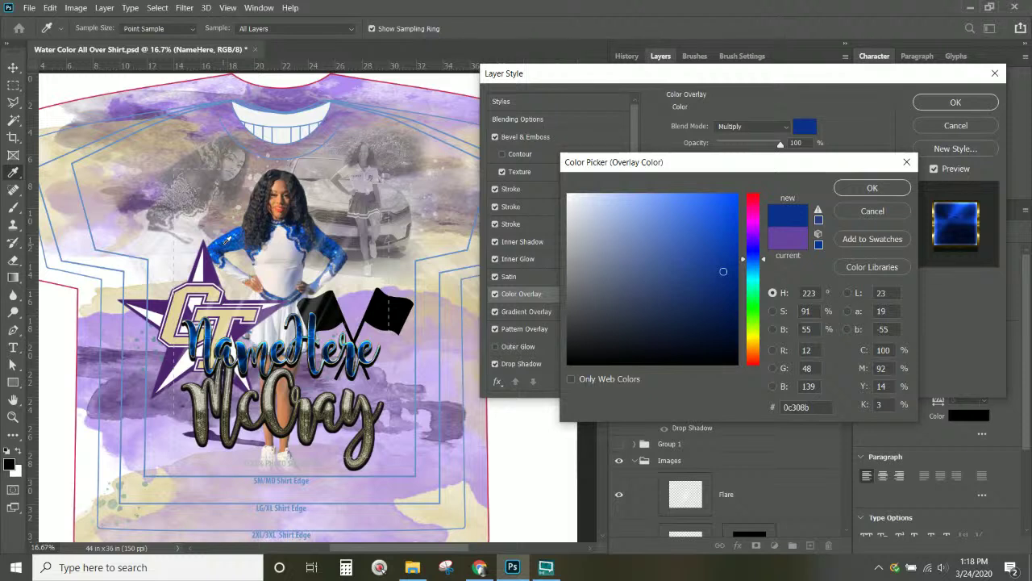
left_click(227, 238)
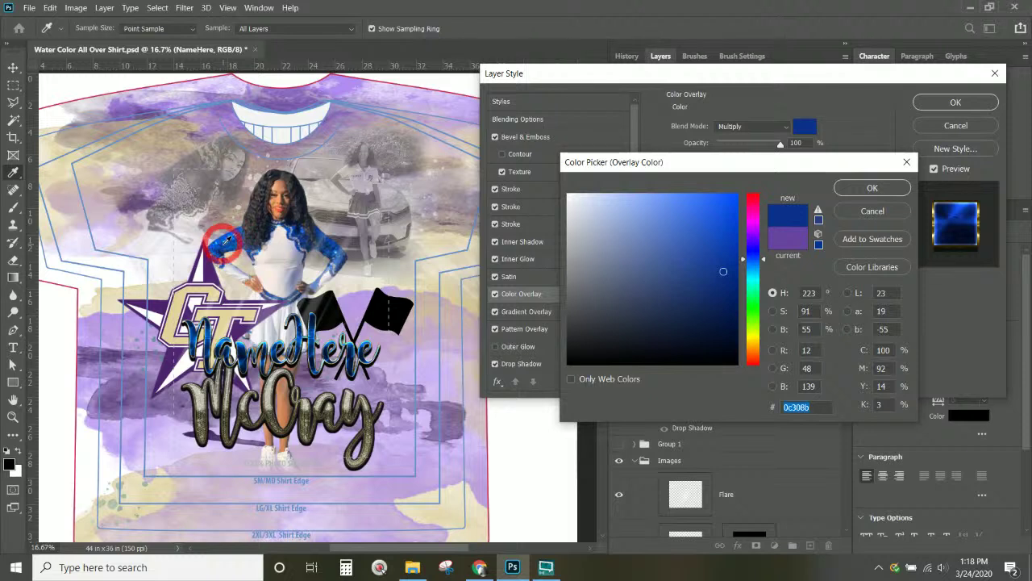
left_click(859, 190)
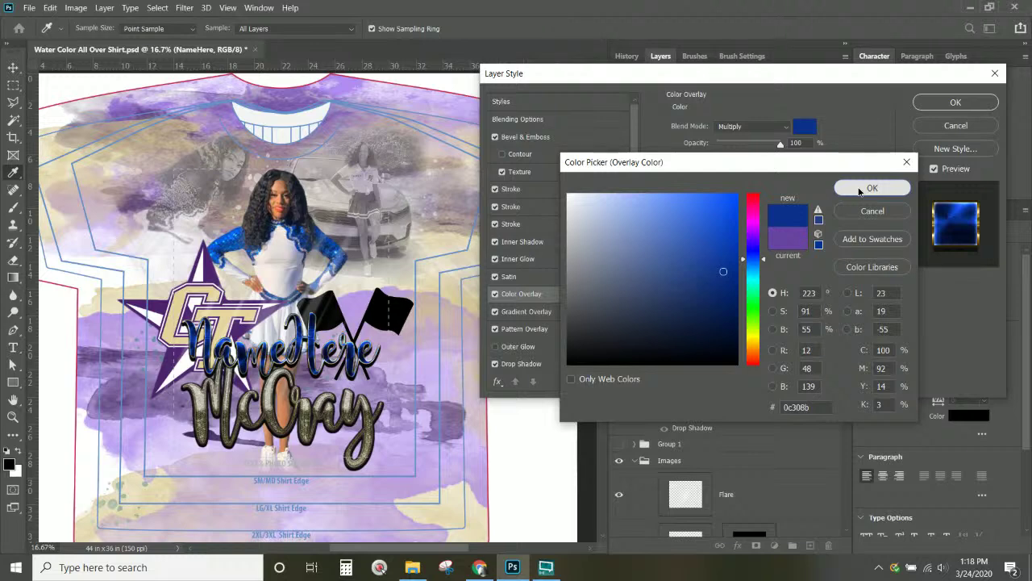
left_click(860, 189)
- Turn off the uppermost gold Stroke effect of the NameHere text and apply the layer style
left_click(554, 190)
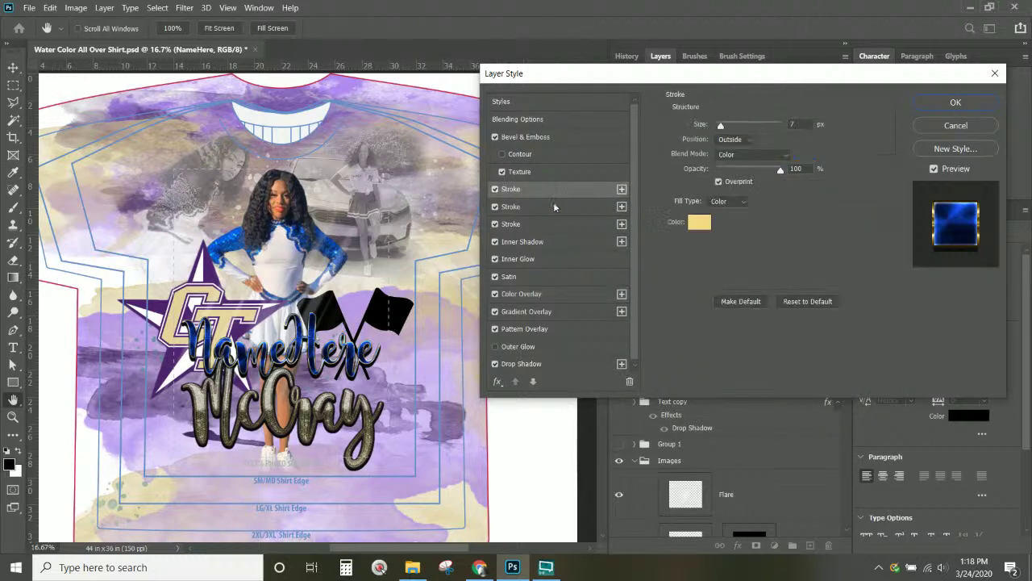
left_click(495, 189)
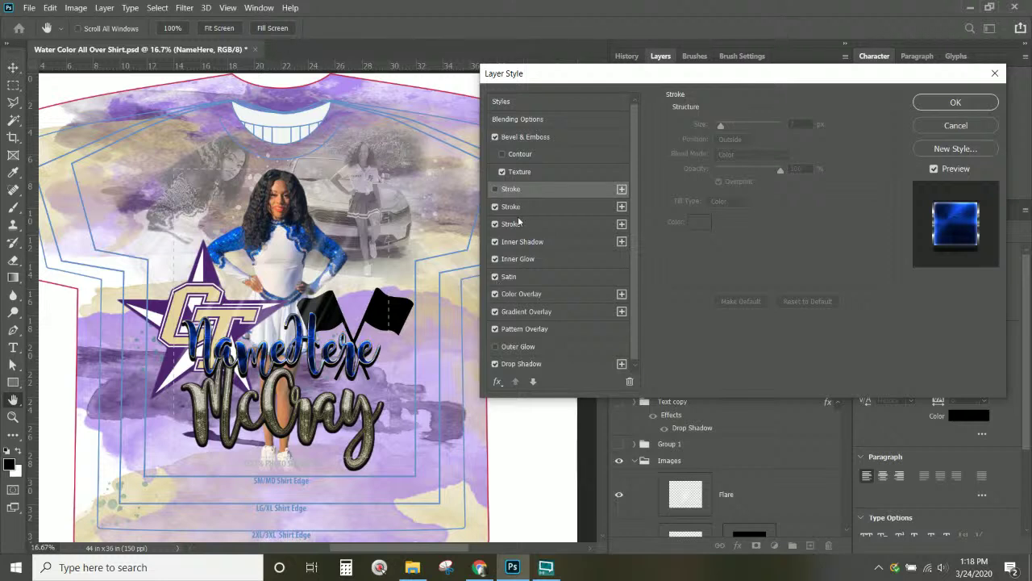
left_click(955, 111)
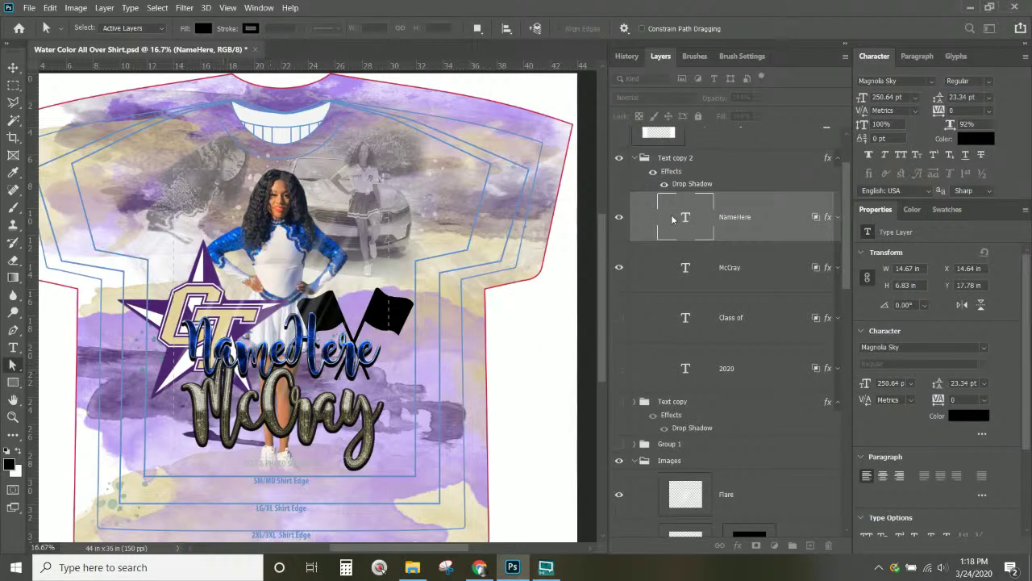
- Replace the surname text in the duplicated text group with "LastName"
left_click(688, 277)
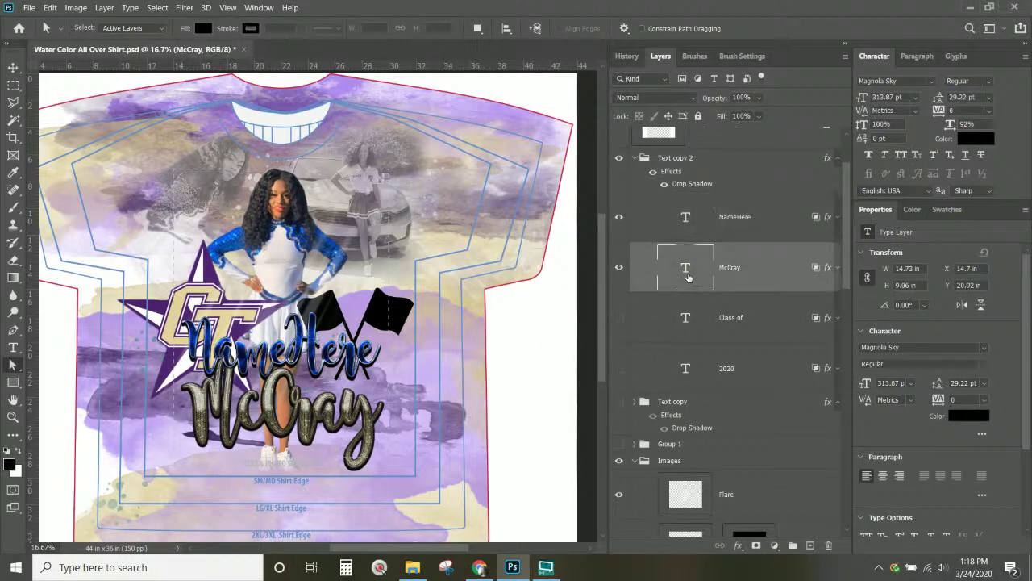
double_click(685, 268)
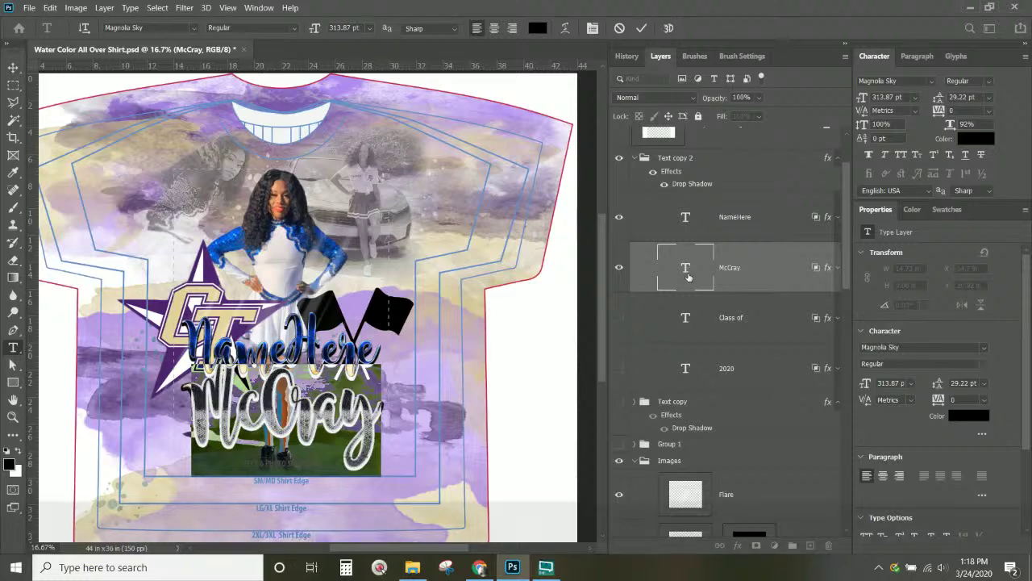
type("LastName")
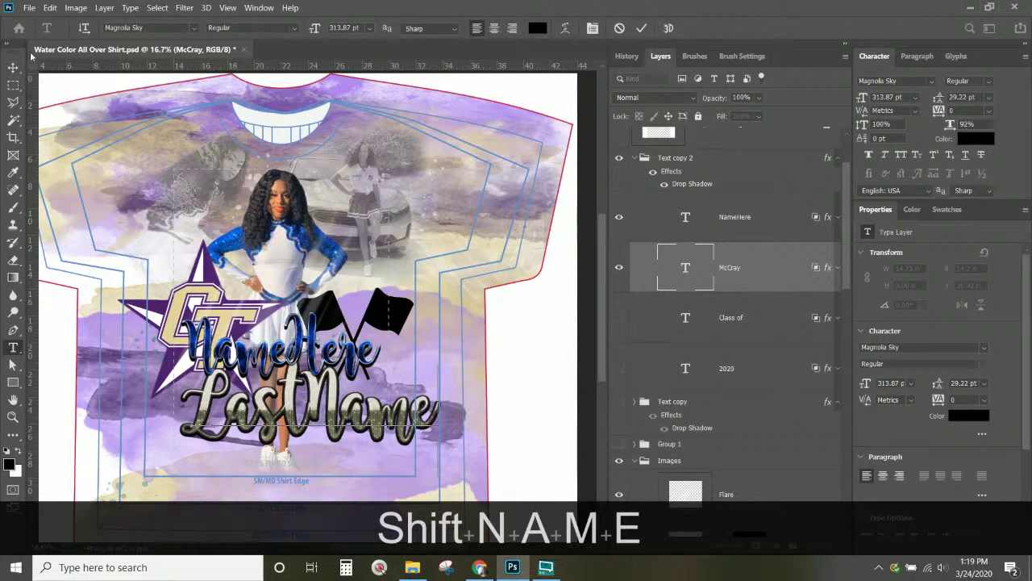
left_click(13, 68)
- Center the LastName text beneath NameHere and scale it down to about 14.9 in wide
left_click_drag(389, 425, 363, 424)
key("ctrl+t")
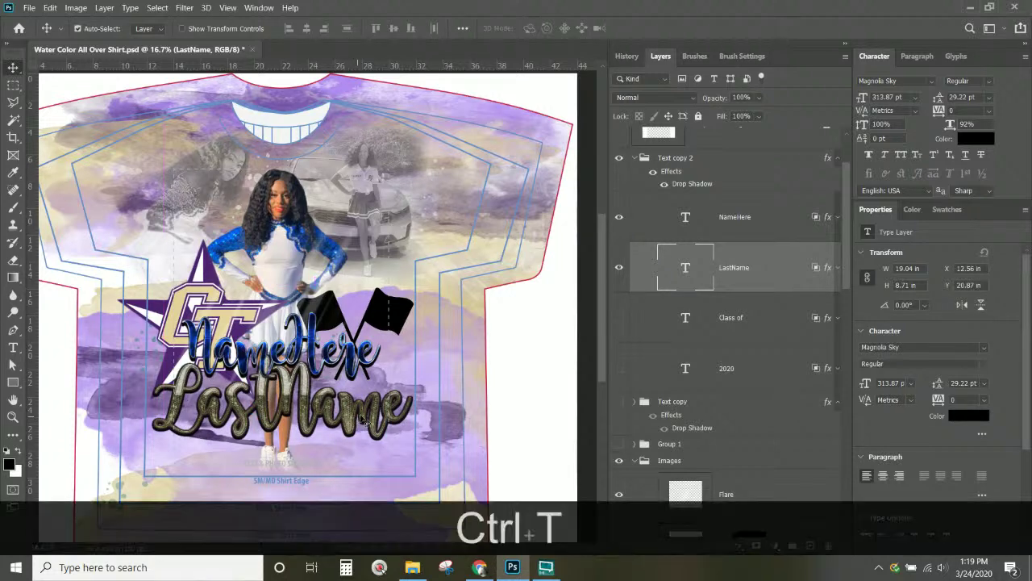
key("shift")
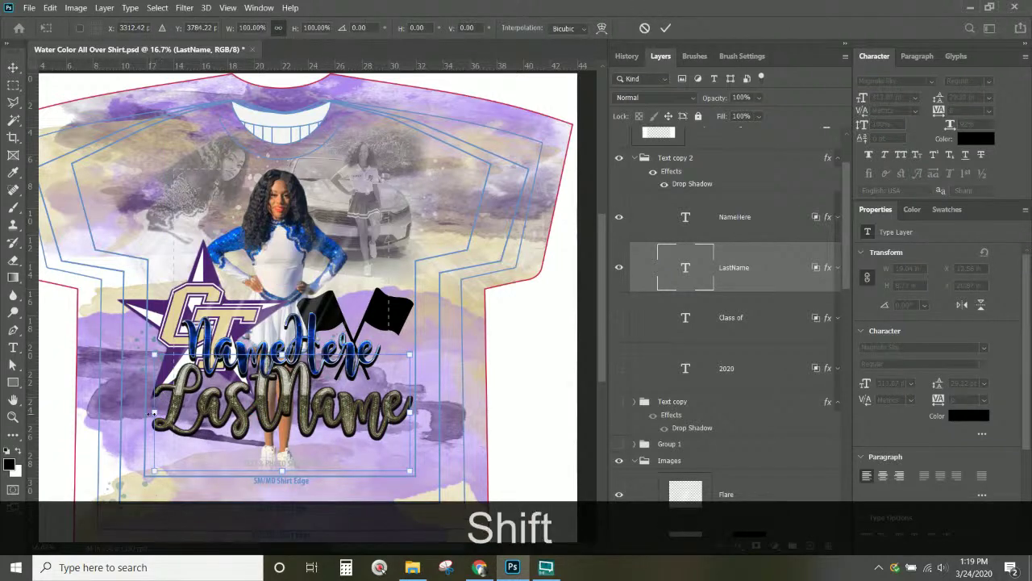
left_click_drag(156, 413, 186, 412)
left_click_drag(411, 413, 387, 413)
left_click_drag(287, 470, 301, 413)
key("shift+Return")
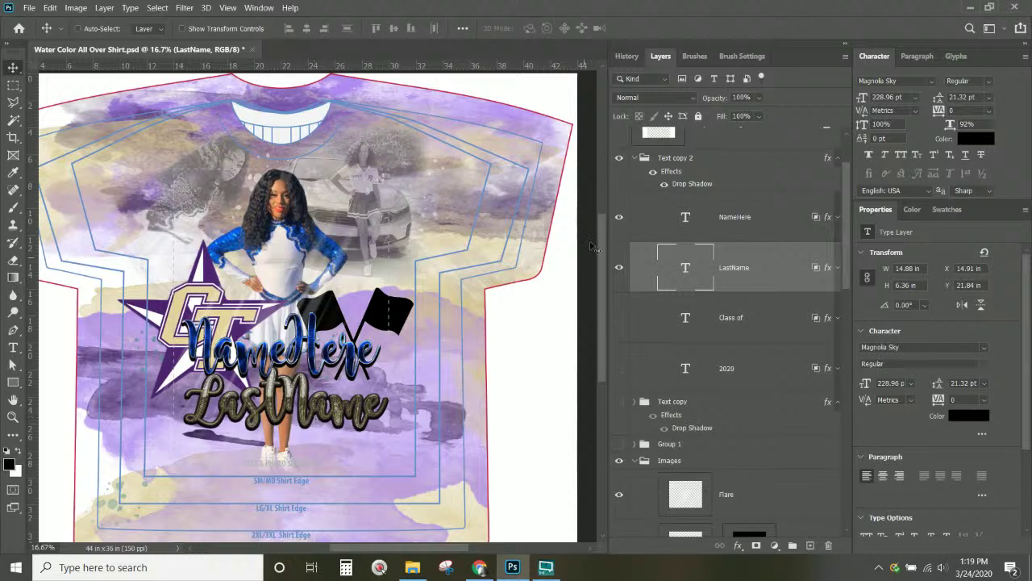
- Add a second Color Overlay to the LastName text with Normal blend mode and 100% opacity
double_click(830, 269)
left_click(526, 259)
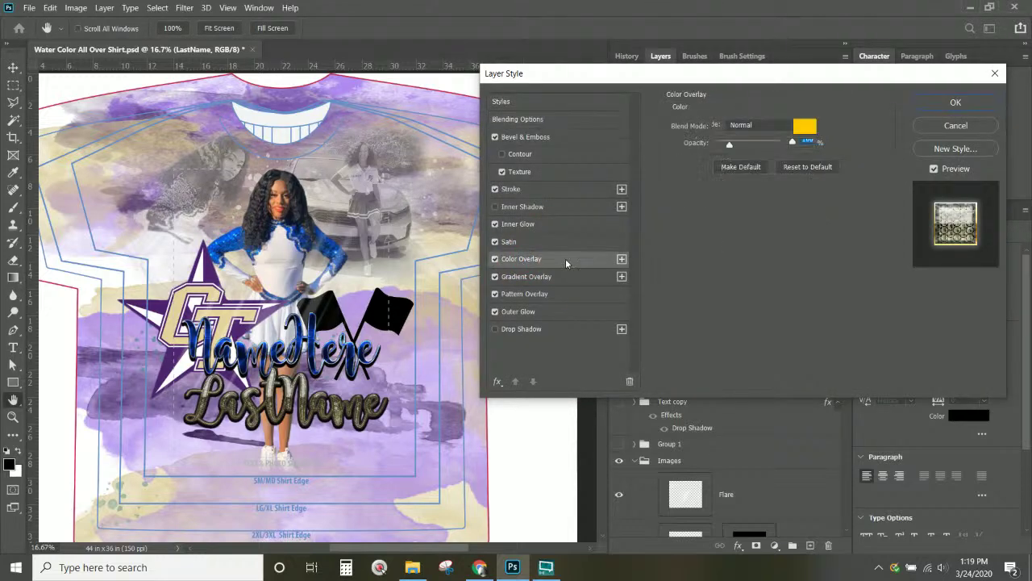
left_click(495, 259)
left_click(496, 259)
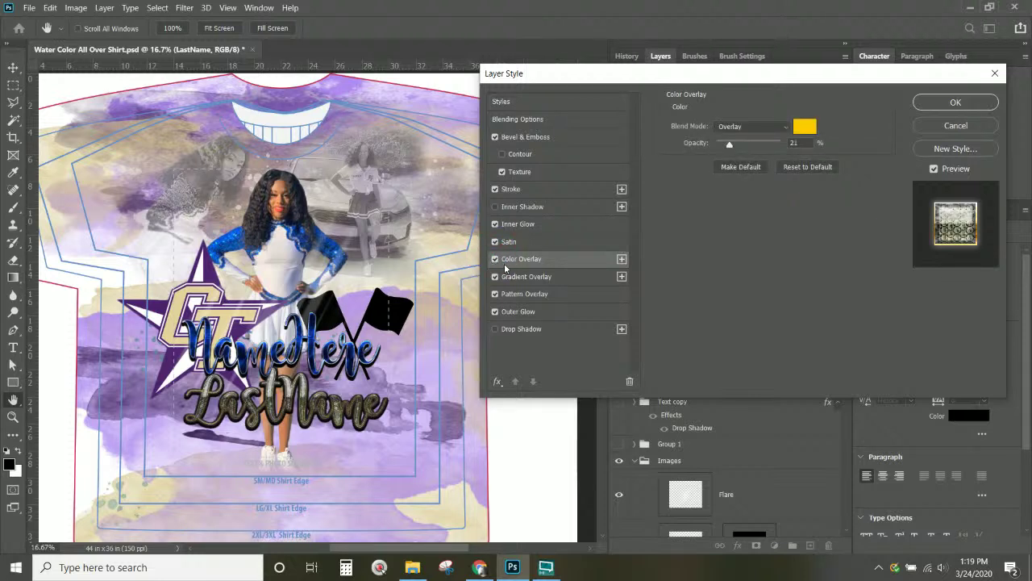
left_click(517, 259)
left_click(622, 259)
left_click(778, 131)
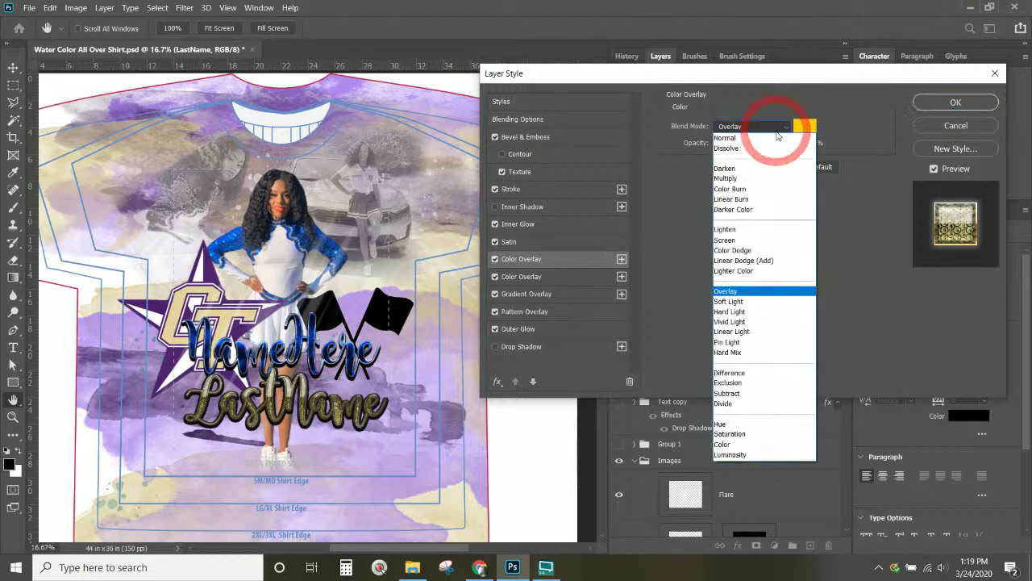
left_click(767, 138)
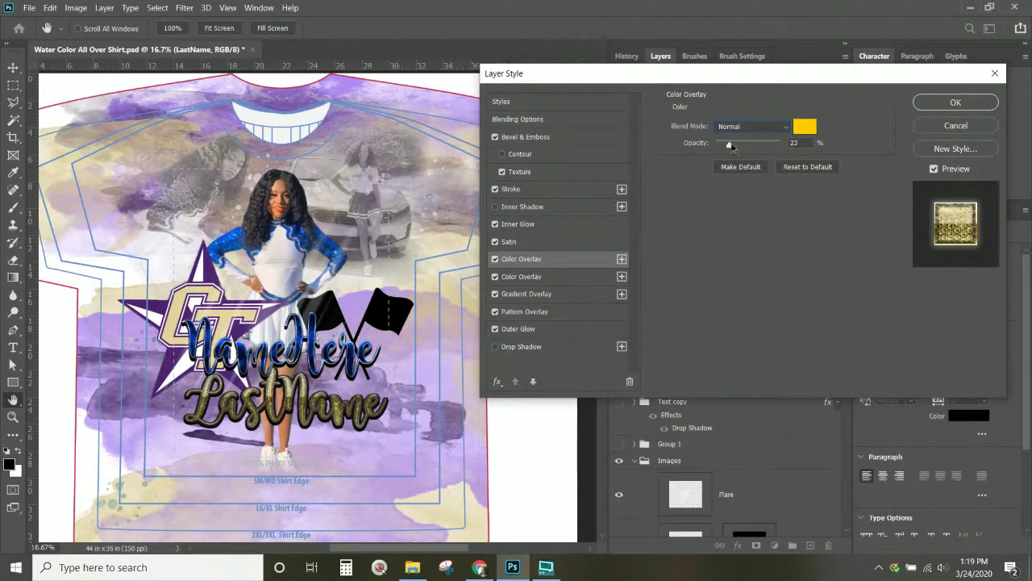
left_click_drag(730, 144, 796, 151)
left_click(797, 142)
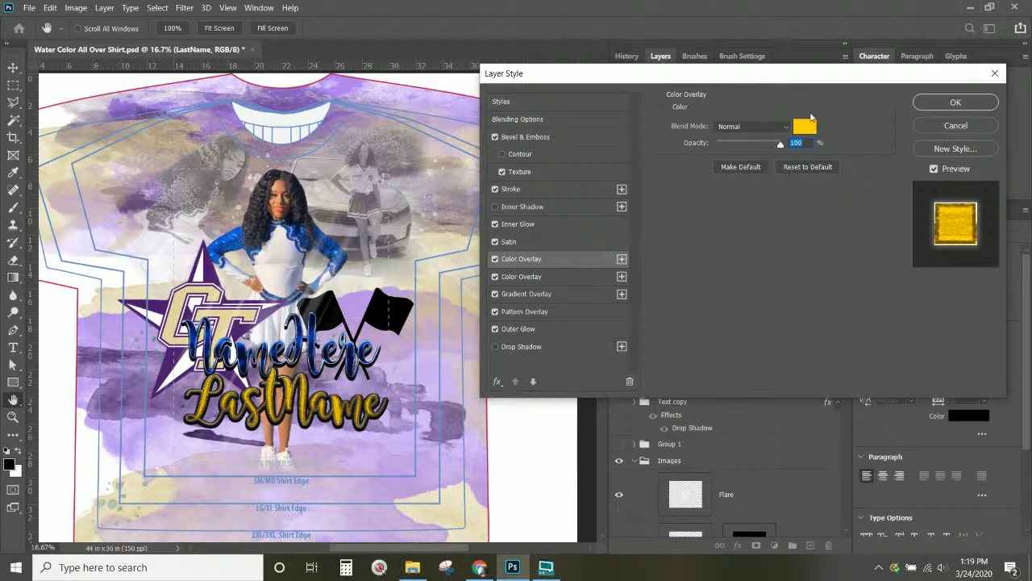
- Change the upper Color Overlay of the LastName text to white, ffffff
left_click(808, 129)
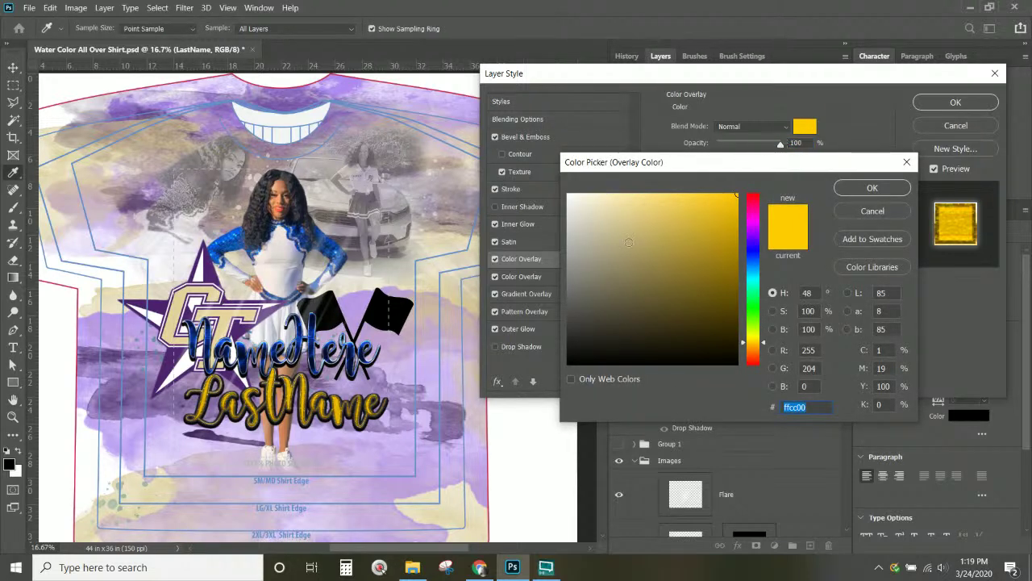
left_click(538, 173)
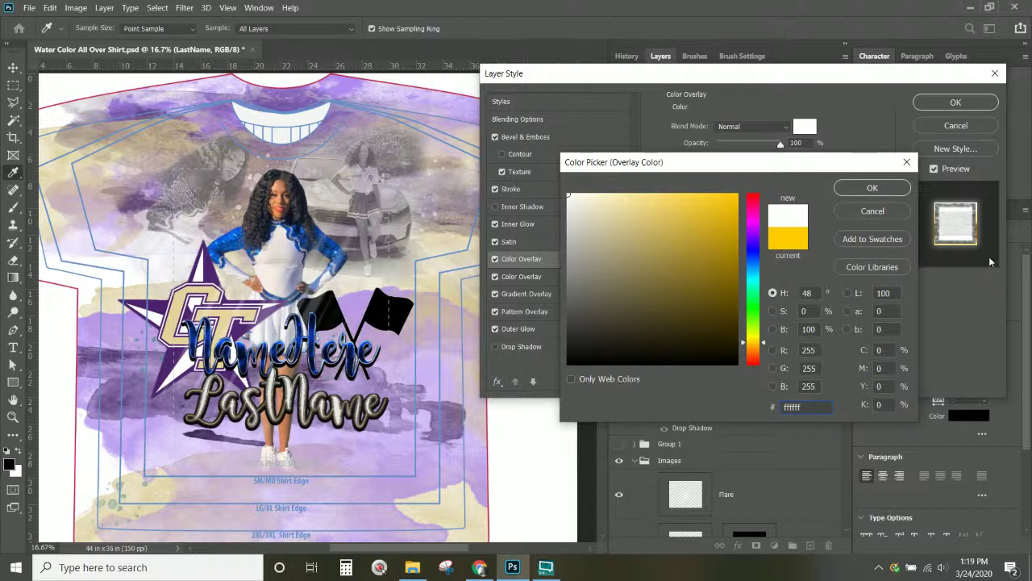
left_click(869, 188)
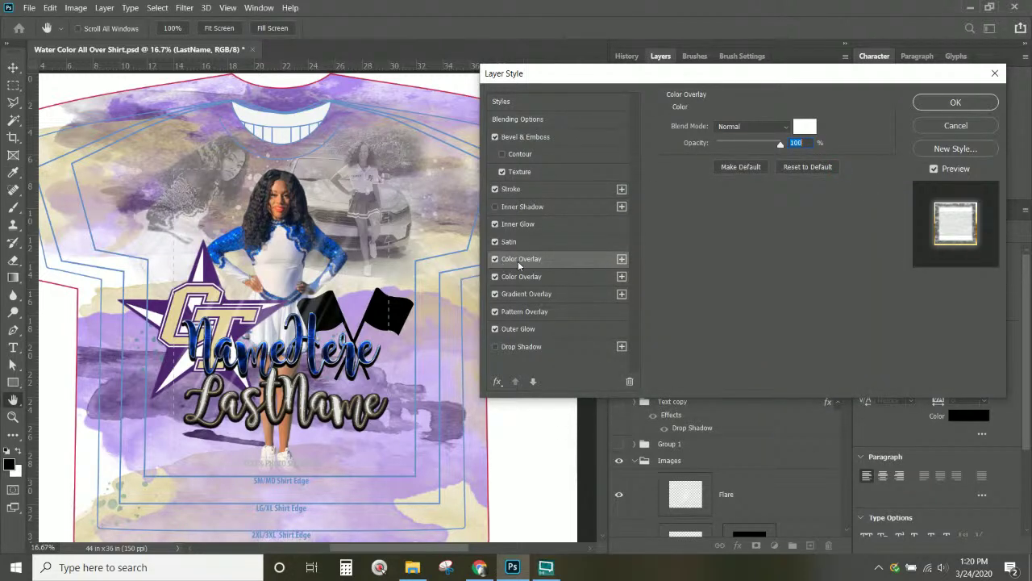
- Turn off the lower yellow Color Overlay of the LastName text and keep the white one enabled
left_click(496, 190)
left_click(495, 190)
left_click(526, 260)
left_click(495, 259)
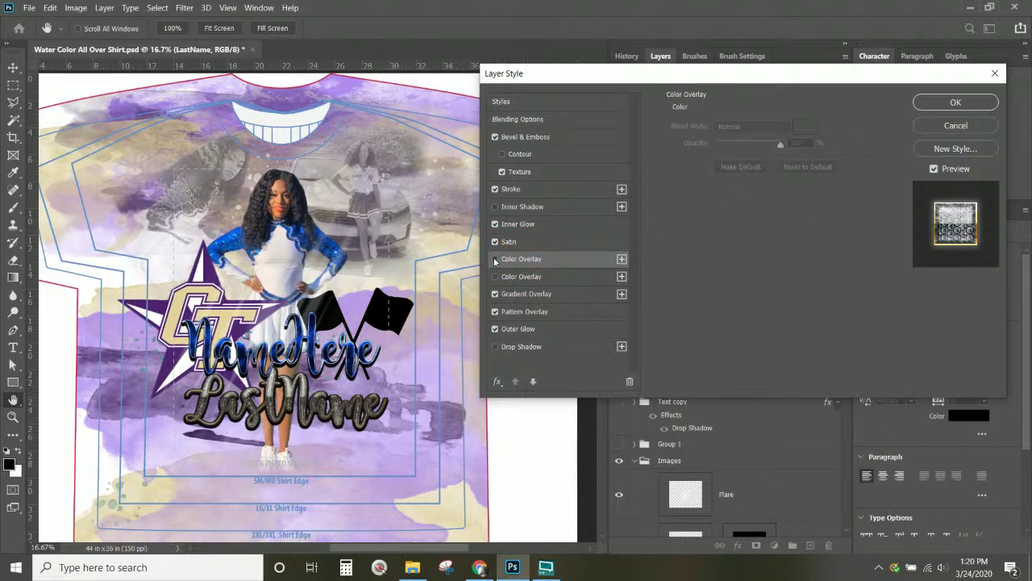
left_click(495, 259)
left_click(512, 260)
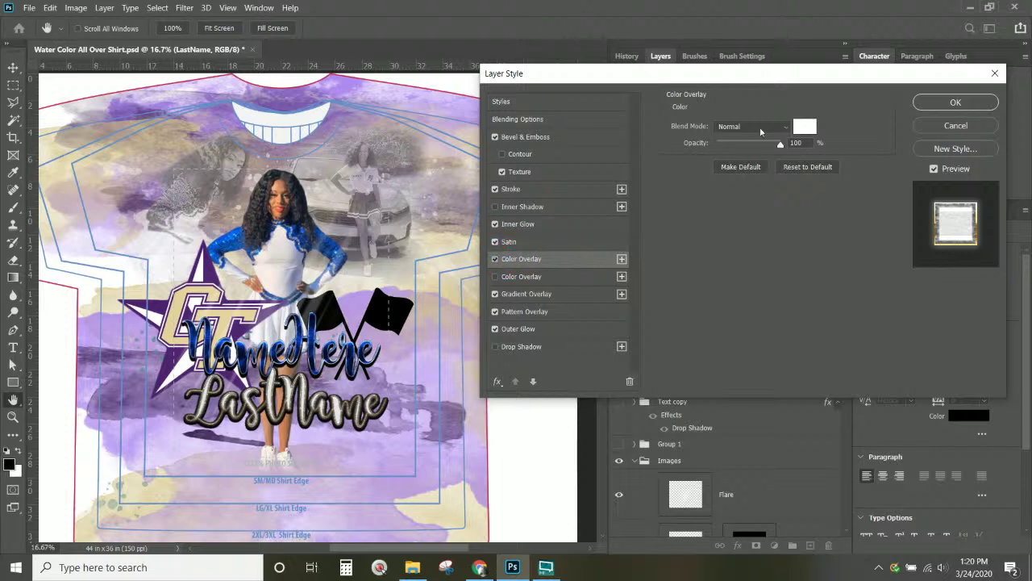
- Set the white Color Overlay of the LastName text to Overlay blend mode at 79% opacity
left_click(776, 127)
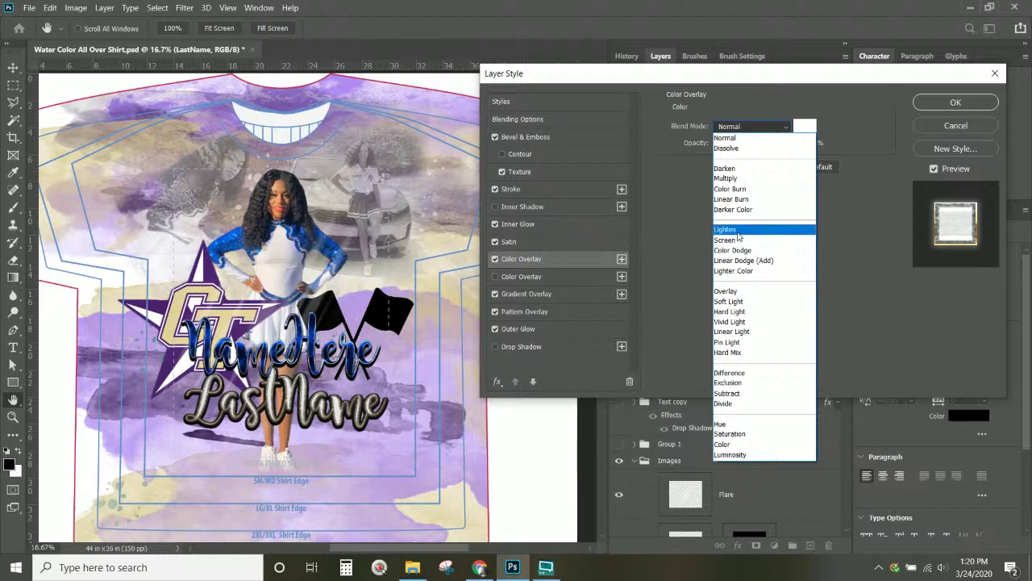
left_click(732, 297)
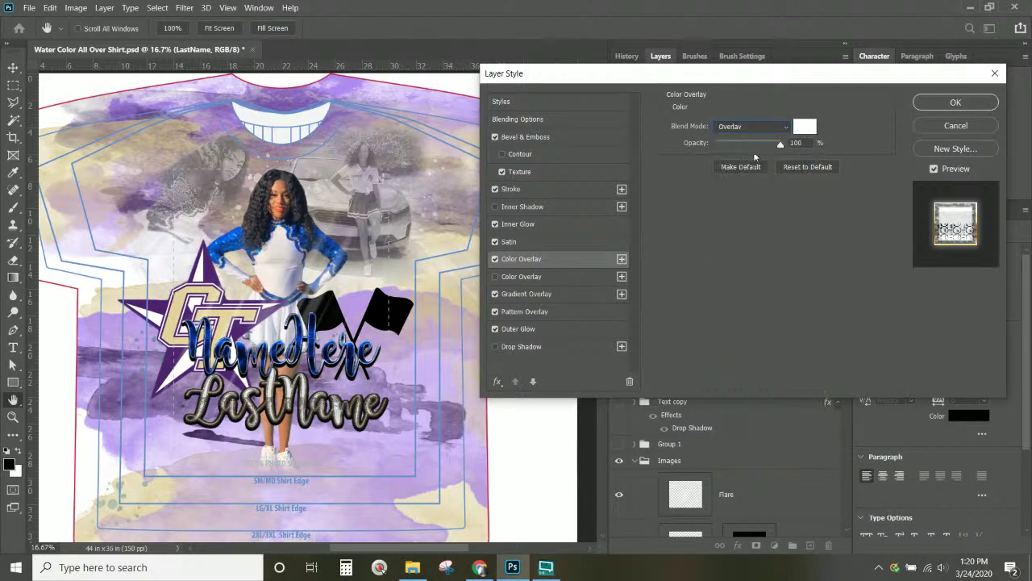
left_click_drag(779, 145, 768, 166)
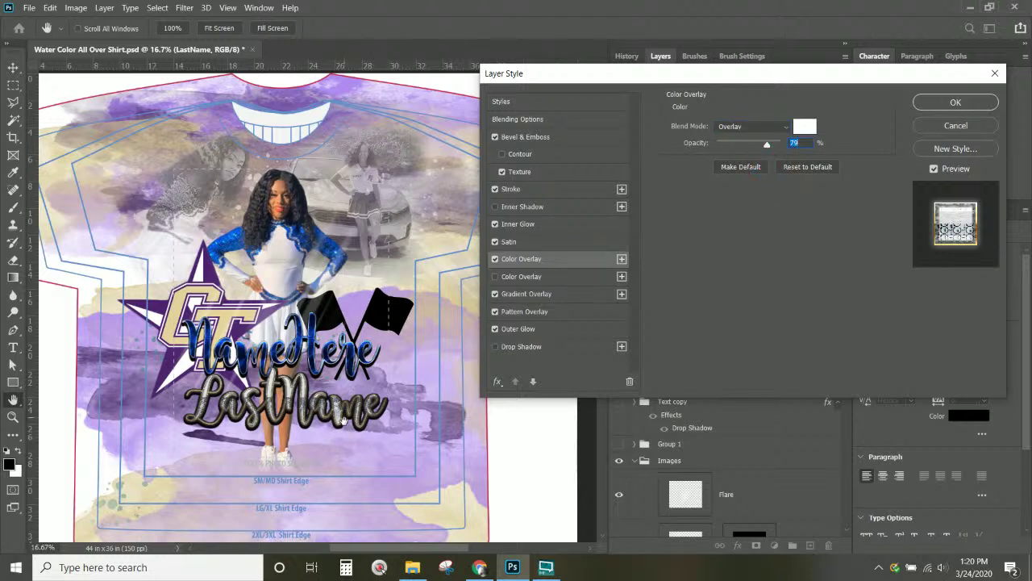
- Add a second Stroke to the LastName text with a solid Color fill and the Color blend mode
left_click(526, 190)
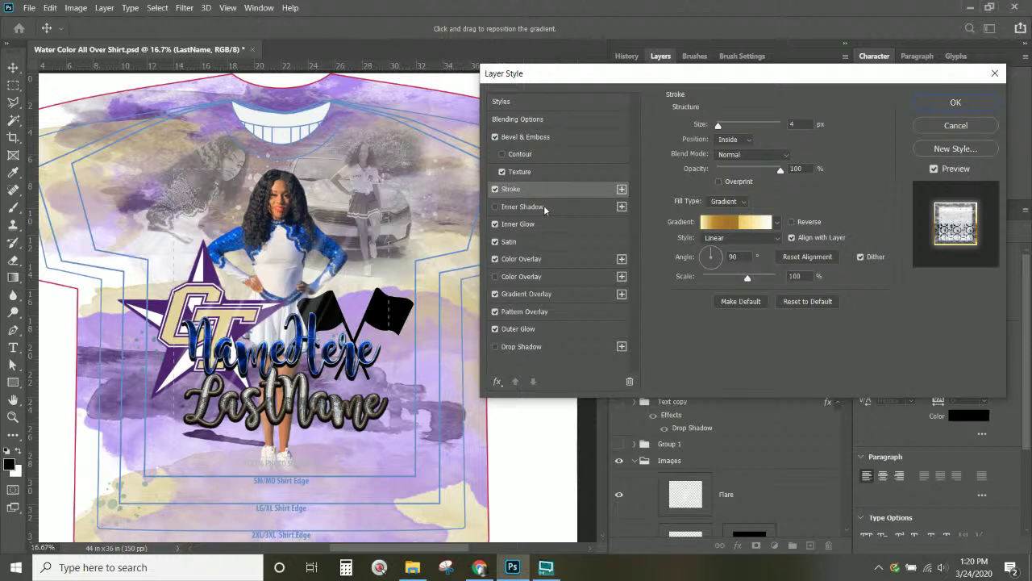
left_click(621, 189)
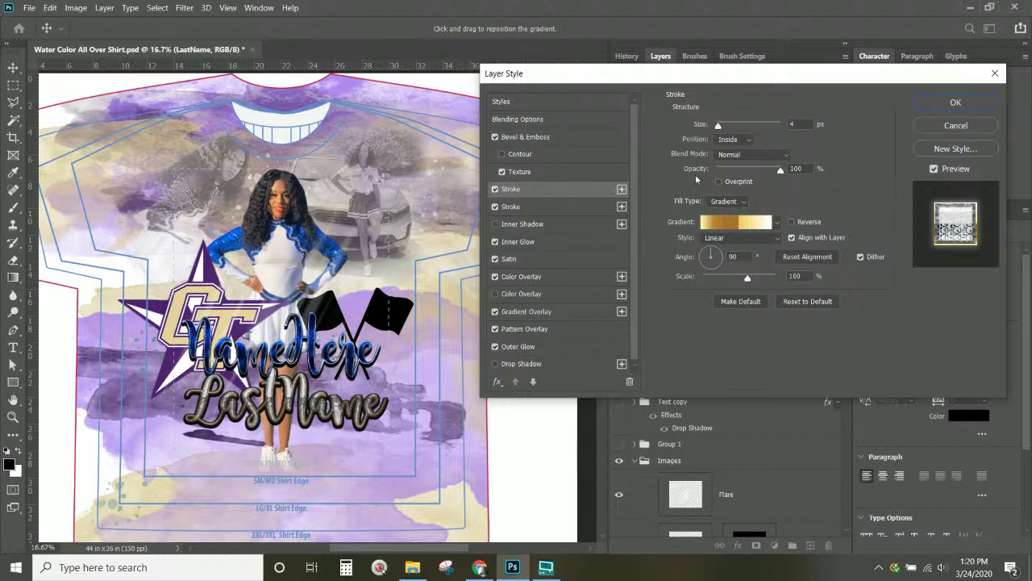
left_click(740, 203)
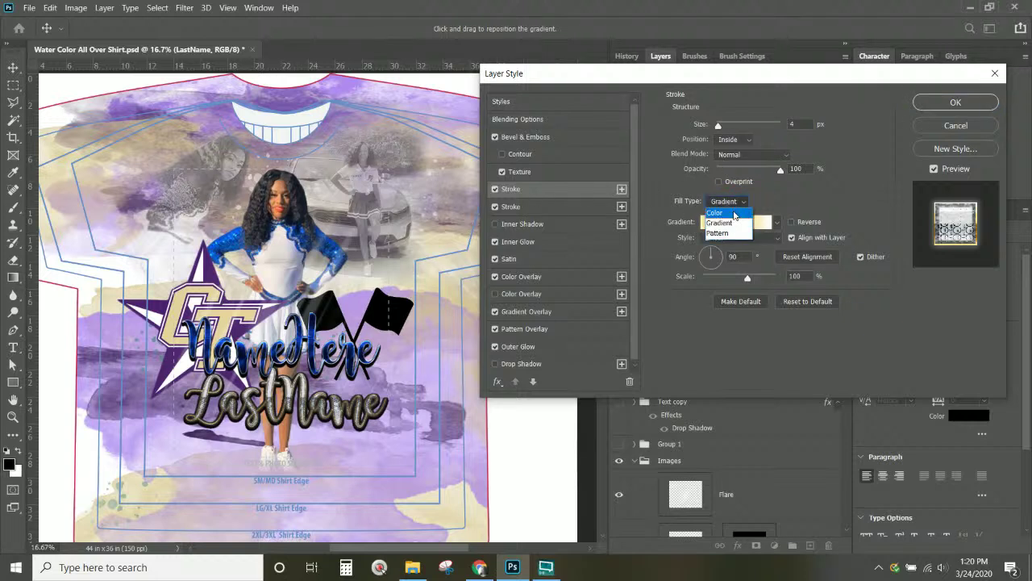
left_click(734, 213)
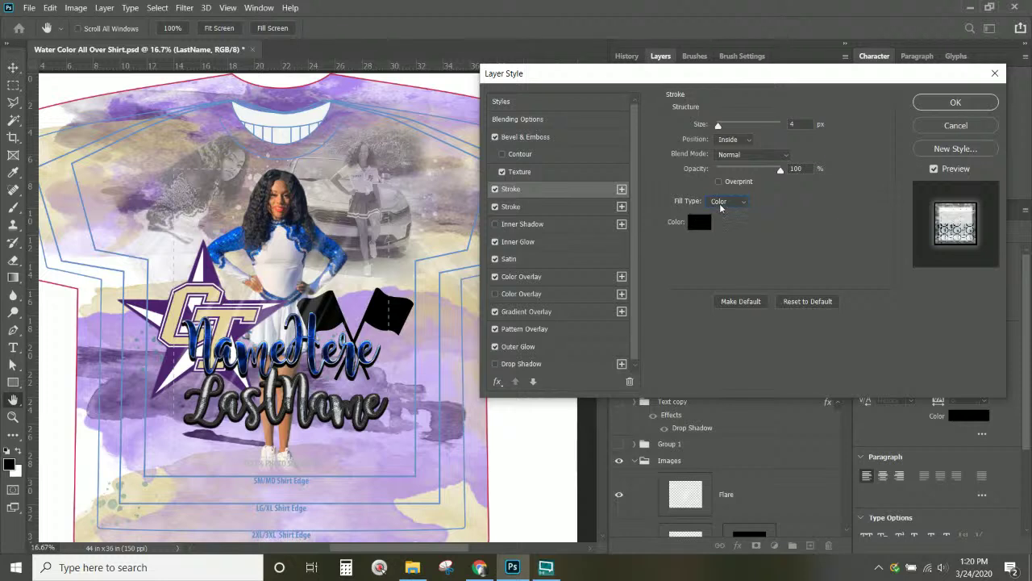
left_click(744, 155)
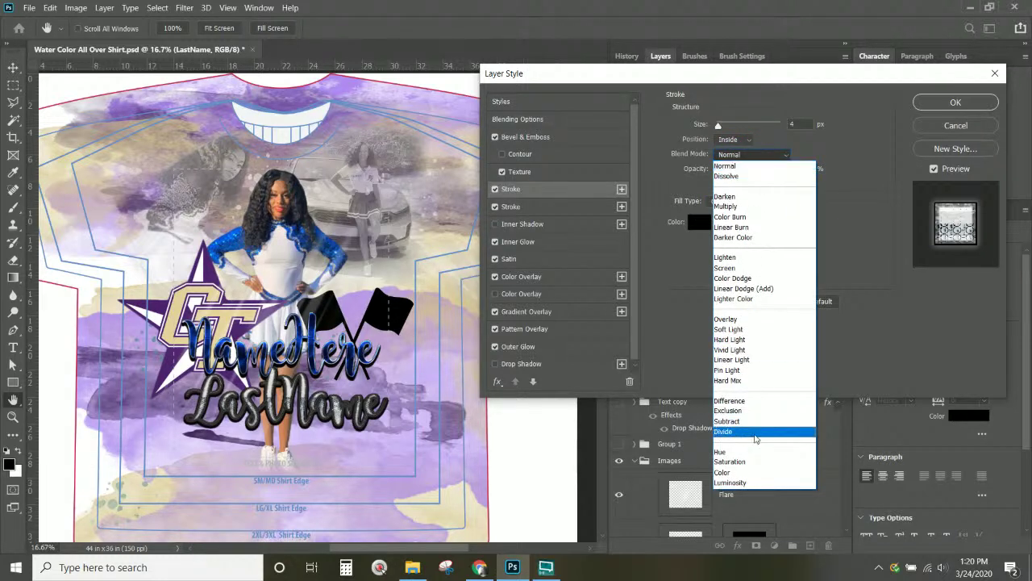
left_click(730, 472)
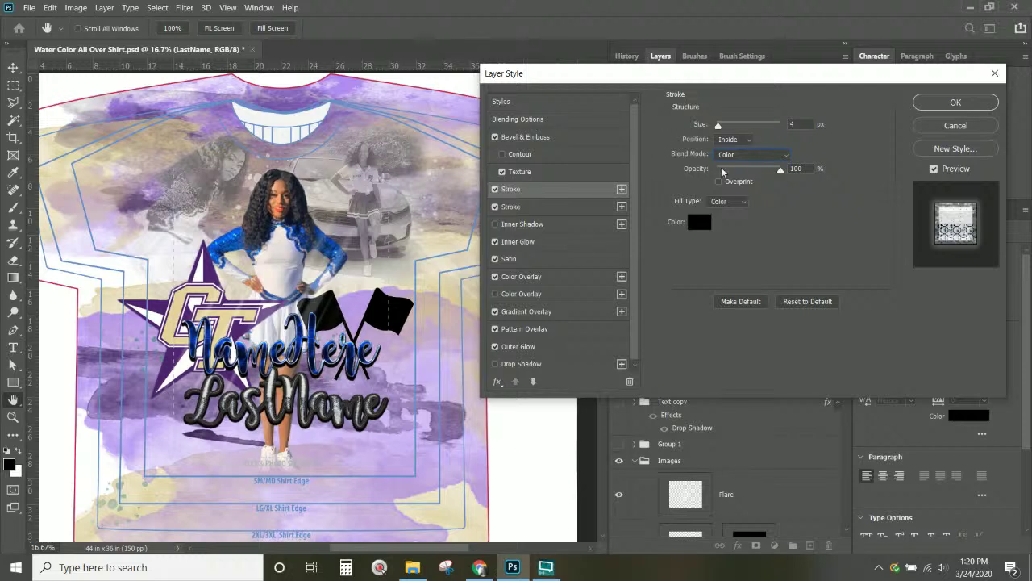
- Set the upper Stroke of the LastName text to gray 858585 and apply the layer style
left_click(700, 222)
mouse_move(583, 230)
left_mouse_down()
mouse_move(568, 273)
mouse_move(553, 278)
left_mouse_up()
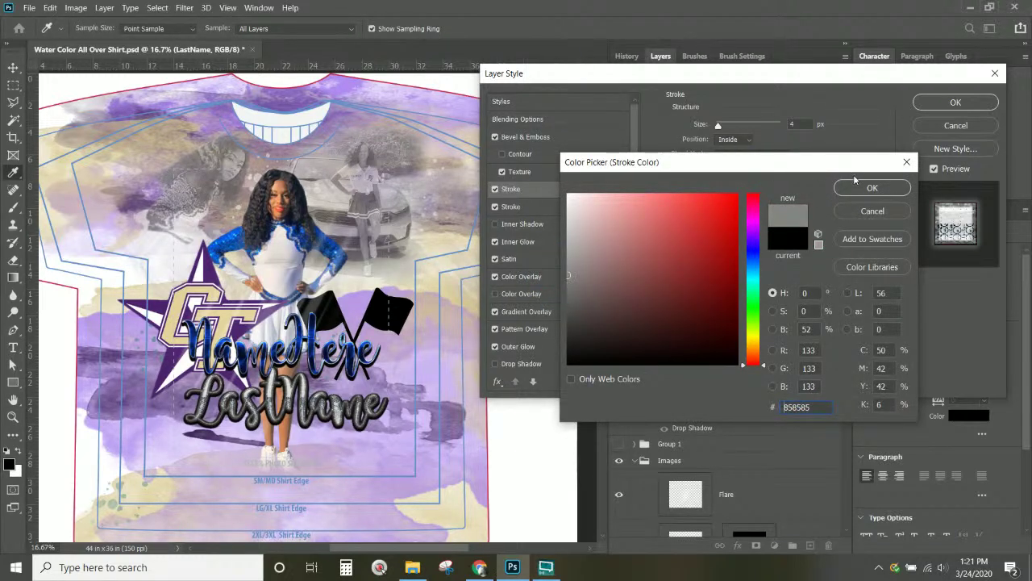
left_click(884, 187)
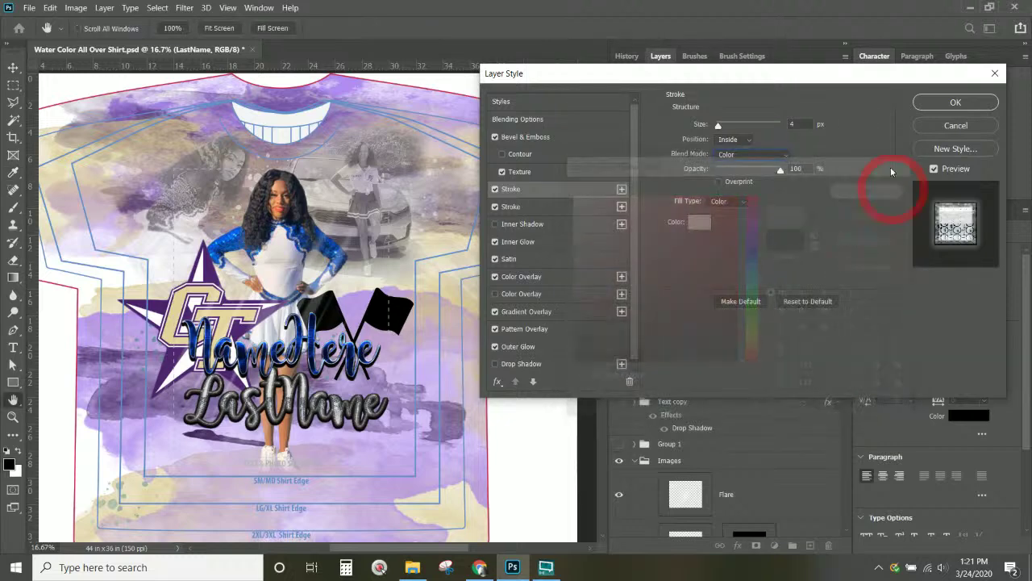
left_click(952, 103)
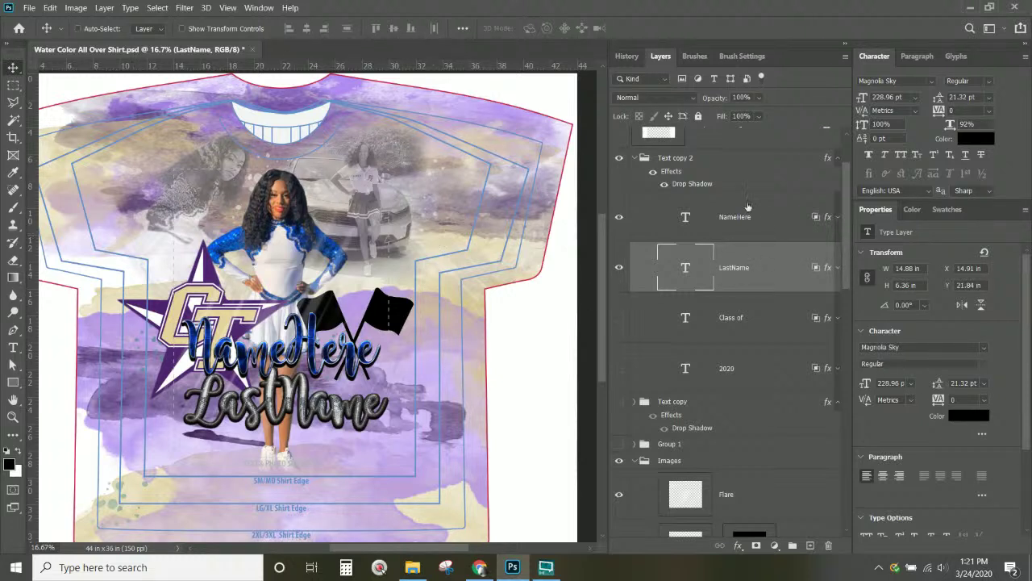
- Make a new smart object via copy from the Logo copy layer and delete the original Logo copy layer
scroll(641, 397, "up", 2)
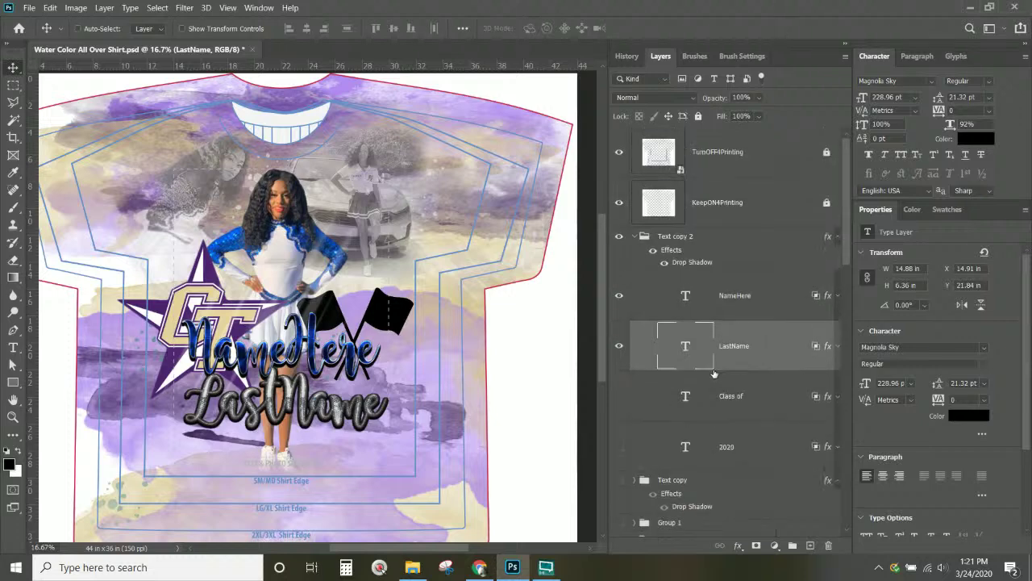
scroll(641, 398, "down", 4)
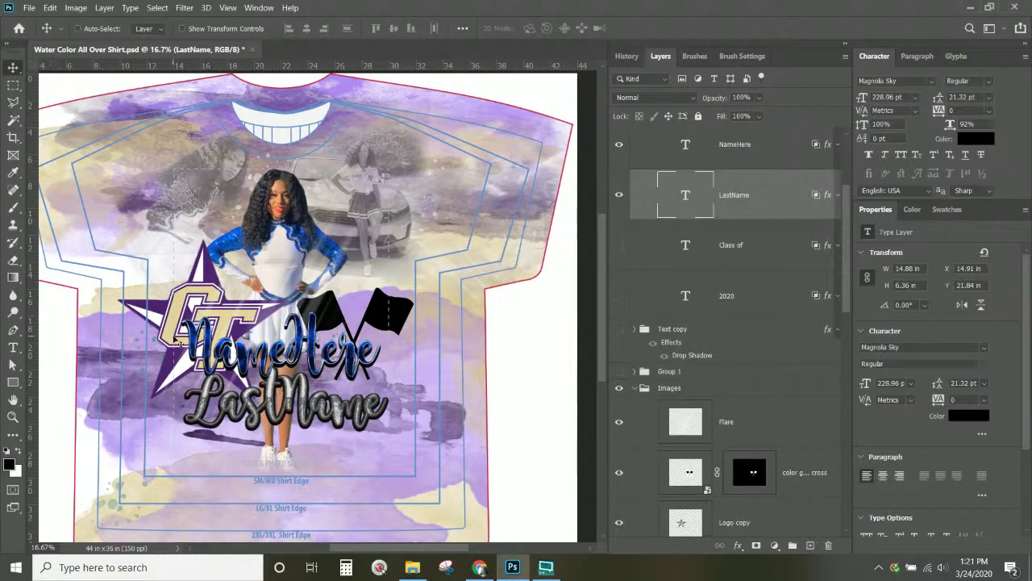
right_click(174, 328)
left_click(212, 345)
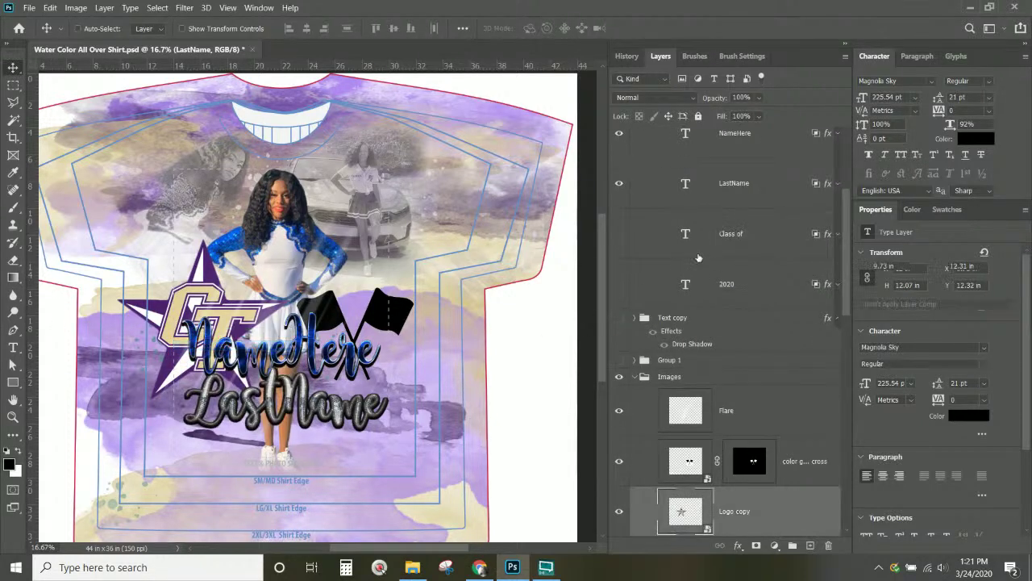
scroll(686, 484, "down", 5)
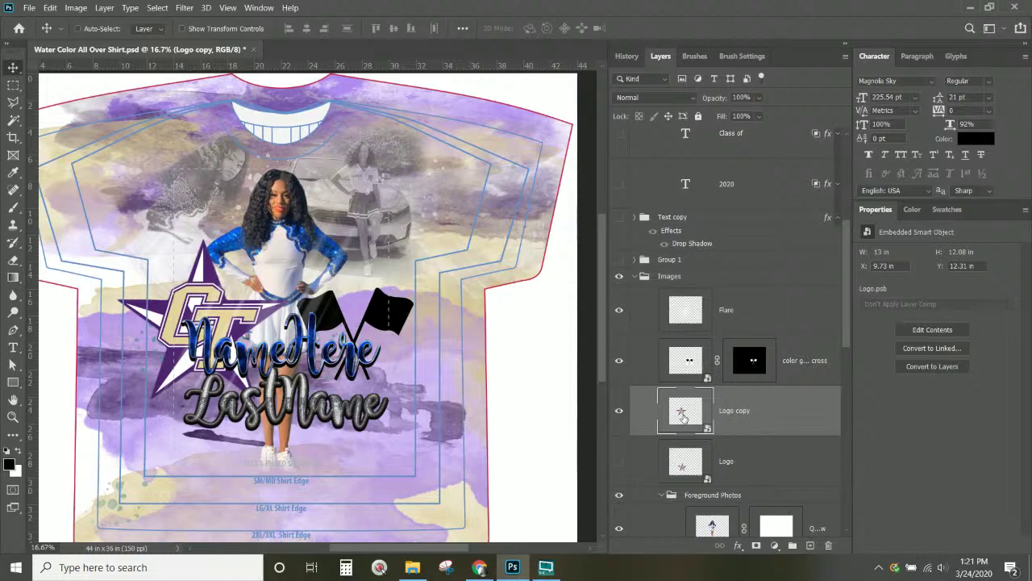
right_click(776, 423)
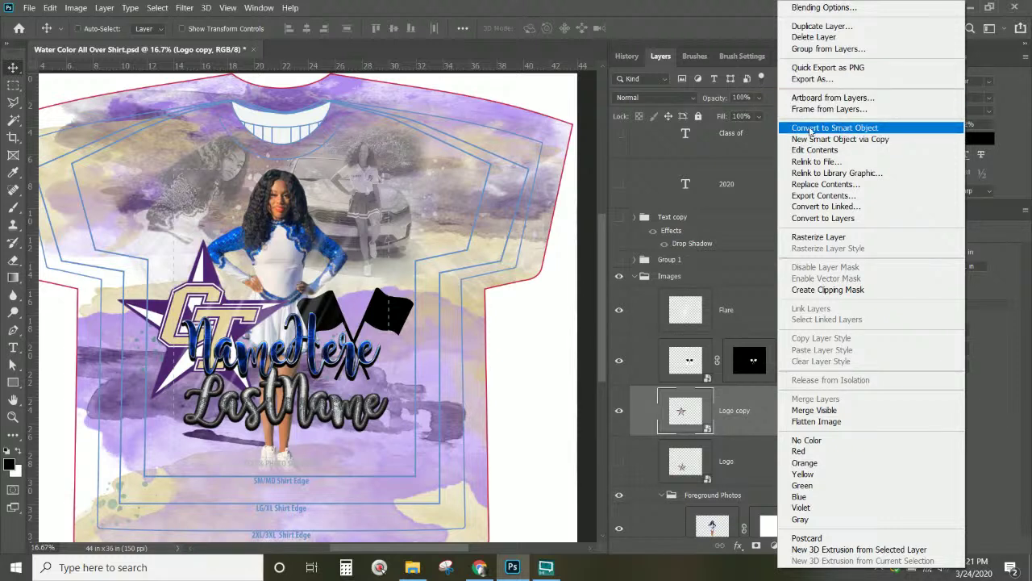
left_click(864, 143)
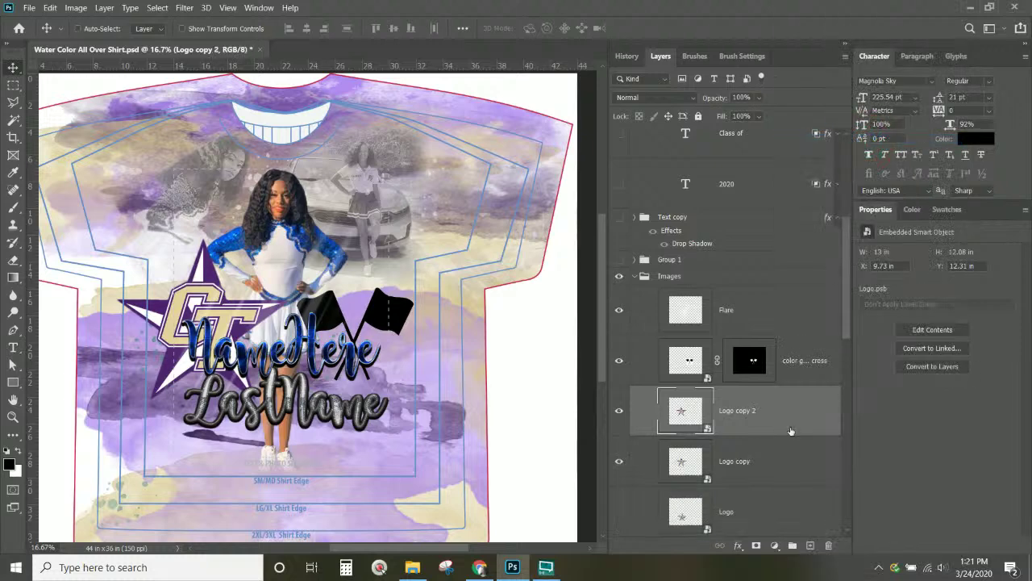
left_click(777, 460)
key("Delete")
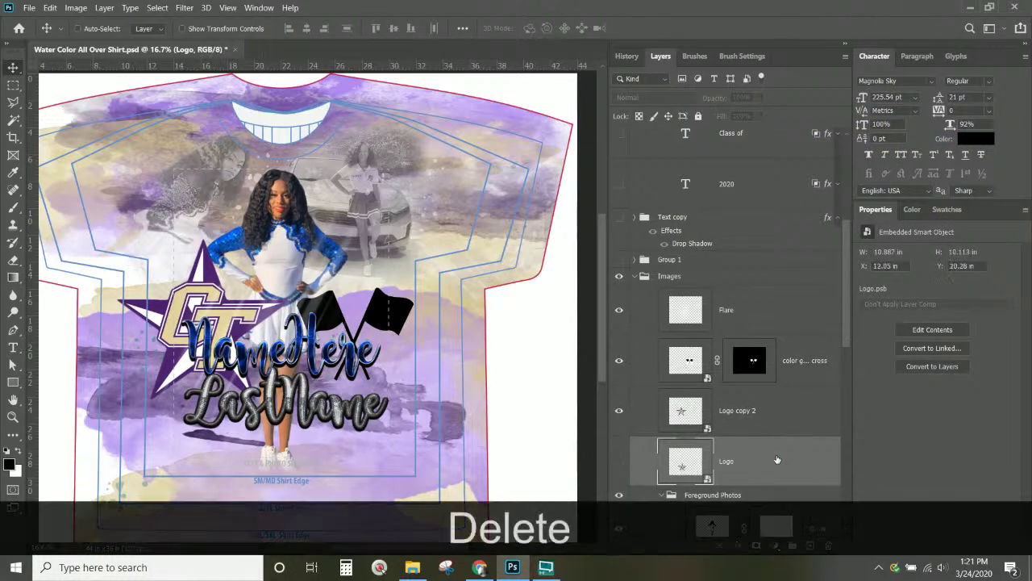
- Open the Logo copy 2 smart object and set its Hue/Saturation Magentas to hue -60, saturation +7 and lightness +20
left_click(682, 413)
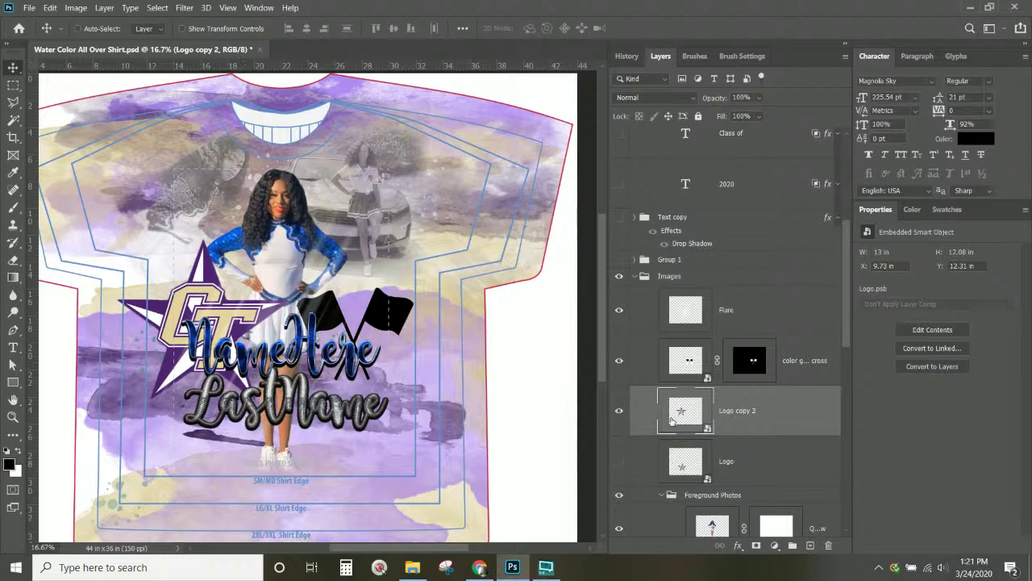
double_click(682, 413)
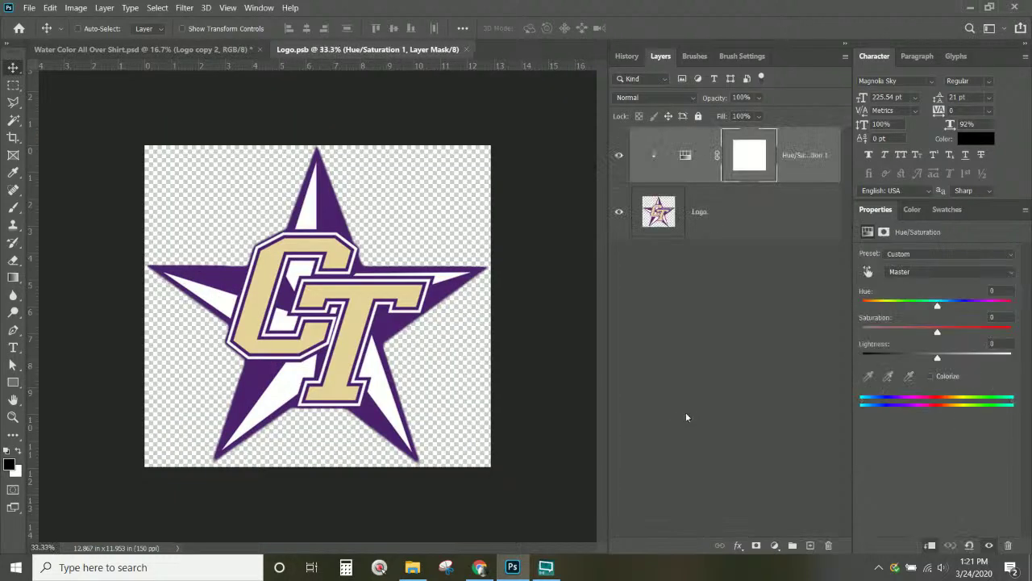
left_click(687, 161)
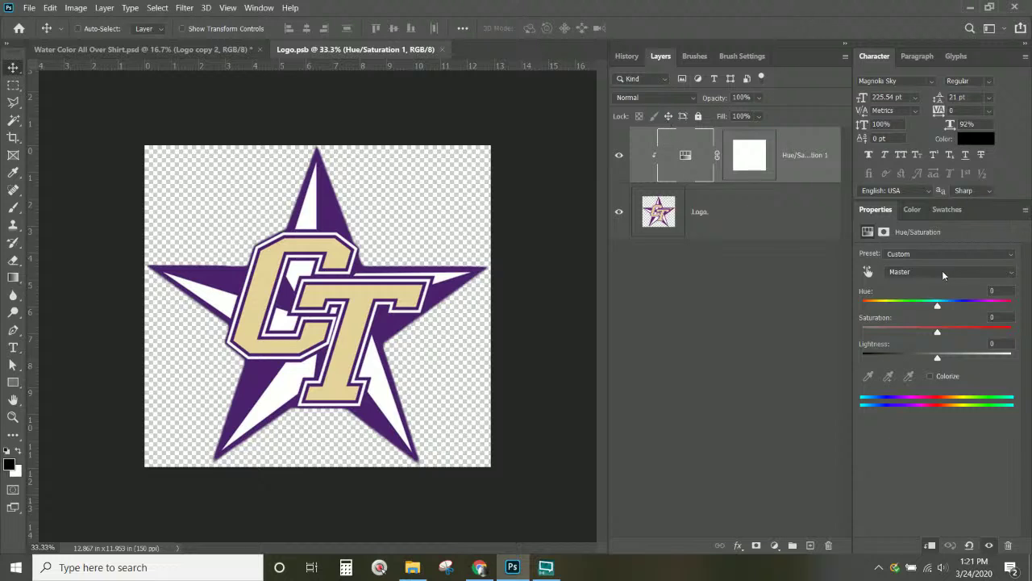
left_click(868, 272)
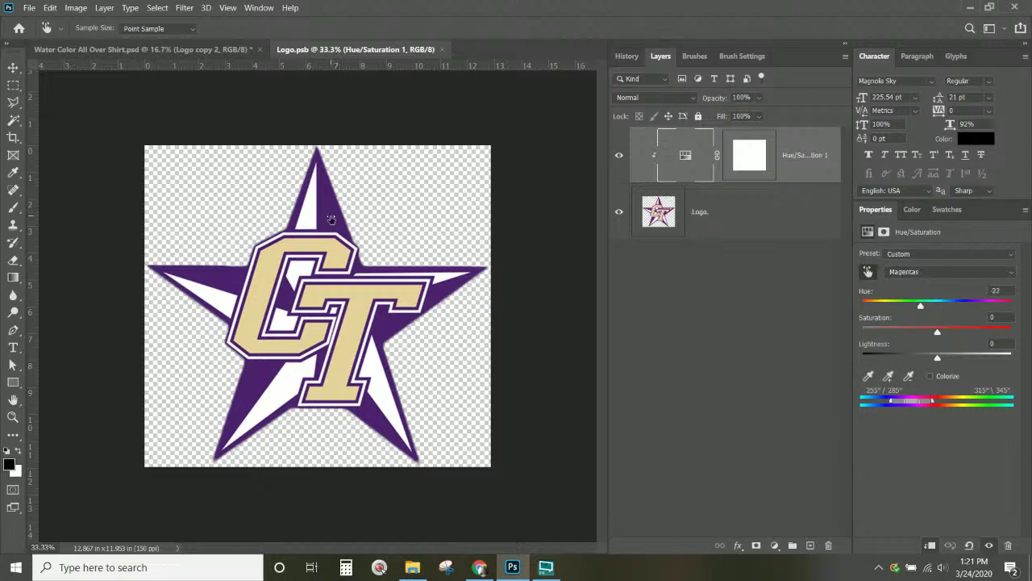
left_click_drag(341, 203, 330, 207)
left_click_drag(922, 308, 901, 316)
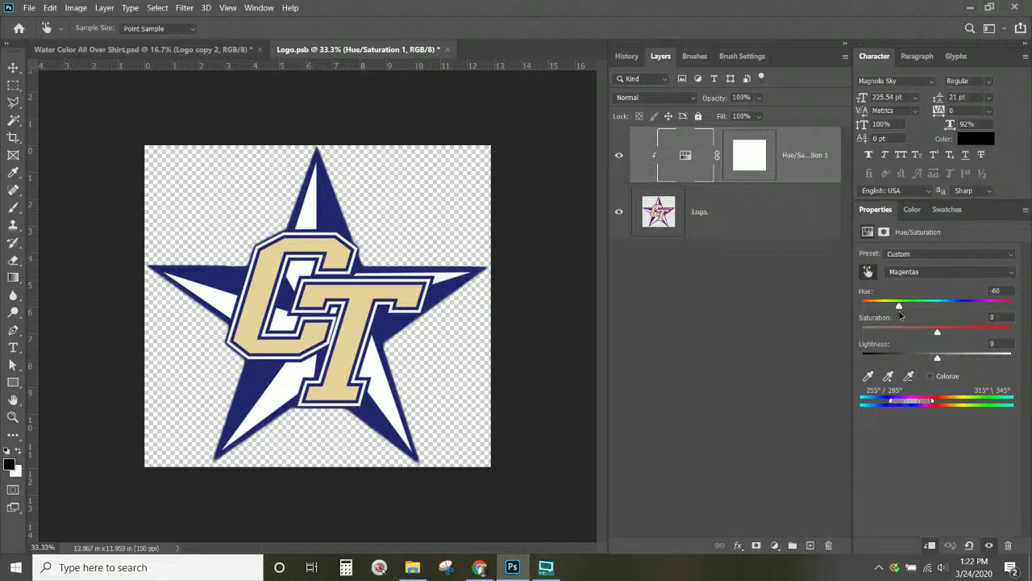
left_click_drag(937, 331, 893, 332)
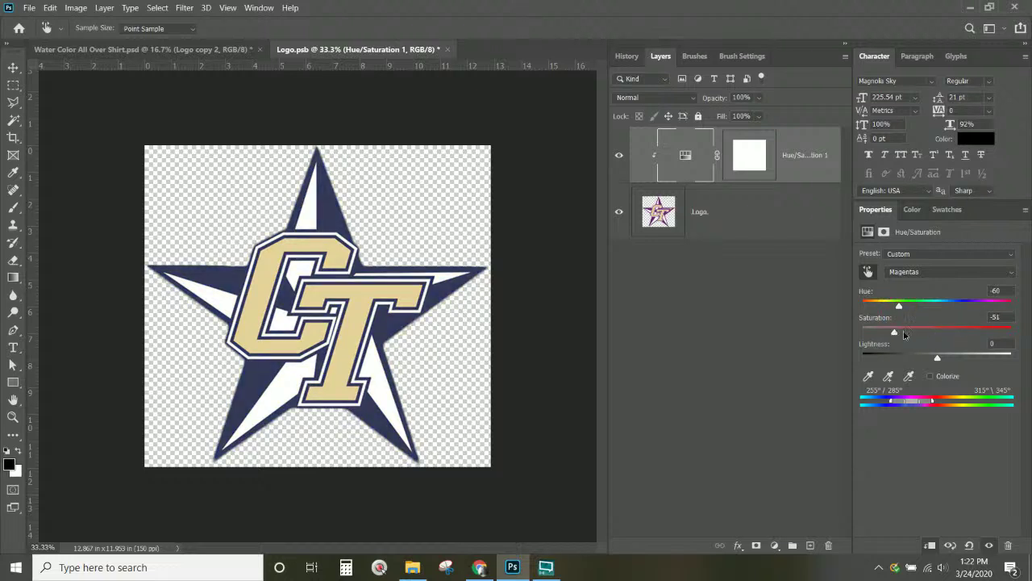
left_click_drag(976, 333, 953, 362)
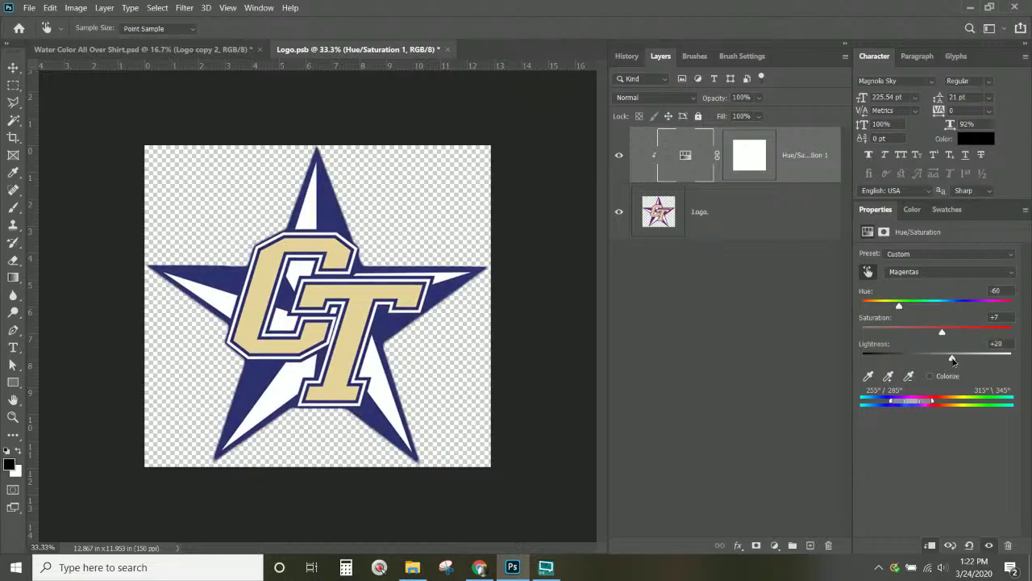
- Set the Yellows saturation of the logo's Hue/Saturation layer to -100, then save and close Logo.psb
left_click(919, 272)
left_click(914, 304)
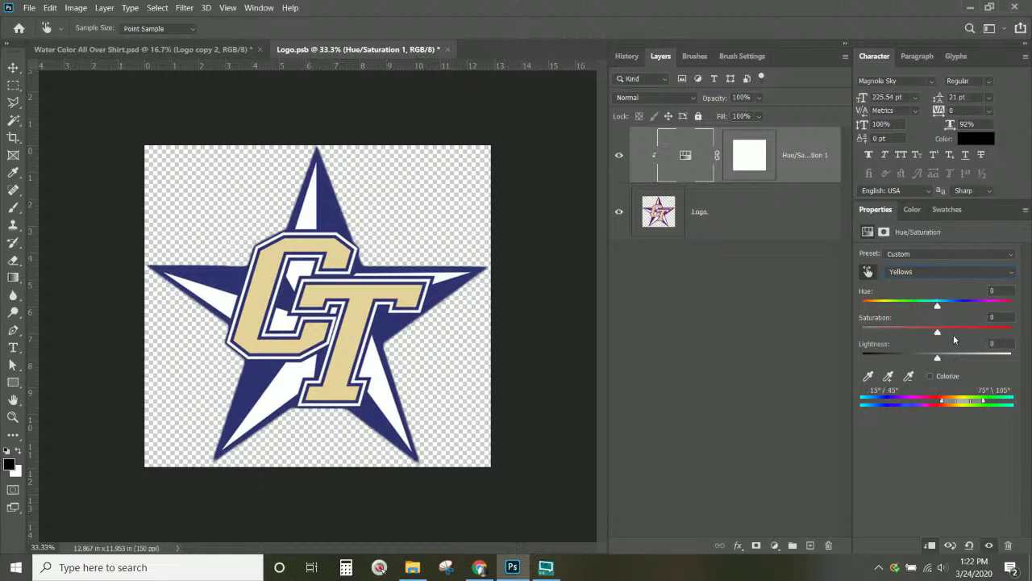
left_click_drag(938, 334, 809, 339)
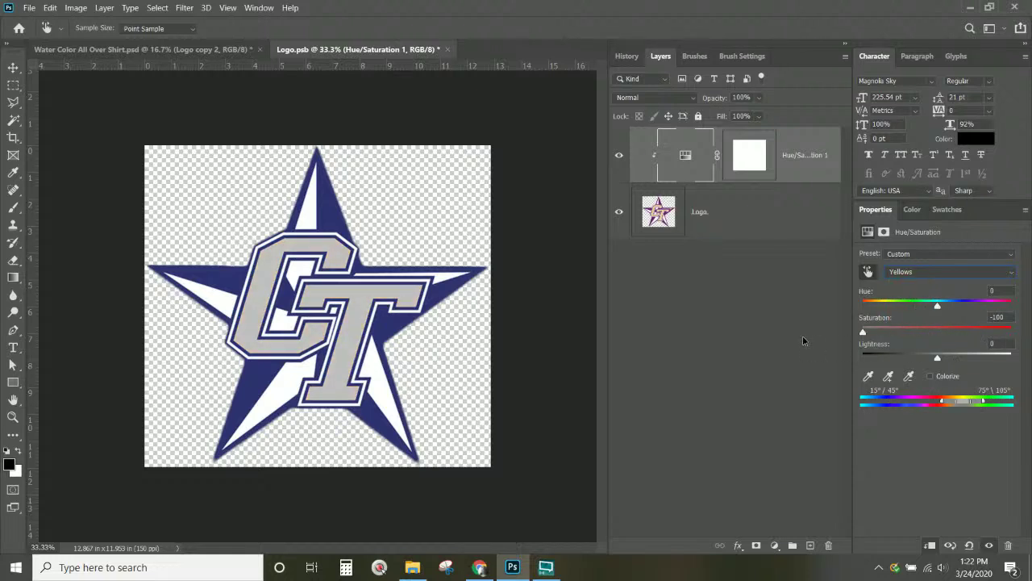
key("backslash")
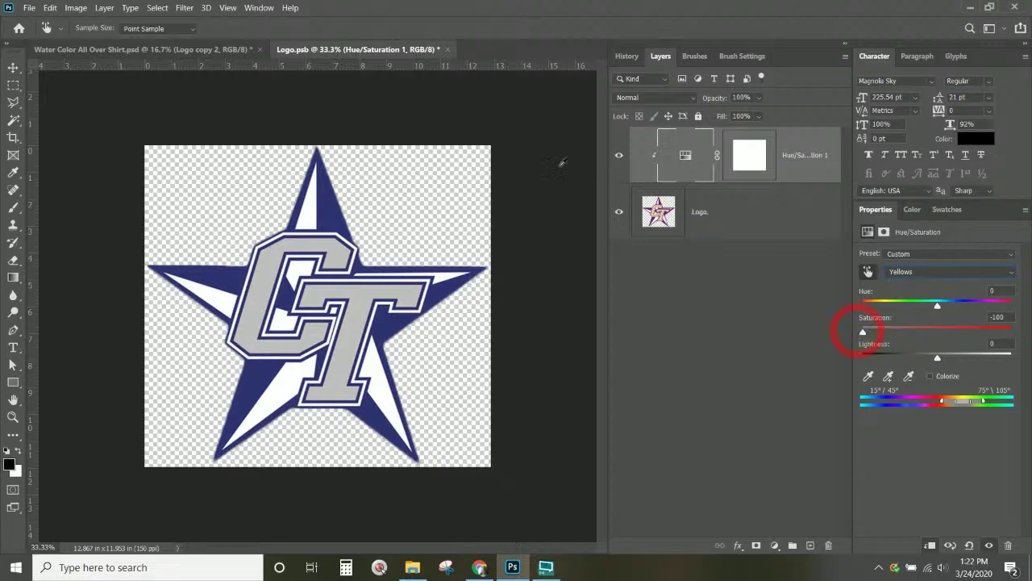
left_click(448, 52)
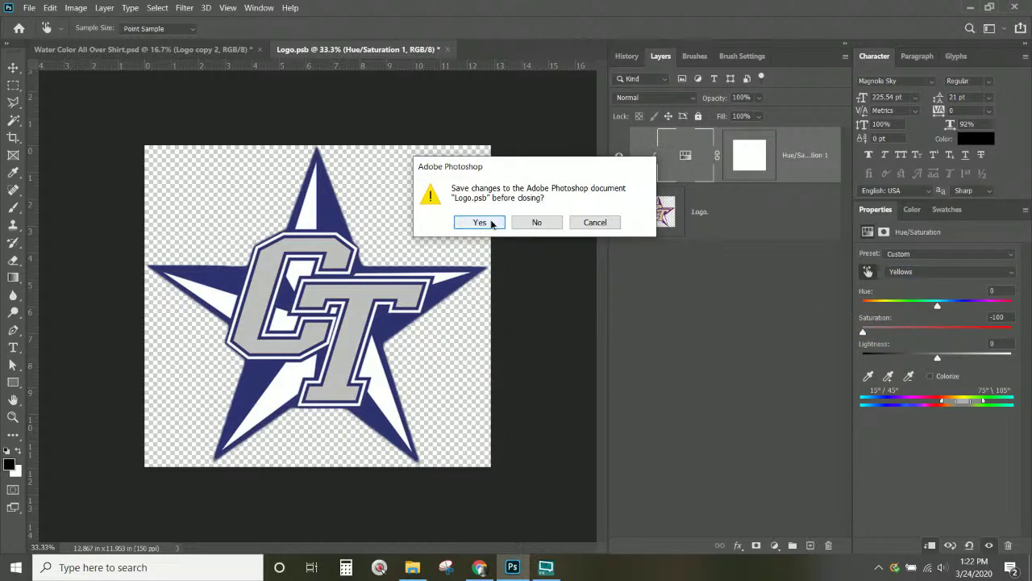
left_click(467, 222)
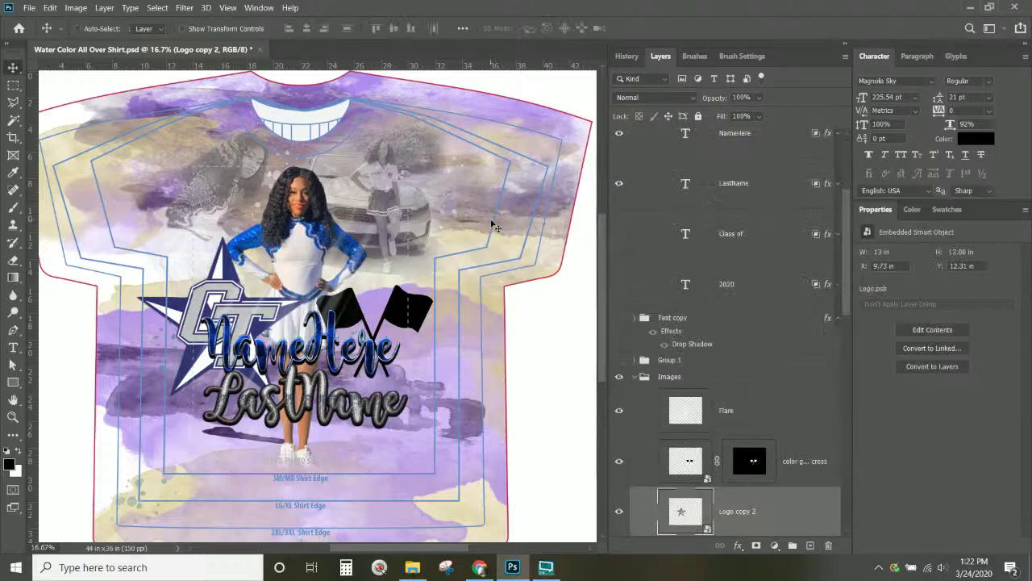
- Add a Hue/Saturation adjustment layer clipped to the Logo copy 2 layer
left_click(749, 524)
scroll(778, 517, "down", 2)
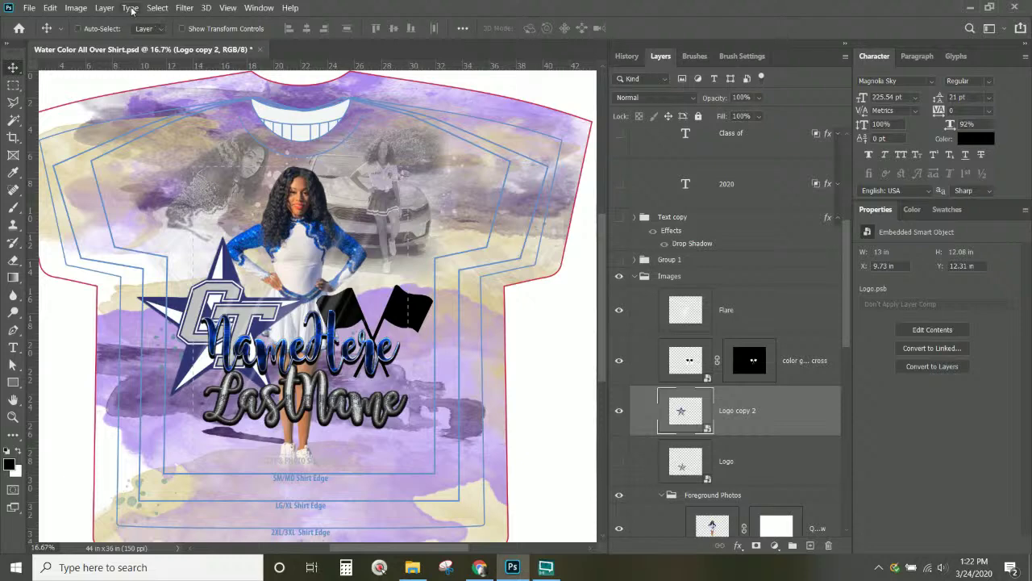
left_click(104, 8)
left_click(150, 173)
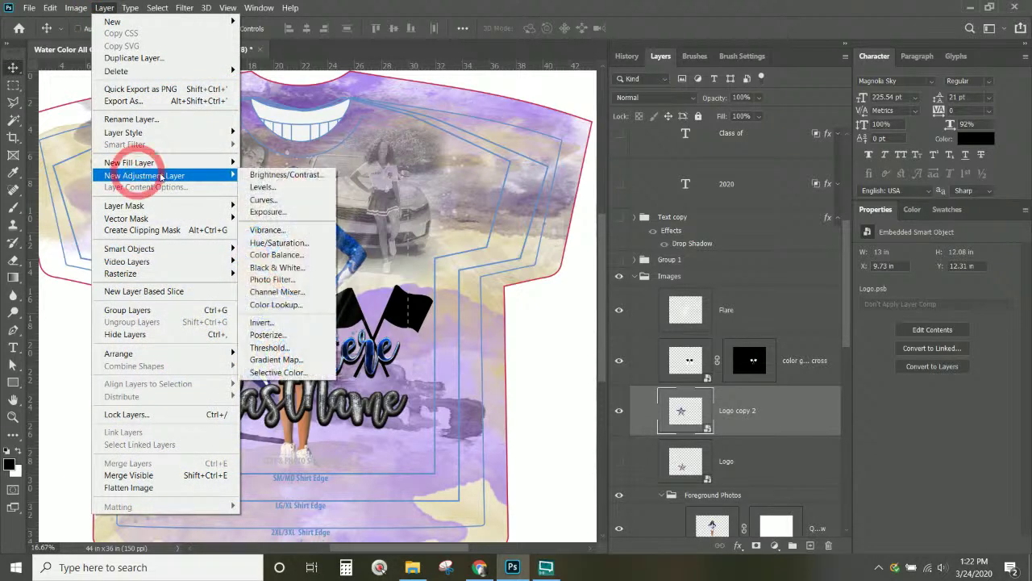
left_click(278, 242)
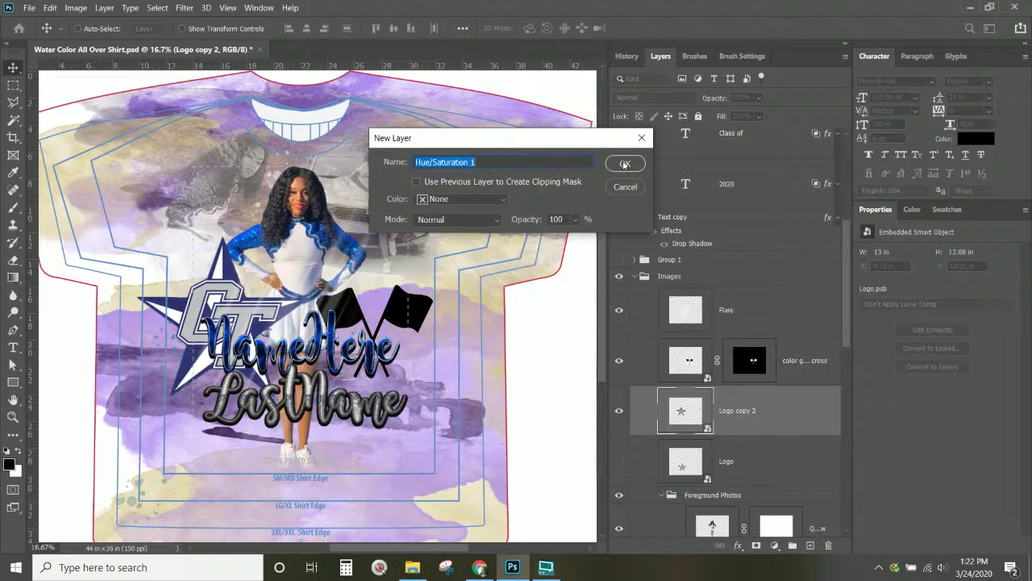
left_click(487, 184)
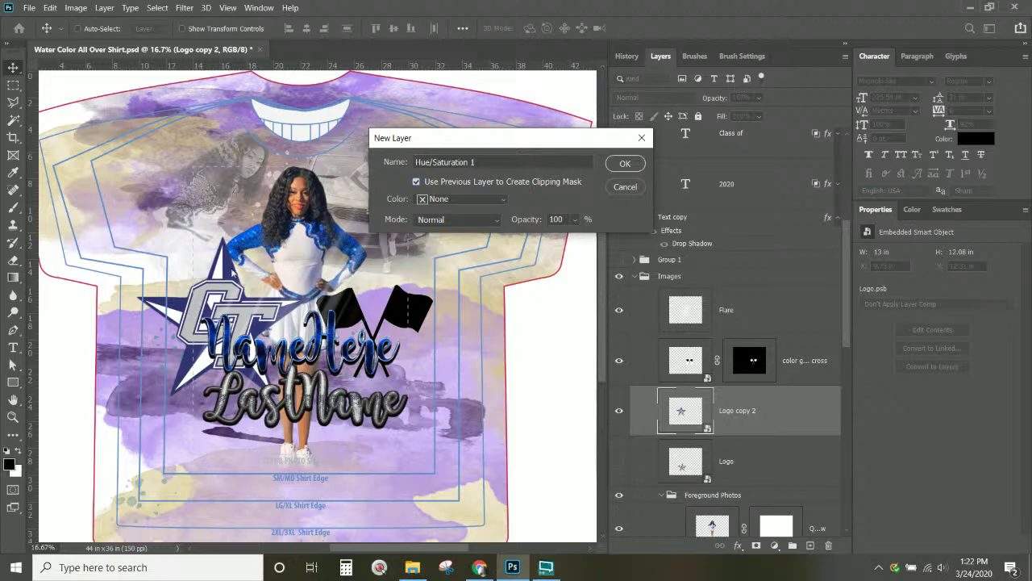
left_click(621, 162)
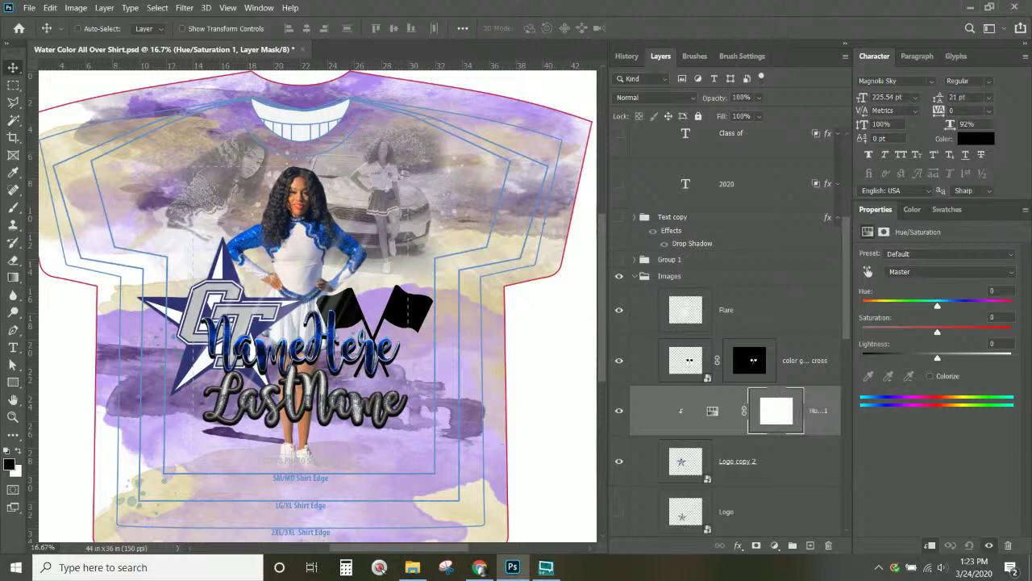
- Target the star's Blues in the clipped Hue/Saturation layer and set hue -14, saturation +57 and lightness +25
left_click(917, 272)
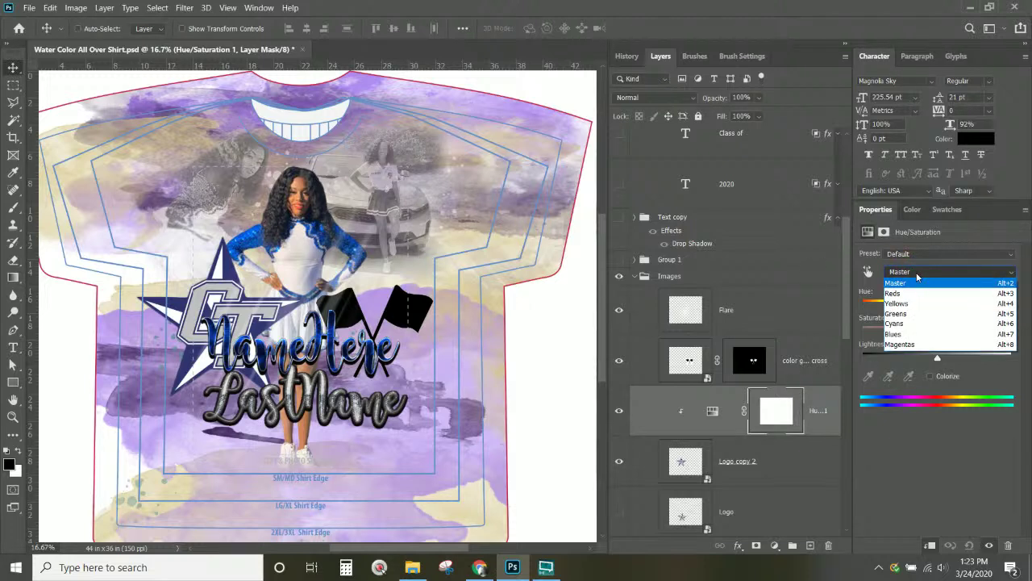
left_click(917, 282)
left_click(868, 272)
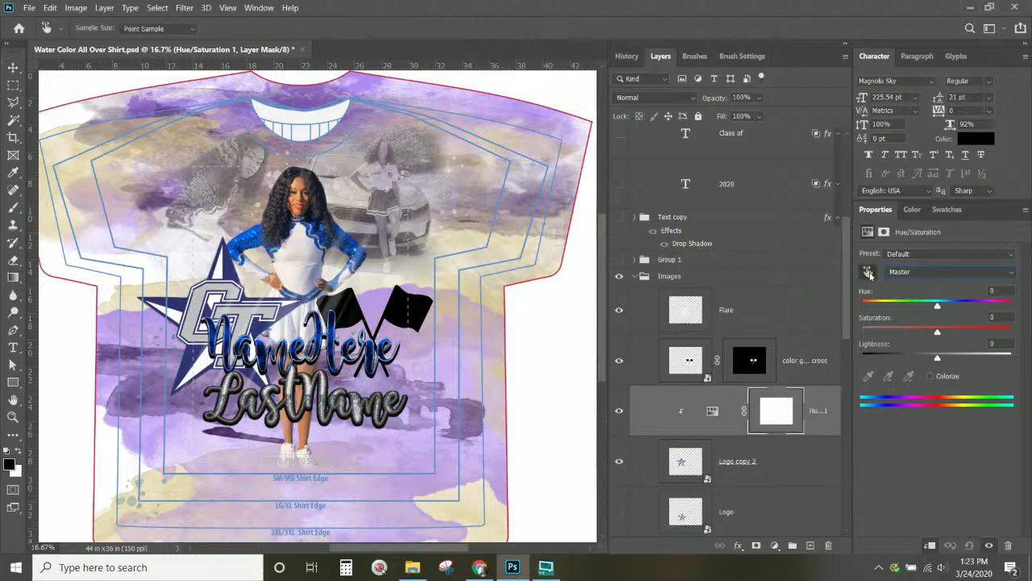
left_click(183, 303)
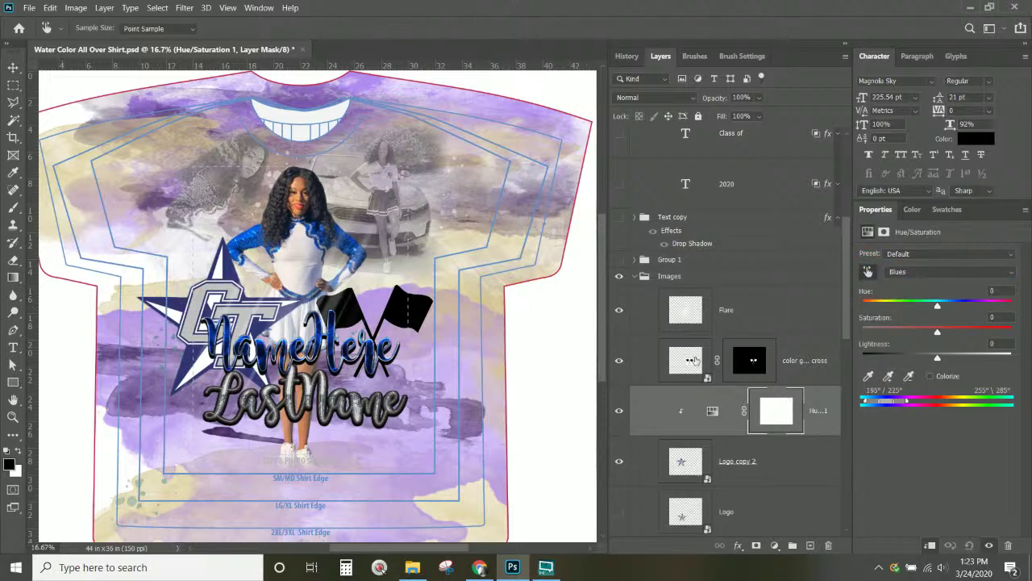
mouse_move(939, 309)
left_mouse_down()
mouse_move(958, 309)
mouse_move(929, 309)
mouse_move(963, 311)
mouse_move(941, 310)
left_mouse_up()
left_click_drag(924, 335, 959, 367)
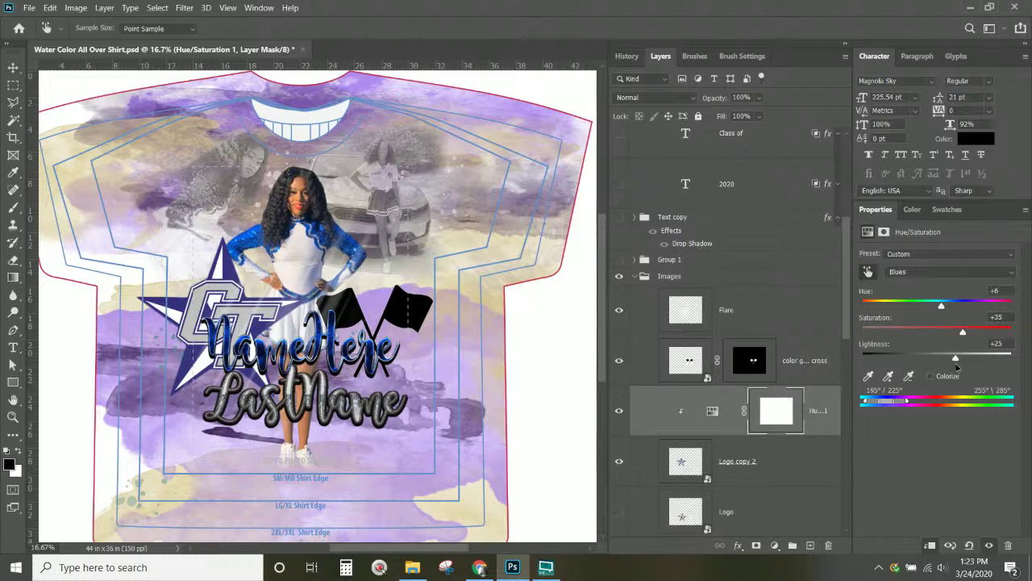
left_click_drag(945, 308, 979, 336)
left_click_drag(936, 306, 929, 306)
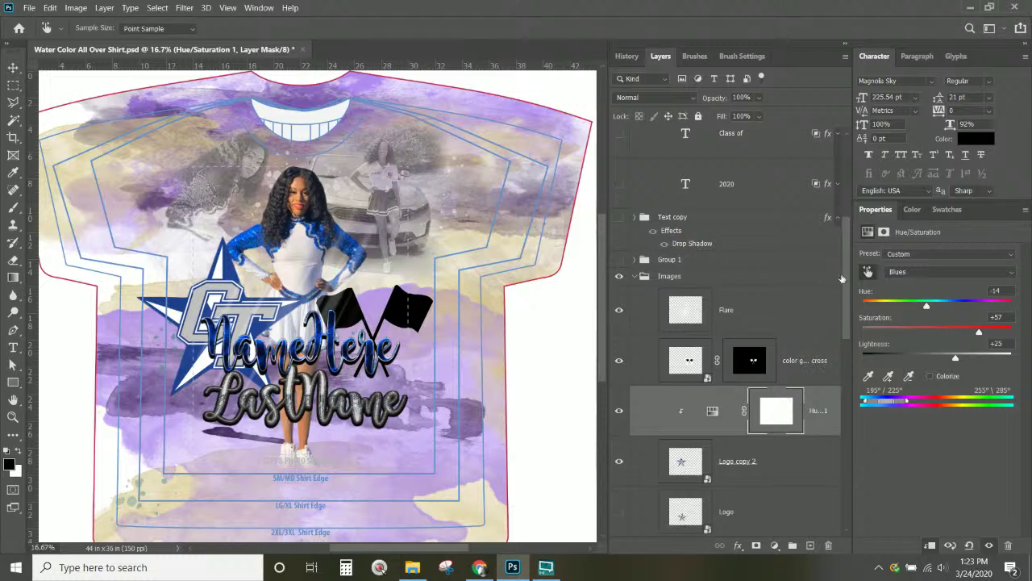
- Compare the logo with and without the clipped Hue/Saturation layer and leave that adjustment hidden
left_click(712, 411)
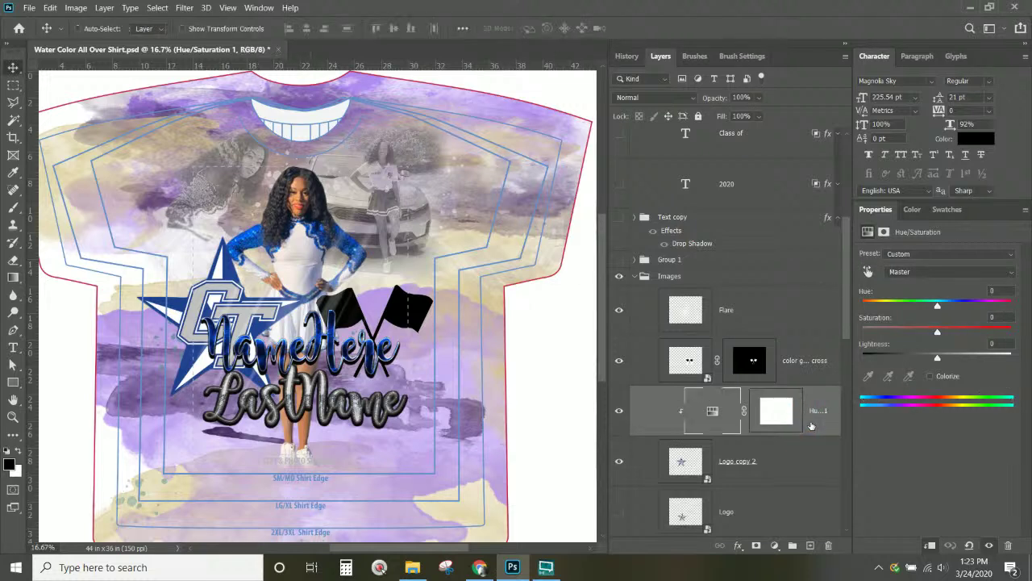
left_click(619, 412)
left_click(620, 413)
left_click(621, 414)
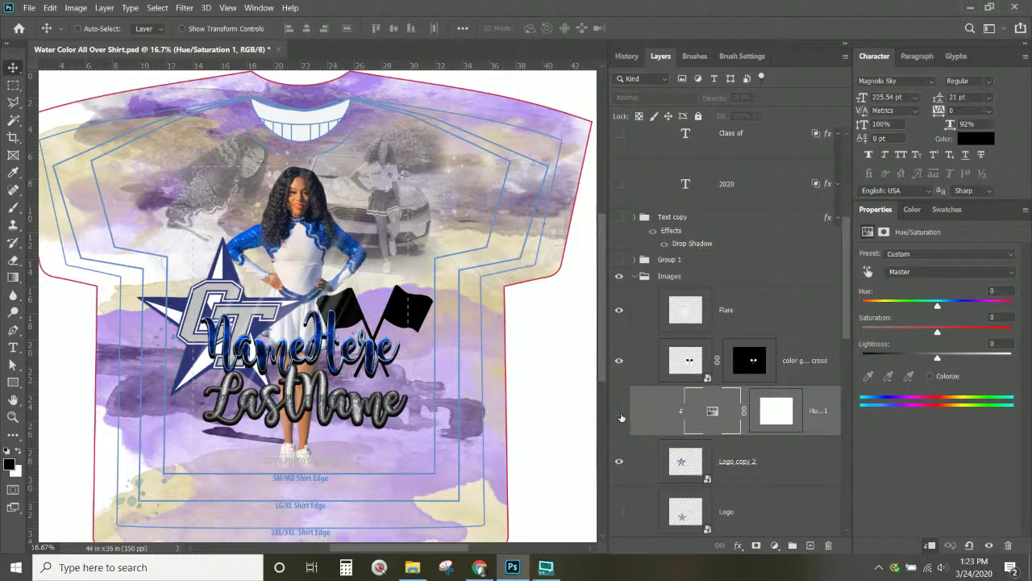
- Hide the Hue/Saturation layer inside the Logo copy 2 smart object, then save and close Logo.psb
left_click(802, 466)
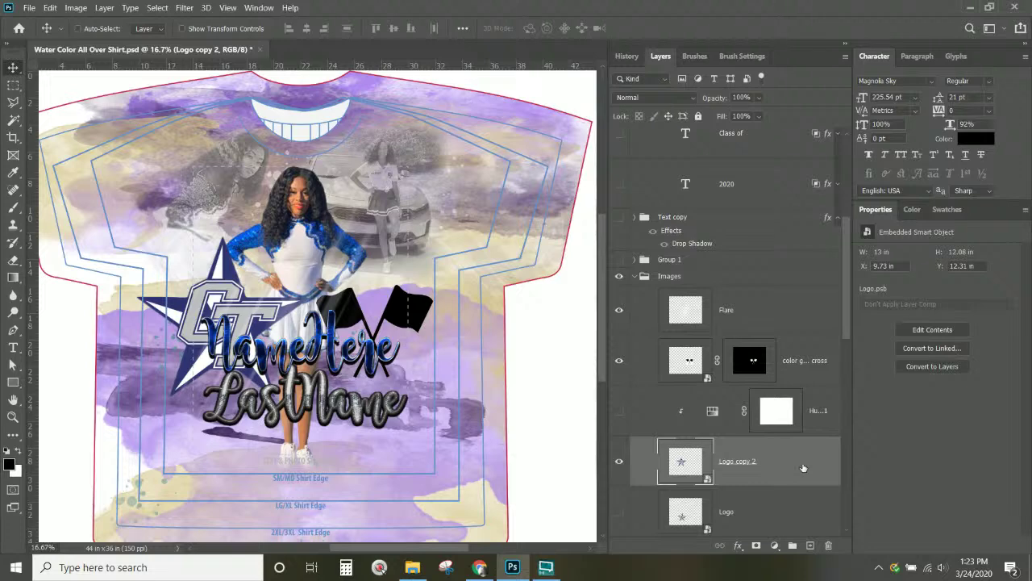
double_click(685, 464)
left_click(619, 155)
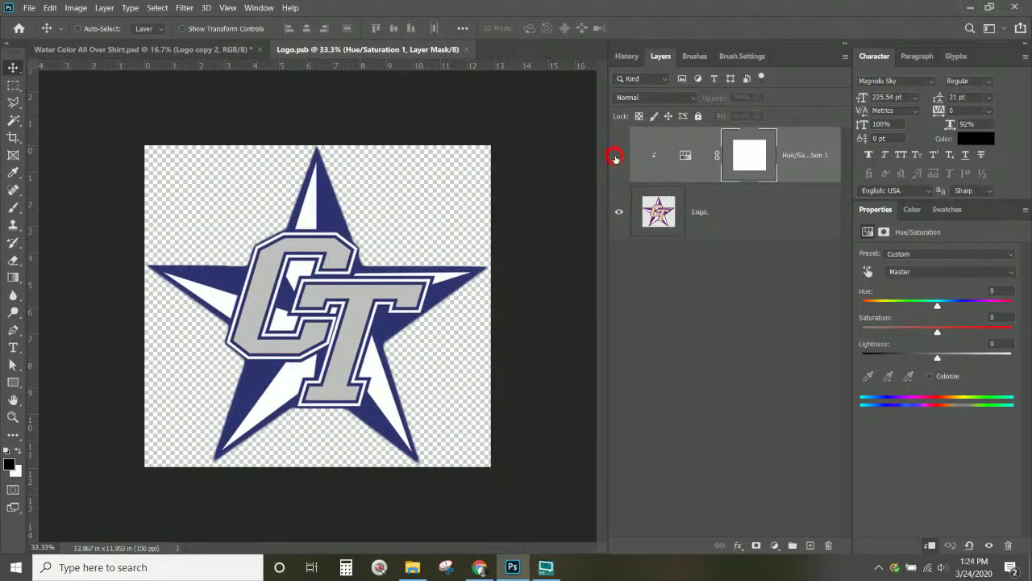
left_click(472, 49)
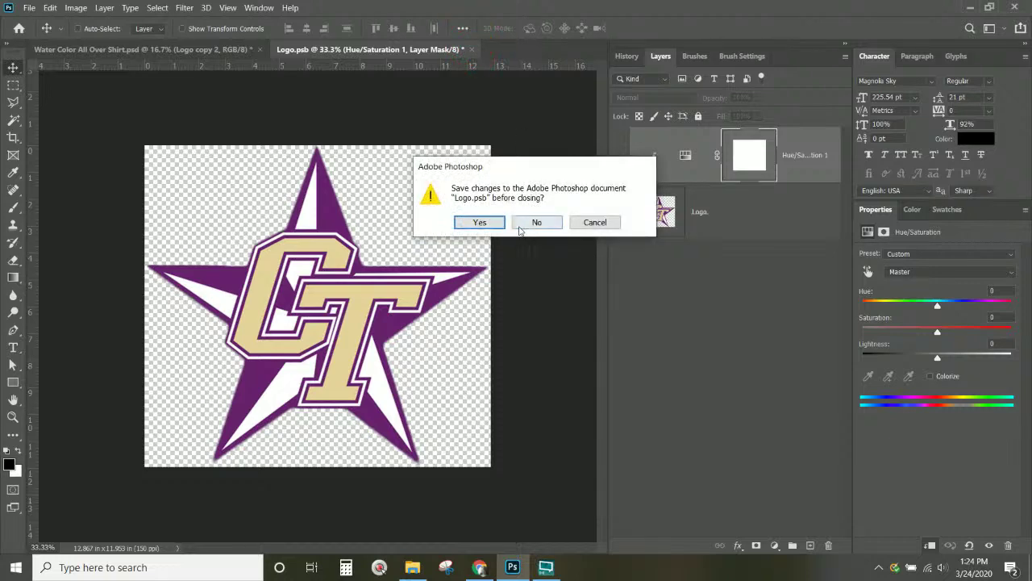
left_click(480, 222)
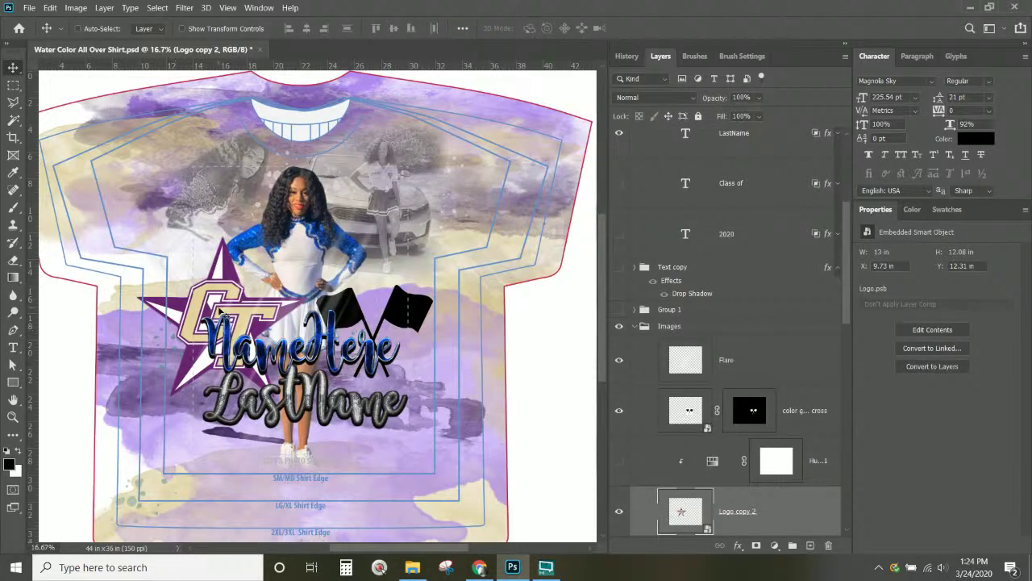
- Add a Solid Color fill layer clipped to Logo copy 2, using blue #025ae1 sampled from the cheerleader's sleeve
scroll(707, 474, "down", 1)
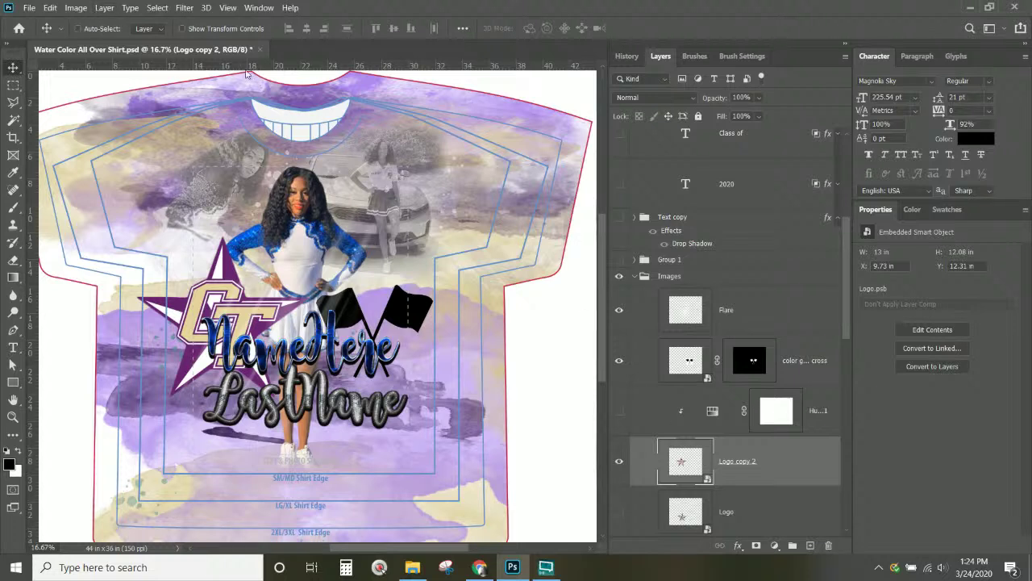
left_click(102, 9)
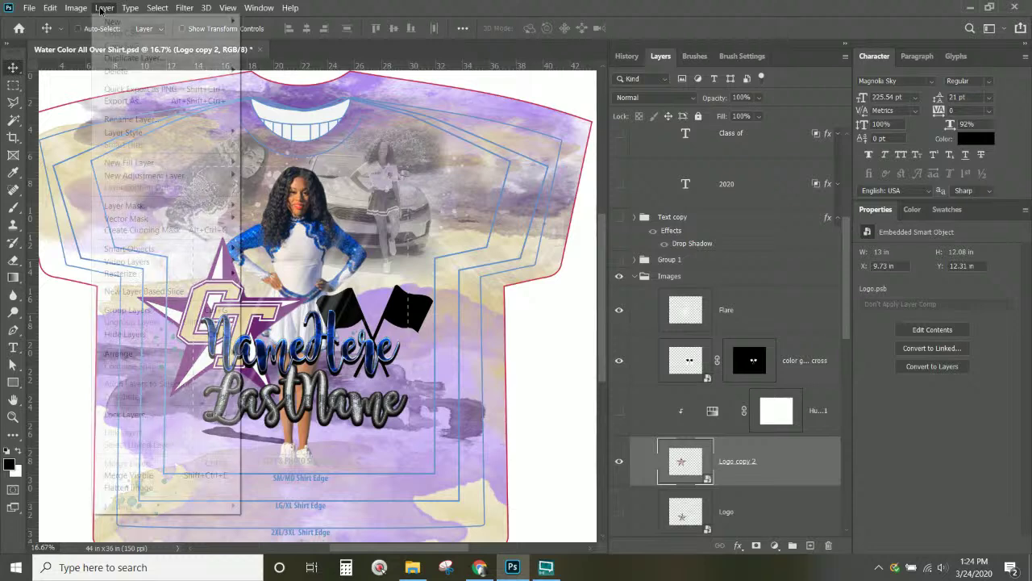
mouse_move(188, 163)
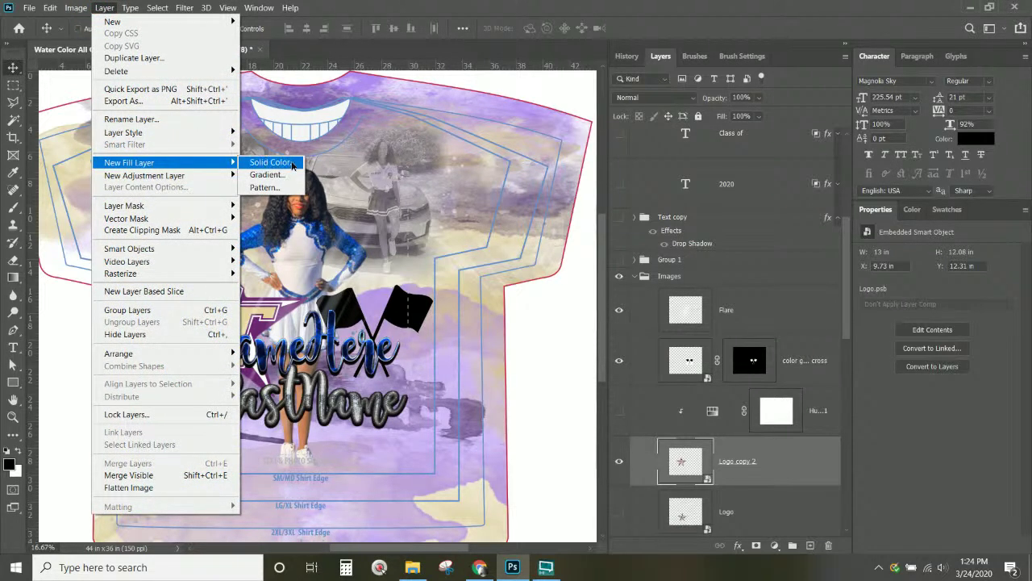
left_click(292, 164)
left_click(625, 163)
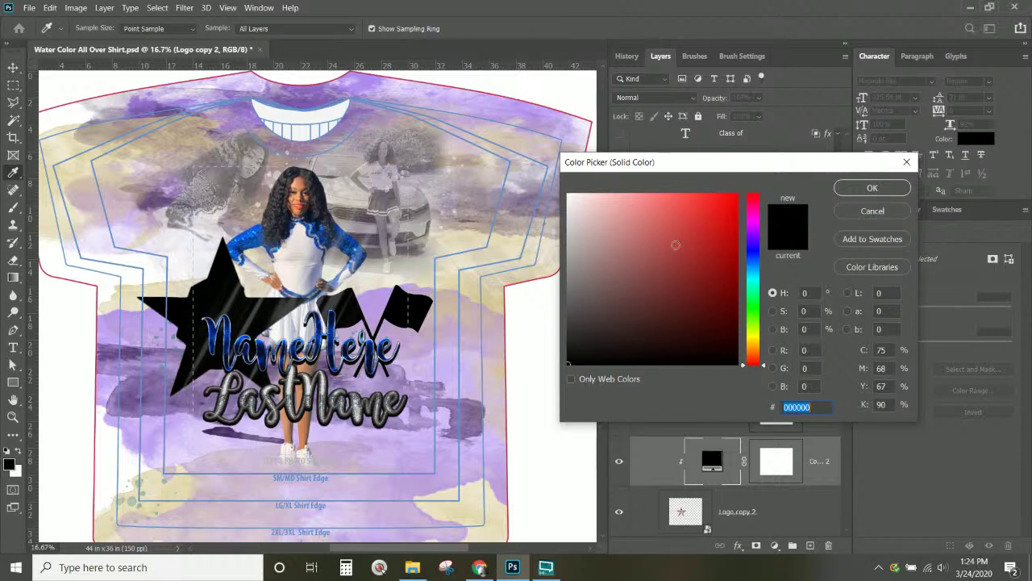
left_click_drag(239, 229, 247, 229)
left_click(248, 232)
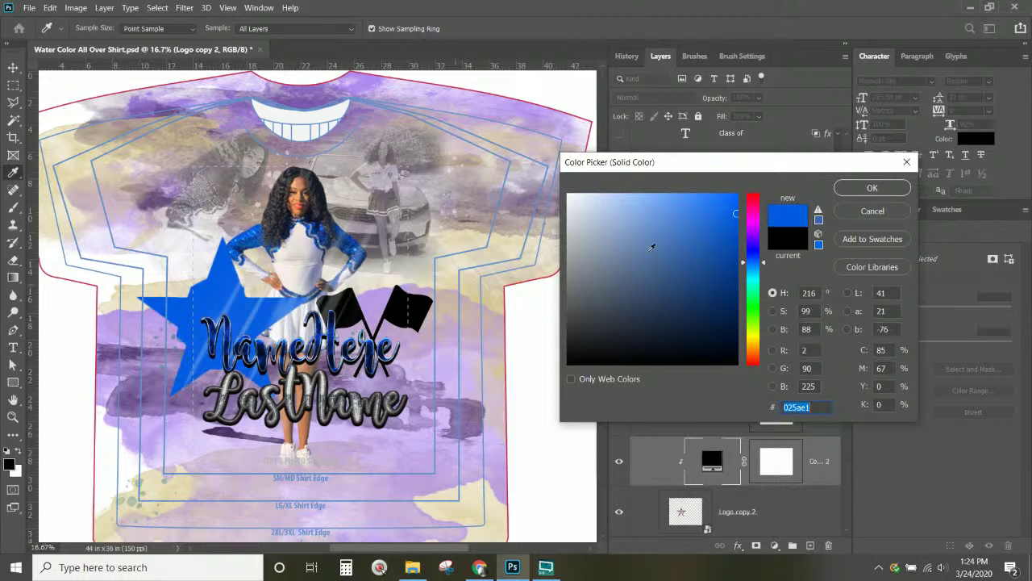
left_click(872, 188)
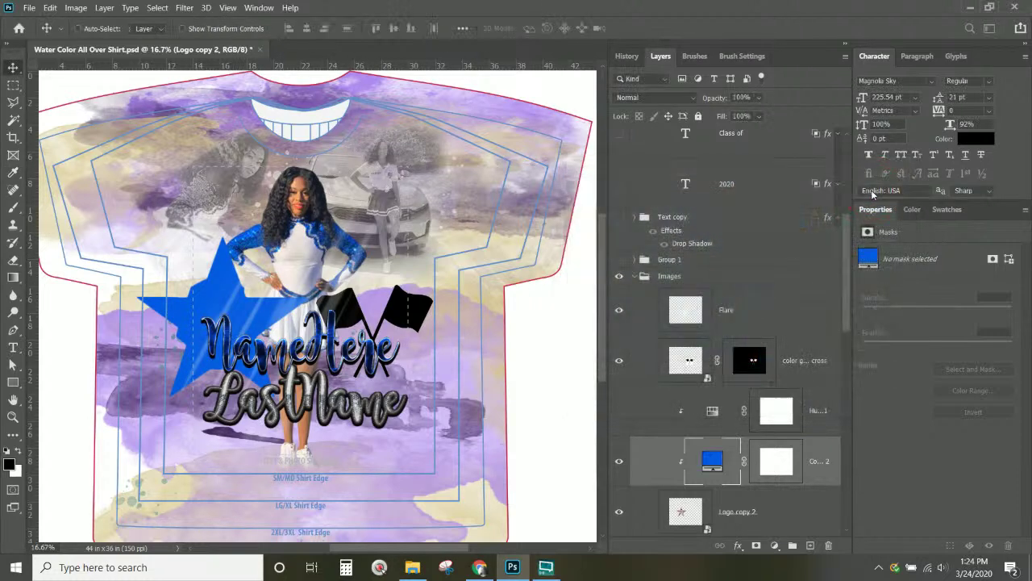
- Try the darkening blend modes on the blue fill layer, and set its blend mode to Color
scroll(720, 413, "down", 2)
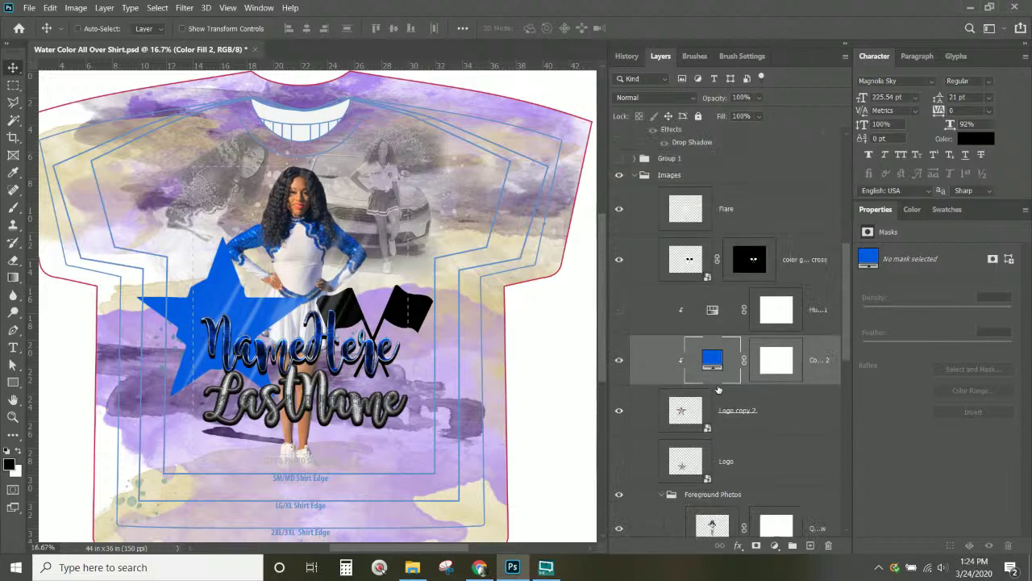
left_click(663, 99)
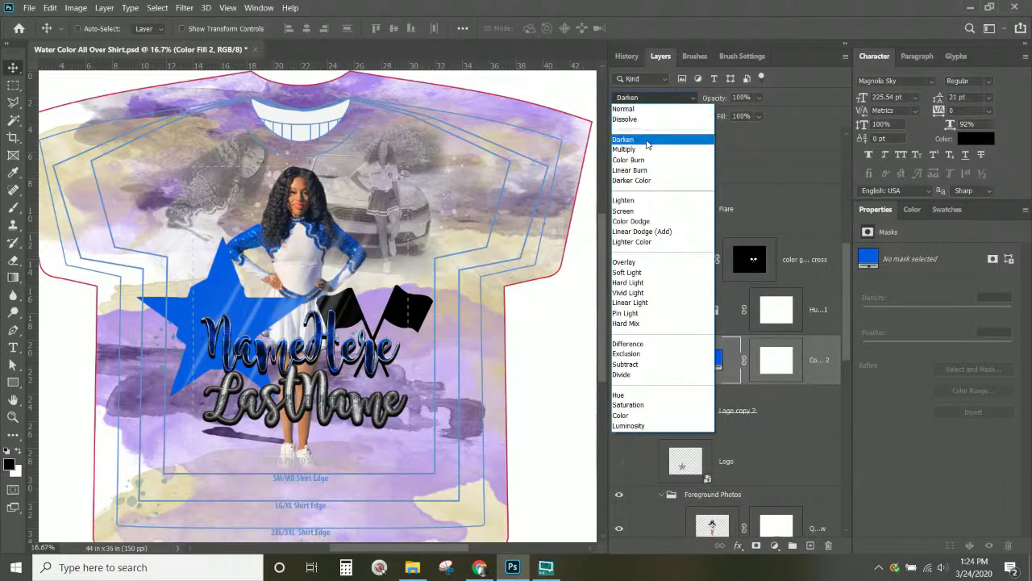
left_click(646, 142)
key("Down")
key("Down")
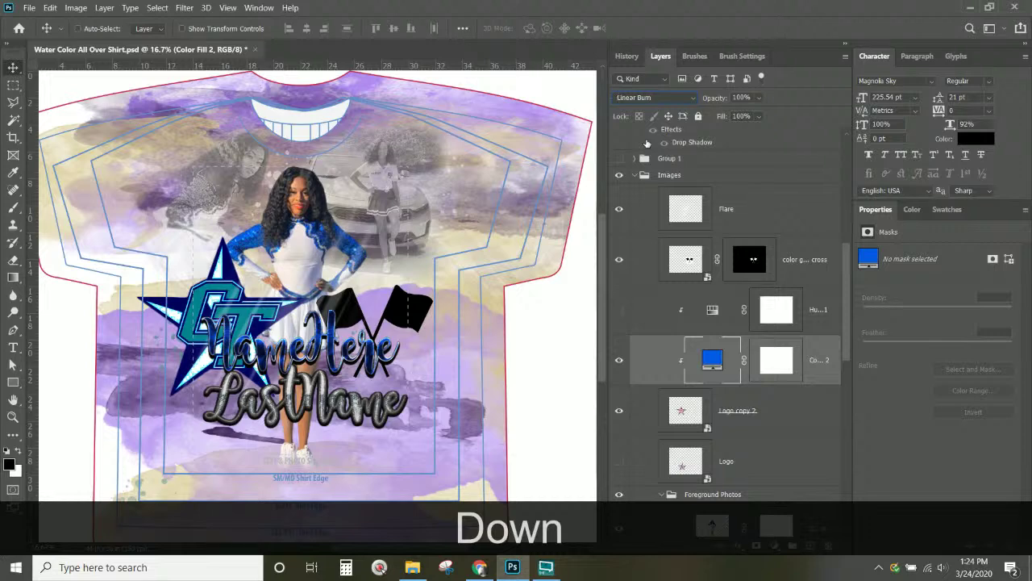
key("Down")
left_click(628, 103)
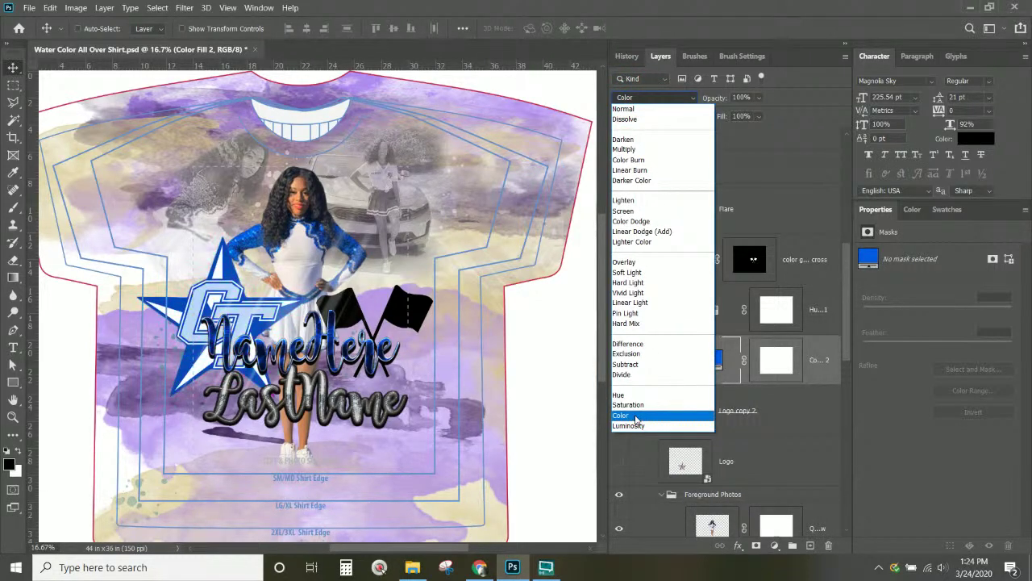
left_click(636, 415)
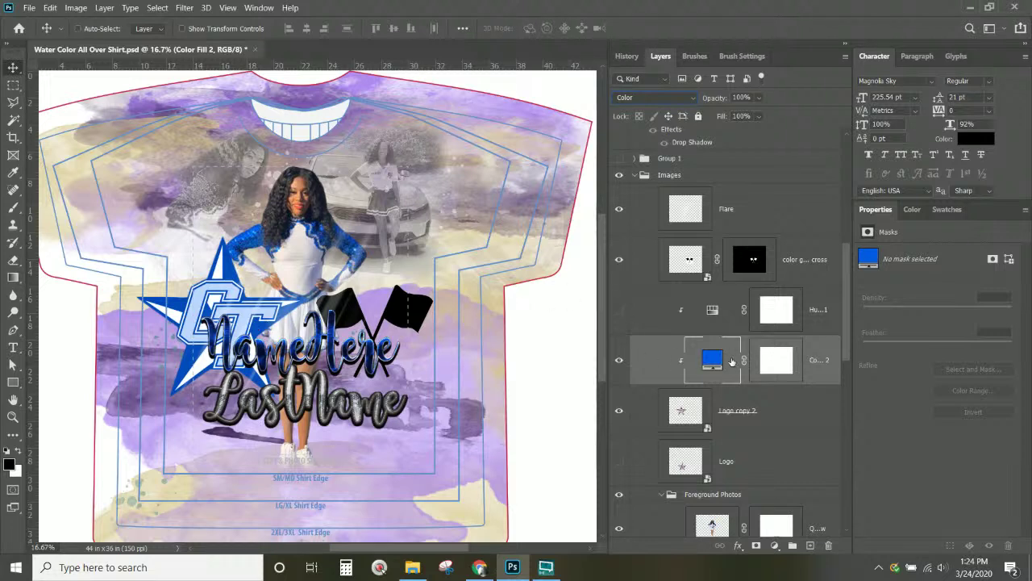
- Select the inner fill of both logo letters on the Logo copy 2 layer with the Magic Wand
left_click(695, 415)
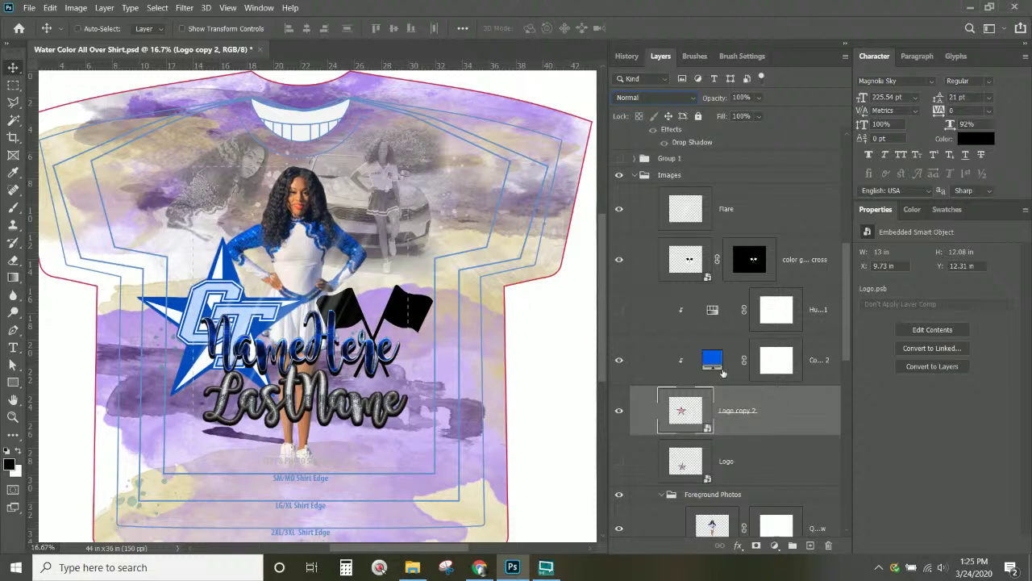
left_click(782, 369)
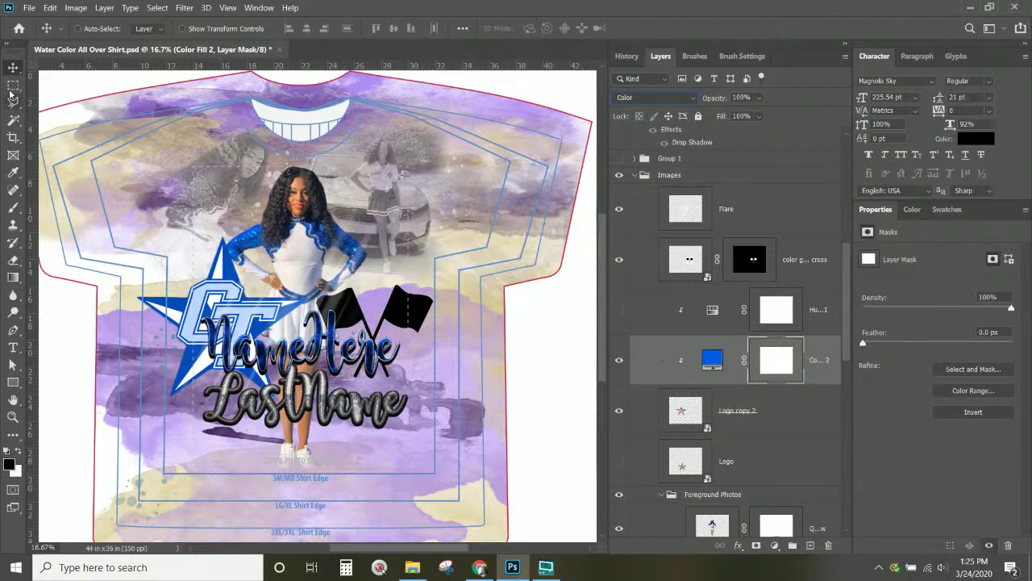
left_click(13, 120)
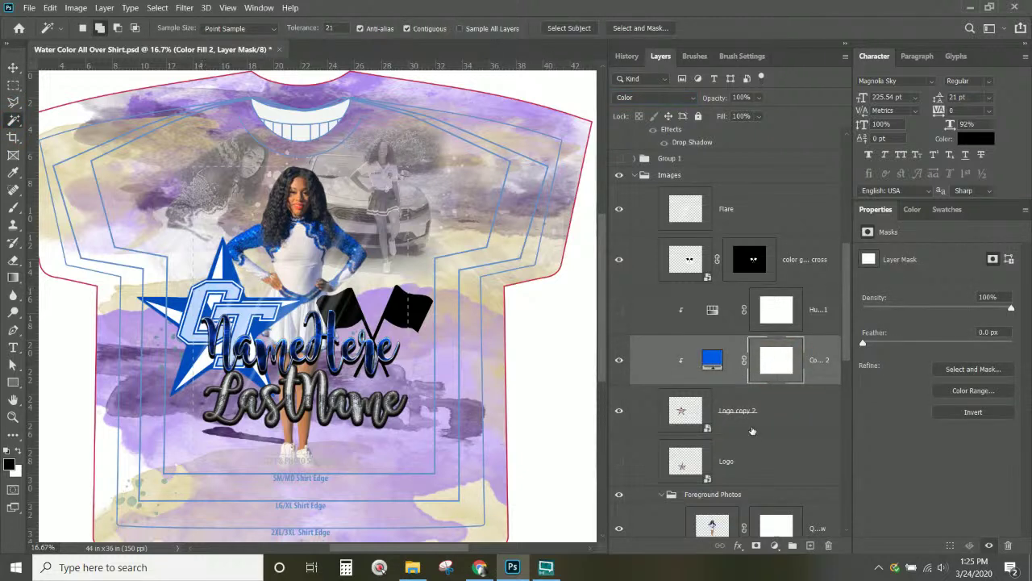
left_click(684, 413)
left_click(219, 289)
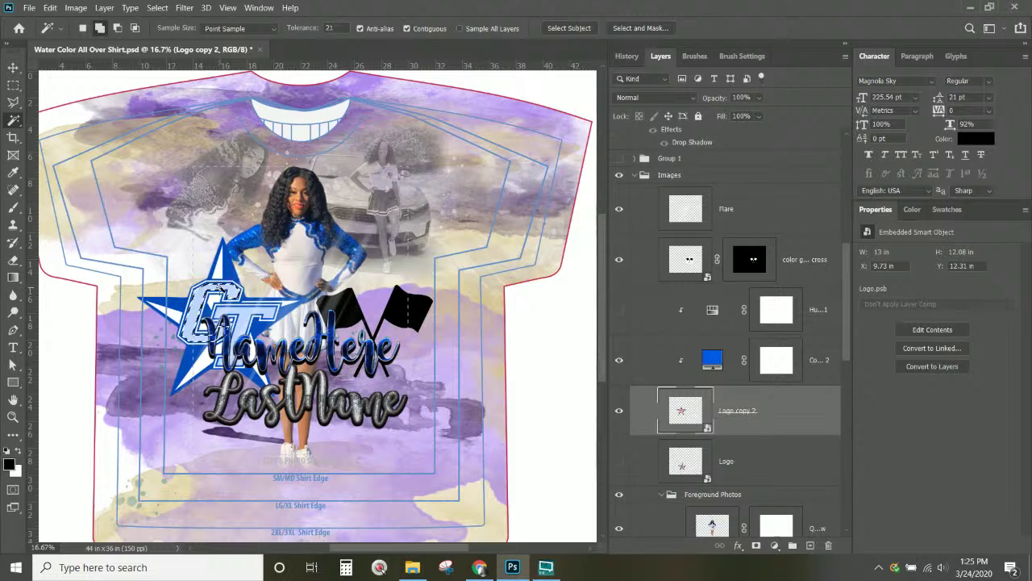
left_click(242, 316, "shift")
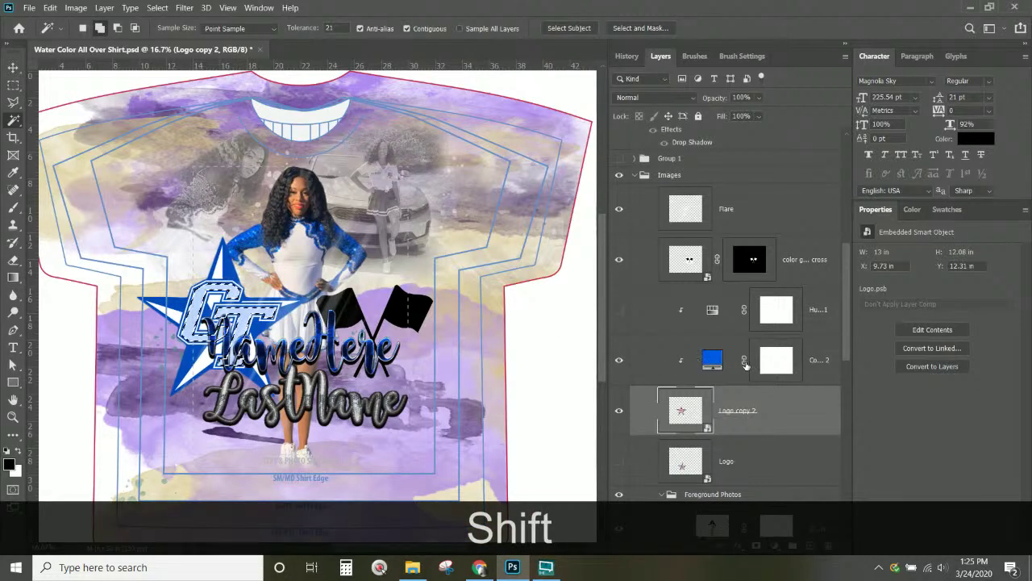
- Brush black over the selected letters on the blue fill layer's mask to remove the blue from them
left_click(771, 367)
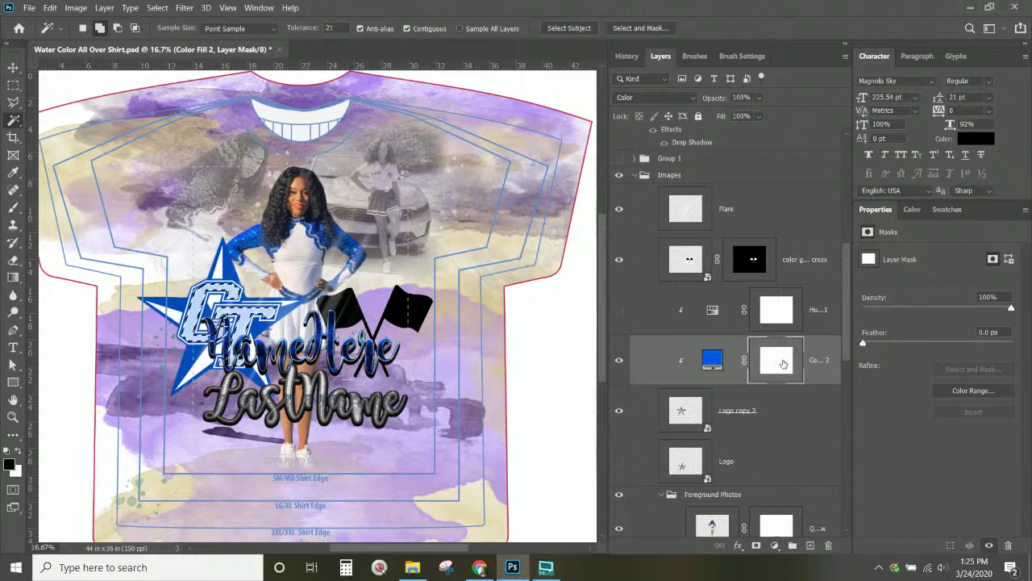
left_click(16, 207)
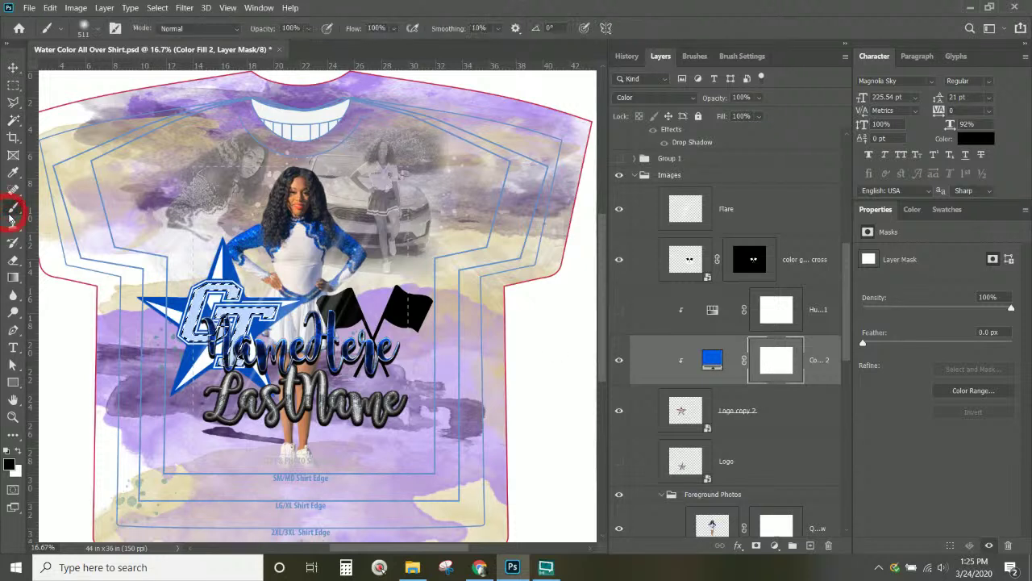
mouse_move(242, 279)
left_mouse_down()
mouse_move(208, 290)
mouse_move(192, 326)
mouse_move(230, 355)
mouse_move(302, 324)
mouse_move(266, 318)
mouse_move(208, 270)
mouse_move(250, 451)
left_mouse_up()
mouse_move(304, 347)
left_mouse_down()
mouse_move(264, 331)
mouse_move(268, 318)
left_mouse_up()
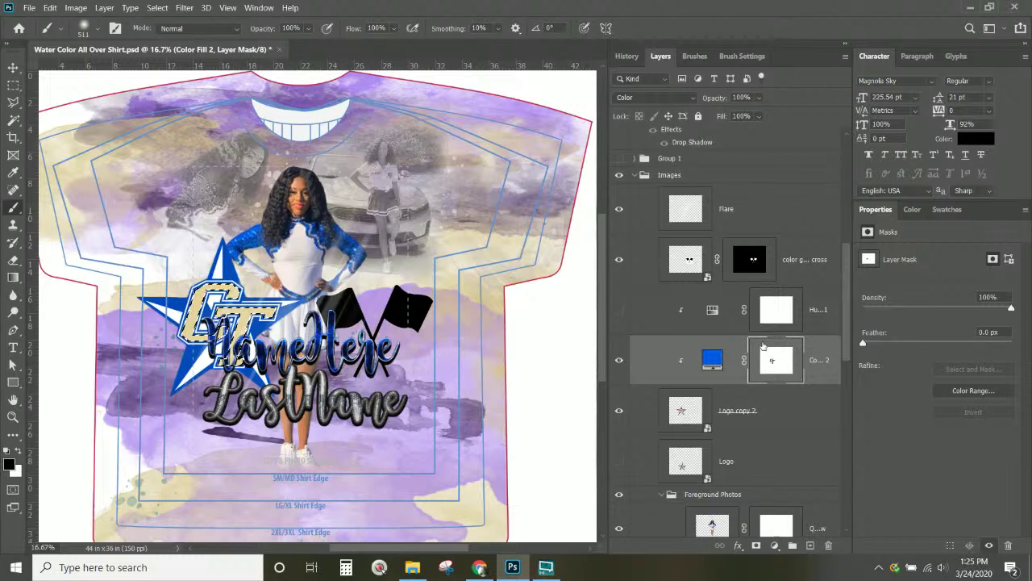
- Add a light gray Solid Color fill layer, clipped to the logo and masked to the selected letters
left_click(76, 7)
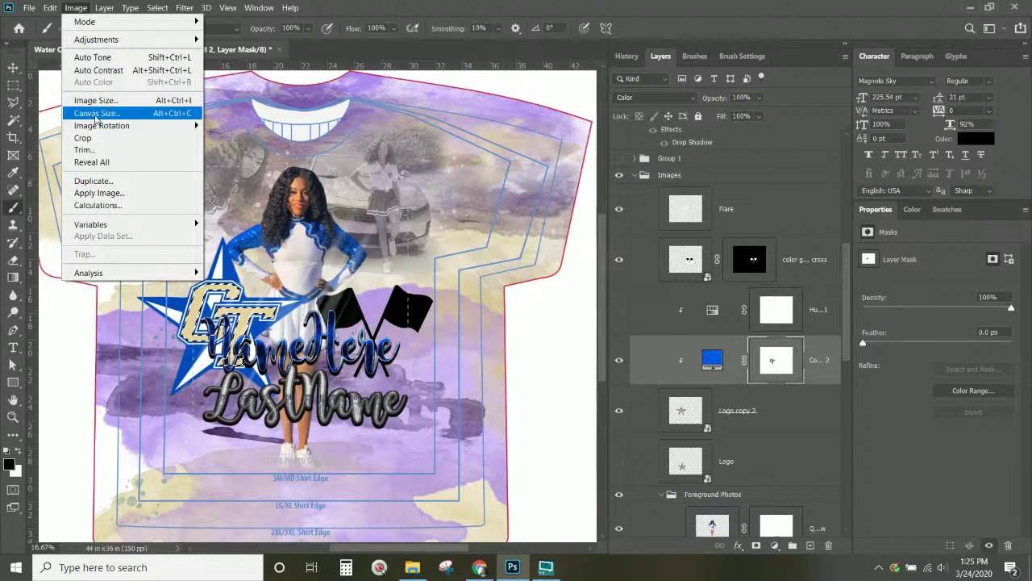
mouse_move(104, 7)
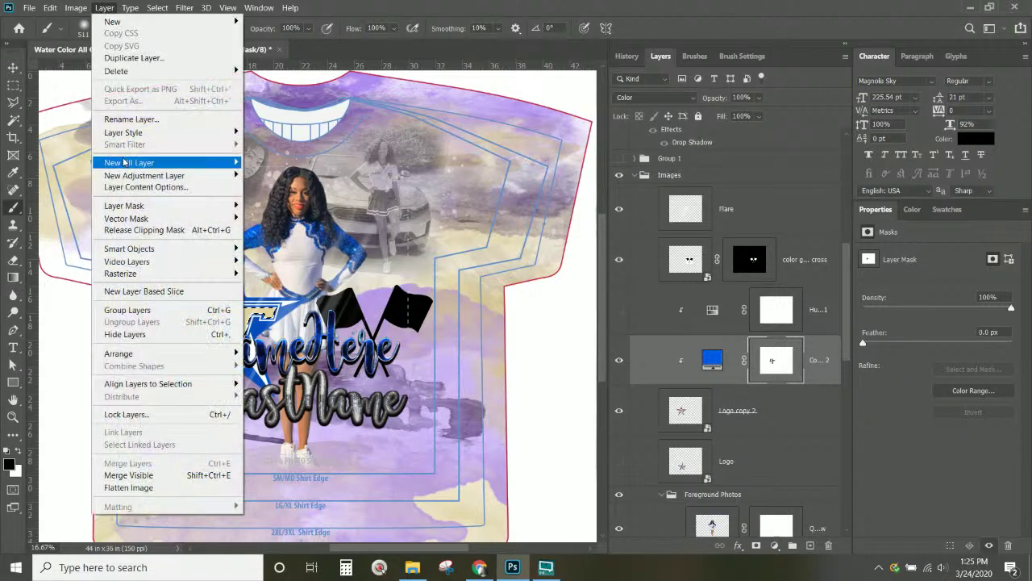
mouse_move(154, 176)
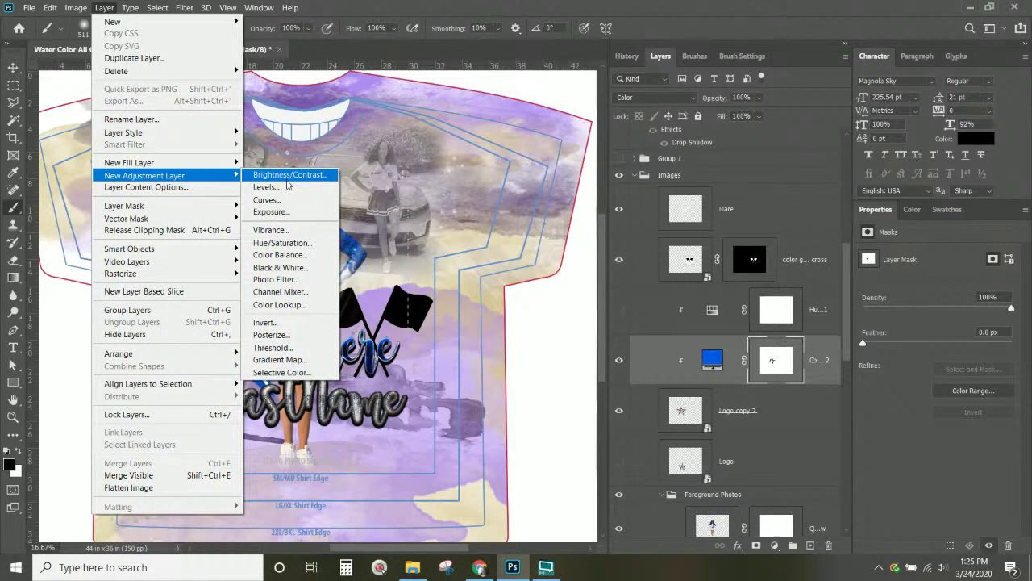
left_click(181, 165)
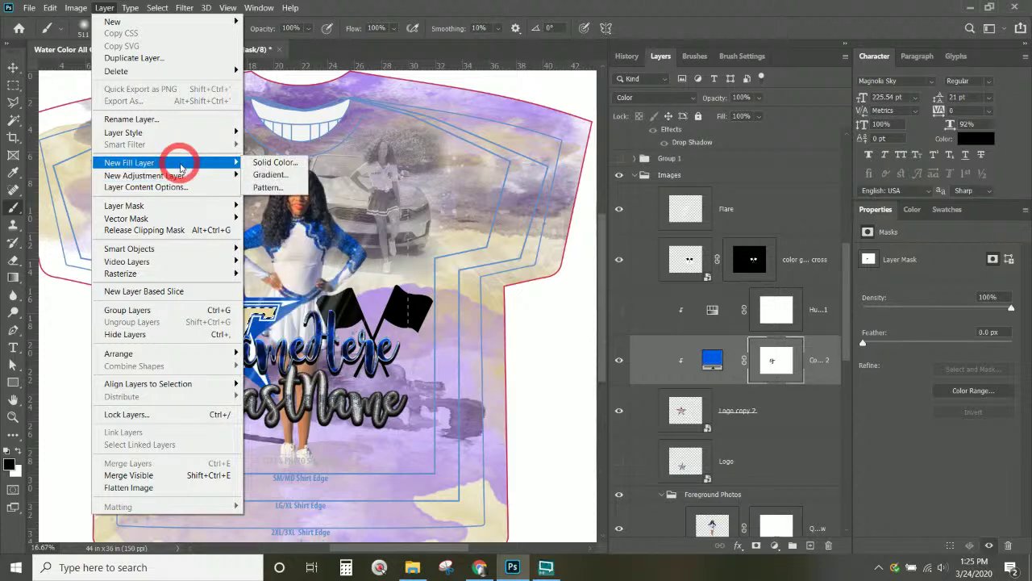
left_click(274, 162)
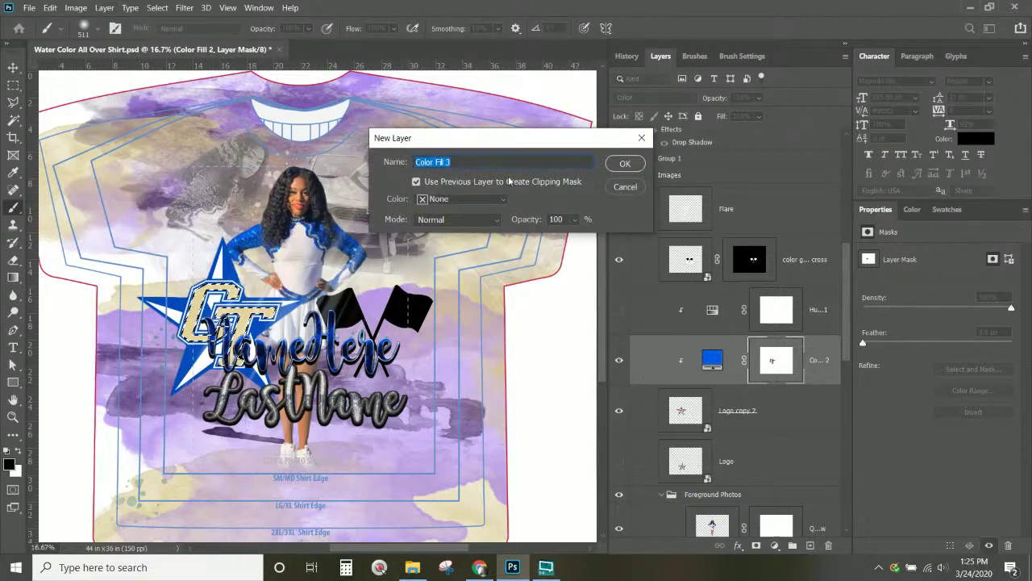
left_click(625, 163)
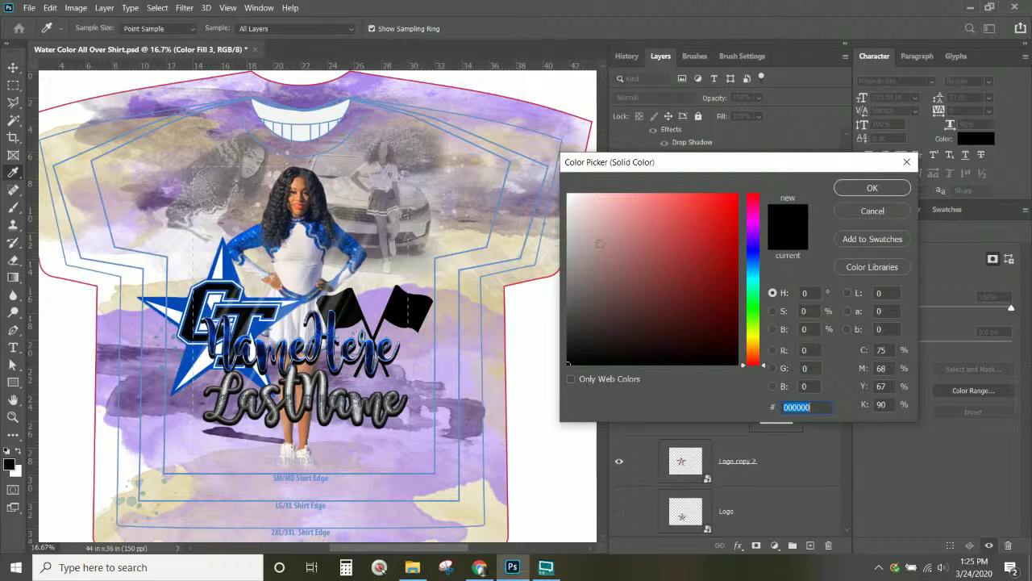
left_click(508, 230)
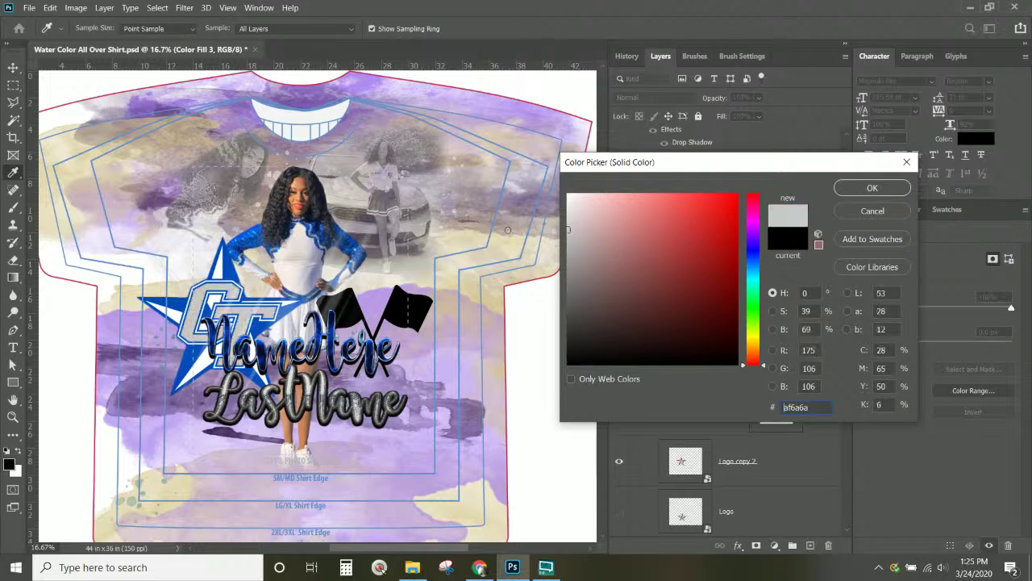
left_click(868, 188)
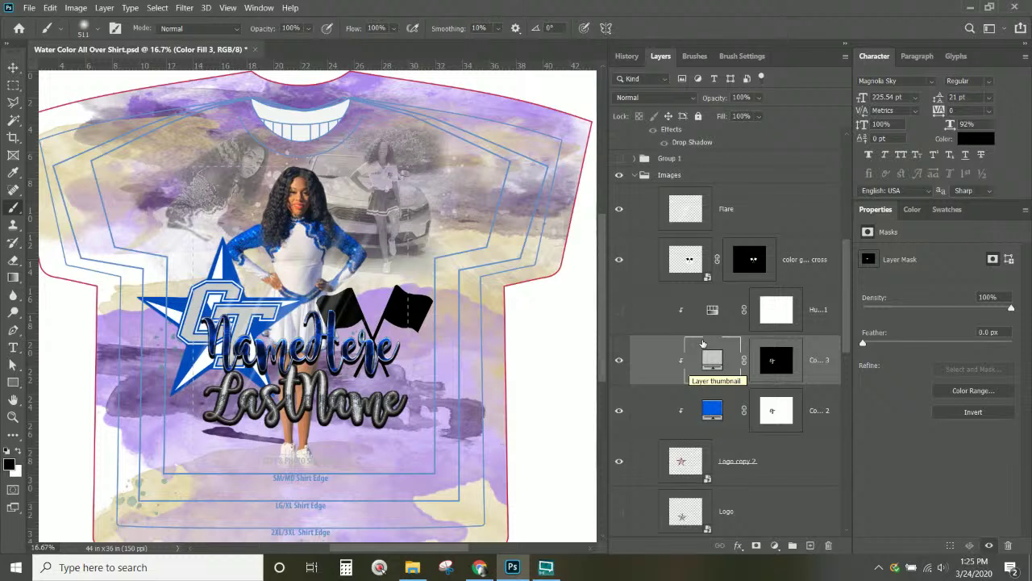
- Open the Color Overlay layer style for the color guard flags cross layer
left_click(832, 312)
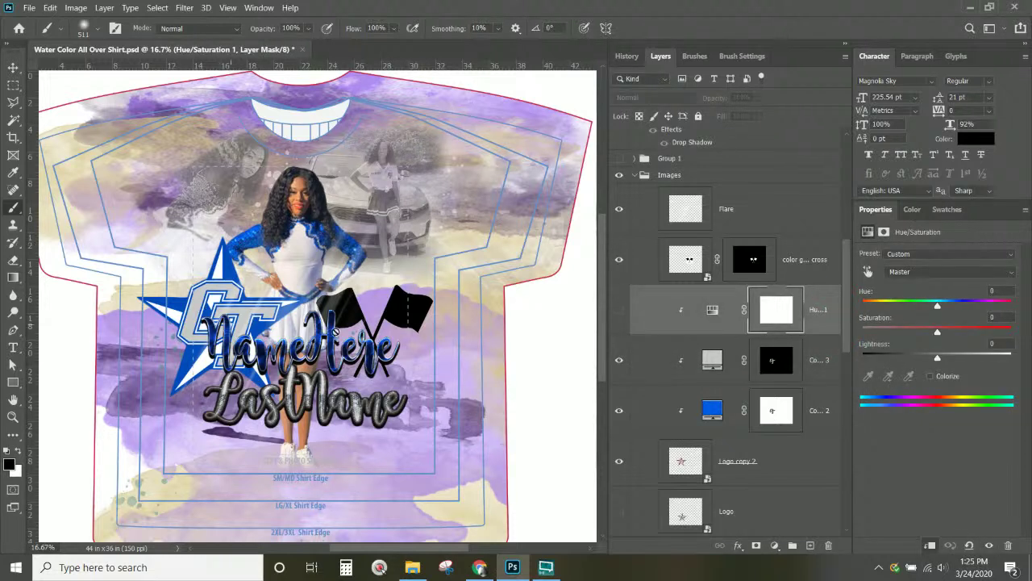
left_click(827, 270)
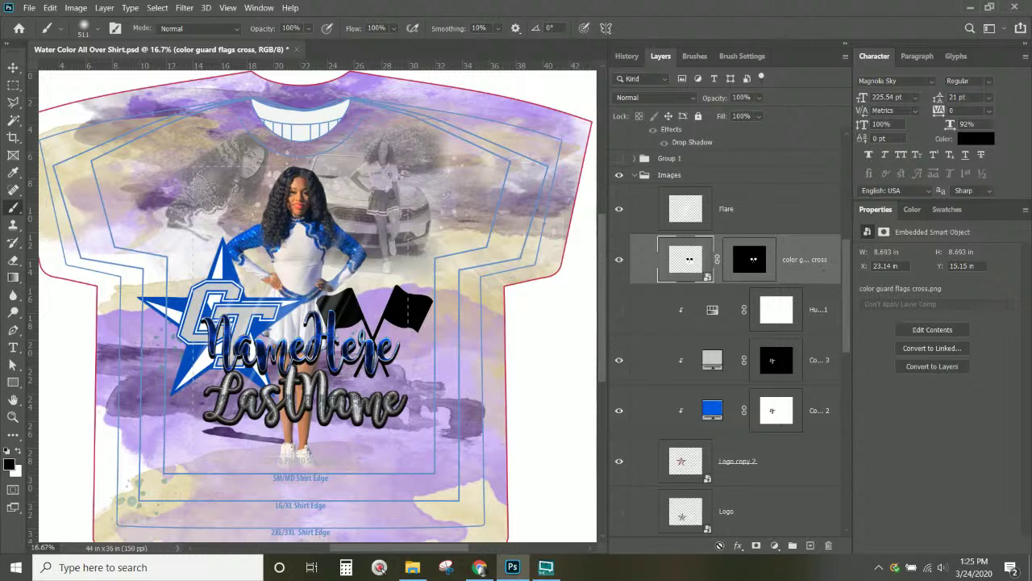
left_click(738, 545)
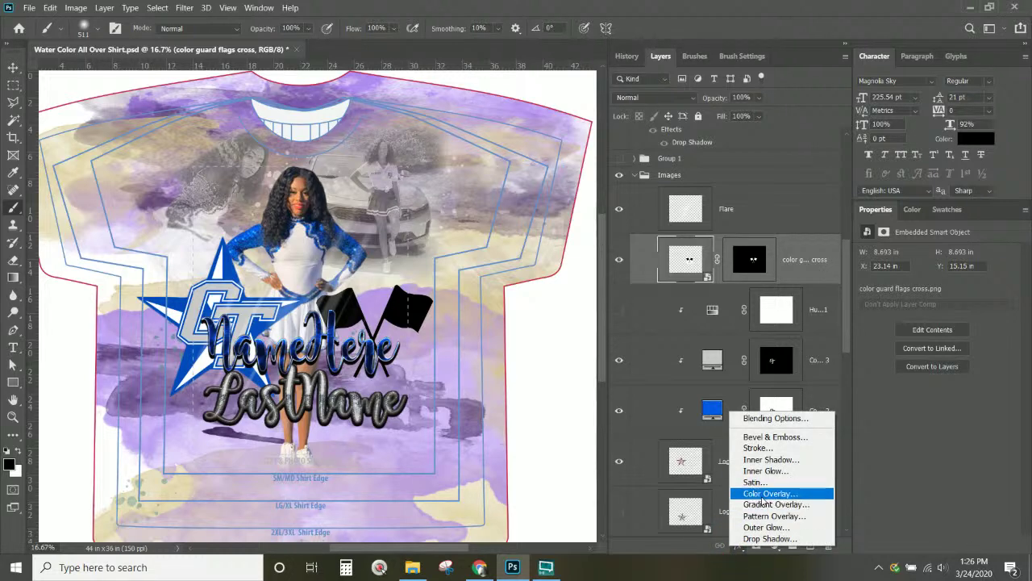
left_click(760, 492)
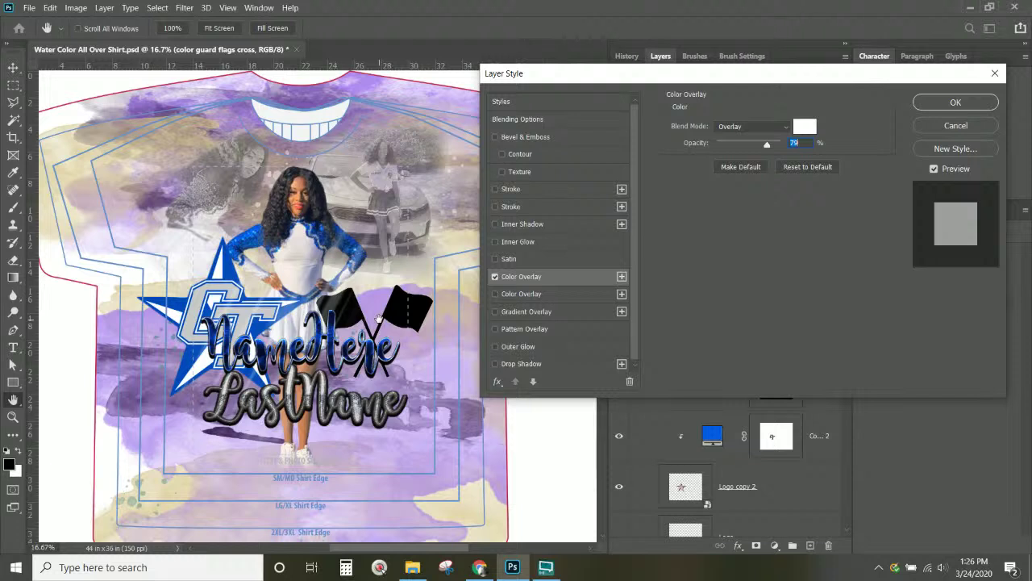
- Try the flags' white Color Overlay in Normal blend mode, and turn that overlay off
left_click(747, 130)
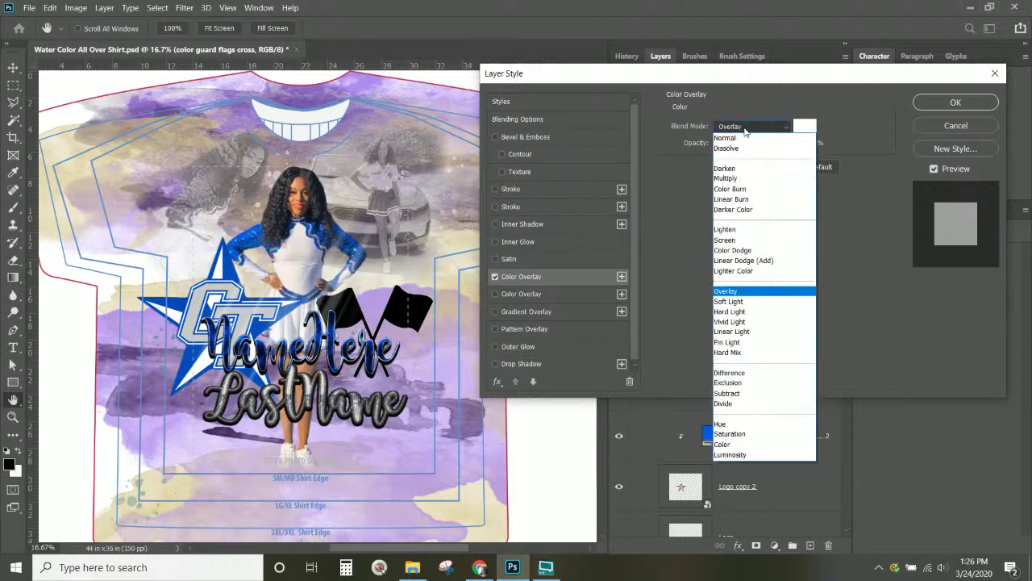
left_click(737, 142)
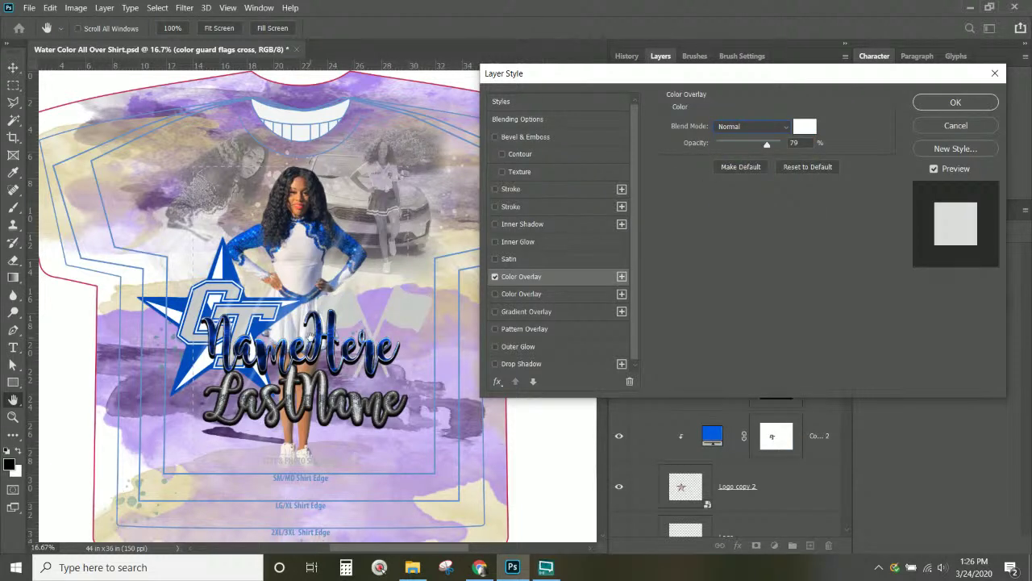
left_click(494, 277)
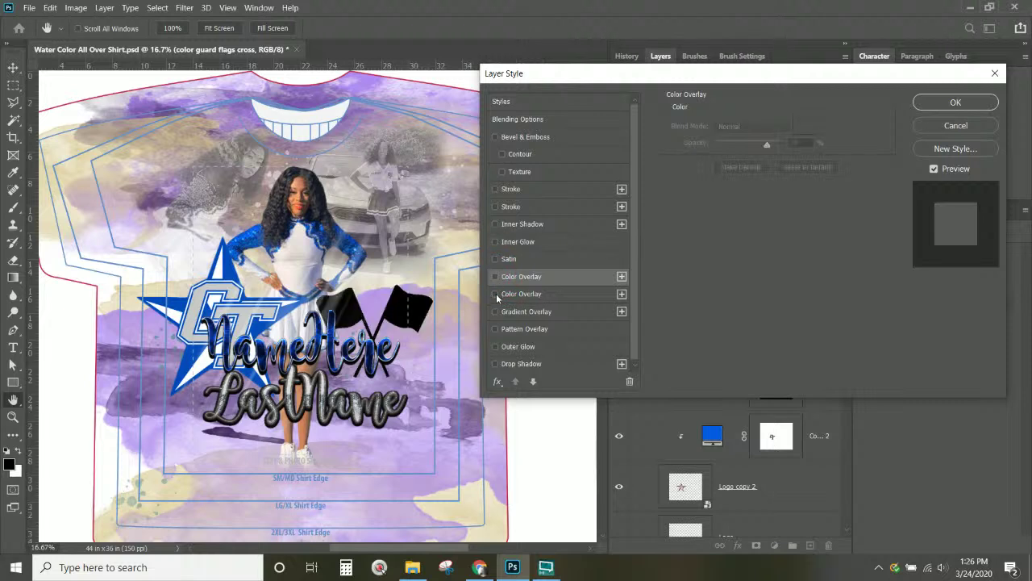
- Enable a Gradient Overlay on the color guard flags and set its blend mode to Normal
left_click(496, 311)
left_click(551, 315)
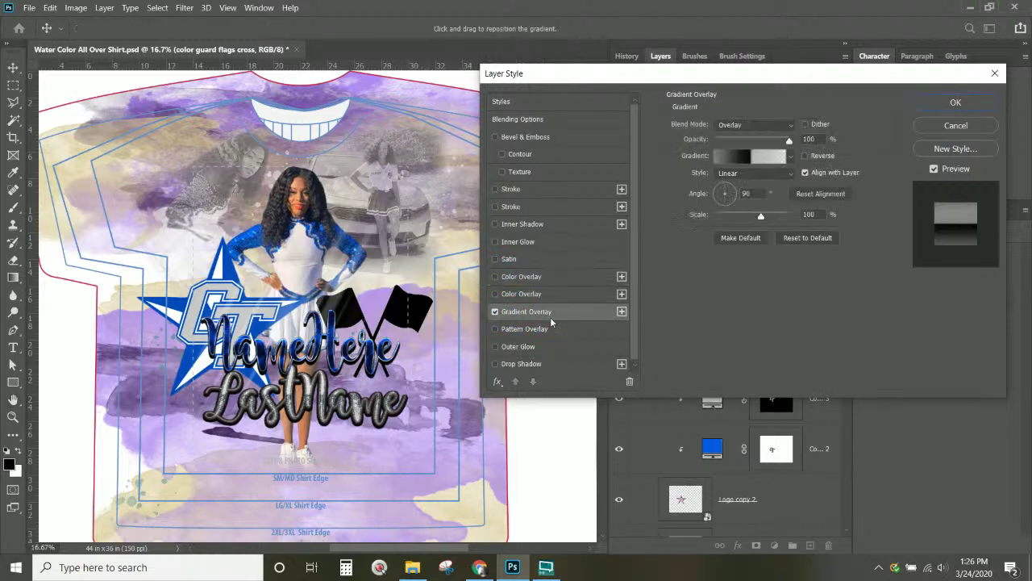
left_click(741, 127)
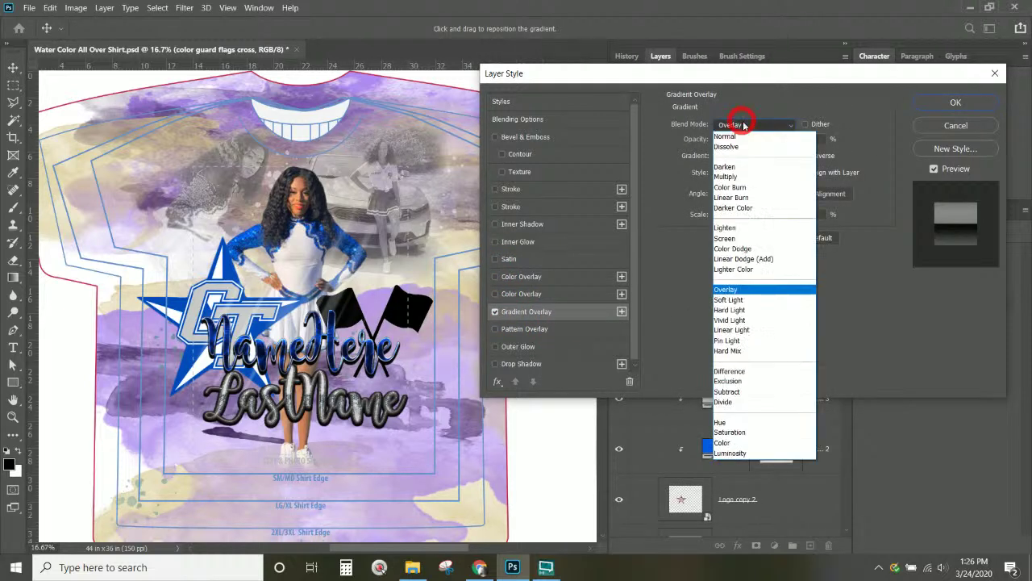
left_click(744, 137)
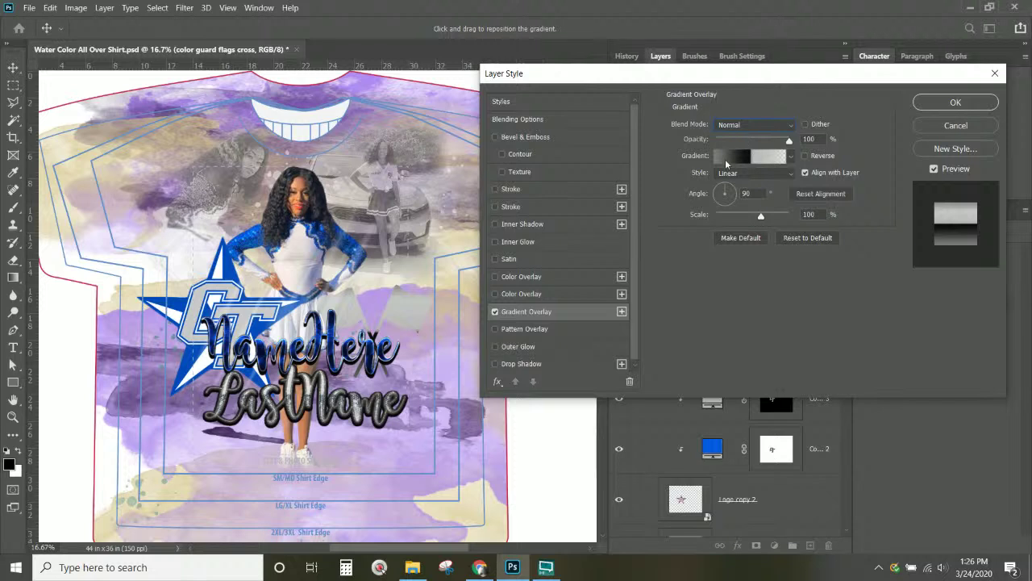
- Change the flags' overlay gradient to the blue-to-white preset
left_click(746, 156)
scroll(770, 184, "down", 3)
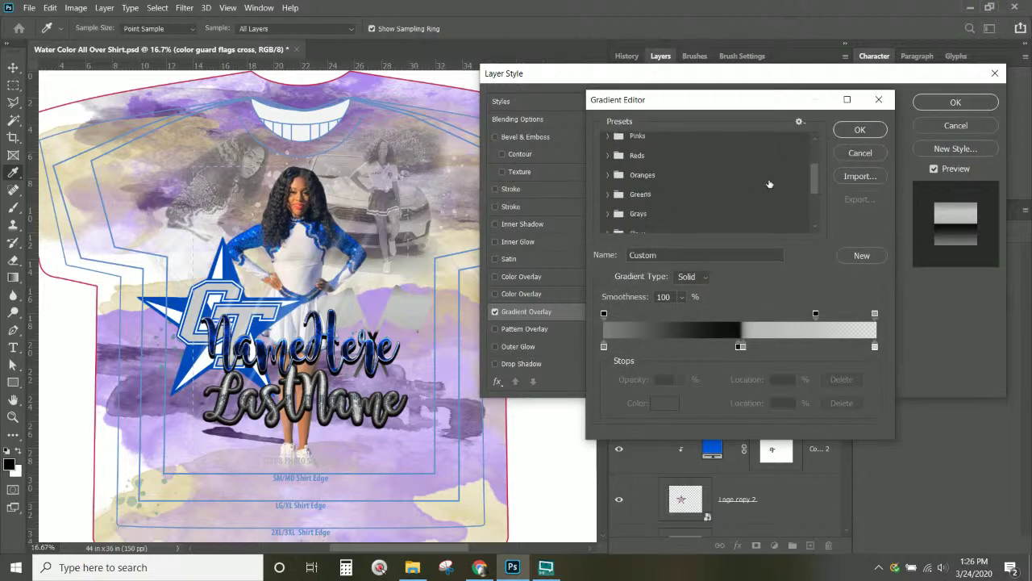
scroll(769, 184, "down", 5)
left_click(633, 223)
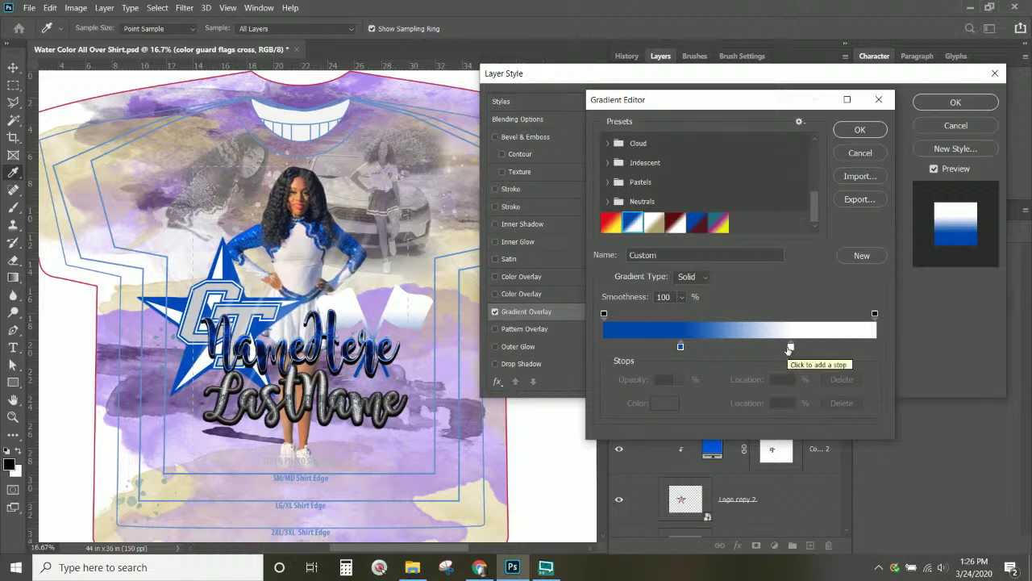
left_click(859, 129)
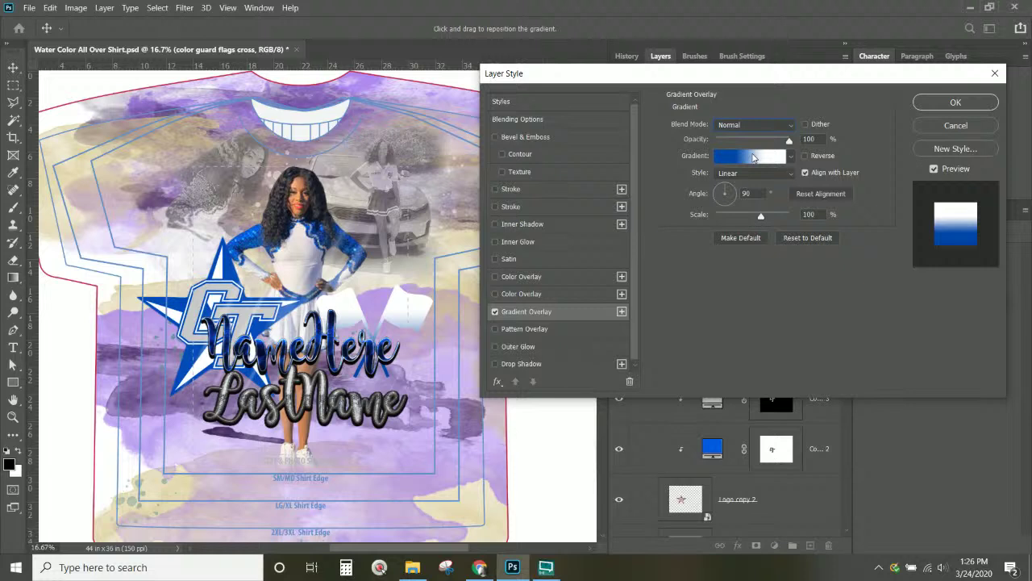
- Reverse the flags' gradient direction, add a drop shadow with its default settings, and apply the layer style
left_click(804, 156)
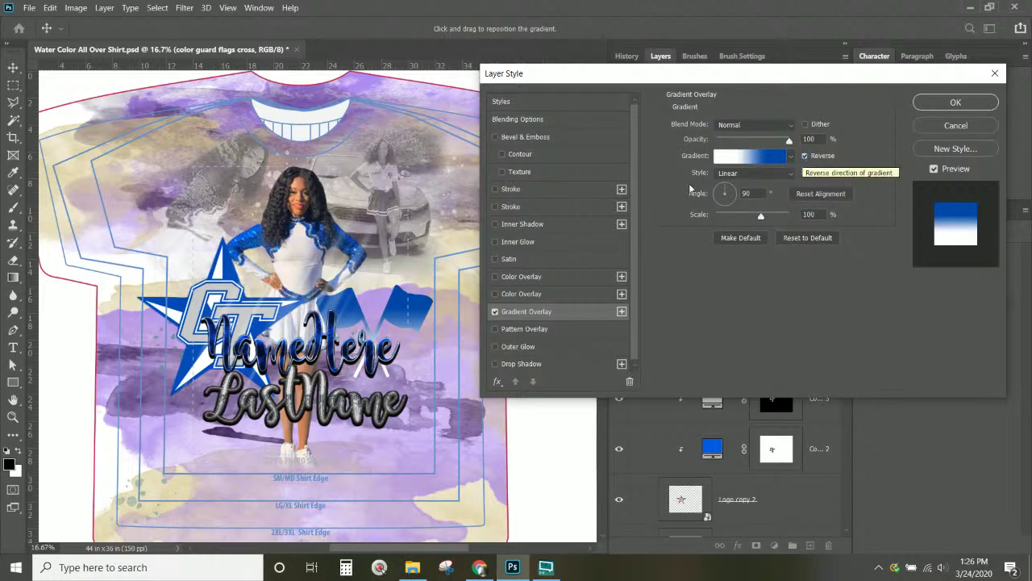
left_click(512, 364)
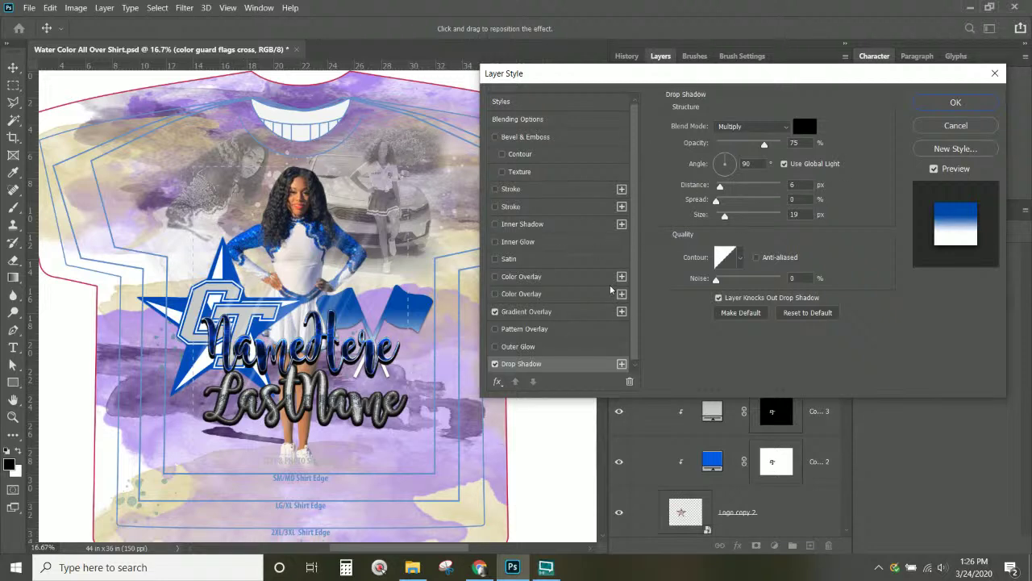
left_click(950, 107)
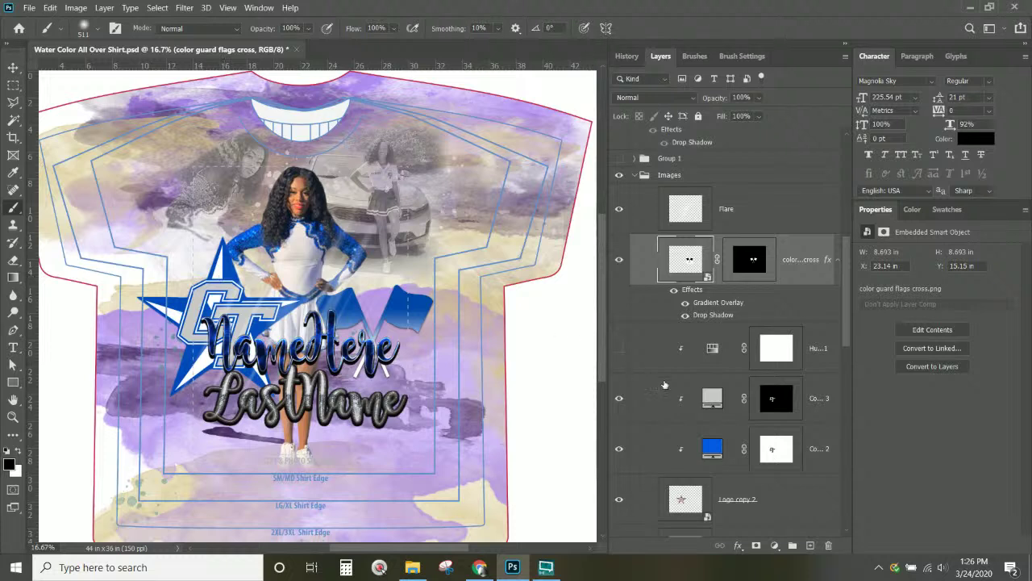
- Add a Multiply drop shadow at 75% opacity, 6 px distance and 19 px size to the Logo copy 2 layer
scroll(697, 410, "down", 3)
left_click(687, 399)
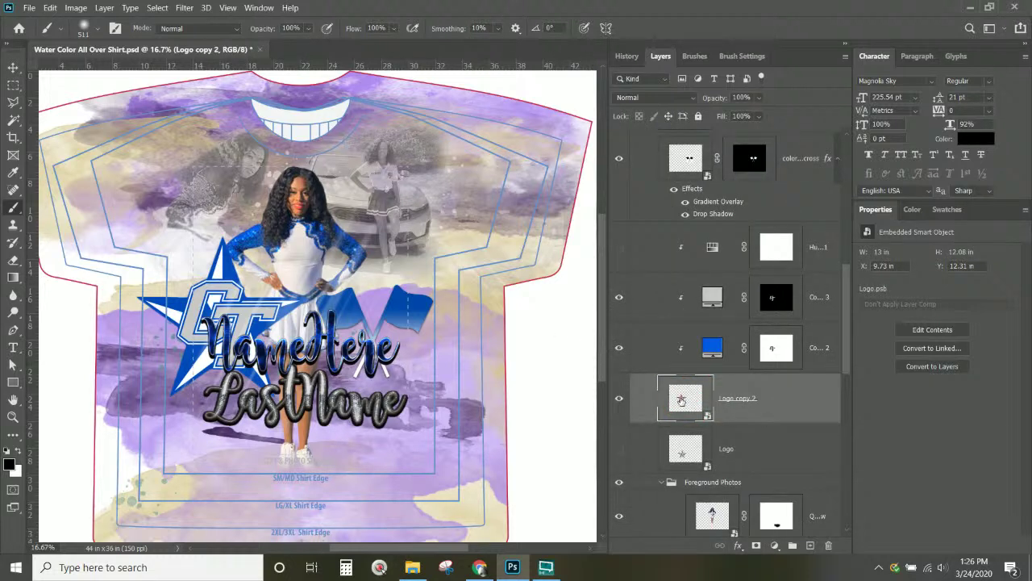
left_click(737, 546)
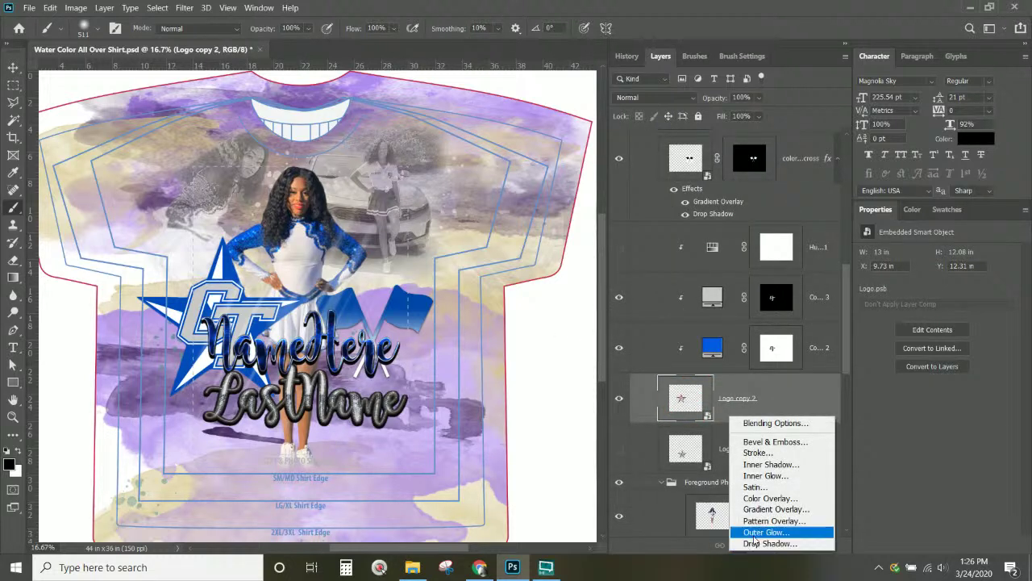
left_click(761, 543)
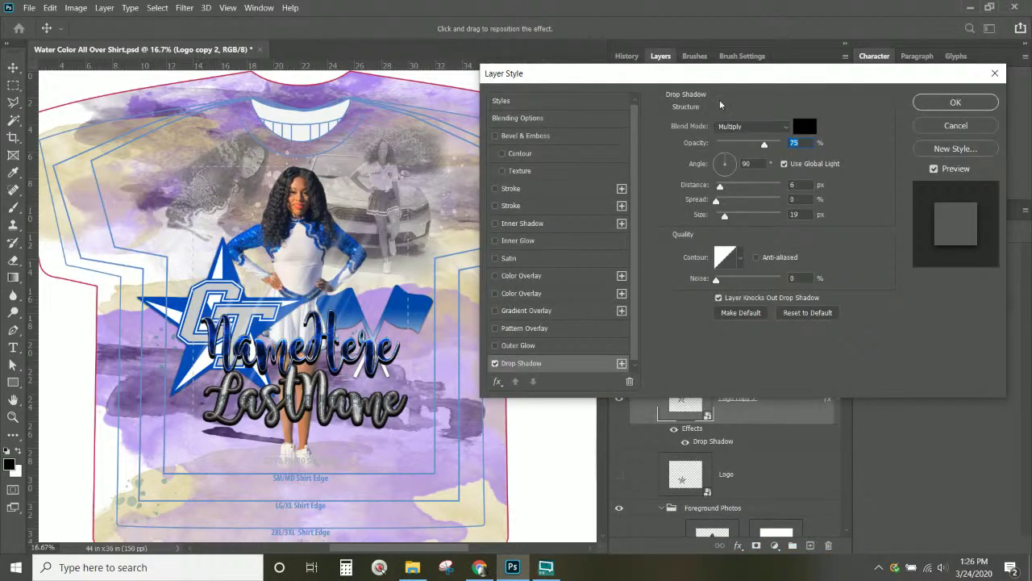
left_click(929, 102)
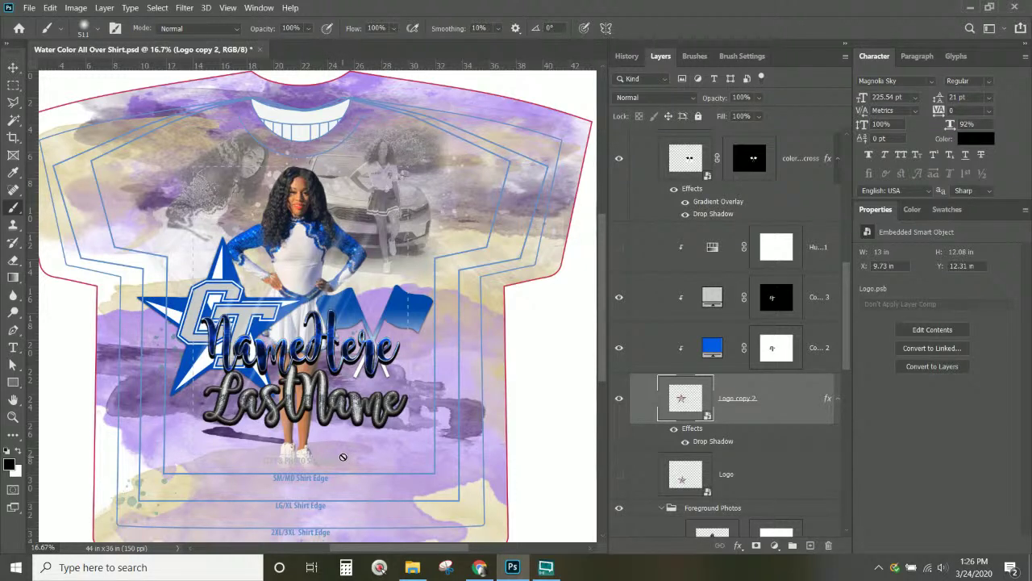
- Collapse the Images group and look through the color layers inside the watercolor background group
scroll(746, 382, "down", 3)
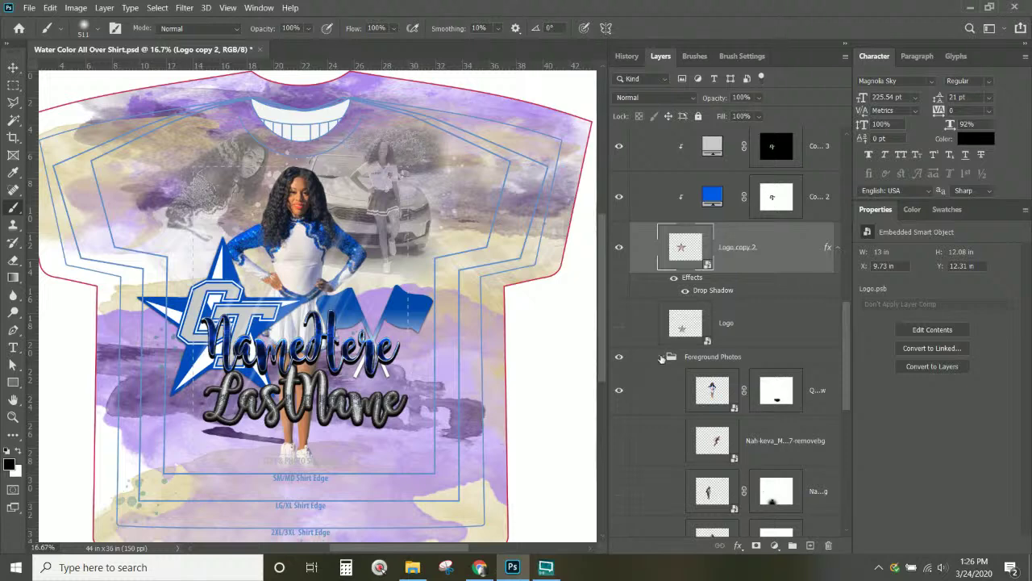
scroll(657, 347, "up", 8)
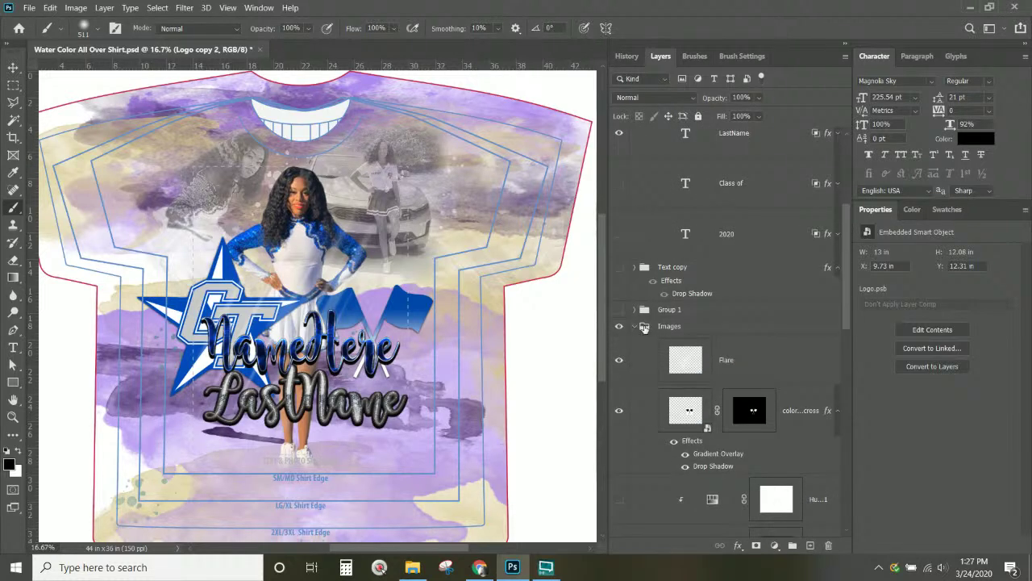
left_click(637, 329)
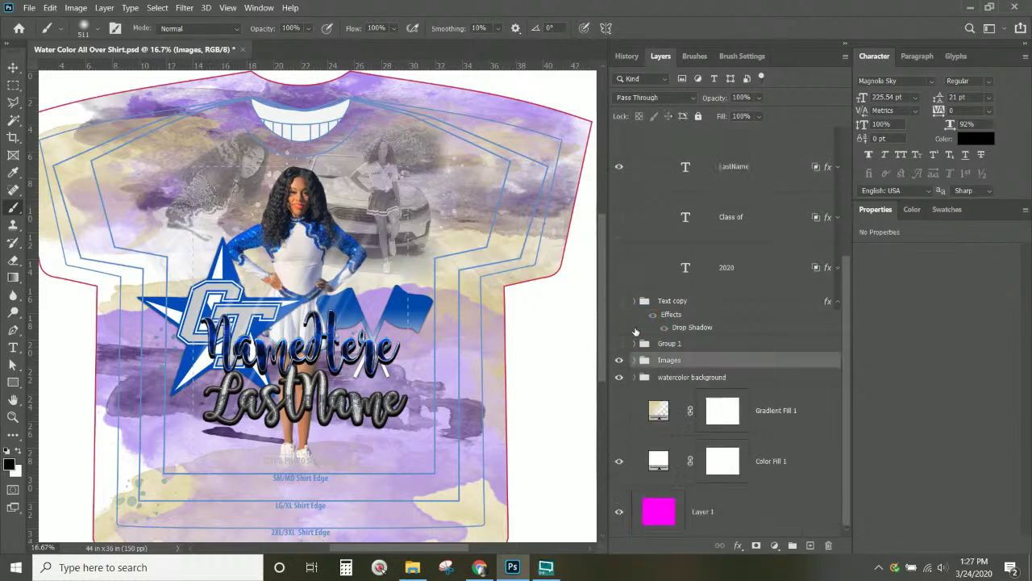
left_click(635, 377)
scroll(346, 320, "down", 2)
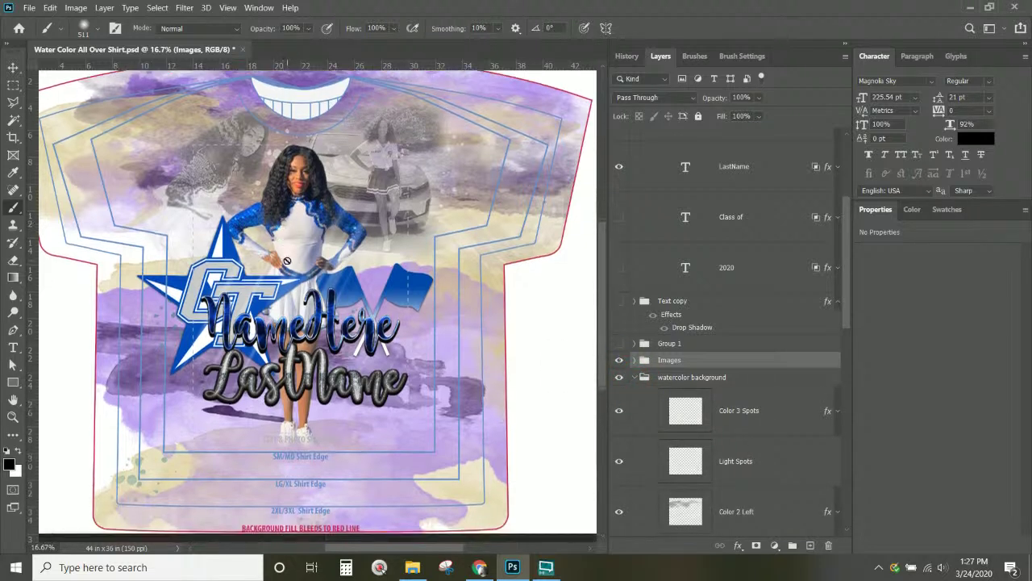
scroll(742, 401, "down", 3)
scroll(741, 401, "down", 6)
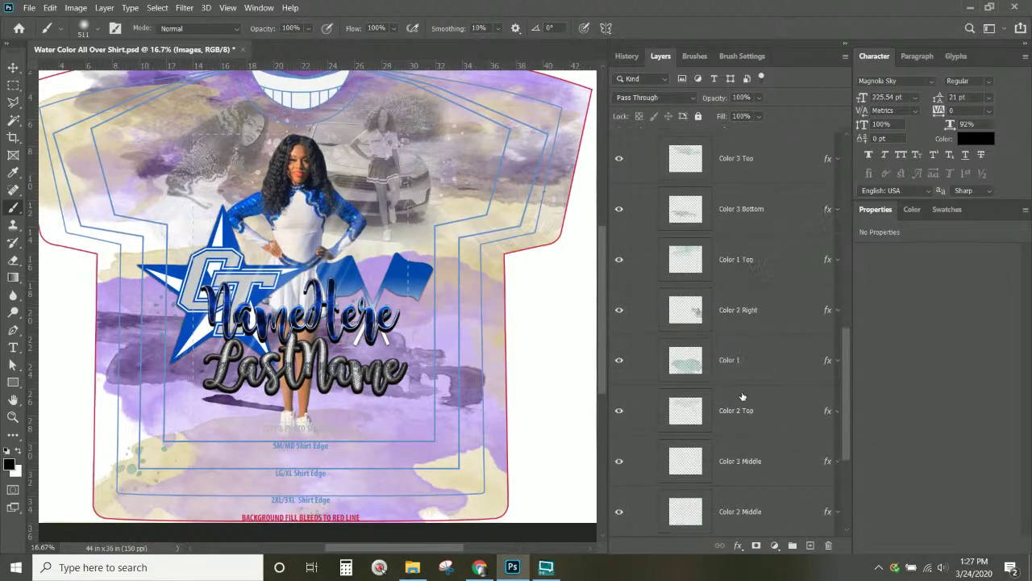
scroll(742, 401, "up", 6)
scroll(737, 405, "down", 1)
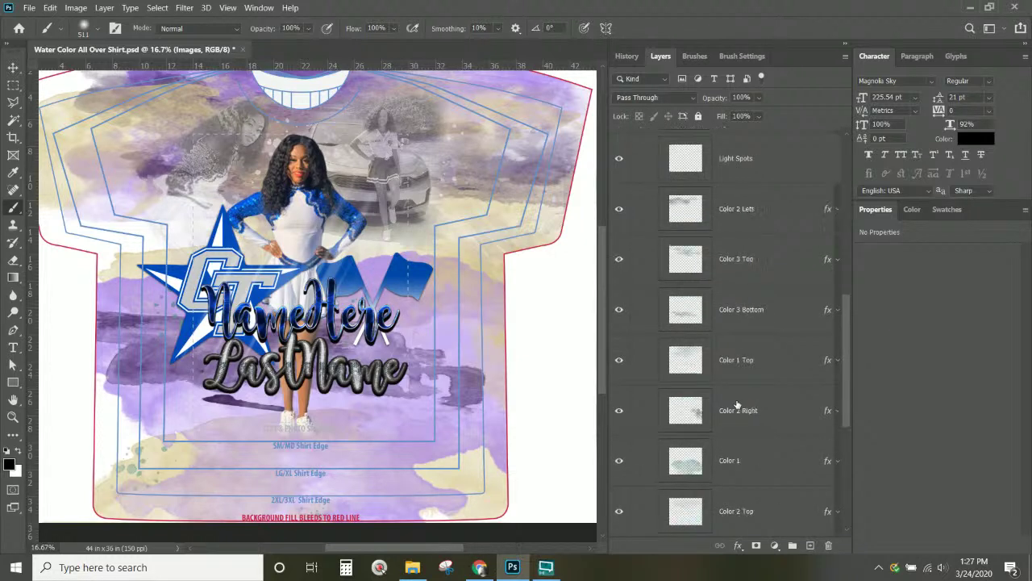
scroll(736, 400, "up", 1)
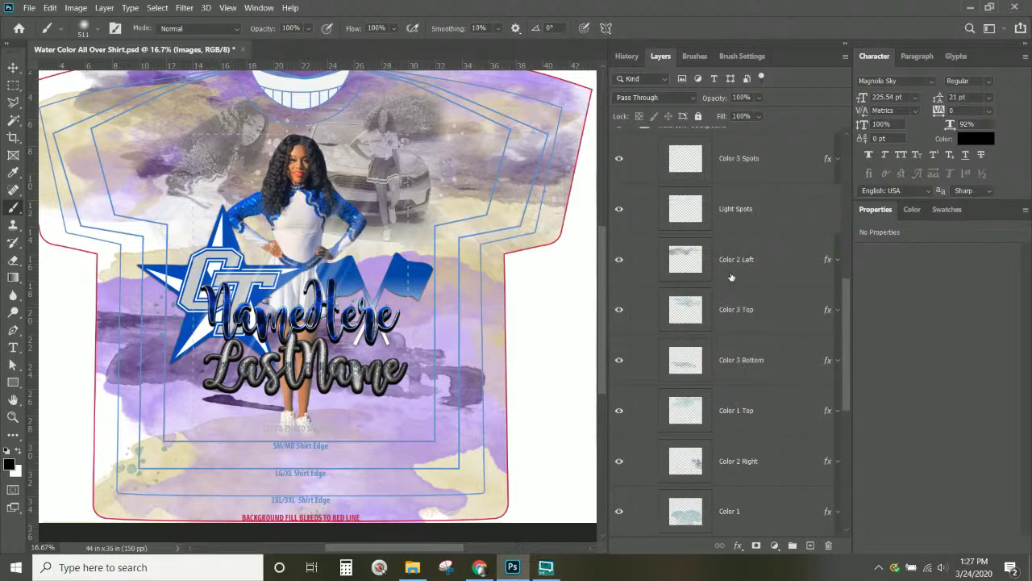
- Toggle the Color 1 Top layer off and on to check the area it covers, and collapse the watercolor background group
left_click(730, 418)
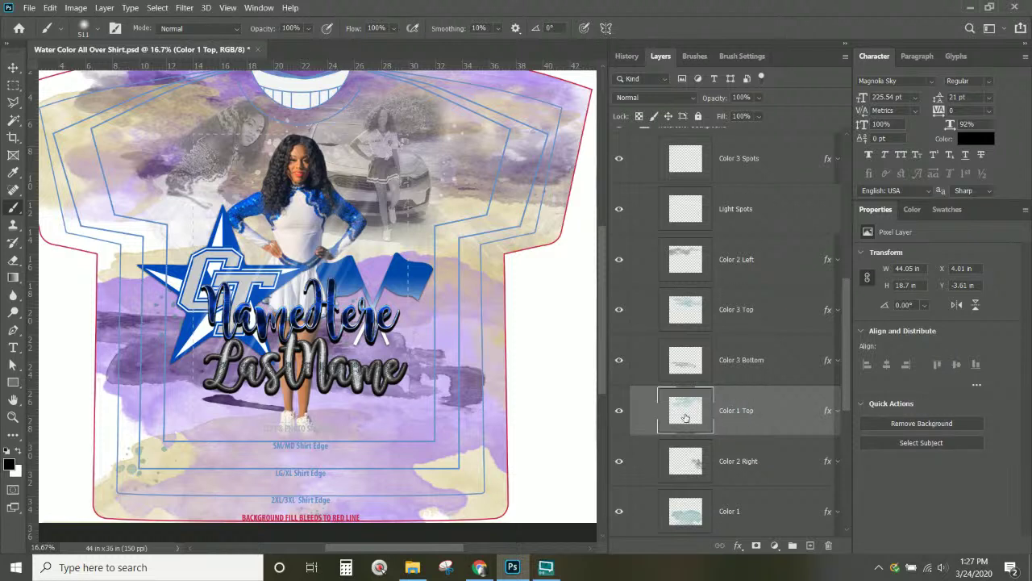
left_click(619, 412)
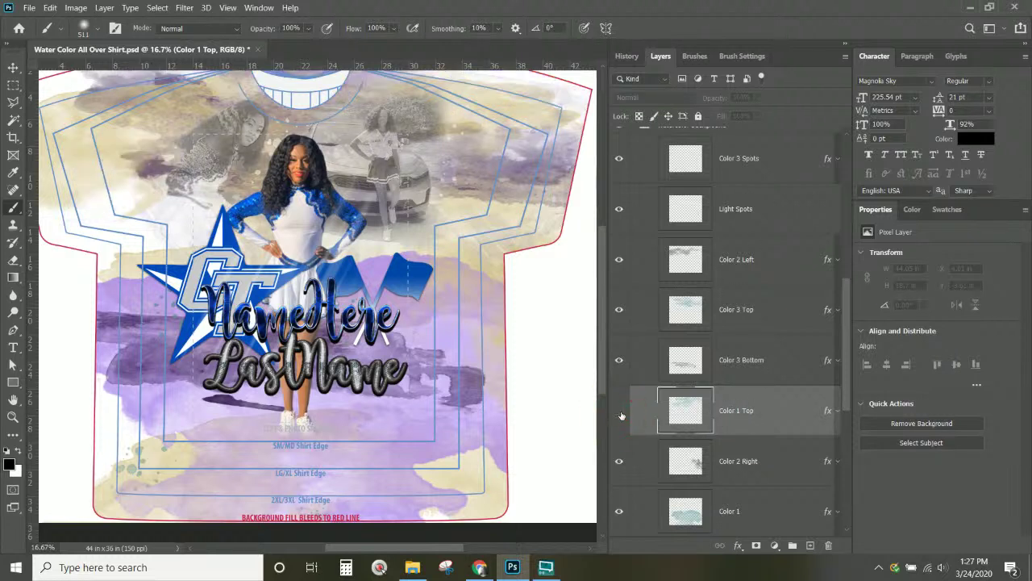
left_click(619, 413)
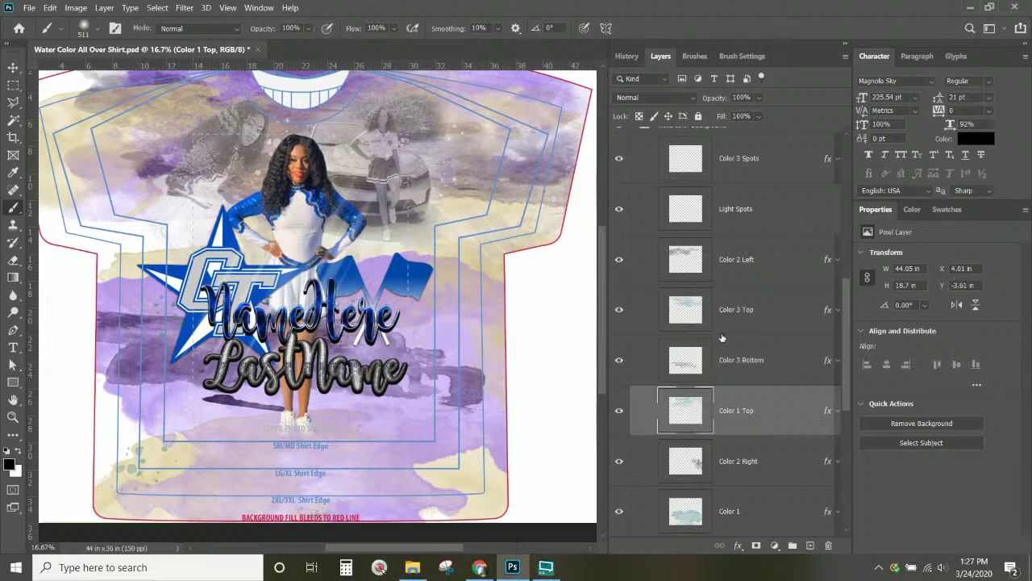
scroll(719, 323, "up", 5)
scroll(659, 358, "up", 2)
left_click(634, 477)
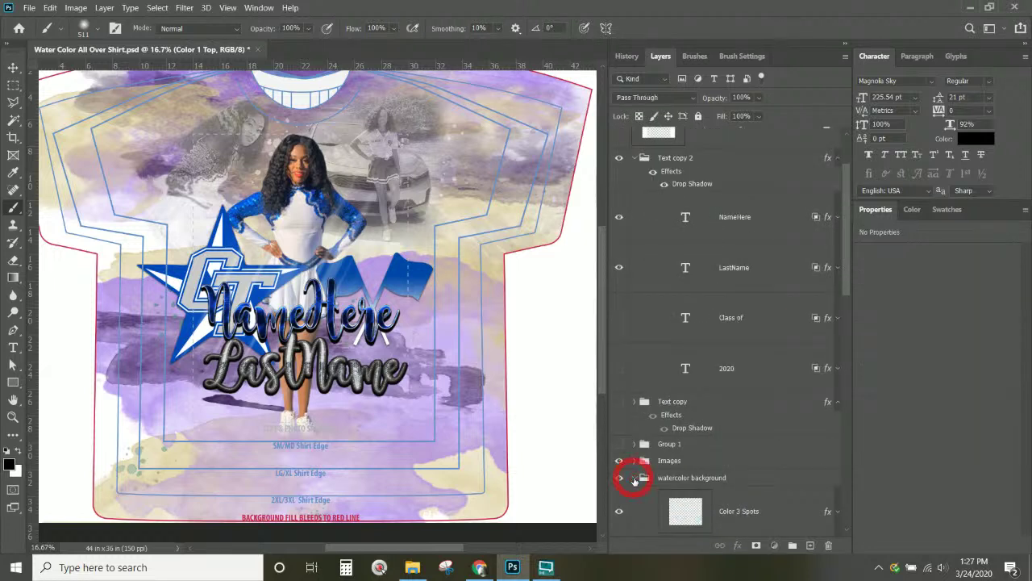
- Rename the watercolor background group as "watercolor purple gold"
scroll(690, 486, "down", 1)
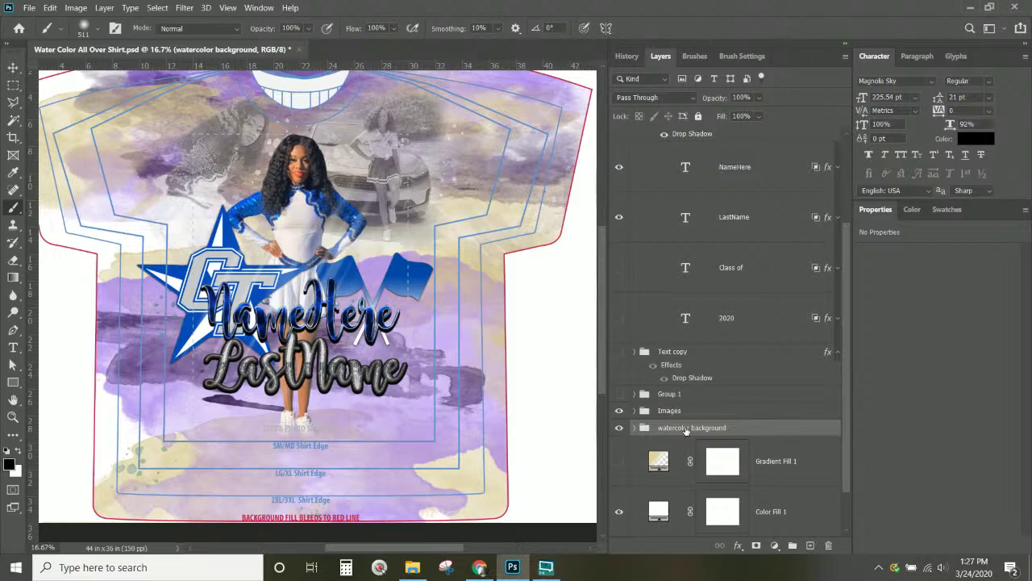
double_click(691, 428)
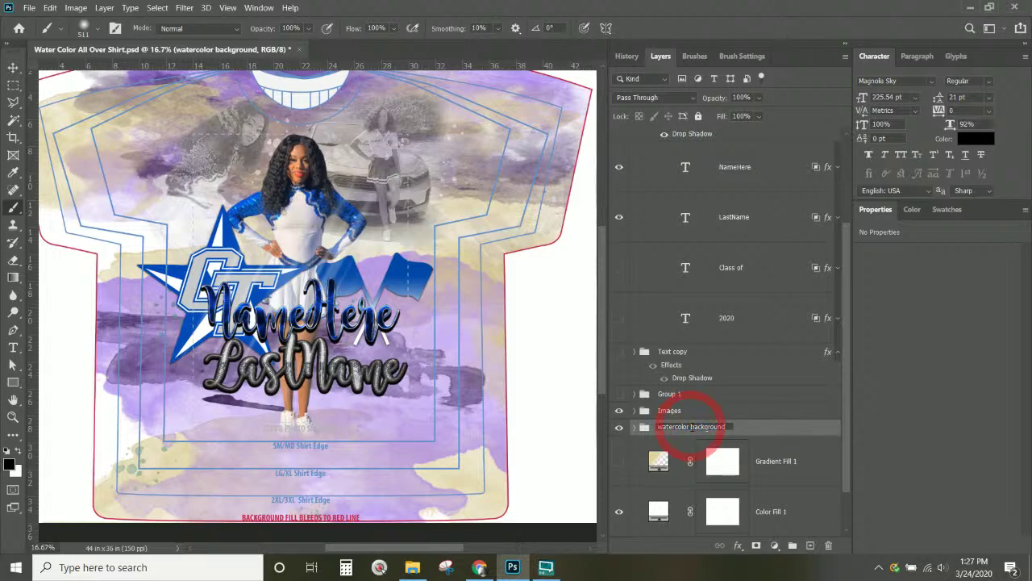
double_click(702, 428)
type("purp")
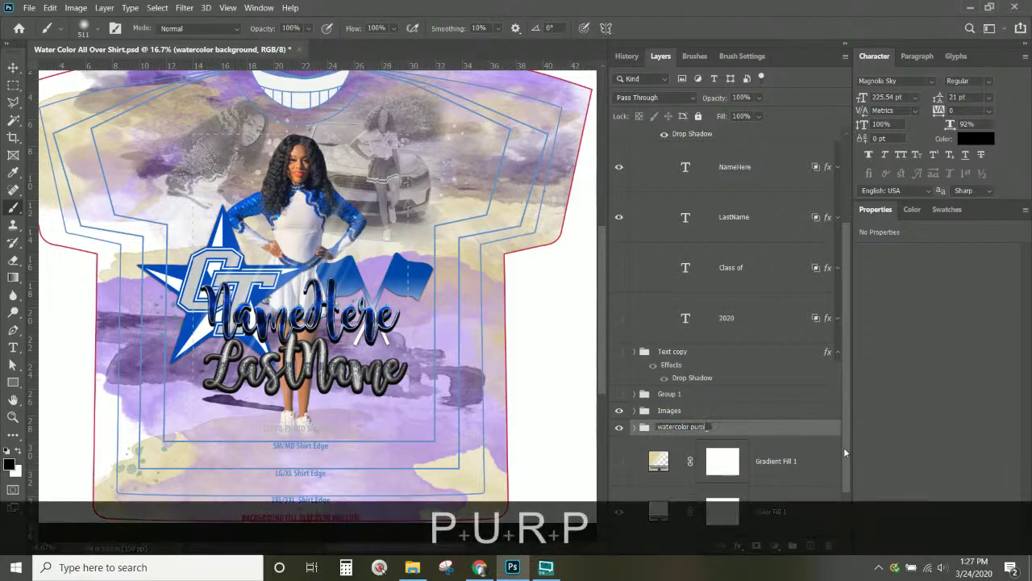
type("le gold")
key("Return")
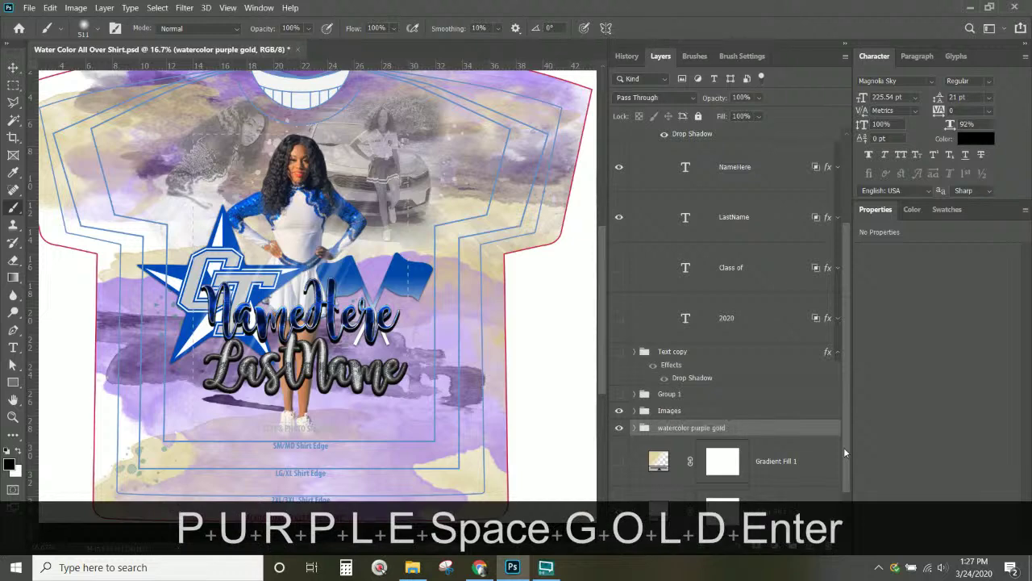
- Duplicate the watercolor purple gold group and hide the original group
right_click(779, 434)
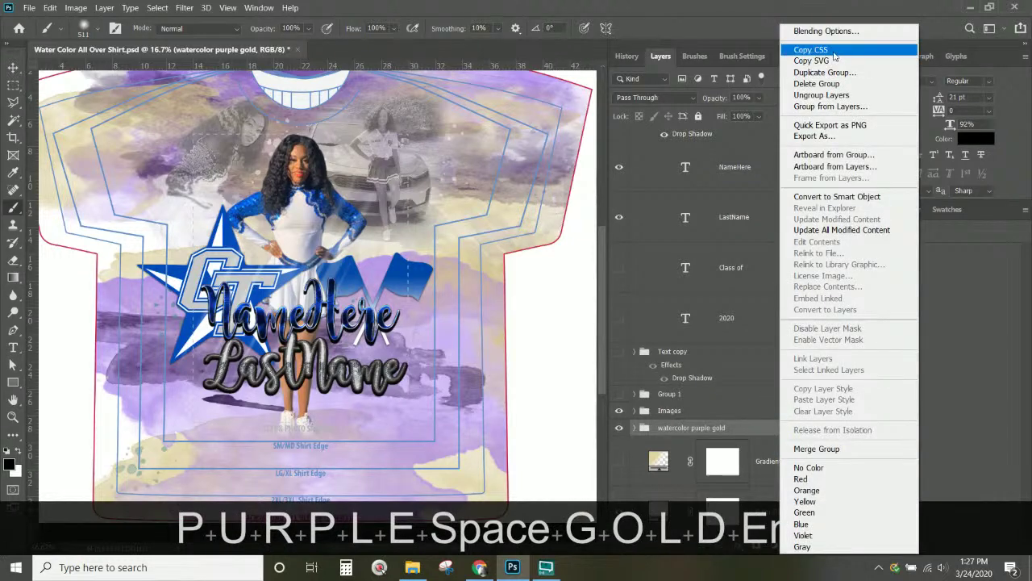
left_click(828, 78)
key("Return")
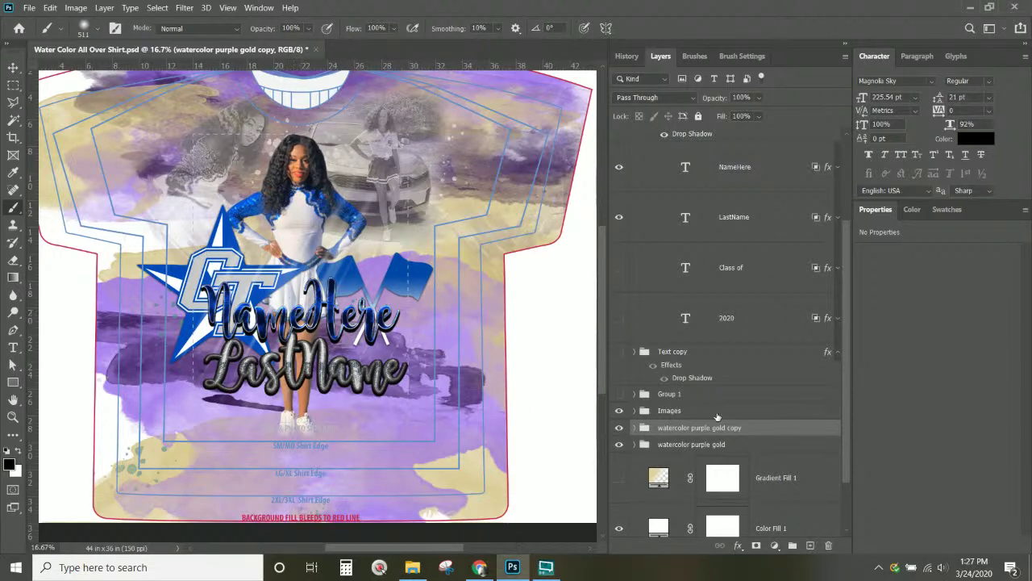
left_click(619, 445)
left_click(619, 445)
left_click(619, 445)
left_click(619, 445)
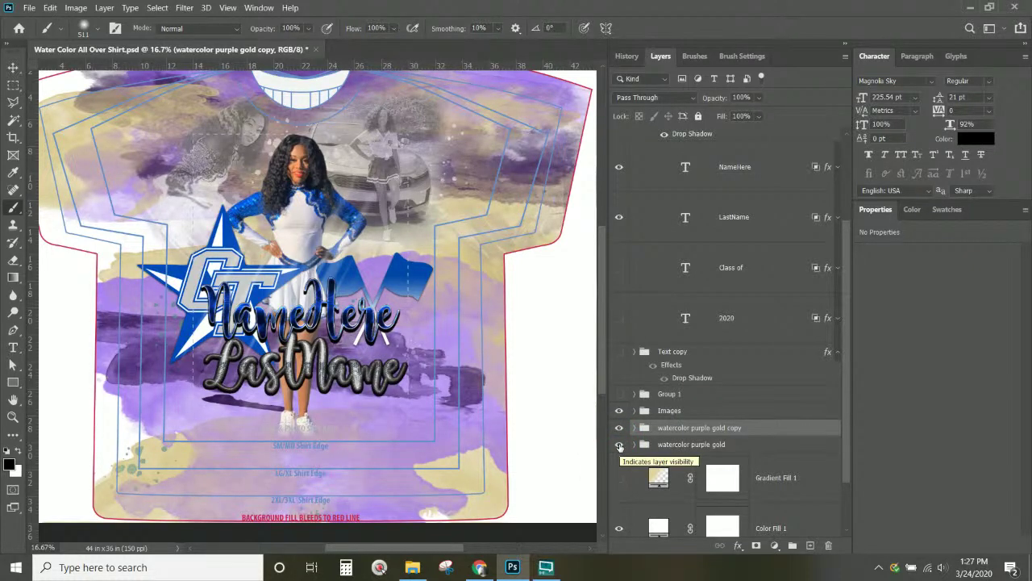
left_click(619, 445)
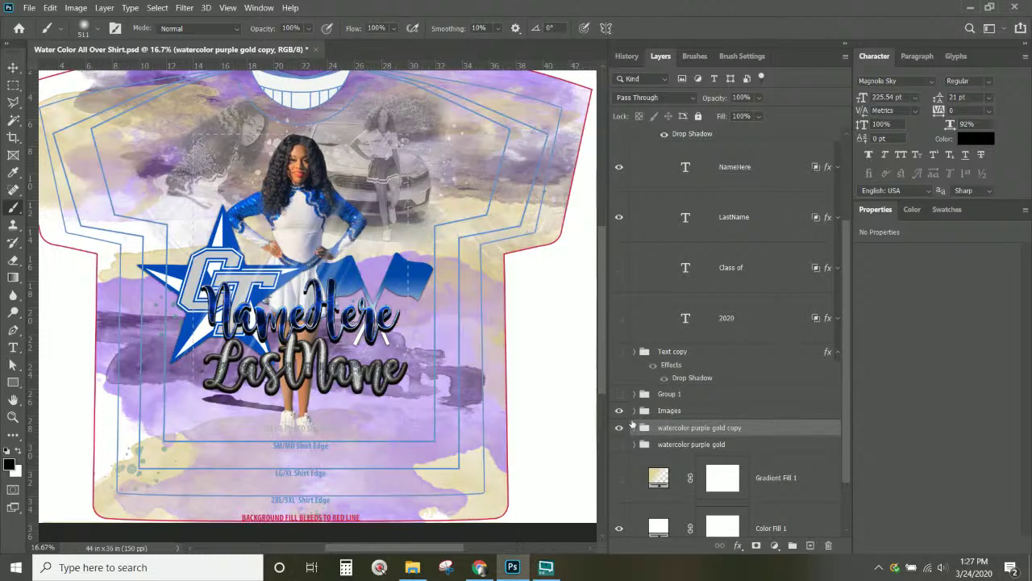
- Rename the duplicated watercolor group as "watercolor gold silver"
scroll(698, 427, "down", 2)
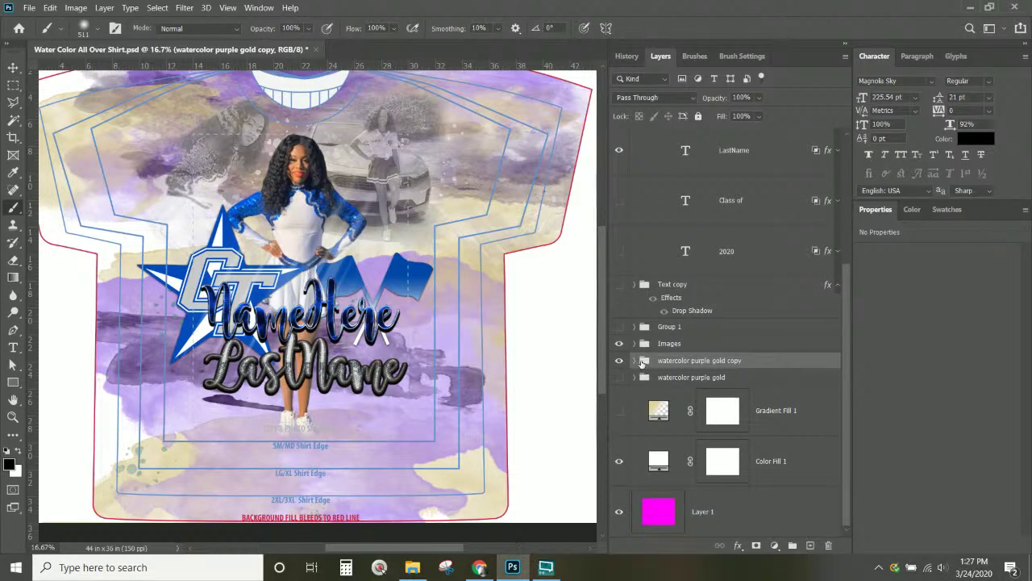
double_click(689, 360)
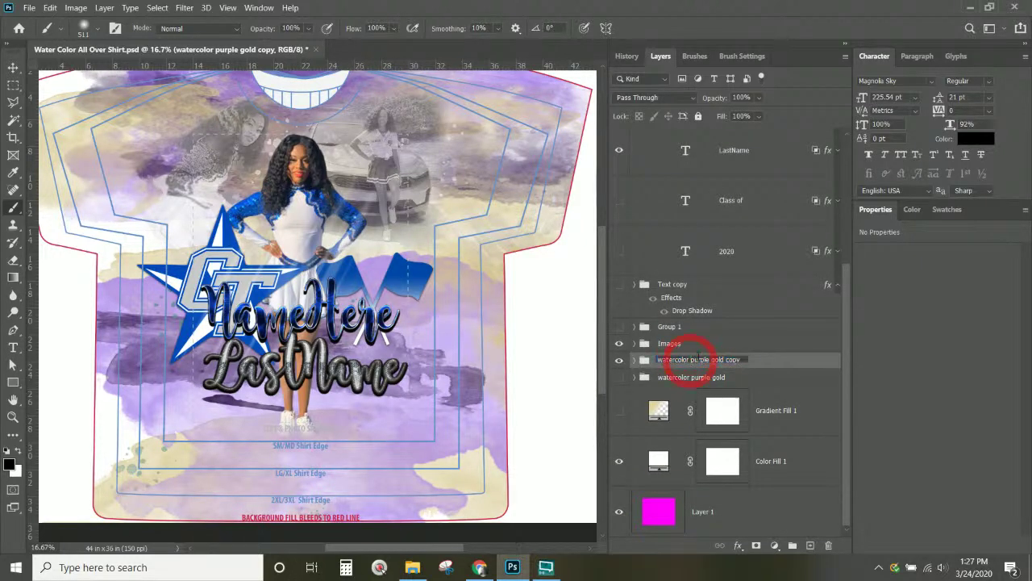
left_click_drag(690, 360, 817, 360)
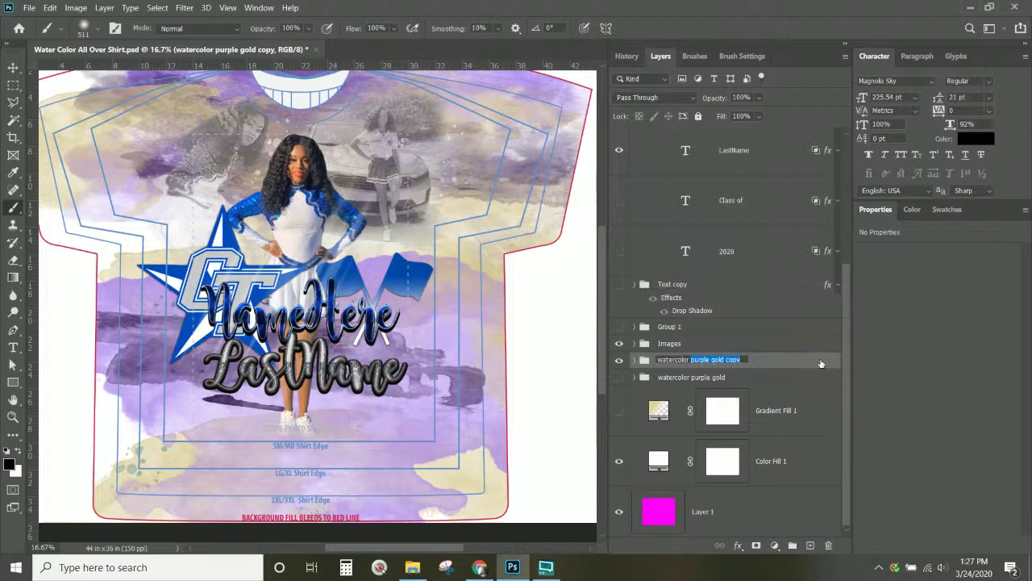
type("gold ")
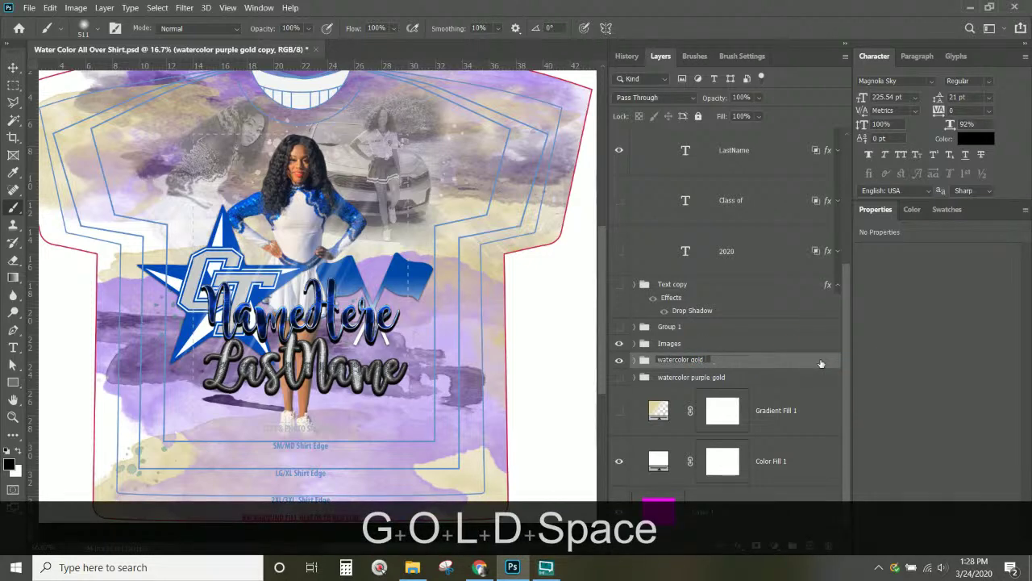
type("grea")
key("BackSpace")
key("BackSpace")
type("ay")
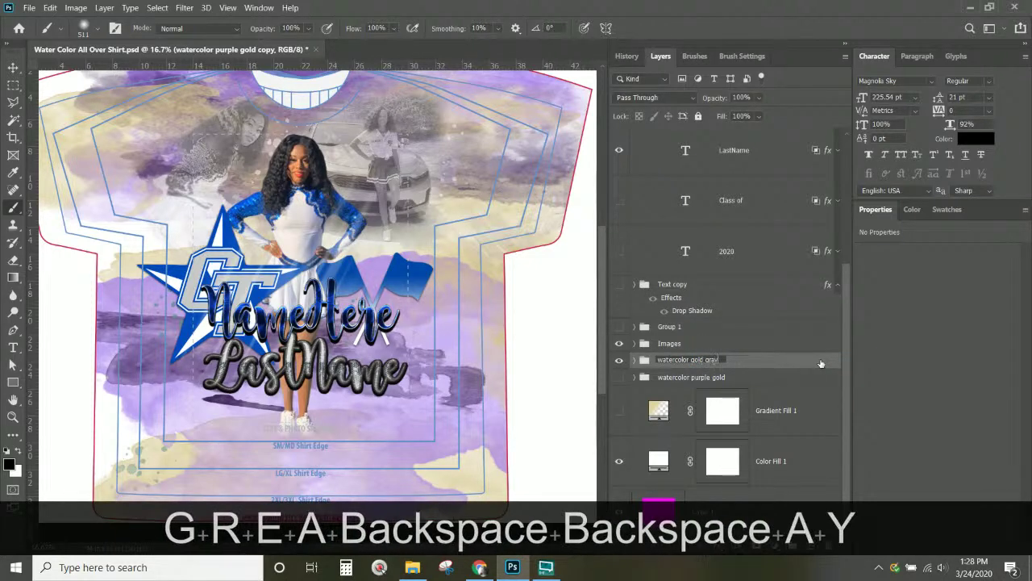
key("BackSpace")
key("BackSpace")
key("BackSpace")
key("BackSpace")
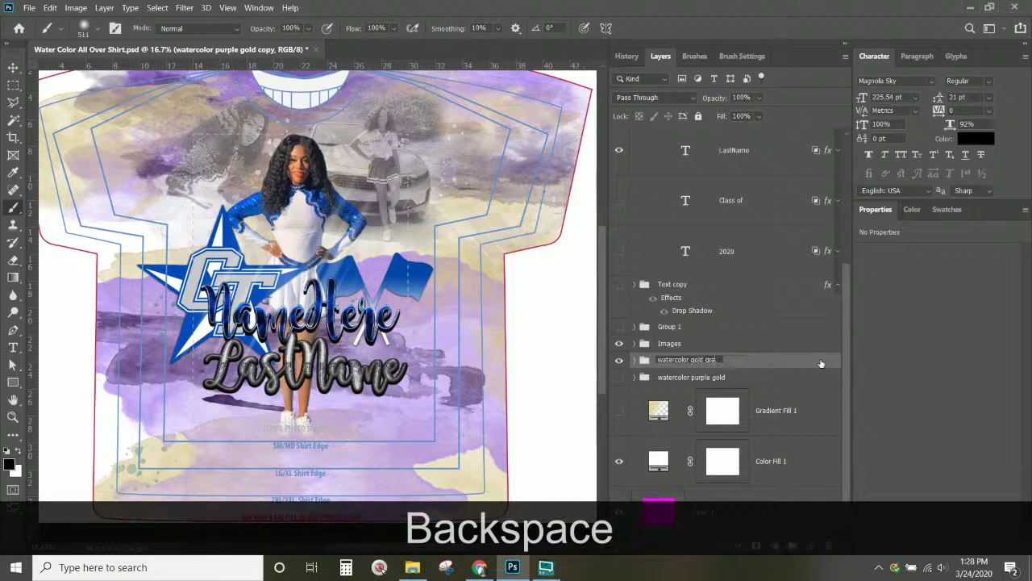
type("silver")
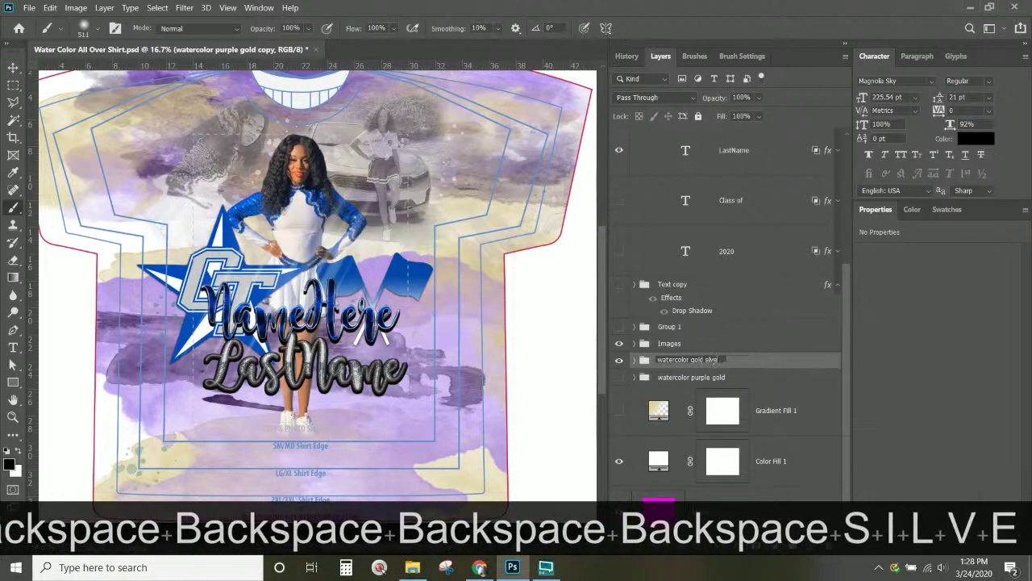
key("Return")
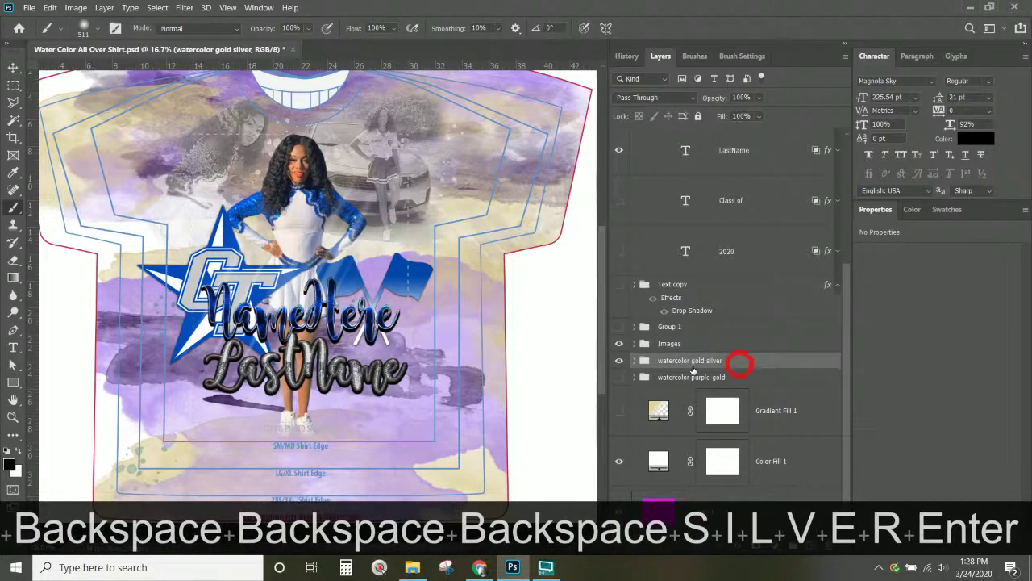
- Expand the watercolor gold silver group and toggle the Color 1 layer off and on to check the area it covers
left_click(634, 360)
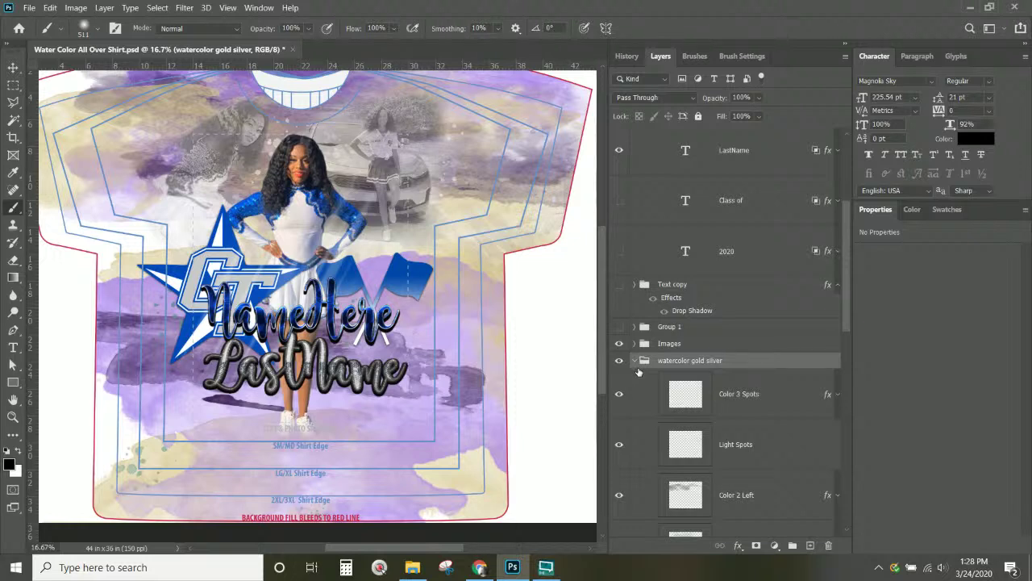
left_click(761, 412)
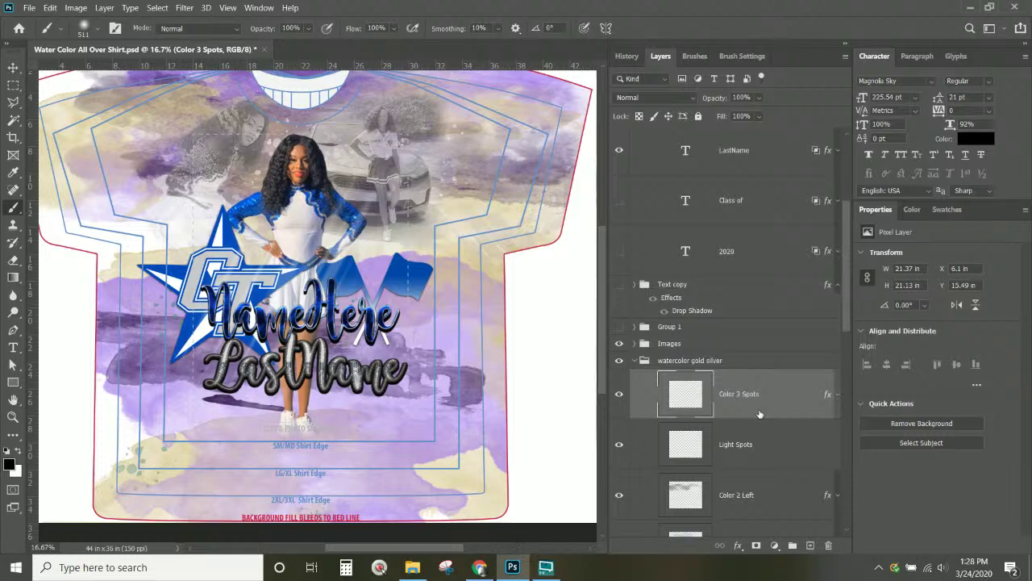
scroll(759, 413, "down", 5)
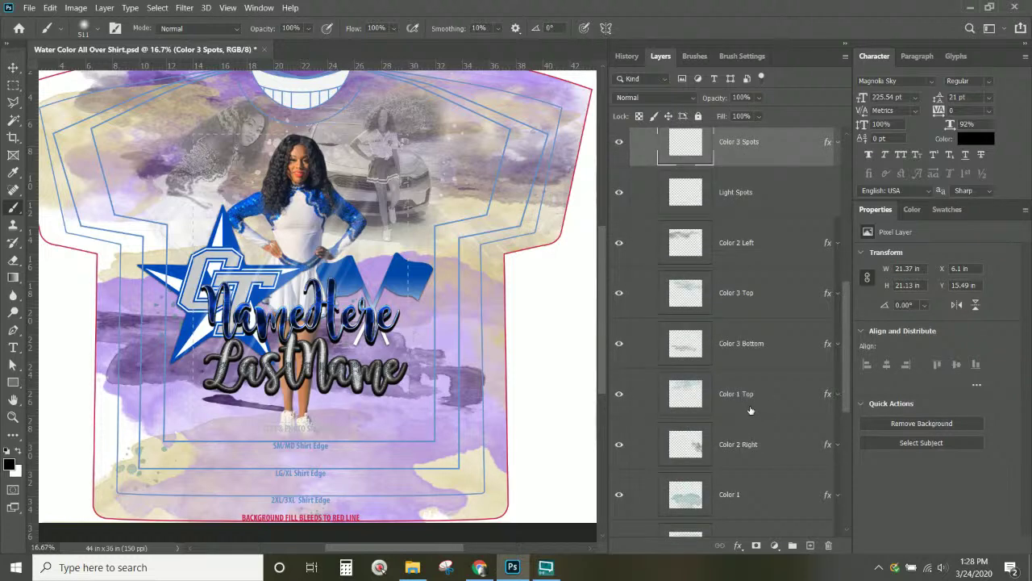
left_click(703, 403)
left_click(710, 503)
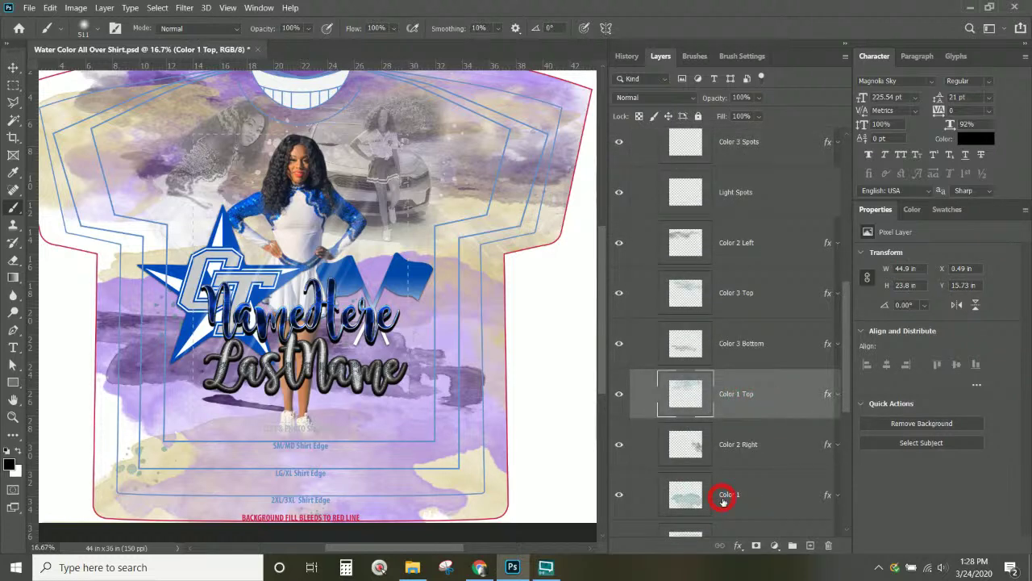
left_click(619, 495)
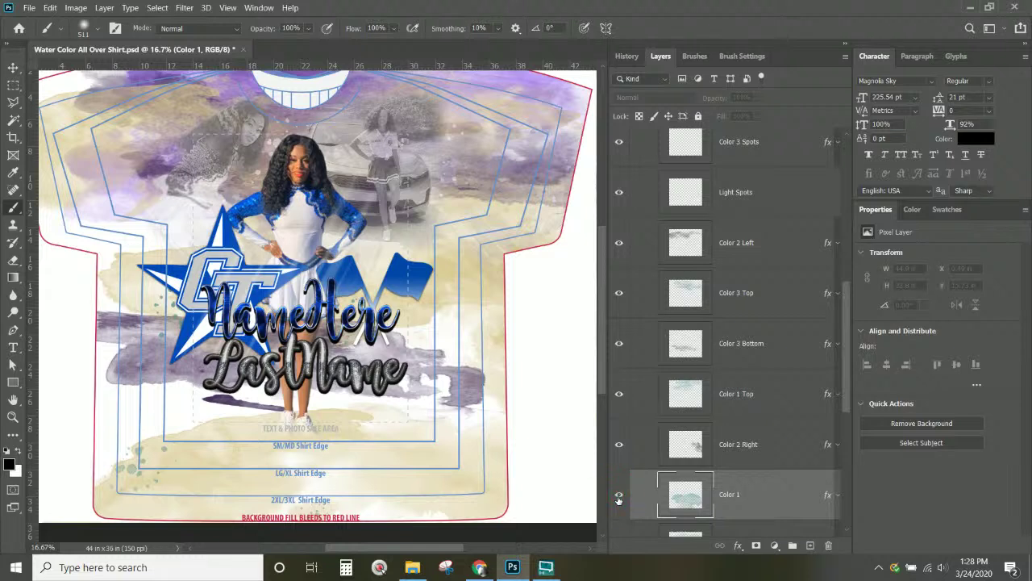
left_click(619, 495)
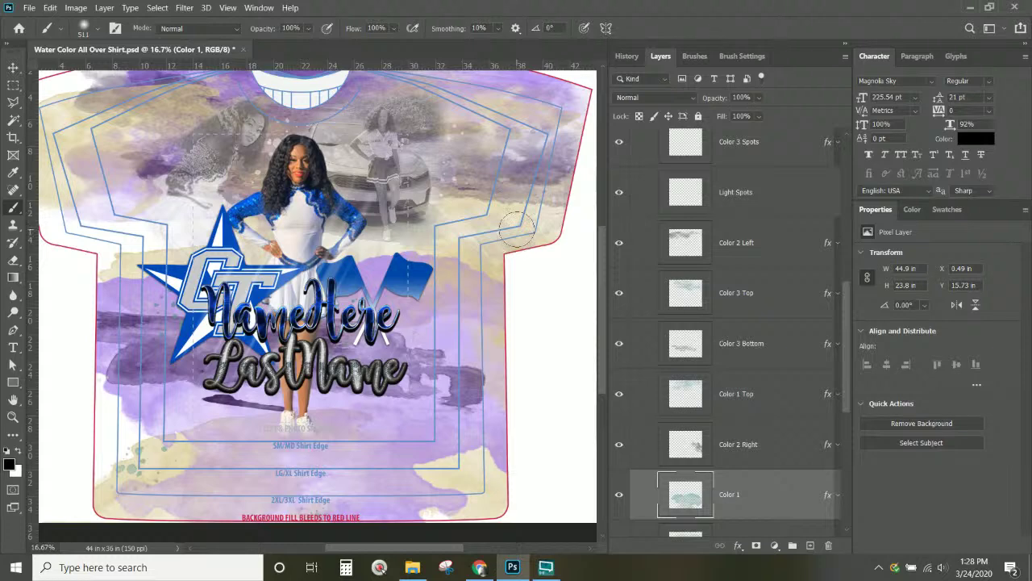
- Toggle the visibility of the Color 3 Top, Color 1 and Color 2 Right layers to compare the areas they cover
left_click(618, 297)
left_click(619, 296)
left_click(619, 493)
left_click(619, 501)
left_click(620, 444)
left_click(720, 447)
left_click(723, 496)
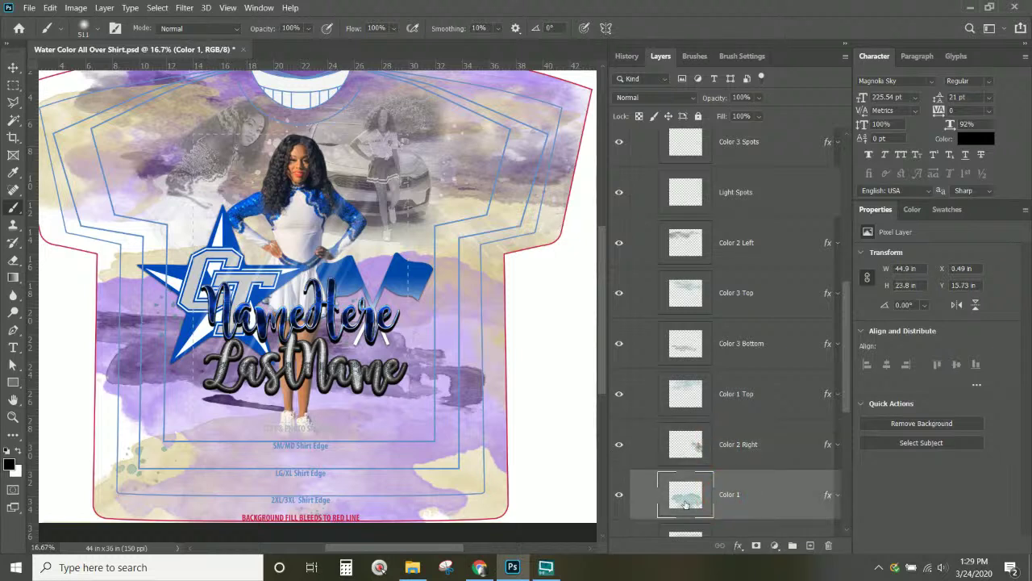
left_click(619, 495)
left_click(618, 494)
- Change the Color 1 layer's Color Overlay to the blue 0149b9 sampled from the star logo
scroll(818, 493, "down", 1)
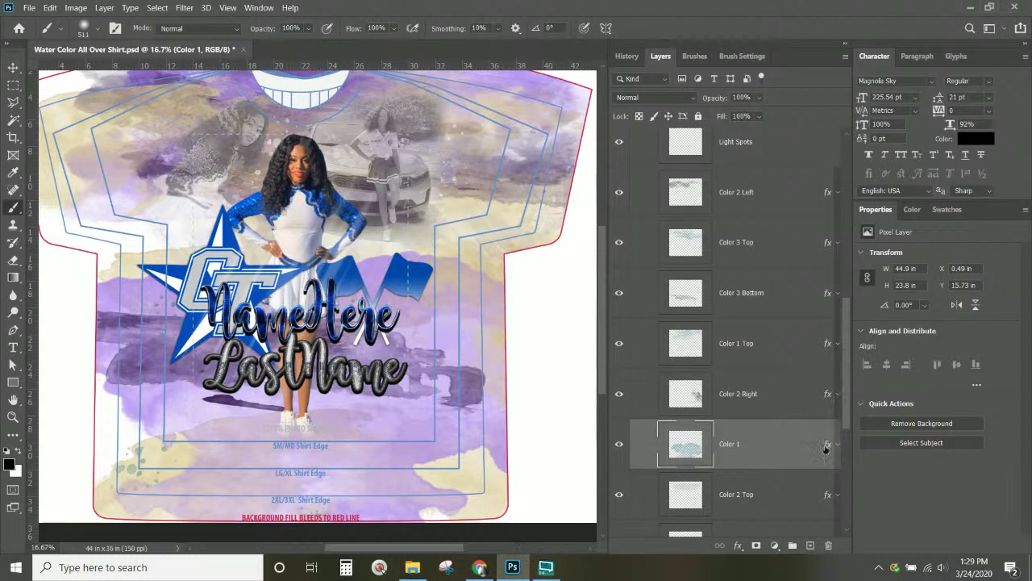
double_click(826, 449)
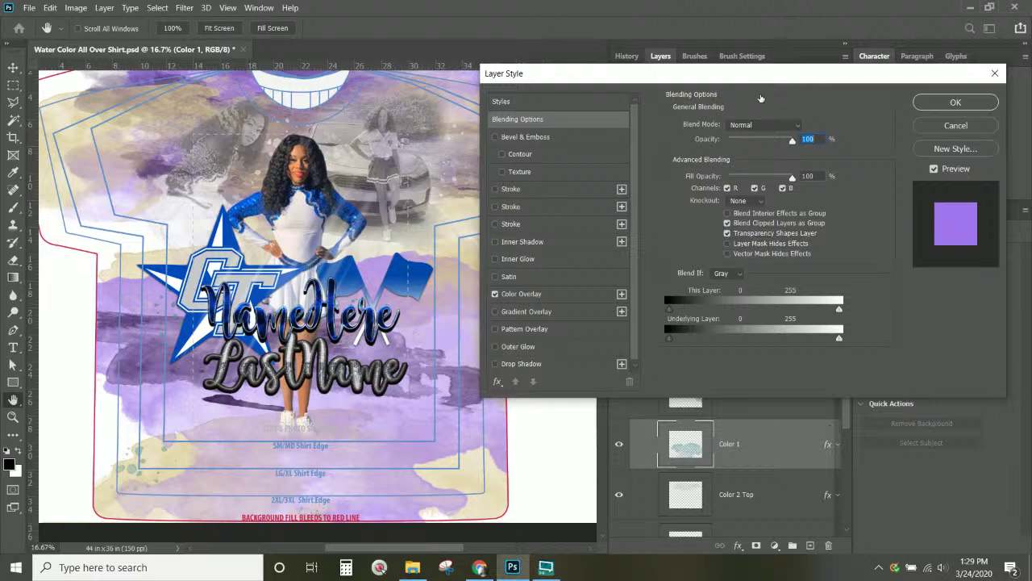
left_click(558, 303)
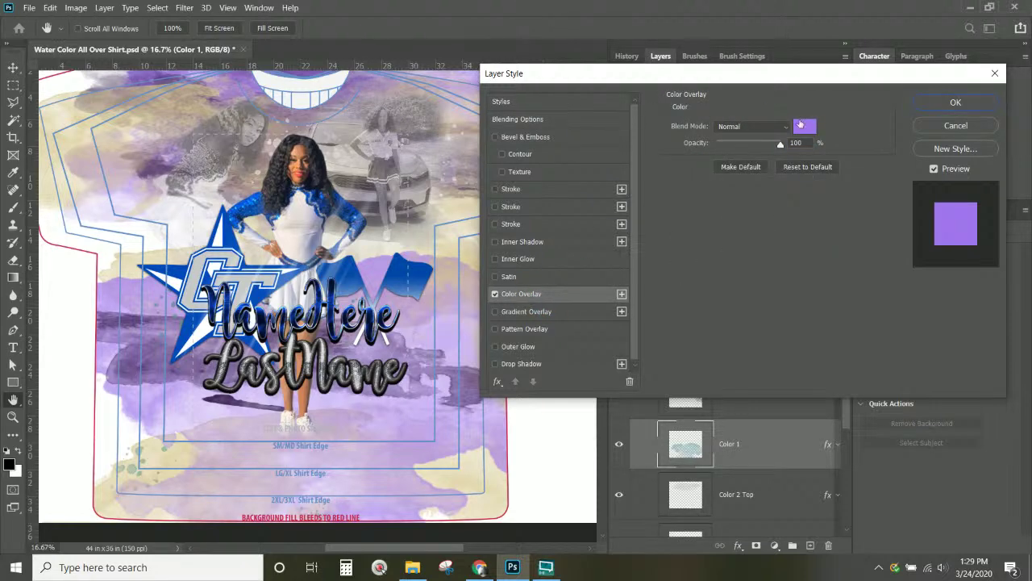
left_click(803, 126)
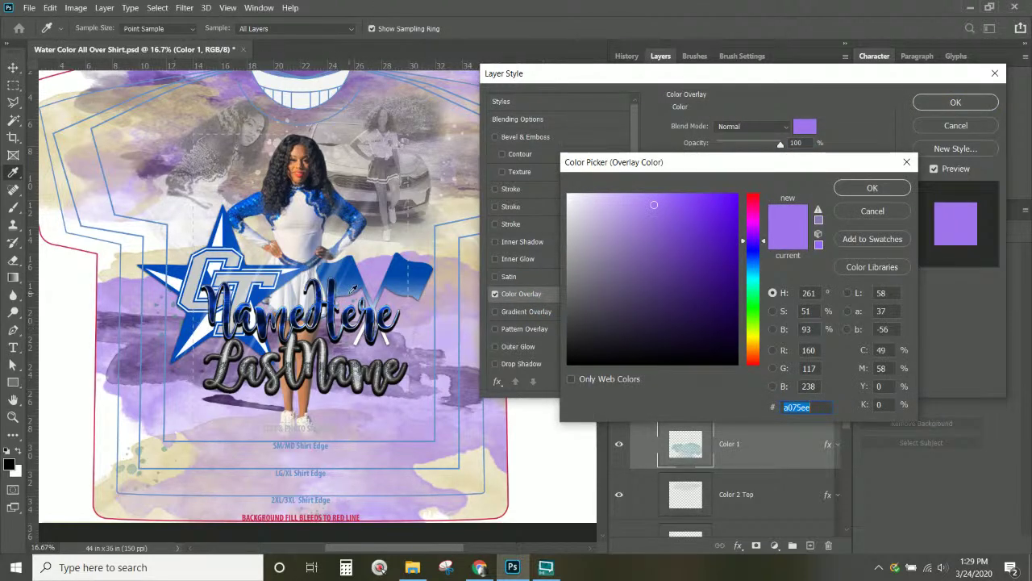
left_click(181, 267)
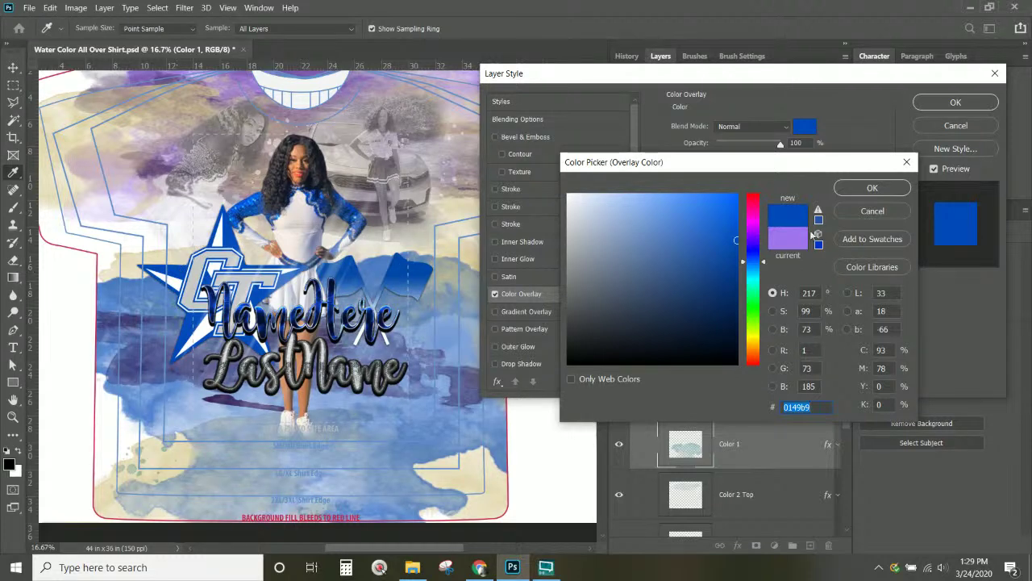
left_click(868, 188)
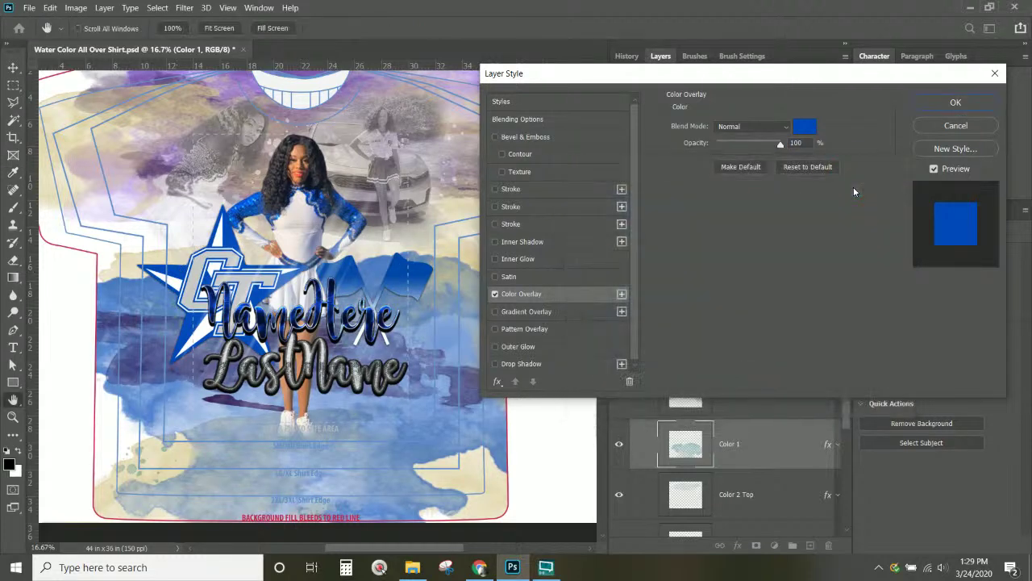
left_click(938, 103)
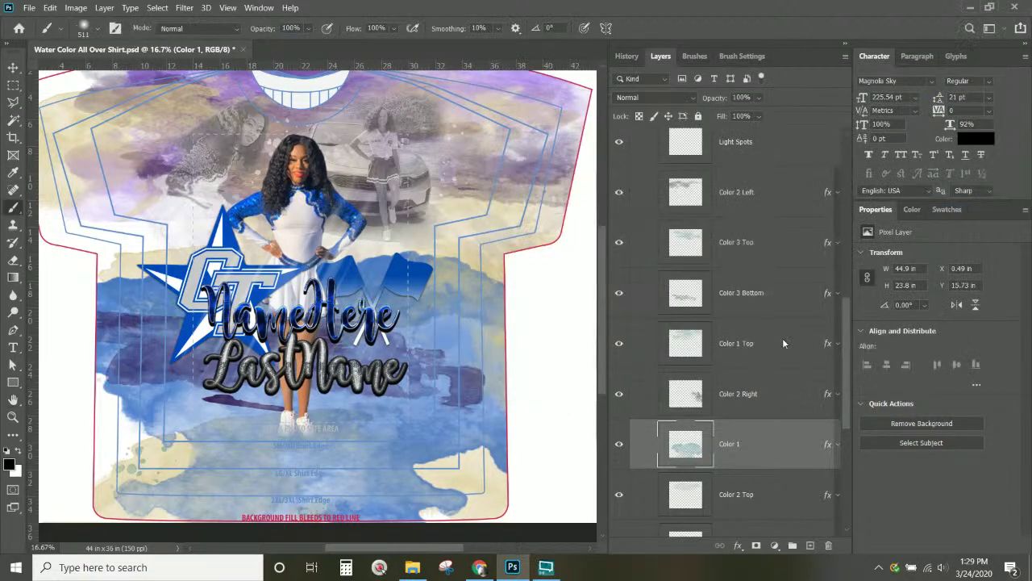
- Copy the layer style of the Color 1 layer
right_click(745, 444)
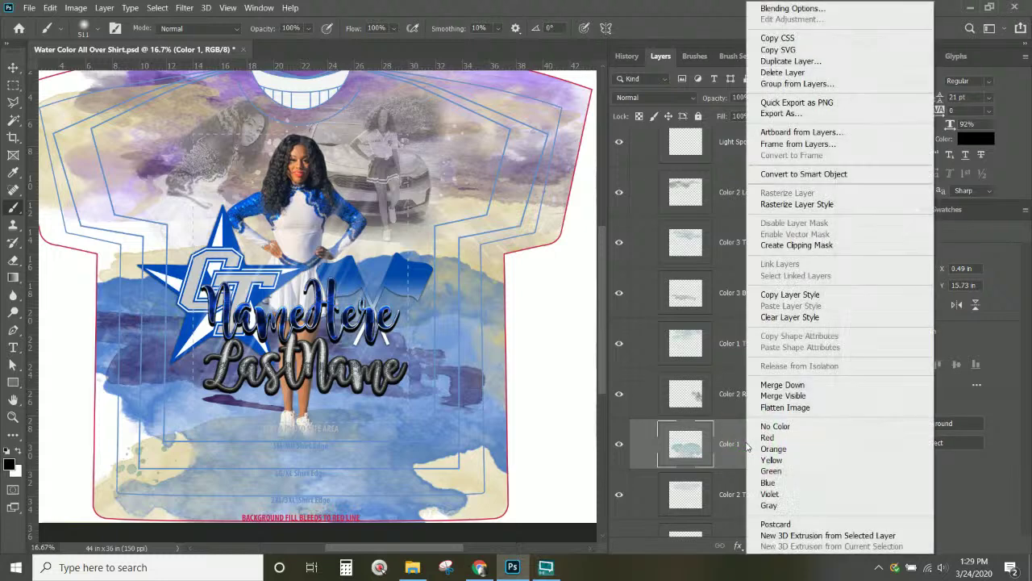
left_click(770, 296)
scroll(739, 464, "down", 3)
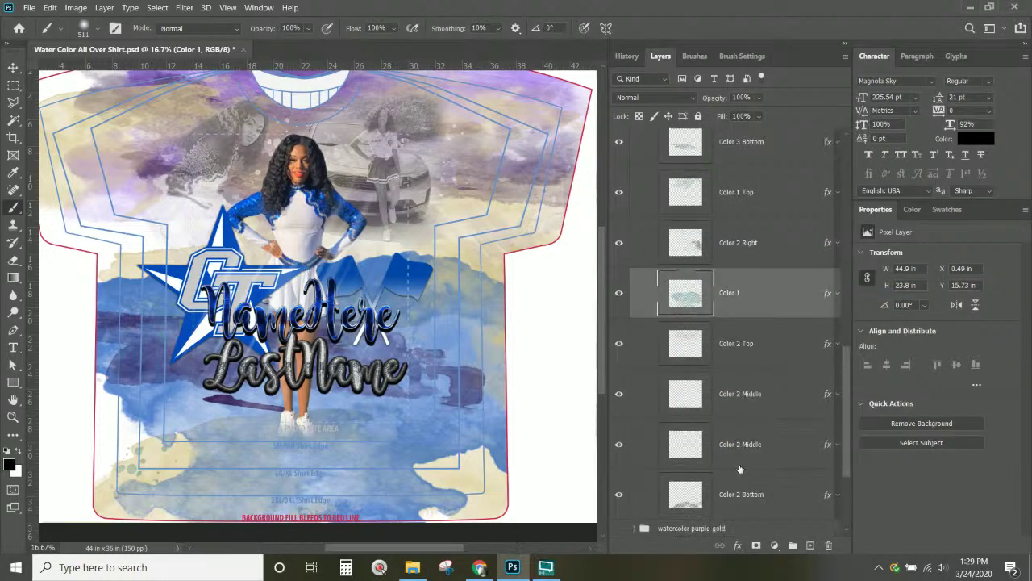
- Paste the copied layer style onto the Color 1 and Color 1 Top layers of the watercolor gold silver group
scroll(739, 379, "down", 1)
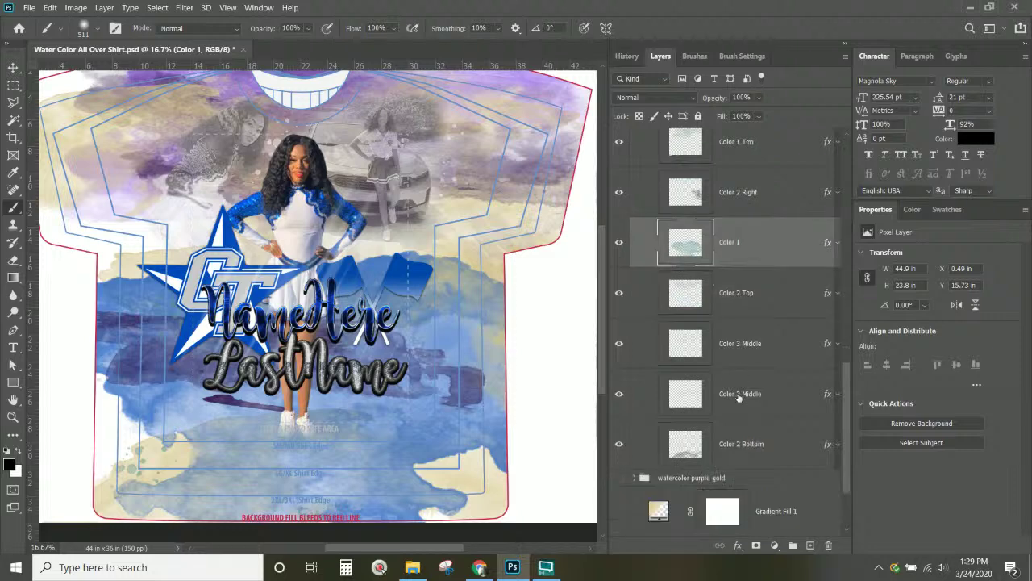
scroll(739, 395, "up", 3)
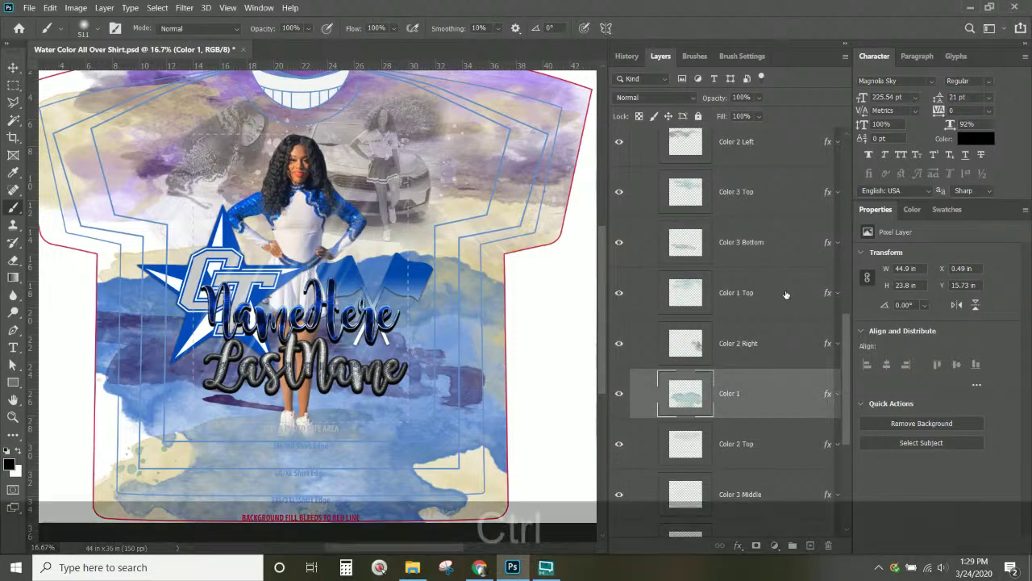
left_click(776, 301, "ctrl")
scroll(772, 309, "up", 1)
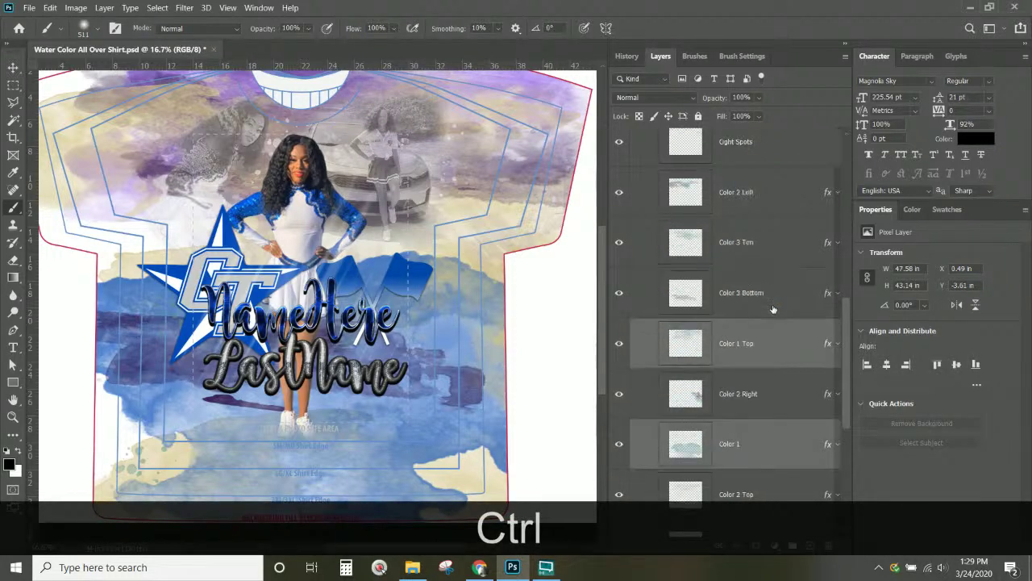
scroll(776, 258, "up", 1)
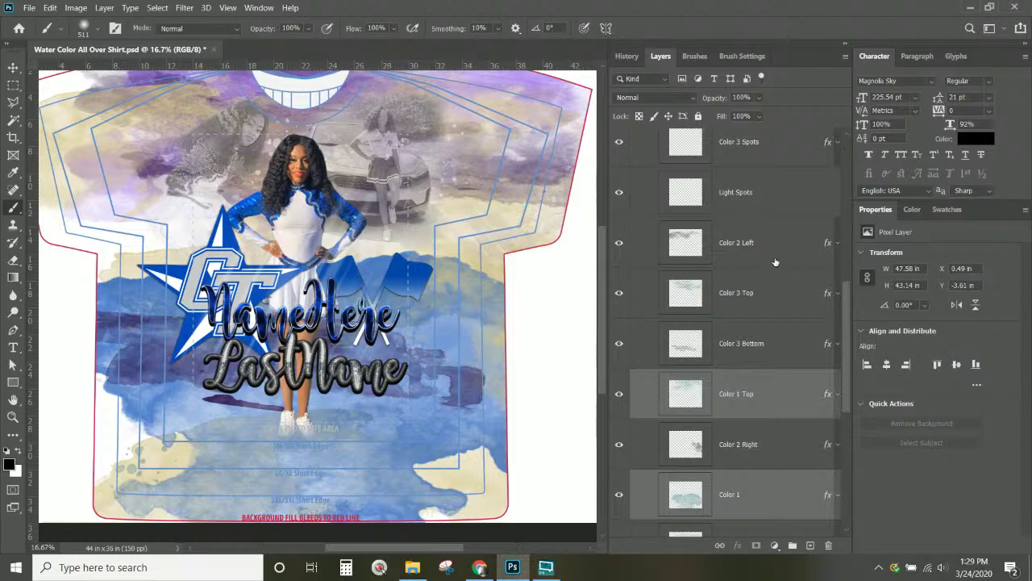
scroll(775, 261, "up", 1)
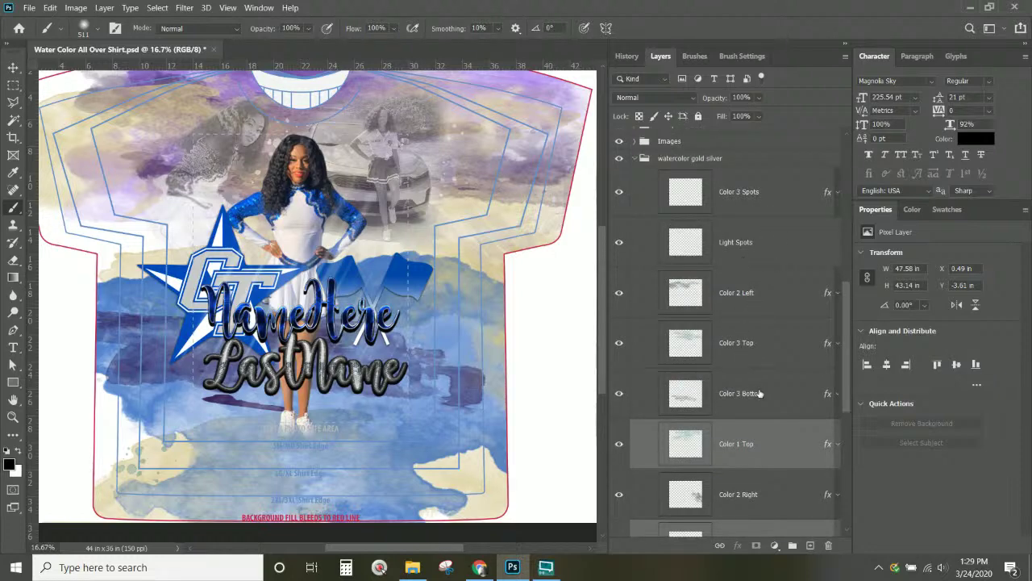
scroll(738, 323, "down", 3)
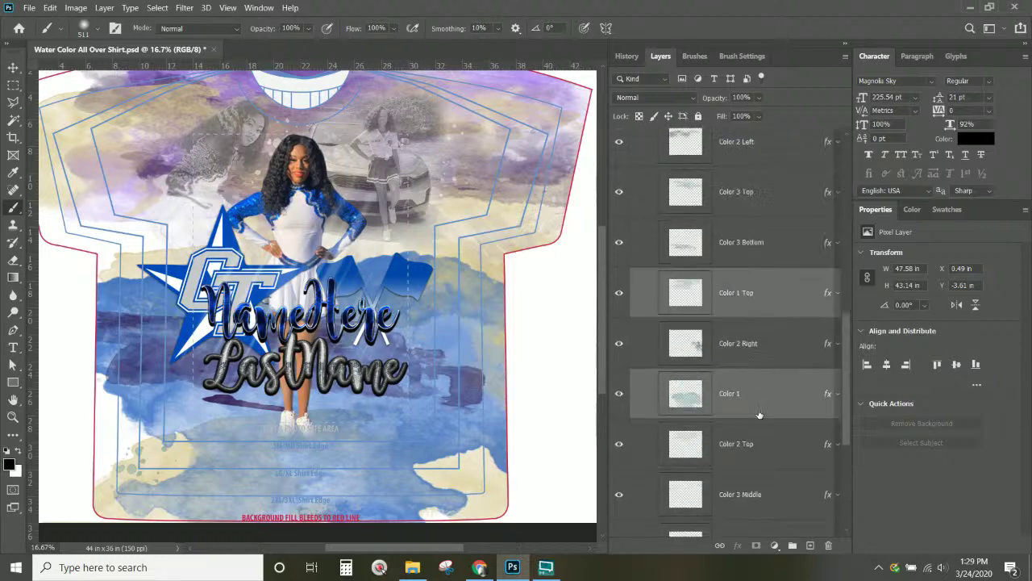
right_click(783, 296)
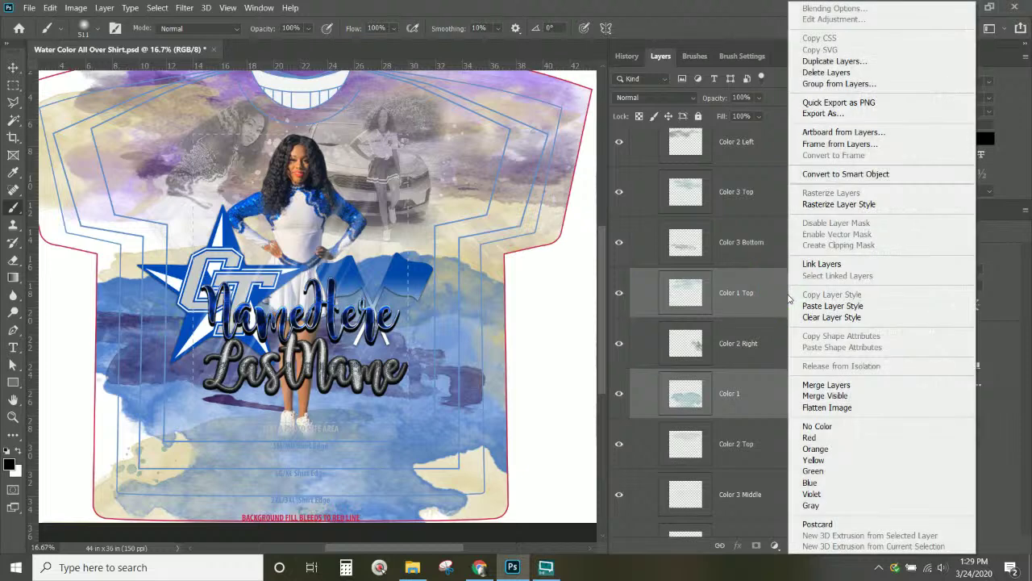
left_click(827, 307)
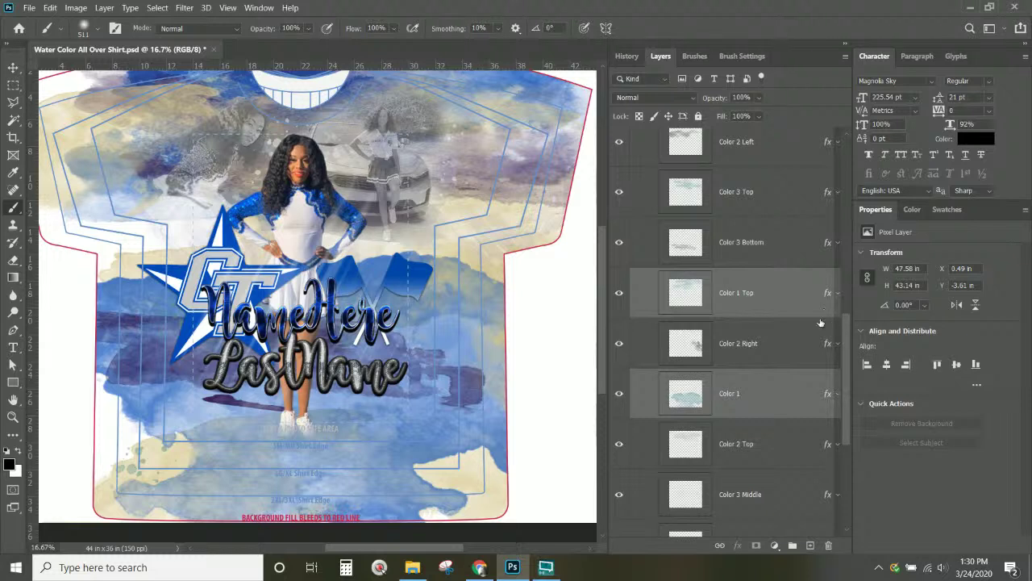
- Set the Color 2 Right layer's color overlay to grey #a6a5a5 and copy that layer's style
left_click(769, 359)
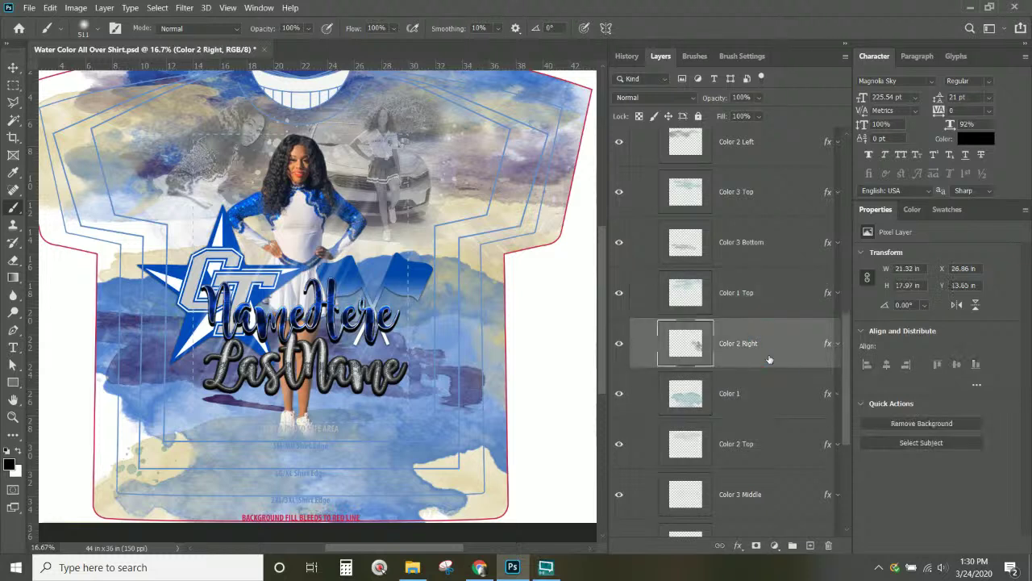
left_click(619, 345)
left_click(618, 346)
double_click(826, 347)
left_click(523, 294)
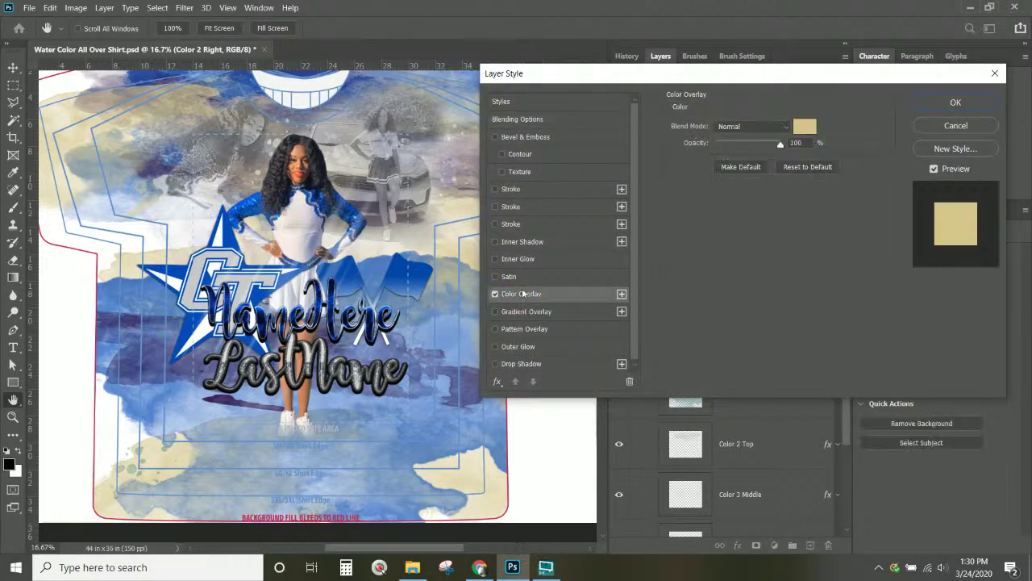
left_click(807, 126)
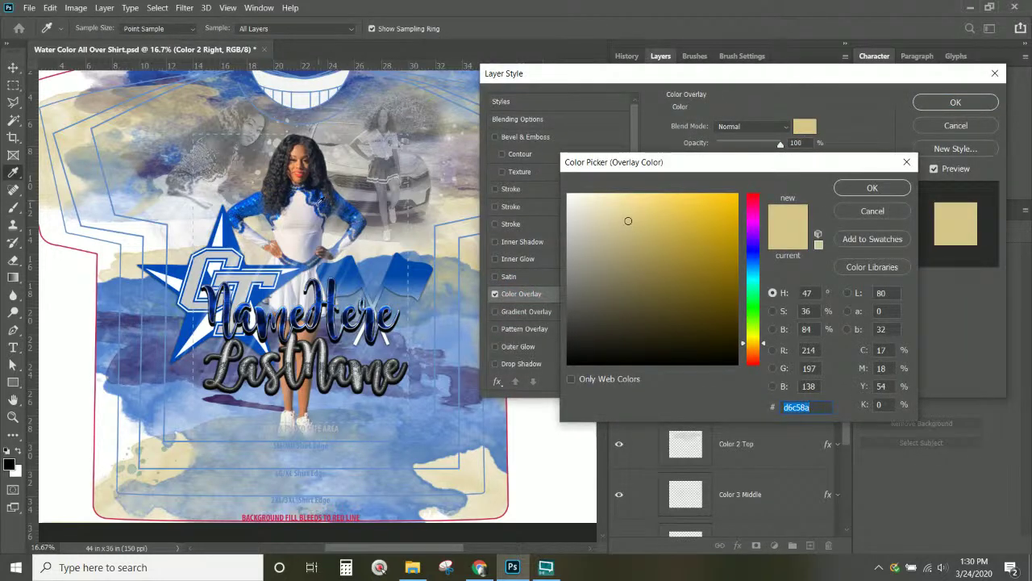
left_click(239, 255)
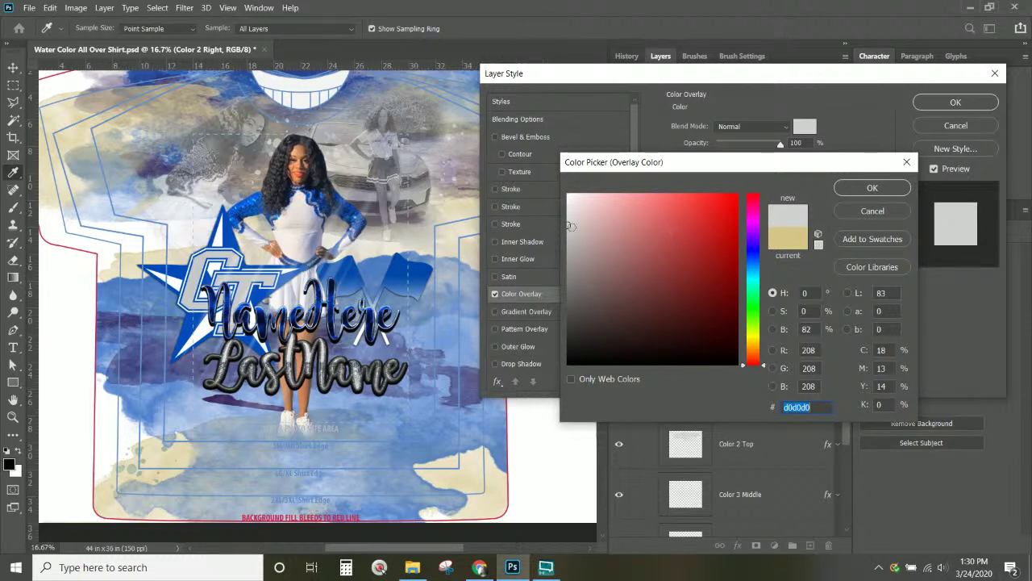
left_click_drag(570, 227, 568, 254)
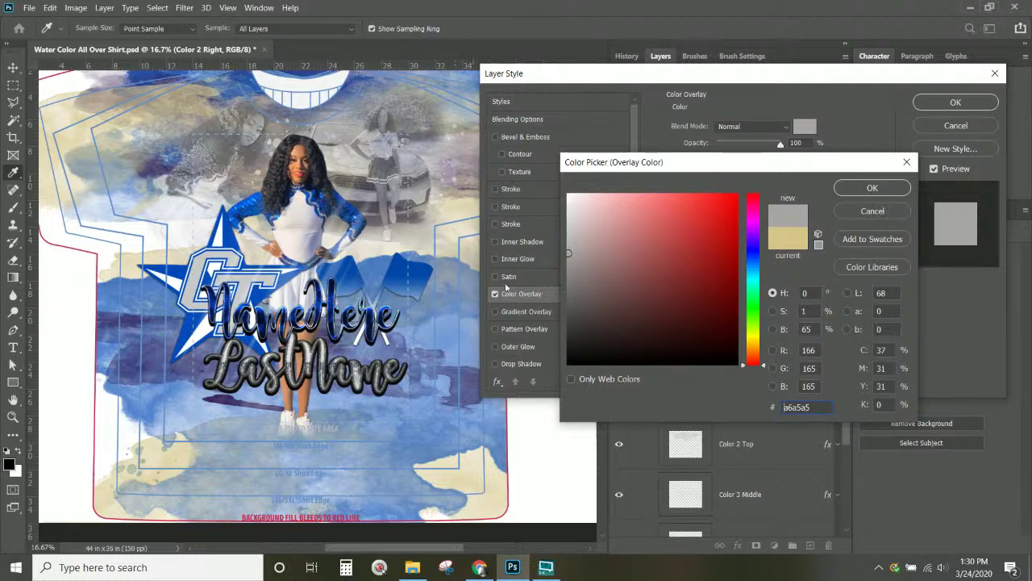
left_click(872, 187)
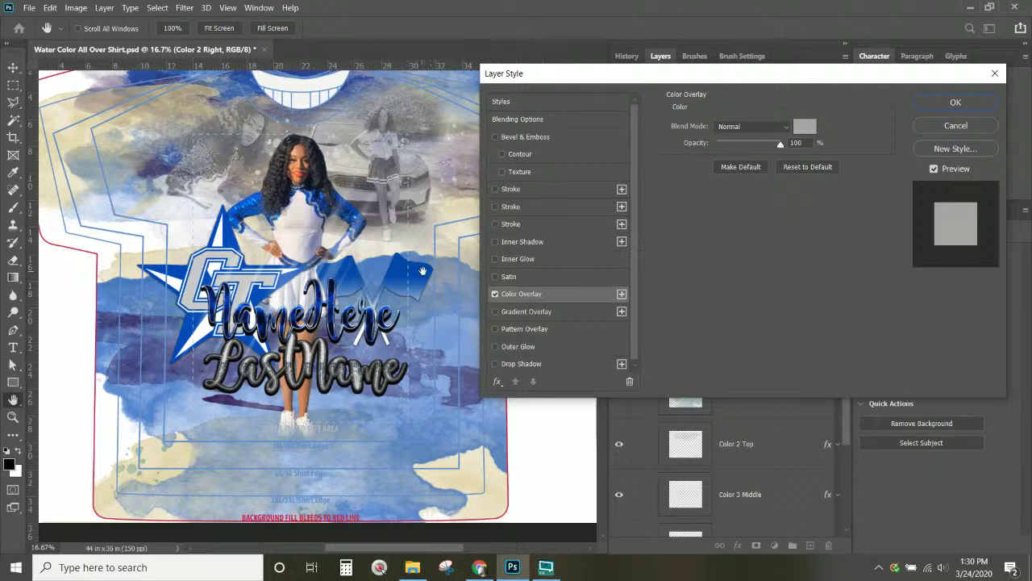
left_click(939, 105)
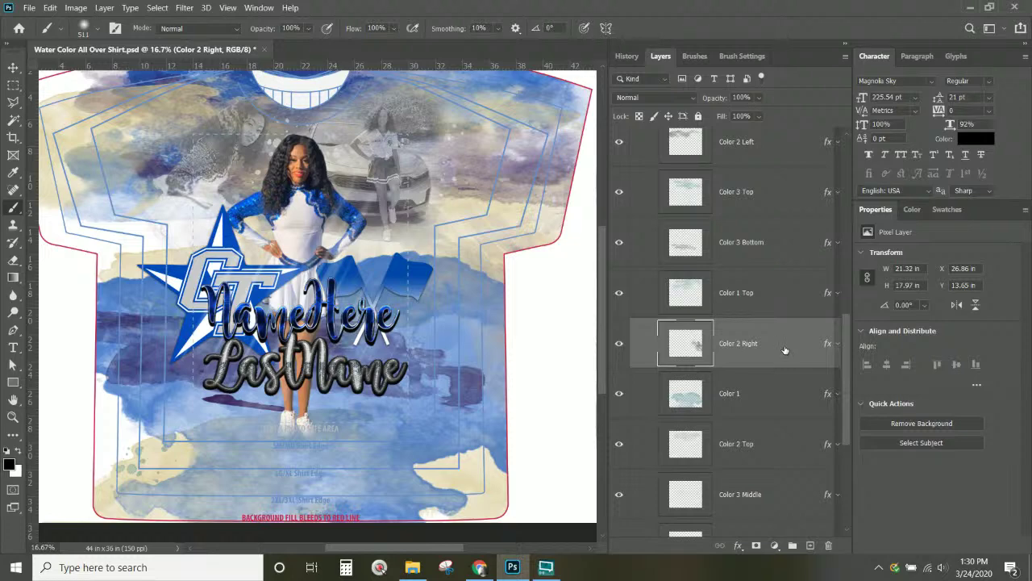
right_click(785, 349)
left_click(816, 295)
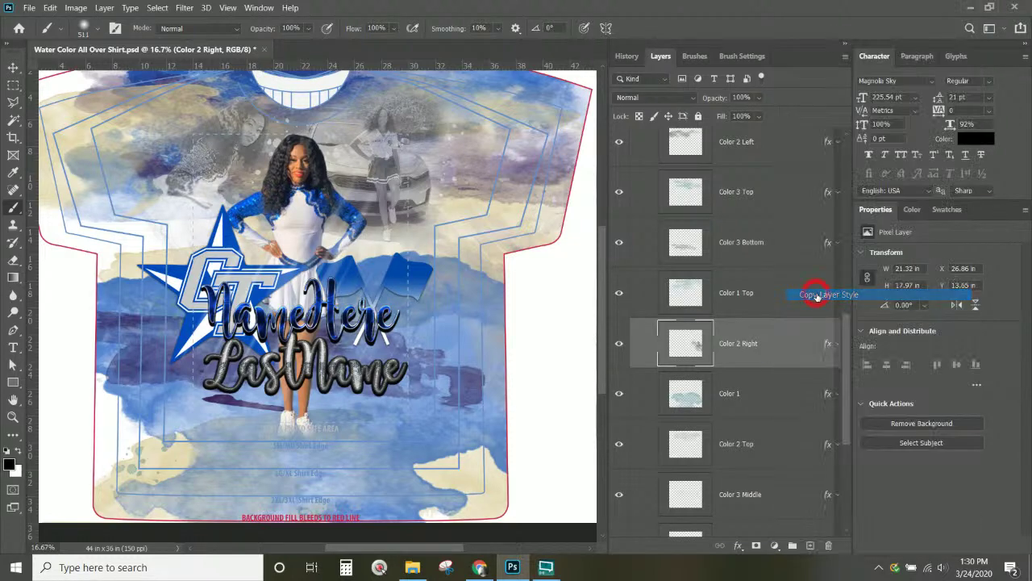
- Paste the copied grey layer style onto the Color 2 Left, Right, Top, Middle and Bottom layers together
scroll(769, 359, "up", 1)
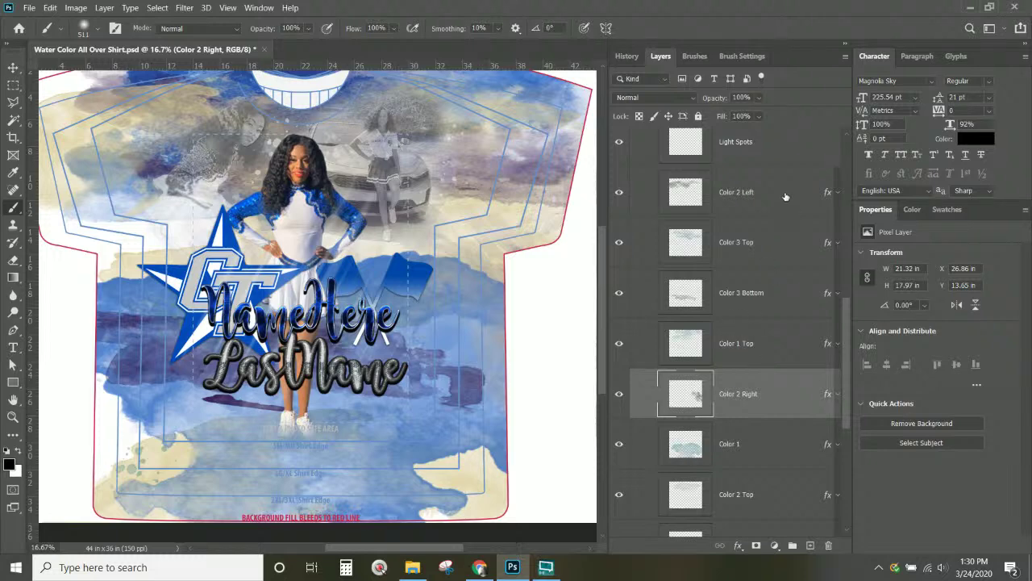
scroll(781, 200, "up", 1)
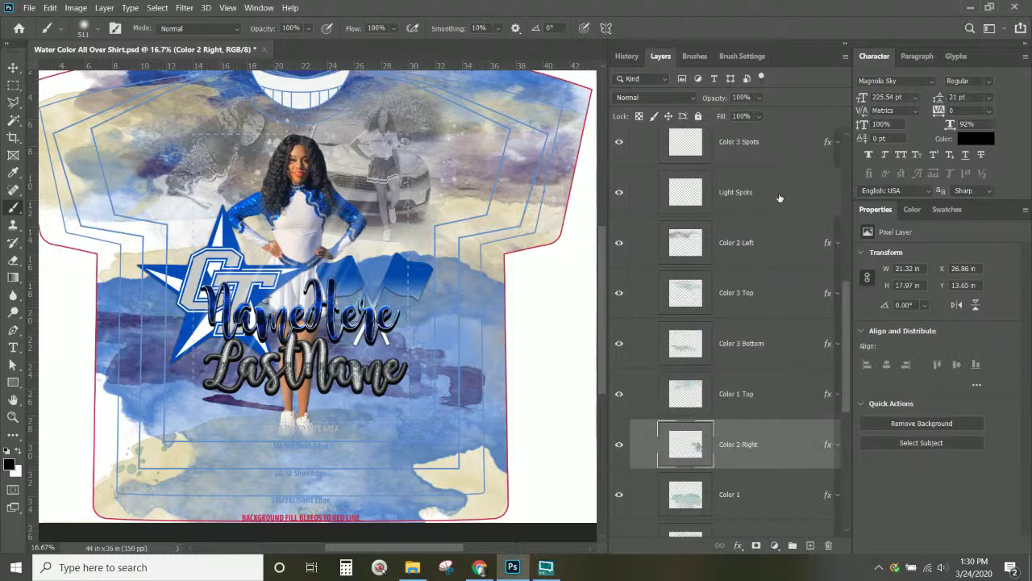
left_click(773, 248, "ctrl")
scroll(774, 290, "down", 3)
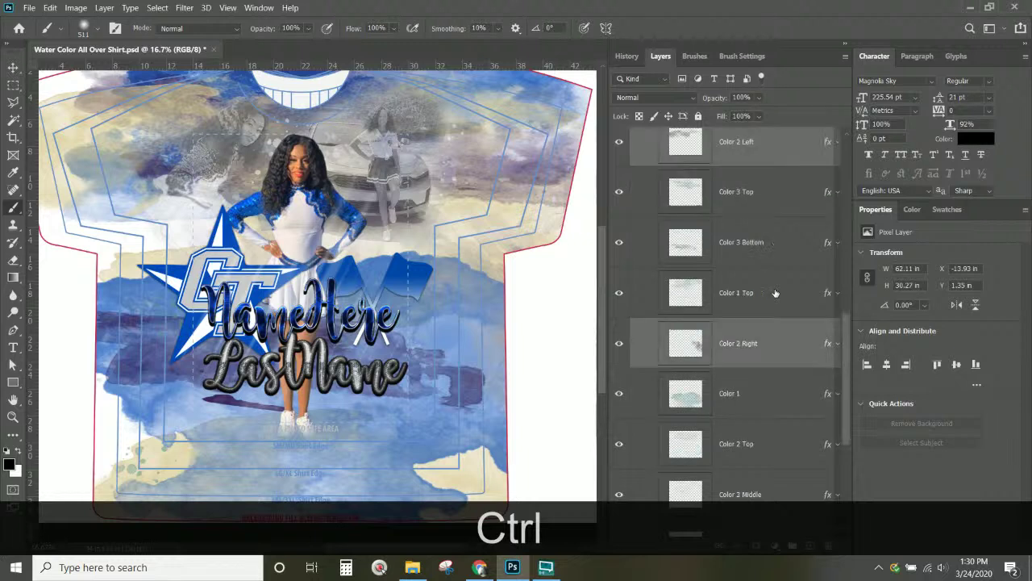
left_click(775, 395, "ctrl")
scroll(774, 396, "down", 2)
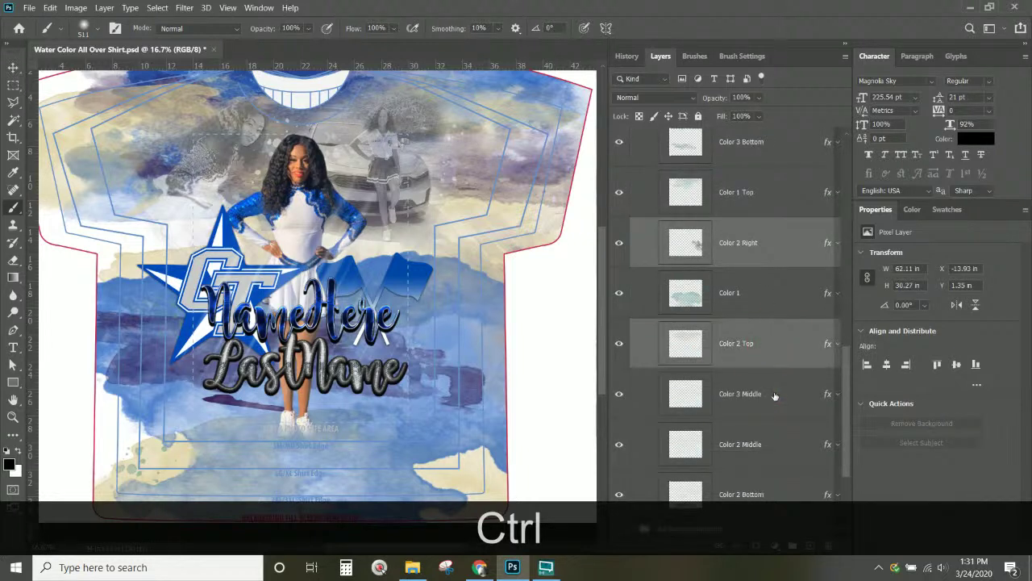
left_click(773, 393, "ctrl")
scroll(773, 395, "down", 1)
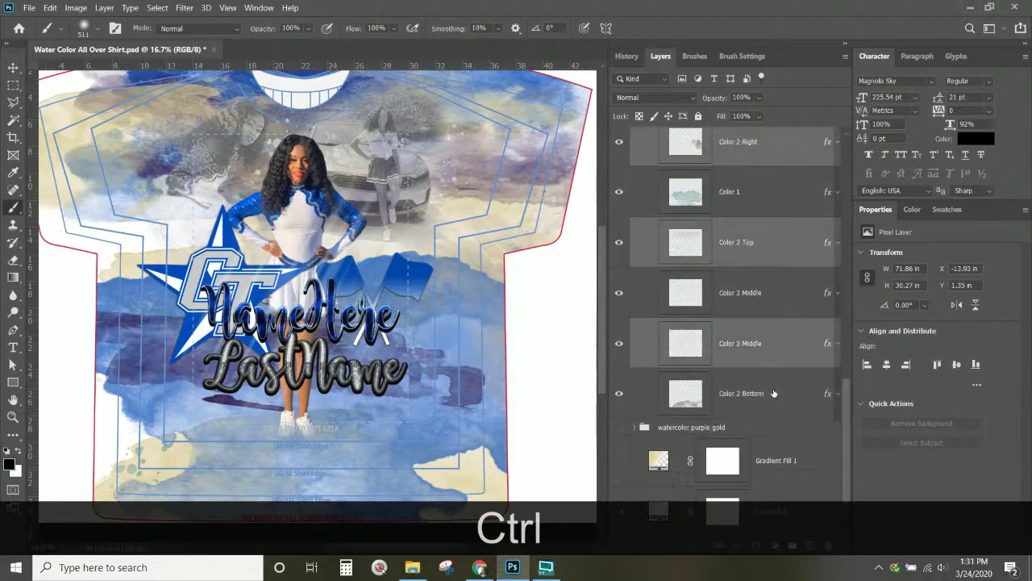
left_click(773, 393, "ctrl")
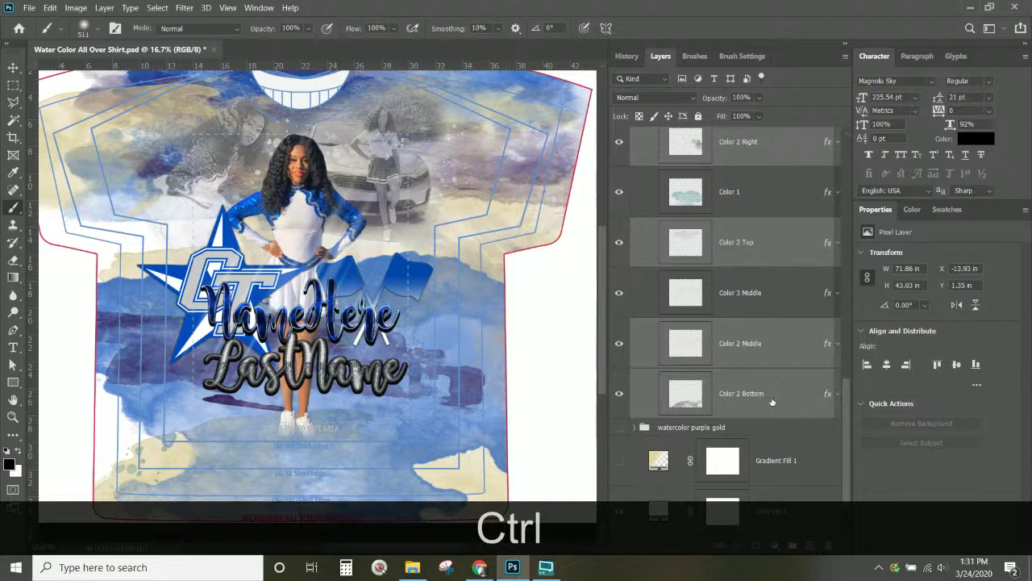
scroll(772, 401, "up", 1)
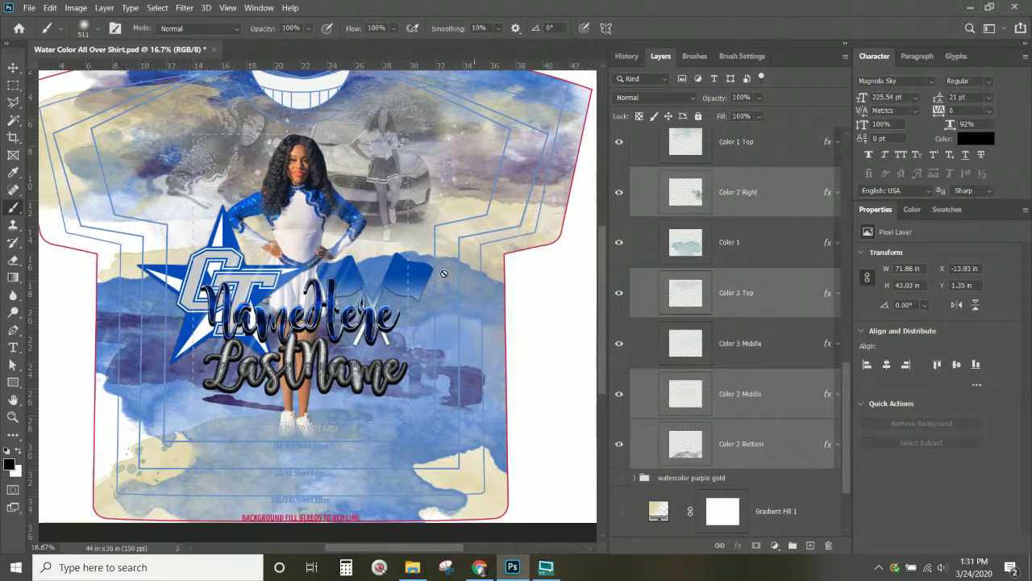
scroll(732, 343, "up", 3)
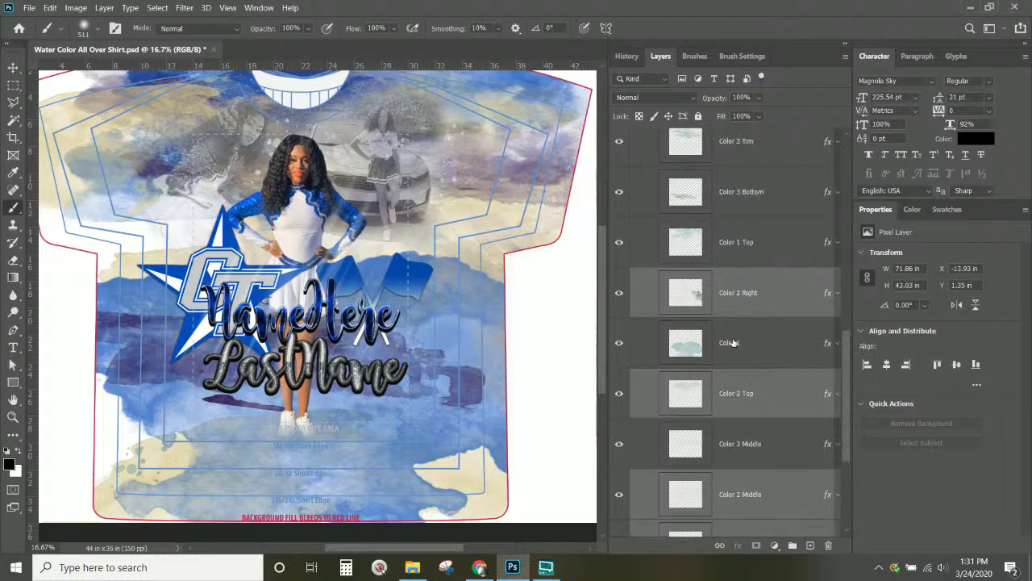
scroll(732, 343, "up", 3)
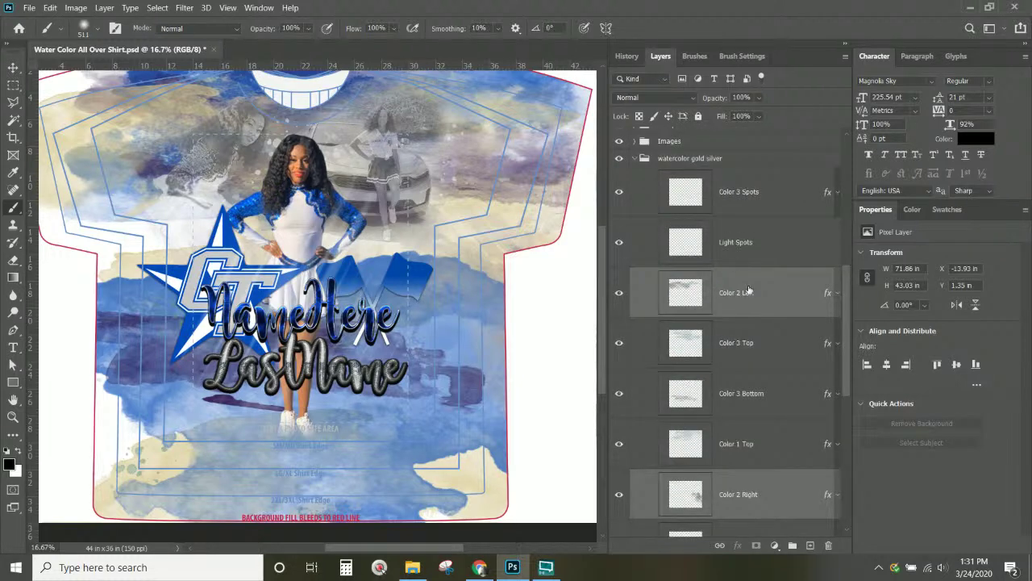
right_click(775, 298)
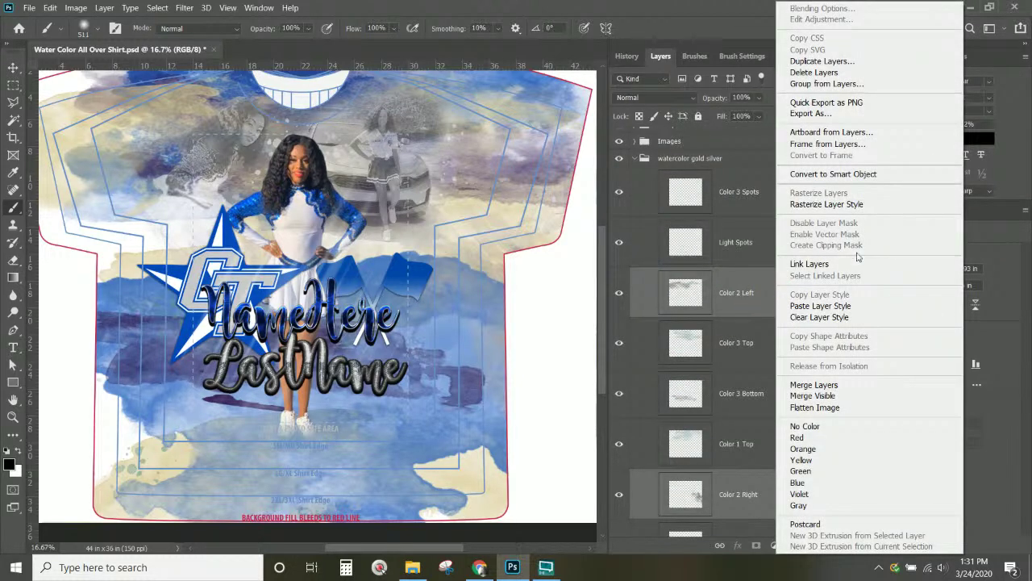
left_click(815, 313)
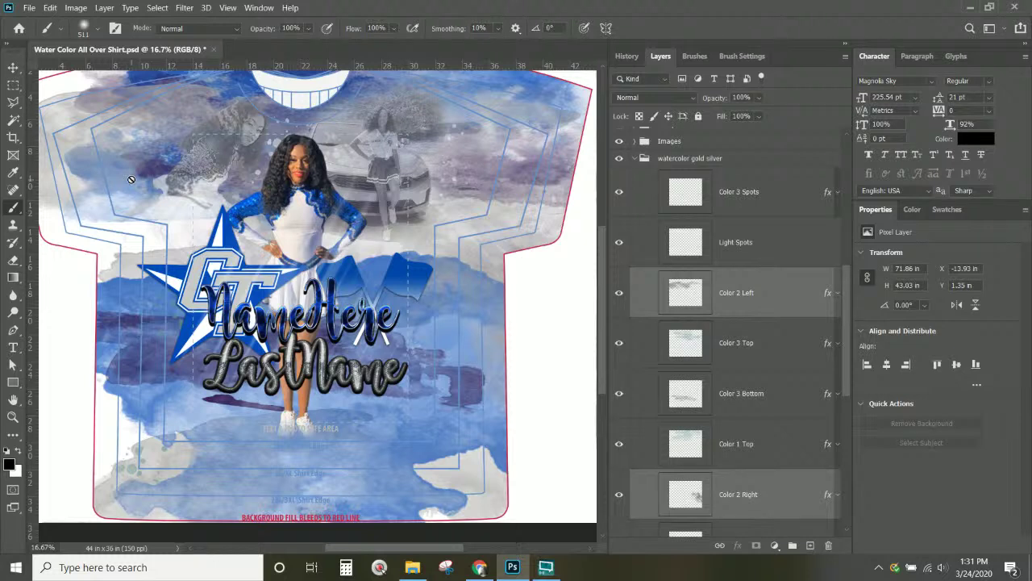
- Select the Color 3 Top layer and toggle its visibility off and on to check which part of the shirt it covers
scroll(407, 284, "up", 2)
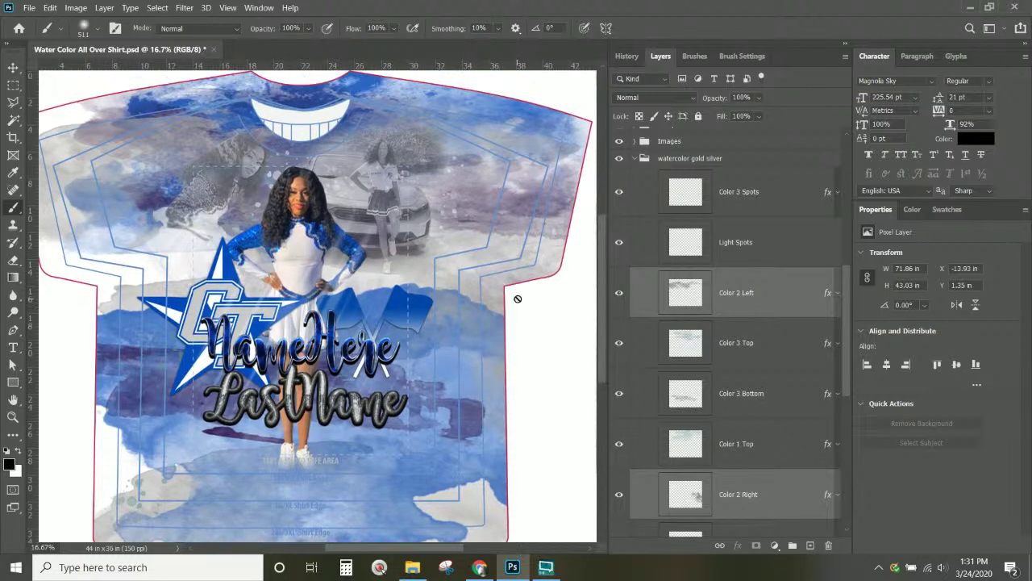
left_click(739, 343)
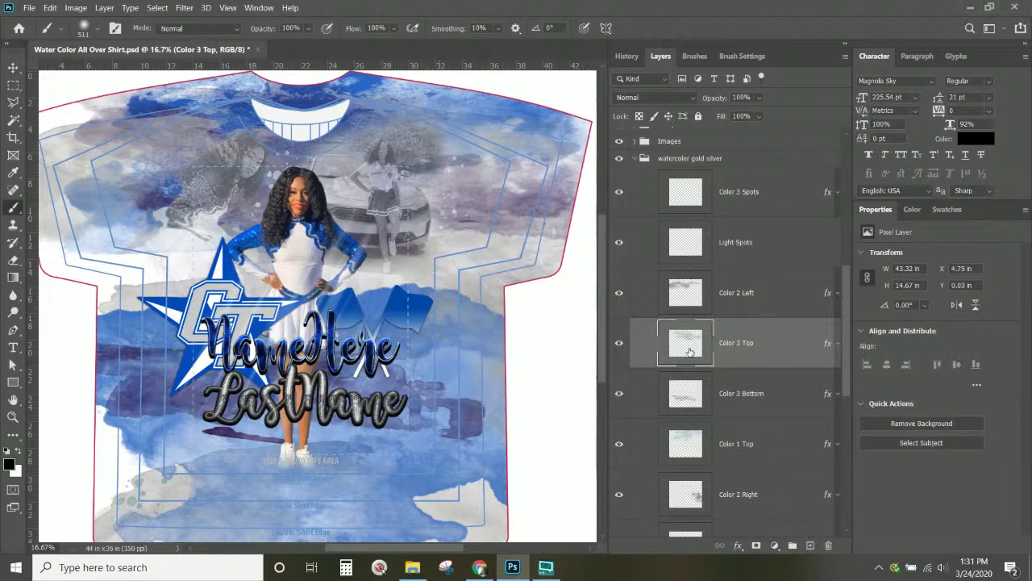
scroll(689, 351, "down", 1)
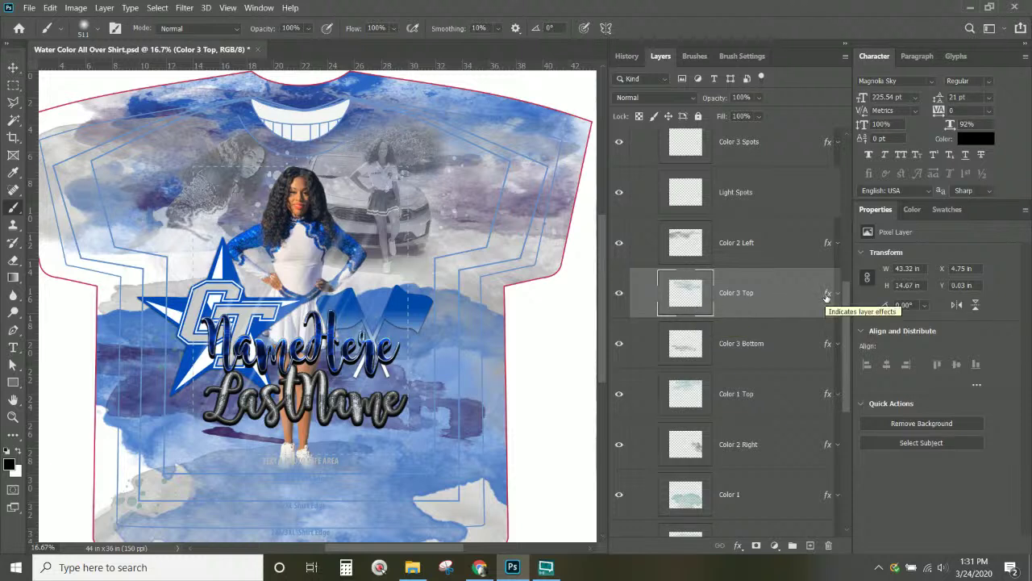
left_click(619, 294)
left_click(619, 295)
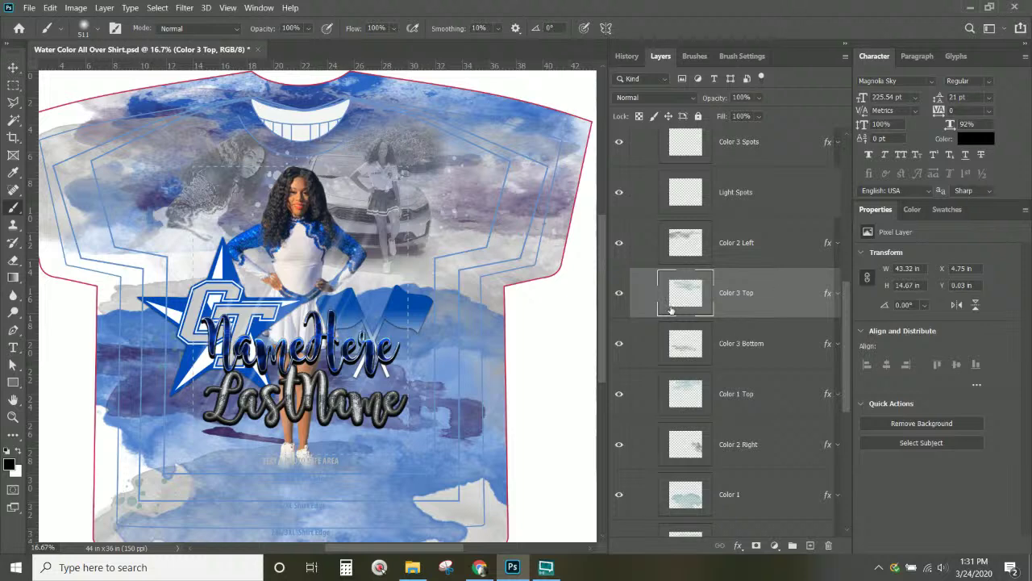
- Set the Color 3 Top layer's color overlay to a dark navy by sampling a blue from the artwork and darkening it
double_click(829, 297)
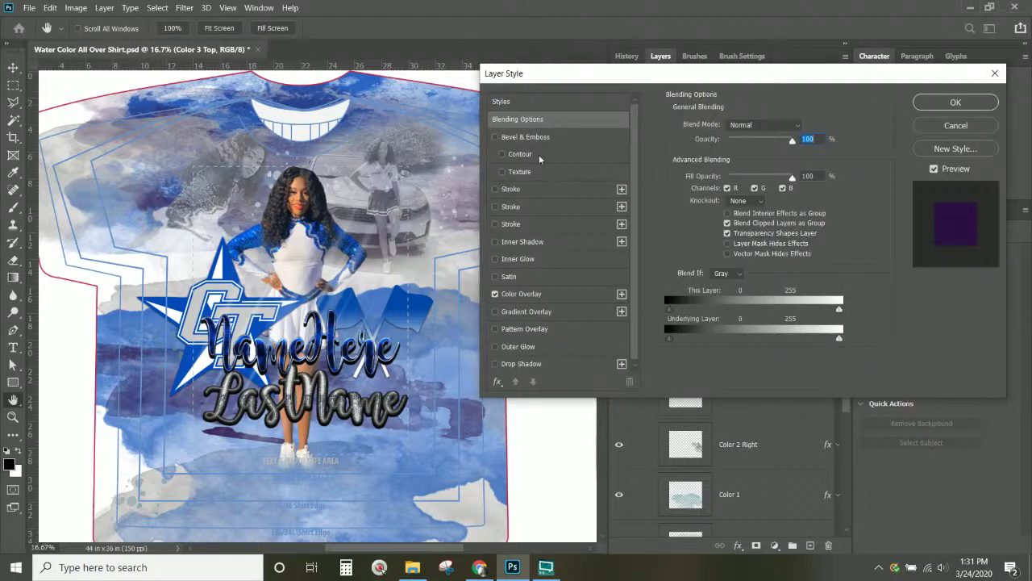
left_click(536, 294)
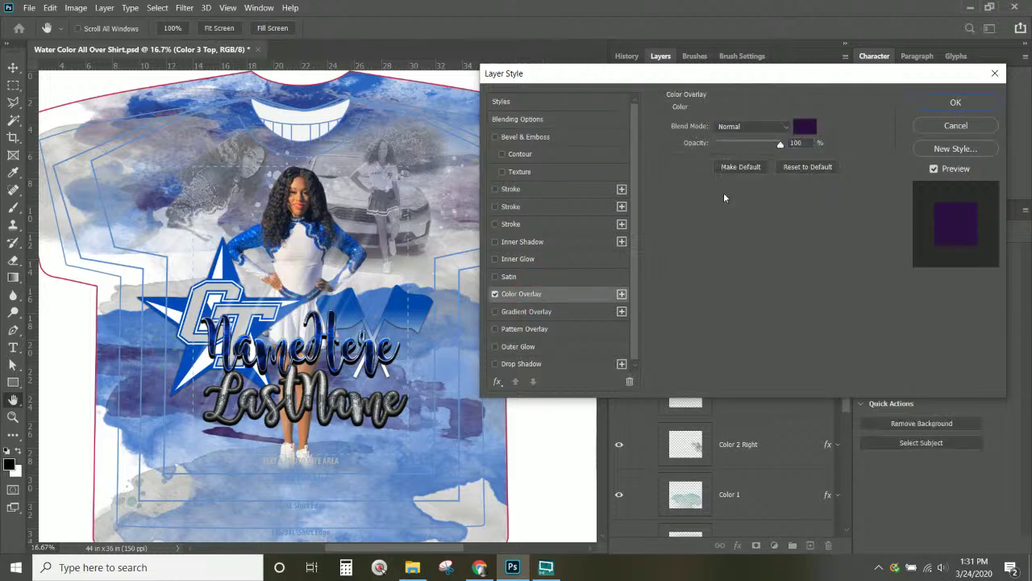
left_click(804, 125)
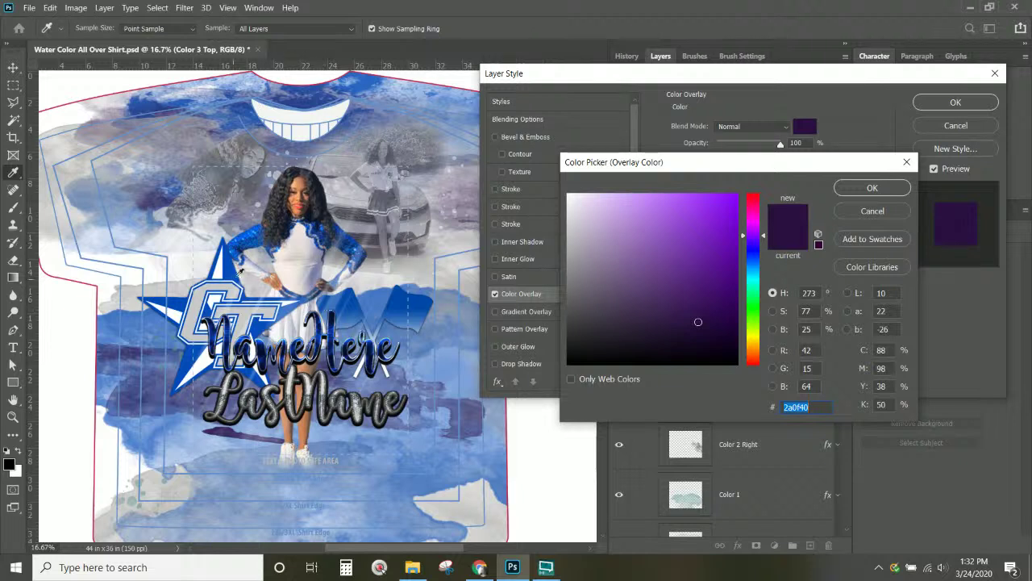
left_click(236, 265)
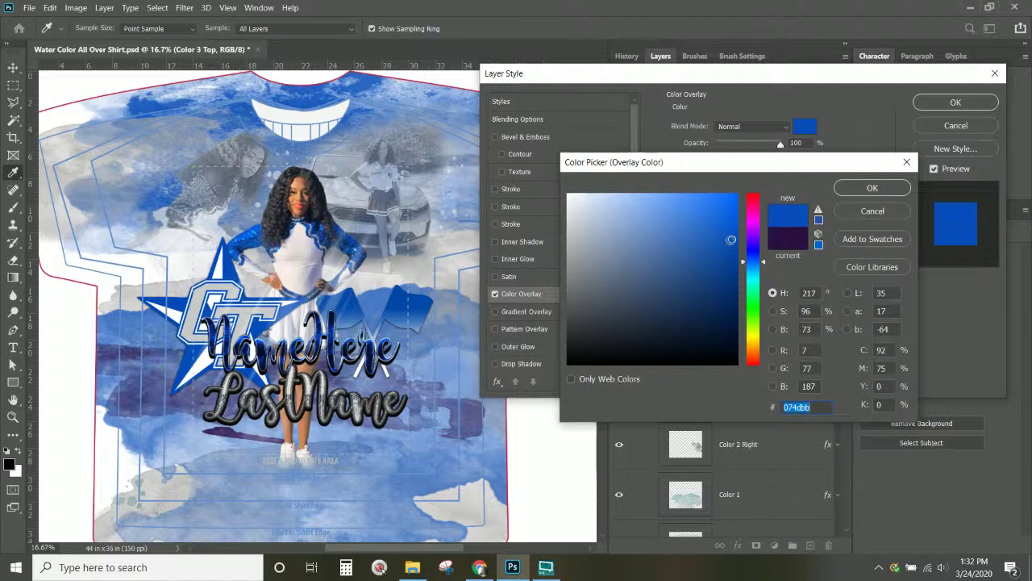
left_click_drag(730, 240, 731, 312)
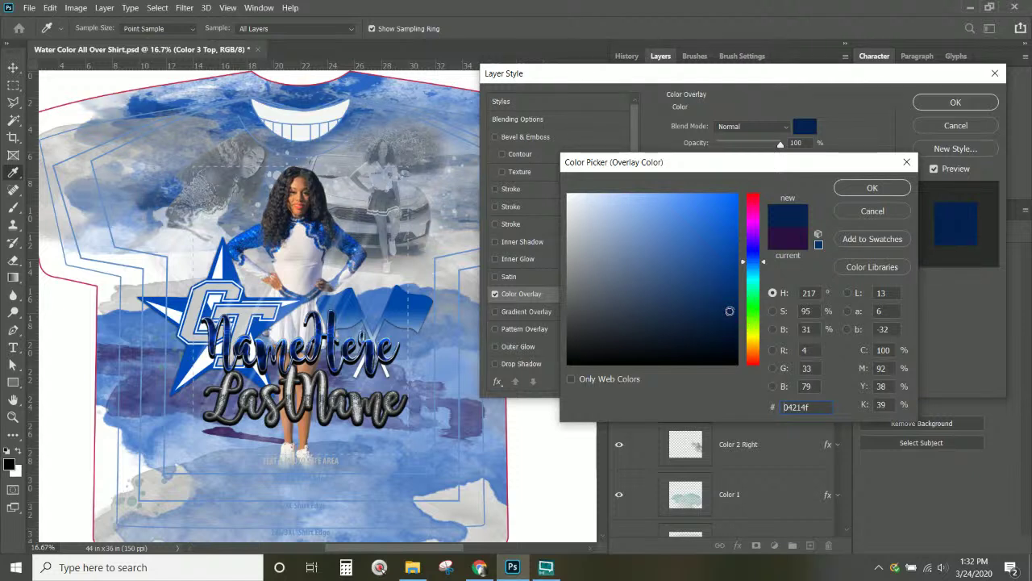
left_click(730, 310)
mouse_move(730, 311)
left_mouse_down()
mouse_move(682, 308)
mouse_move(732, 303)
left_mouse_up()
left_click_drag(733, 303, 727, 311)
left_click(892, 188)
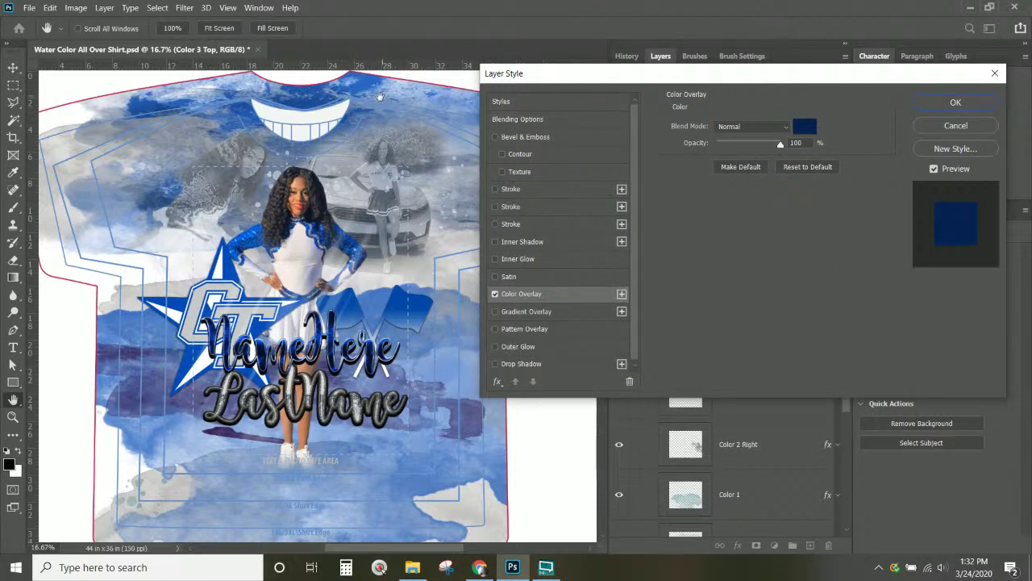
left_click(925, 109)
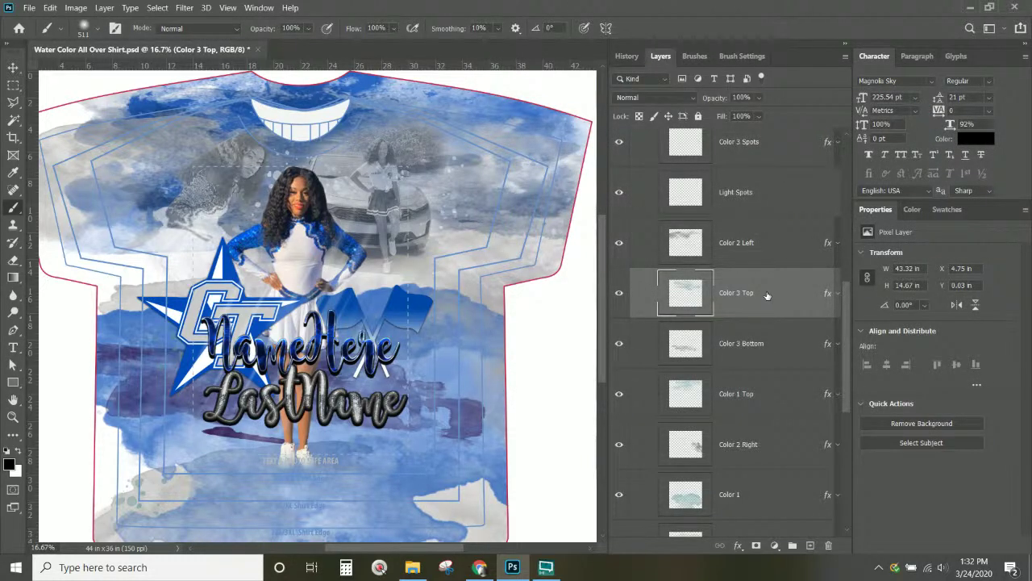
- Try to paste the previously copied layer style onto the Color 3 Top, Color 3 Bottom and Color 3 Middle layers together
scroll(765, 296, "down", 1)
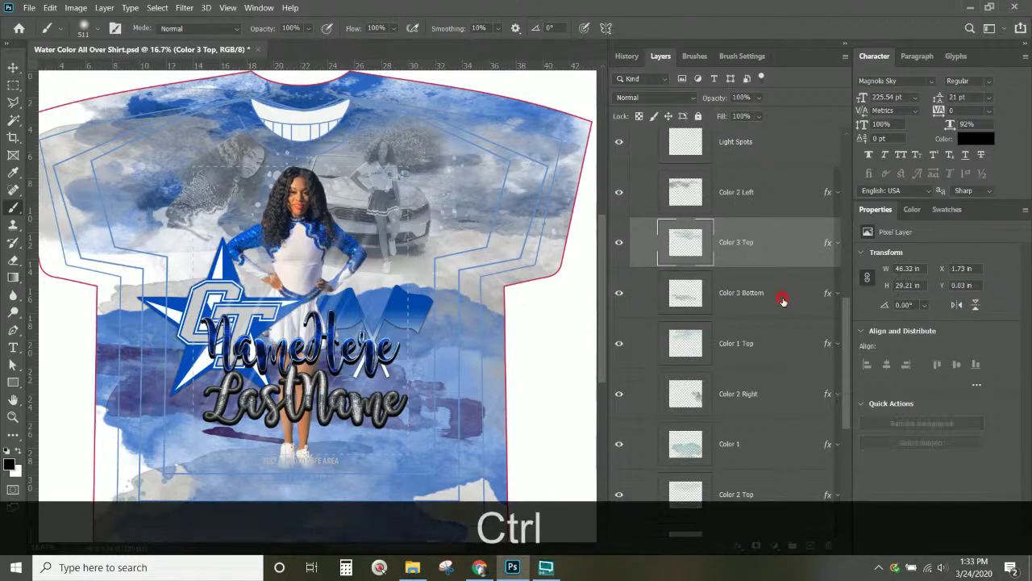
left_click(782, 302, "ctrl")
scroll(783, 301, "down", 1)
scroll(783, 301, "down", 3)
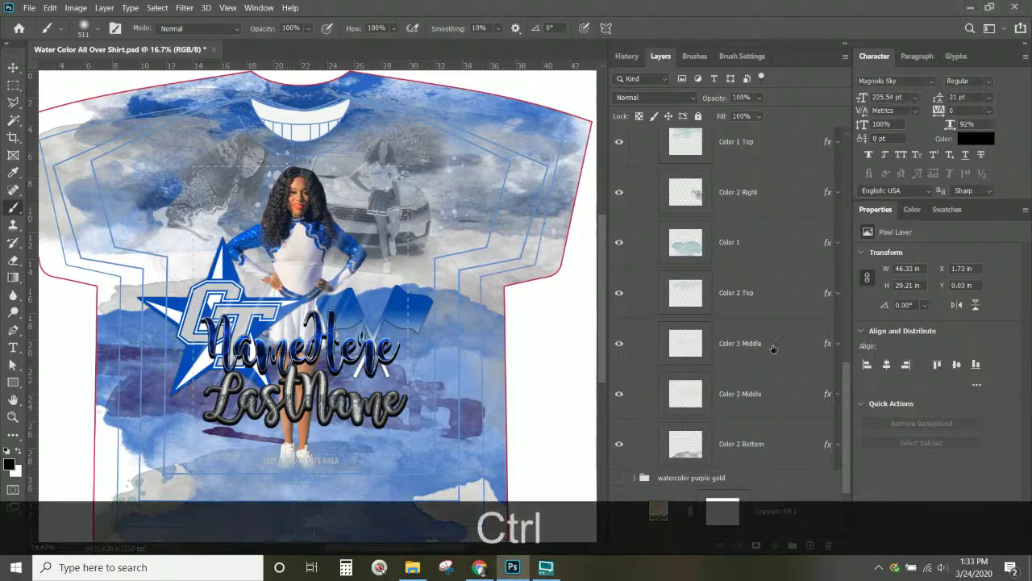
left_click(771, 349, "ctrl")
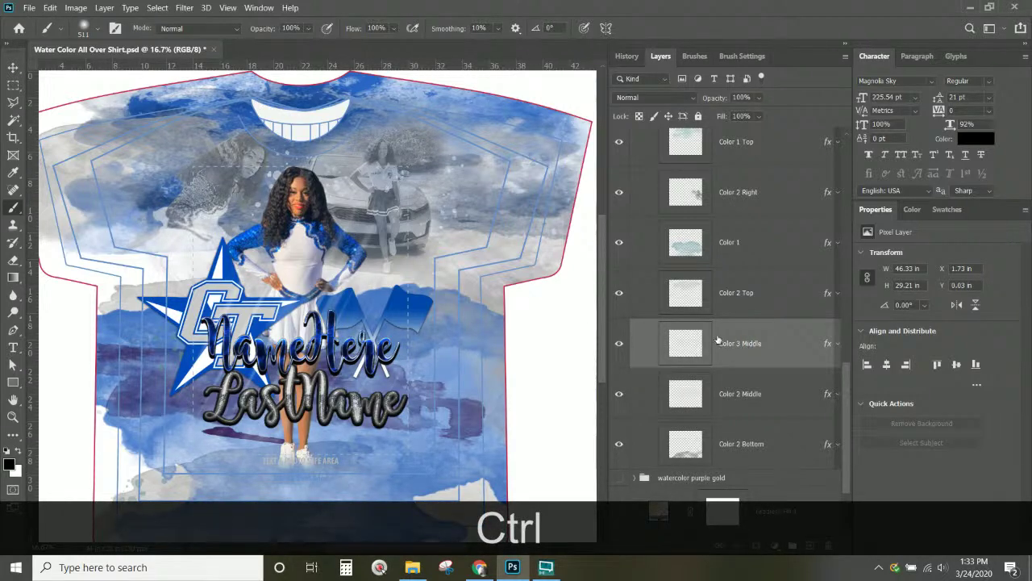
scroll(776, 364, "down", 2)
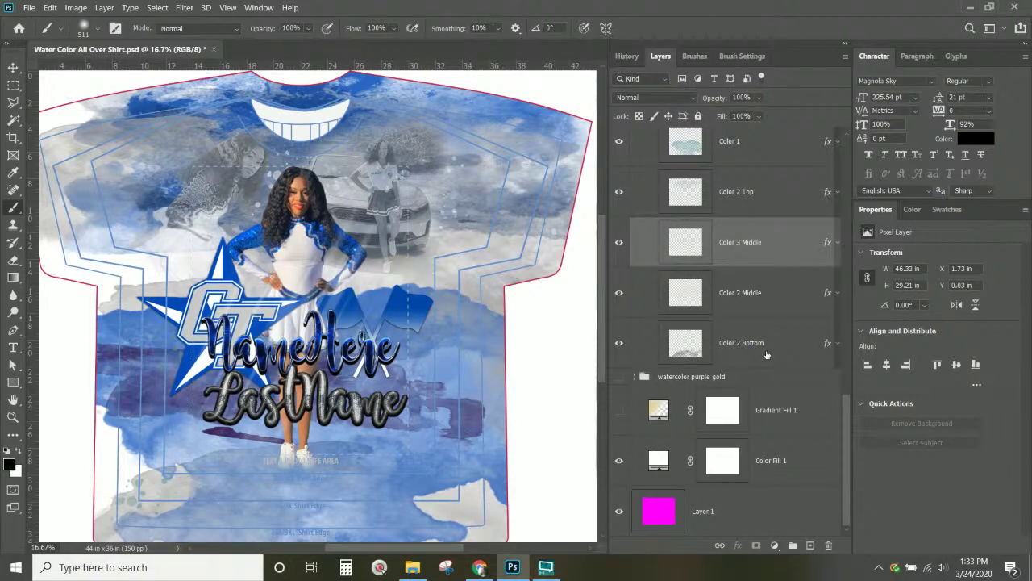
scroll(766, 355, "up", 5)
right_click(771, 255)
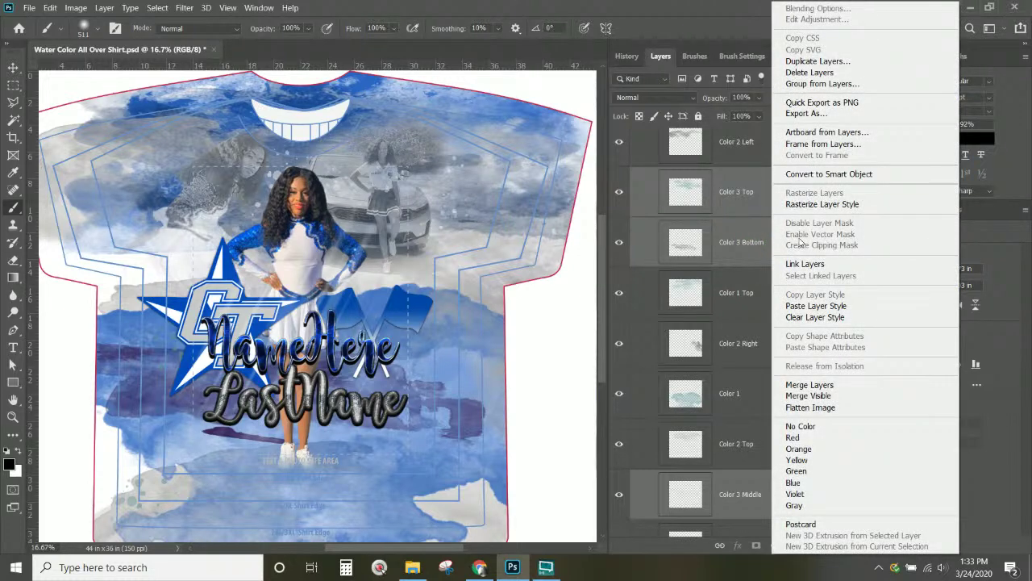
left_click(802, 306)
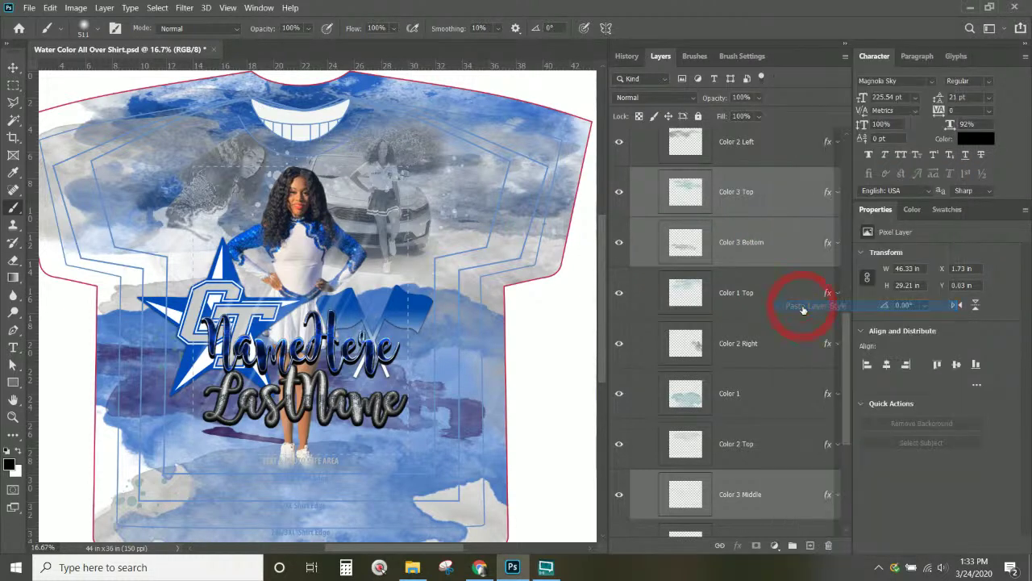
key("ctrl+z")
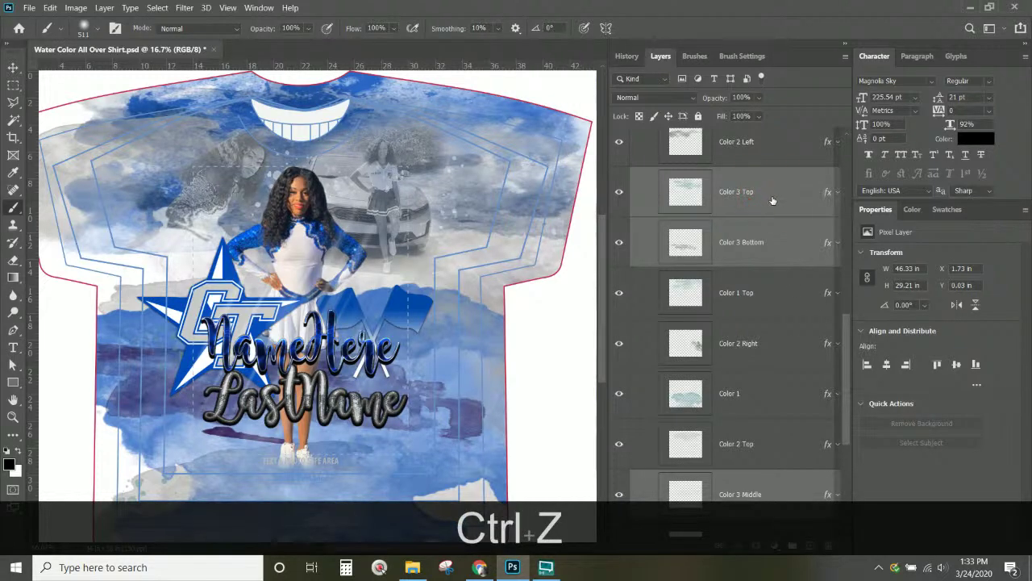
- Copy the Color 3 Top layer's style and paste it onto the Color 3 Bottom and Color 3 Middle layers
left_click(771, 194)
right_click(777, 192)
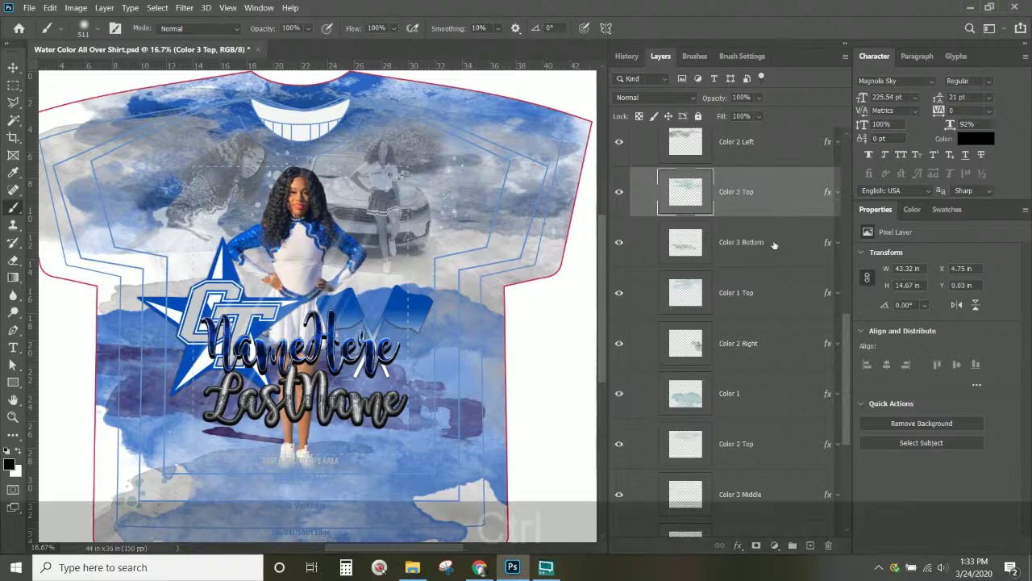
left_click(774, 242, "ctrl")
scroll(775, 242, "down", 1)
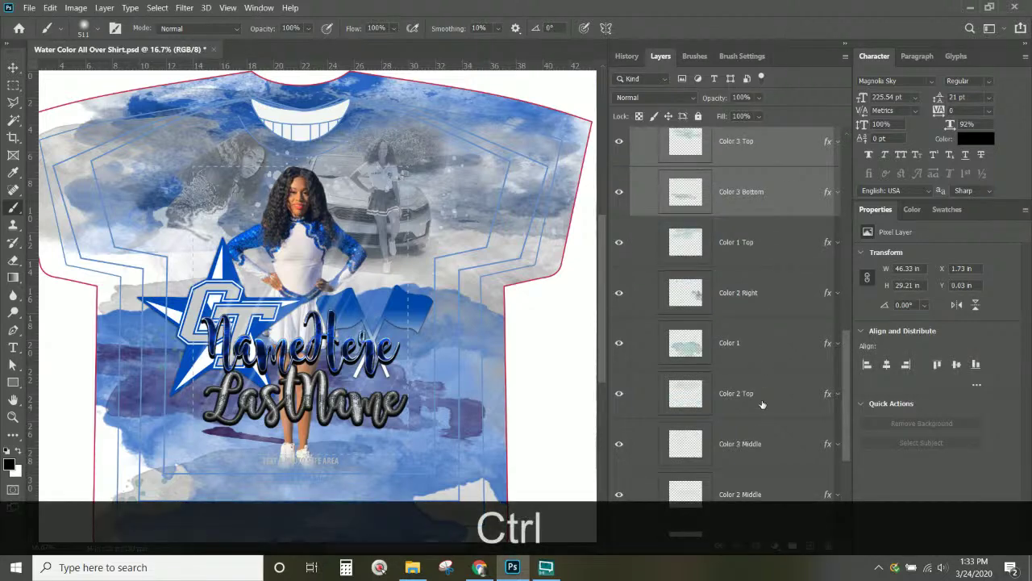
left_click(763, 444, "ctrl")
right_click(766, 445)
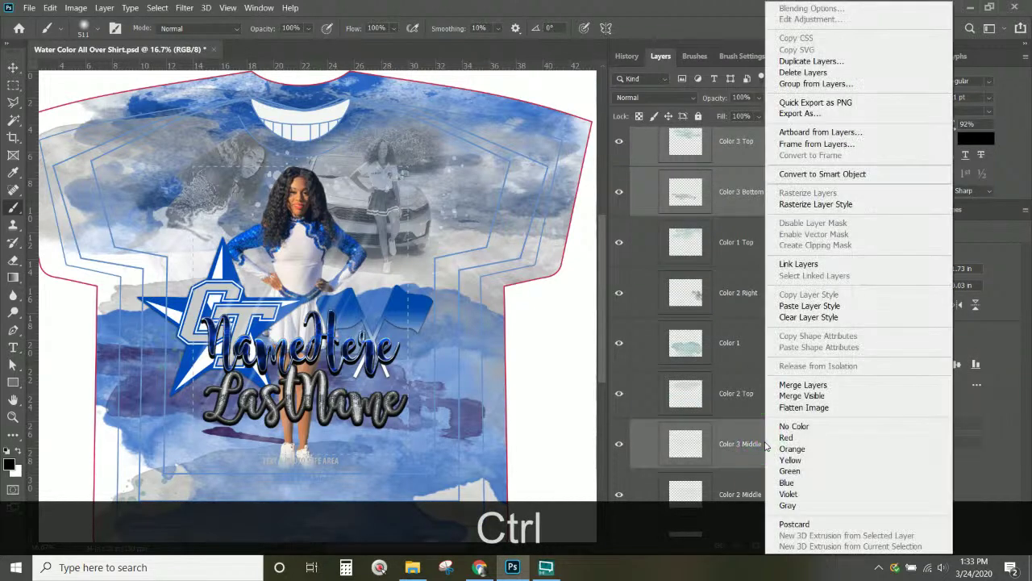
left_click(799, 306)
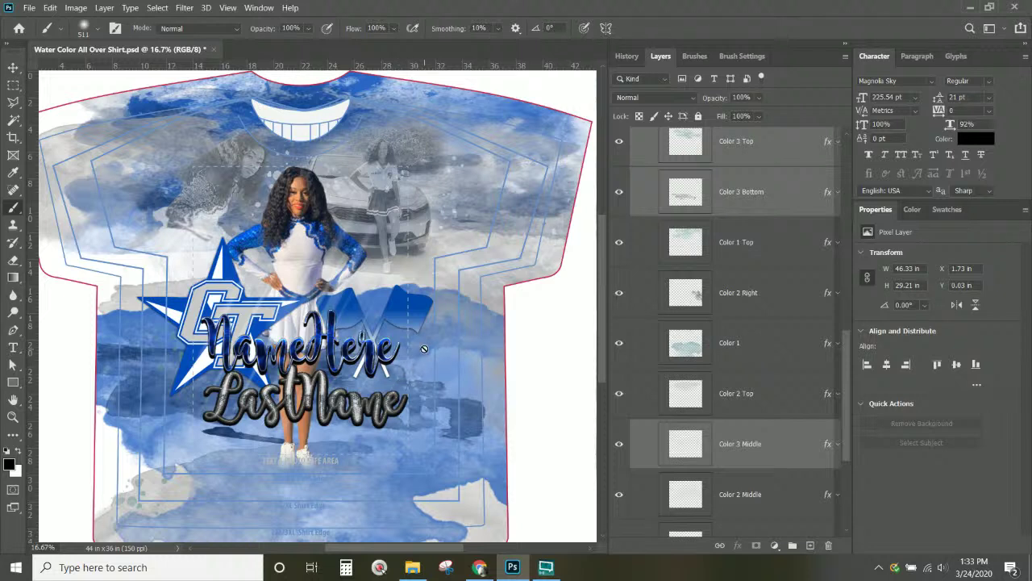
- Extract the zipped glitter folder in File Explorer and place its image 23.jpg directly above the Color 3 Bottom layer
left_click(786, 211)
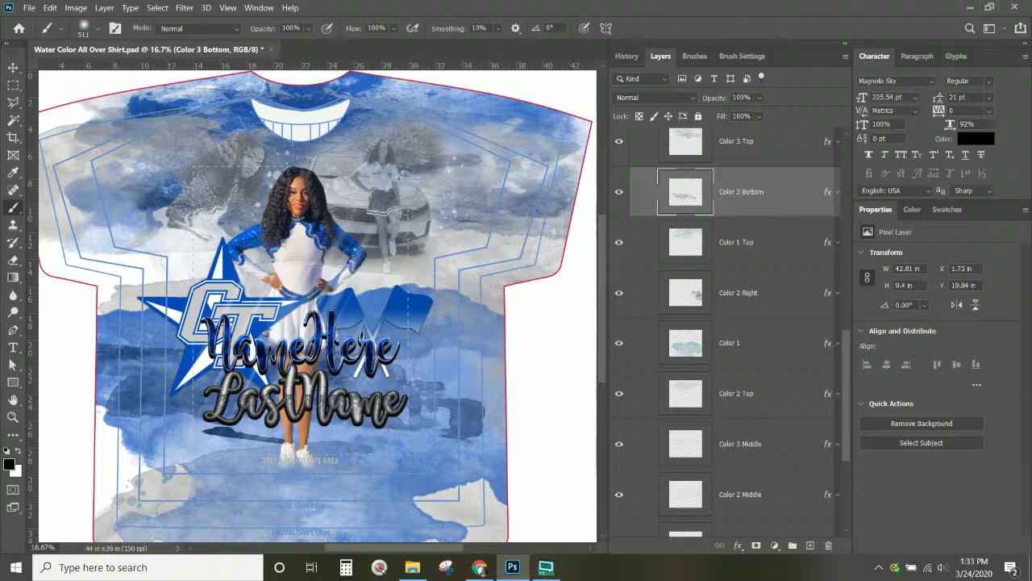
left_click(413, 567)
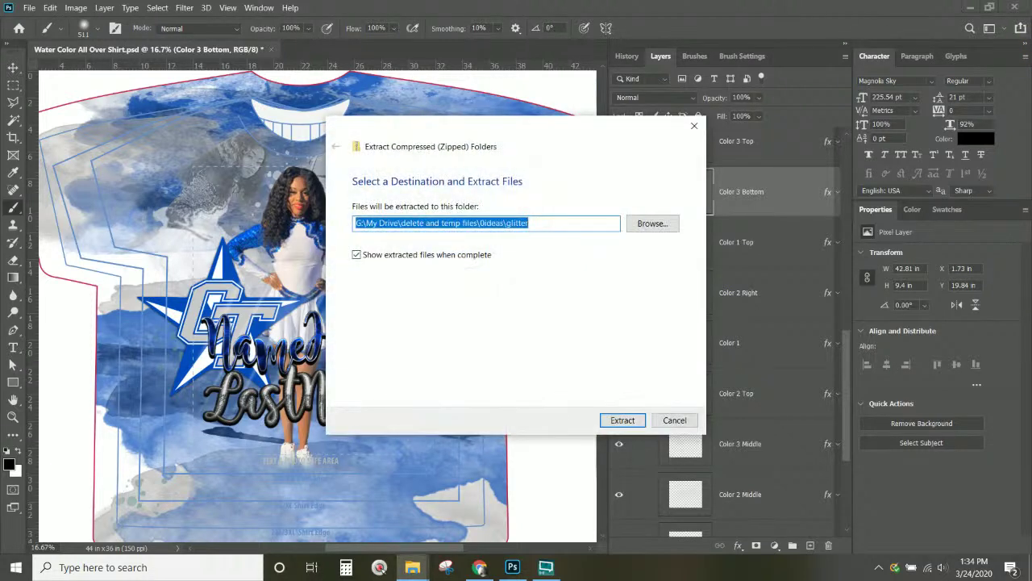
key("Return")
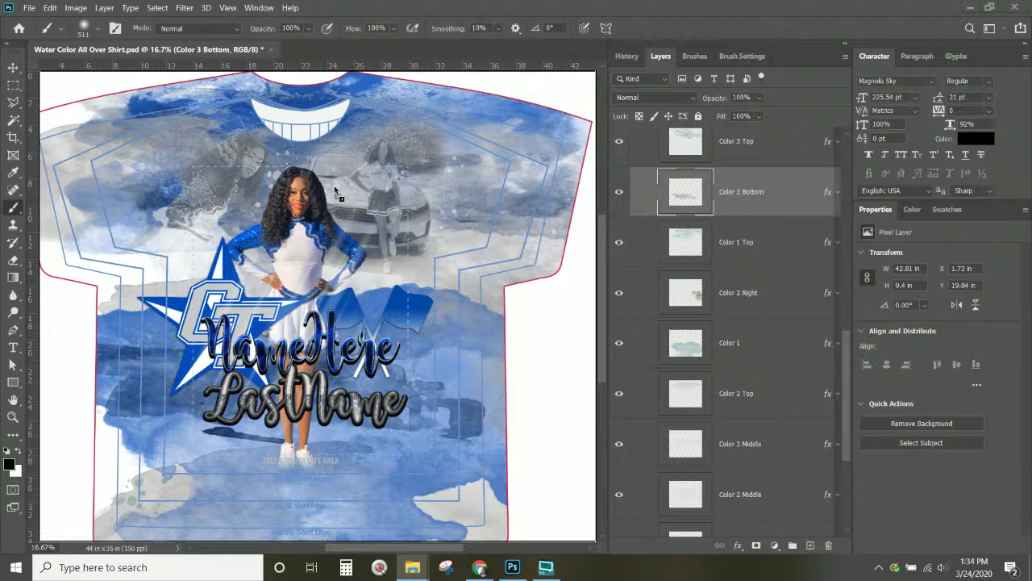
key("ctrl+t")
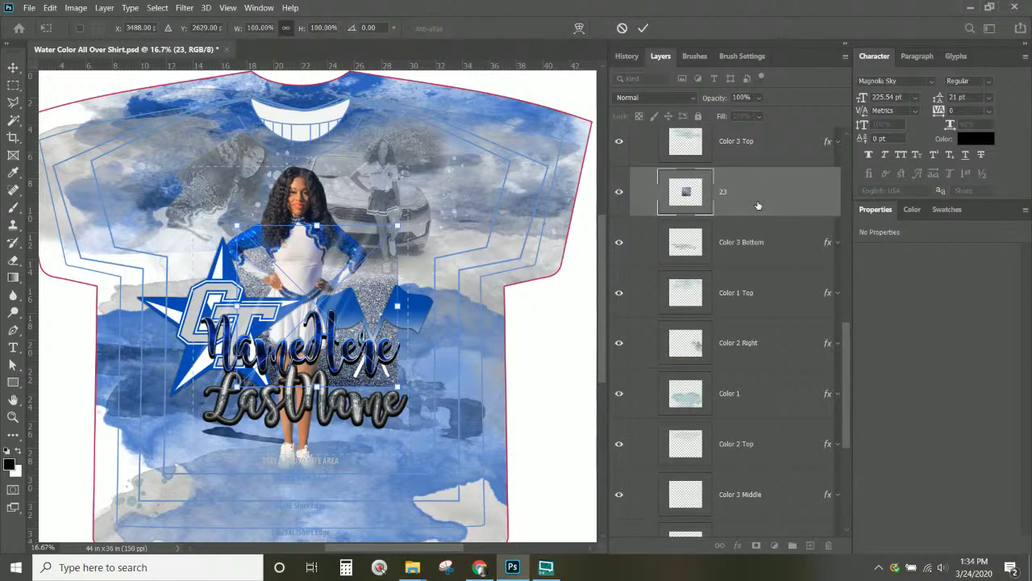
key("Return")
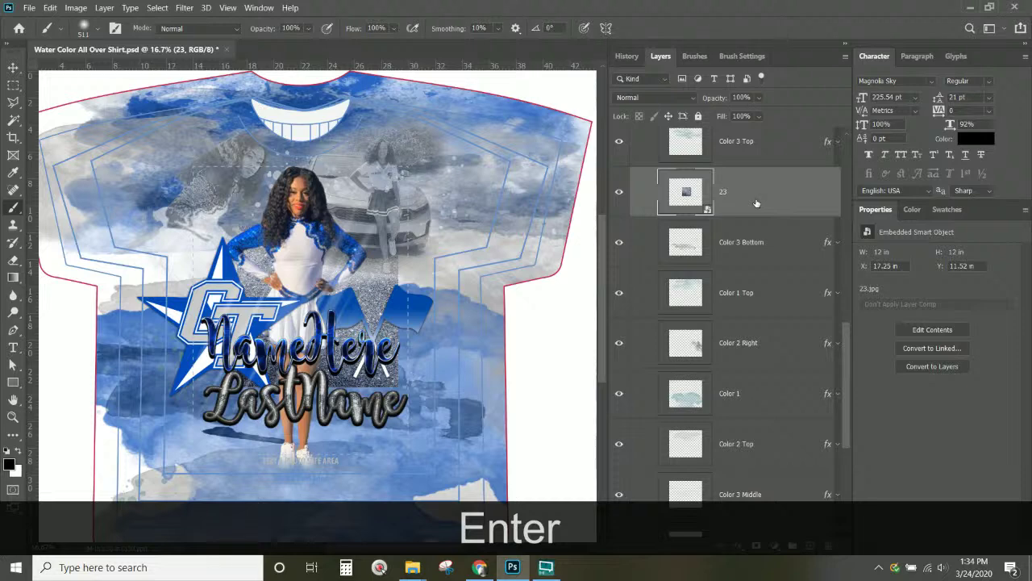
- Move the glitter image 23 to the lower-left corner of the shirt
scroll(724, 215, "up", 3)
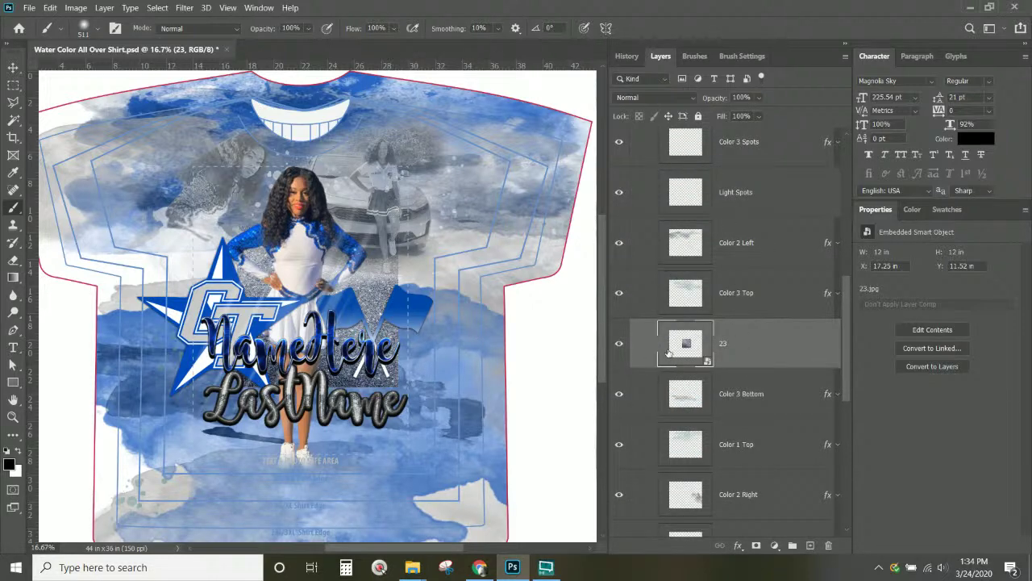
left_click(372, 295)
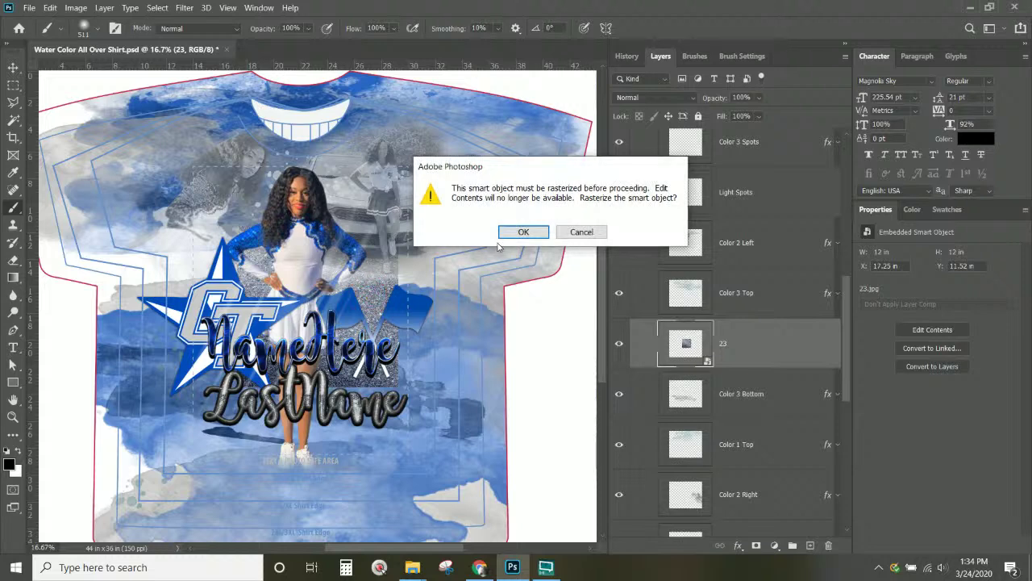
left_click(579, 234)
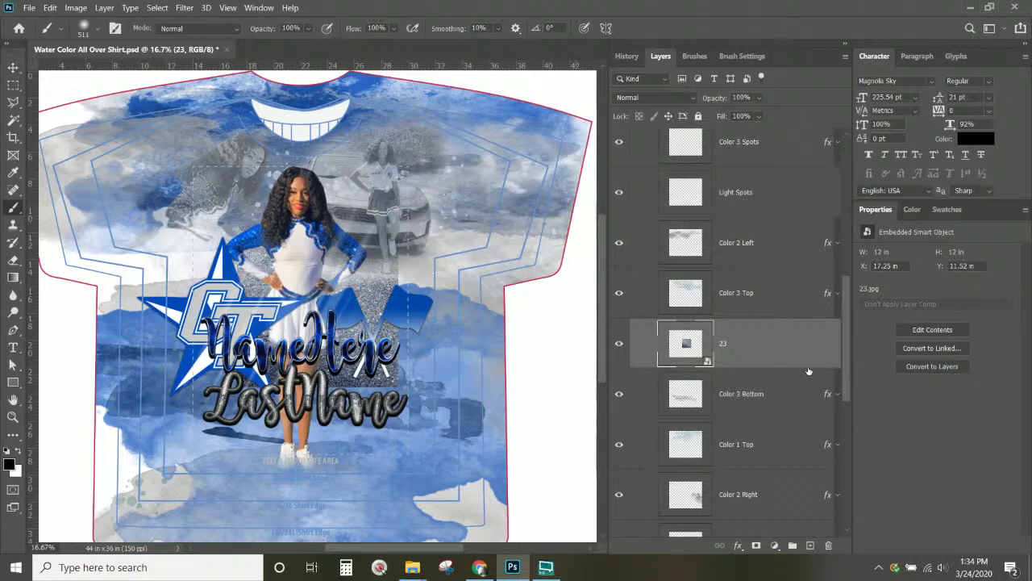
left_click(12, 68)
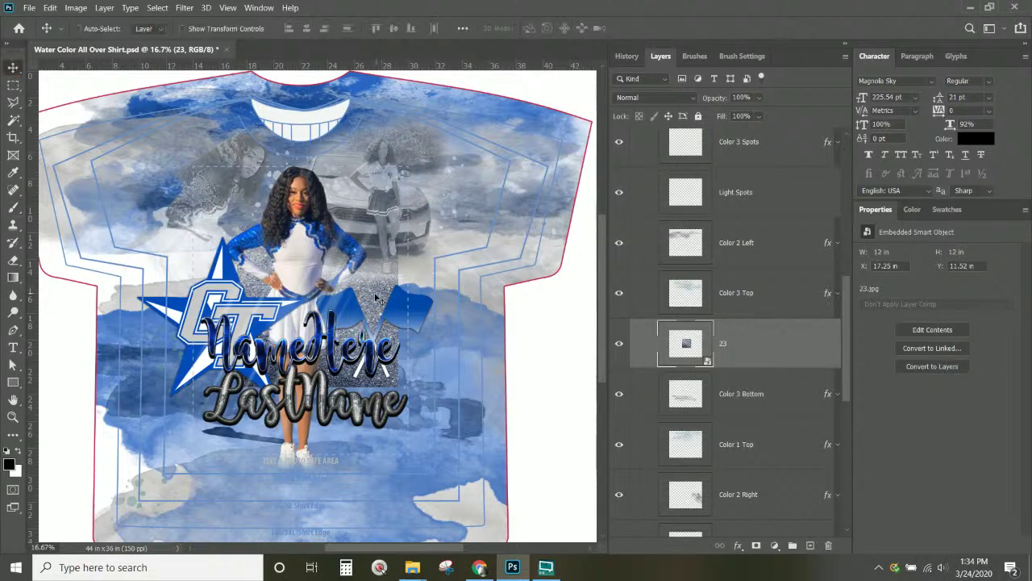
left_click_drag(380, 288, 212, 473)
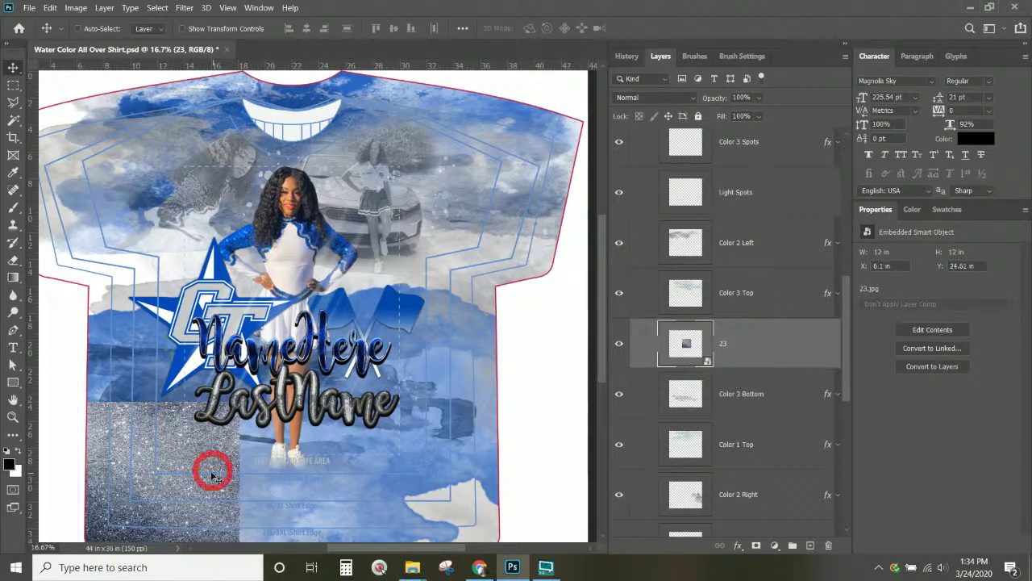
- Duplicate the glitter image twice side by side to span the shirt's lower edge, and select all three glitter layers
scroll(212, 470, "down", 2)
scroll(211, 470, "down", 1)
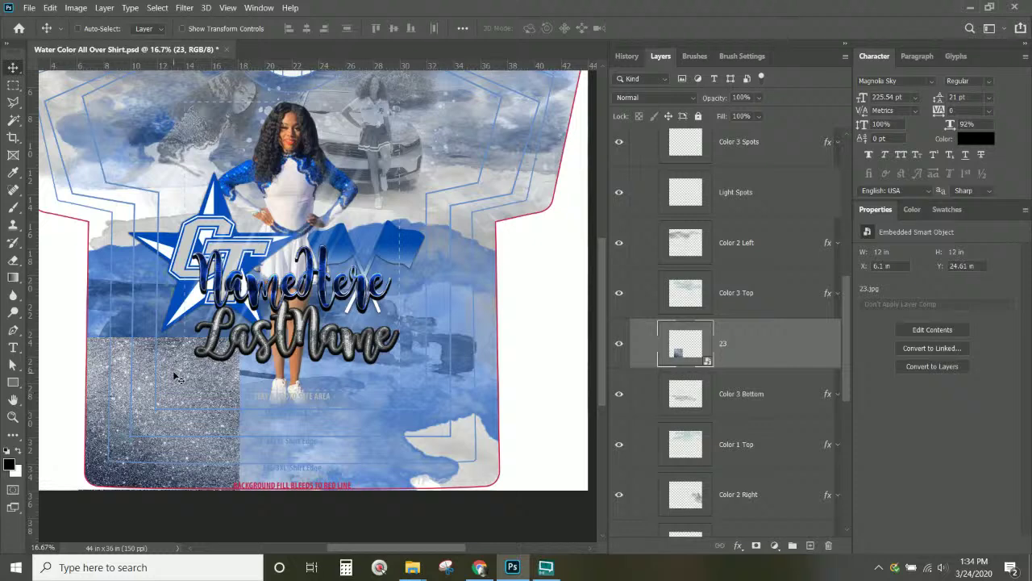
left_click_drag(175, 377, 519, 392)
key("Return")
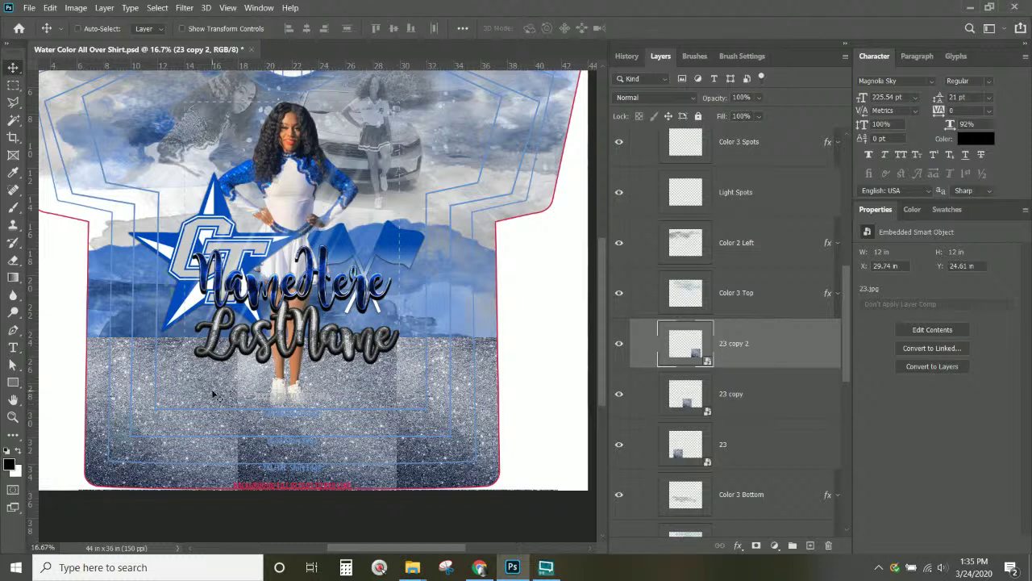
left_click(776, 460, "shift")
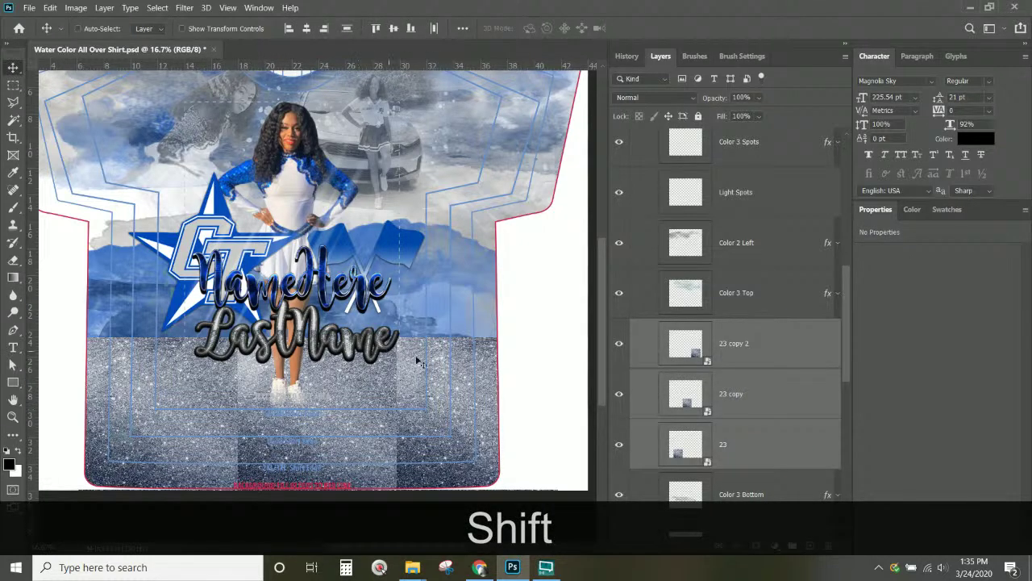
- Merge the three selected glitter layers into one and toggle the merged layer's visibility to compare the design with and without it
scroll(779, 368, "down", 1)
right_click(757, 293)
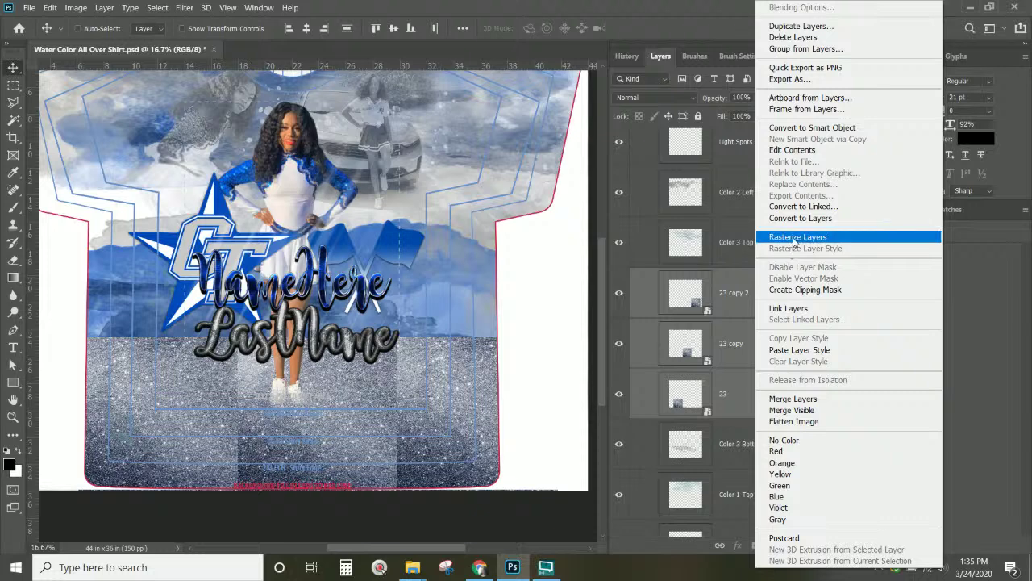
left_click(792, 399)
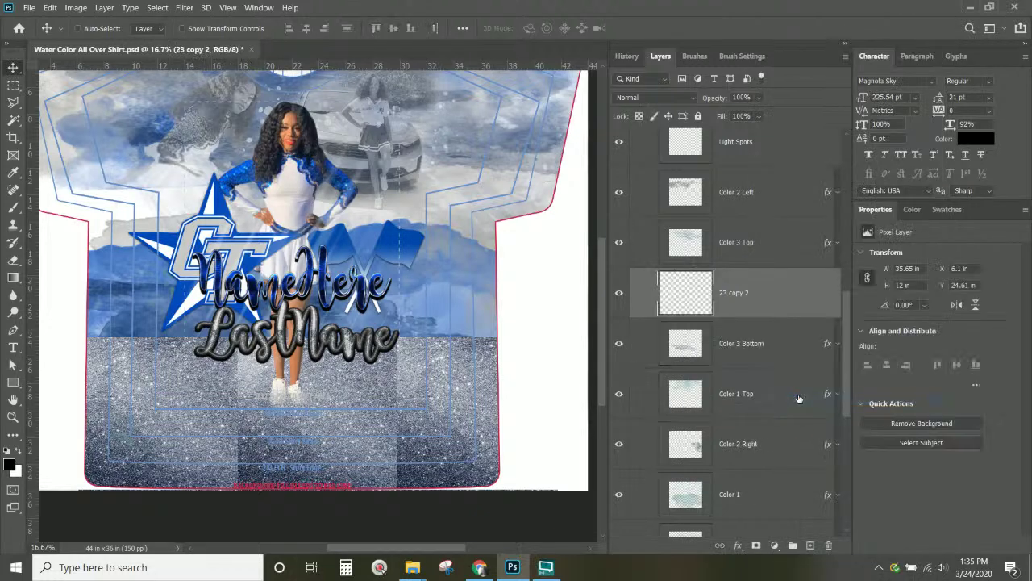
left_click(618, 293)
left_click(618, 293)
left_click(617, 294)
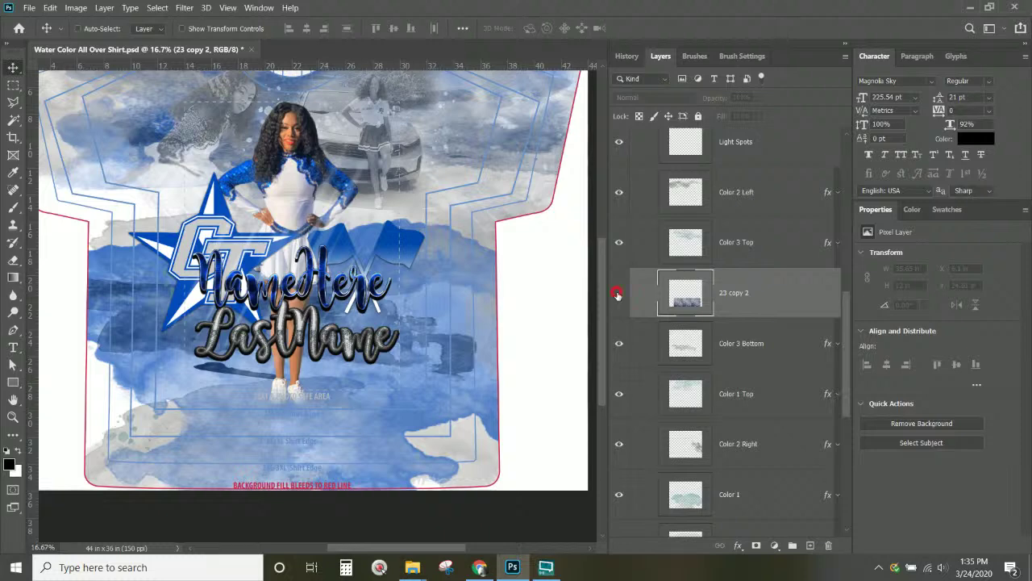
left_click(618, 293)
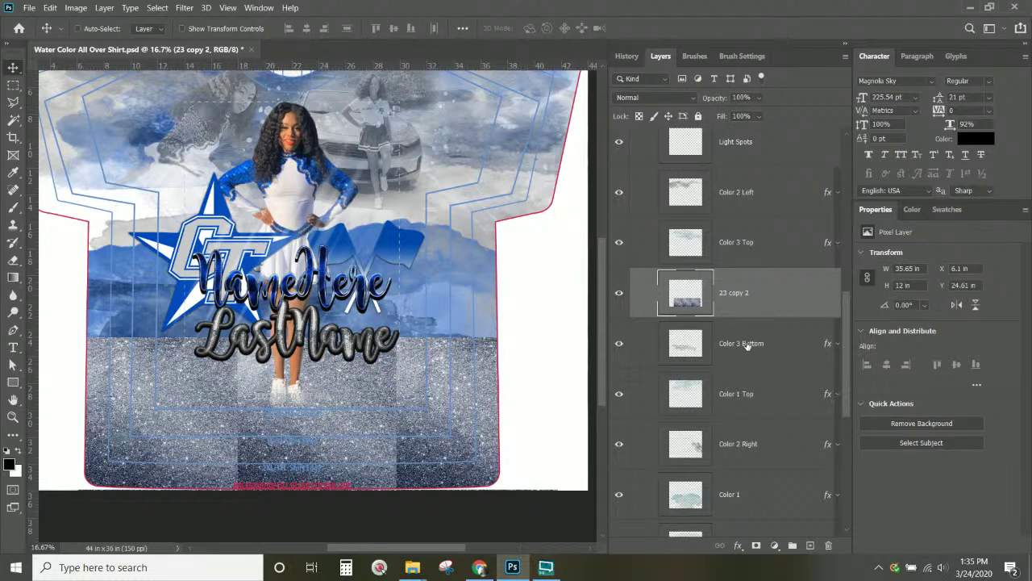
- Move the merged glitter layer 23 copy 2 directly above Color 2 Bottom and clip it to that layer
scroll(747, 301, "down", 4)
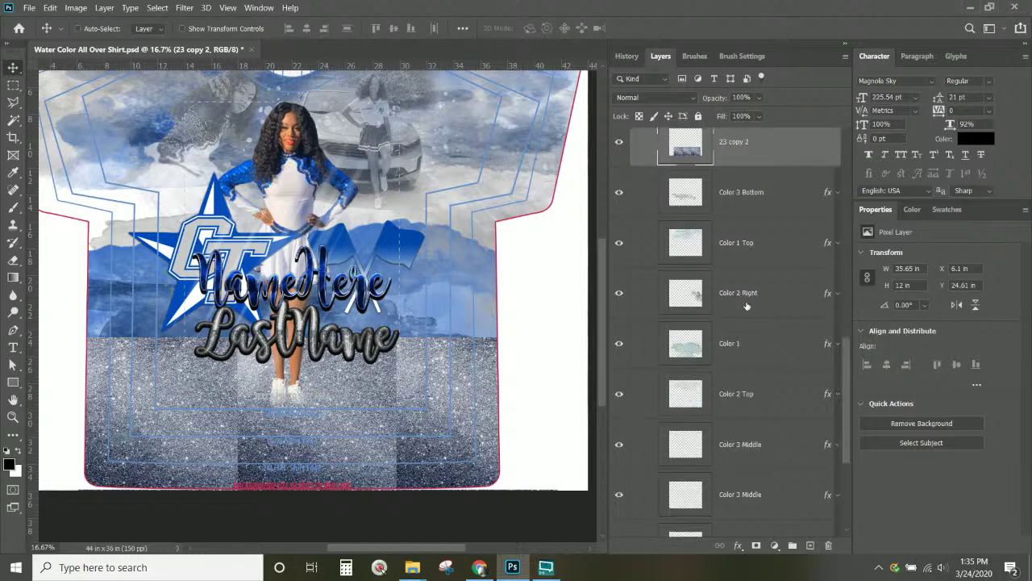
scroll(746, 307, "up", 1)
scroll(746, 305, "down", 2)
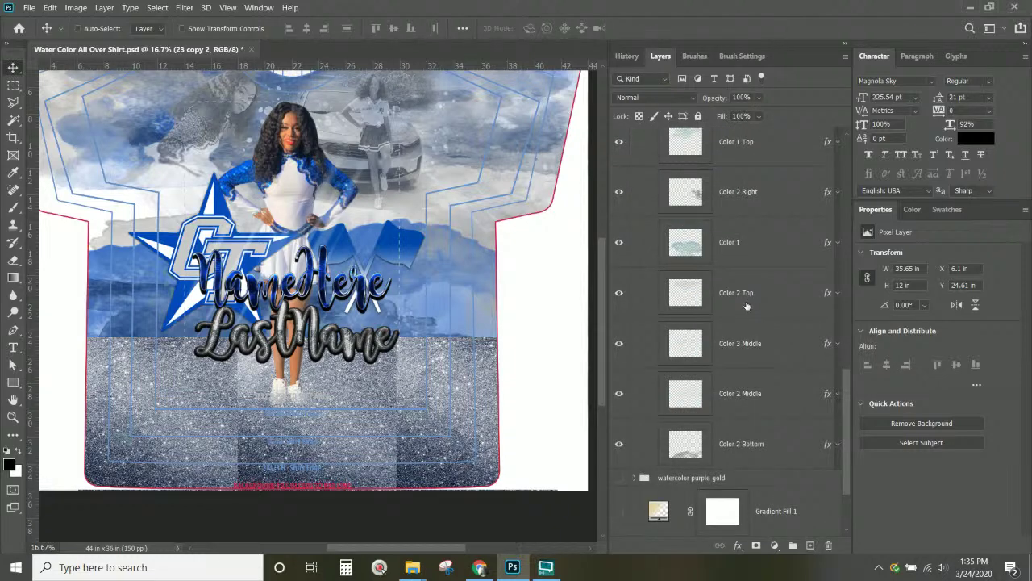
scroll(747, 306, "up", 2)
left_click_drag(738, 154, 734, 418)
right_click(772, 401)
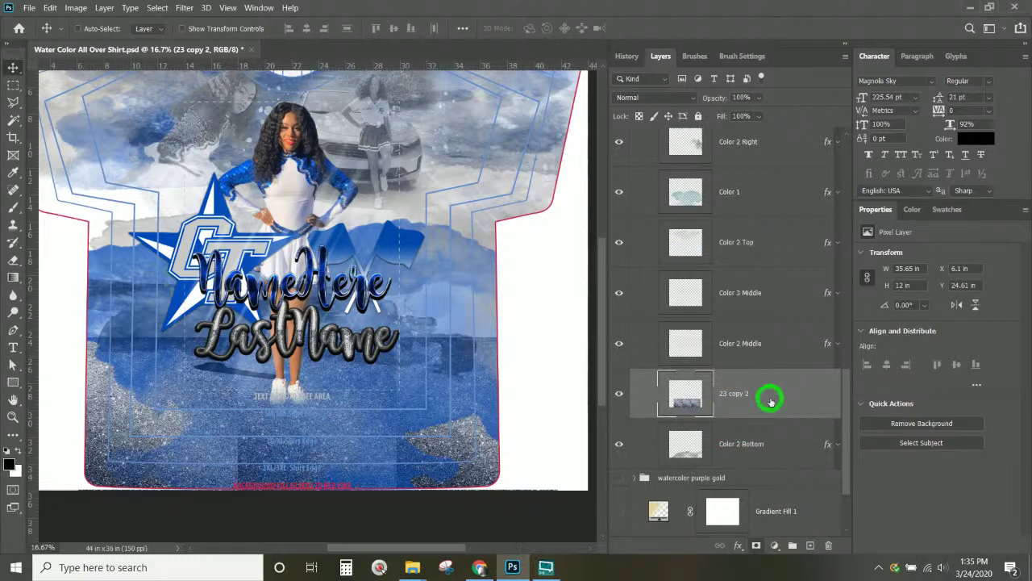
left_click(823, 245)
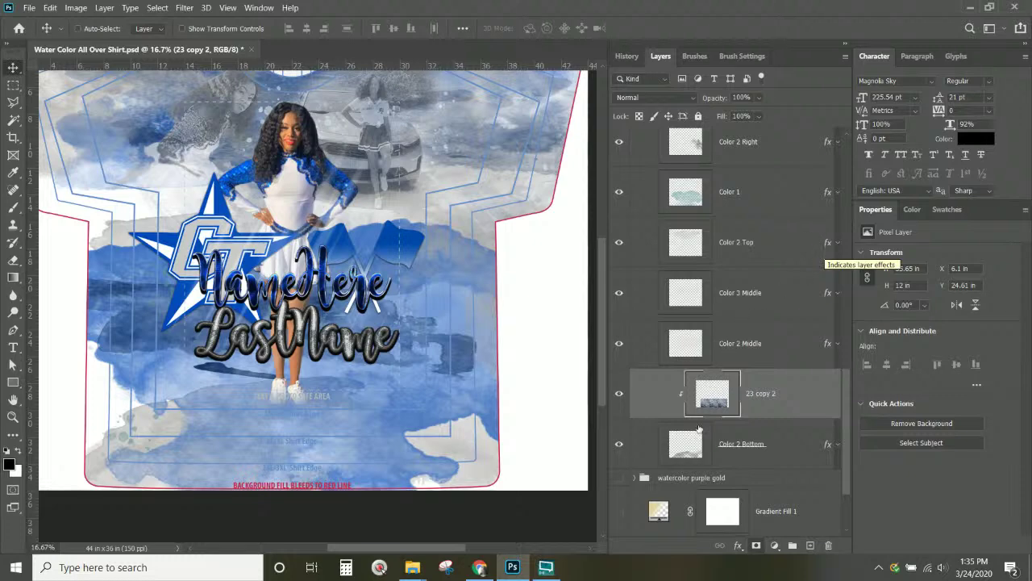
- Try Color 2 Bottom's blending options with Blend Interior Effects as Group on and Blend Clipped Layers as Group off
double_click(682, 456)
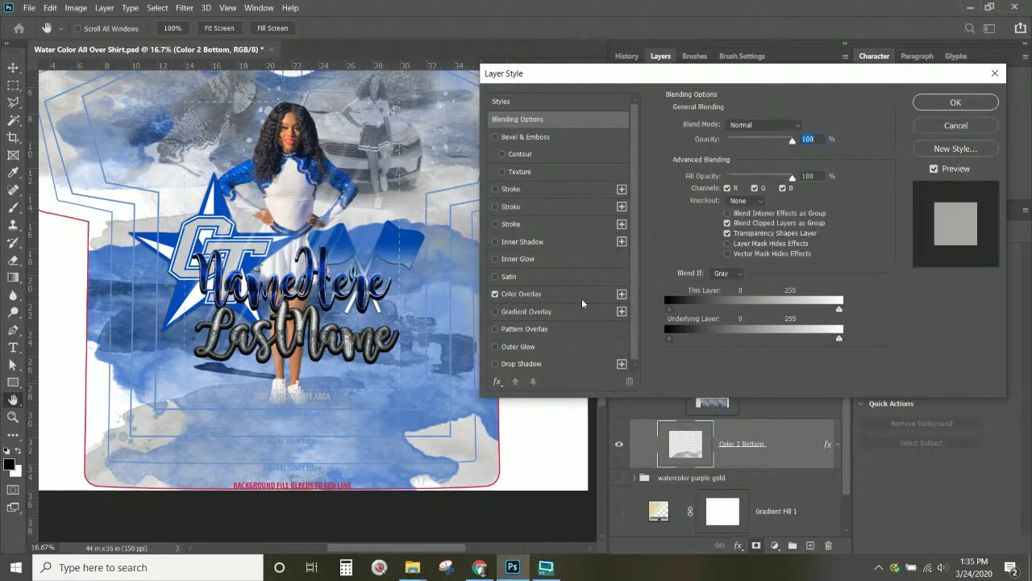
left_click(520, 121)
left_click(727, 224)
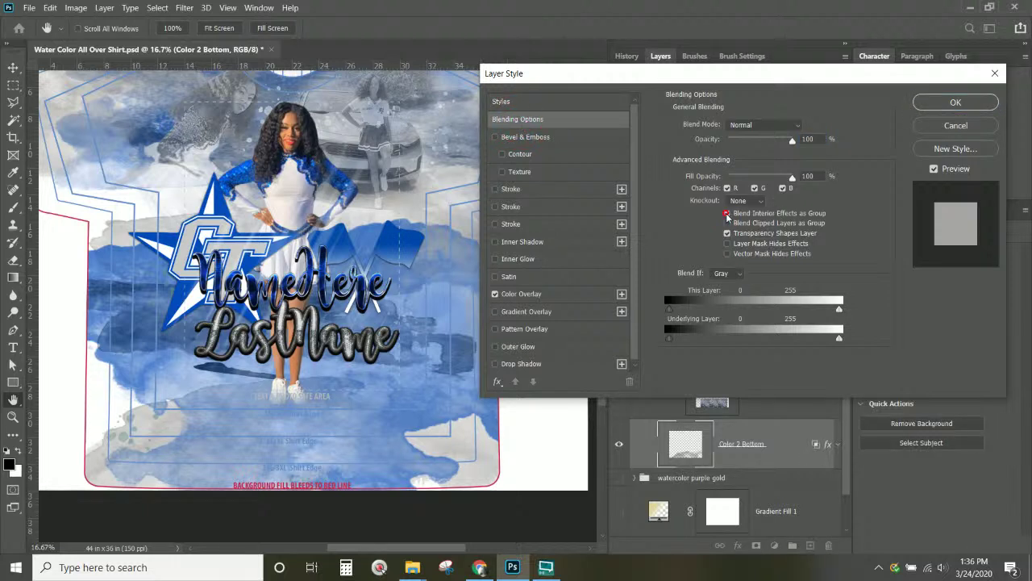
left_click(727, 213)
left_click(728, 233)
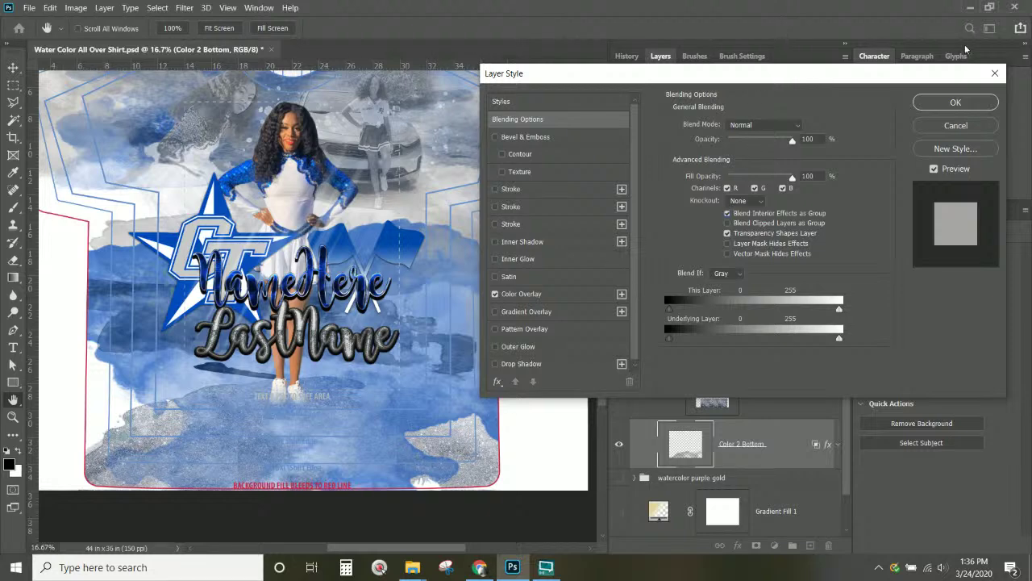
left_click(956, 126)
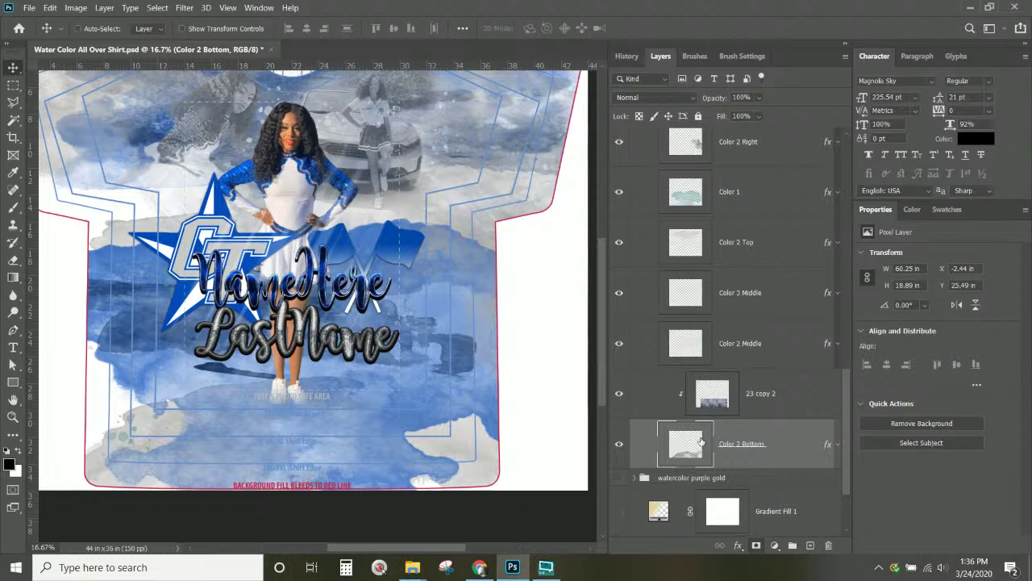
- Delete the clipped glitter layer 23 copy 2 above Color 2 Bottom
scroll(703, 439, "down", 1)
left_click(712, 329)
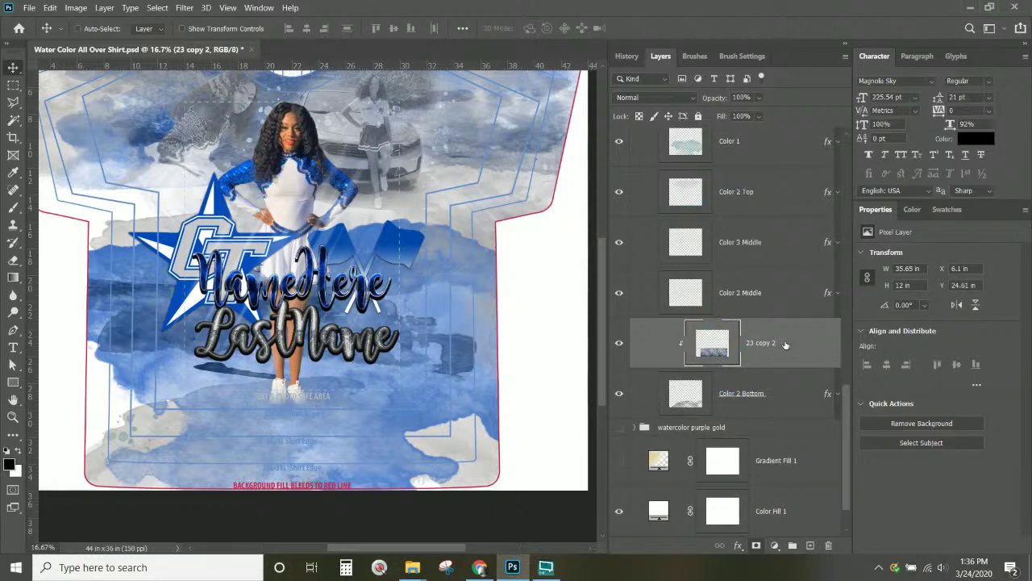
key("Delete")
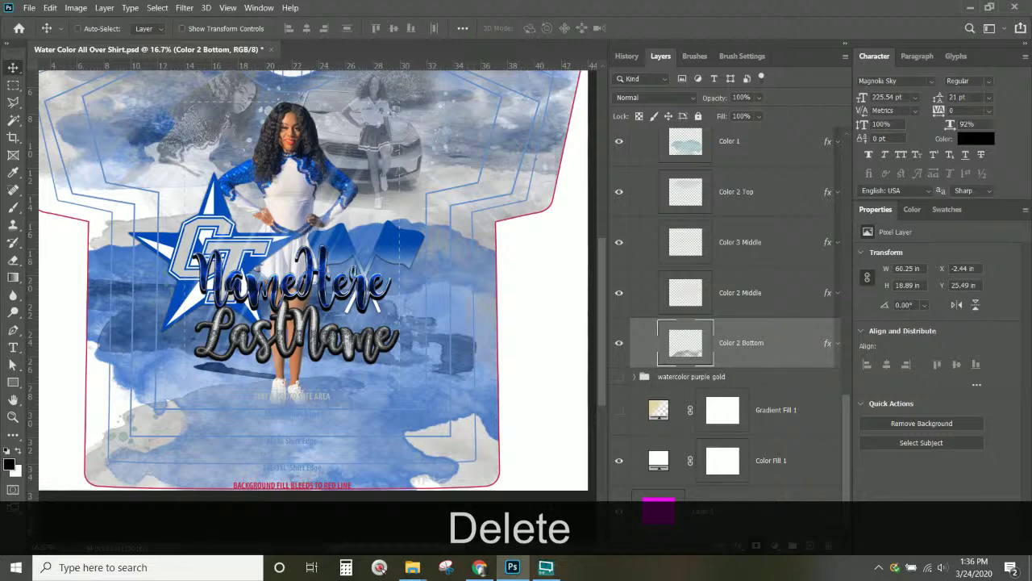
- Place glitter image 23 again at the shirt's lower-left corner and move its layer to the top of the layer stack
key("ctrl+t")
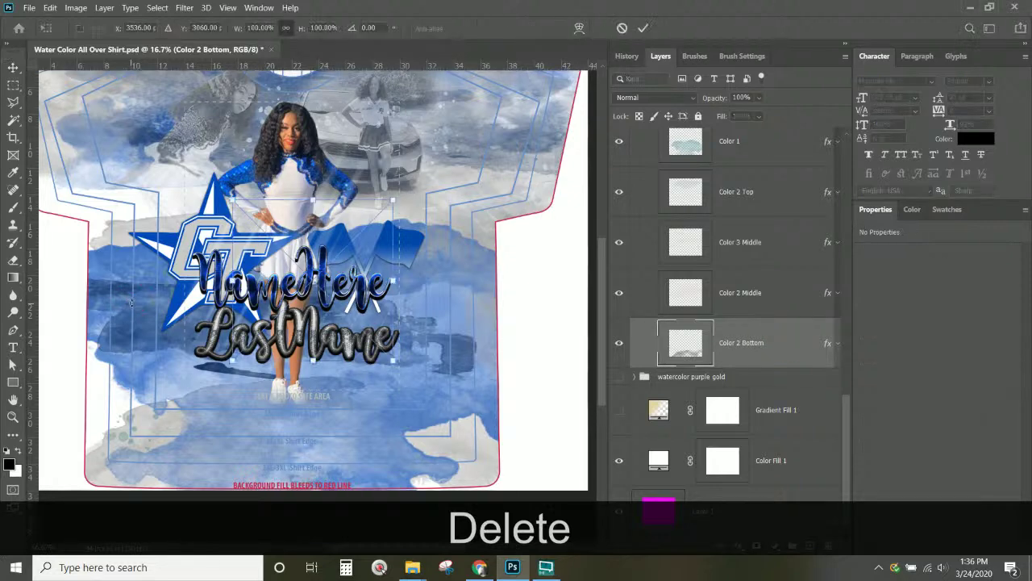
left_click_drag(375, 209, 217, 320)
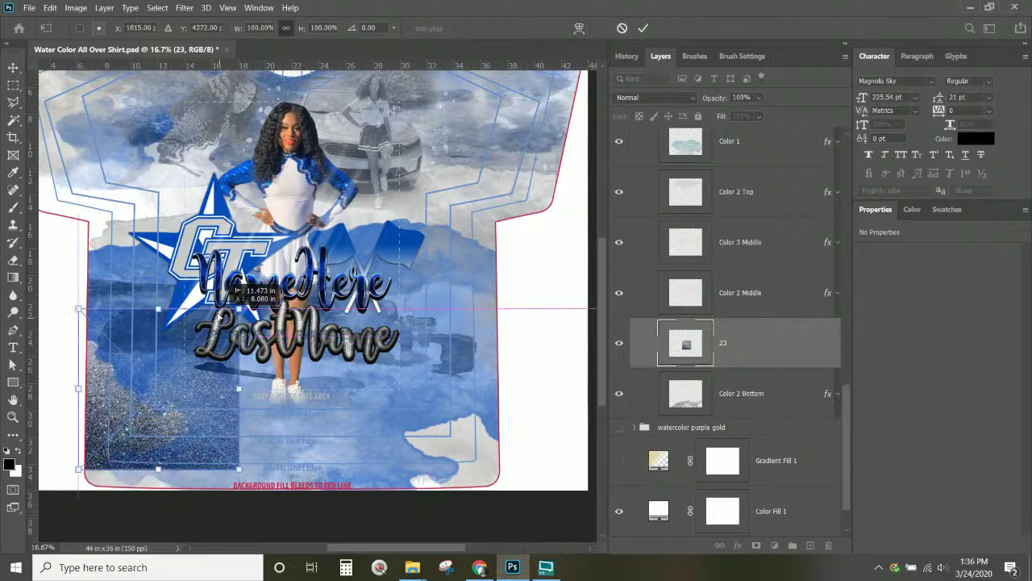
left_click_drag(764, 347, 752, 130)
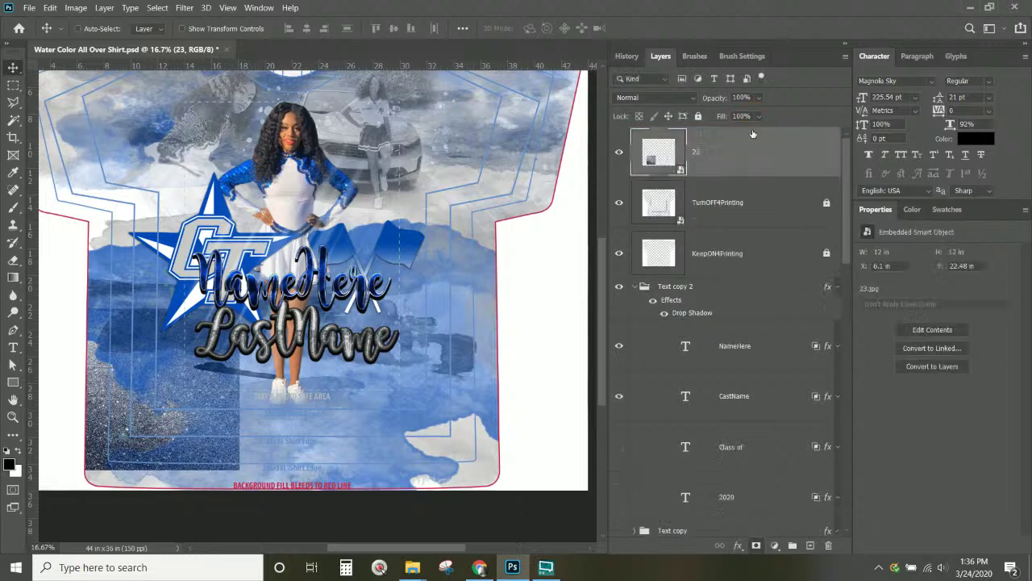
- Rasterize the glitter layer 23 and add a Reveal All layer mask to it
right_click(653, 160)
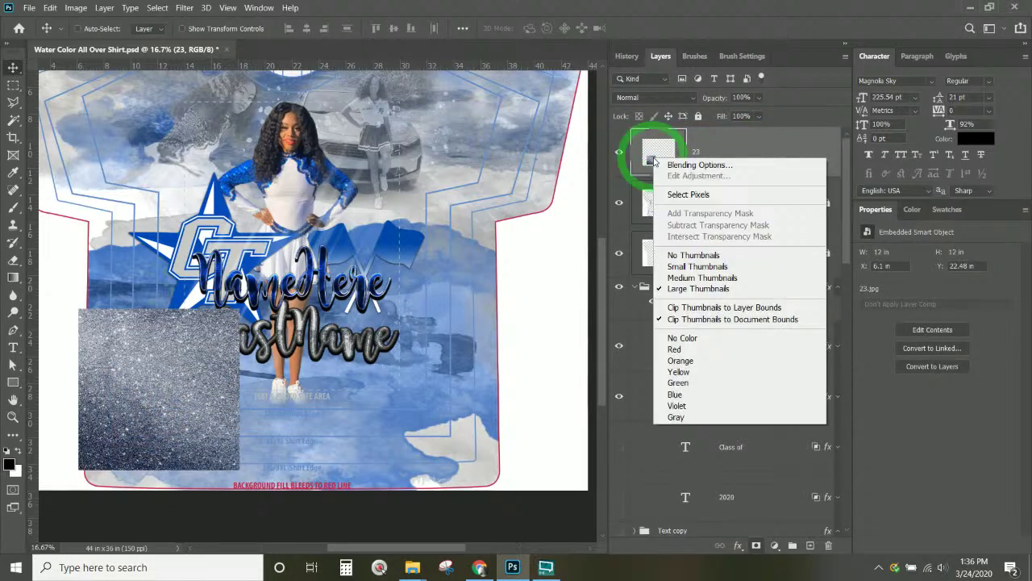
right_click(726, 149)
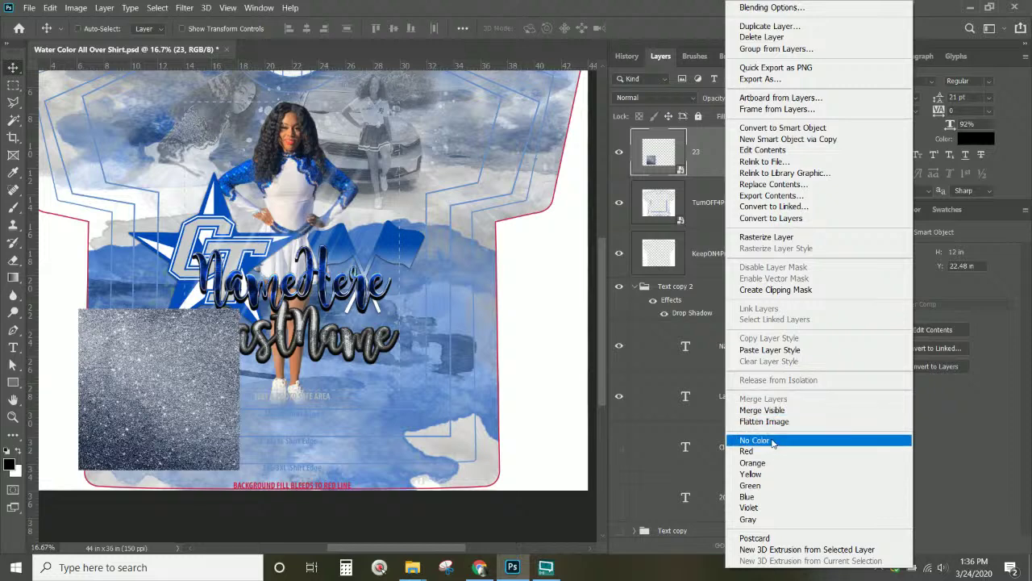
left_click(766, 237)
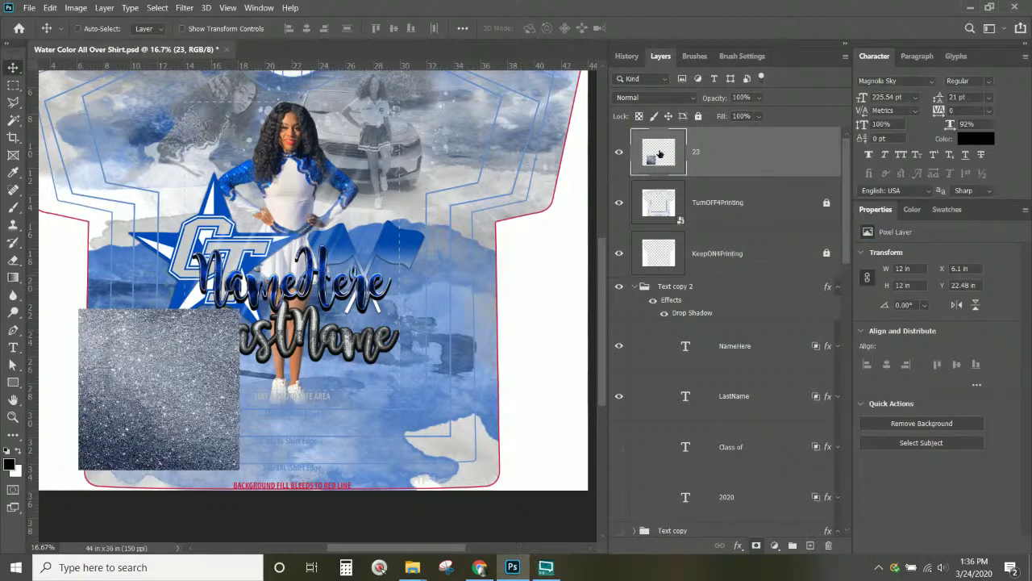
left_click(14, 207)
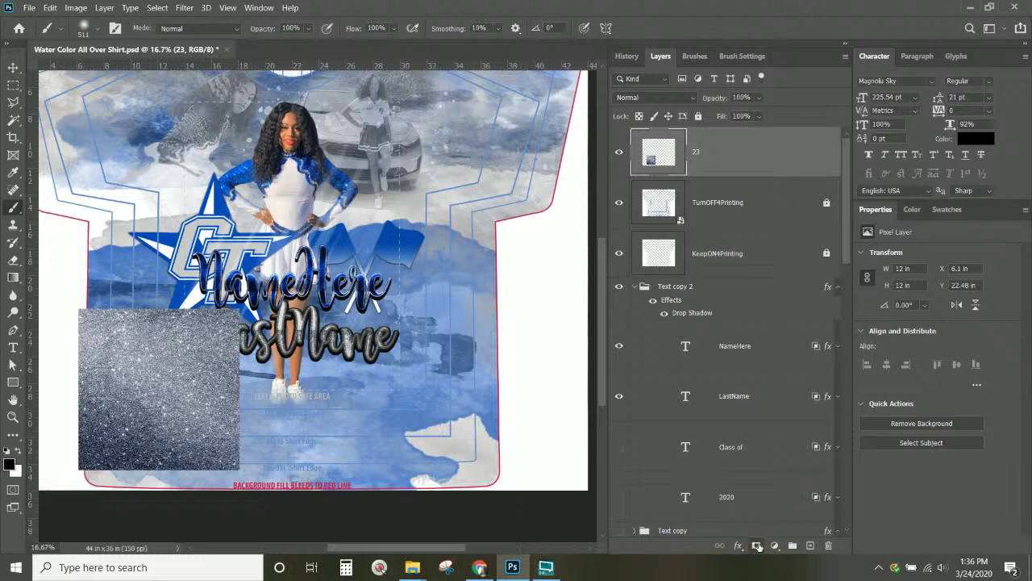
left_click(104, 7)
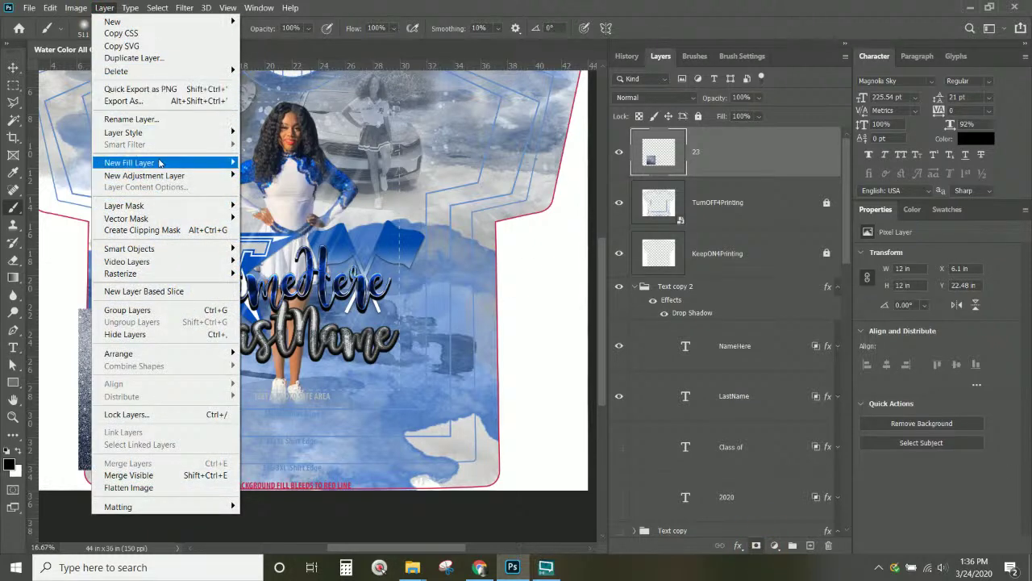
mouse_move(173, 204)
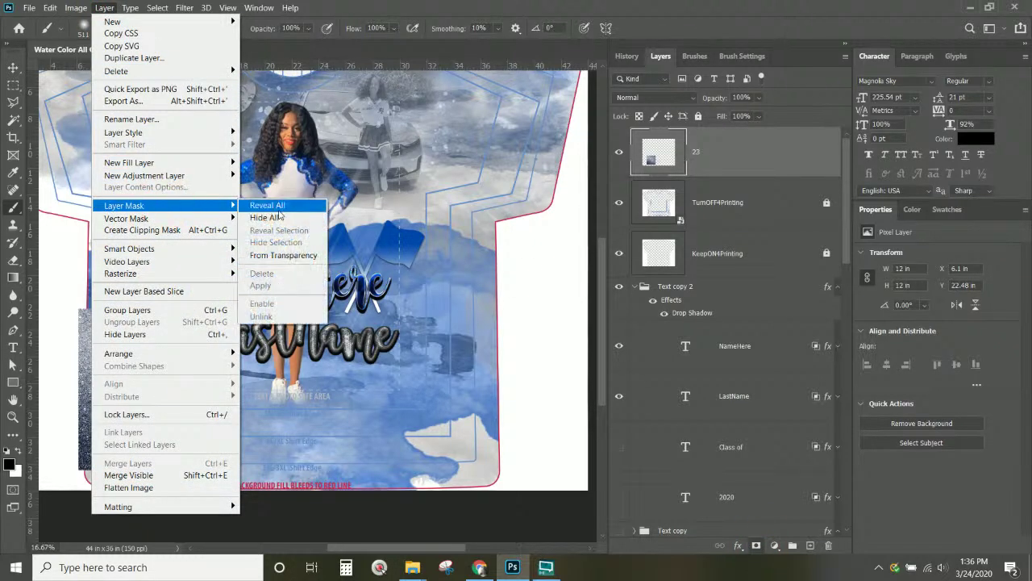
left_click(275, 206)
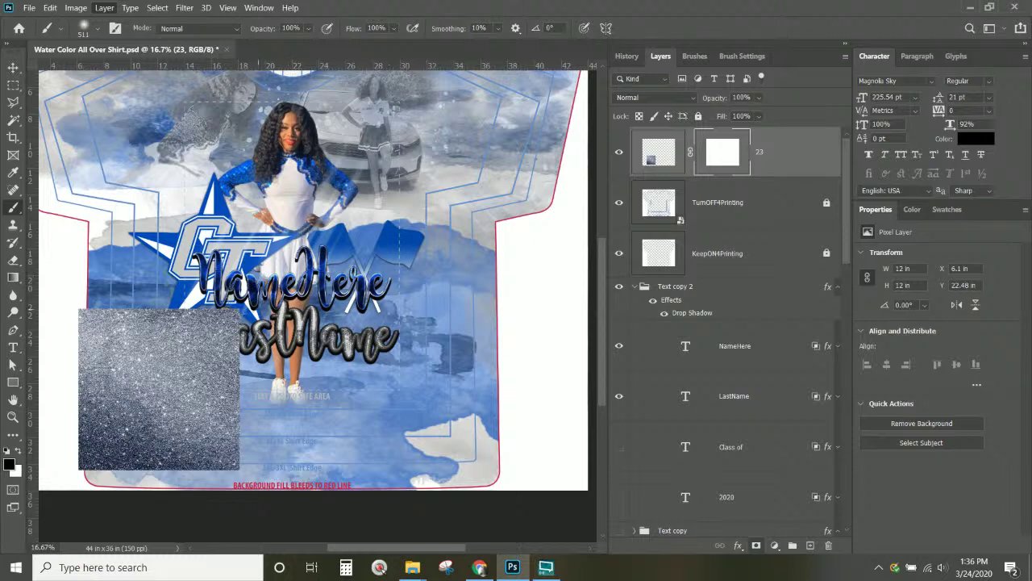
- Brush black on the mask along the glitter square's right and left edges to fade them softly
left_click_drag(245, 322, 242, 472)
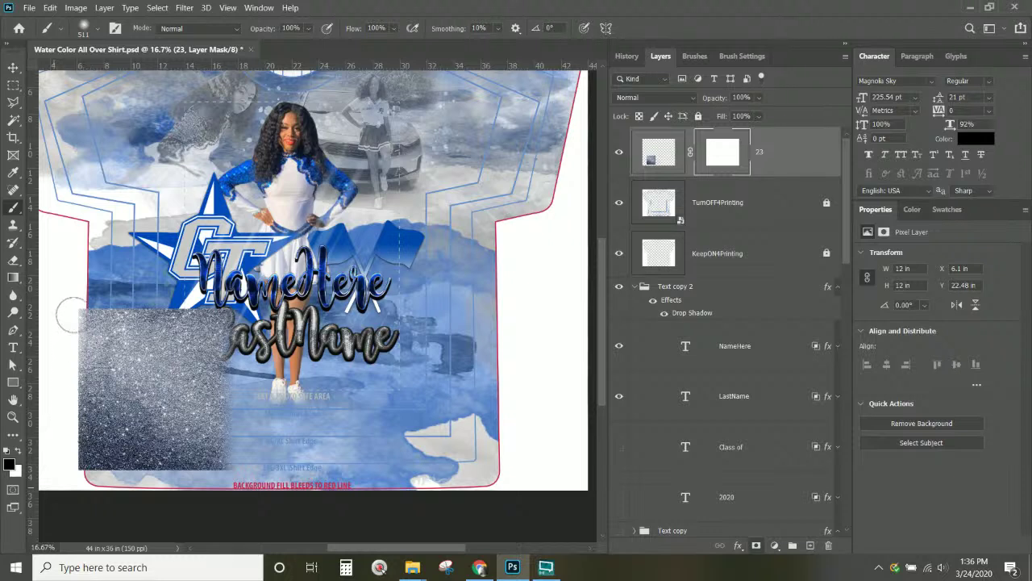
left_click(73, 285)
left_click_drag(70, 309, 63, 480)
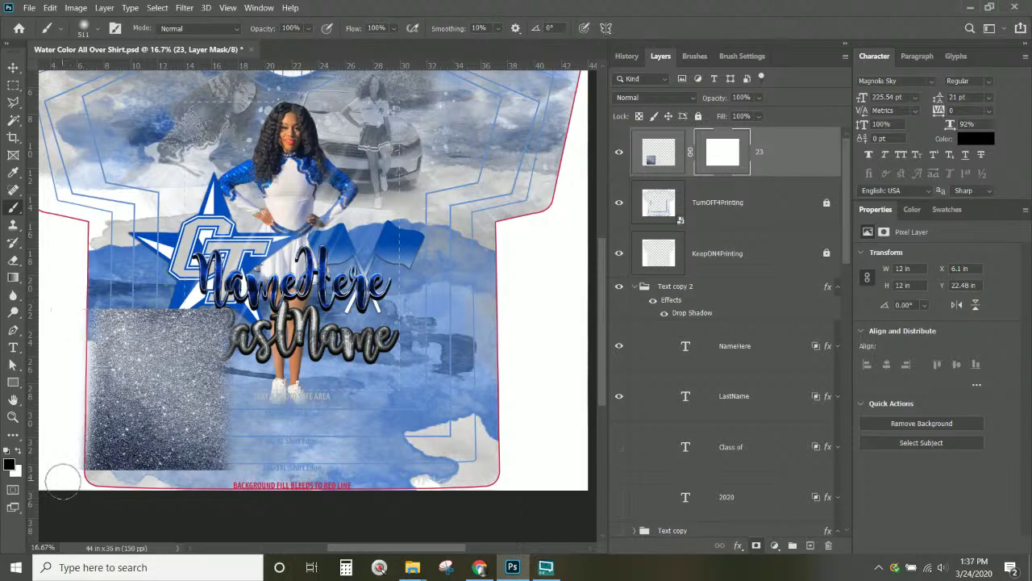
- Duplicate the masked glitter square to its right with overlapping soft edges, and flip the copy horizontally and vertically
left_click(13, 67)
key("alt")
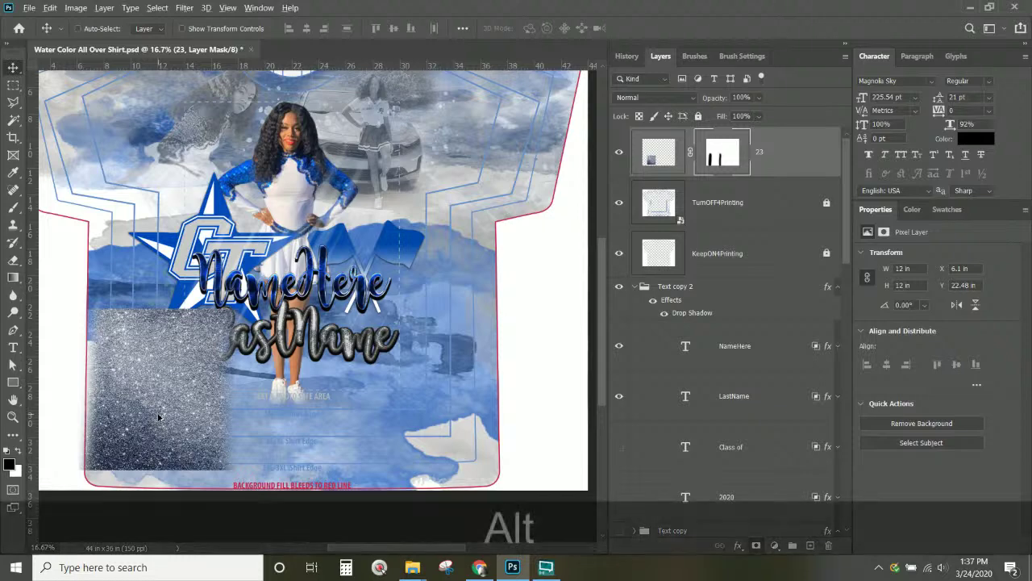
left_click_drag(178, 419, 283, 427)
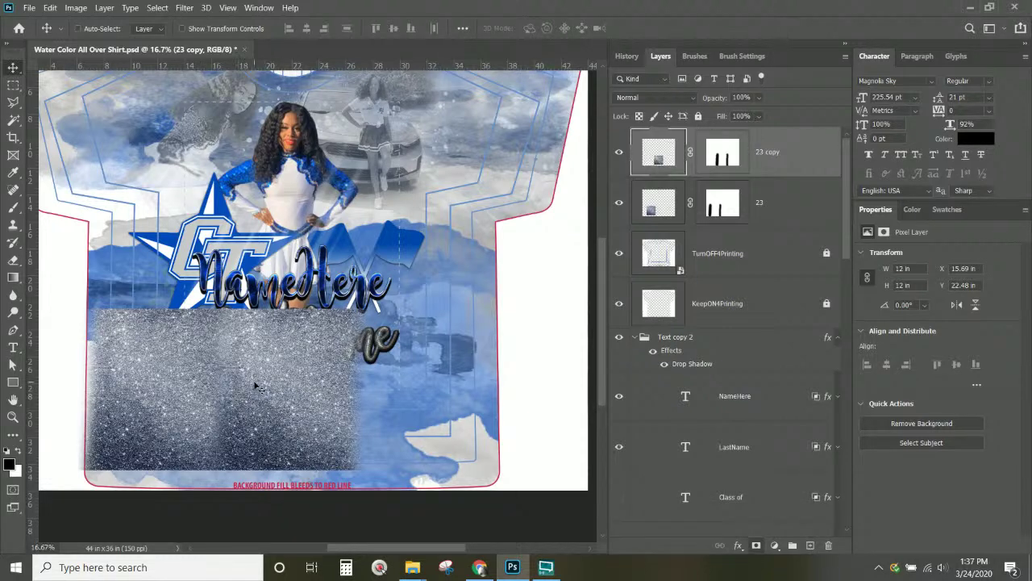
key("ctrl+t")
left_click_drag(367, 478, 200, 476)
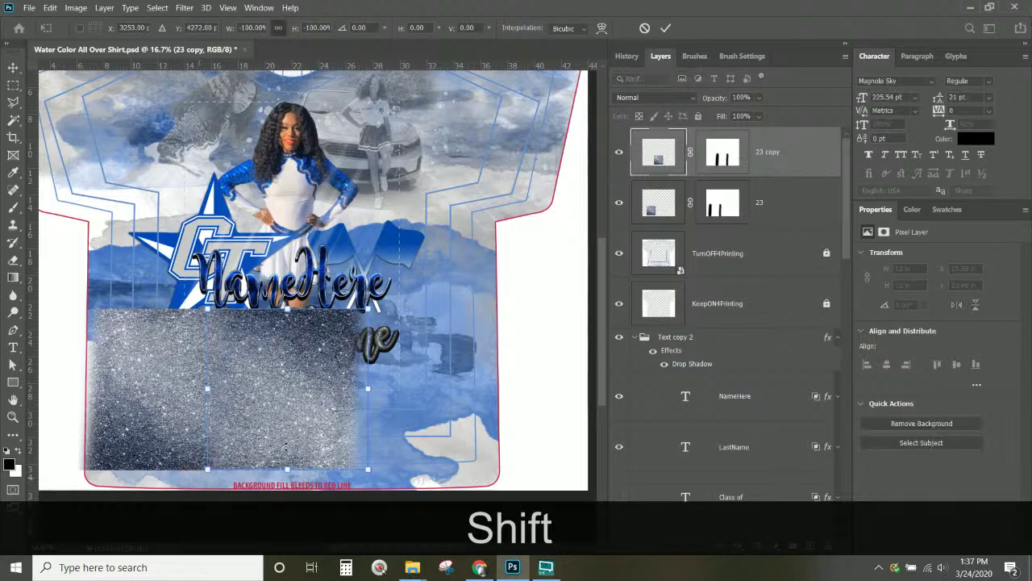
key("Return")
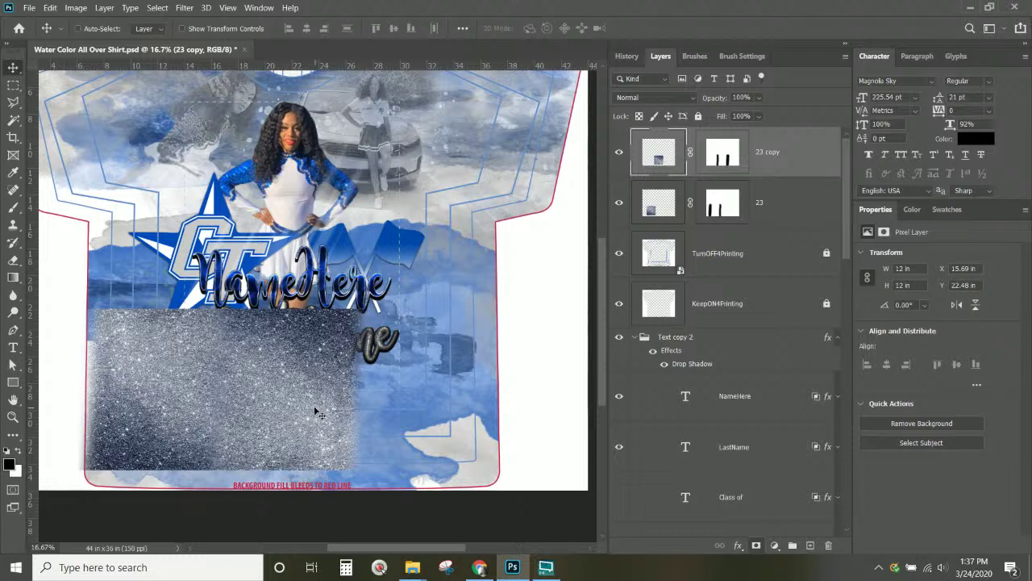
- Select both masked glitter squares and duplicate them as a pair to the right of the originals
left_click(795, 201, "shift")
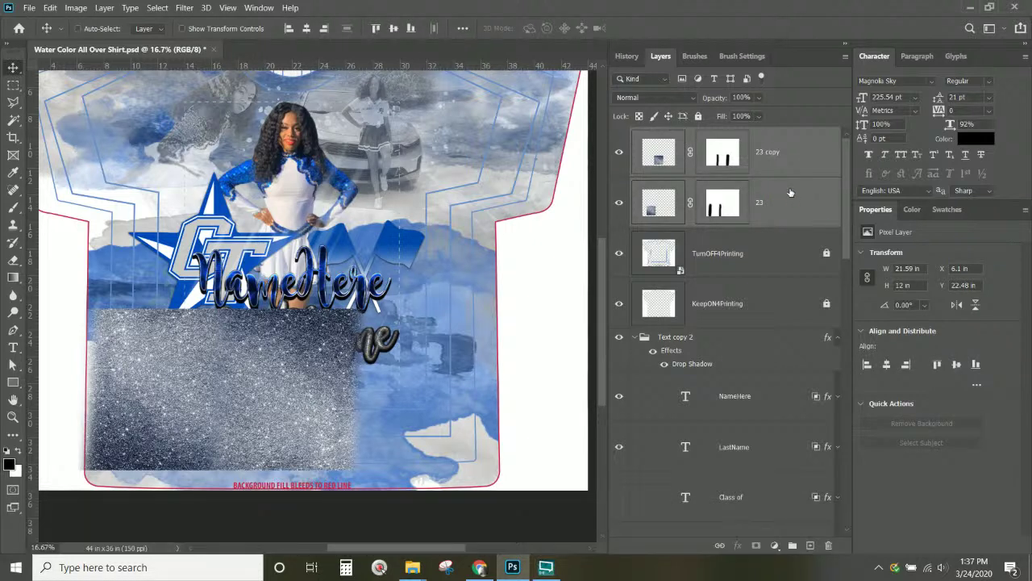
left_click_drag(279, 419, 522, 415)
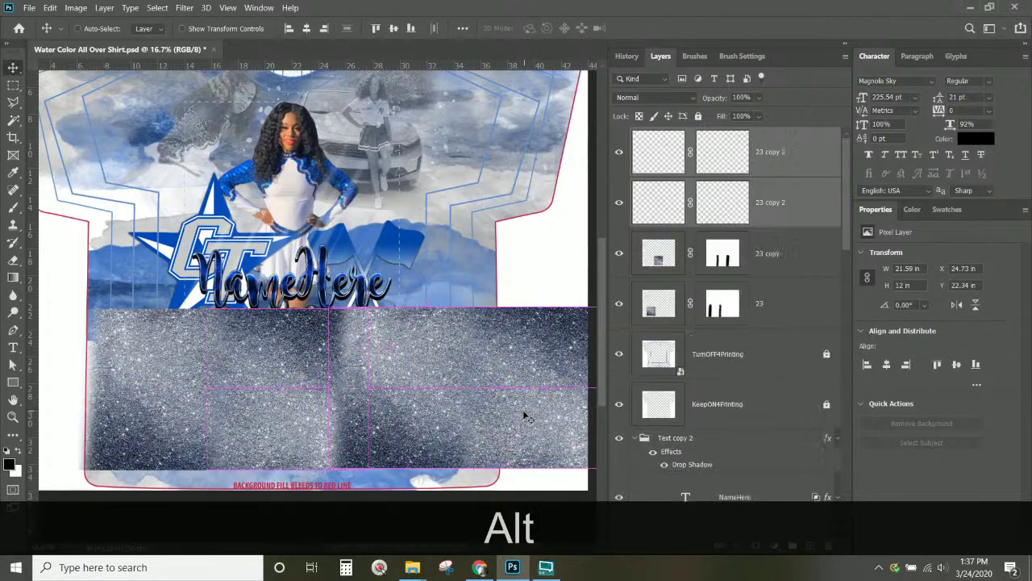
key("ctrl")
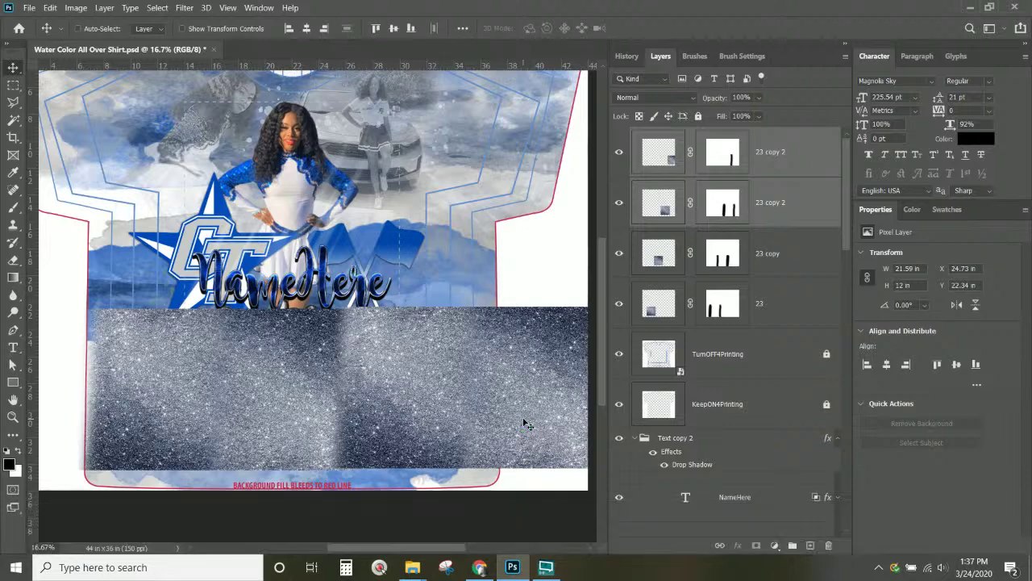
- Flip the duplicated glitter pair vertically and shift it slightly left so it overlaps the first pair's soft edge
right_click(524, 421)
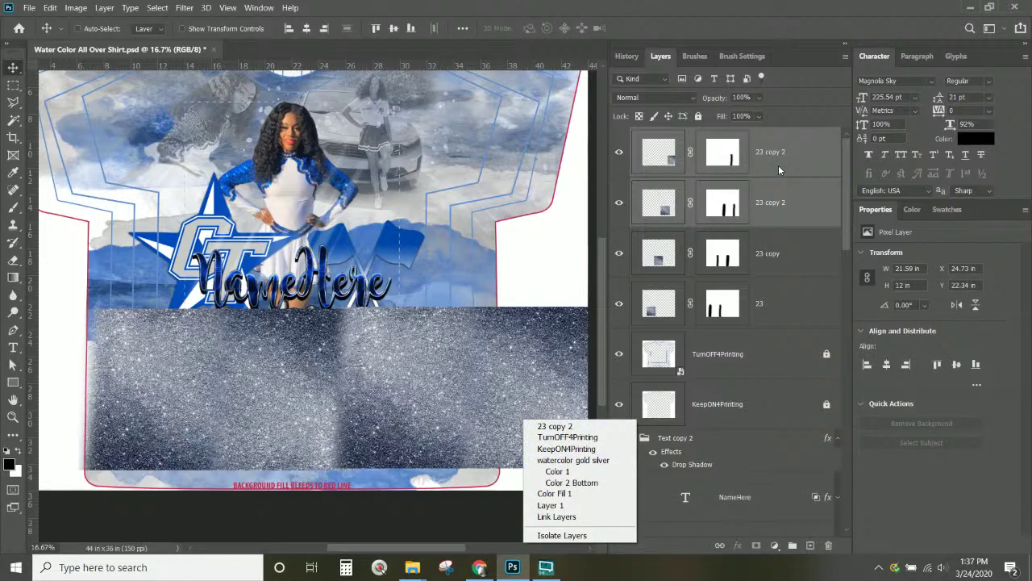
key("ctrl+t")
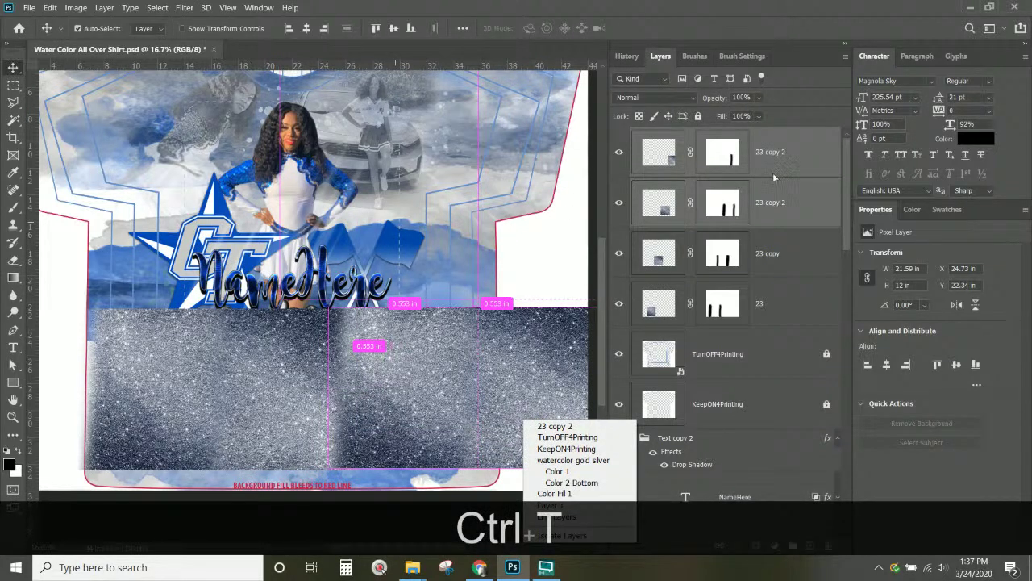
key("ctrl+t")
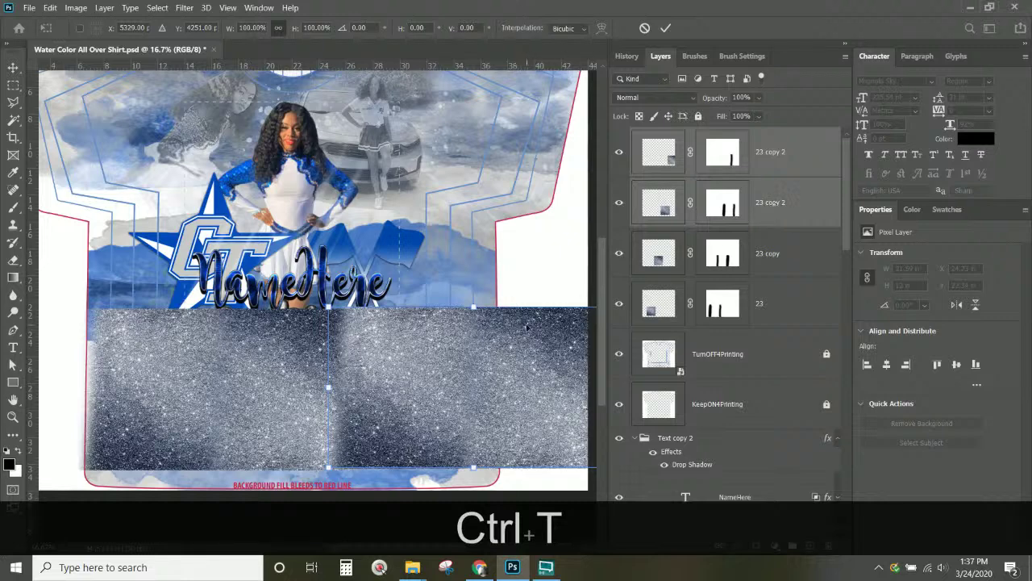
right_click(510, 384)
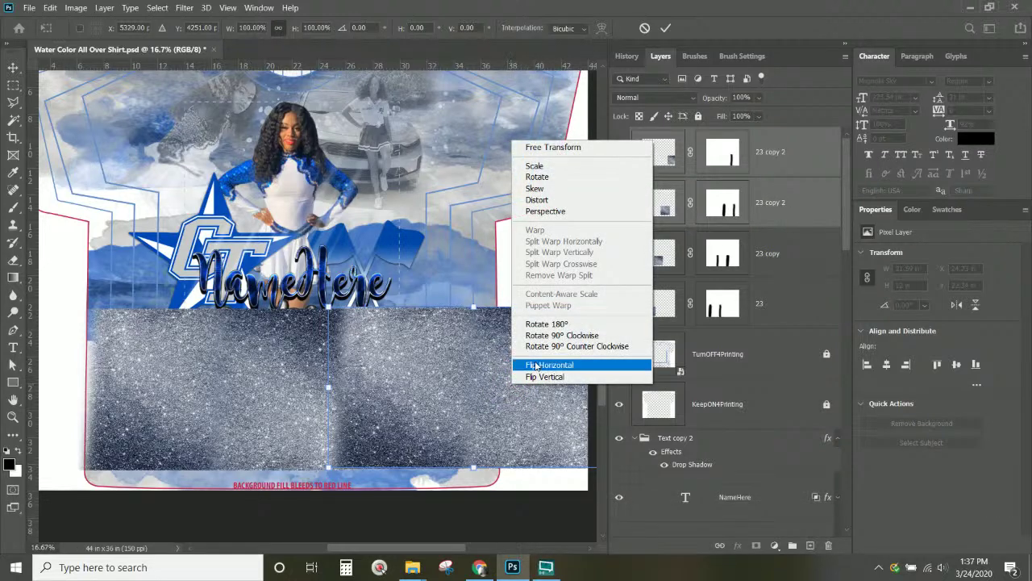
left_click(539, 378)
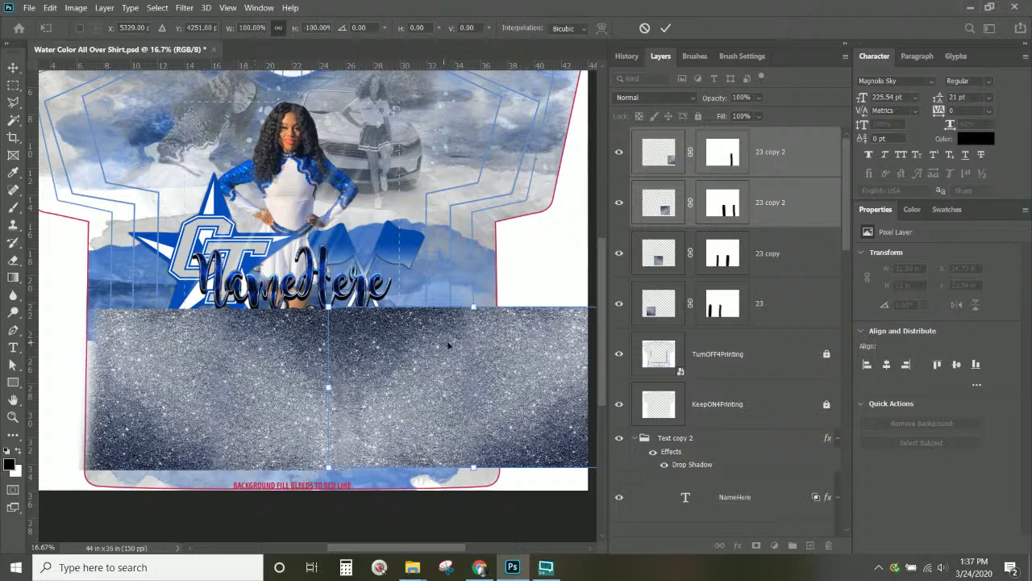
key("Return")
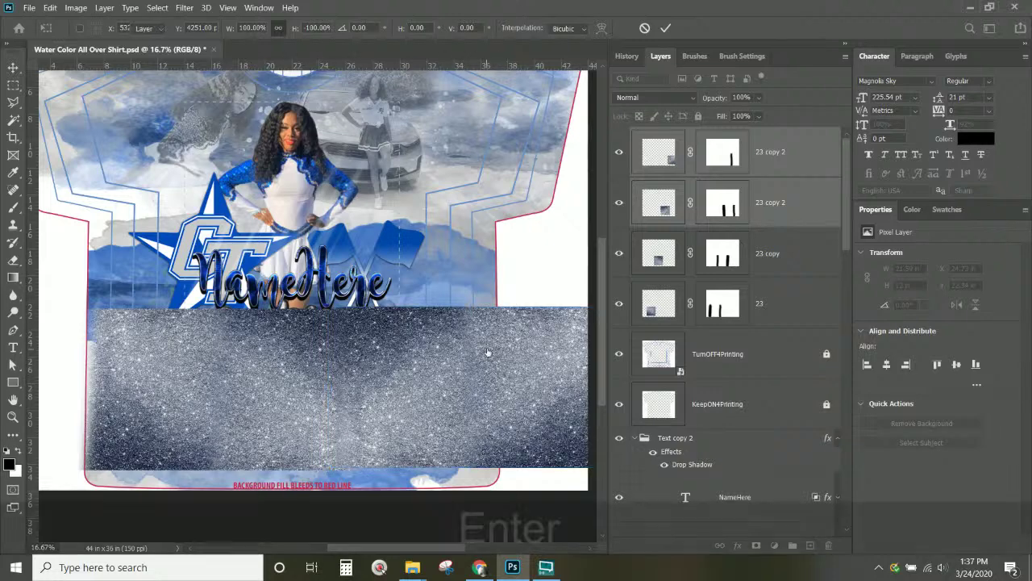
mouse_move(441, 381)
left_mouse_down()
mouse_move(428, 379)
mouse_move(452, 386)
mouse_move(429, 375)
left_mouse_up()
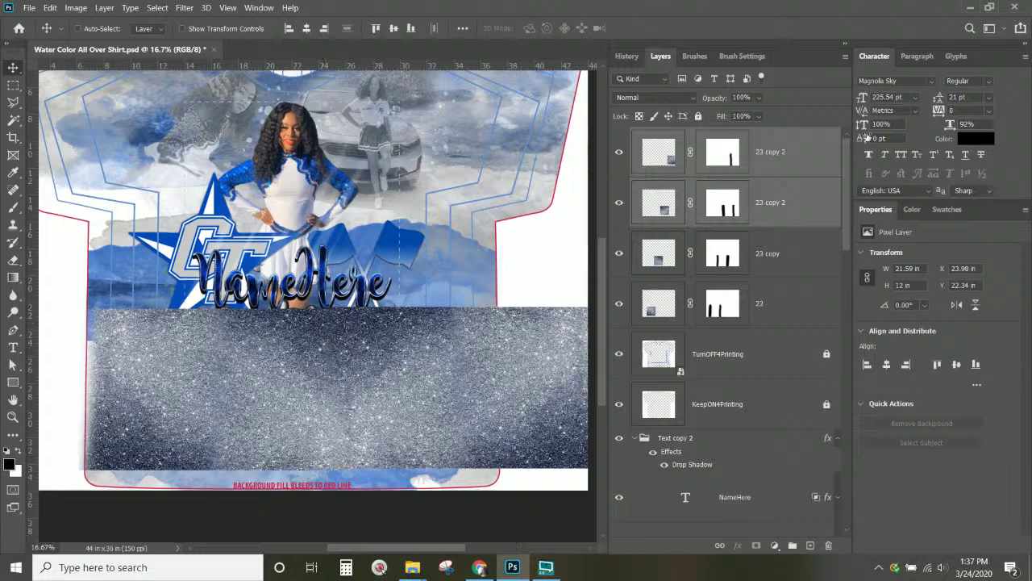
- Merge the four glitter square layers, from the topmost 23 copy 2 down to 23, into one layer
left_click(807, 148)
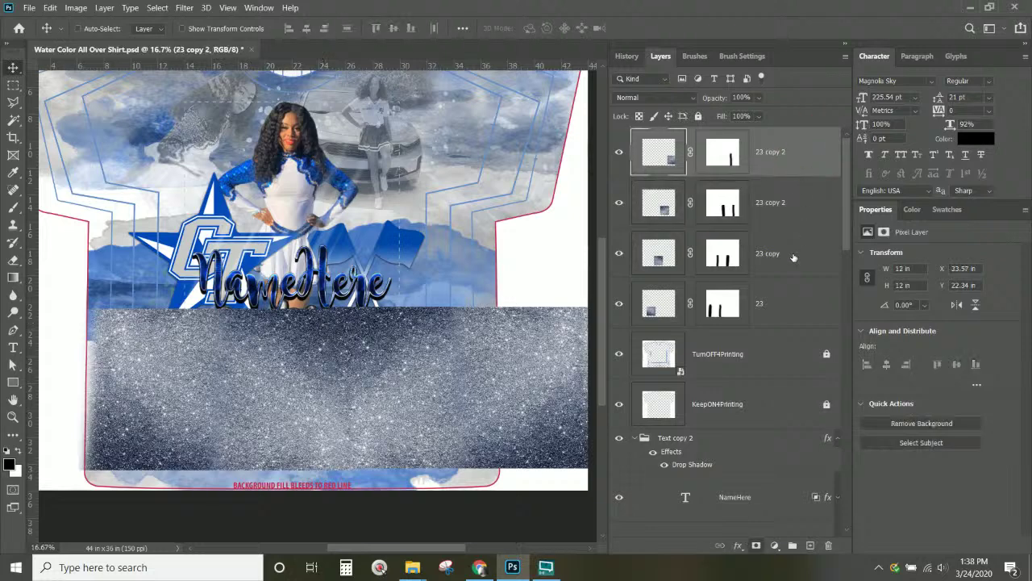
left_click(788, 320, "shift")
right_click(788, 320)
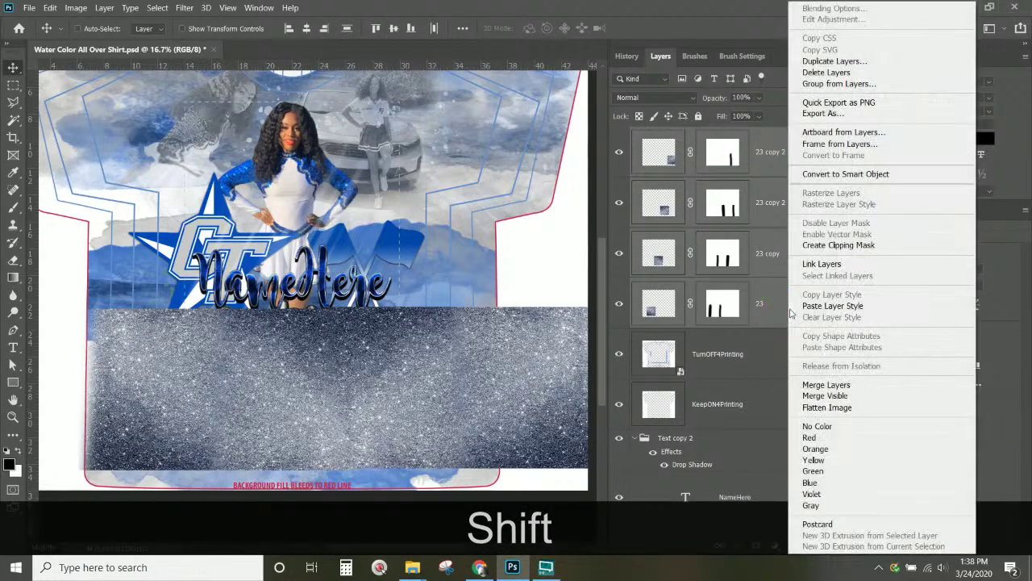
left_click(819, 385)
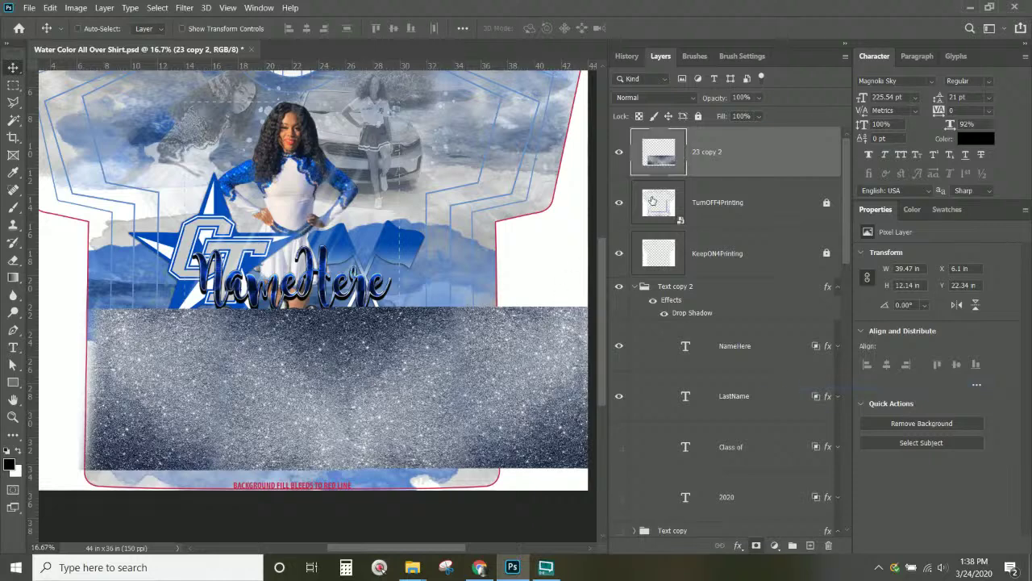
- Add a Black & White adjustment layer clipped to the merged glitter layer, using the Default preset
left_click(71, 10)
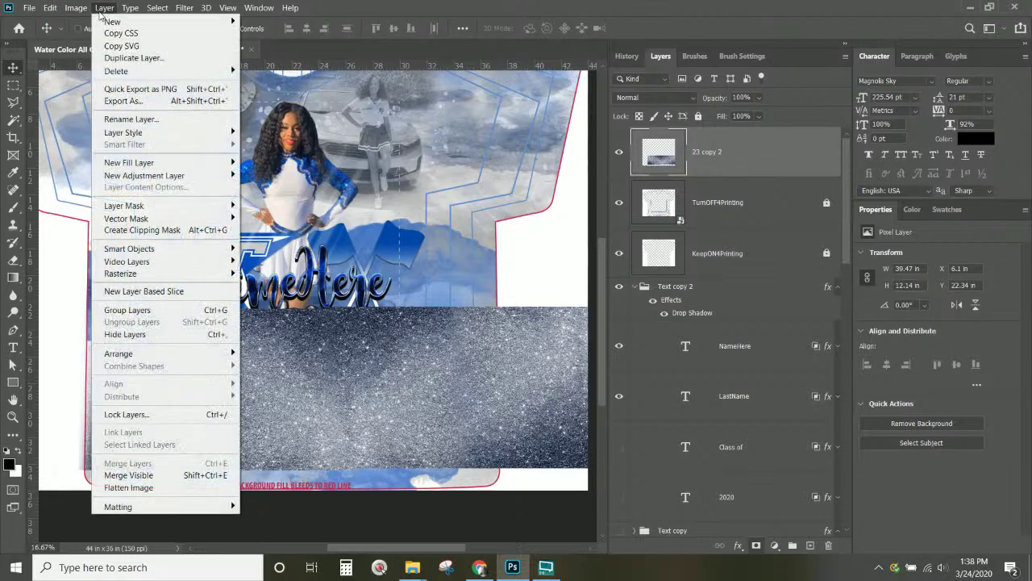
mouse_move(105, 8)
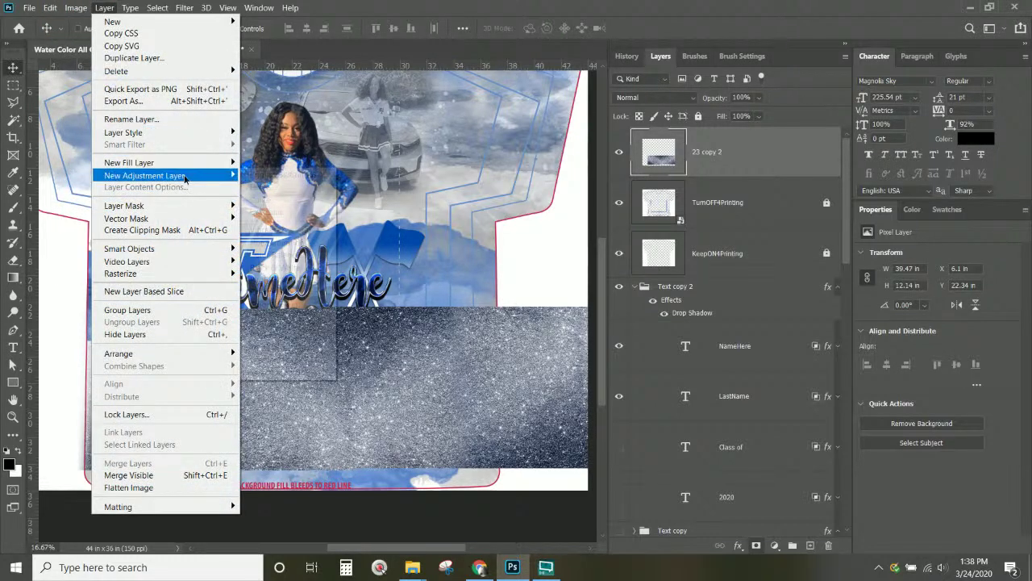
mouse_move(161, 175)
left_click(278, 269)
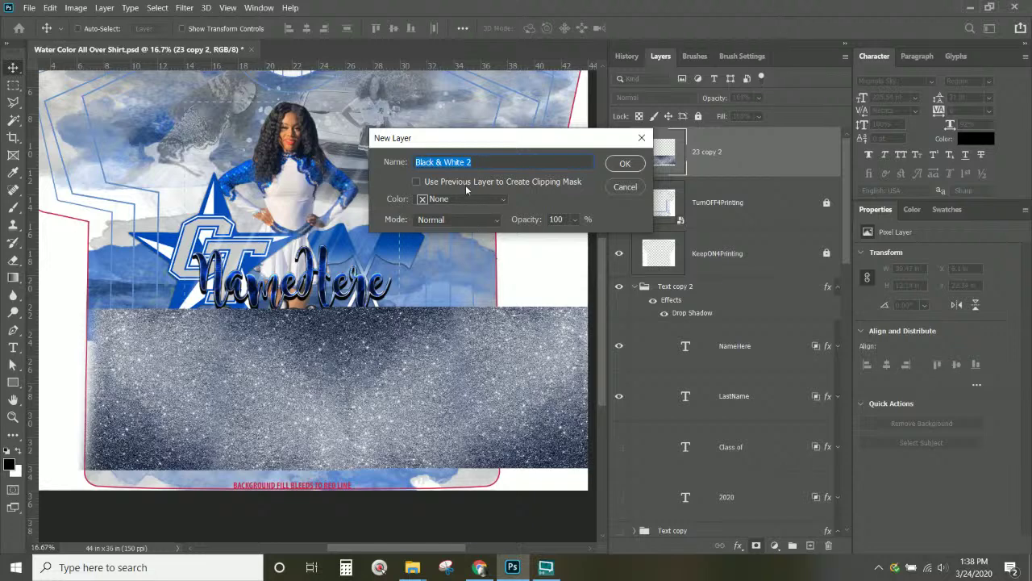
left_click(625, 164)
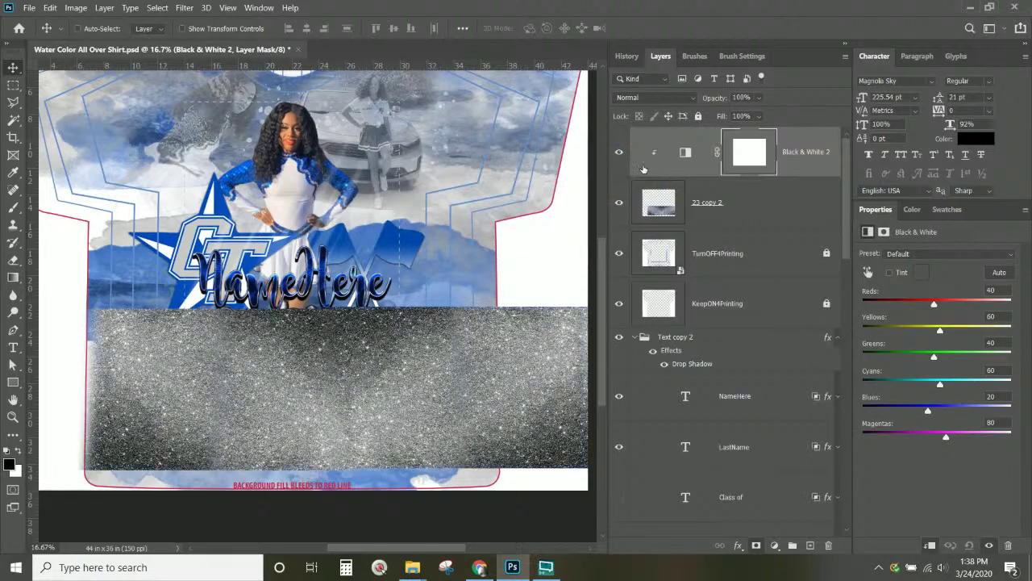
- Merge the Black & White 2 adjustment down into the glitter layer
left_click(784, 203, "shift")
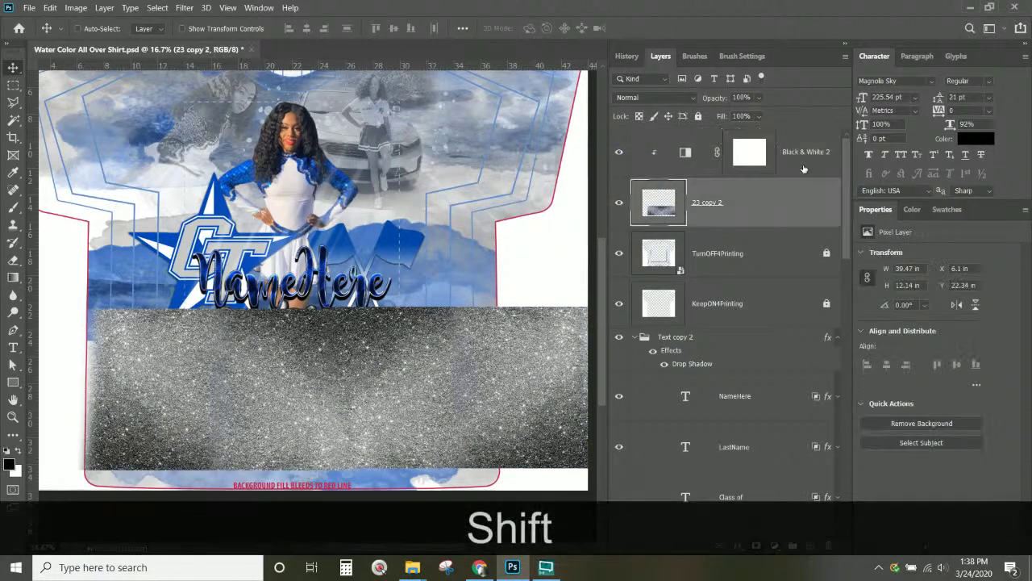
left_click(795, 171)
left_click(794, 202, "shift")
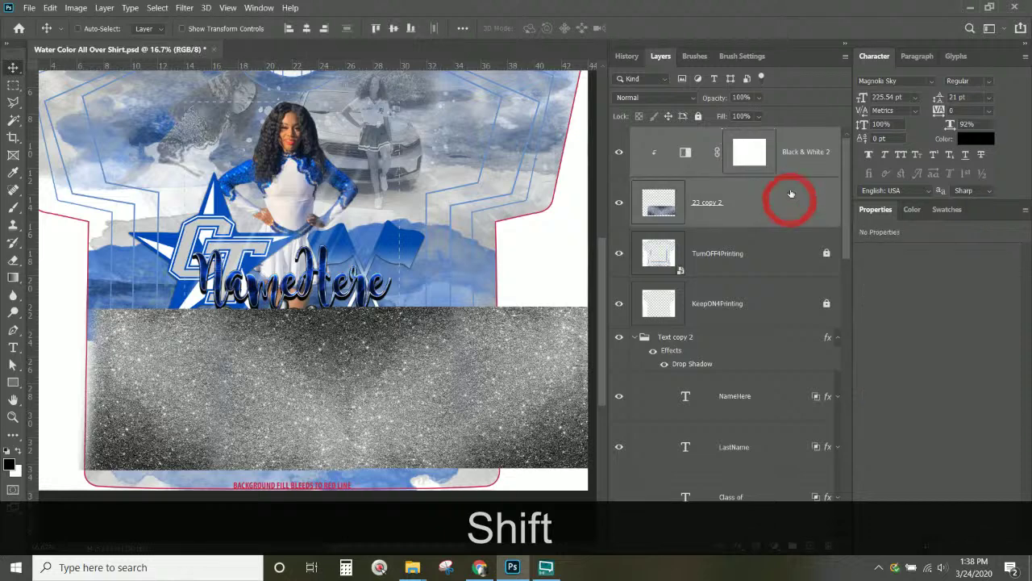
left_click(818, 161)
right_click(819, 162)
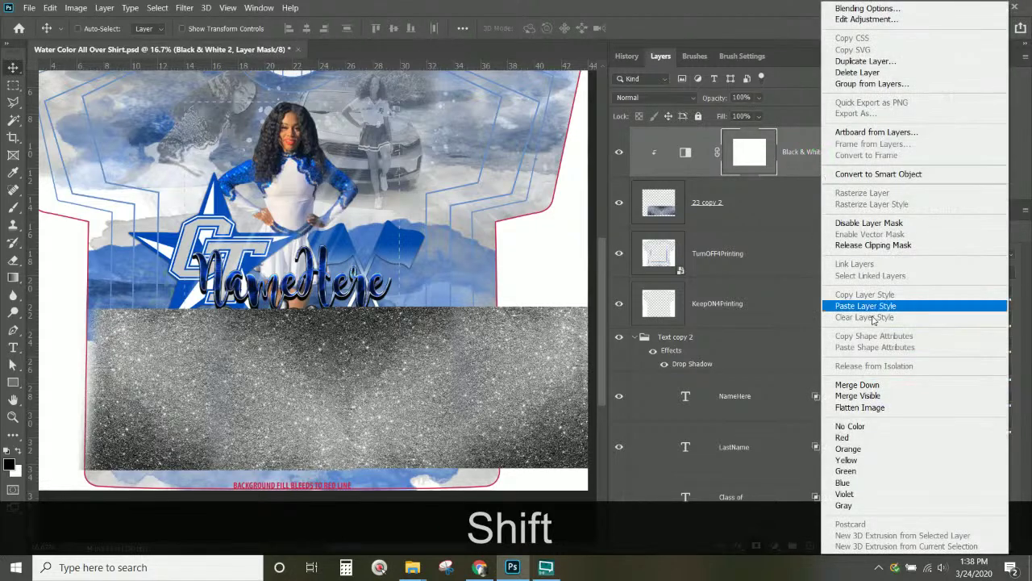
left_click(857, 384)
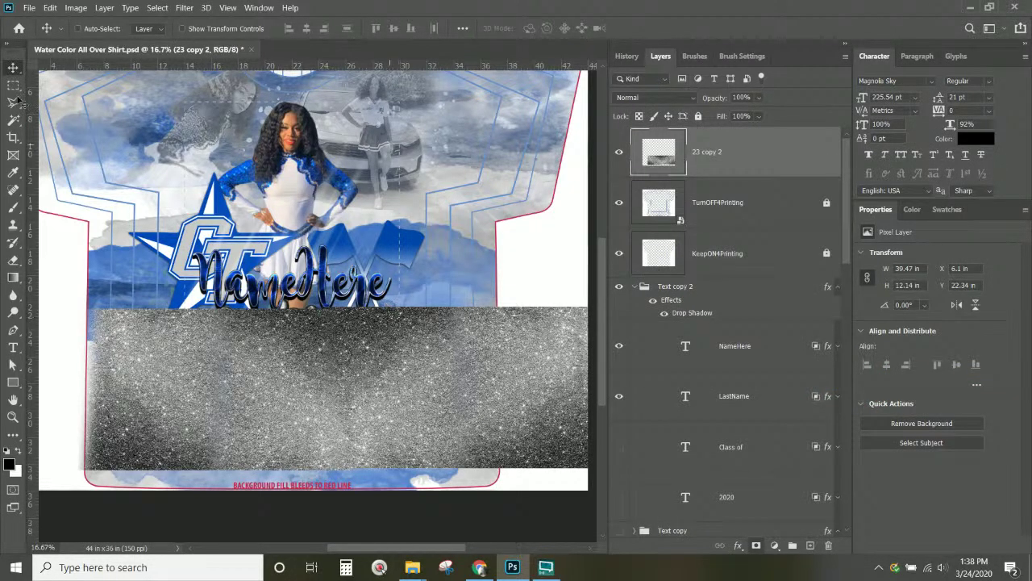
- Move the gray glitter strip down and left so it spans the full width of the shirt's bottom
left_click(13, 68)
left_click(495, 368)
left_click_drag(427, 379, 458, 400)
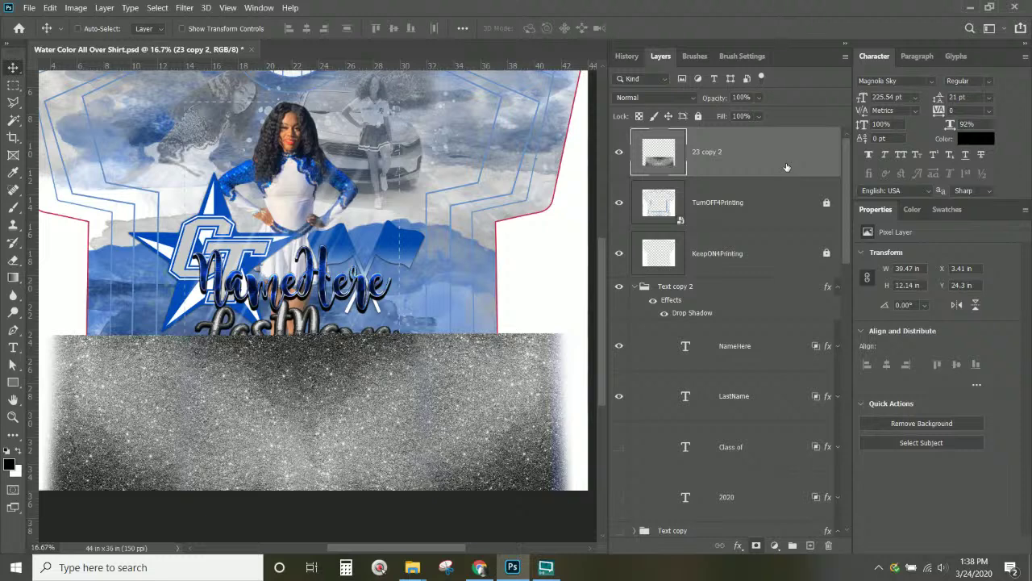
- Move the glitter layer directly above Color 2 Bottom in the watercolor gold silver group and clip it to that layer
left_click_drag(787, 166, 619, 317)
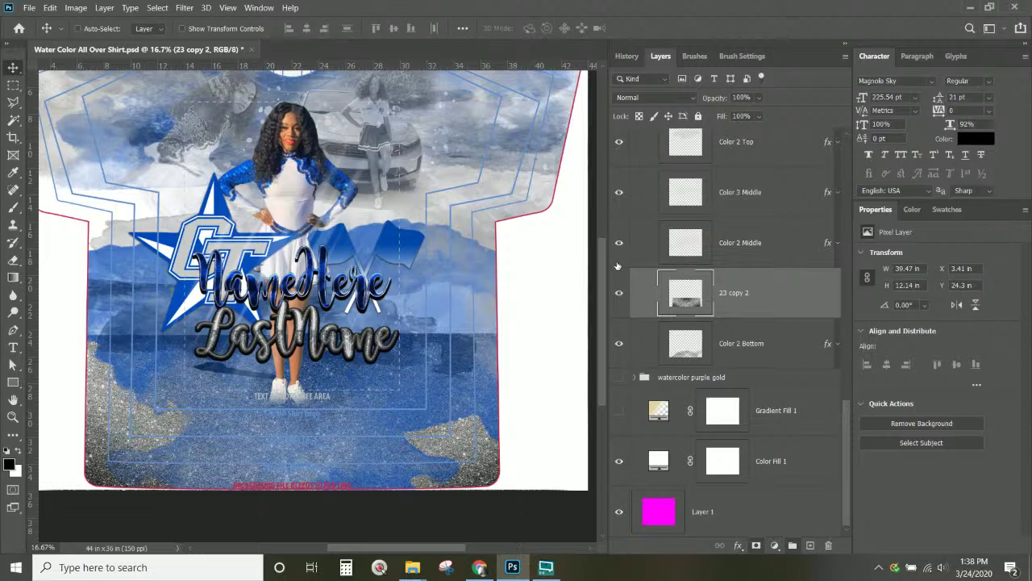
right_click(747, 289)
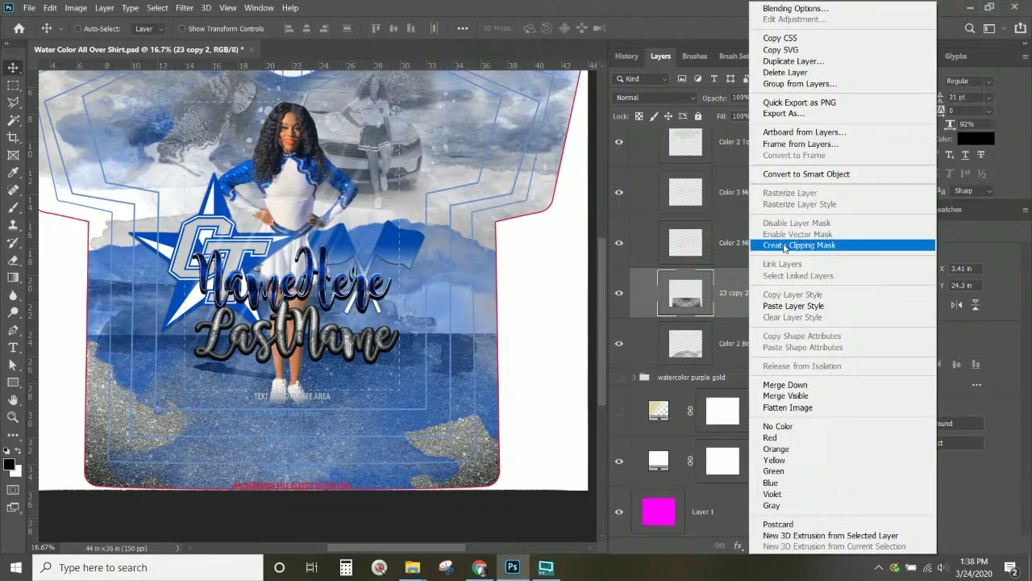
left_click(784, 246)
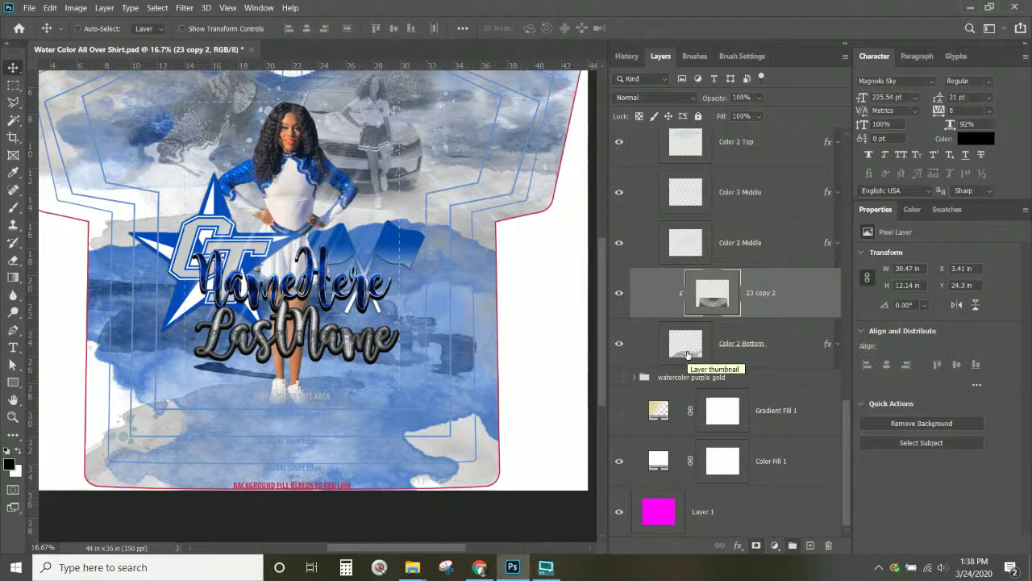
- In Color 2 Bottom's blending options, enable Blend Interior Effects as Group and disable Blend Clipped Layers as Group
left_click(826, 345)
double_click(828, 345)
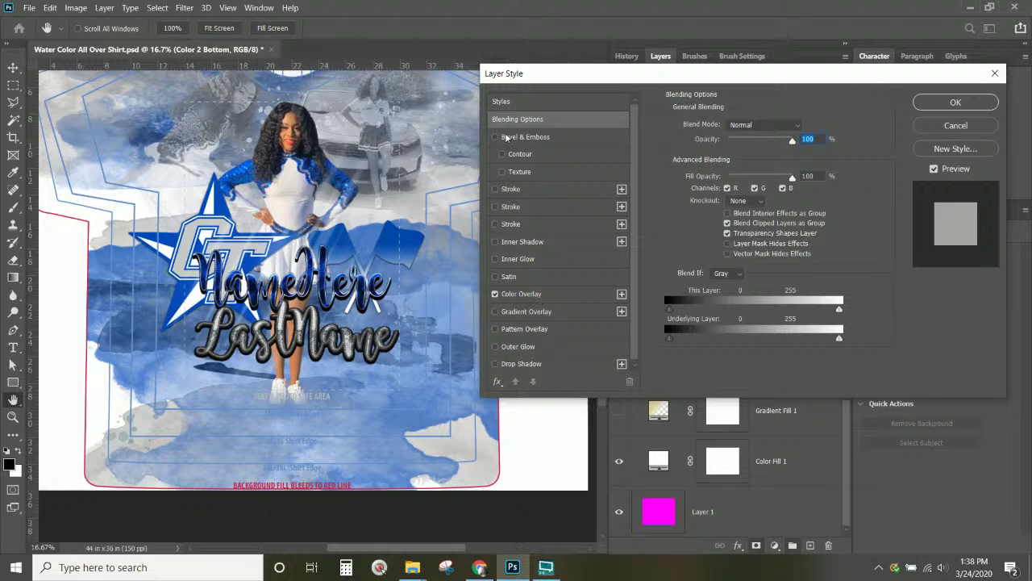
left_click(531, 123)
left_click(727, 214)
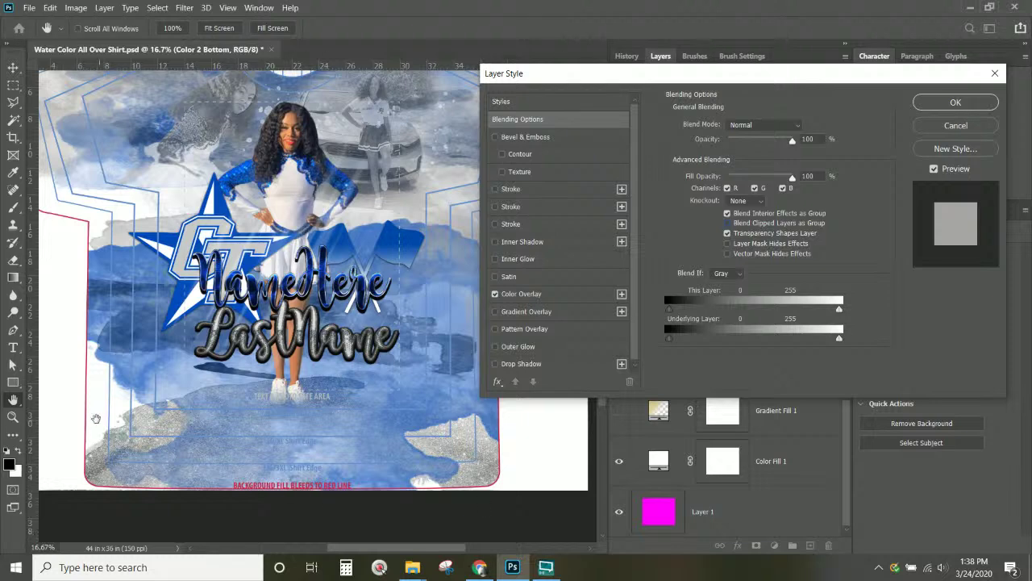
left_click(955, 103)
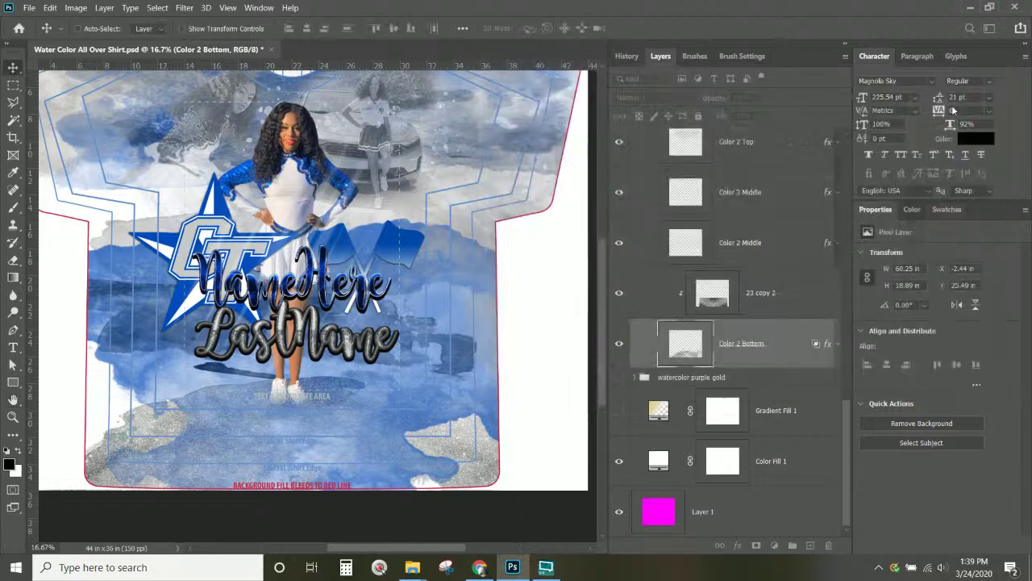
- Look through the watercolor gold silver group's layers, from Color 2 Bottom up to Color 3 Spots
scroll(171, 260, "up", 2)
scroll(171, 260, "up", 1)
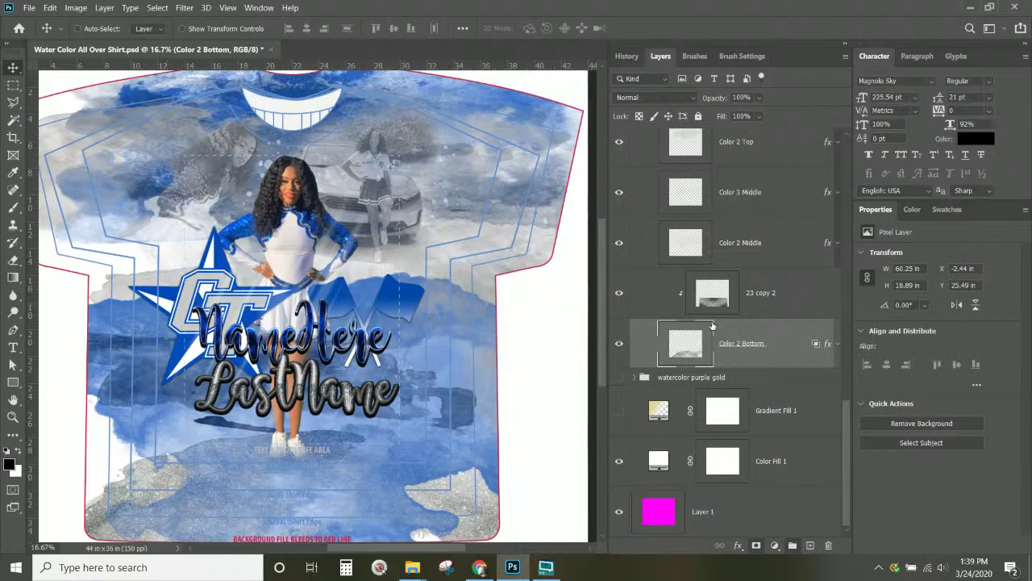
left_click(723, 303)
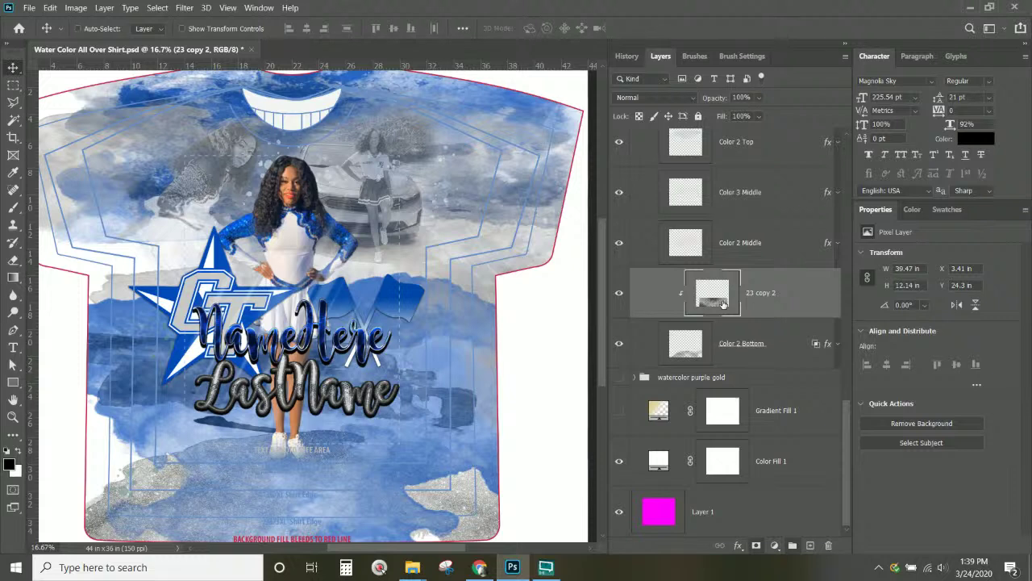
scroll(723, 303, "up", 3)
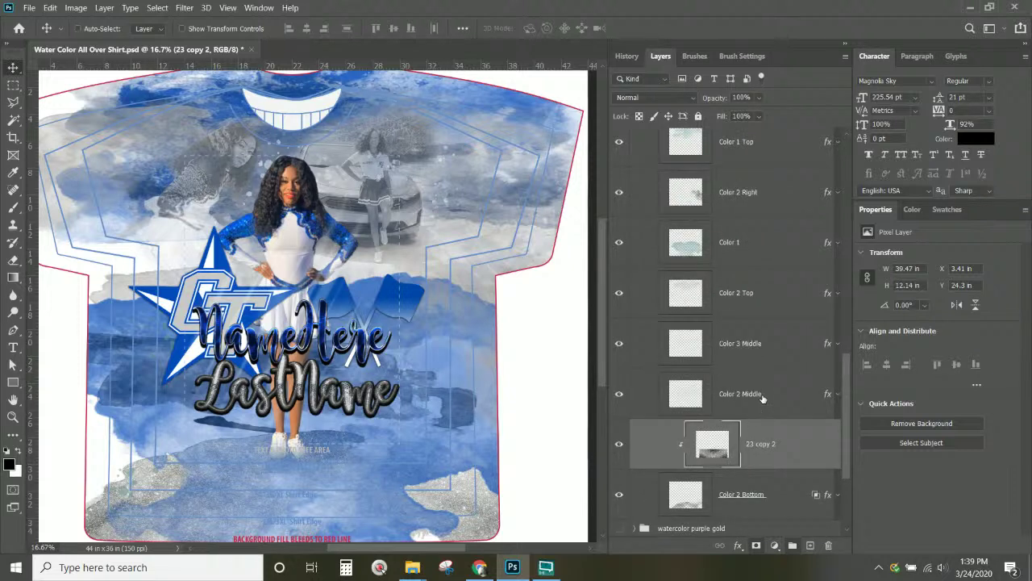
scroll(760, 399, "down", 1)
scroll(761, 399, "up", 1)
left_click(763, 395)
scroll(765, 397, "up", 7)
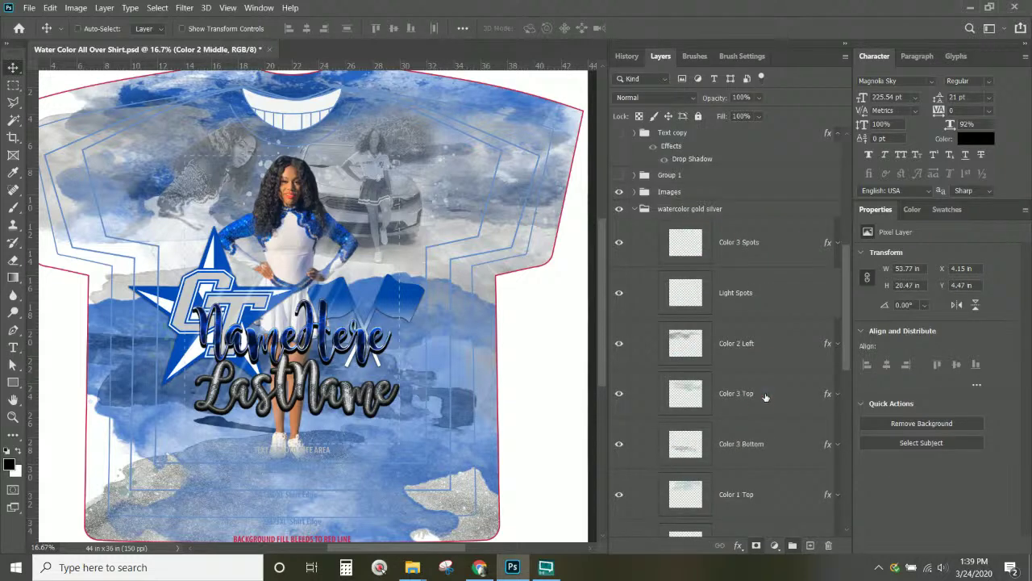
left_click(748, 253)
scroll(726, 291, "down", 6)
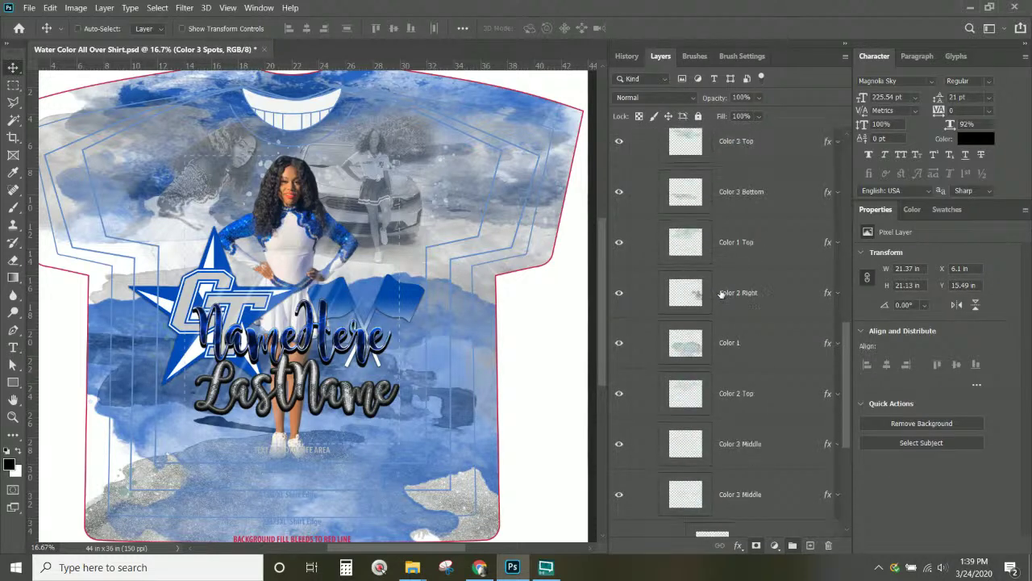
- Clip a copy of glitter layer 23 copy 2 to Color 2 Top and move it up about 14.5 in to the shirt's middle
left_click(766, 453)
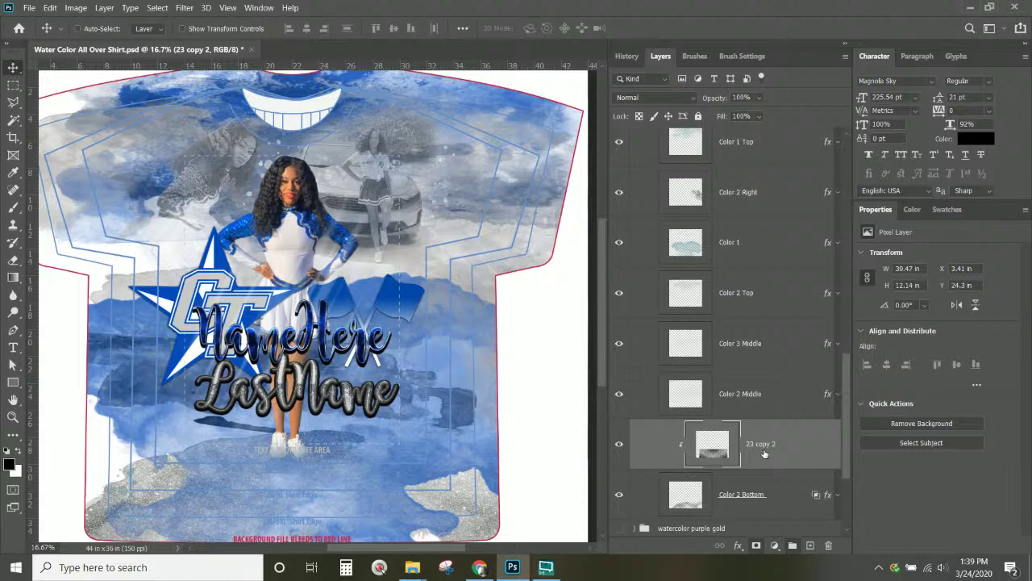
key("alt")
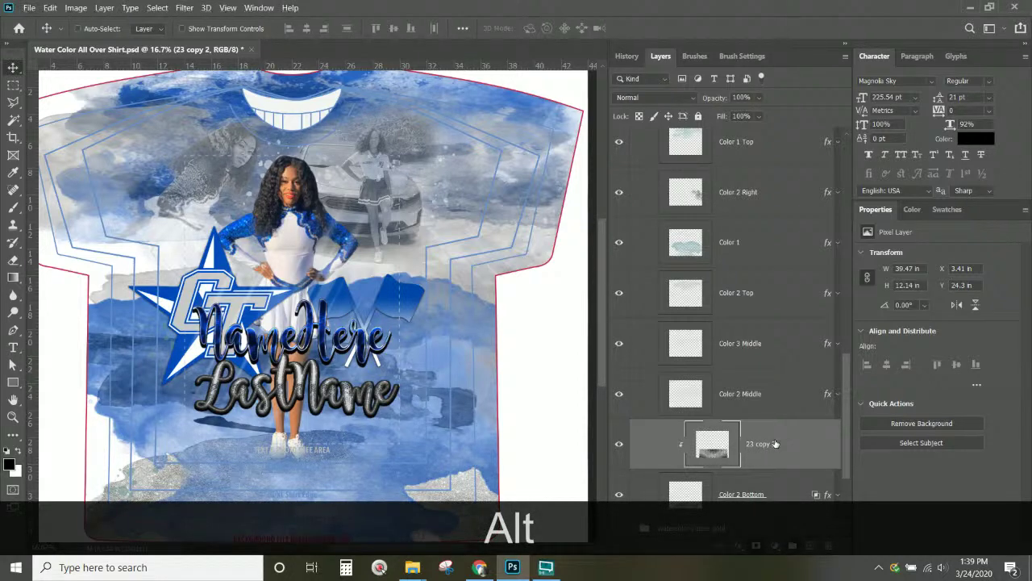
left_click_drag(775, 444, 749, 275)
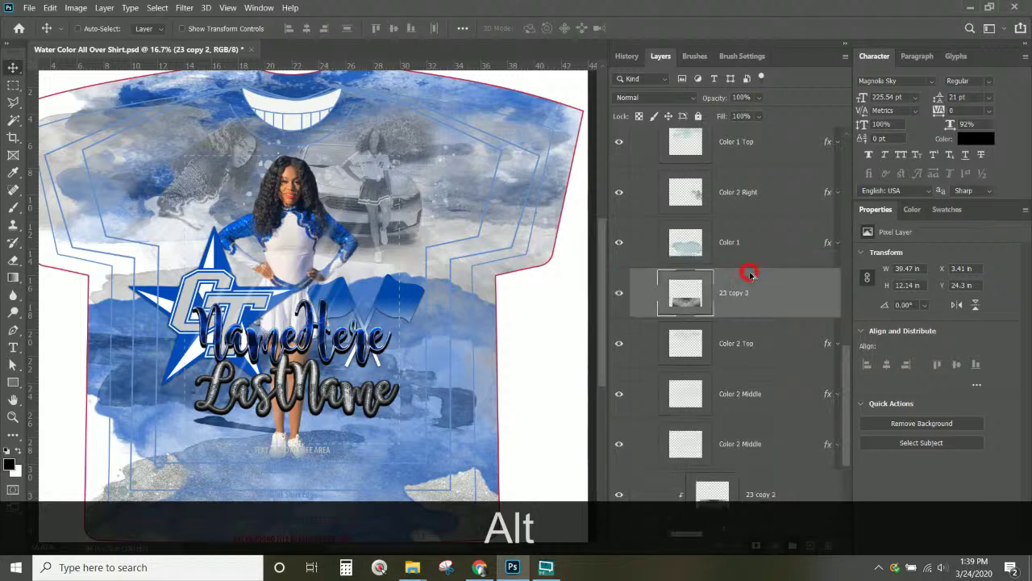
right_click(750, 302)
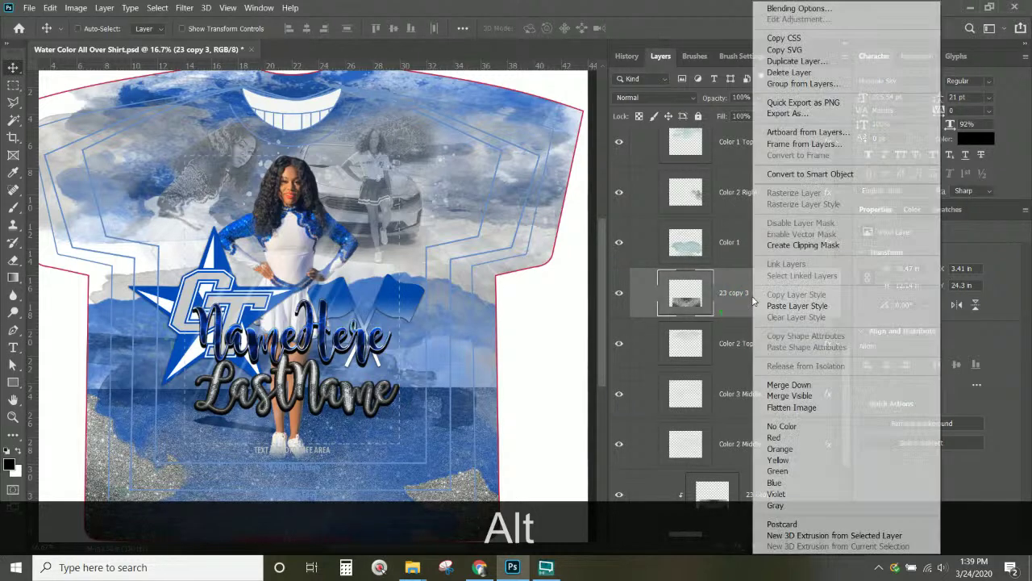
left_click(794, 245)
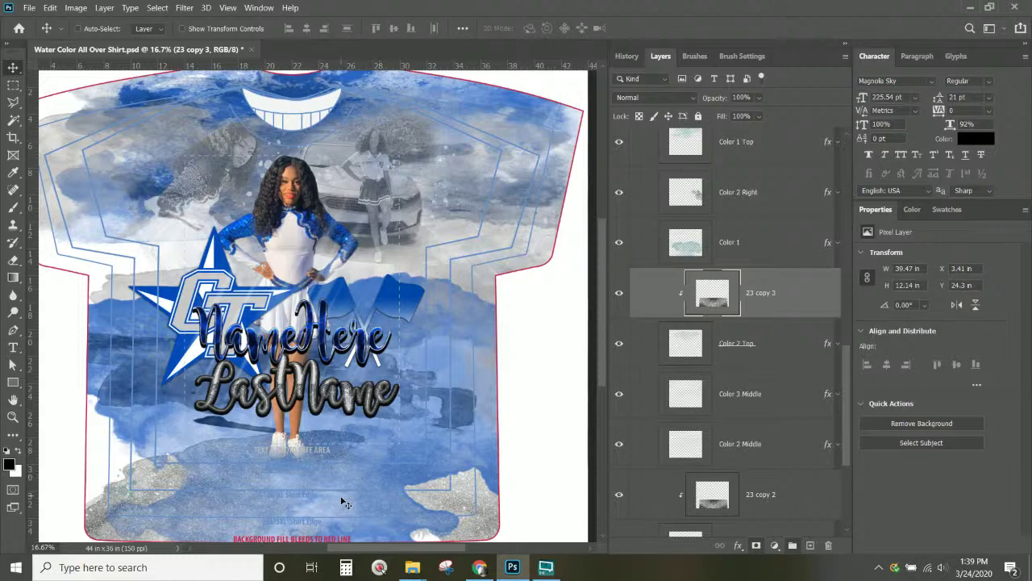
left_click_drag(342, 503, 381, 307)
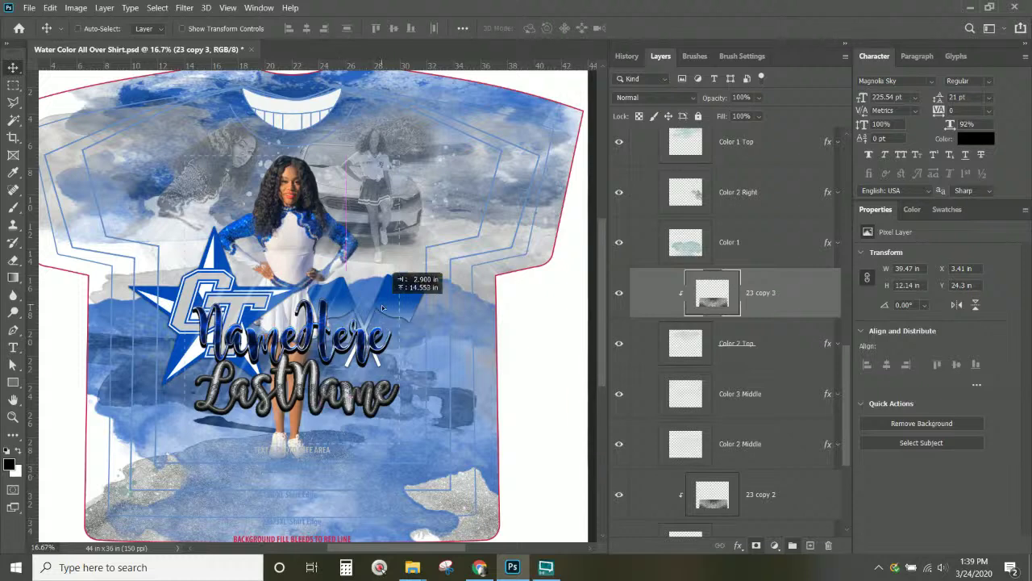
- In Color 2 Top's blending options, enable Blend Interior Effects as Group and disable Blend Clipped Layers as Group
left_click(734, 346)
double_click(827, 345)
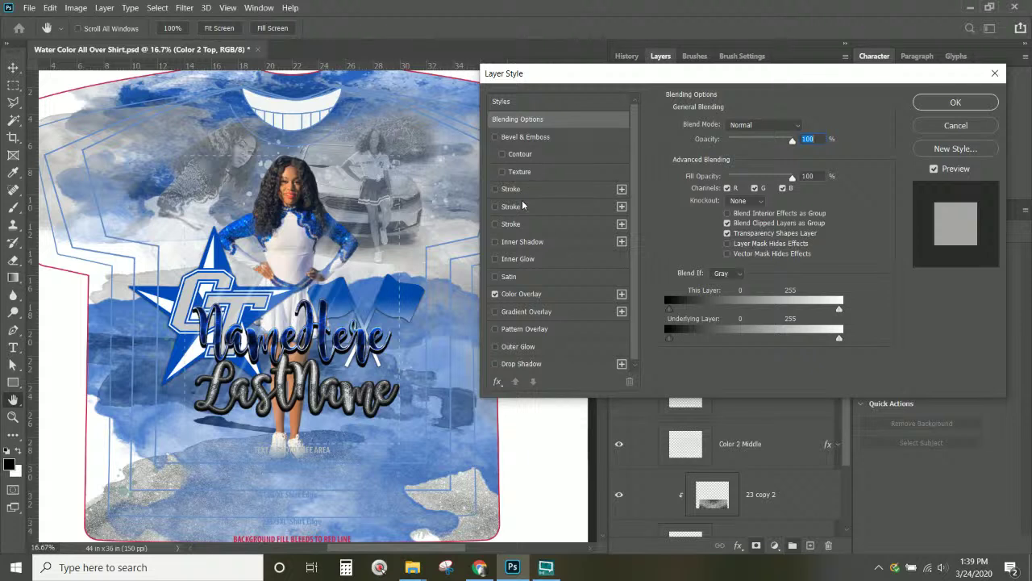
left_click(728, 213)
left_click(728, 223)
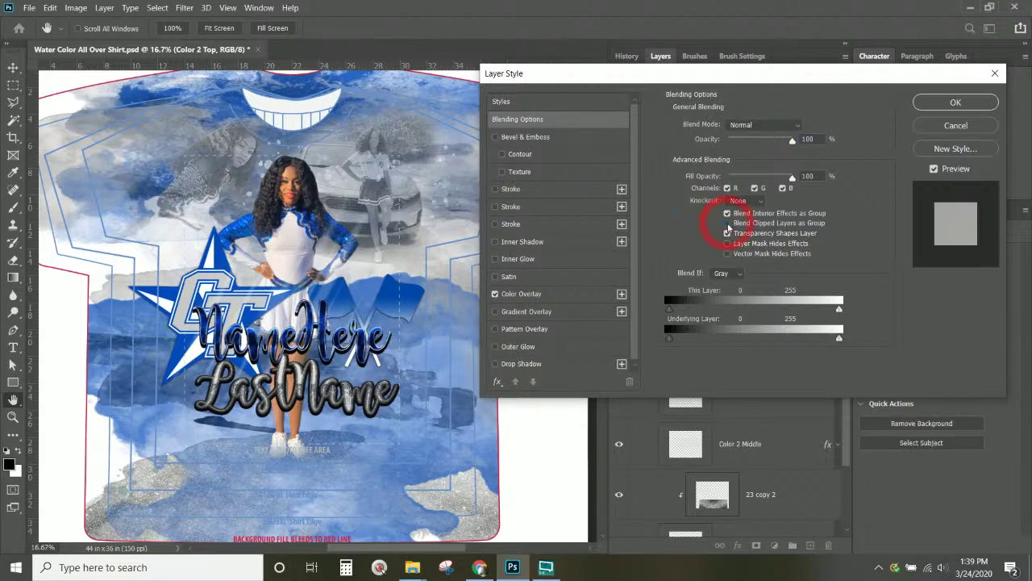
left_click(955, 102)
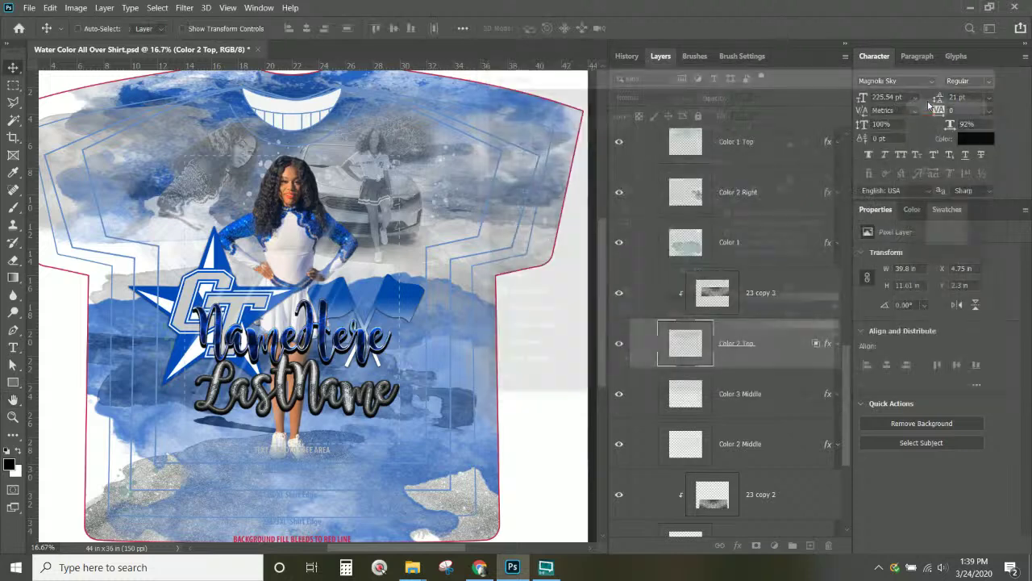
- Move glitter layer 23 copy 3 up over the chest area and toggle Color 2 Top's visibility to check the effect
left_click(698, 304)
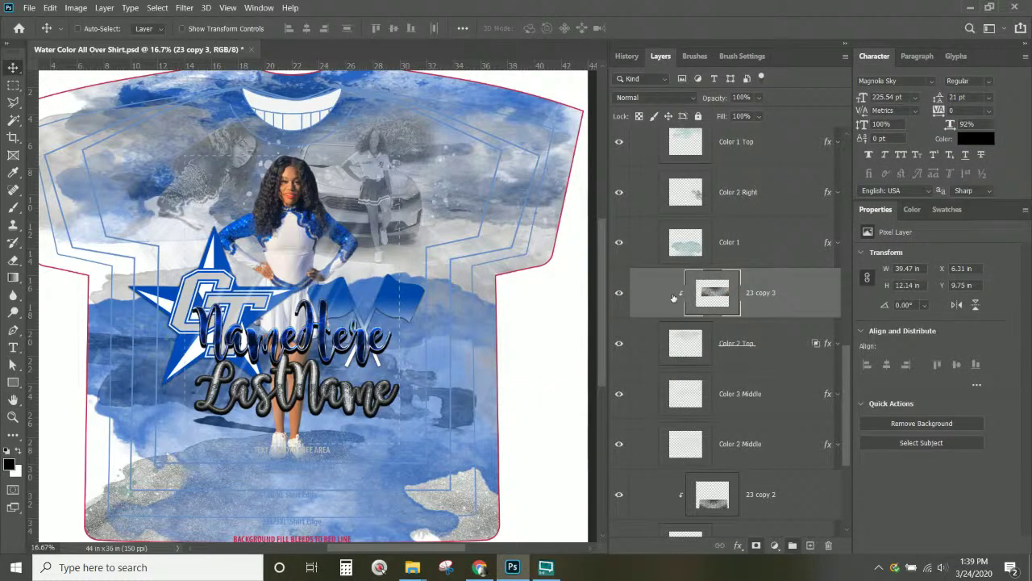
left_click_drag(326, 350, 343, 239)
left_click(692, 342)
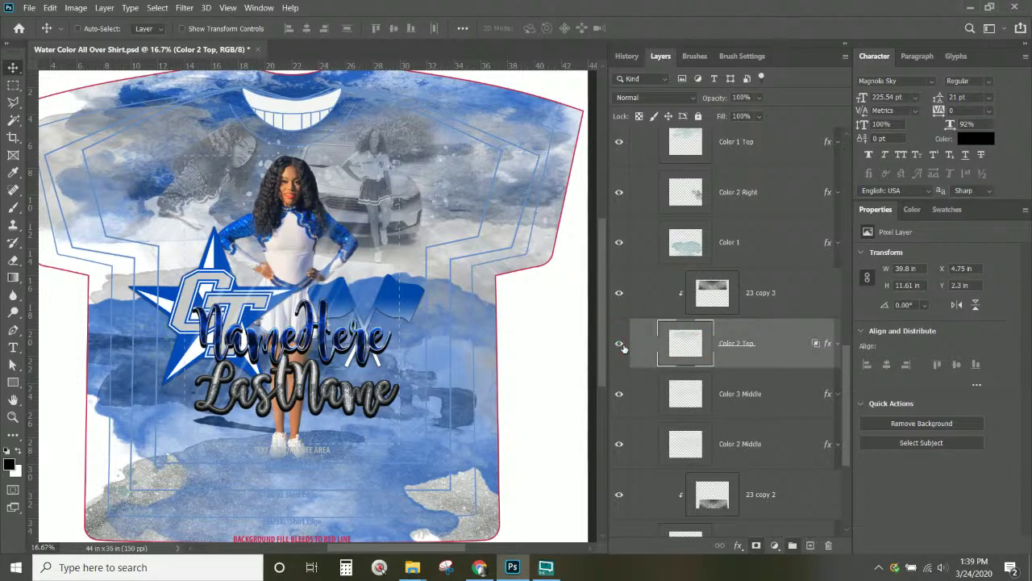
left_click(620, 344)
left_click(619, 345)
- Try duplicating Color 2 Top together with its clipped glitter layer to strengthen the texture on the chest
right_click(750, 355)
left_click(736, 355)
left_click(792, 303, "shift")
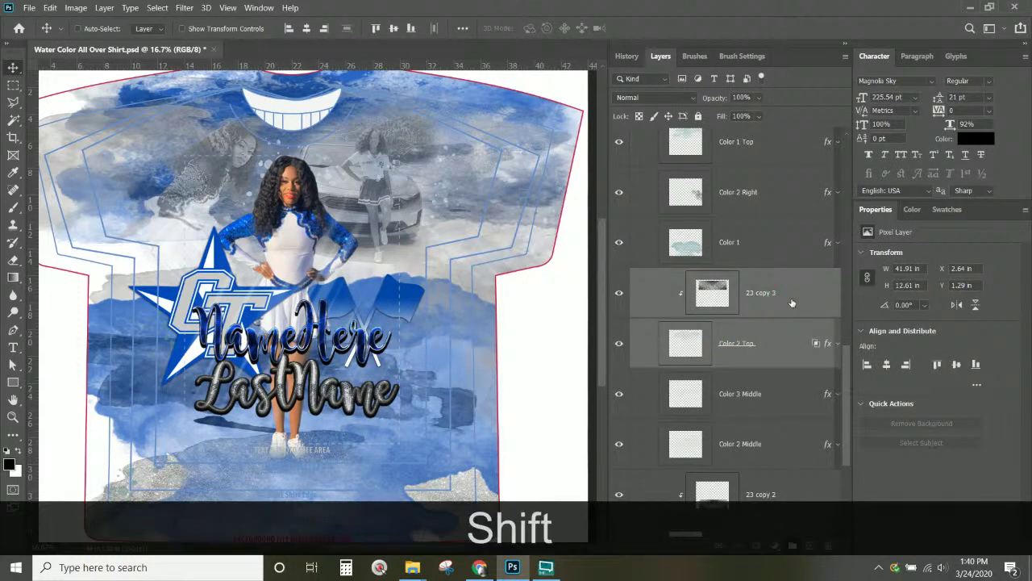
right_click(793, 302)
left_click(843, 63)
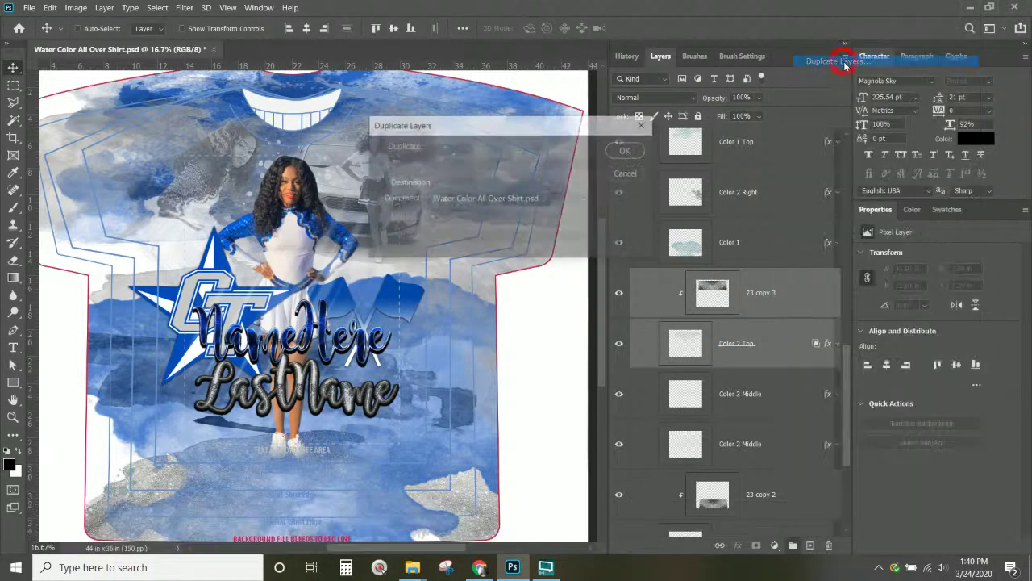
left_click(624, 150)
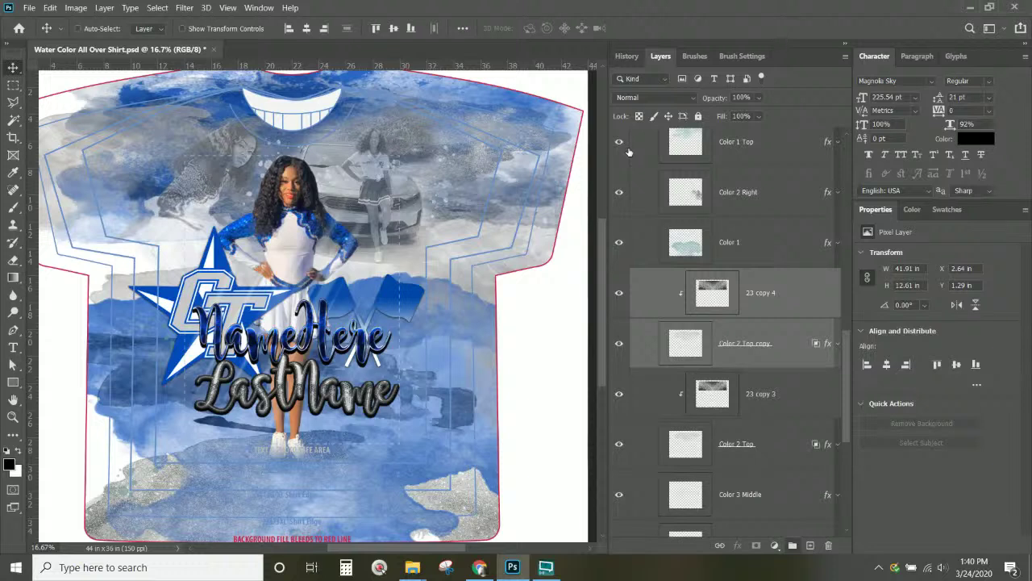
scroll(429, 252, "down", 1)
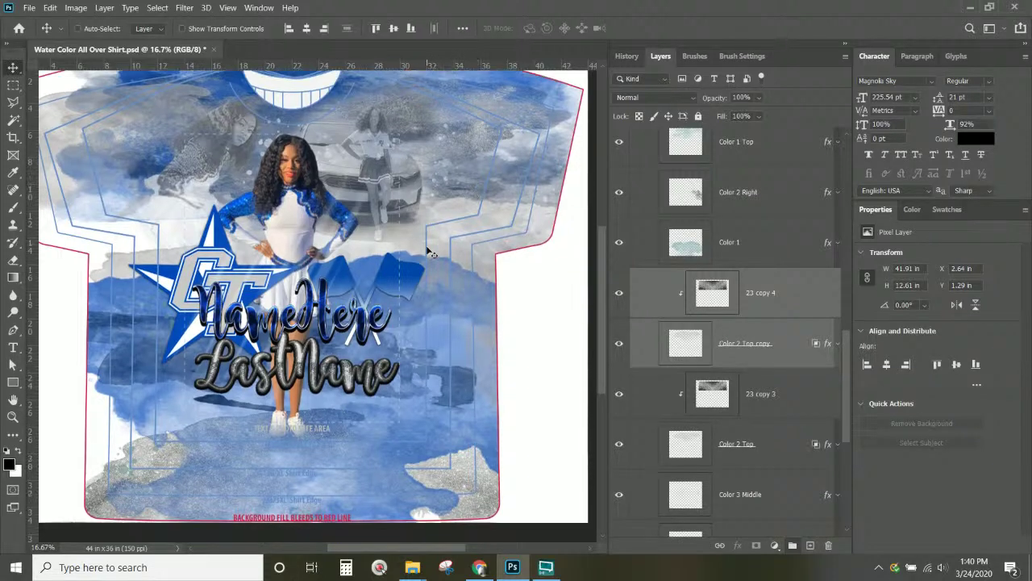
scroll(429, 251, "up", 1)
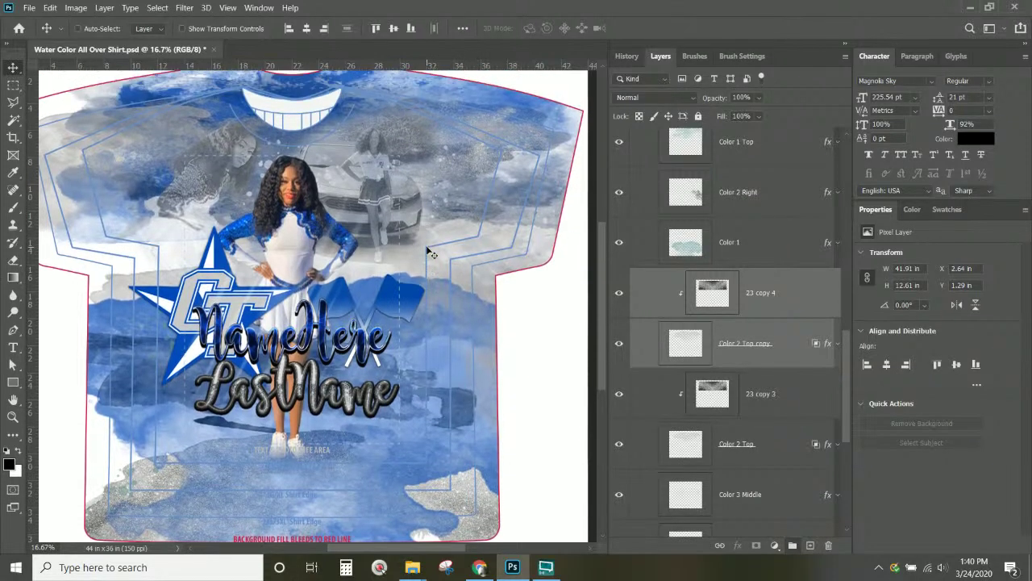
- Delete the duplicated Color 2 Top layer and its clipped glitter copy
left_click(779, 349)
left_click(779, 293)
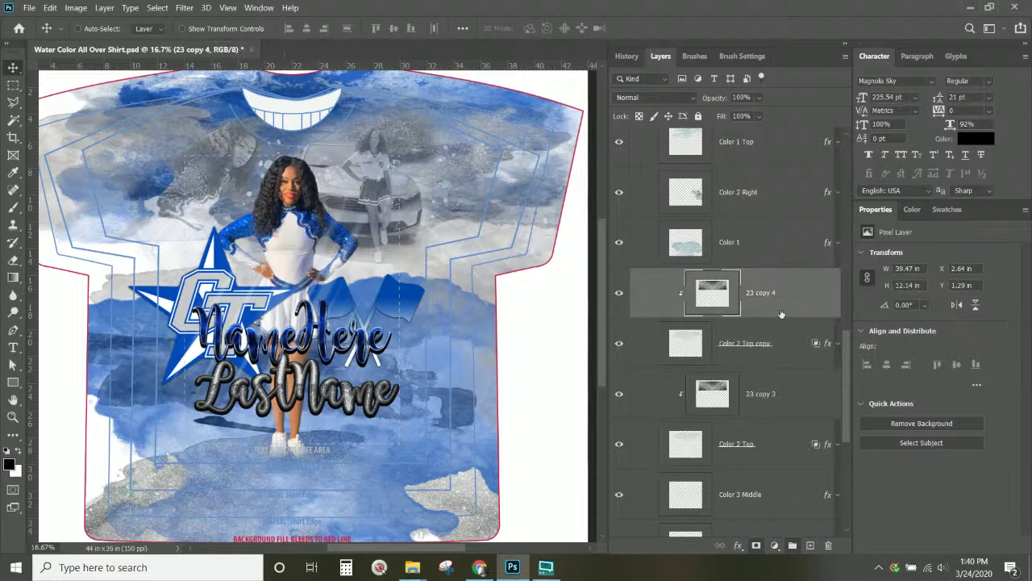
left_click(780, 343, "shift")
key("Delete")
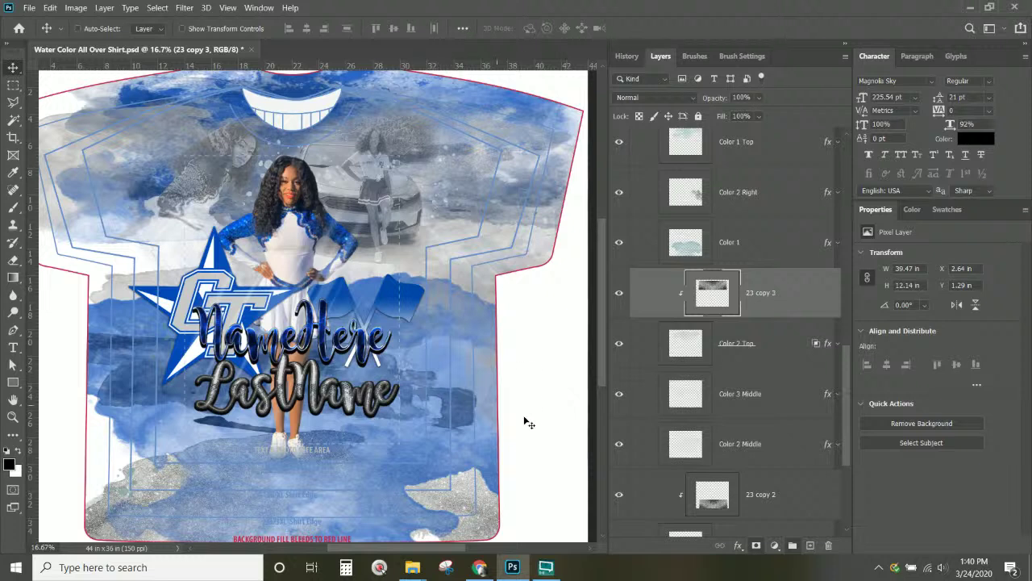
- Clip a copy of glitter layer 23 copy 3 to Color 2 Right and move it down about 4 in
scroll(788, 328, "up", 1)
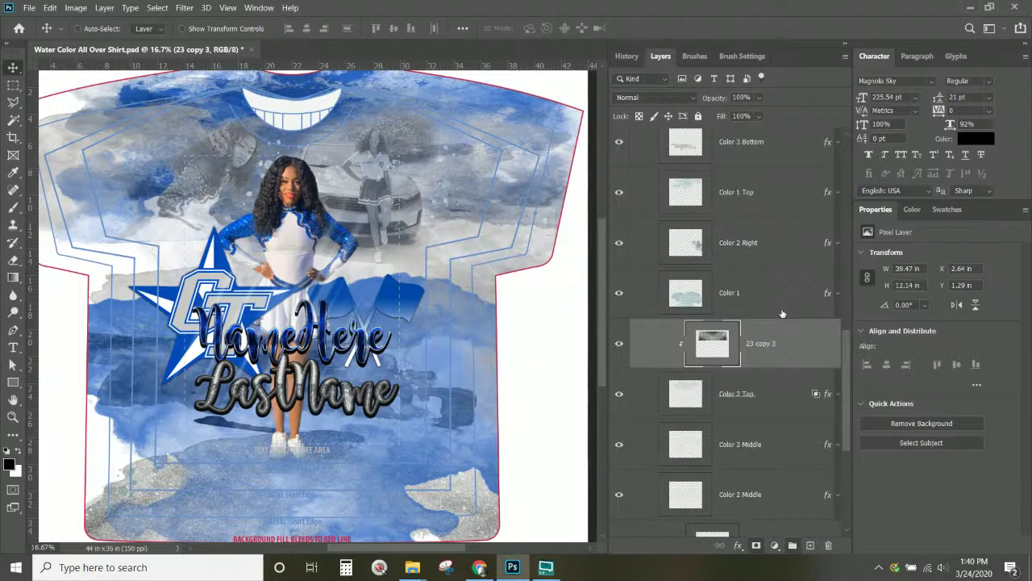
scroll(781, 314, "up", 3)
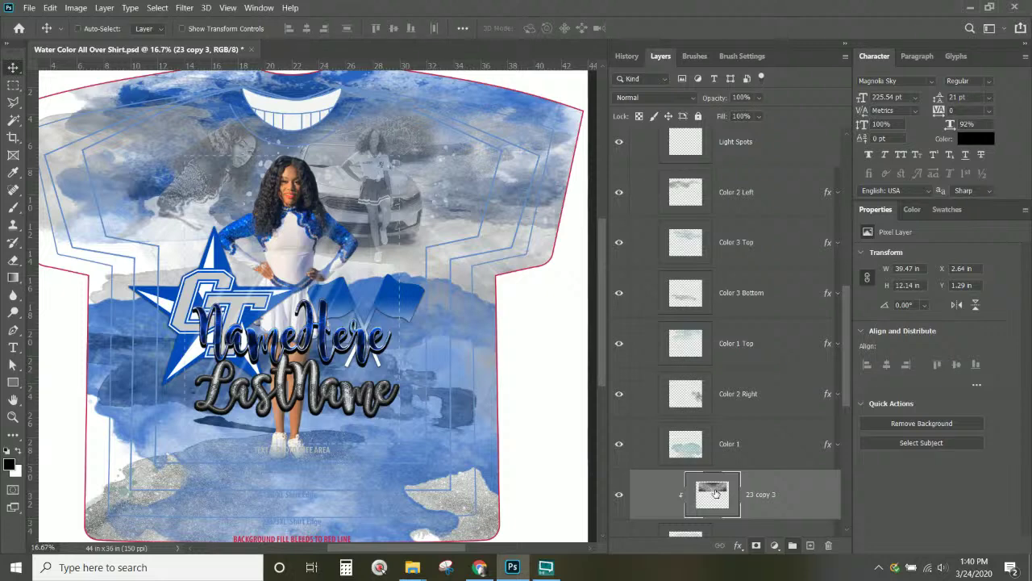
left_click_drag(714, 492, 715, 369)
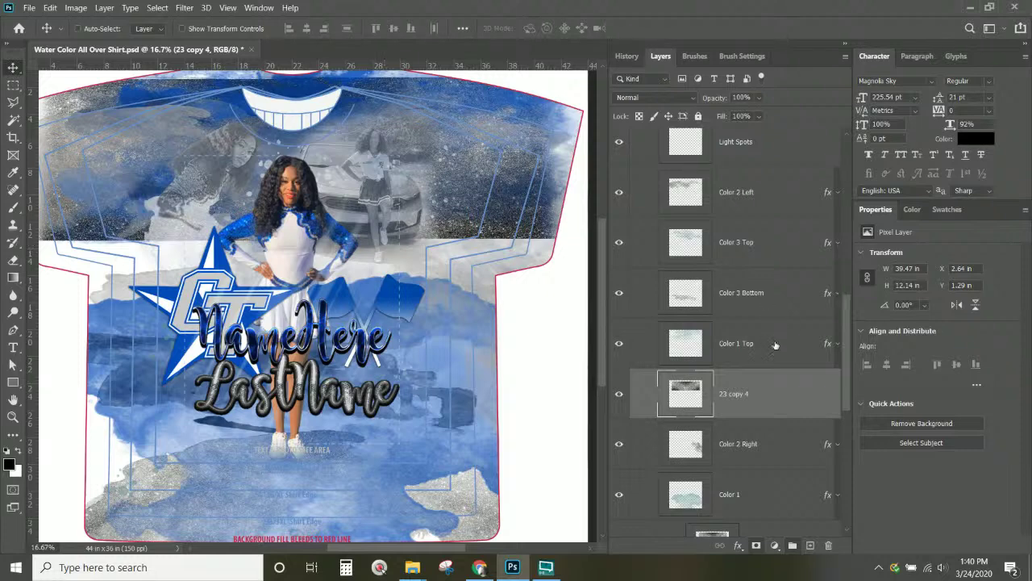
scroll(771, 353, "down", 1)
right_click(763, 357)
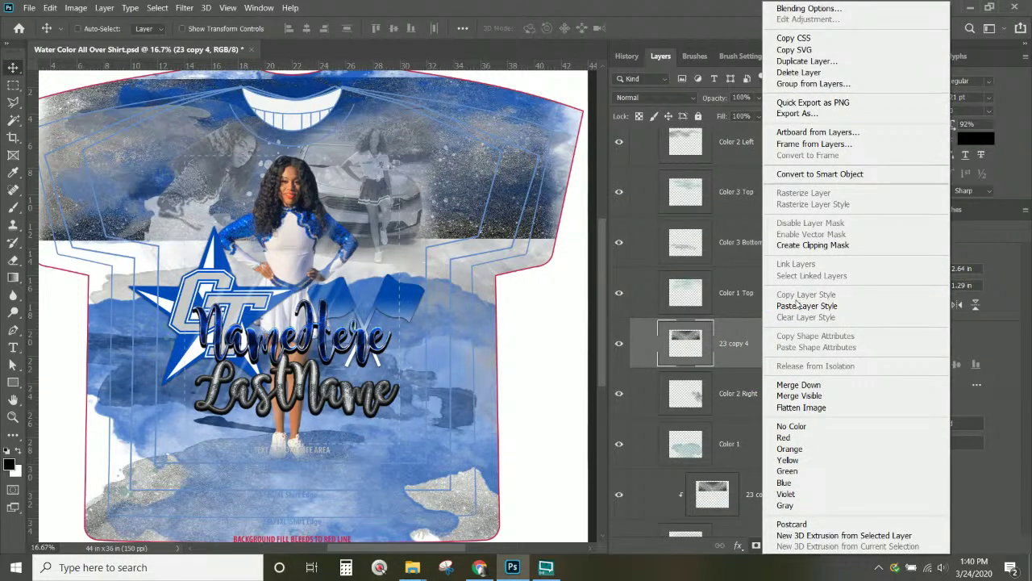
left_click(806, 244)
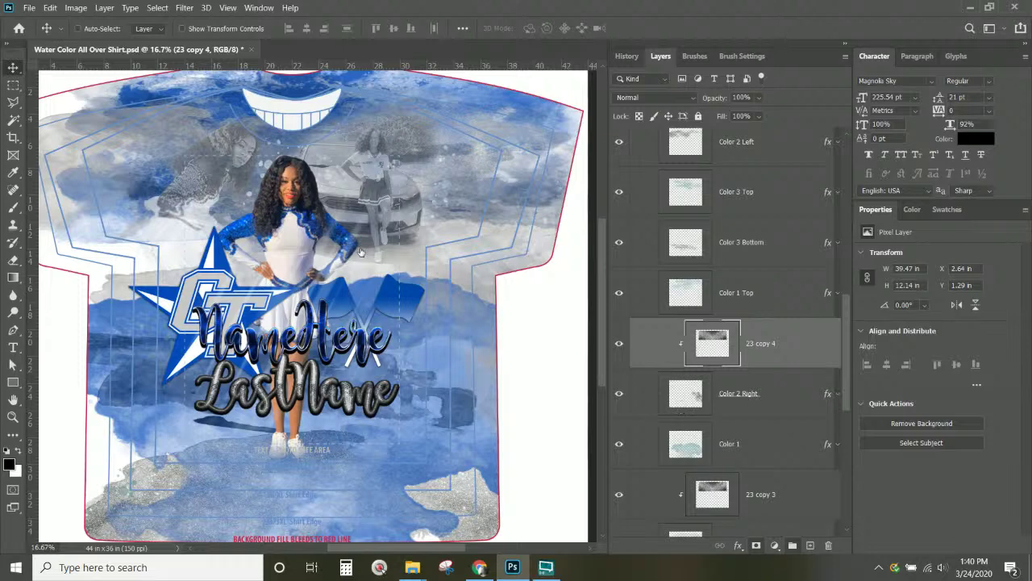
left_click_drag(461, 176, 473, 230)
- Enable Blend Interior Effects as Group and disable Blend Clipped Layers as Group for Color 2 Right, and move that layer up and left
double_click(828, 394)
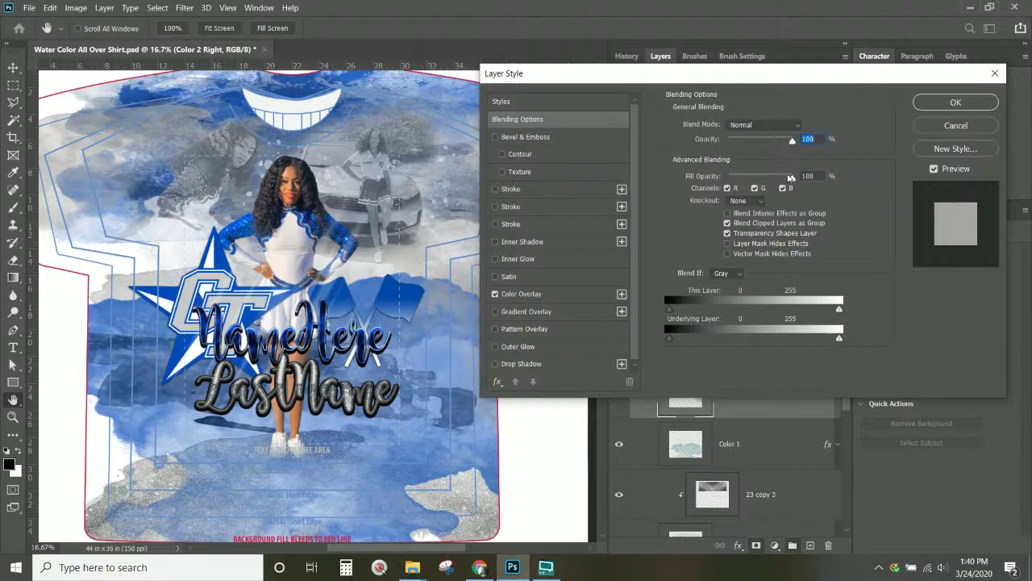
left_click(726, 224)
left_click(727, 214)
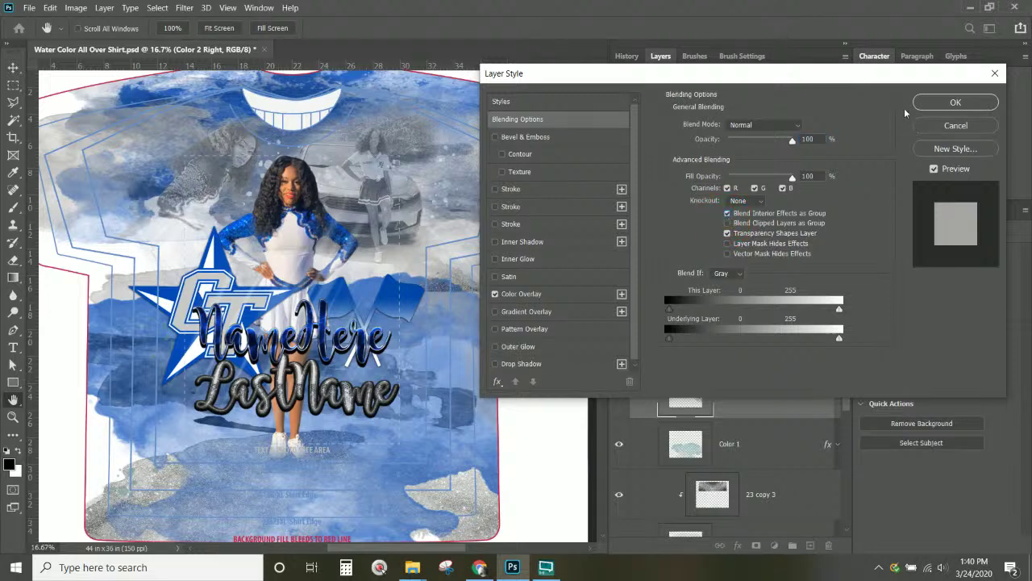
left_click(955, 102)
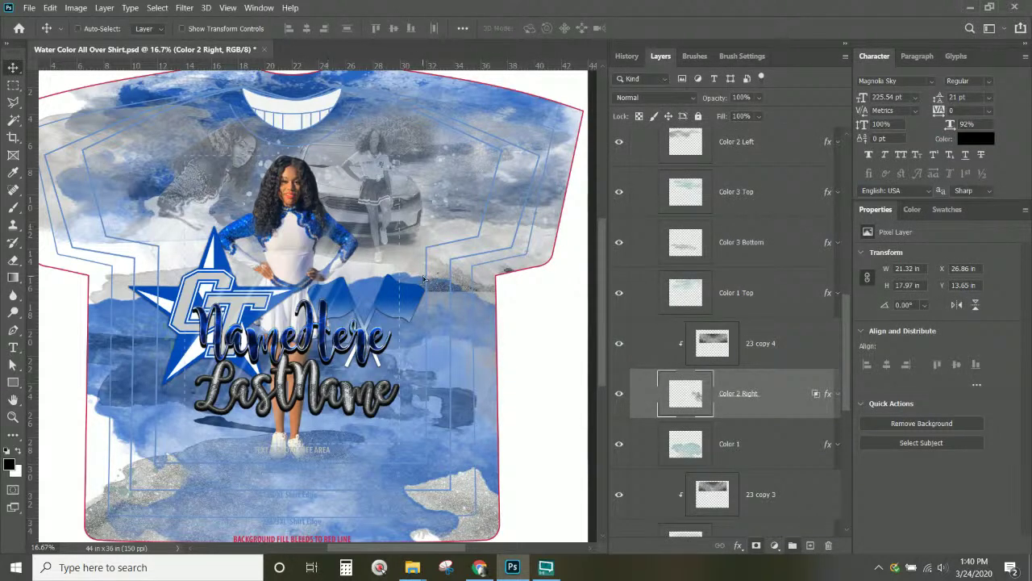
left_click_drag(424, 279, 363, 121)
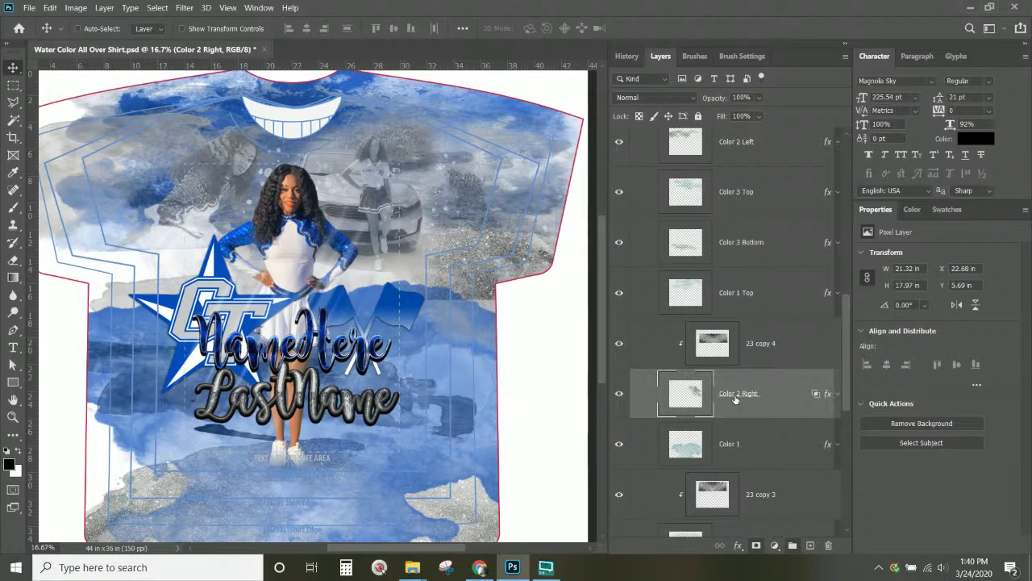
- Scale glitter layer 23 copy 4 to 142.79% and position it to cover the Color 2 Right watercolor area
left_click(718, 342)
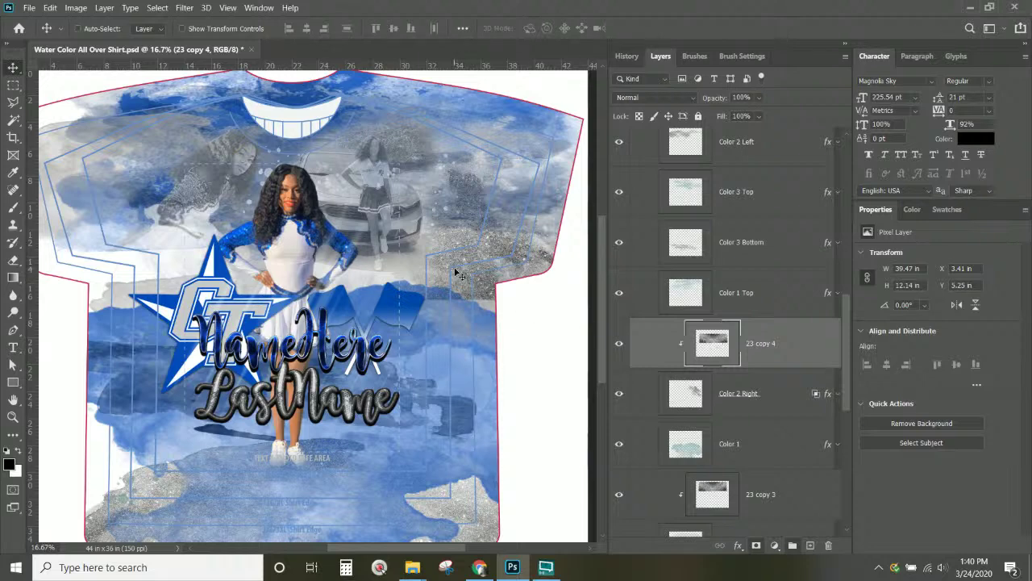
key("ctrl+t")
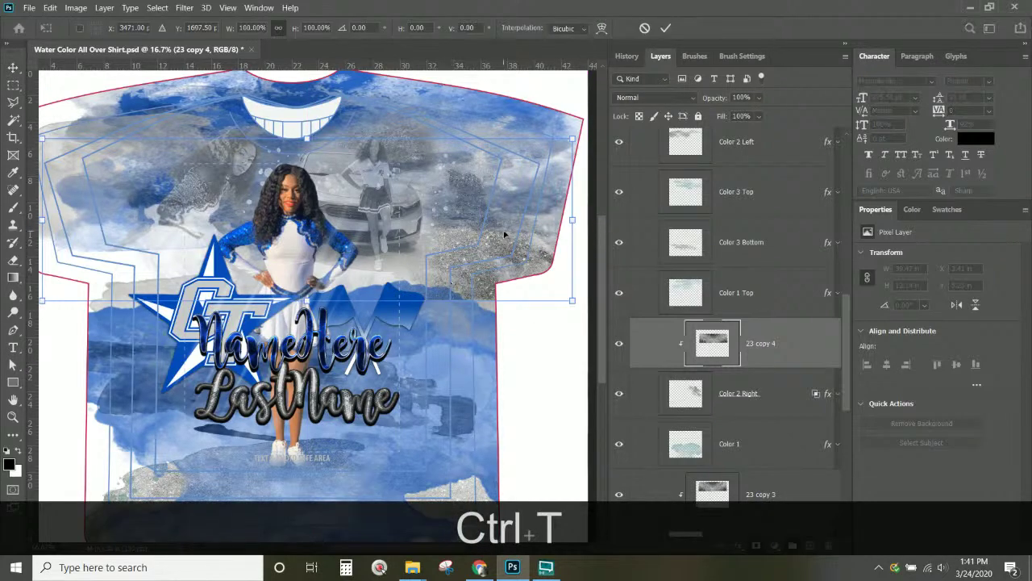
left_click_drag(505, 235, 502, 283)
left_click_drag(314, 340, 328, 411)
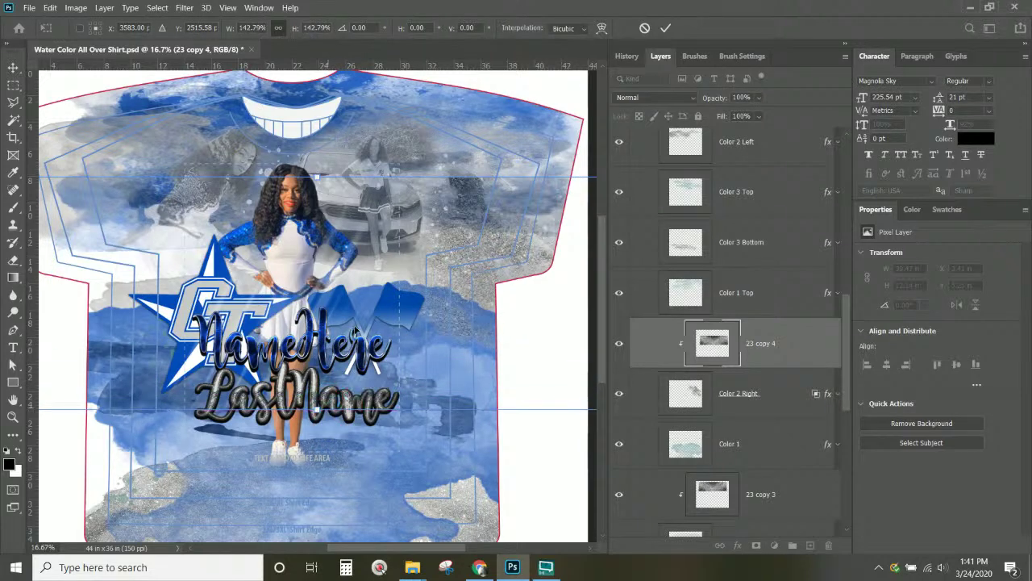
left_click_drag(355, 327, 377, 287)
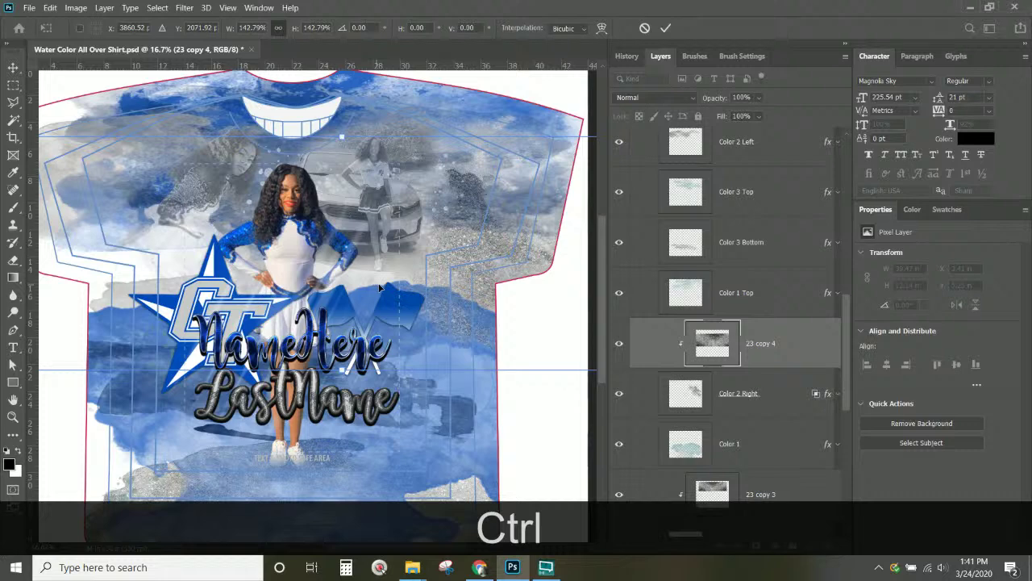
left_click_drag(386, 285, 430, 291)
key("Return")
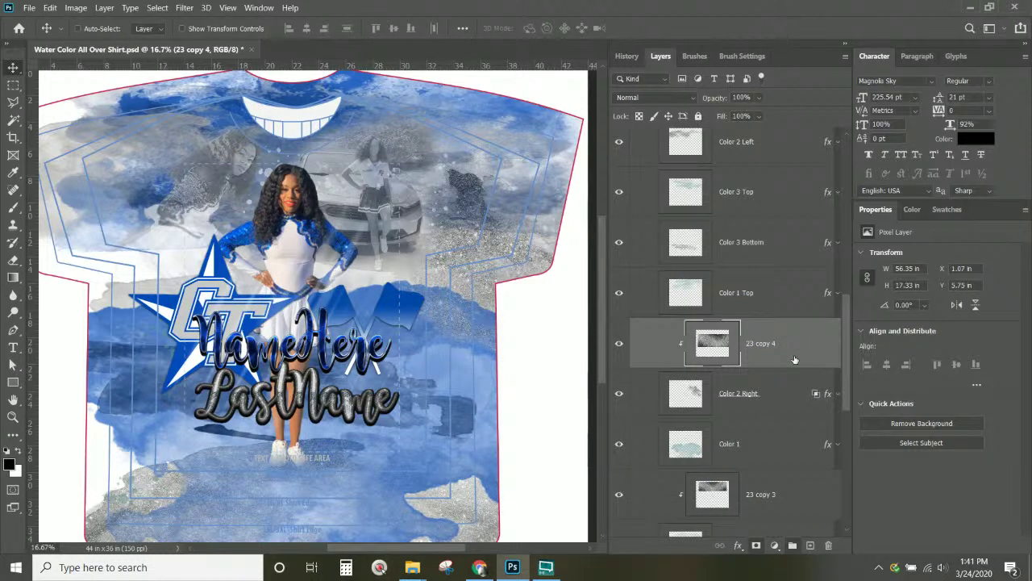
- Duplicate glitter layer 23 copy 4 directly above Color 2 Left and clip the copy to that layer
scroll(794, 360, "up", 1)
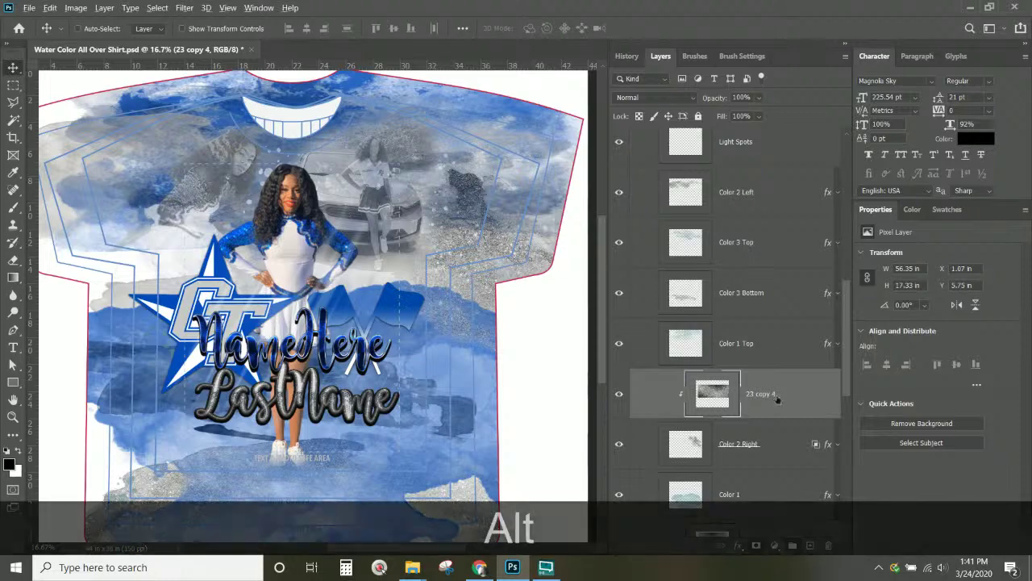
left_click_drag(779, 398, 739, 165)
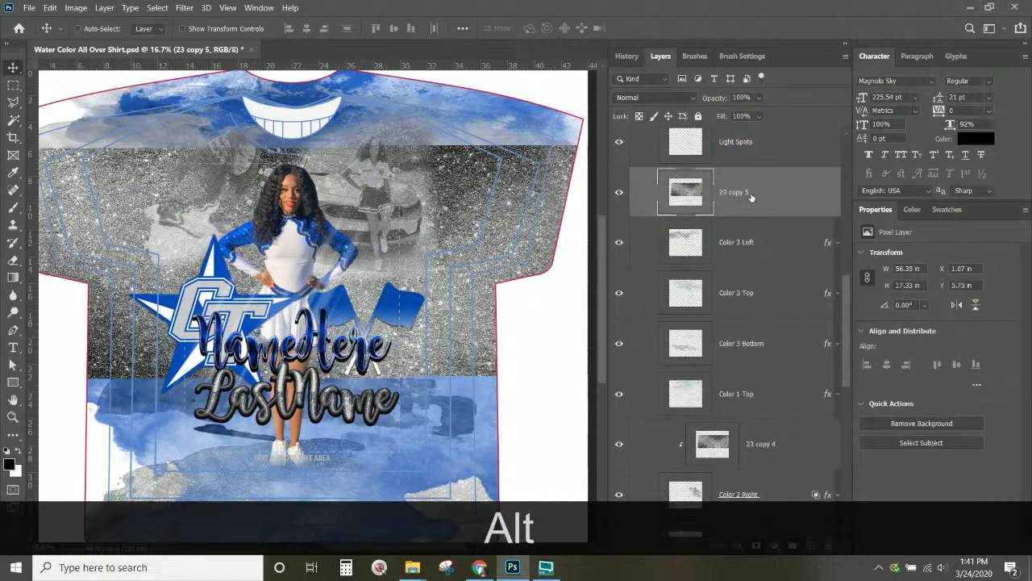
right_click(750, 196)
left_click(805, 245)
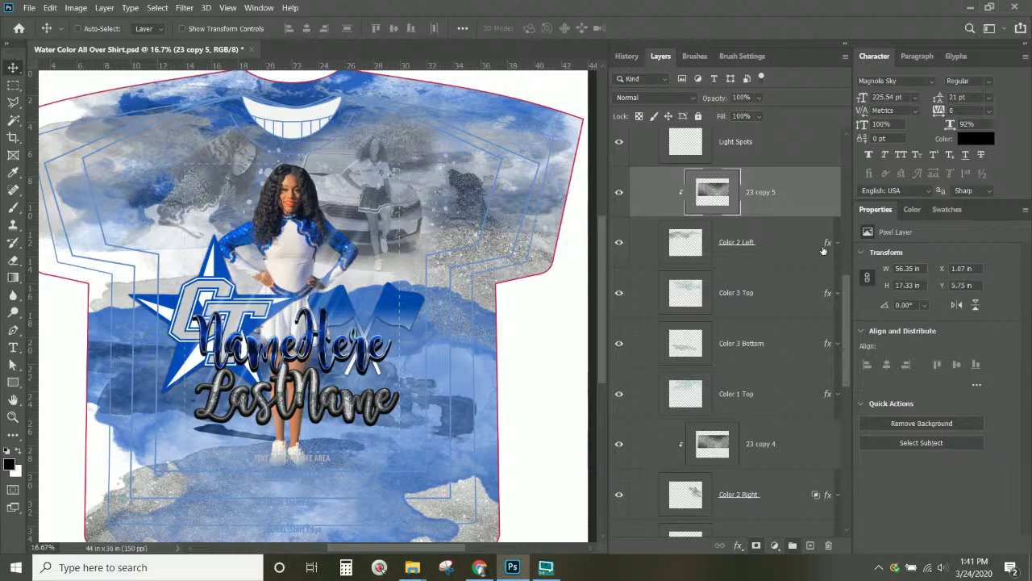
- Enable Blend Interior Effects as Group and disable Blend Clipped Layers as Group for the Color 2 Left layer
double_click(824, 245)
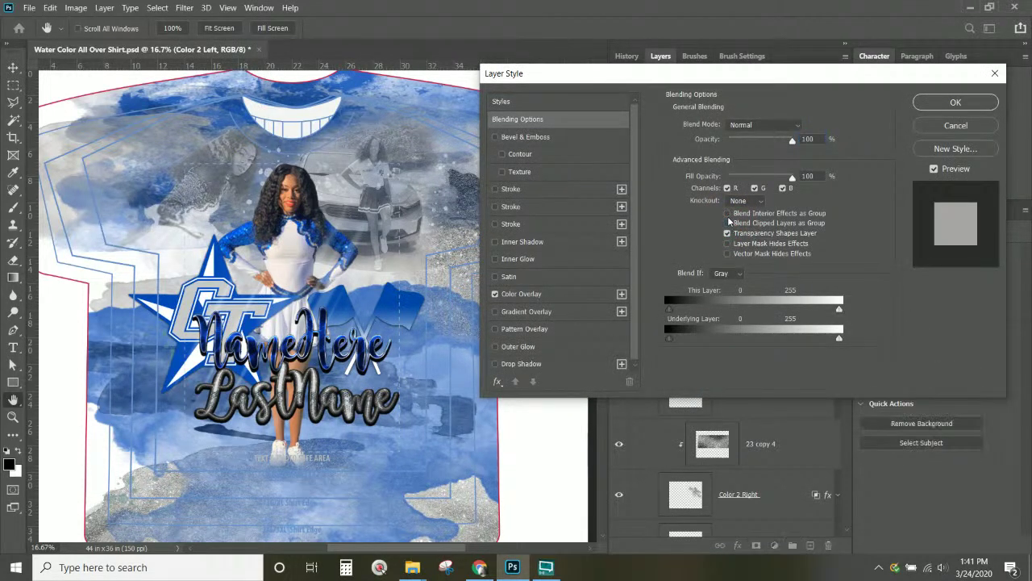
left_click(727, 222)
left_click(727, 213)
left_click(944, 102)
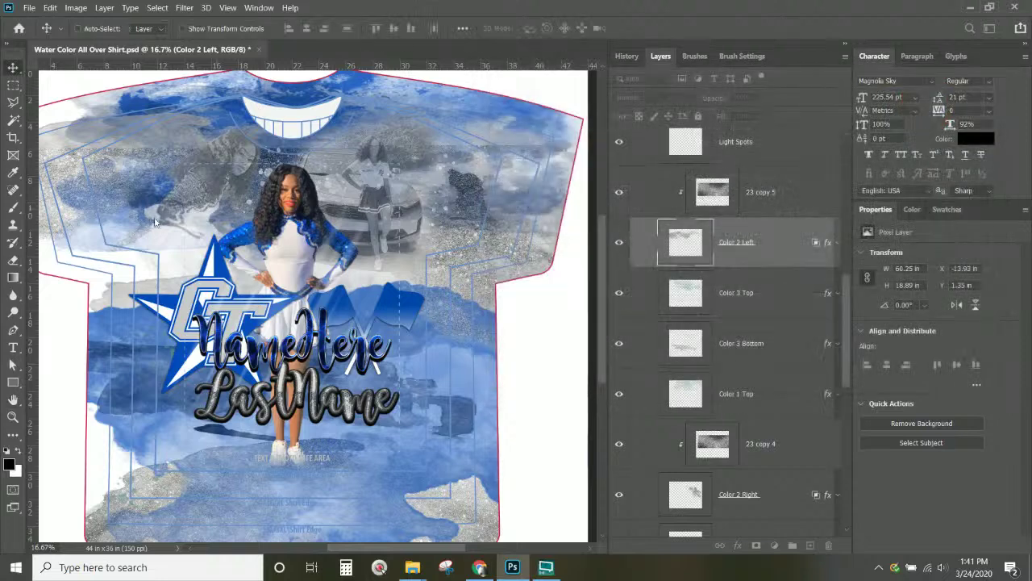
left_click_drag(110, 166, 113, 162)
key("ctrl+z")
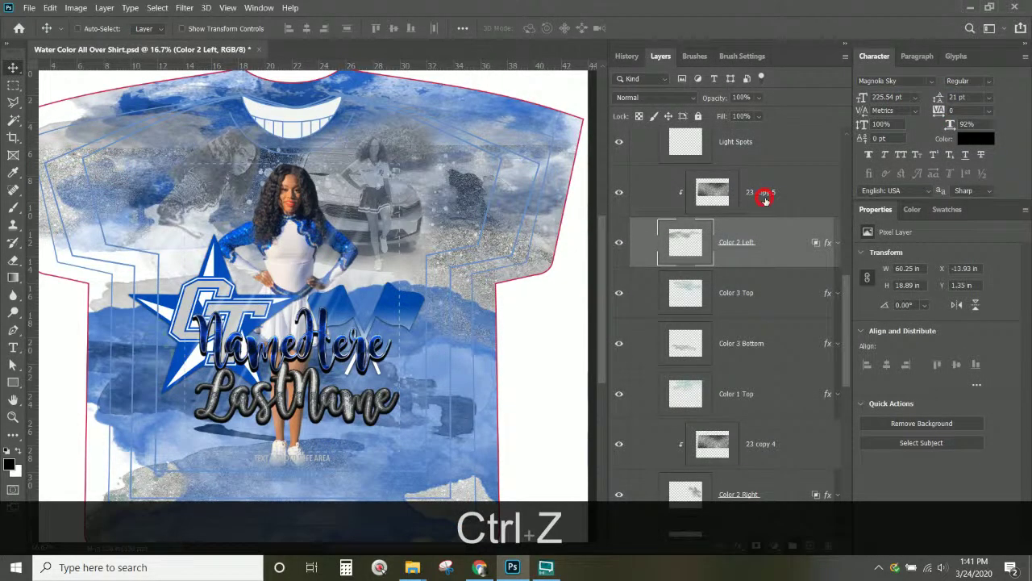
- Move glitter layer 23 copy 5 up and left to about X -1.19 in, Y 0.67 in so it covers the Color 2 Left watercolor area
left_click(761, 196)
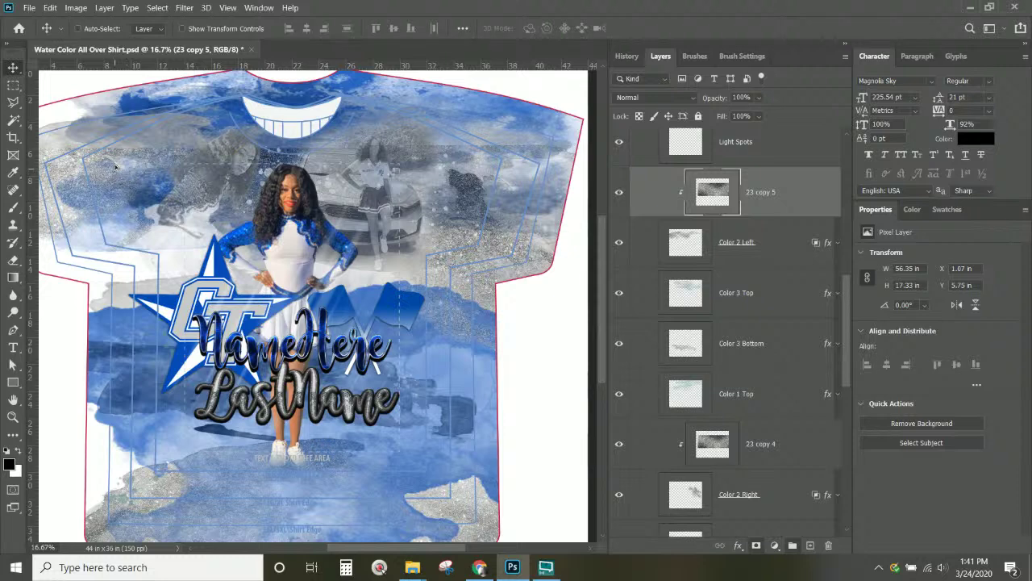
left_click_drag(114, 171, 142, 109)
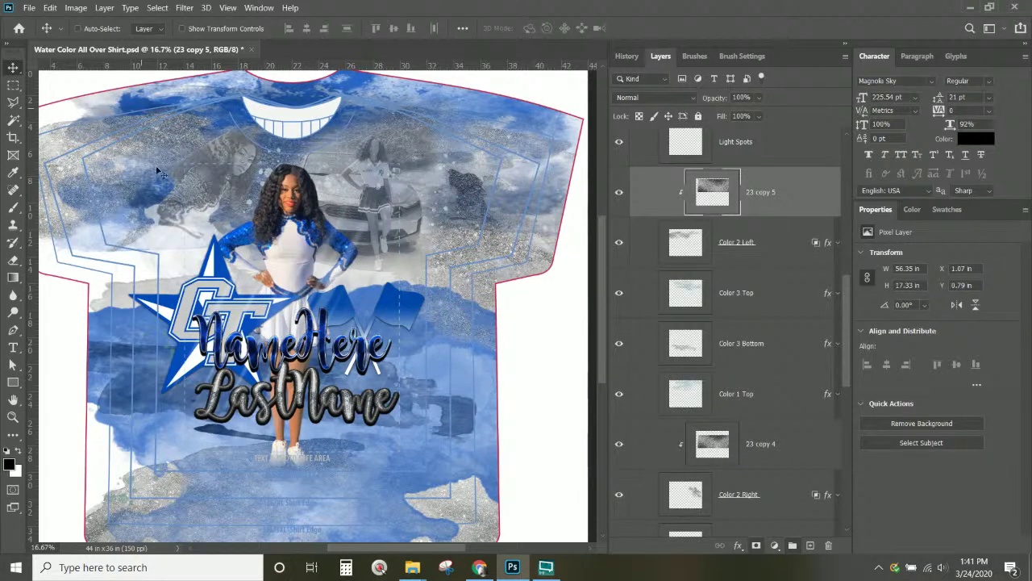
key("space")
left_click_drag(109, 173, 196, 194)
left_click_drag(113, 153, 80, 149)
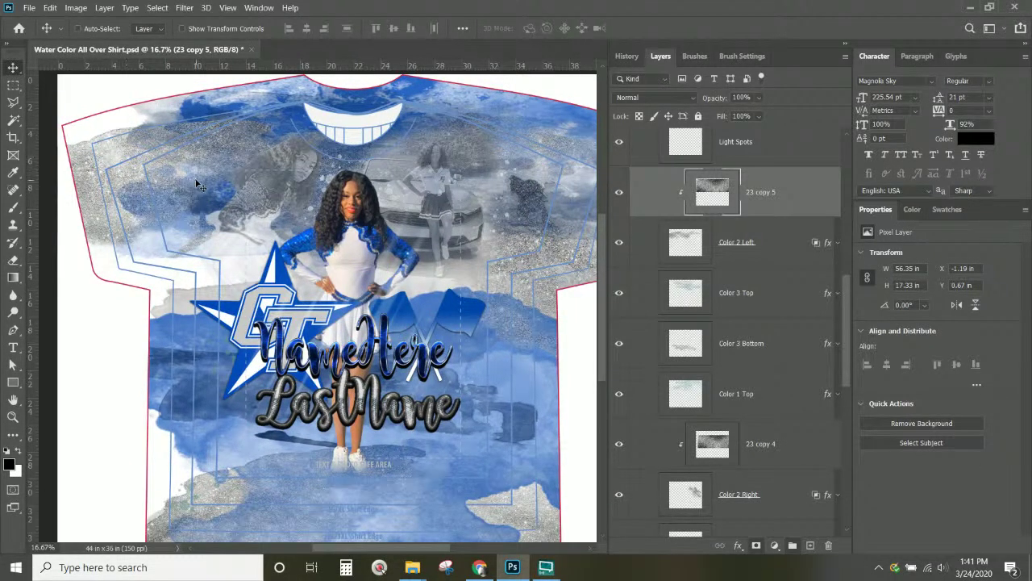
key("Return")
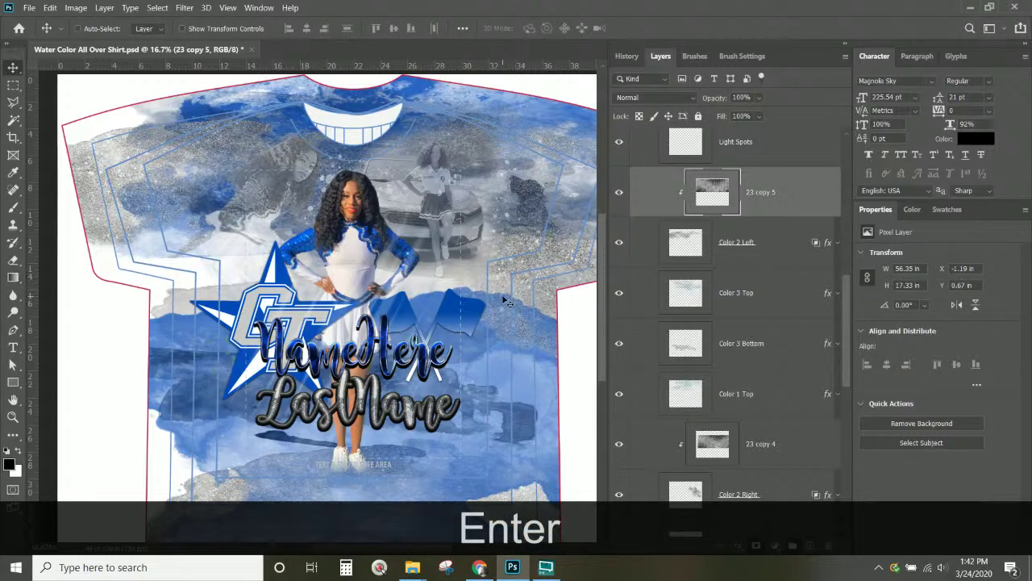
scroll(502, 300, "down", 3)
scroll(502, 300, "up", 3)
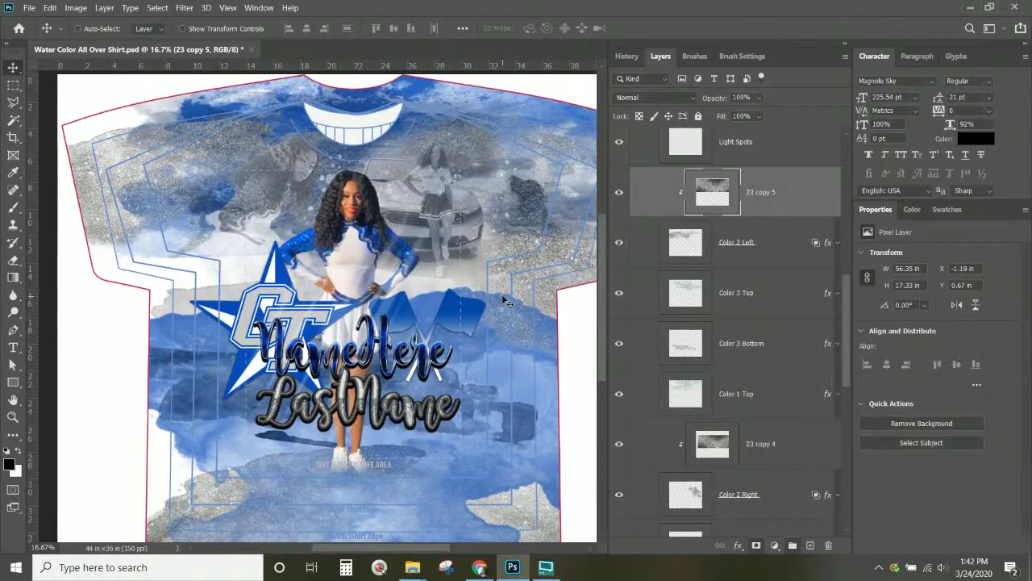
key("ctrl+KP_Subtract")
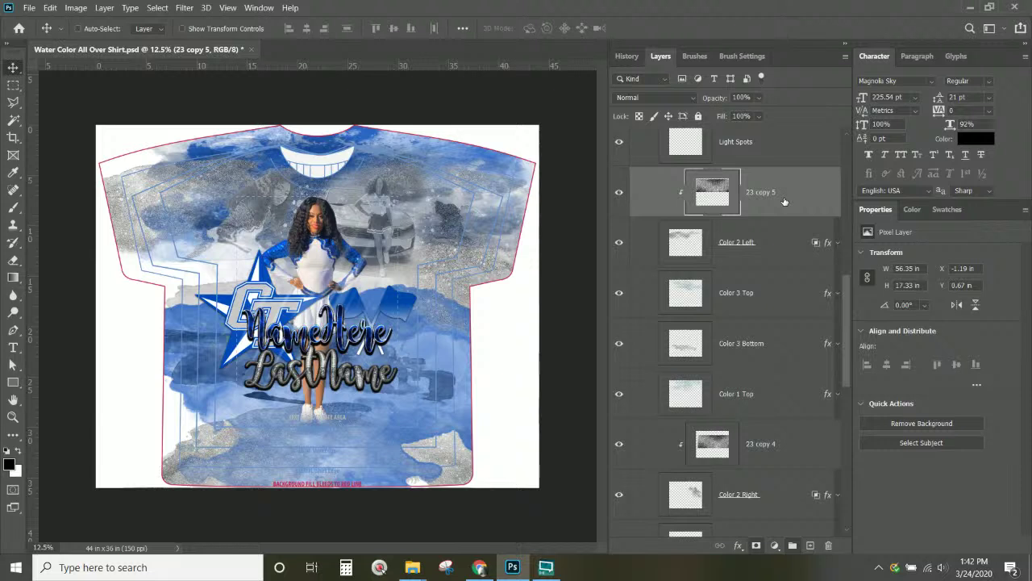
- Clip a copy of glitter layer 23 copy 5 to Color 3 Middle and move it down about 14 in
key("alt")
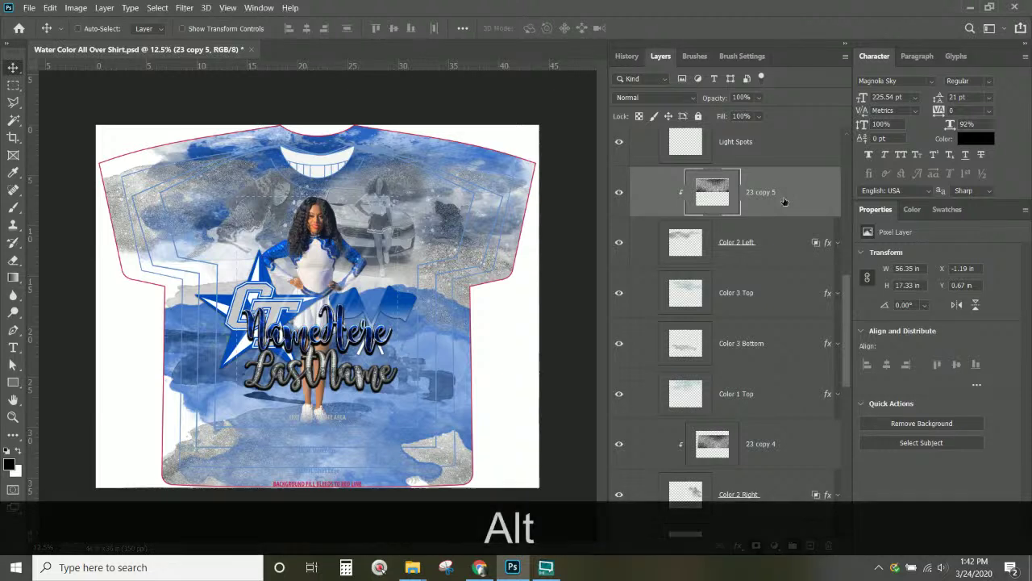
scroll(784, 197, "down", 2)
scroll(733, 322, "down", 6)
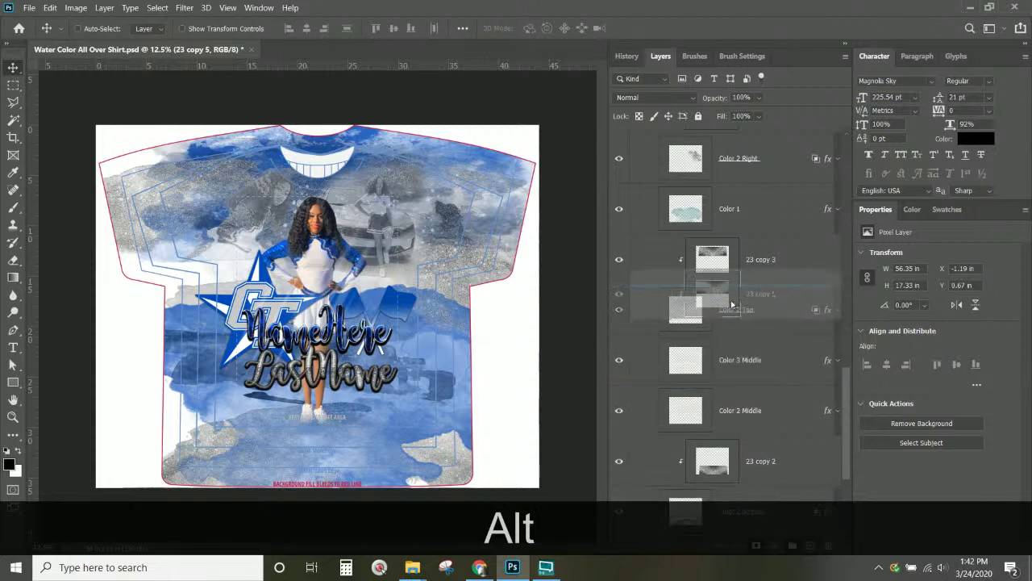
scroll(726, 540, "down", 3)
left_click_drag(723, 545, 715, 239)
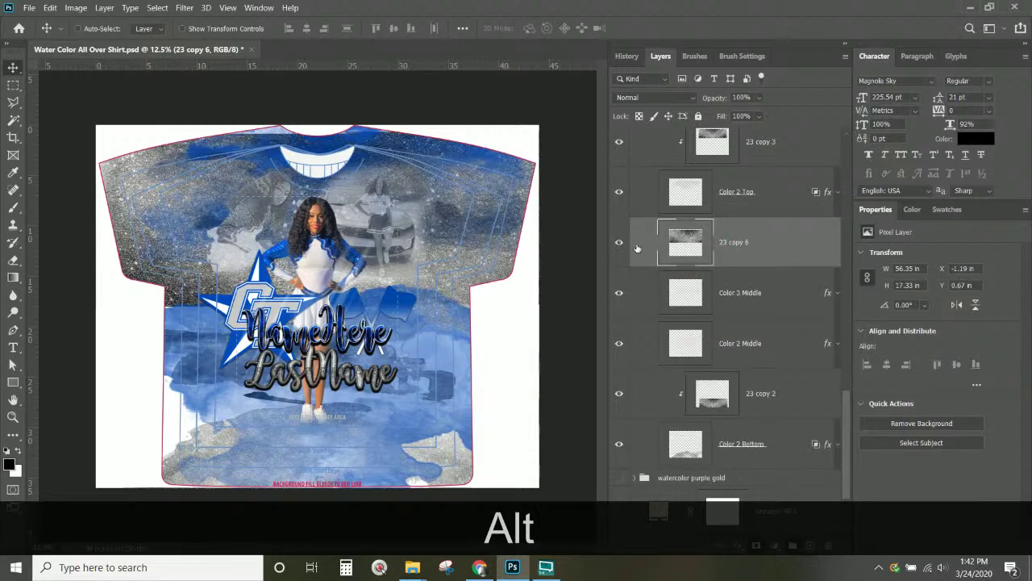
right_click(744, 251)
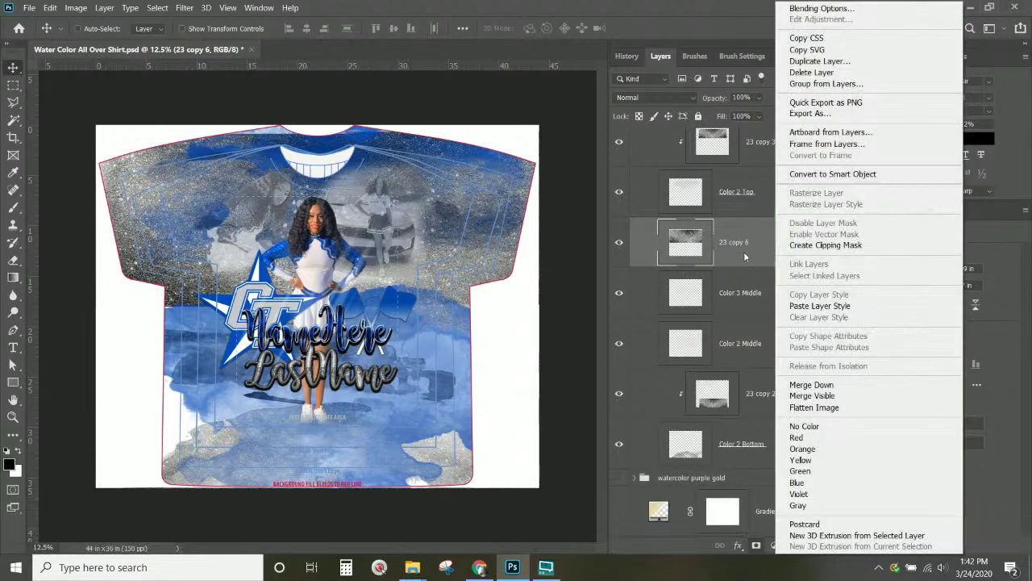
left_click(794, 246)
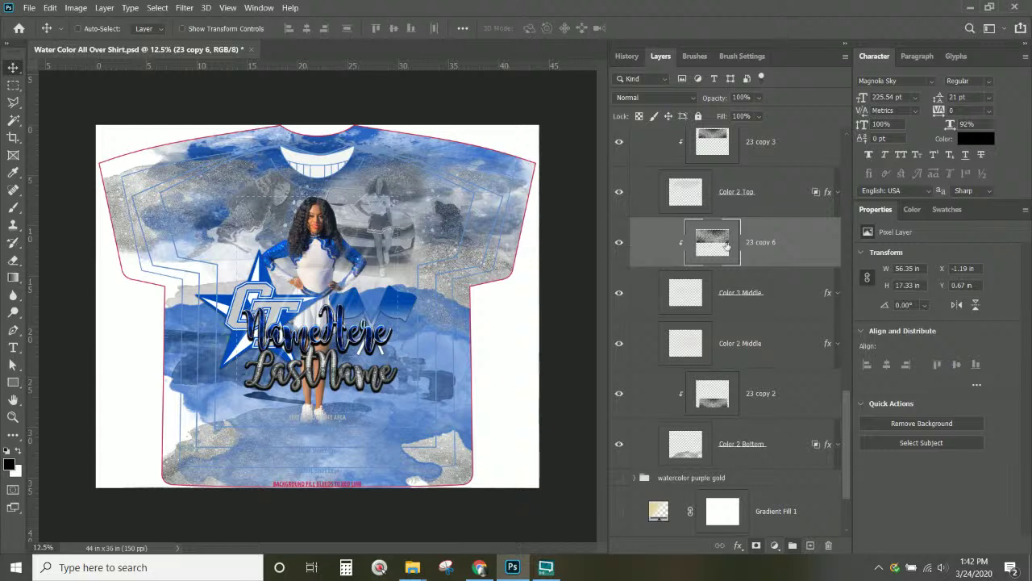
left_click_drag(369, 230, 362, 365)
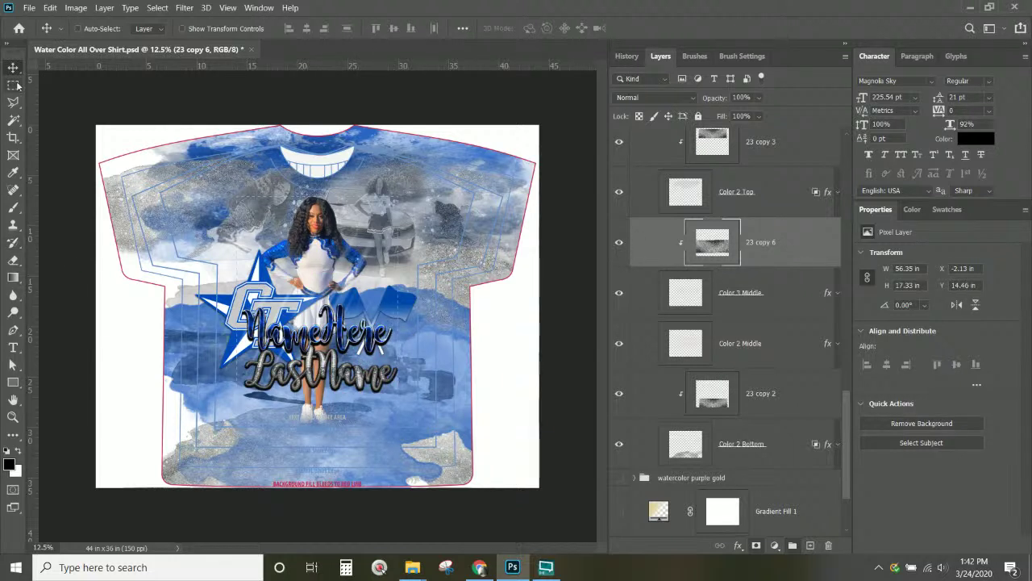
- Enable Blend Interior Effects as Group and disable Blend Clipped Layers as Group for the Color 3 Middle layer
double_click(826, 293)
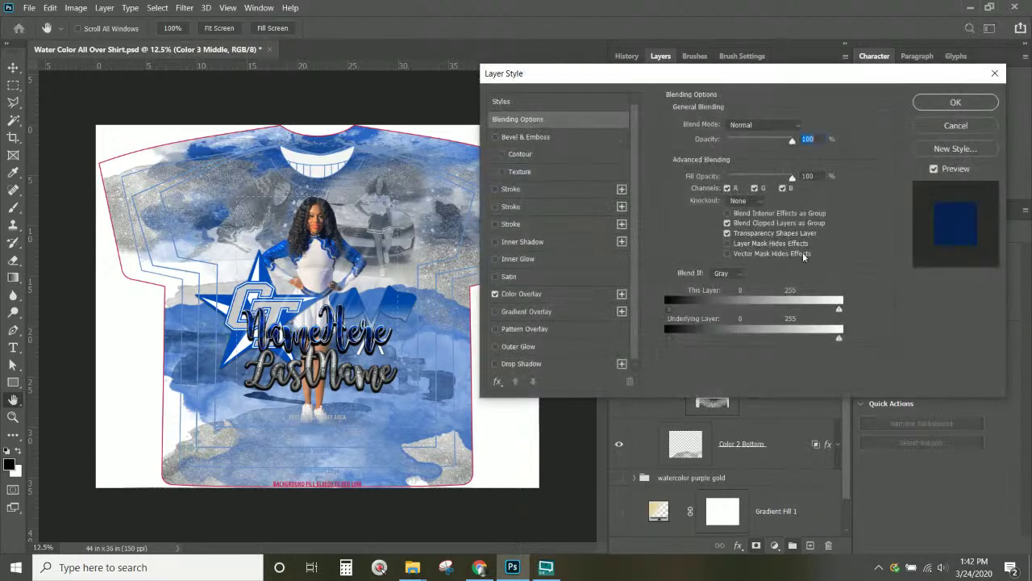
left_click(728, 213)
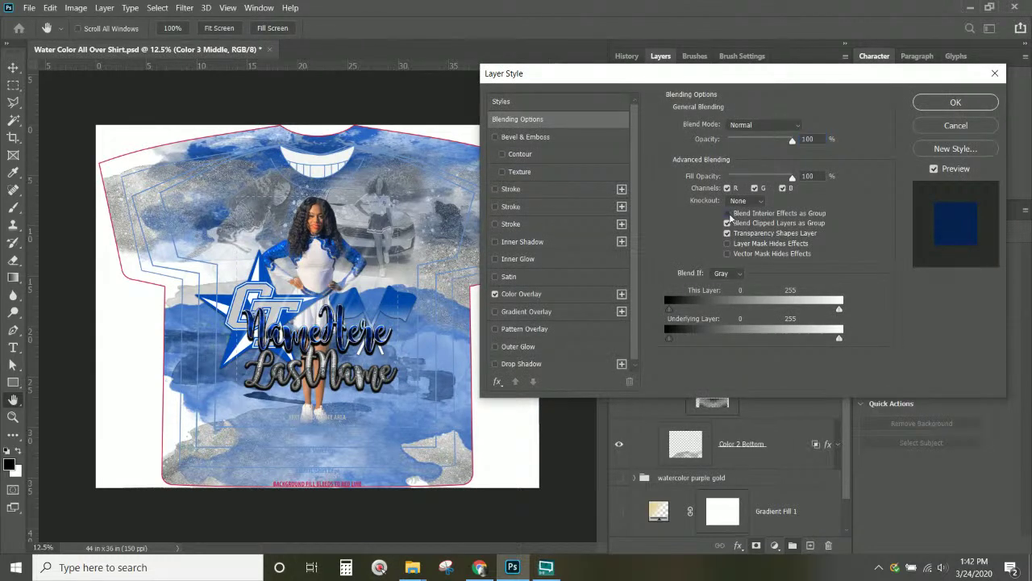
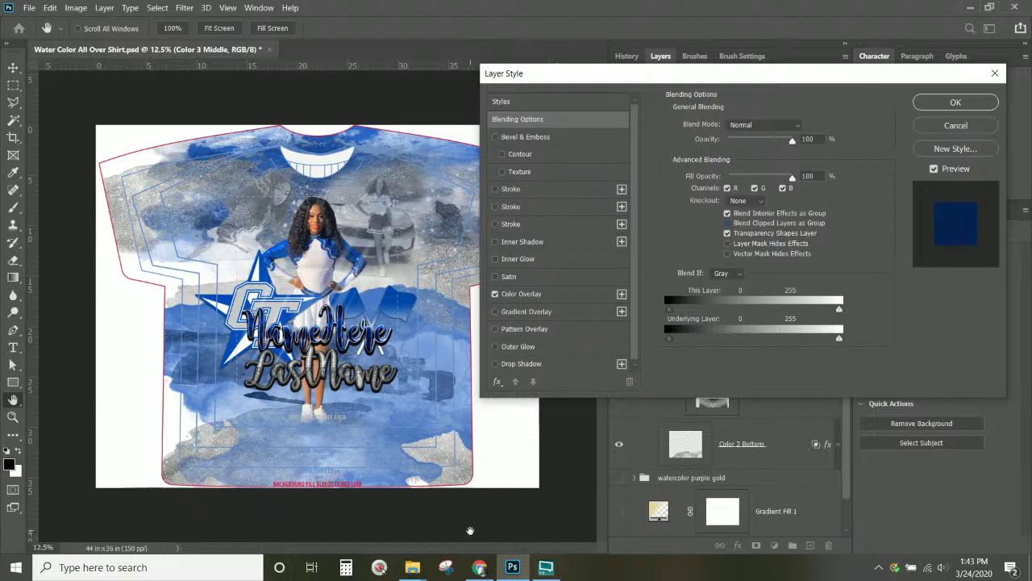
left_click_drag(669, 72, 670, 86)
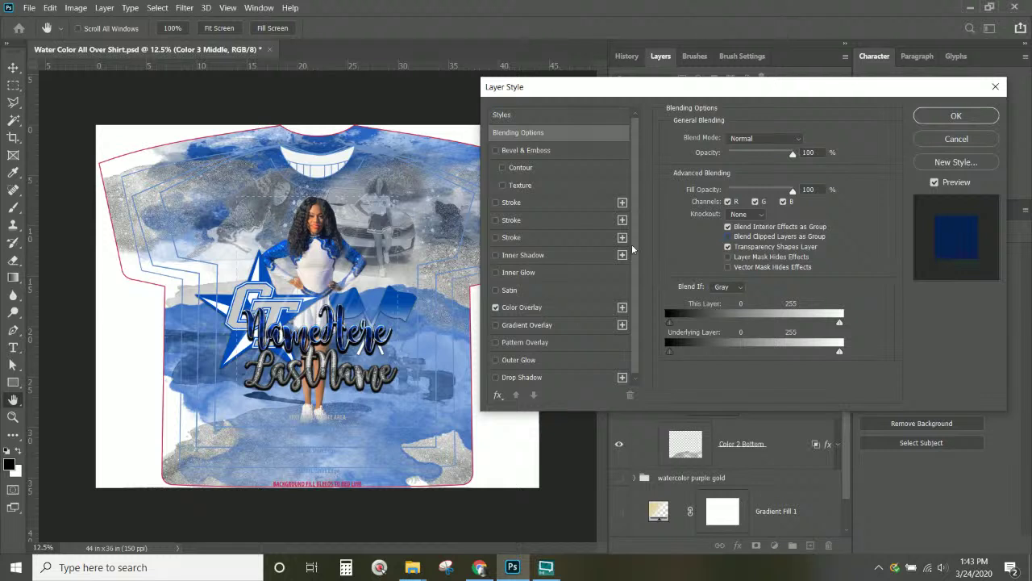
left_click(539, 307)
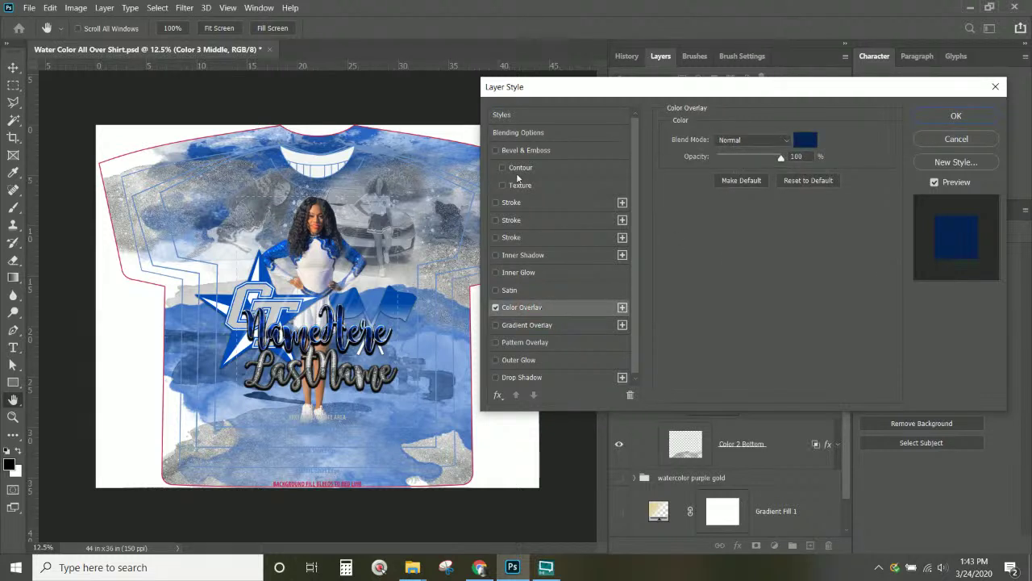
left_click(533, 136)
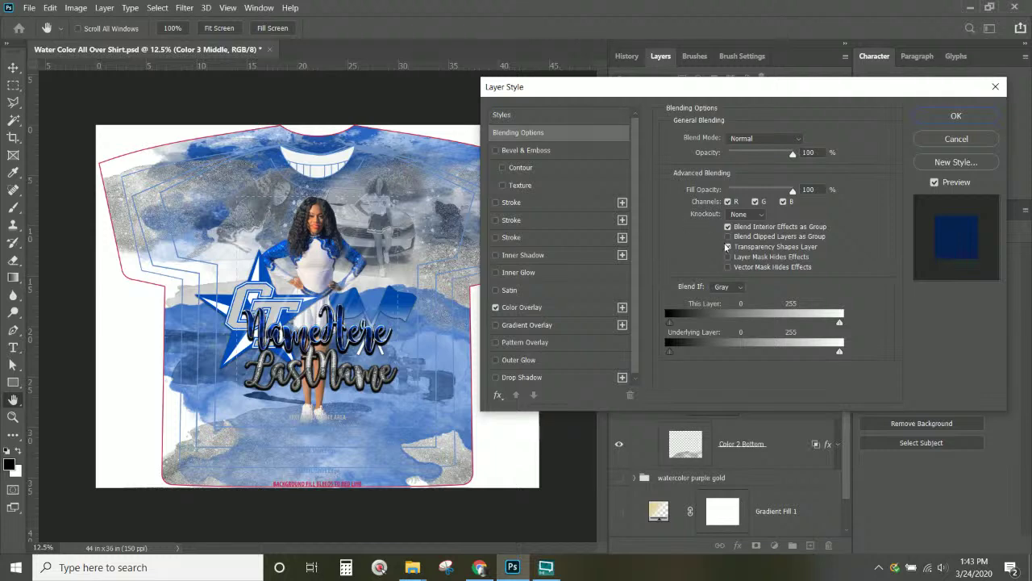
left_click(953, 117)
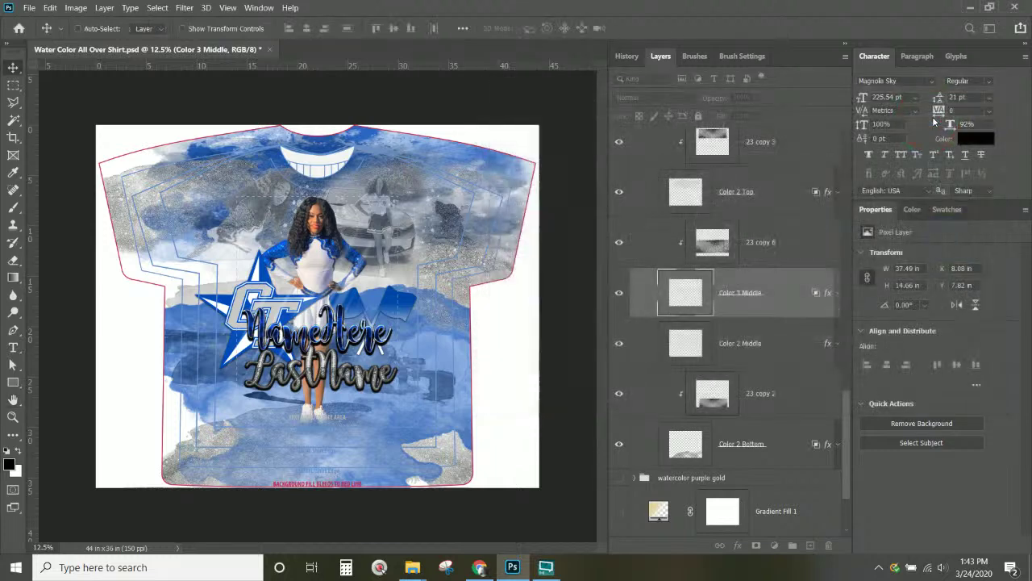
- Toggle the visibility of Color 3 Middle to check which part of the shirt it affects
left_click(727, 250)
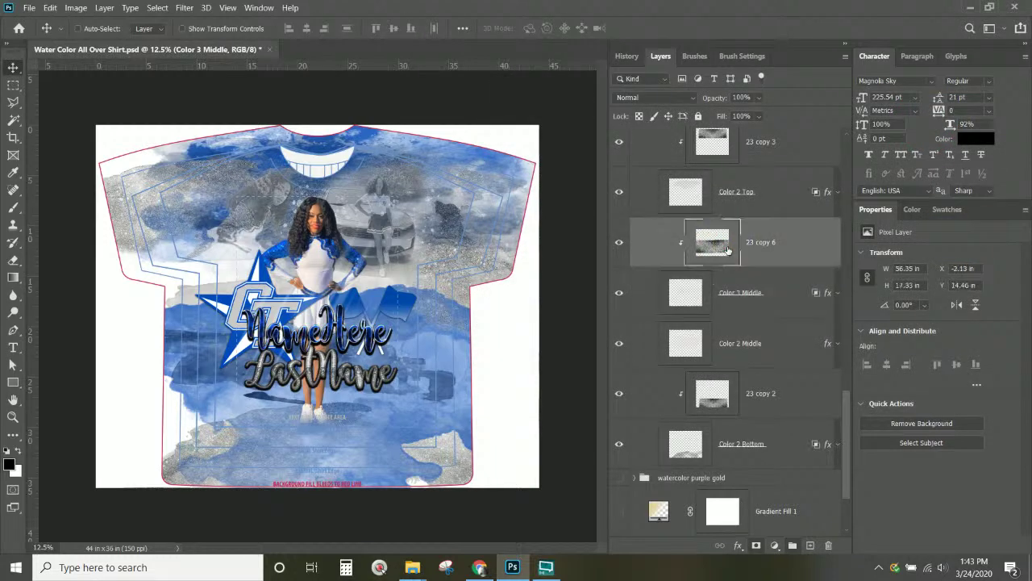
left_click(621, 293)
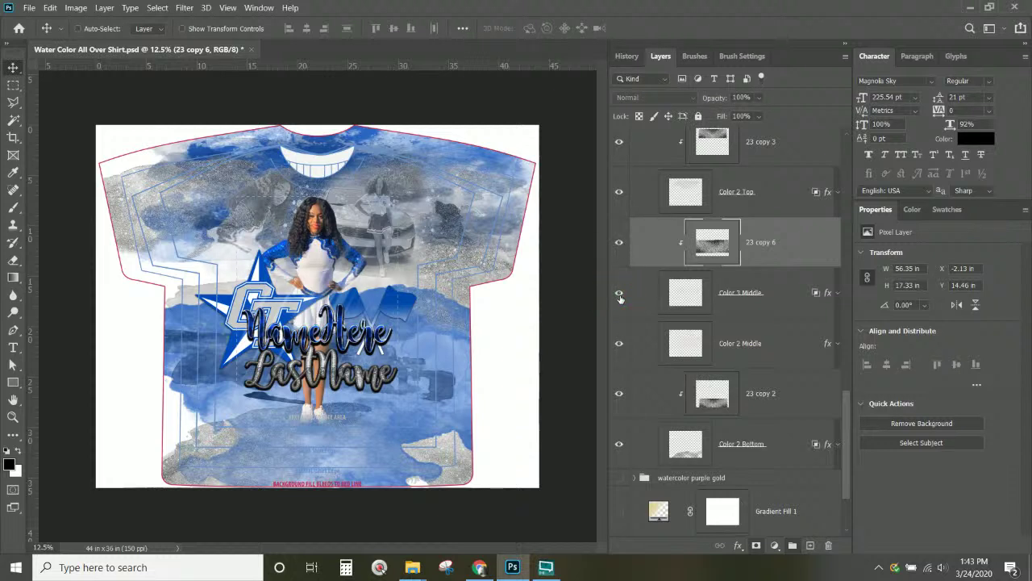
left_click(619, 296)
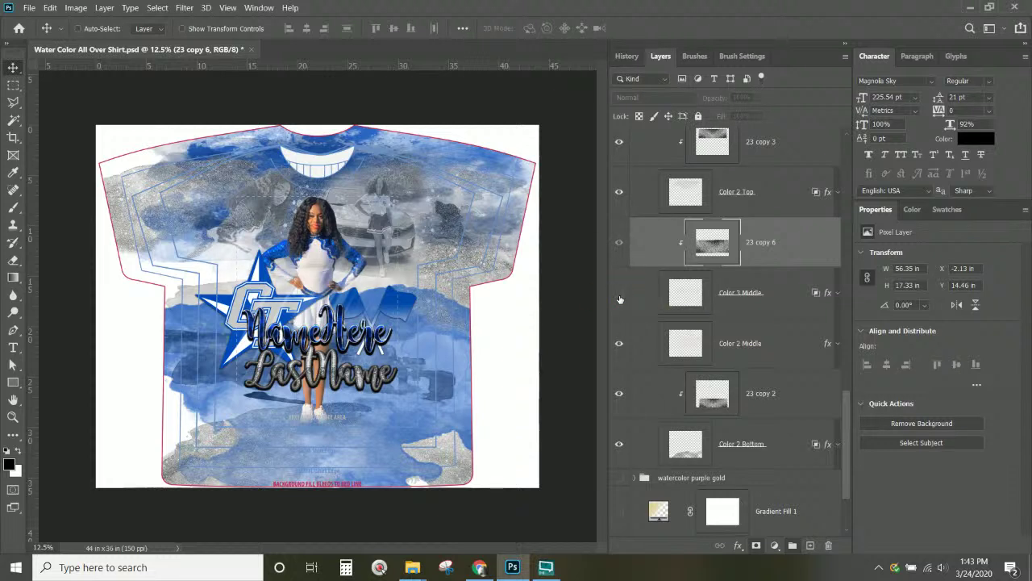
left_click(619, 294)
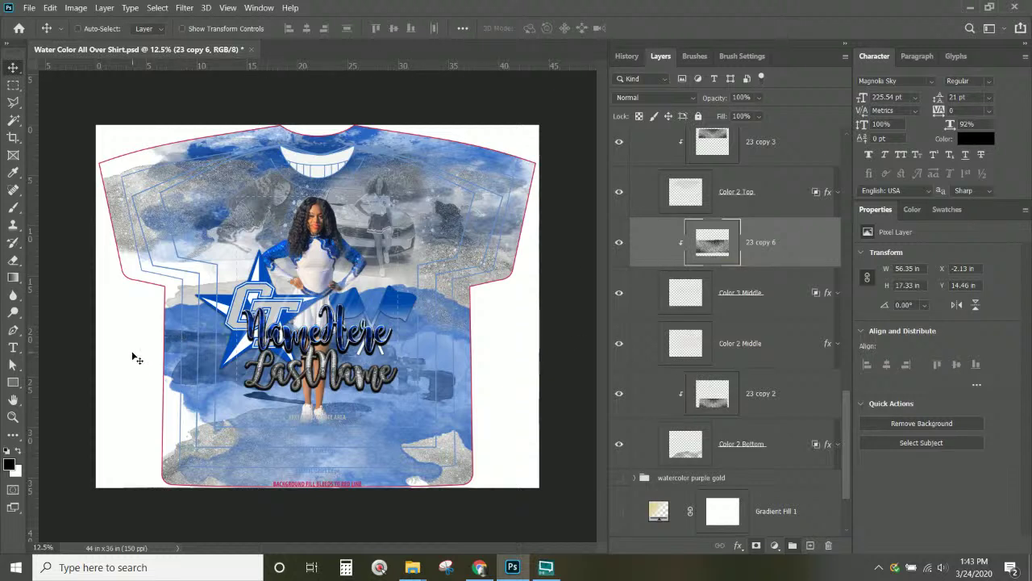
- Move glitter layer 23 copy 6 directly above Color 3 Bottom in the layer stack and clip it to that layer
scroll(775, 352, "down", 2)
scroll(770, 371, "up", 5)
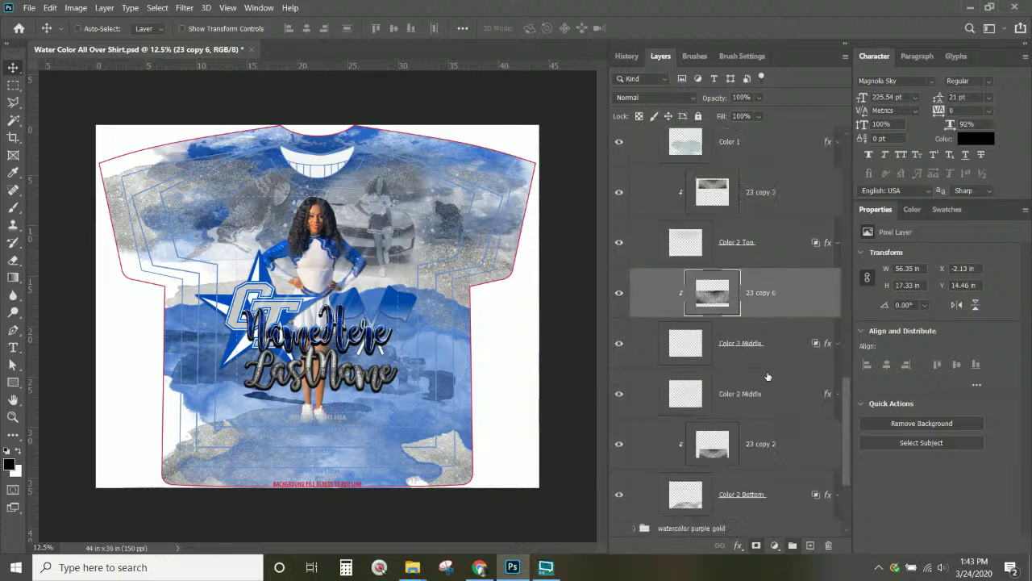
scroll(718, 381, "up", 2)
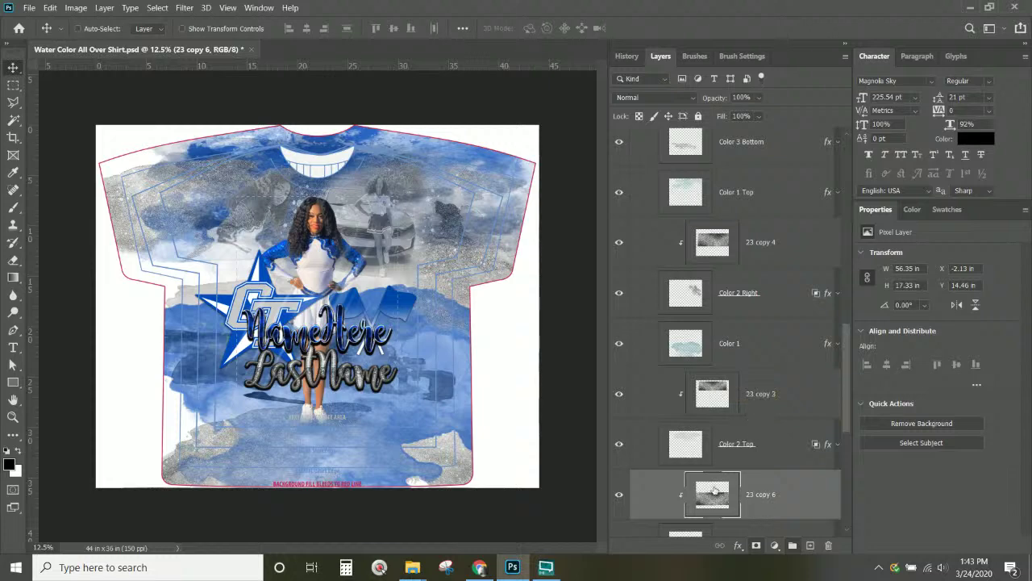
left_click_drag(714, 496, 710, 145)
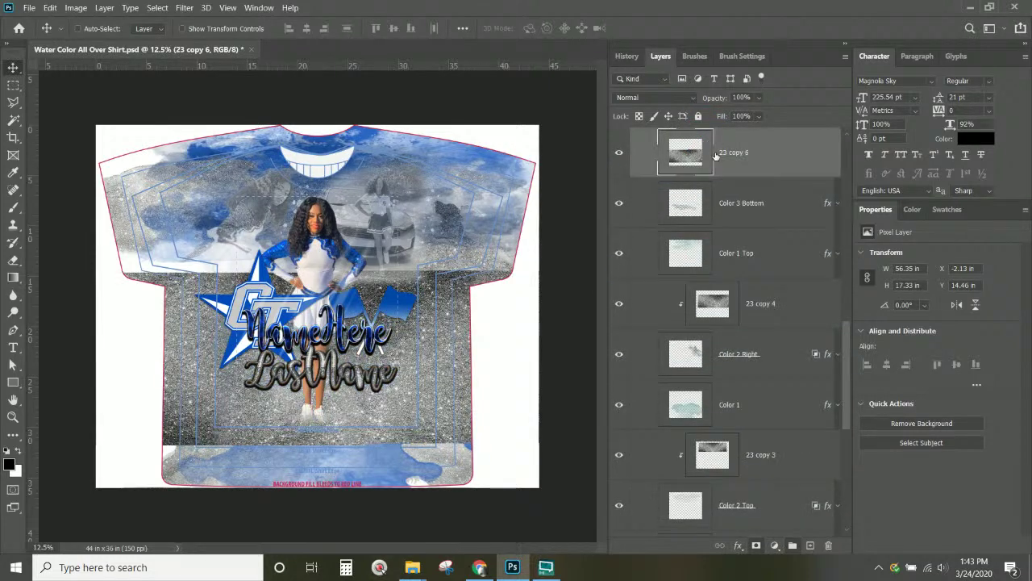
right_click(750, 174)
left_click(802, 245)
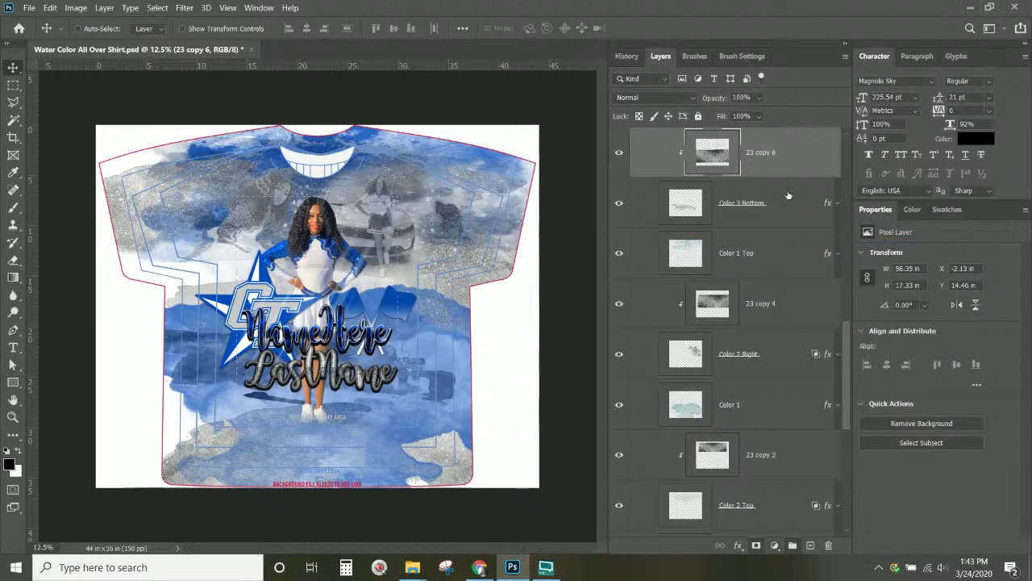
- Enable Blend Interior Effects as Group and disable Blend Clipped Layers as Group for Color 3 Bottom, and reselect glitter layer 23 copy 6
scroll(795, 198, "up", 1)
double_click(829, 254)
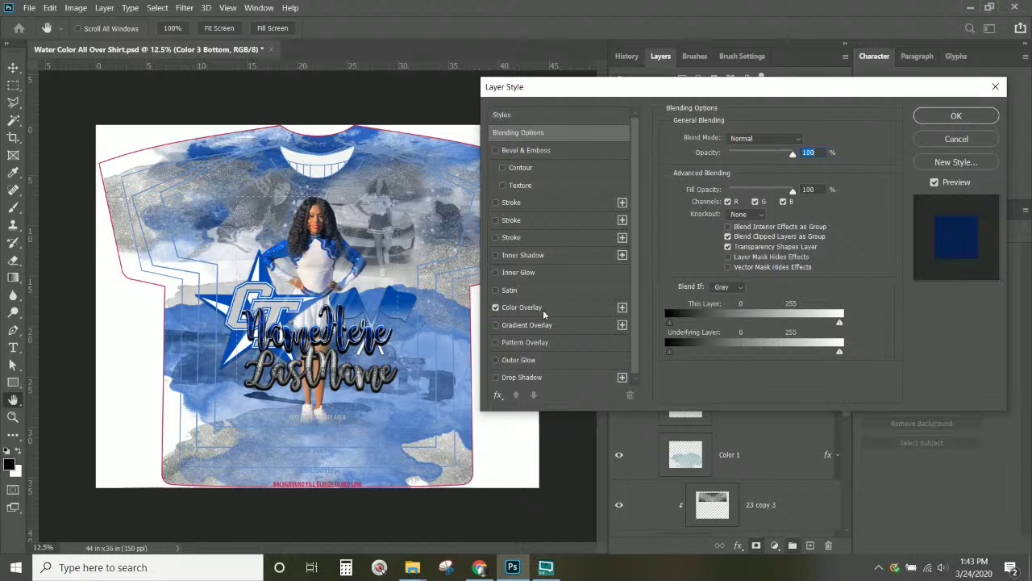
left_click(729, 237)
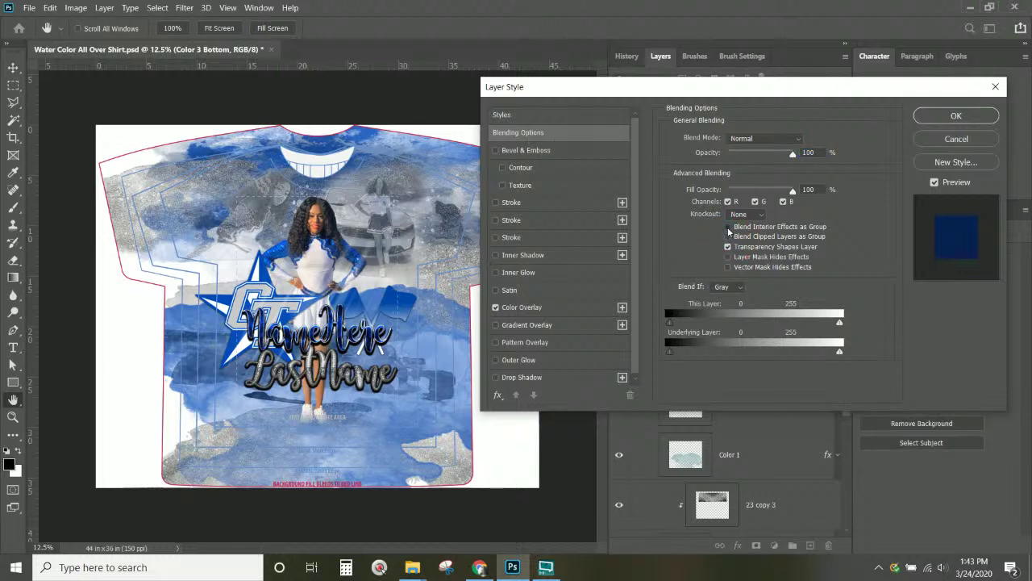
left_click(729, 227)
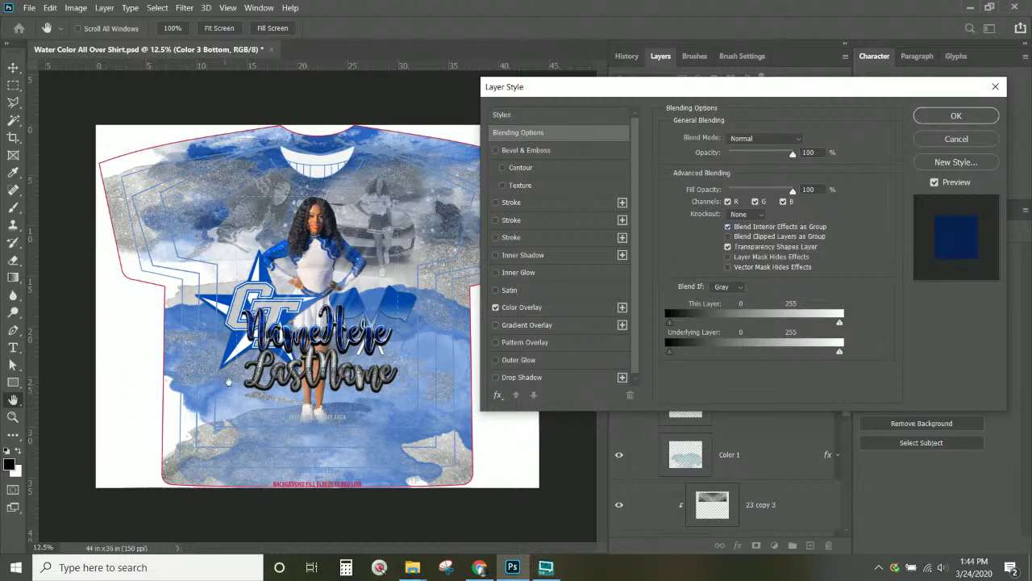
left_click(926, 120)
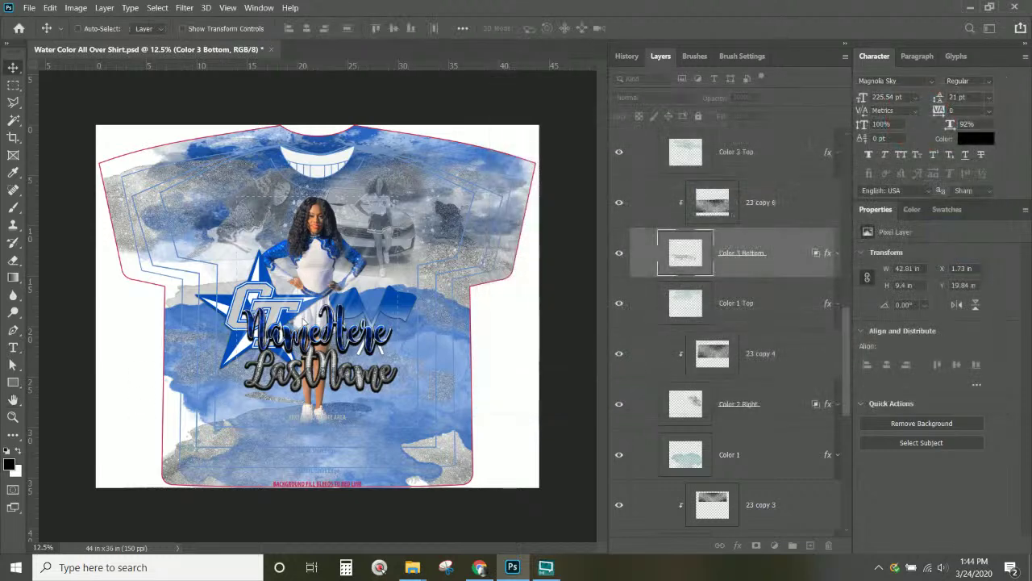
left_click(725, 221)
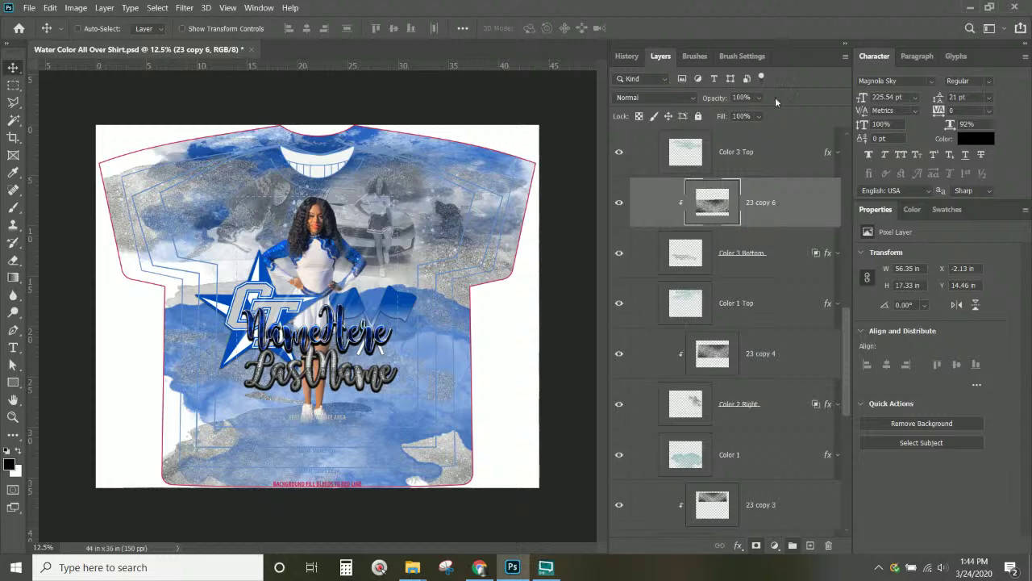
- Add a Solid Color fill layer in dark blue 031f49 above glitter layer 23 copy 6, clipped to Color 3 Bottom
left_click(104, 7)
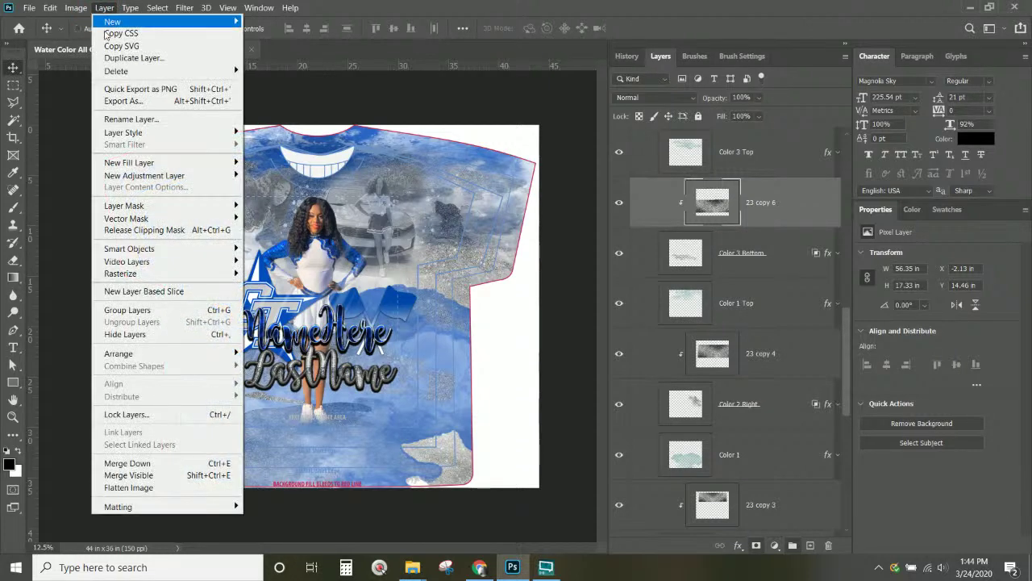
left_click(144, 163)
left_click(278, 163)
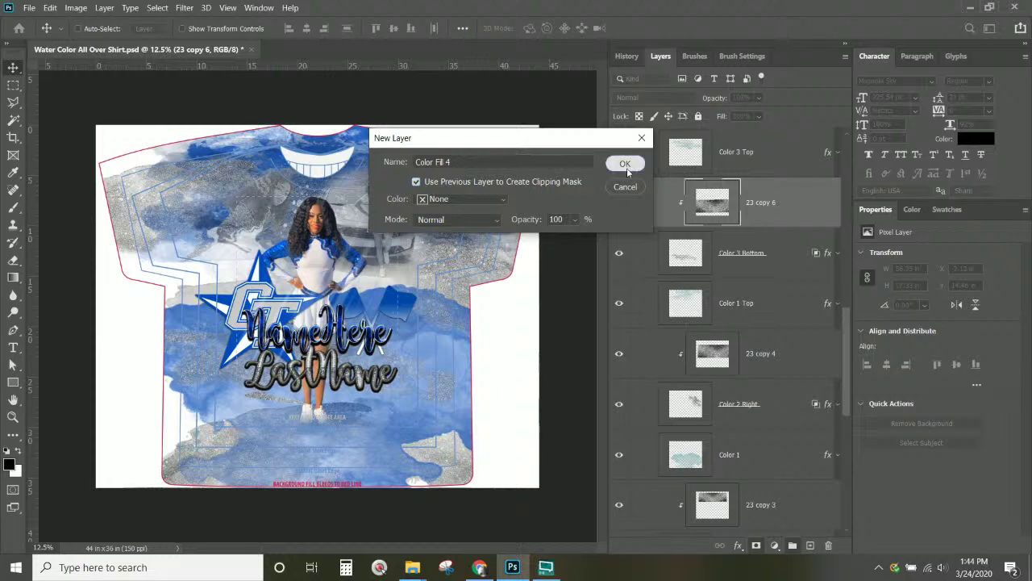
left_click(627, 167)
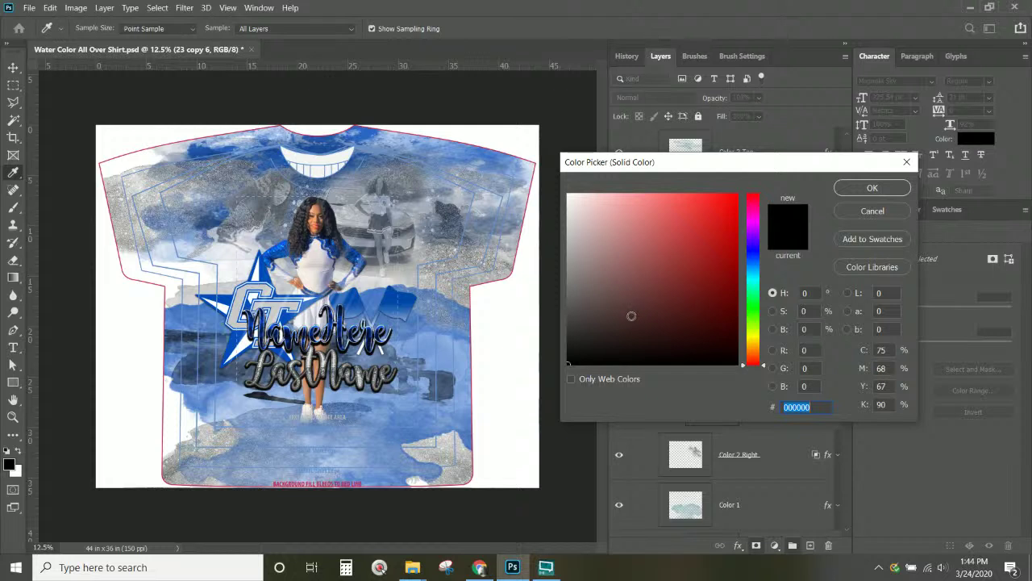
mouse_move(630, 318)
left_mouse_down()
mouse_move(569, 196)
mouse_move(568, 363)
mouse_move(573, 263)
left_mouse_up()
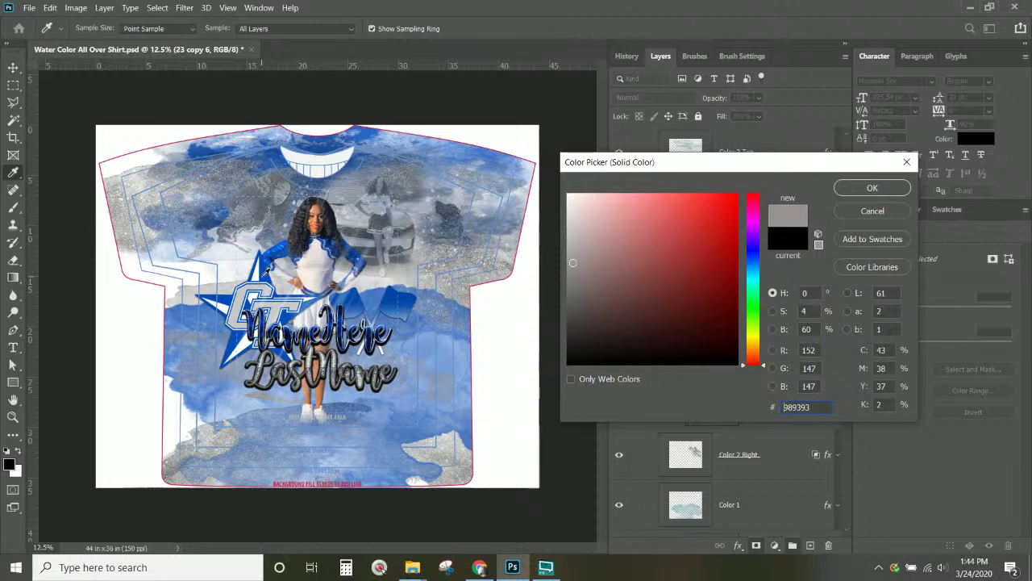
left_click(263, 276)
left_click_drag(734, 240, 730, 315)
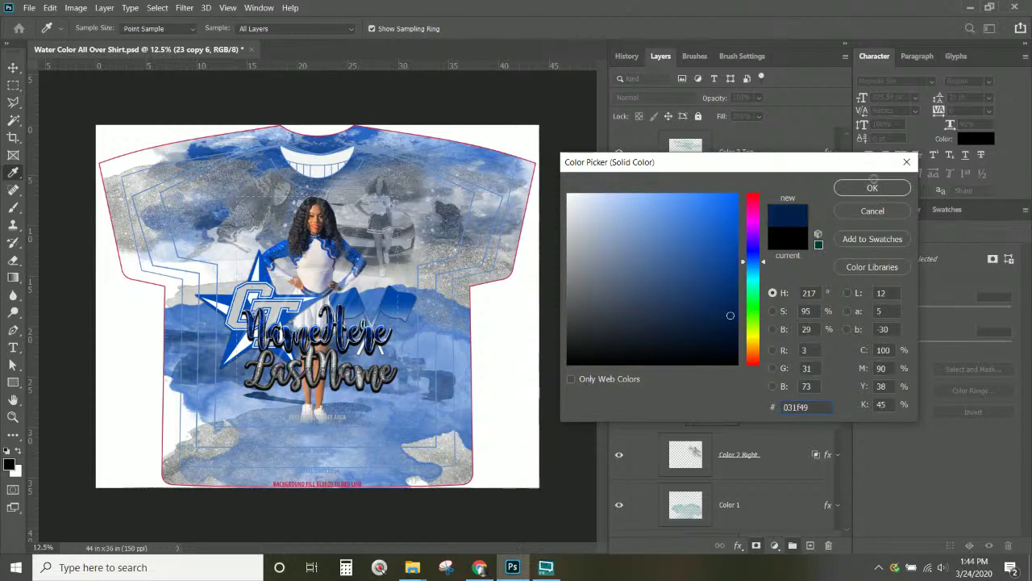
left_click(861, 192)
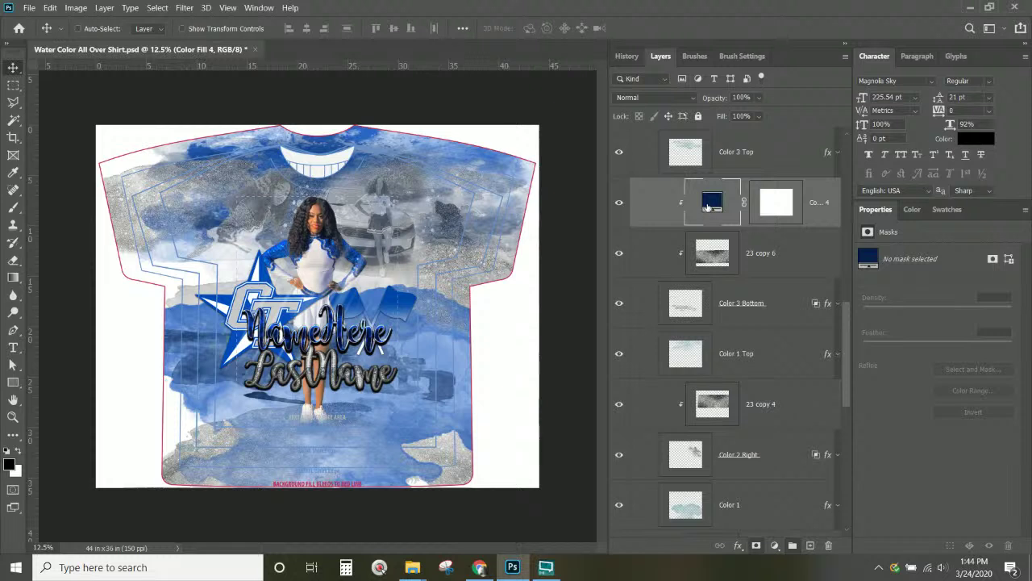
- Preview the blend modes from Darken to Saturation on the clipped dark blue fill layer and set it to Overlay
left_click(671, 97)
left_click(662, 141)
key("Down")
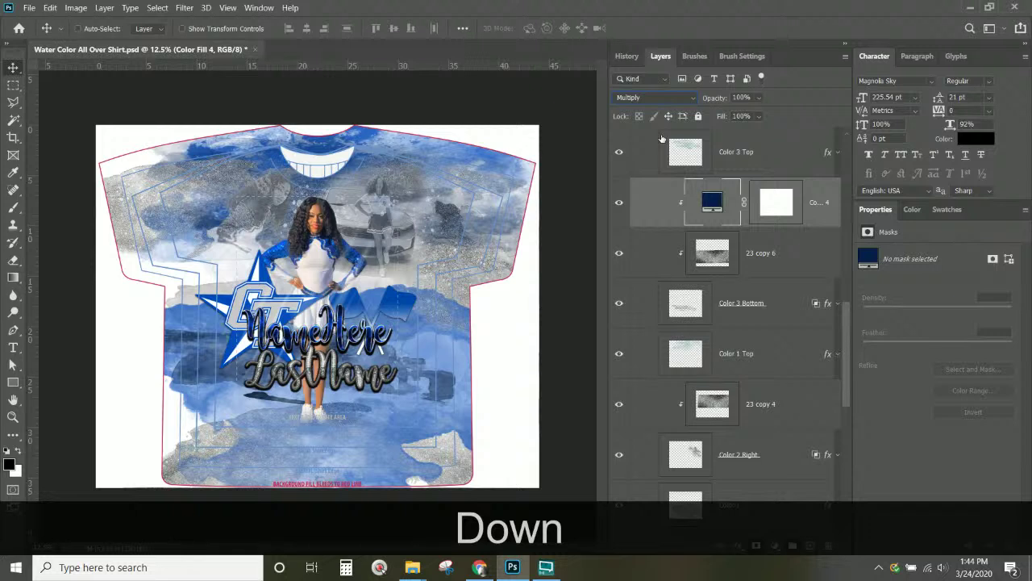
key("Down")
key("Down")
key("Down")
key("Down")
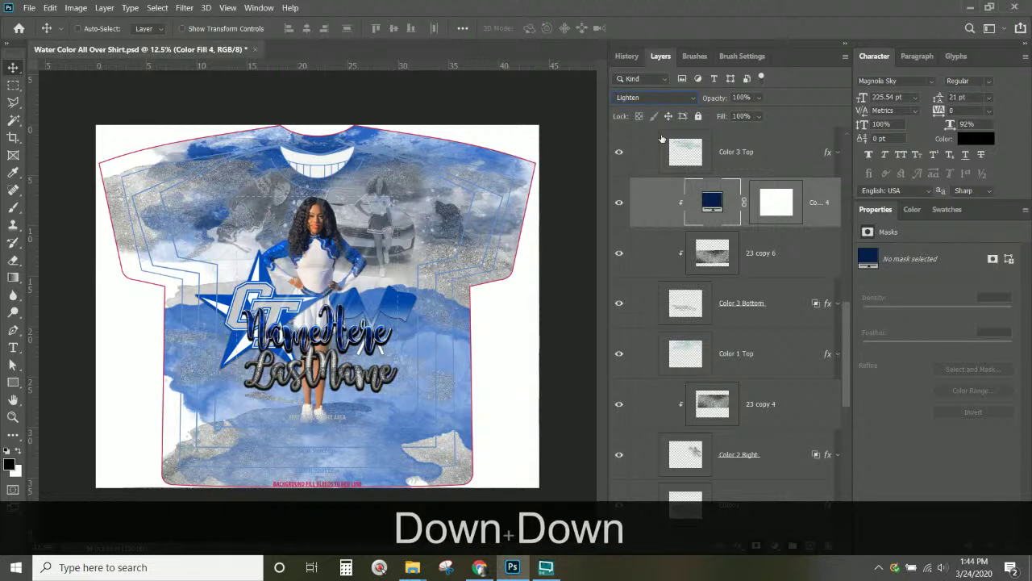
key("Down")
key("Down")
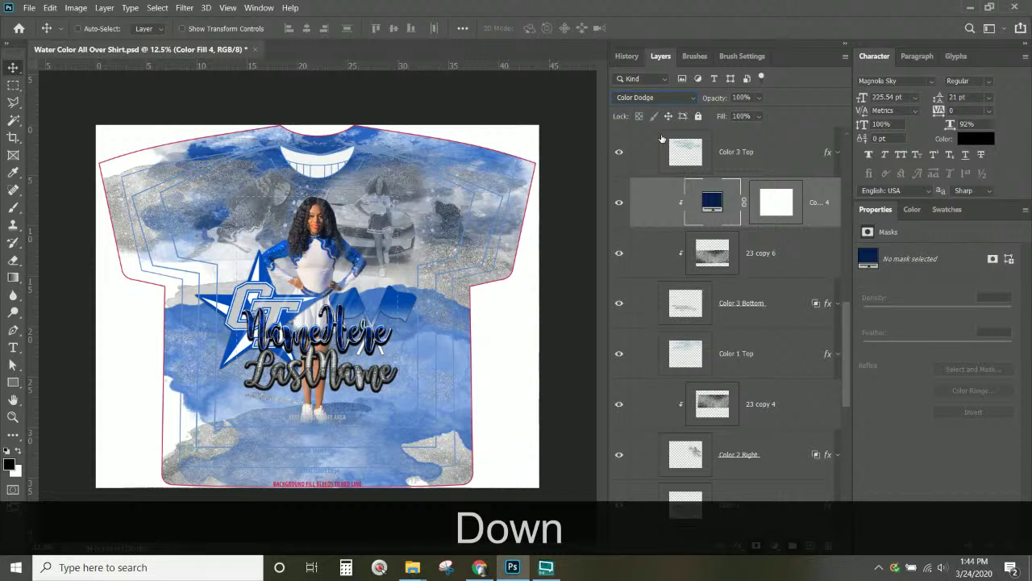
key("Down")
key("Down")
key("Down")
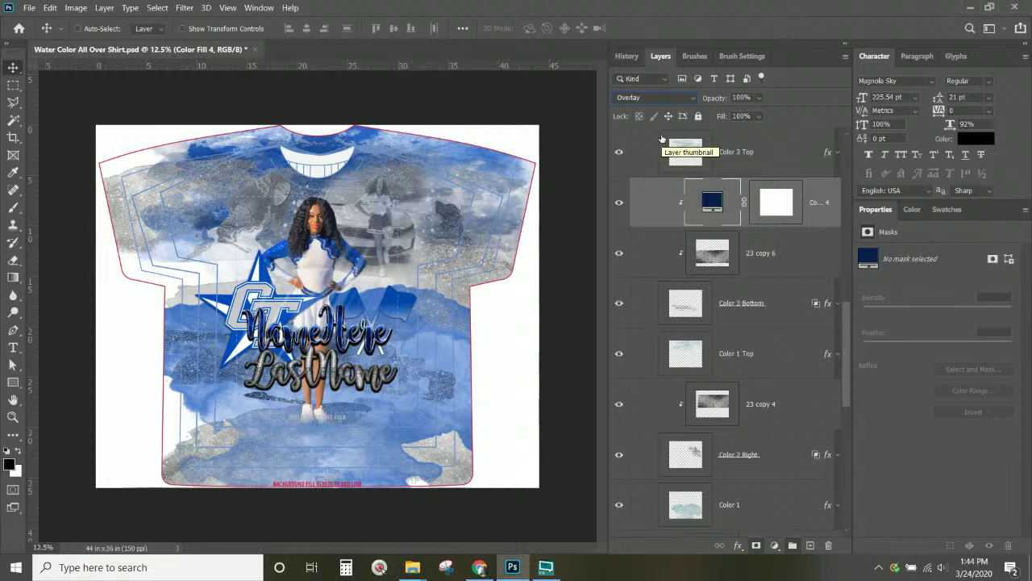
key("Down")
key("Down")
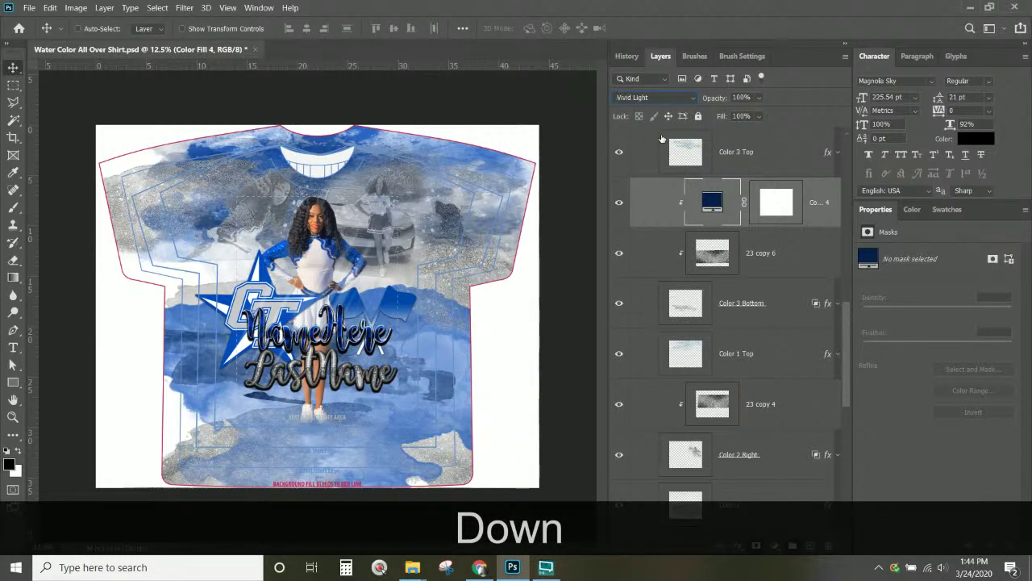
key("Down")
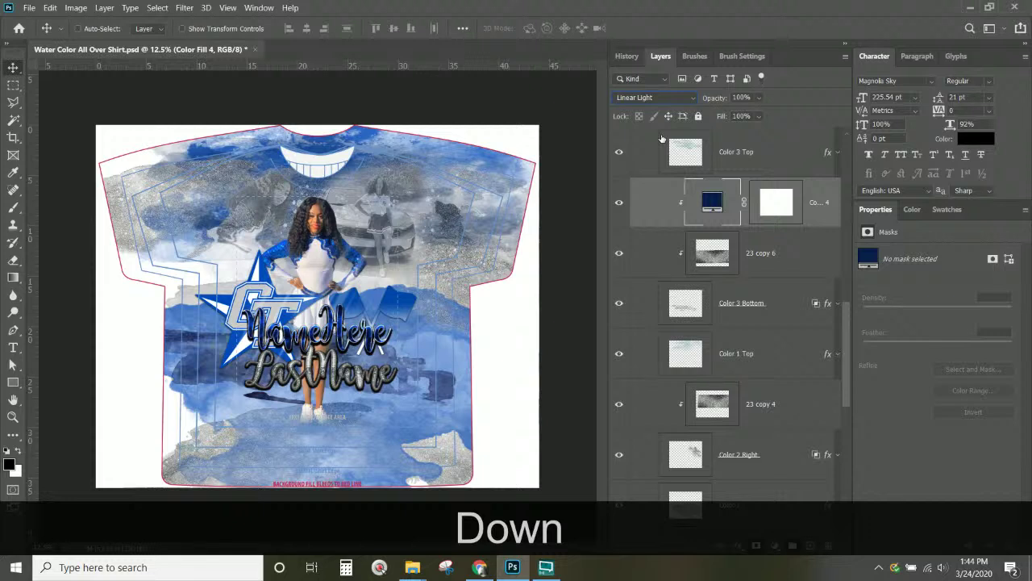
key("Down")
key("Down")
key("Down")
key("Down")
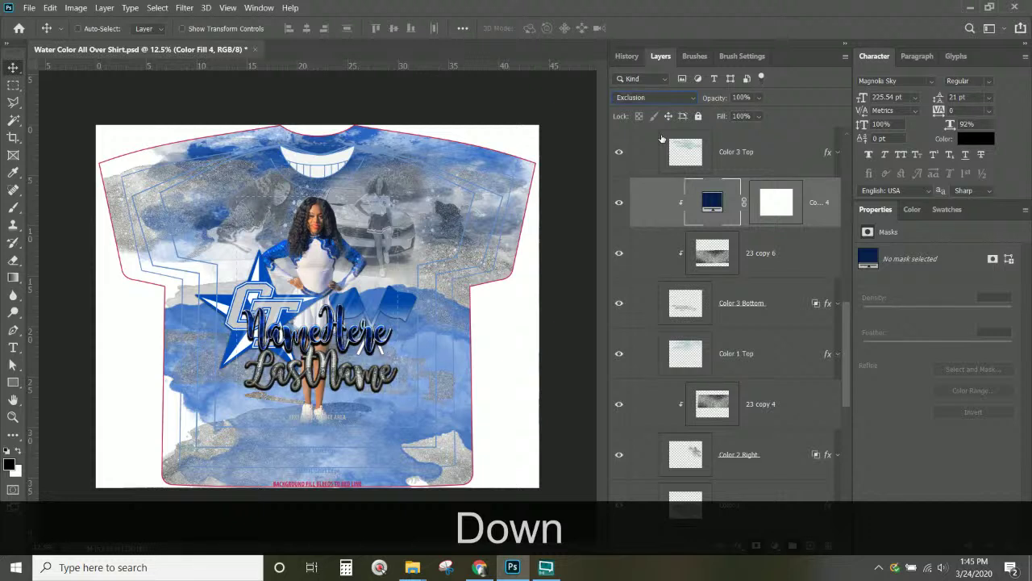
key("Down")
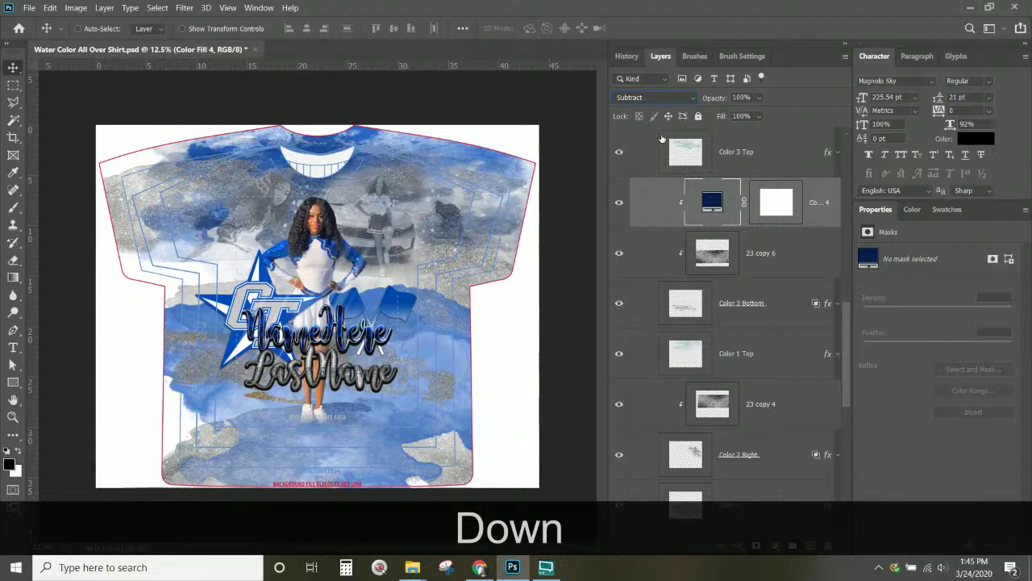
key("Down")
key("Down")
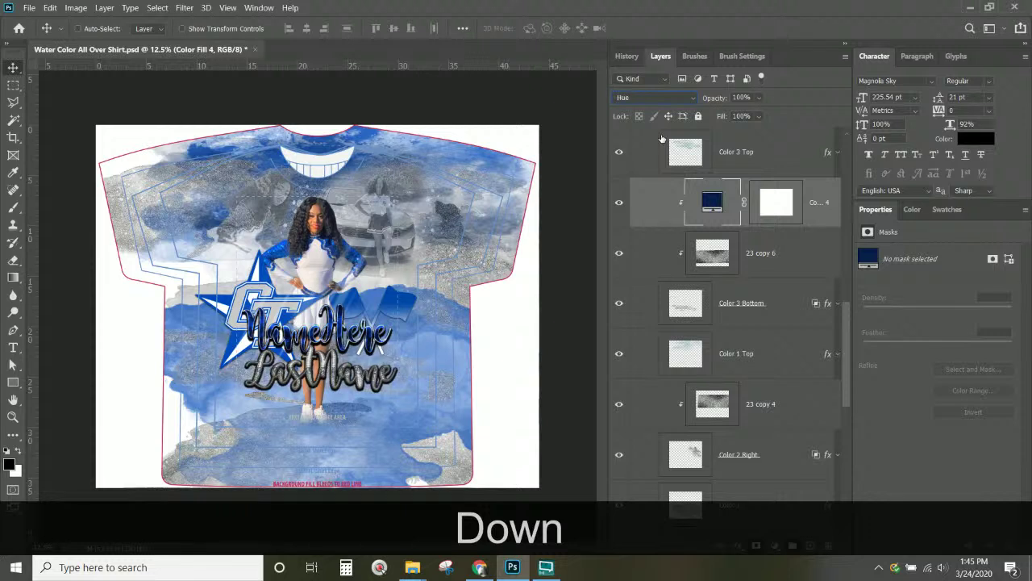
key("Down")
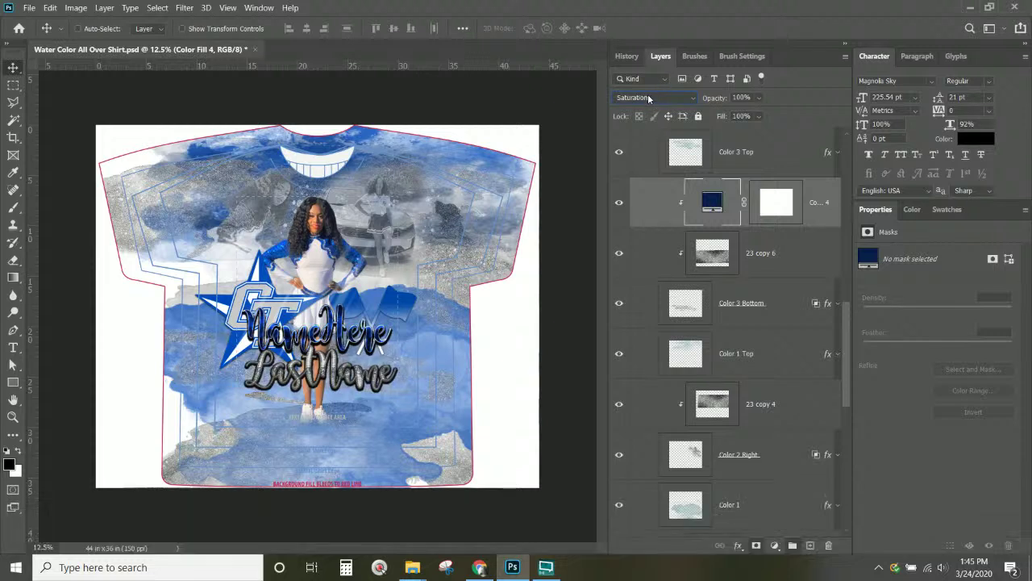
left_click(650, 97)
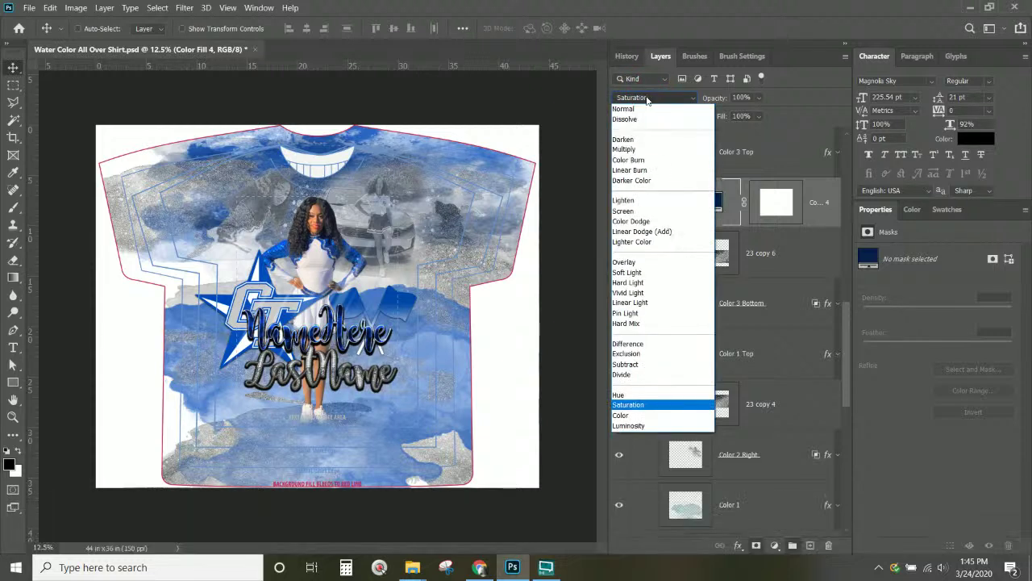
left_click(638, 263)
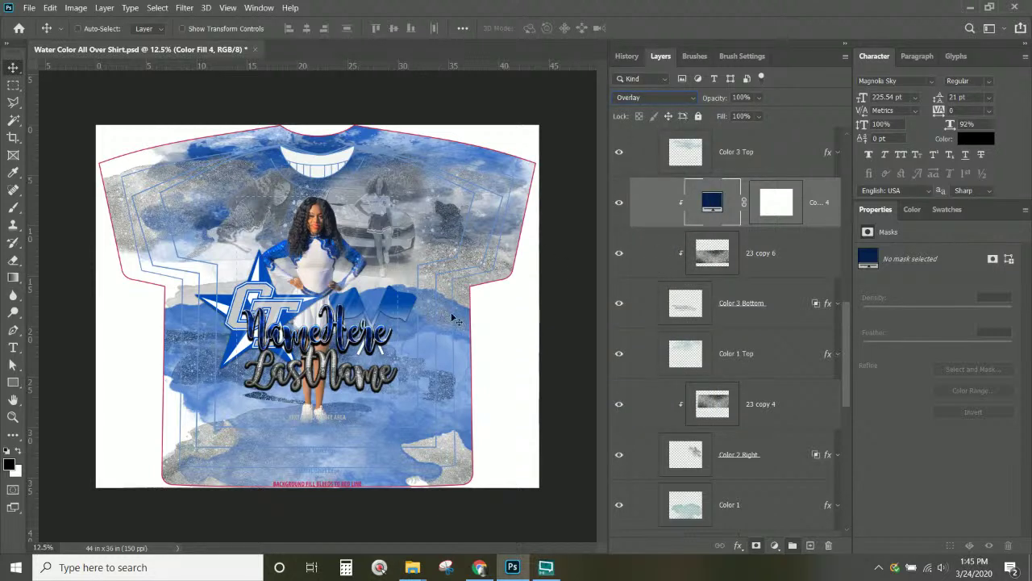
- Try duplicating Color 3 Bottom together with its clipped glitter and color fill layers, and delete the duplicates
left_click(741, 311)
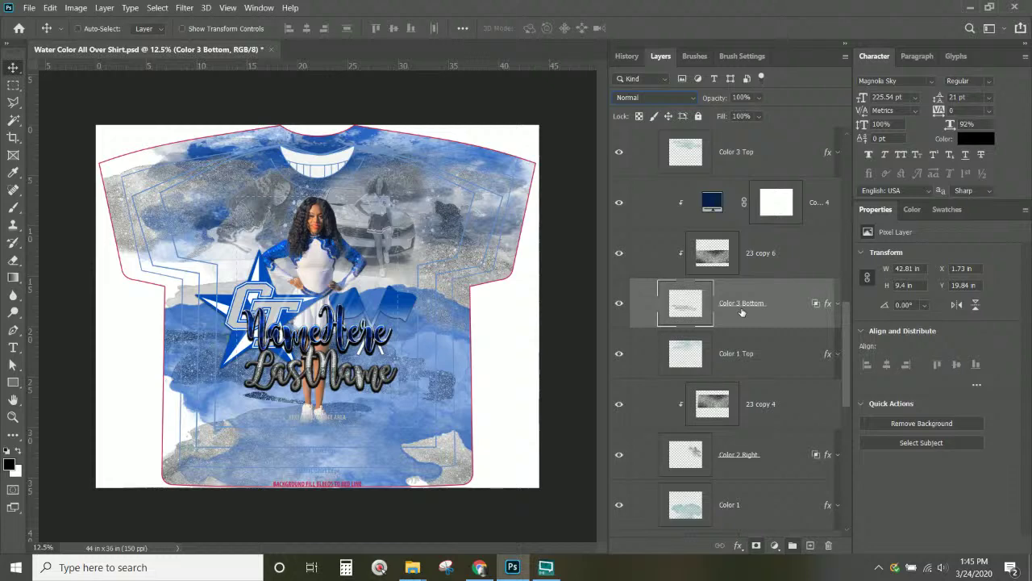
left_click(823, 214, "shift")
right_click(823, 215)
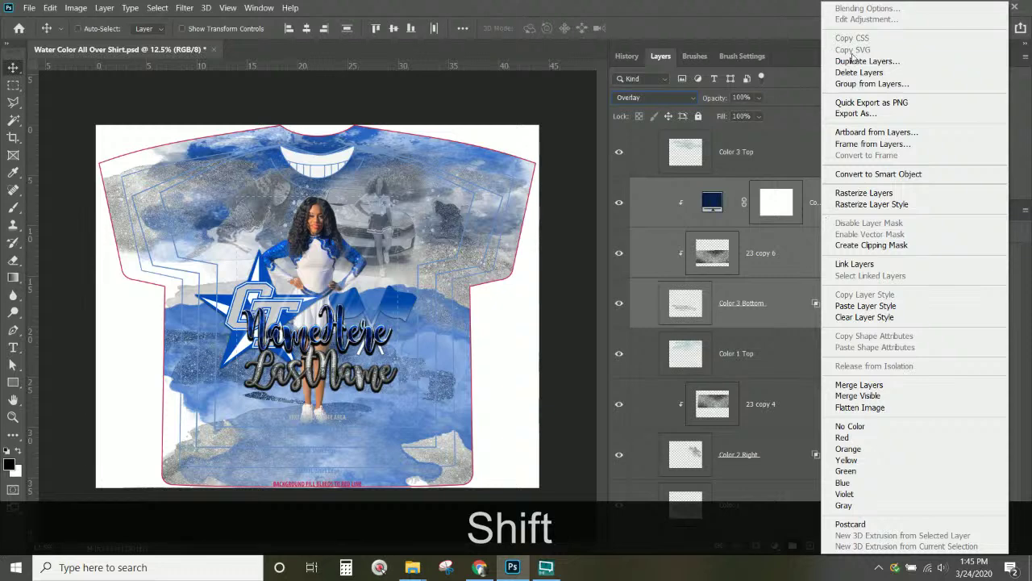
left_click(853, 60)
key("Return")
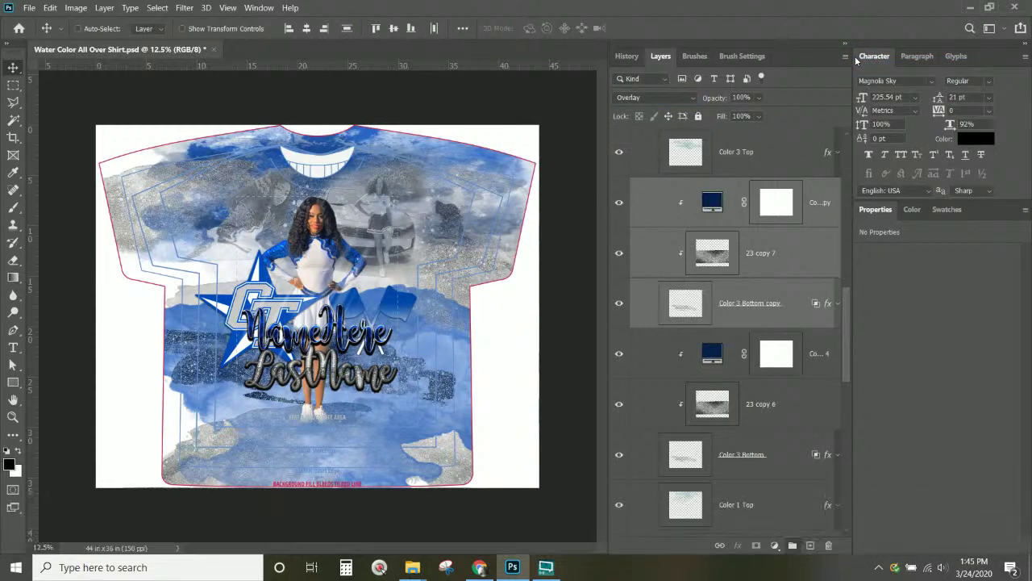
key("Delete")
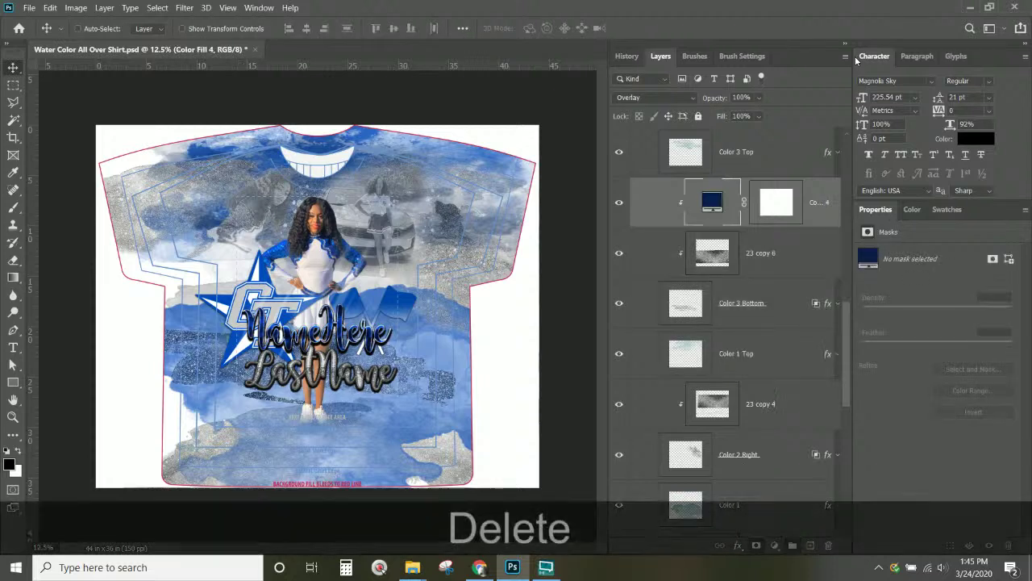
- Select Color 3 Bottom and switch glitter layer 23 copy 6 off and on to compare its effect
left_click(784, 305)
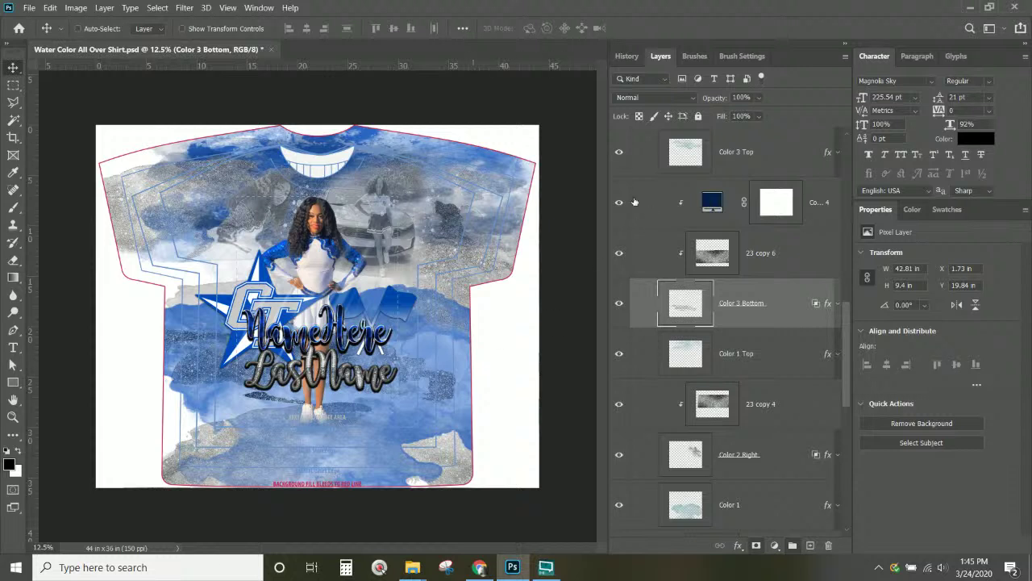
left_click(619, 253)
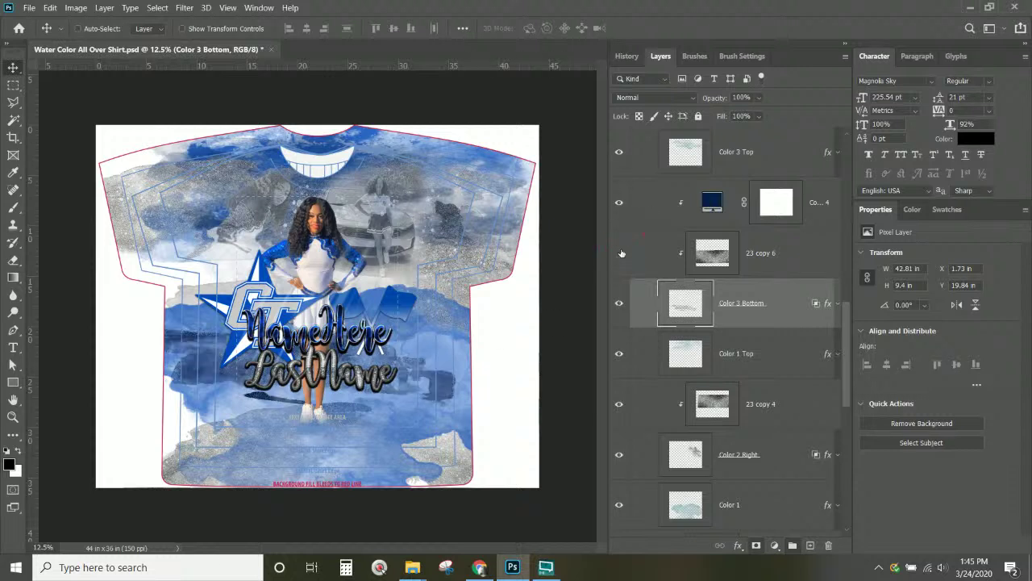
left_click(619, 252)
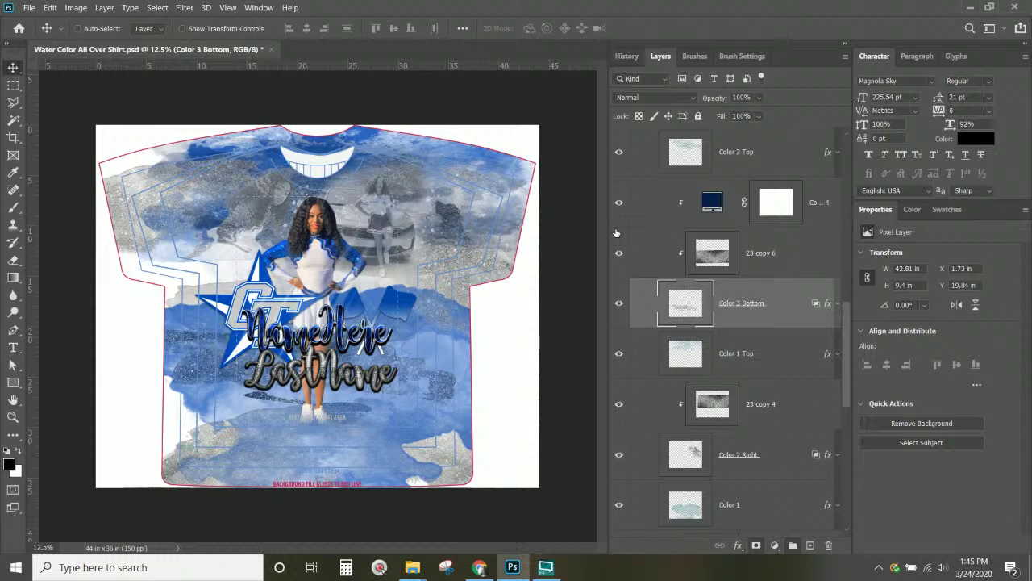
- Select glitter layer 23 copy 5 above Color 2 Left and toggle its visibility to check the upper watercolor area
scroll(690, 306, "up", 3)
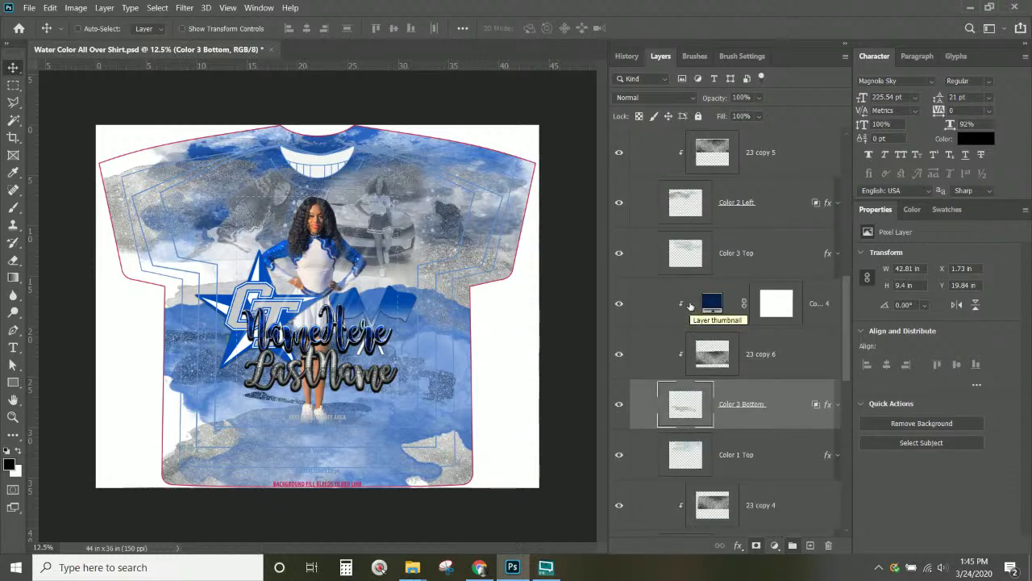
scroll(690, 306, "up", 3)
left_click(706, 255)
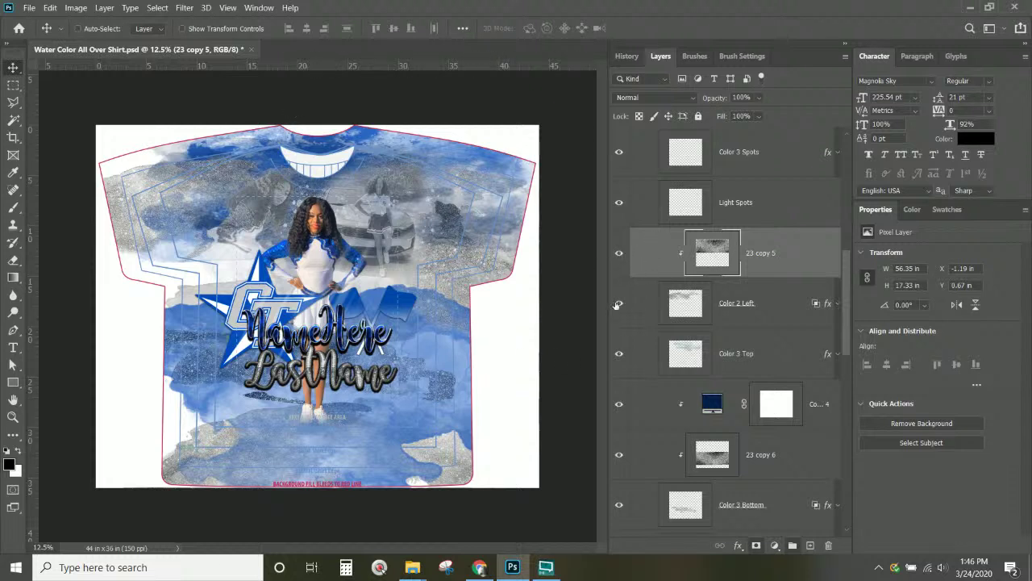
left_click(619, 257)
left_click(620, 254)
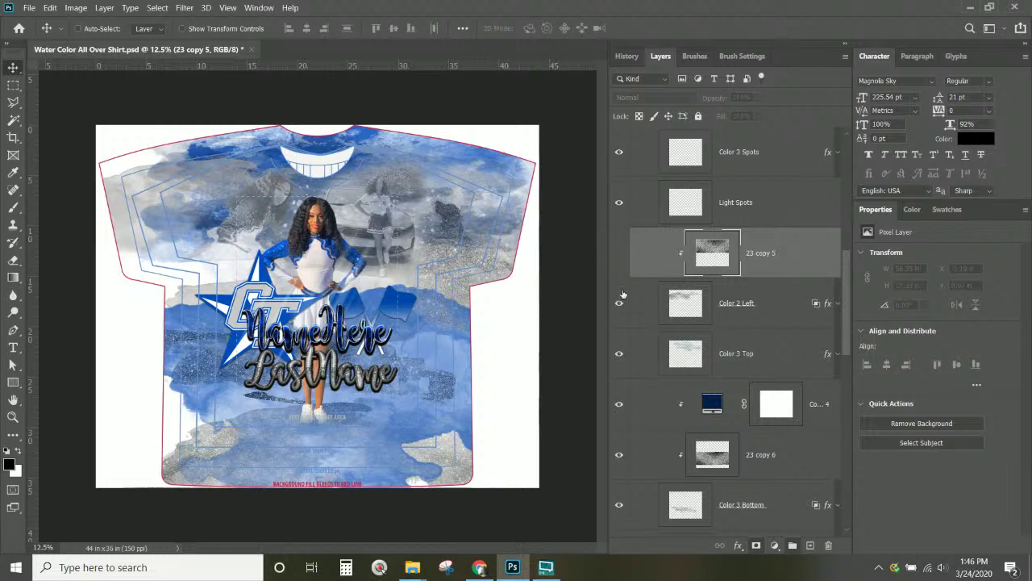
- Toggle glitter layer 23 copy 6 repeatedly to compare the Color 3 Bottom area with and without glitter, leaving it visible
left_click(620, 455)
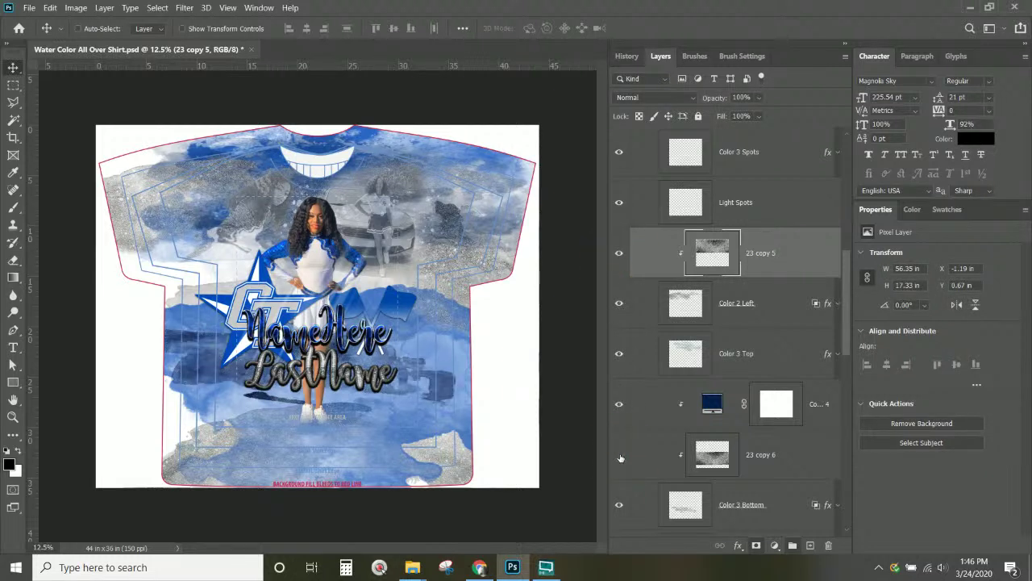
left_click(619, 455)
left_click(619, 455)
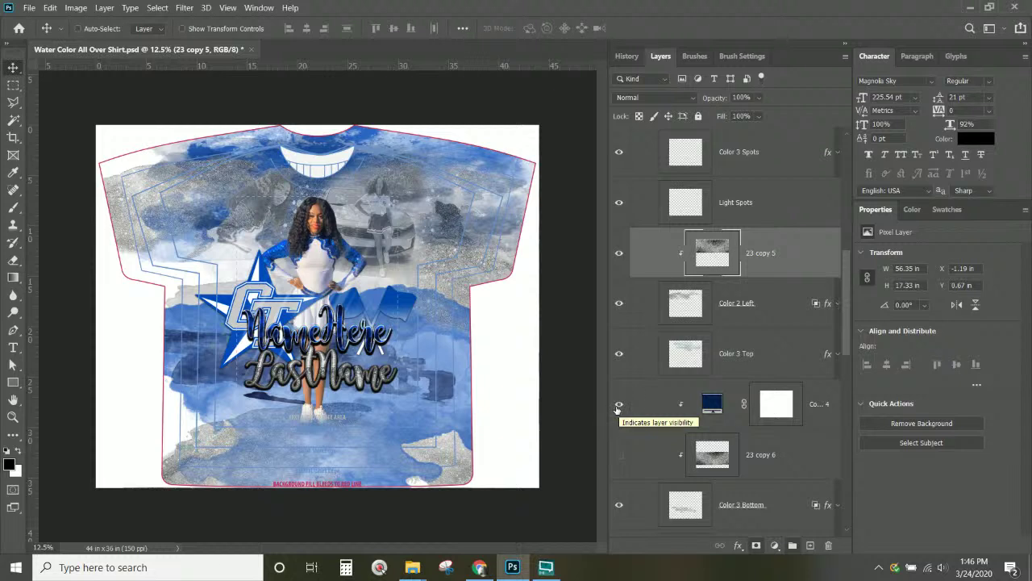
left_click(621, 456)
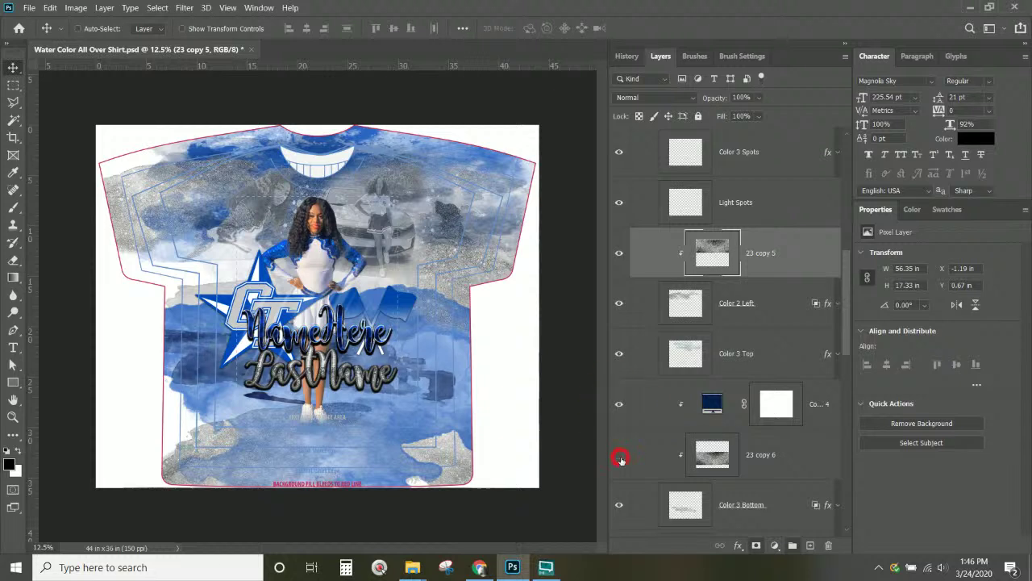
left_click(620, 457)
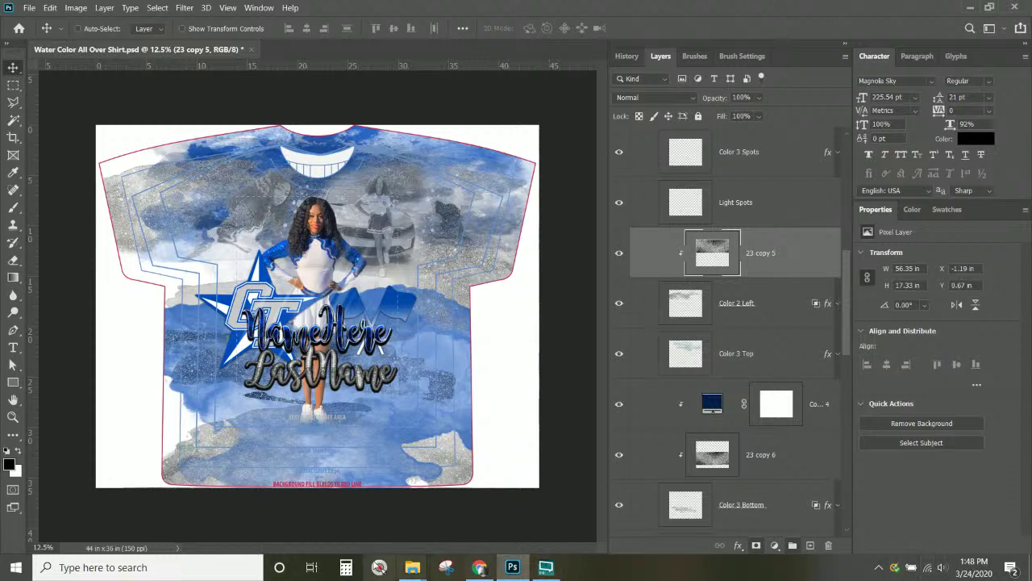
- Collapse the watercolor gold silver group and rename it "watercolor blue silver"
scroll(755, 265, "up", 3)
scroll(754, 264, "up", 5)
scroll(726, 279, "down", 4)
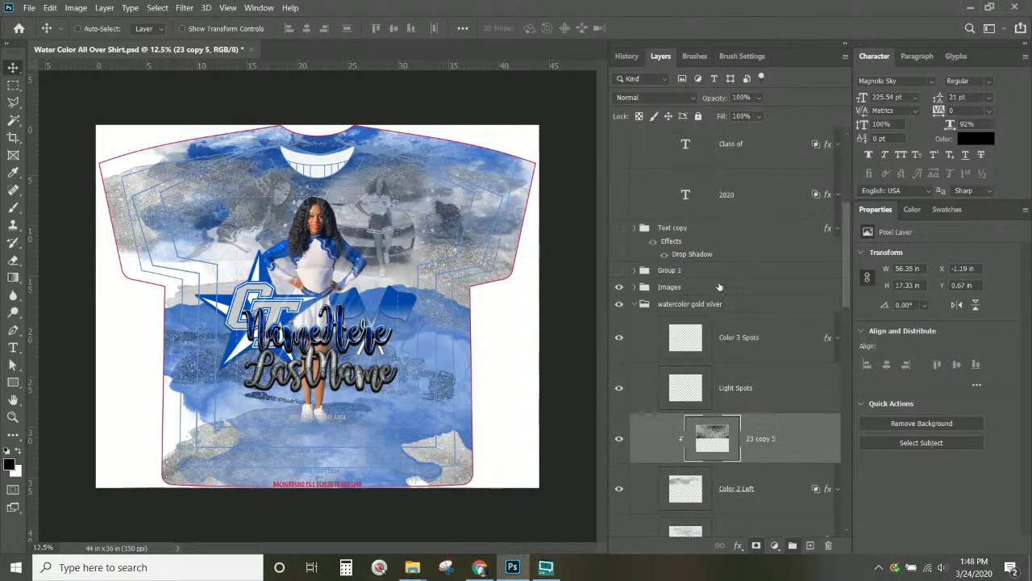
left_click(635, 307)
left_click(697, 362)
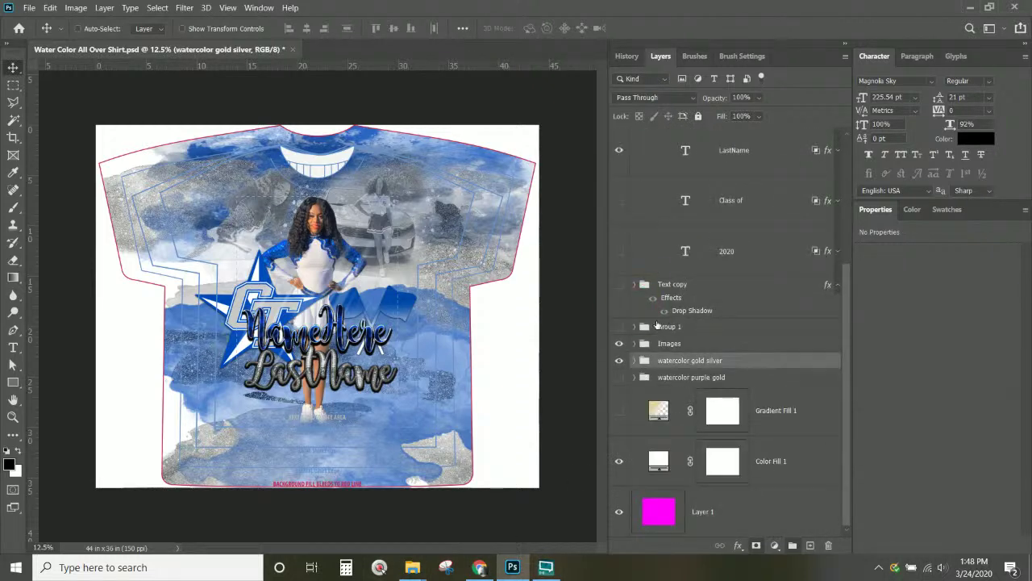
double_click(692, 360)
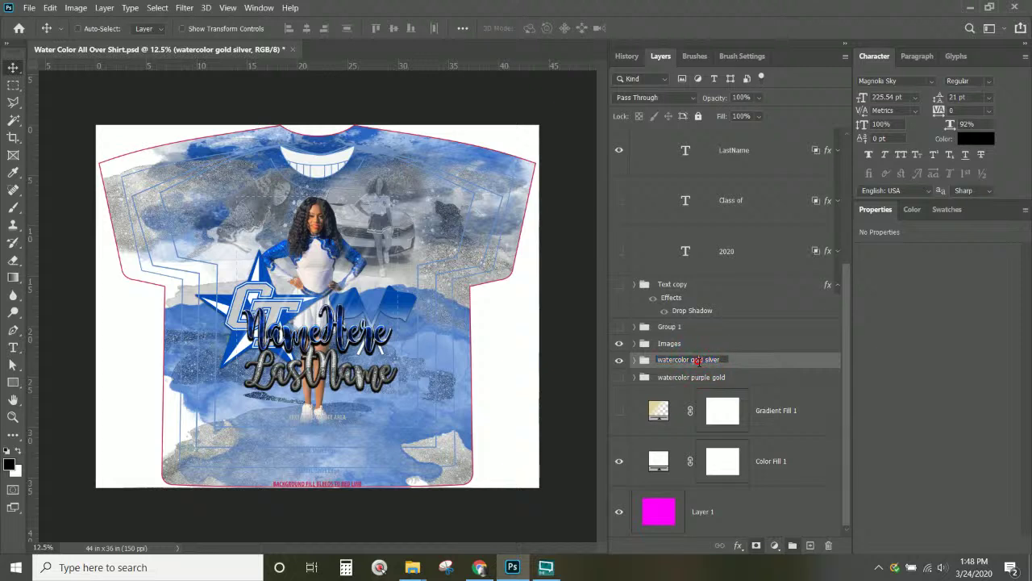
double_click(697, 359)
type("blue")
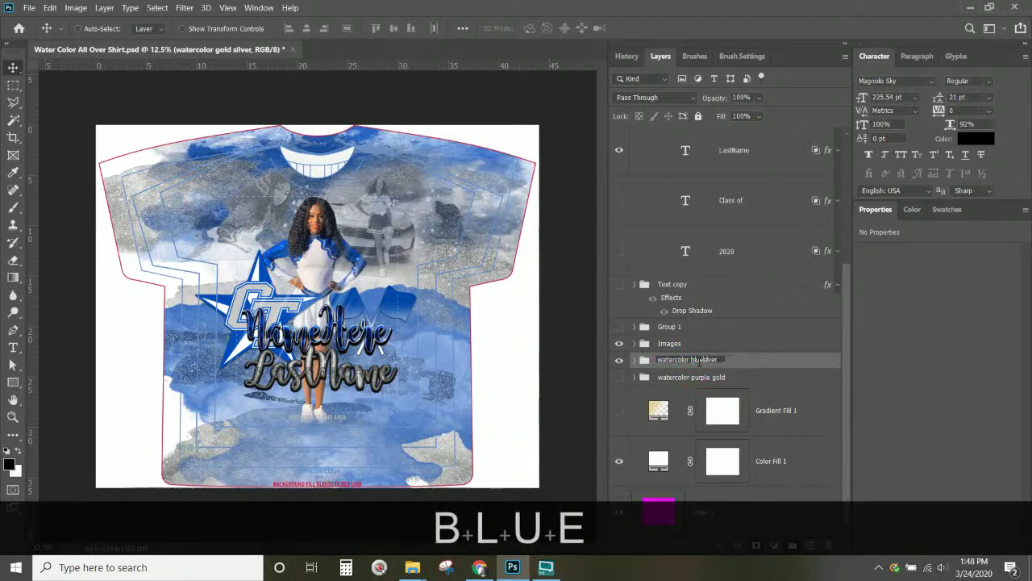
left_click(755, 363)
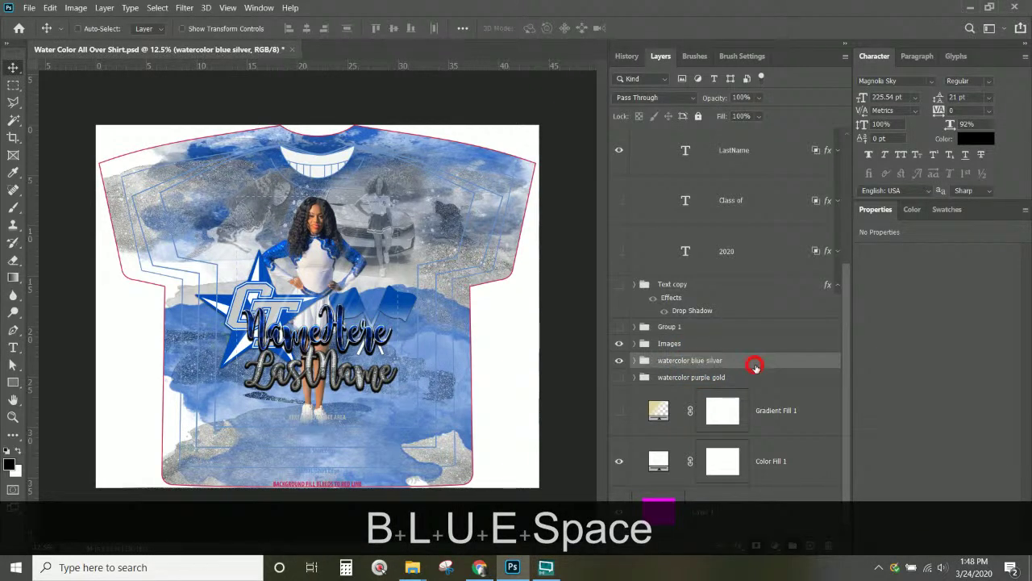
- Duplicate the watercolor blue silver group under the default copy name and hide the original group
right_click(711, 361)
left_click(752, 72)
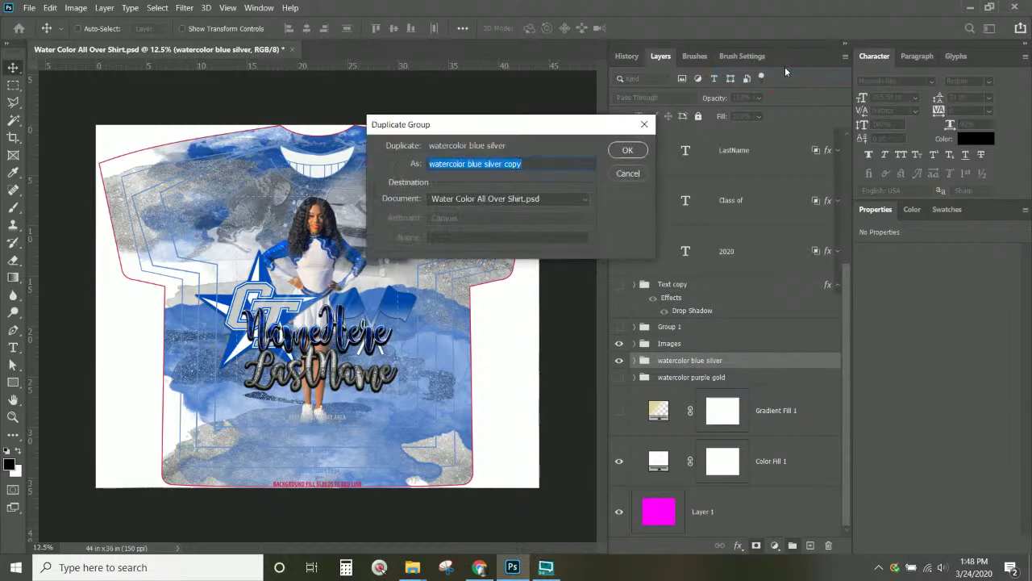
key("Return")
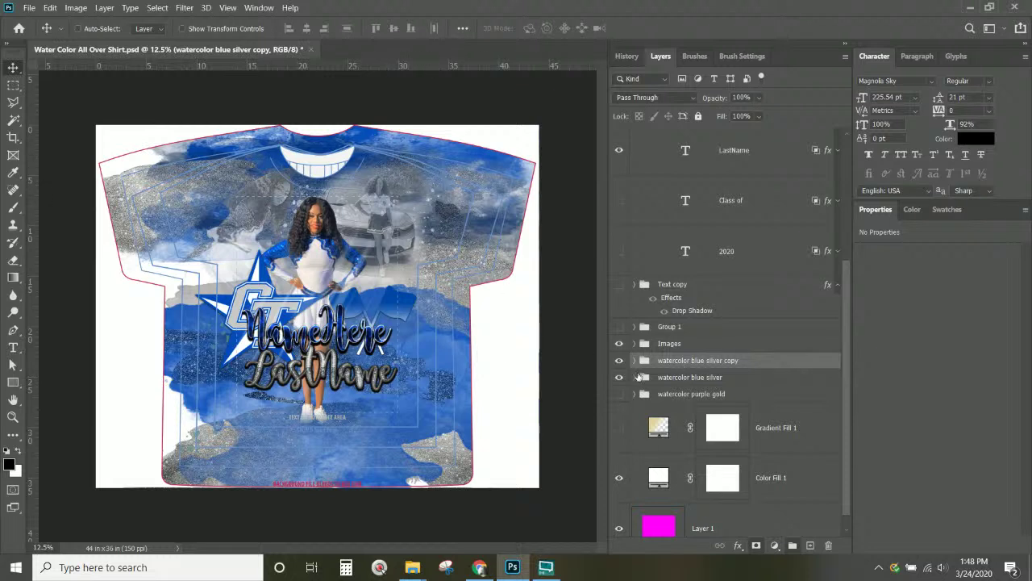
left_click(618, 377)
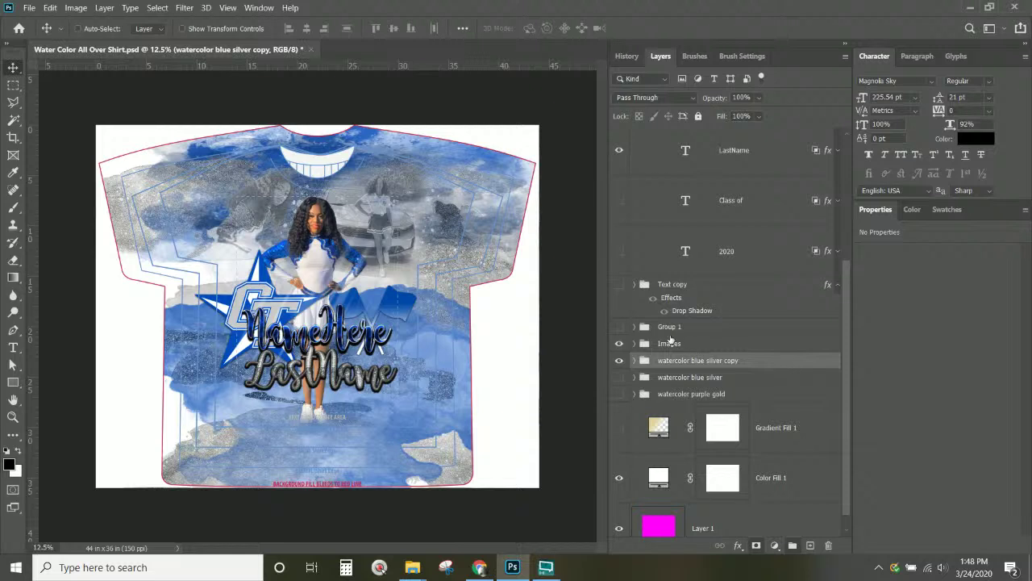
- Place the cheerleader cutout PNG above the Images group, scale it to about 154% over the shirt's center, and hide the Images group
left_click(674, 345)
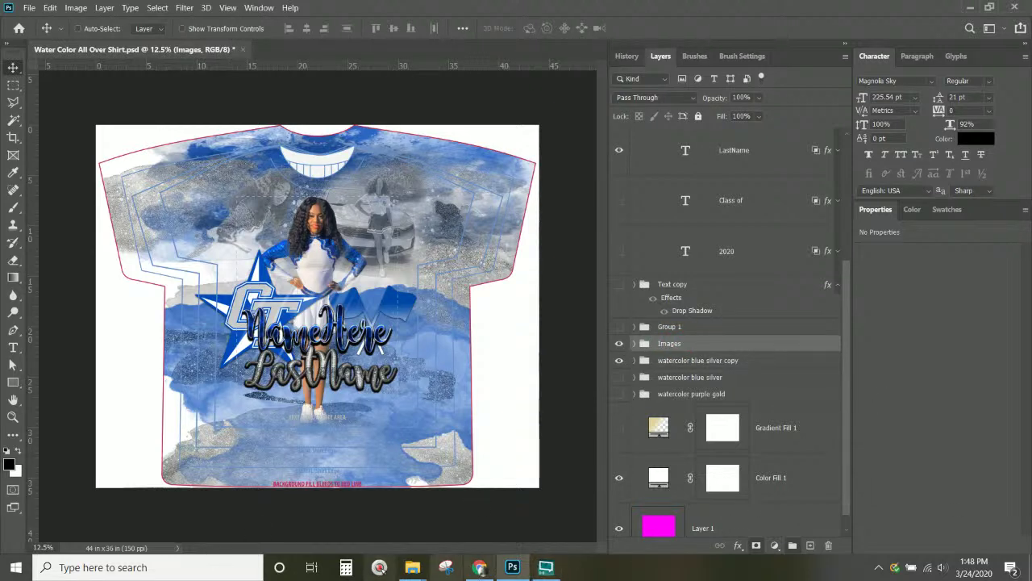
mouse_move(426, 555)
mouse_move(487, 532)
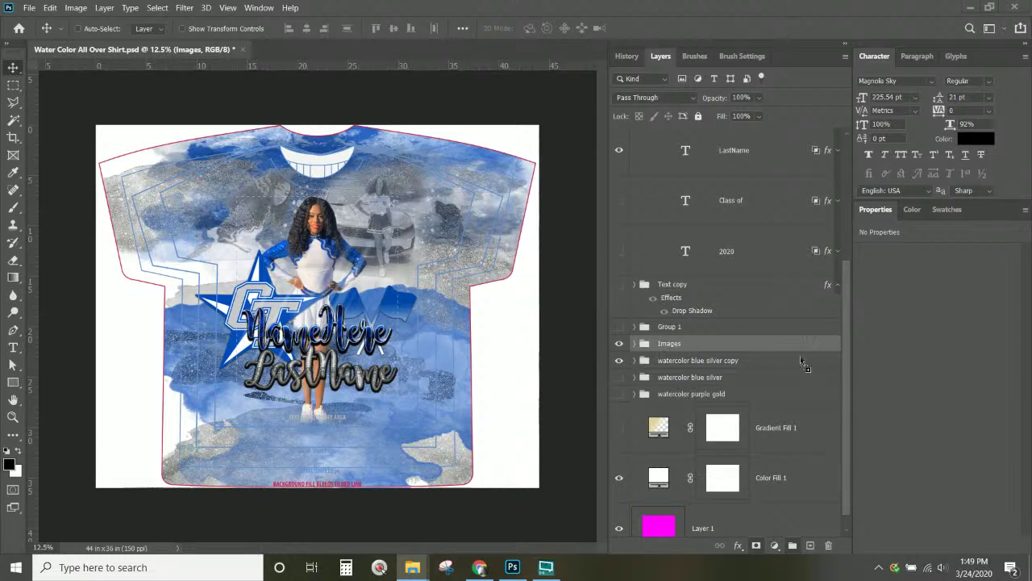
left_click_drag(447, 311, 285, 200)
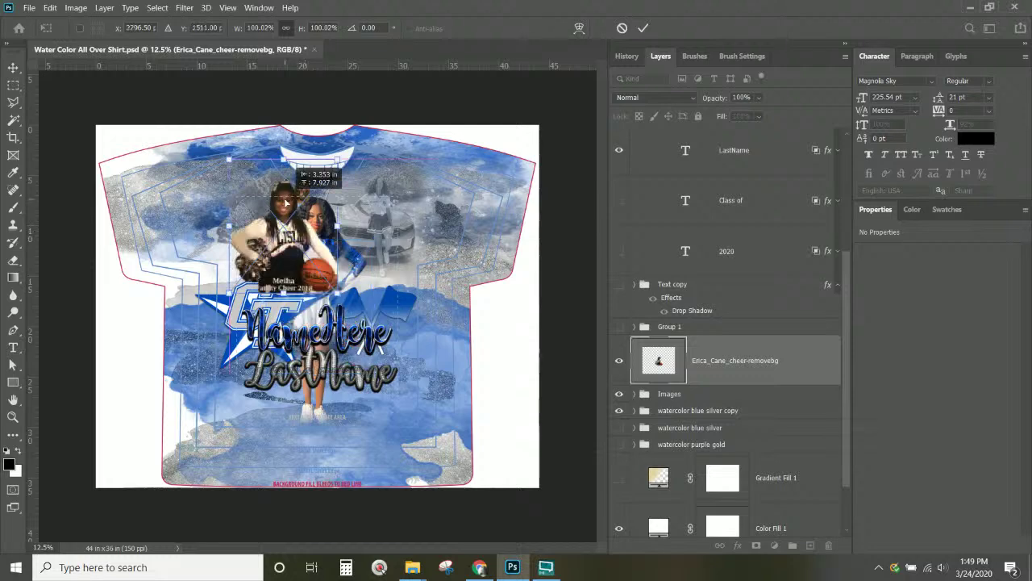
left_click_drag(337, 294, 395, 365)
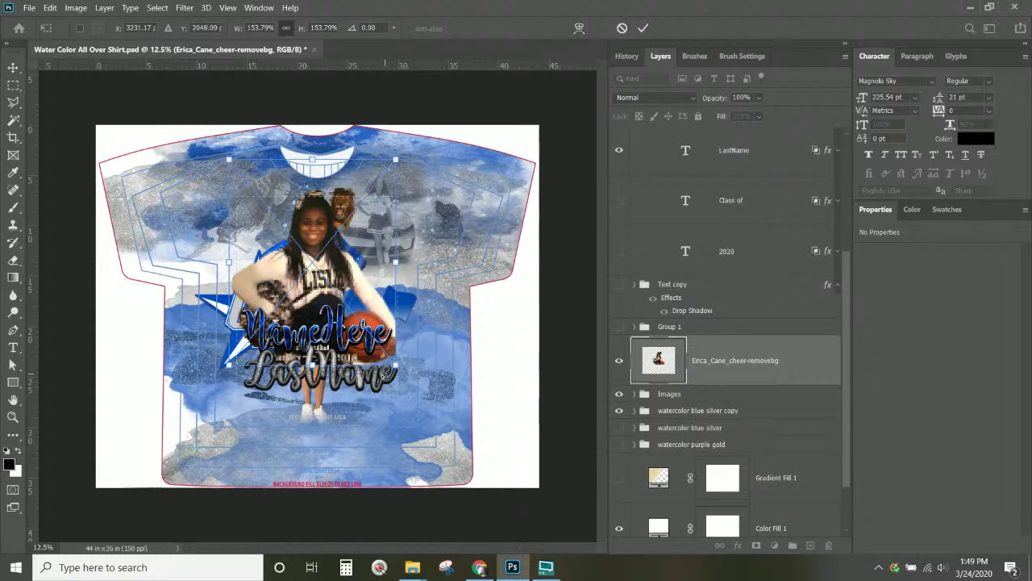
key("Return")
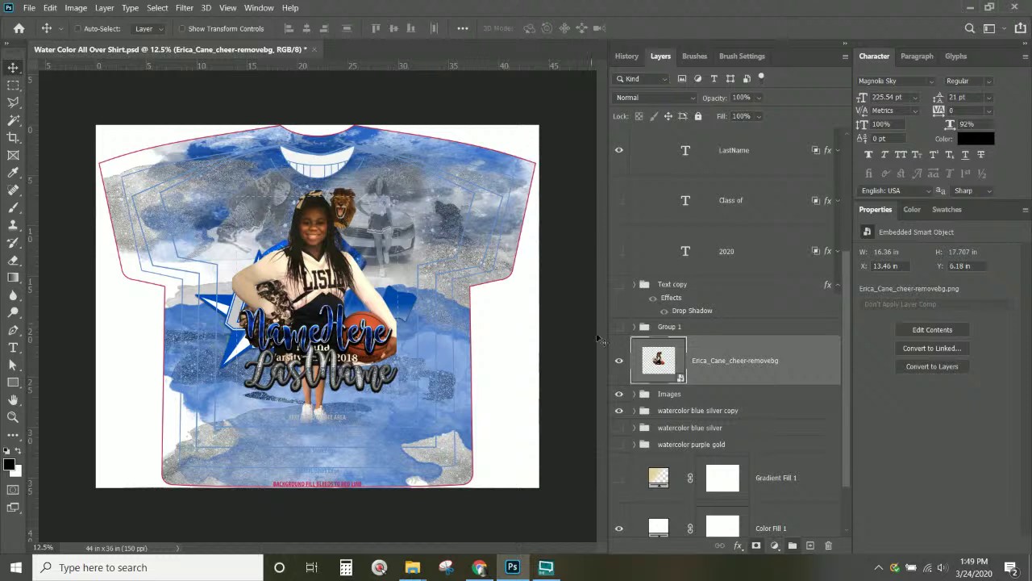
left_click(619, 396)
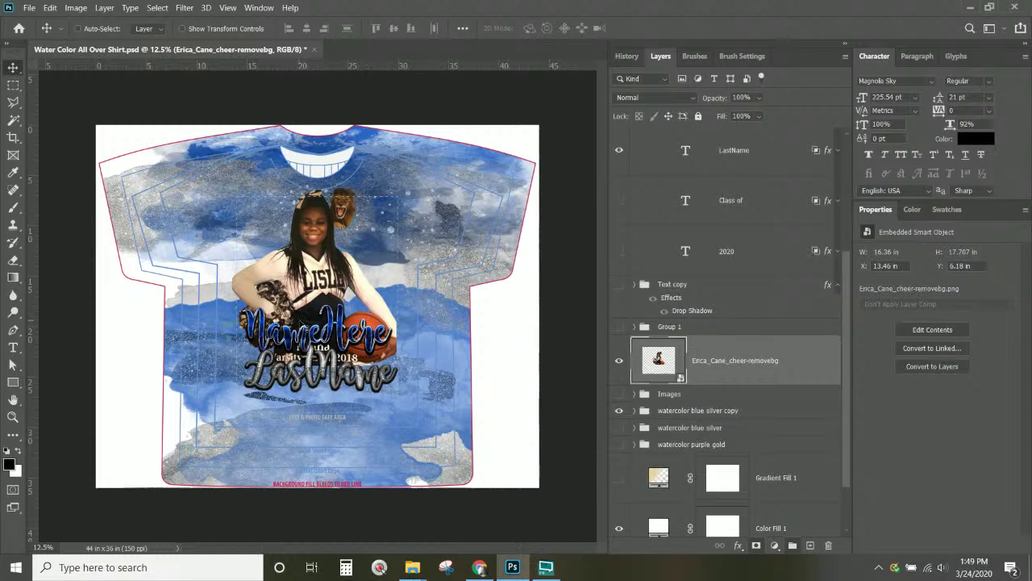
- Examine the placed photo's cheer uniform up close, from the face and lettering down to the dark skirt
key("ctrl+KP_Add")
key("KP_Add")
key("ctrl+KP_Add")
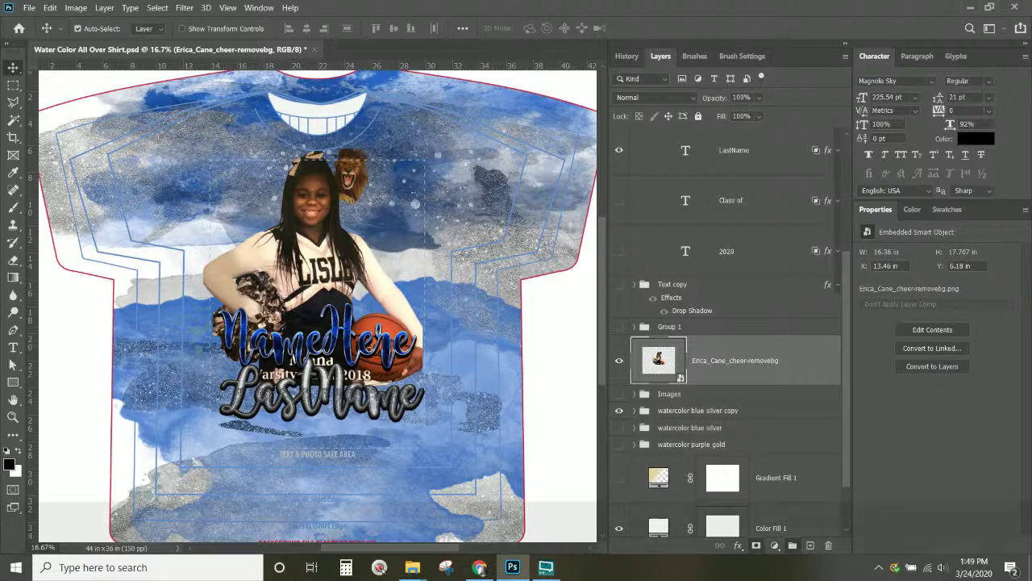
key("ctrl+KP_Add")
key("ctrl+KP_Add")
key("ctrl+KP_Add")
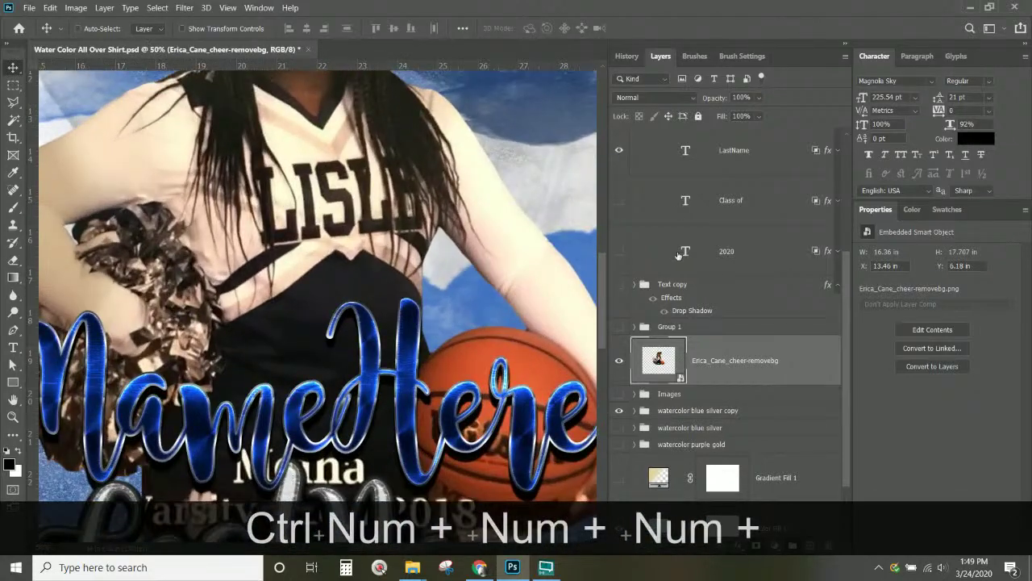
scroll(726, 283, "up", 1)
scroll(149, 288, "up", 5)
scroll(149, 288, "up", 1)
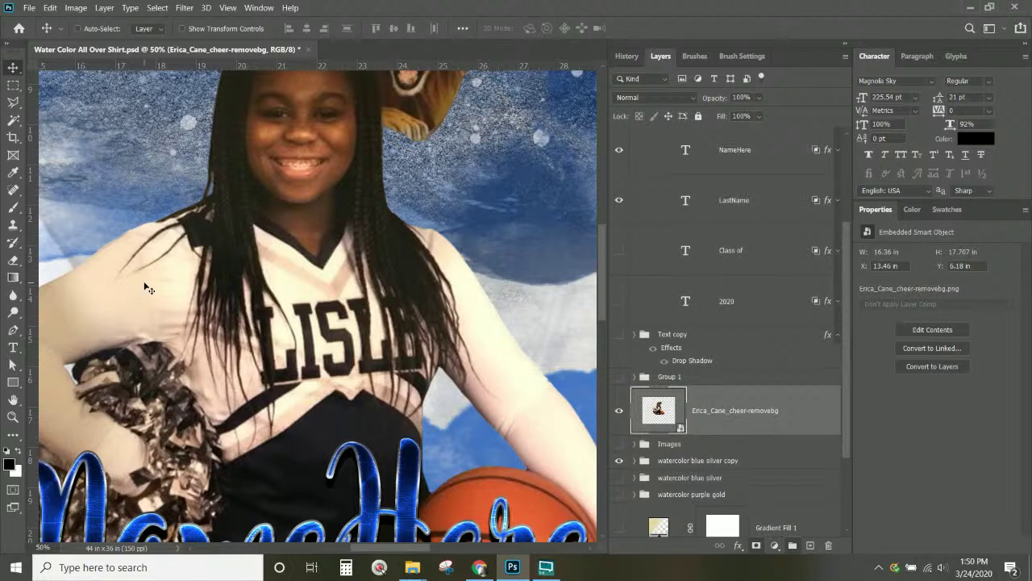
scroll(384, 325, "down", 2)
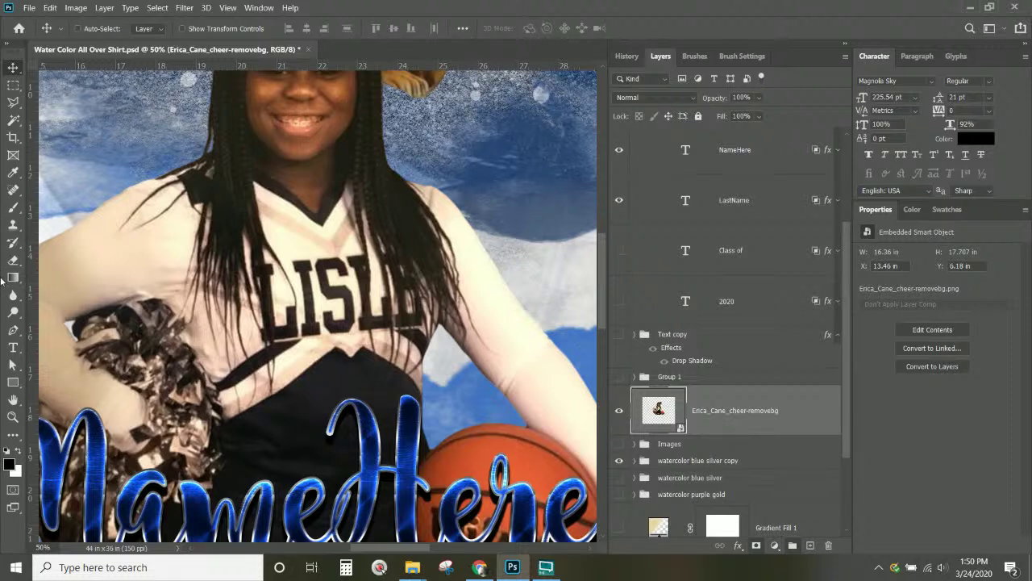
- Add a Hue/Saturation adjustment layer clipped to the placed cheerleader photo
key("ctrl+z")
key("ctrl+shift+z")
left_click(102, 10)
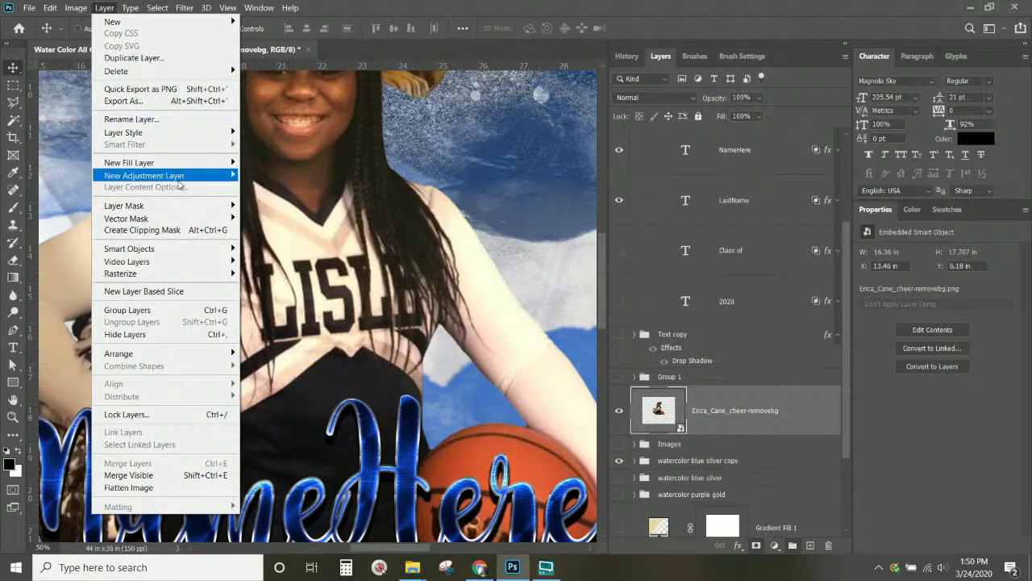
mouse_move(179, 186)
left_click(290, 243)
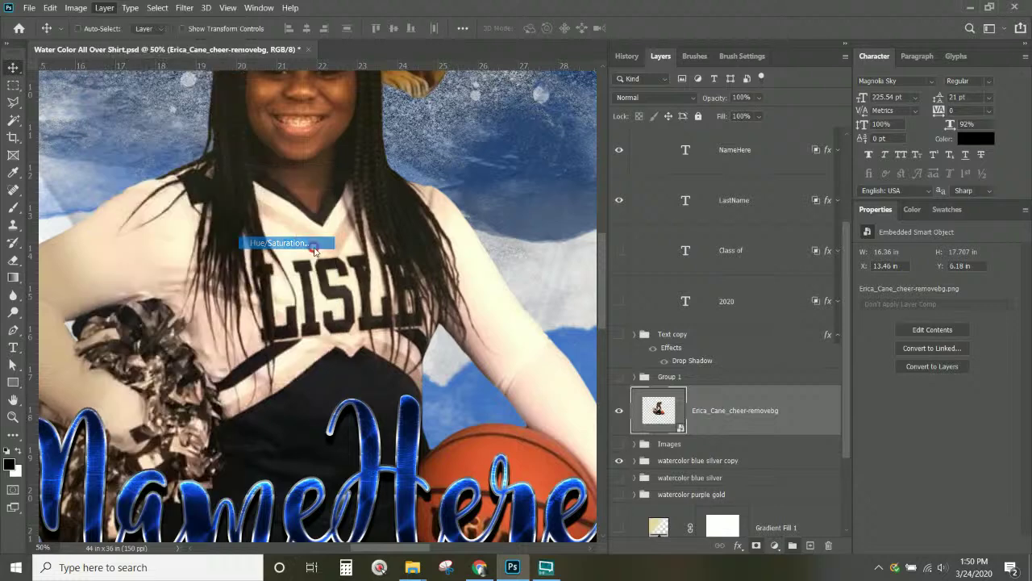
left_click(416, 181)
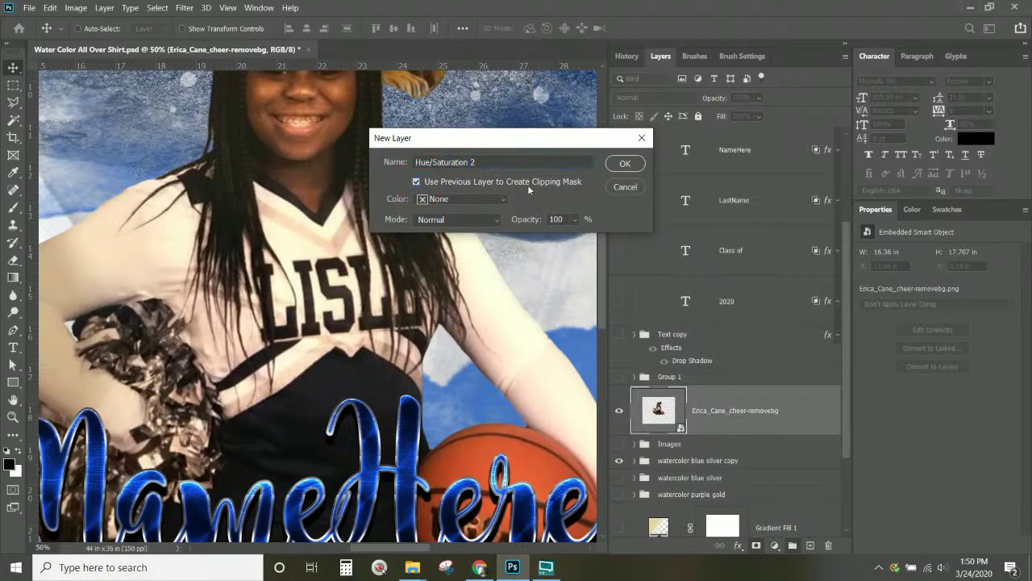
left_click(628, 164)
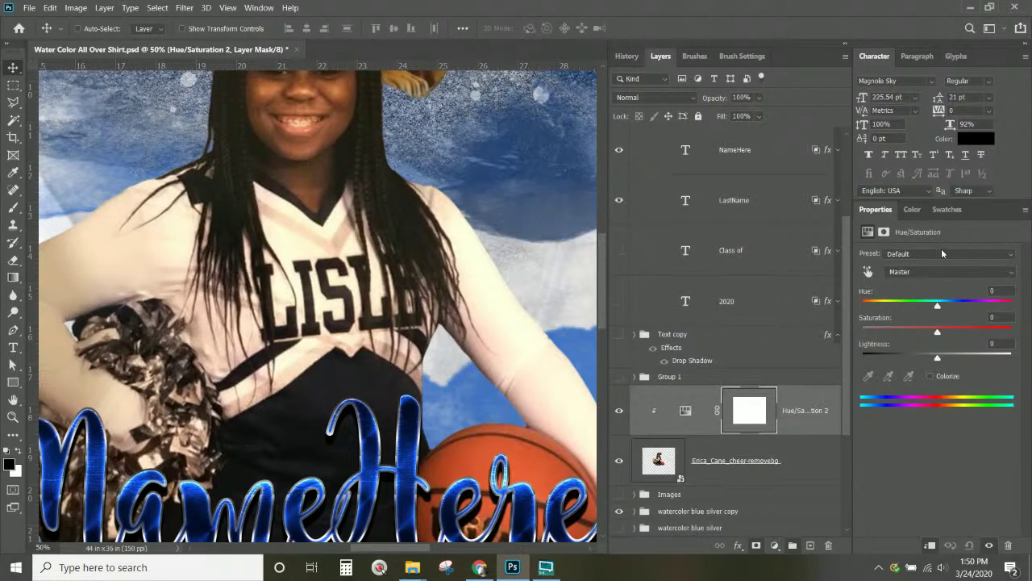
- Target the Blues range by sampling the uniform's navy area and raise its saturation to +90
left_click(936, 278)
left_click(906, 446)
left_click(868, 273)
left_click(362, 373)
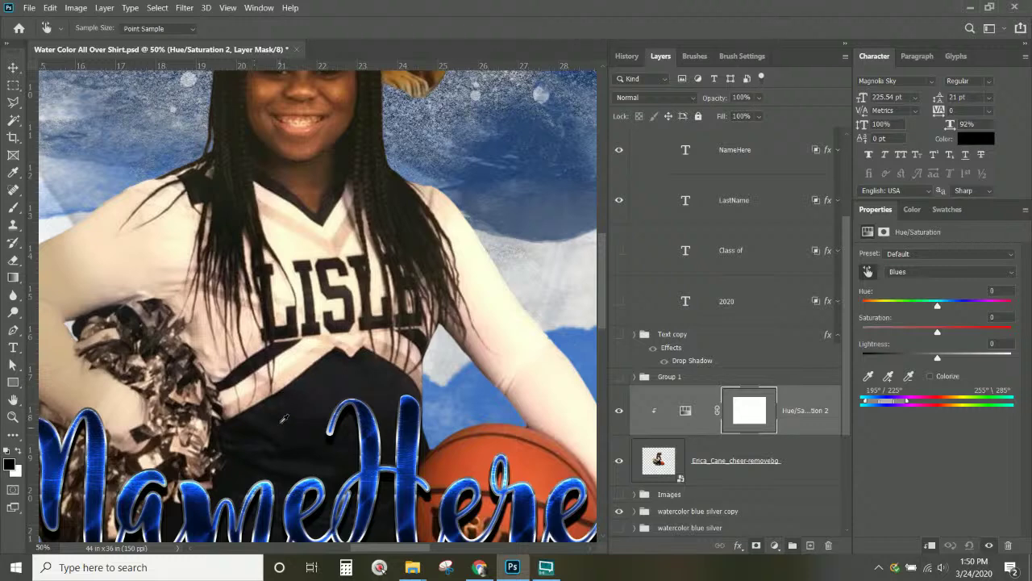
scroll(277, 419, "down", 1)
scroll(288, 407, "up", 1)
left_click_drag(938, 333, 982, 339)
left_click_drag(1005, 338, 1004, 333)
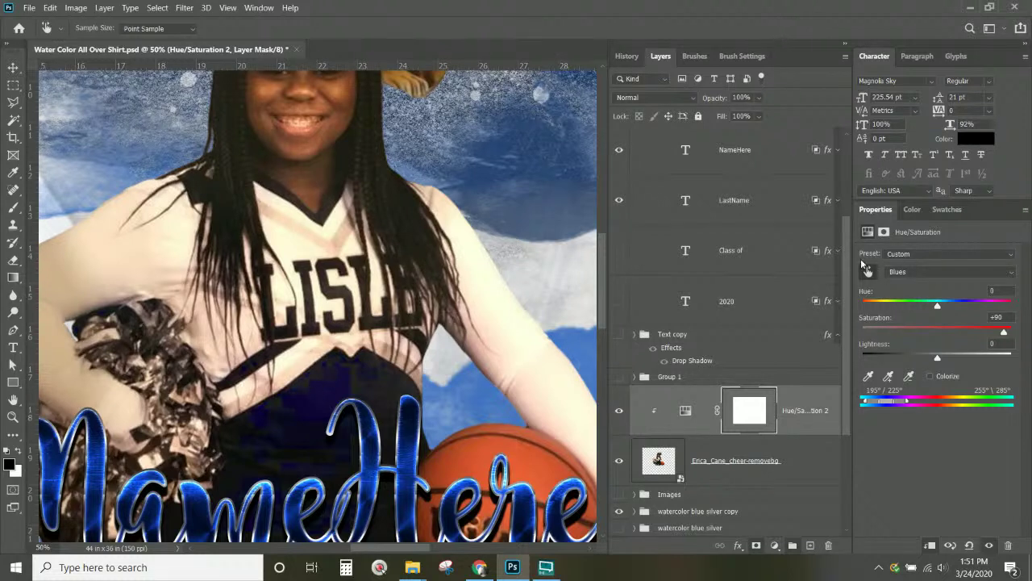
- Add more navy uniform samples to the Blues range, and set its saturation to +70 and lightness to +46
left_click(888, 377)
left_click(318, 373)
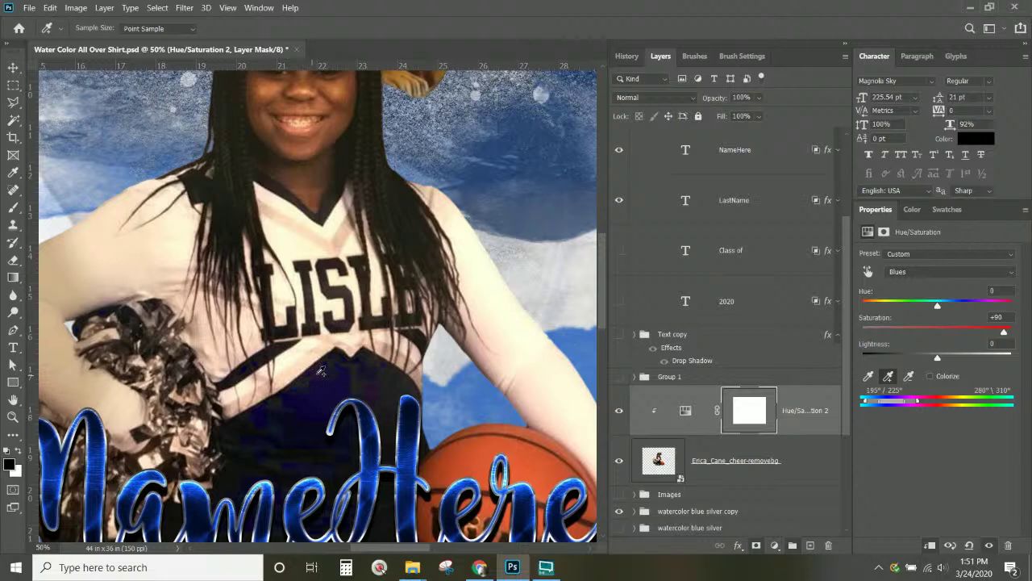
left_click(320, 371)
left_click_drag(954, 358, 889, 363)
left_click_drag(957, 358, 960, 360)
left_click_drag(1001, 331, 991, 331)
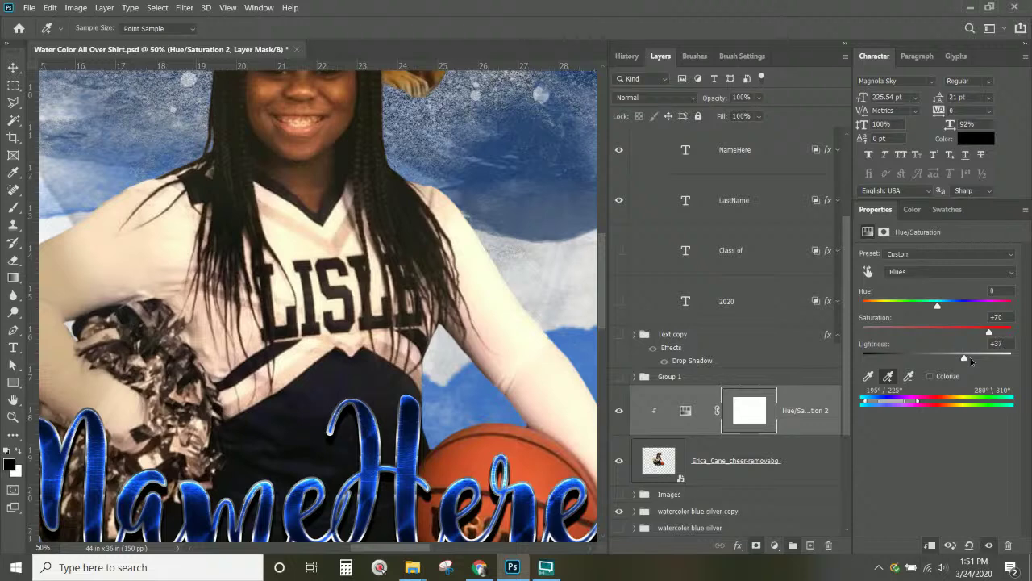
left_click(971, 358)
- Switch the Hue/Saturation 2 layer off and on to compare the uniform with and without the adjustment
scroll(325, 403, "down", 2)
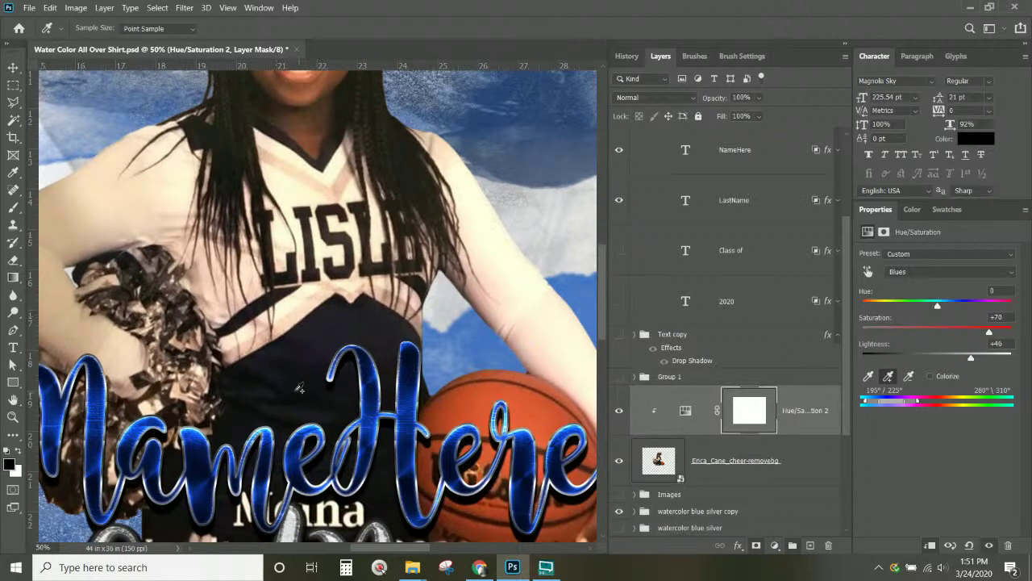
scroll(299, 387, "up", 1)
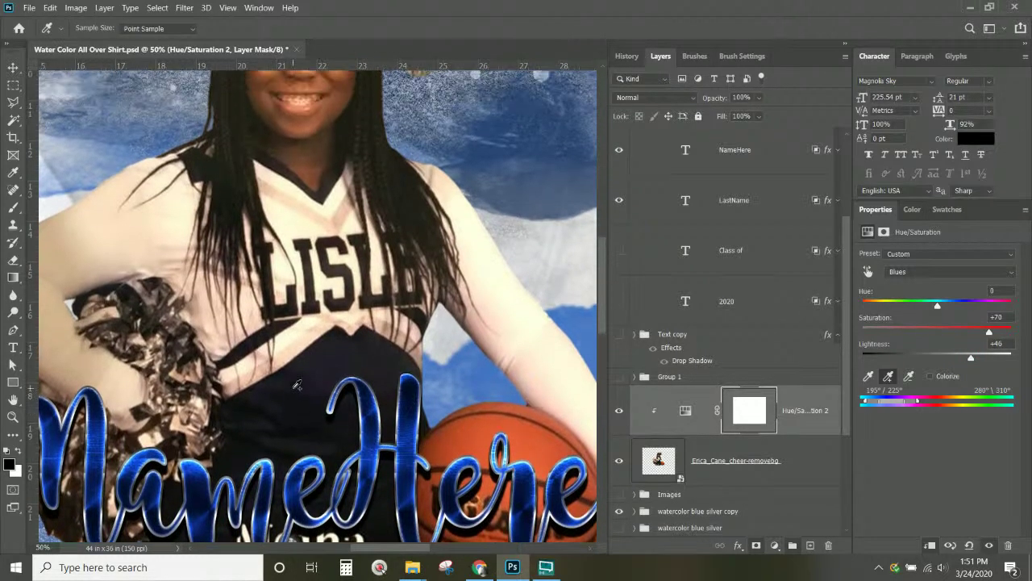
left_click(619, 412)
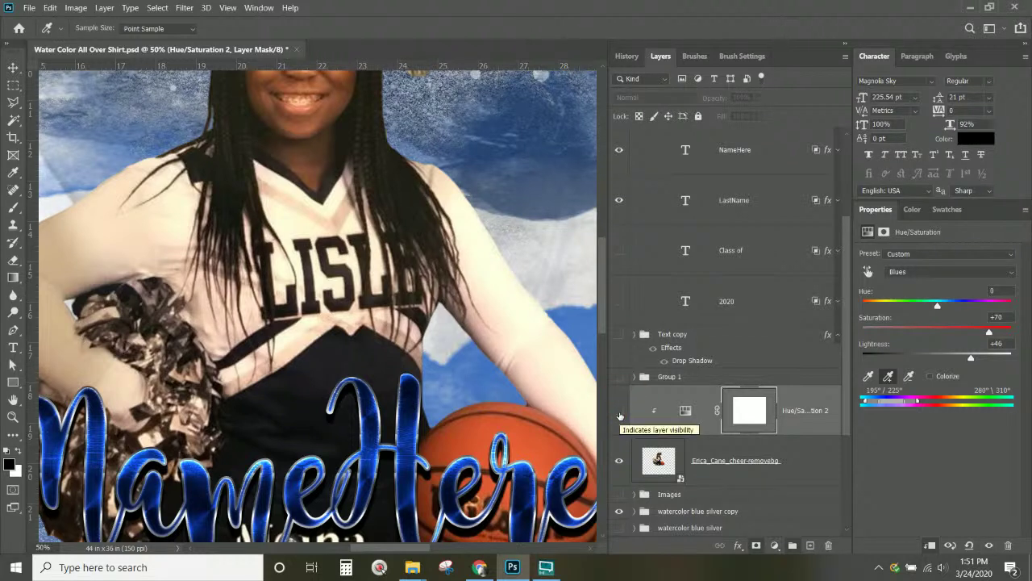
left_click(619, 413)
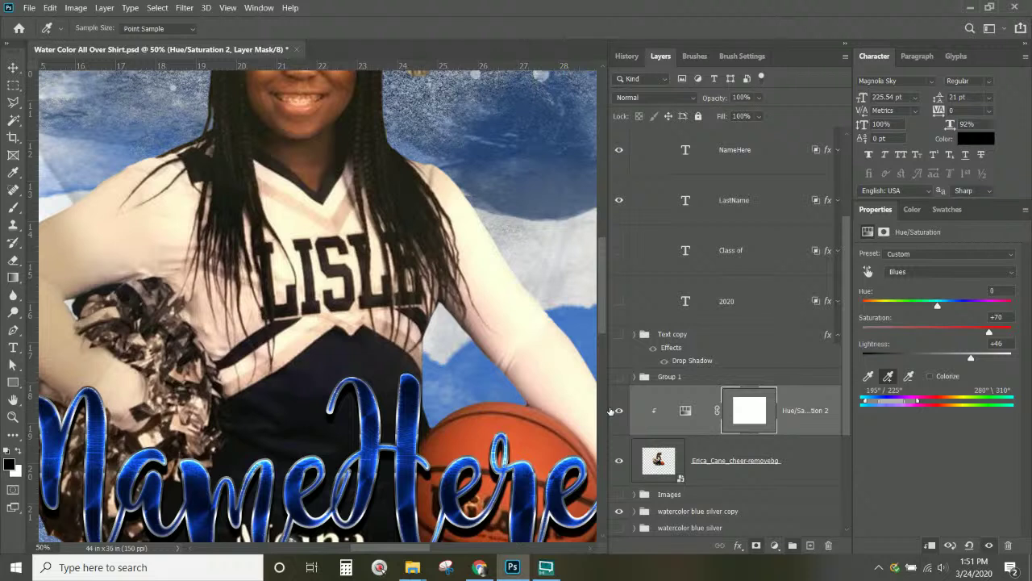
- Sample several spots along the navy uniform's upper edge to check which color range each one belongs to
left_click(869, 270)
left_click(306, 358)
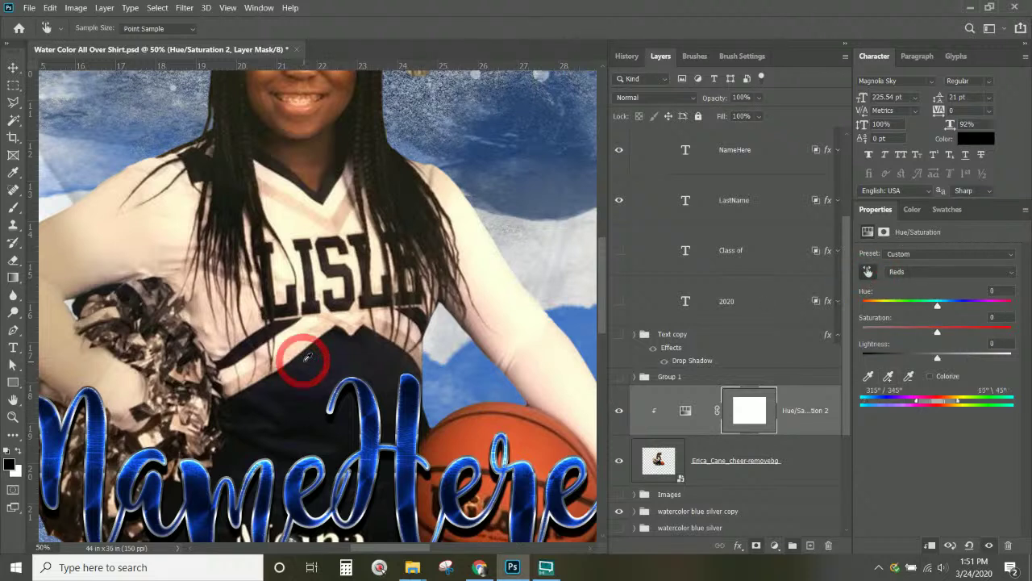
left_click(313, 352)
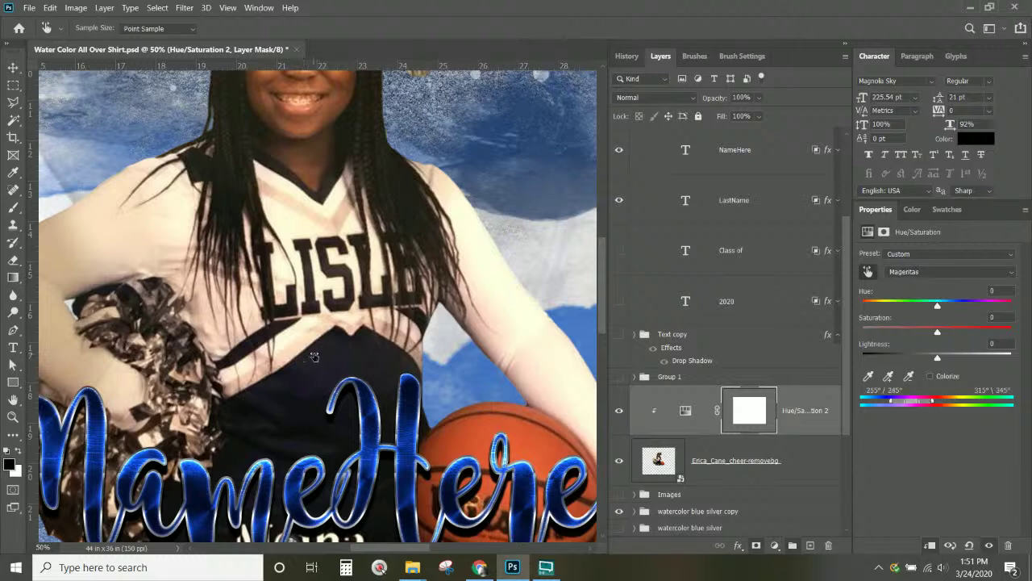
left_click(287, 375)
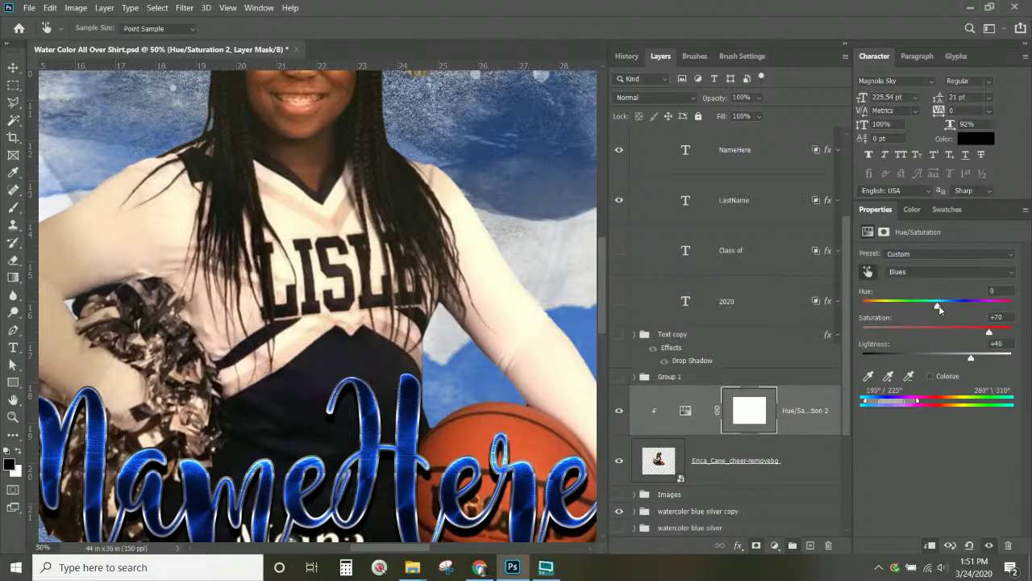
- Set the Reds range's saturation to +100 in the photo's Hue/Saturation adjustment
left_click(922, 280)
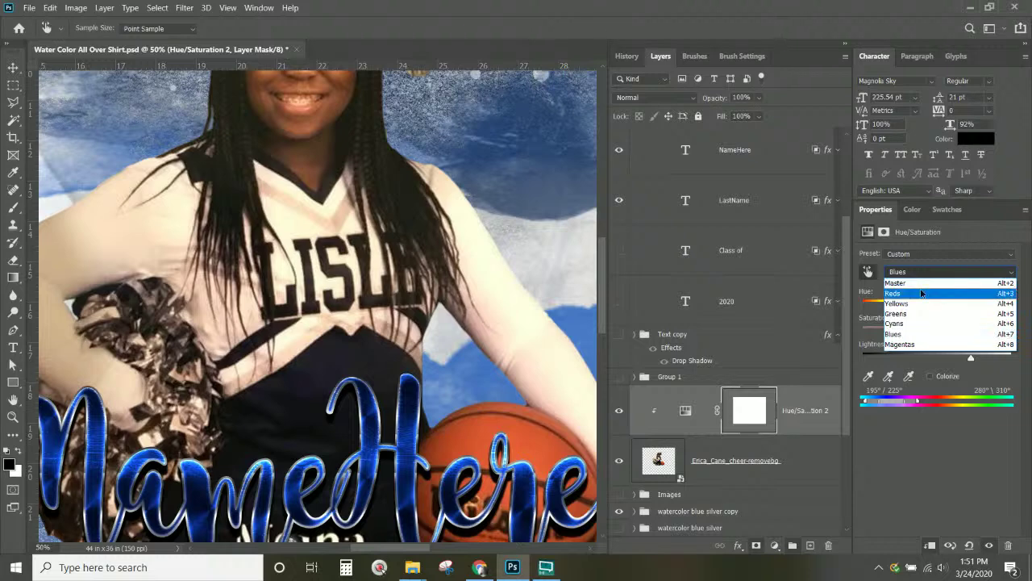
left_click(919, 285)
left_click_drag(938, 333, 1018, 338)
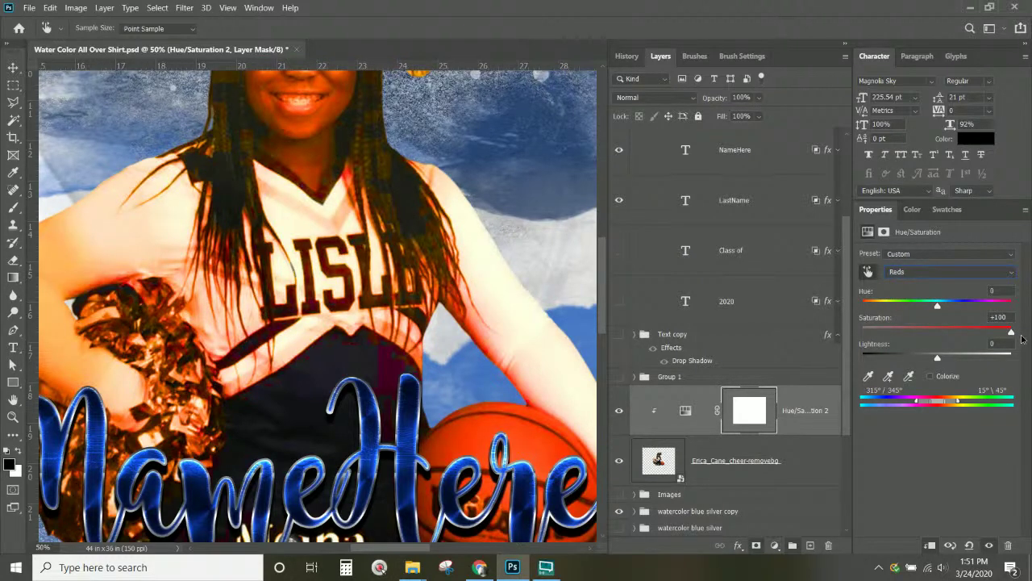
- Reset the photo's Hue/Saturation 2 adjustment to its default settings
left_click(815, 417)
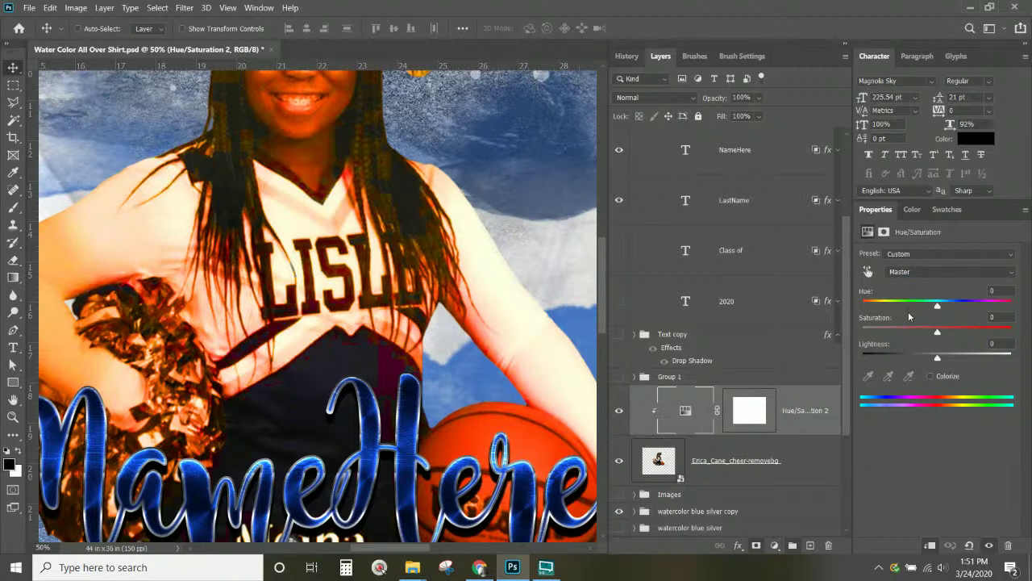
left_click(969, 546)
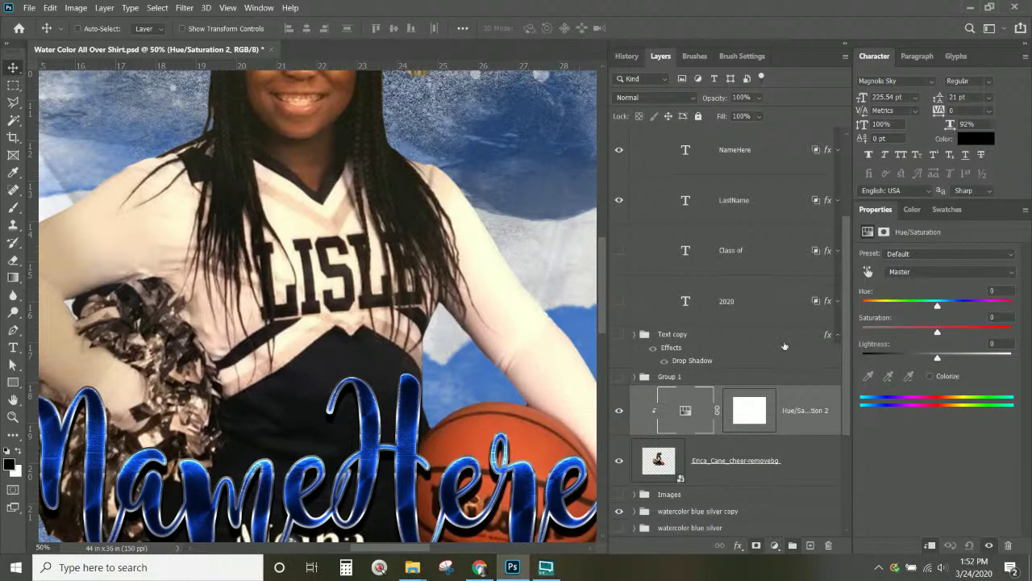
- Open the contents of the cheerleader photo's smart object for editing
scroll(311, 378, "up", 2)
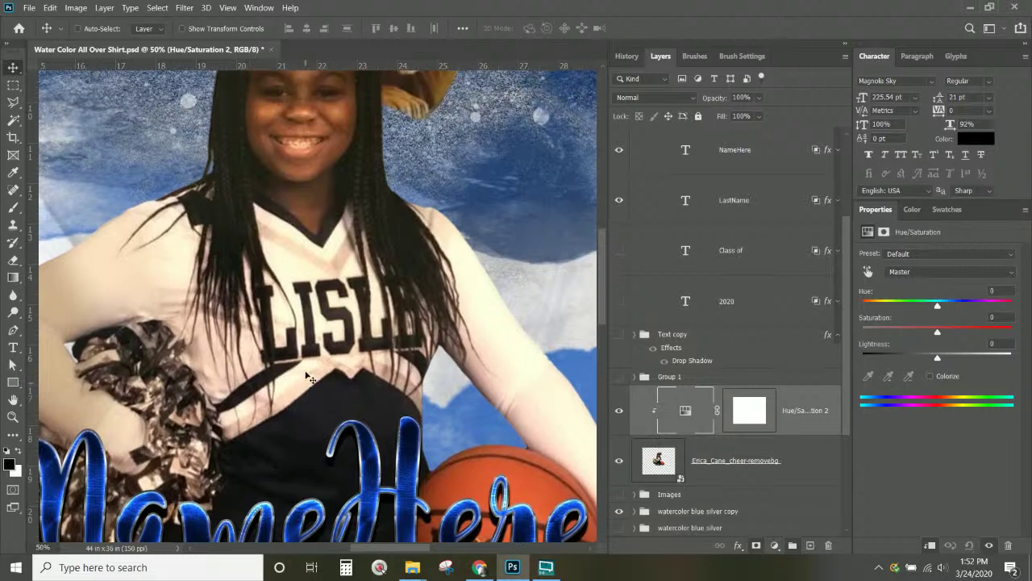
scroll(308, 371, "up", 8)
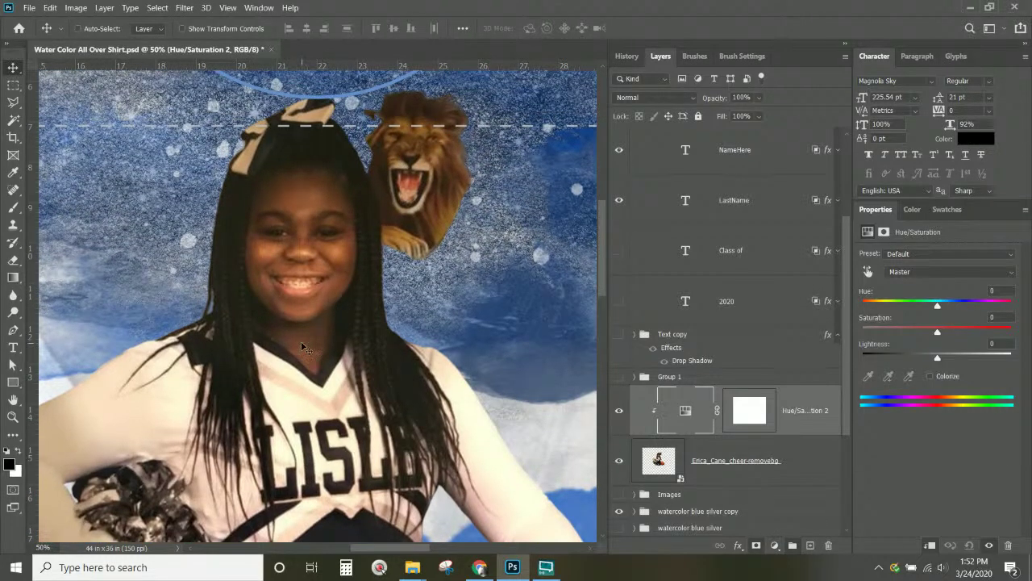
scroll(323, 348, "down", 7)
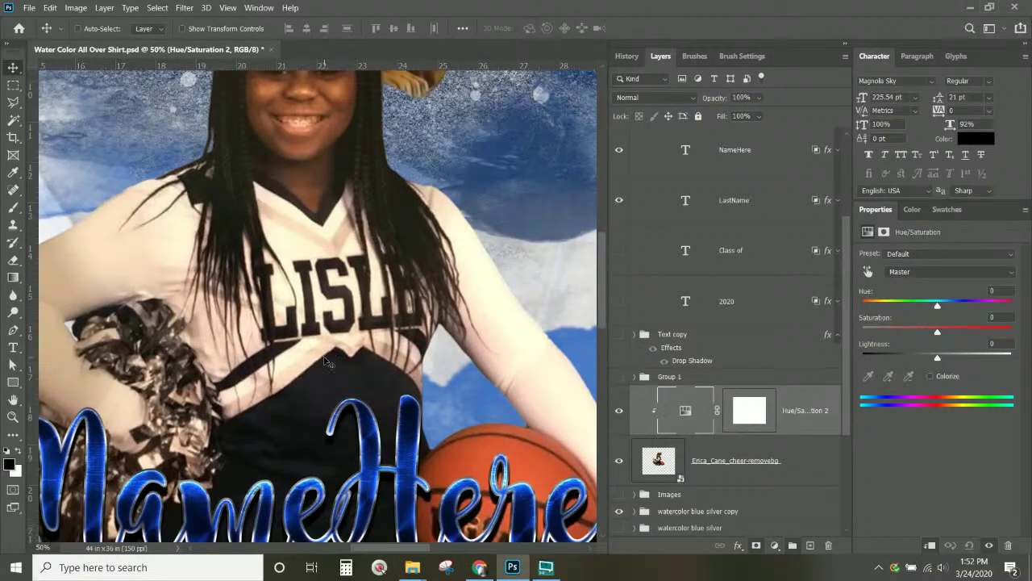
key("ctrl+KP_Subtract")
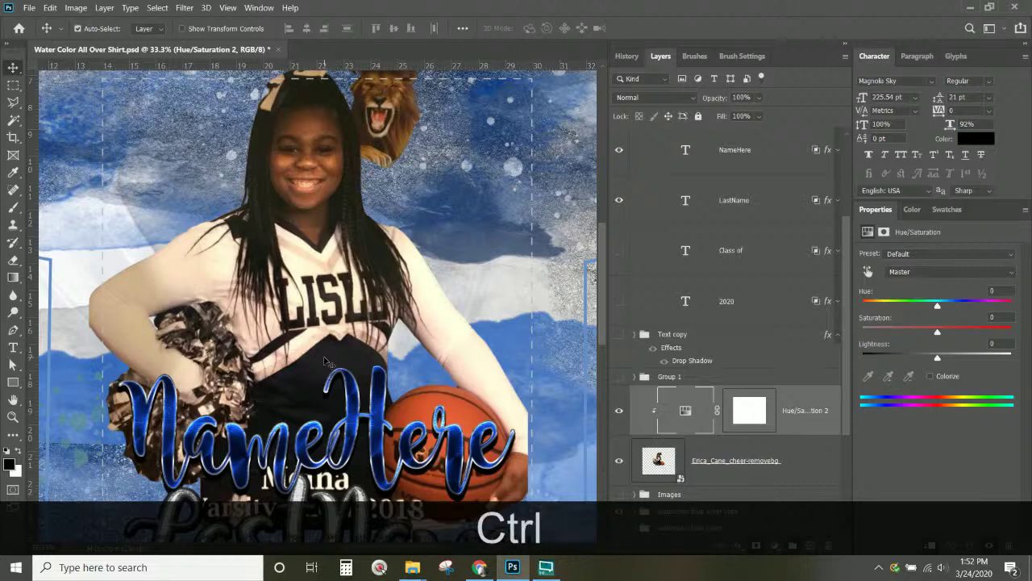
key("ctrl+KP_Subtract")
scroll(325, 361, "down", 3)
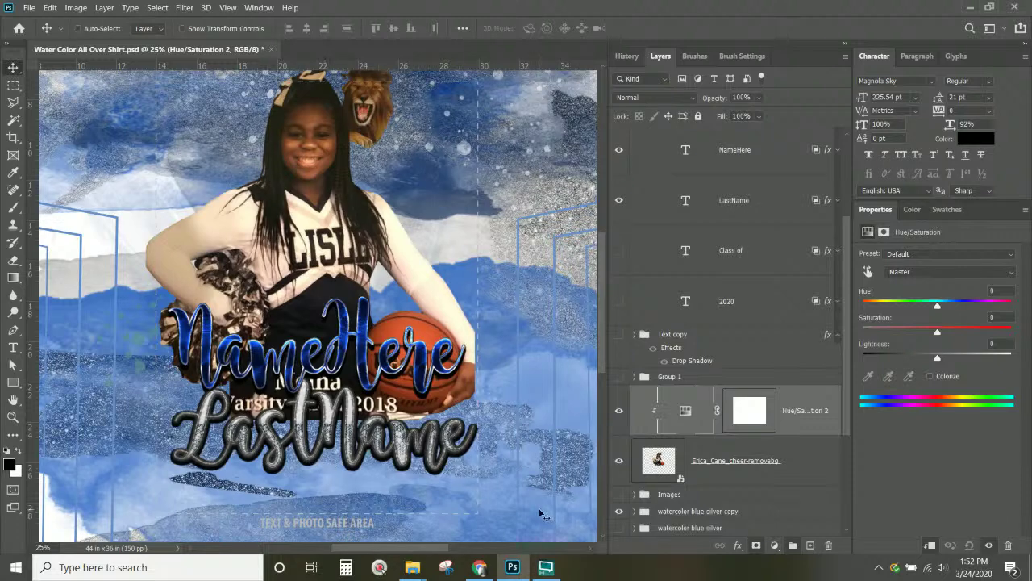
left_click(658, 460)
double_click(658, 460)
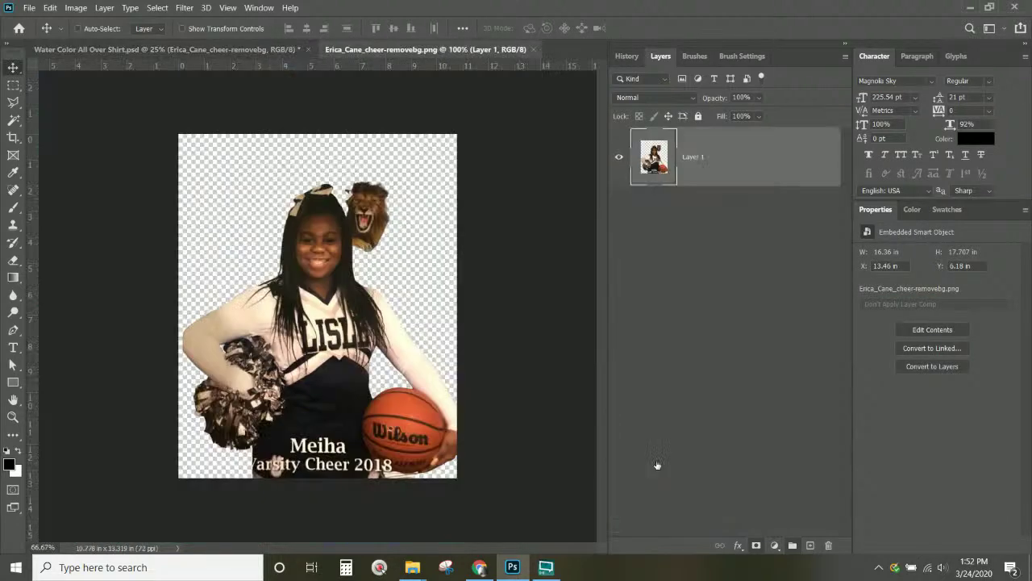
- Start a Pen tool path between the hair bow and the lion, following the hair's edge down past the lion's paw
key("ctrl+KP_Add")
key("ctrl+KP_Add")
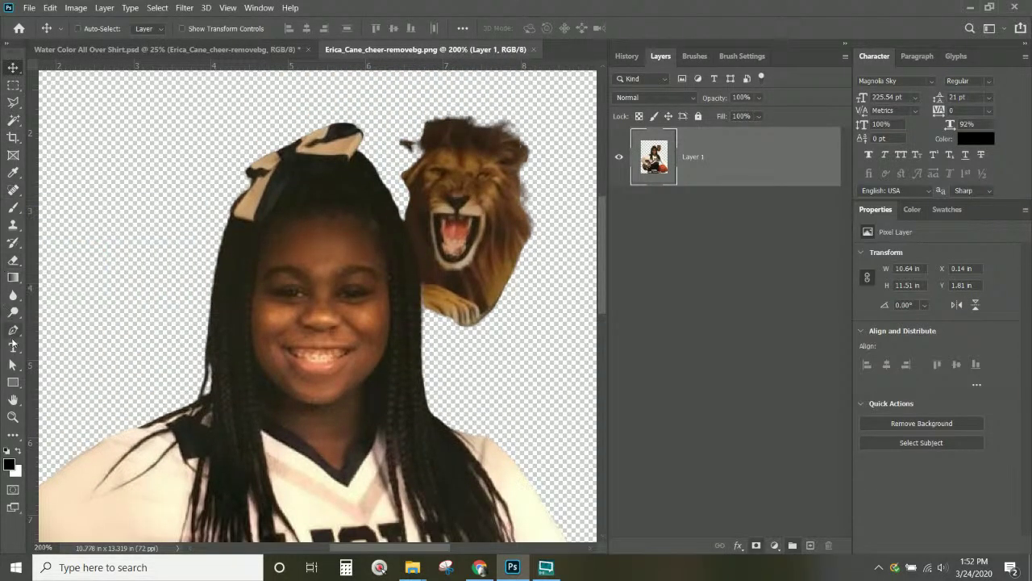
left_click(13, 329)
left_click(380, 134)
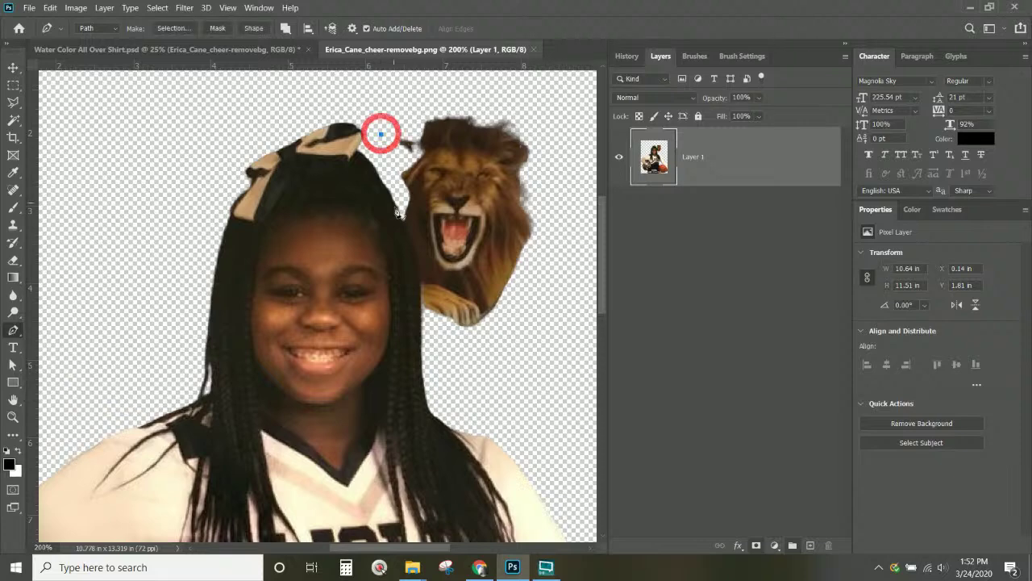
left_click_drag(403, 203, 405, 216)
key("ctrl+KP_Add")
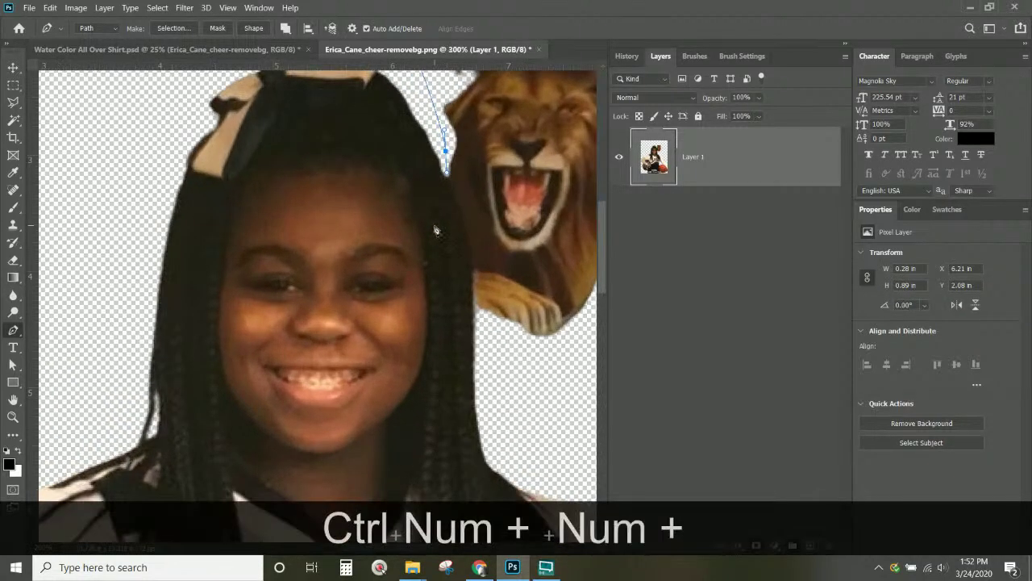
left_click(456, 200)
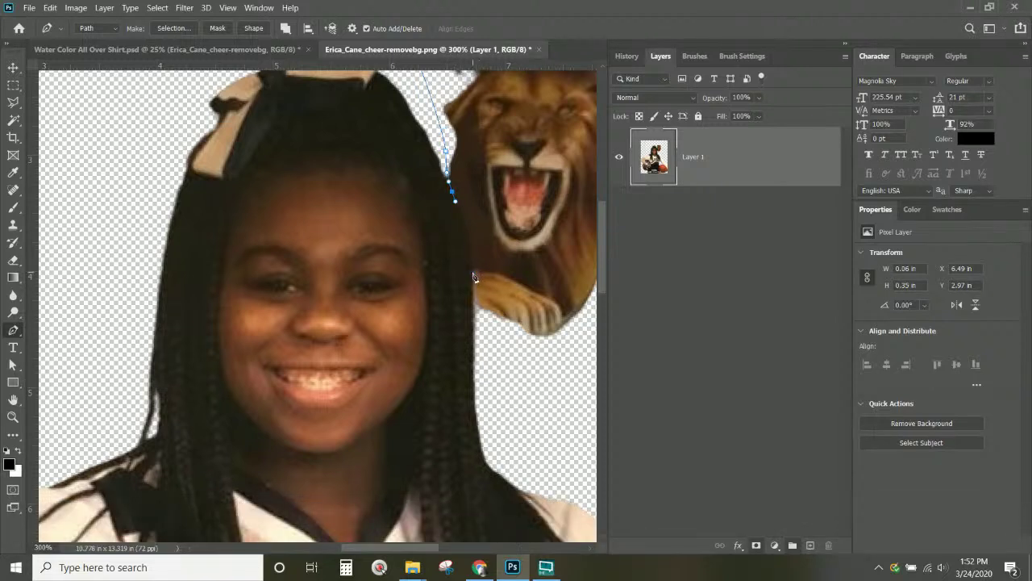
left_click_drag(473, 272, 474, 313)
left_click(479, 377)
- Continue the path loosely around the outside of the lion and close it at its starting point beside the bow
left_click(536, 396)
key("space")
left_click_drag(561, 358, 419, 415)
left_click(483, 391)
left_click(535, 229)
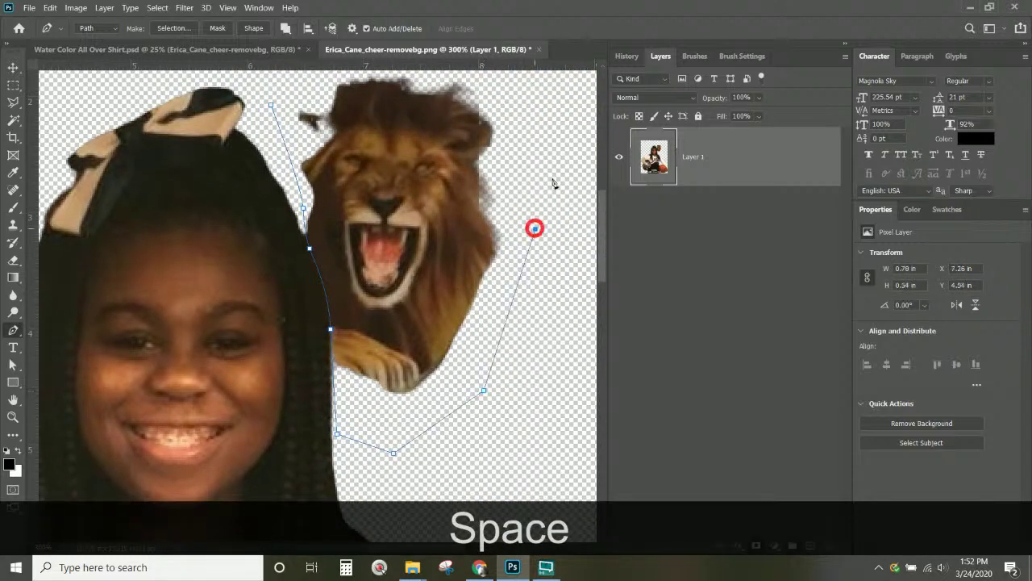
key("space")
left_click_drag(557, 125, 538, 249)
left_click(523, 183)
left_click(317, 145)
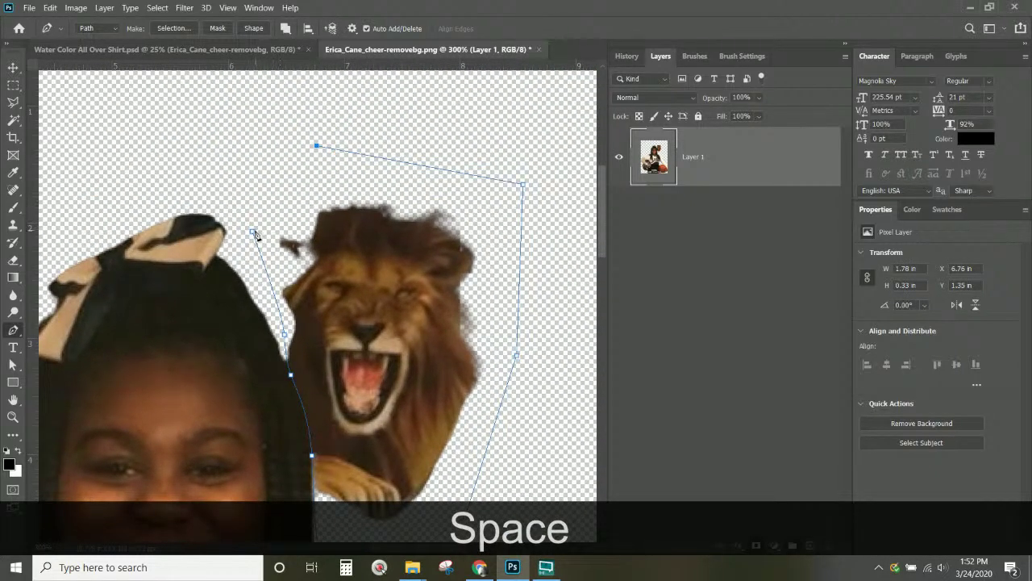
left_click(253, 232)
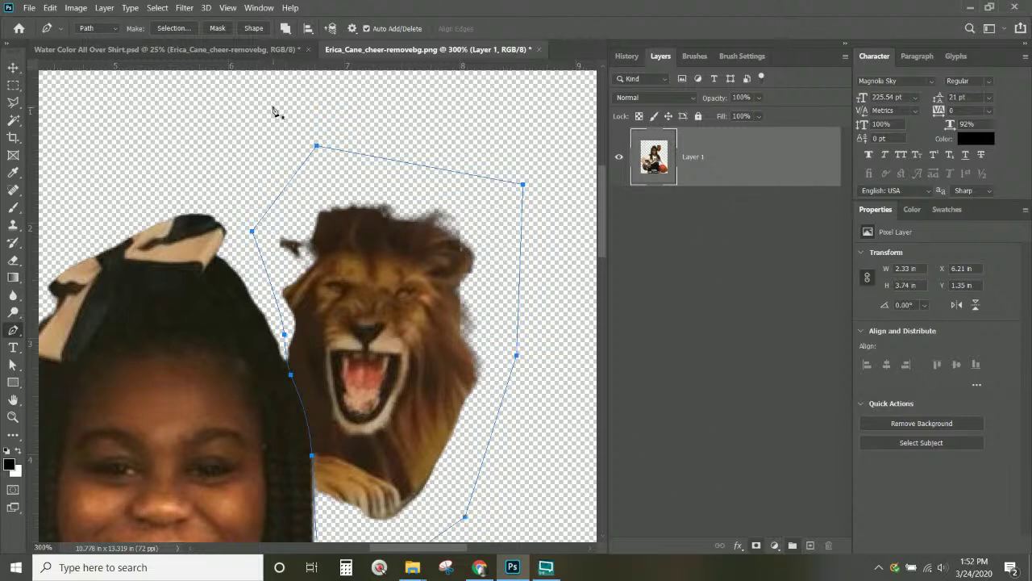
- Try deleting the lion with a selection made from the path at a 2-pixel feather, and undo back to the path
left_click(170, 29)
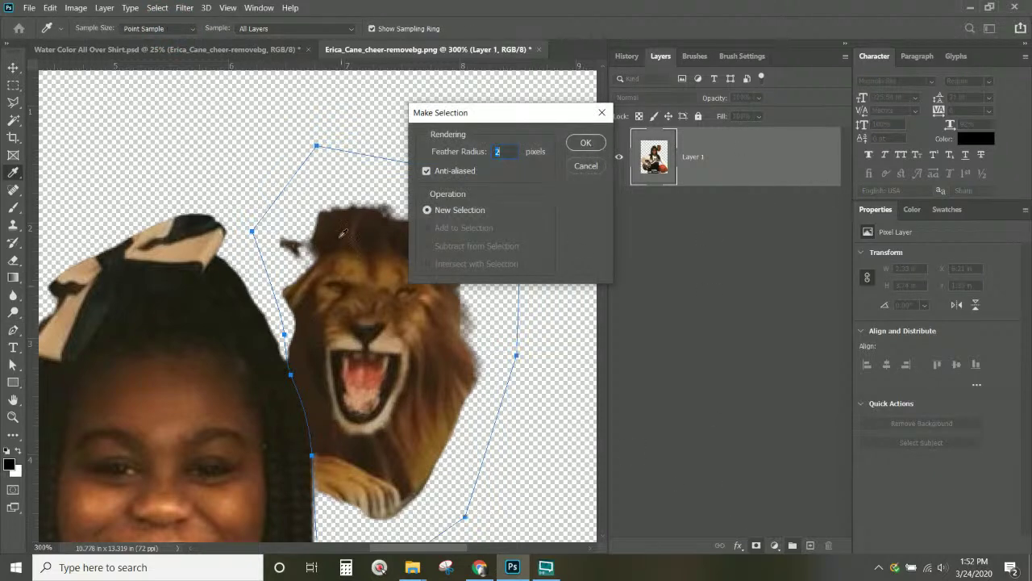
left_click(582, 143)
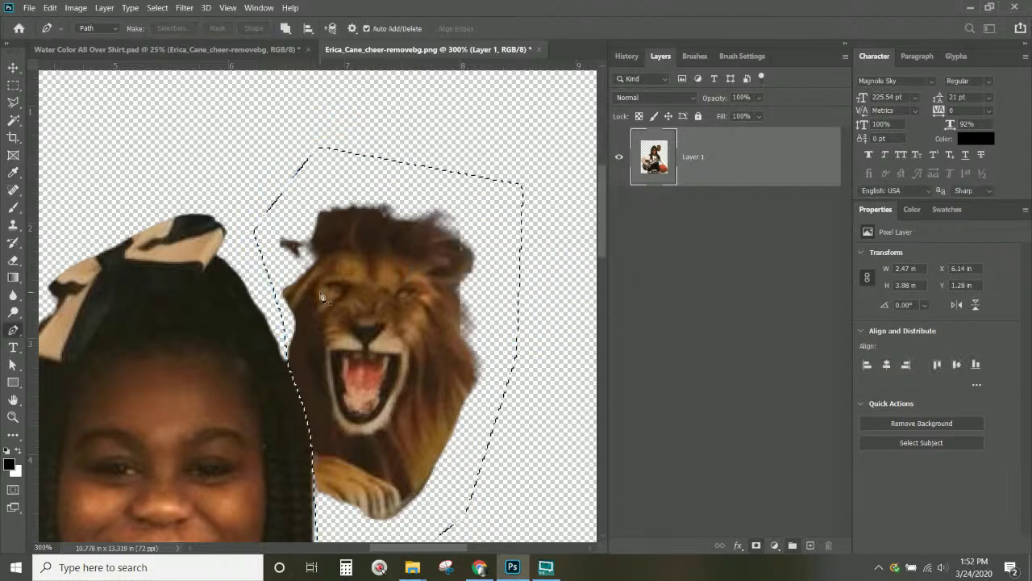
scroll(564, 182, "down", 2)
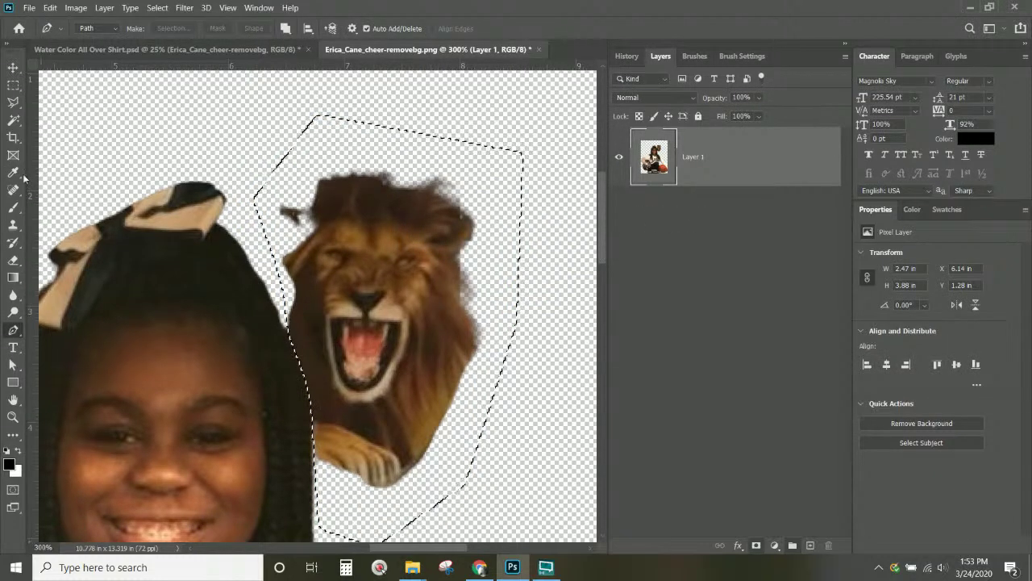
scroll(387, 222, "down", 5)
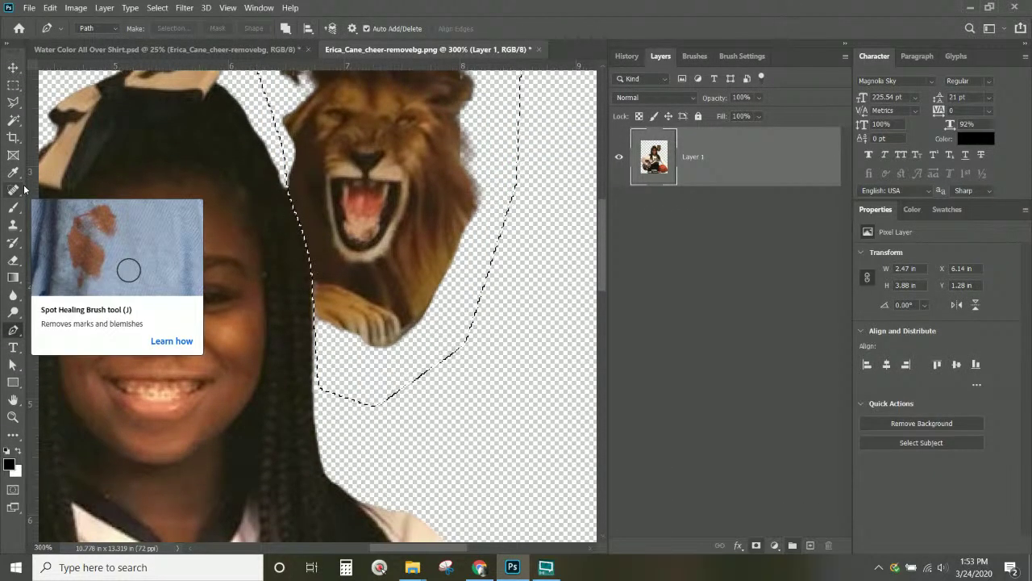
key("Delete")
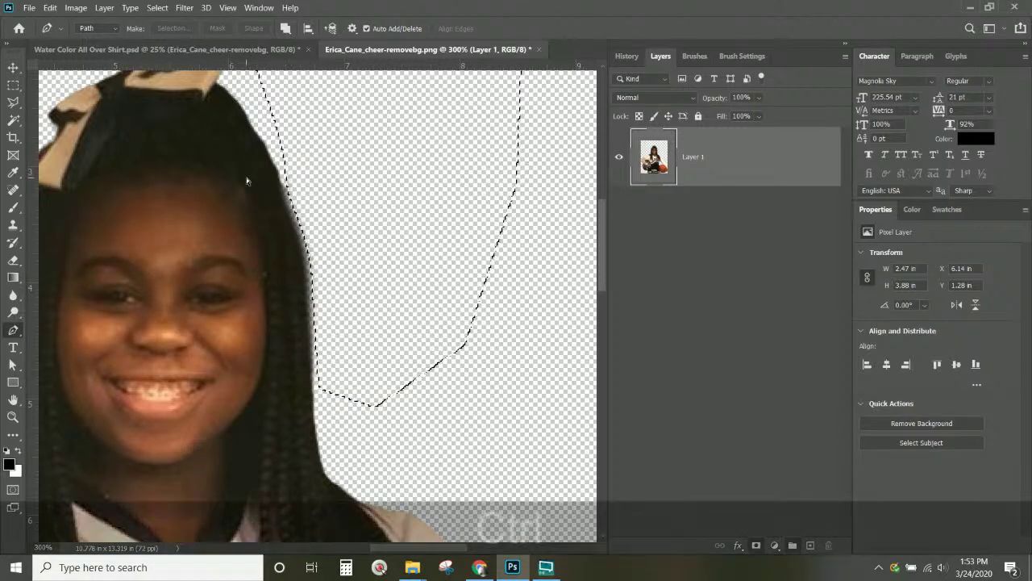
key("ctrl+z")
key("ctrl+z")
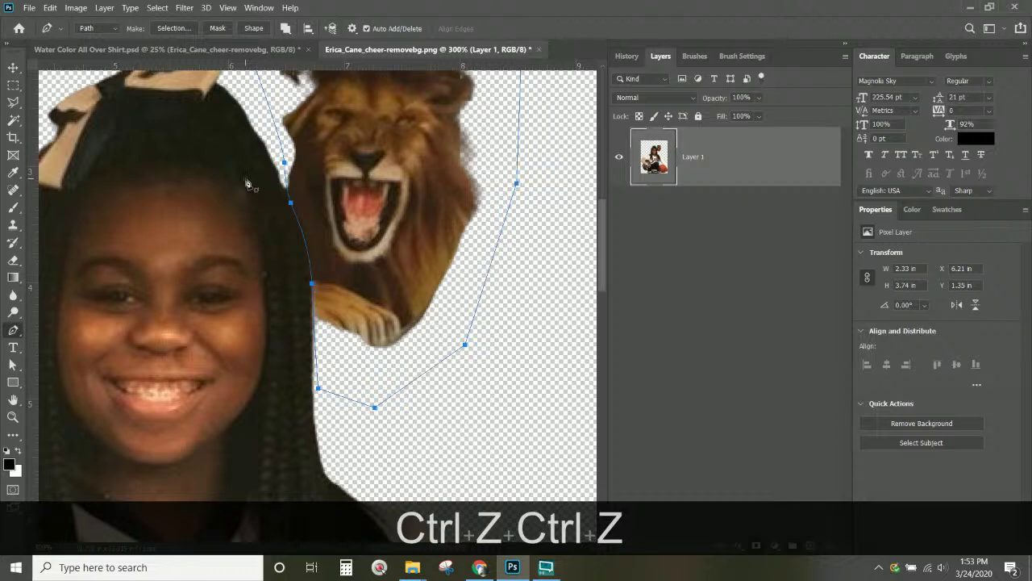
- Make a selection from the path with a feather radius of 0 pixels, delete the lion and deselect
left_click(174, 29)
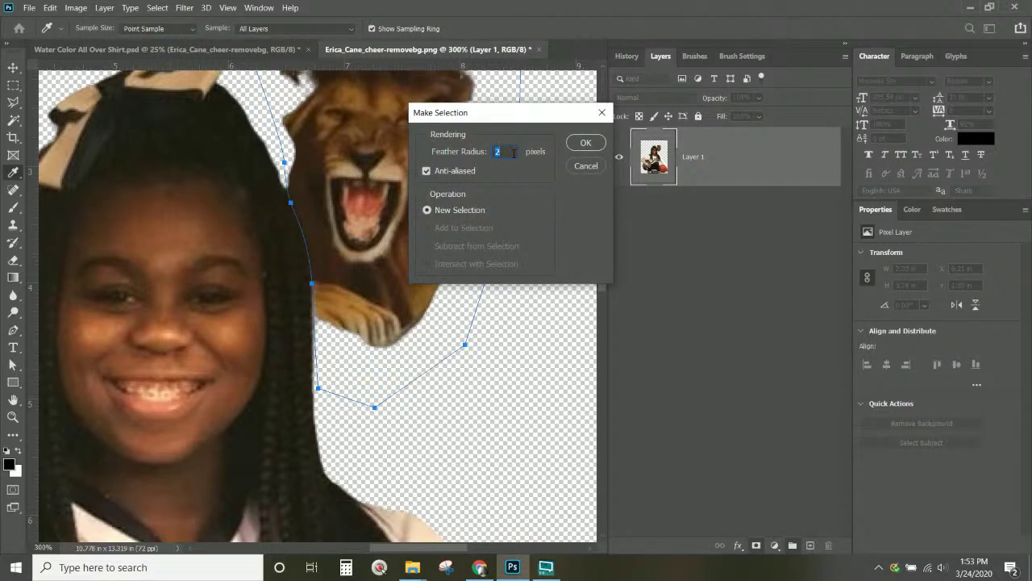
key("BackSpace")
type("0")
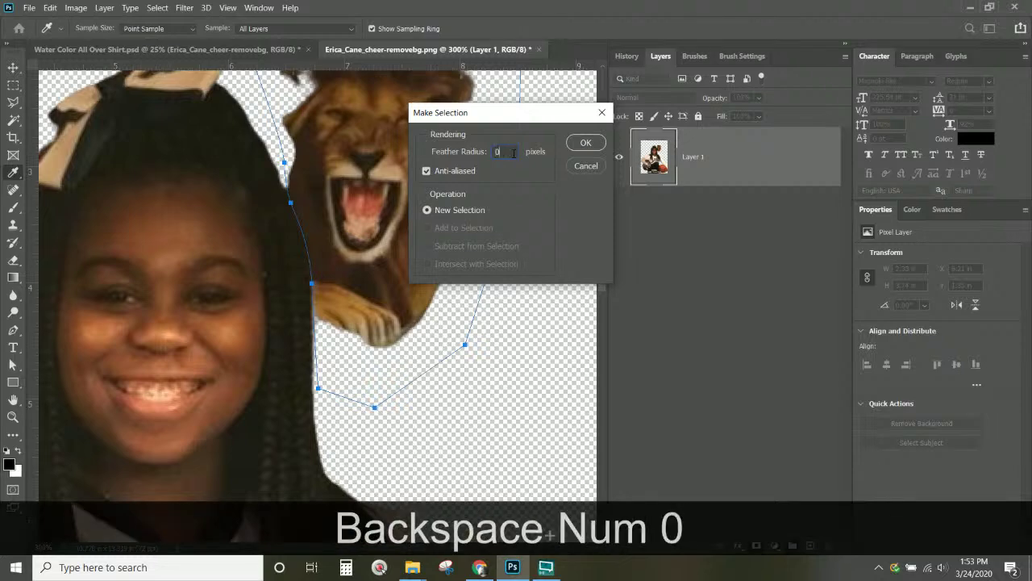
left_click(595, 144)
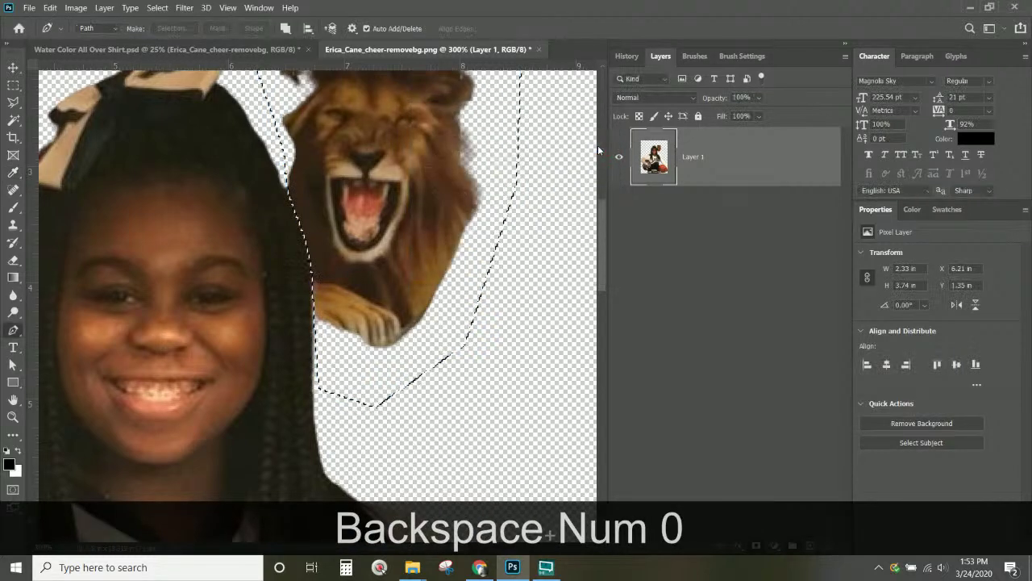
key("Delete")
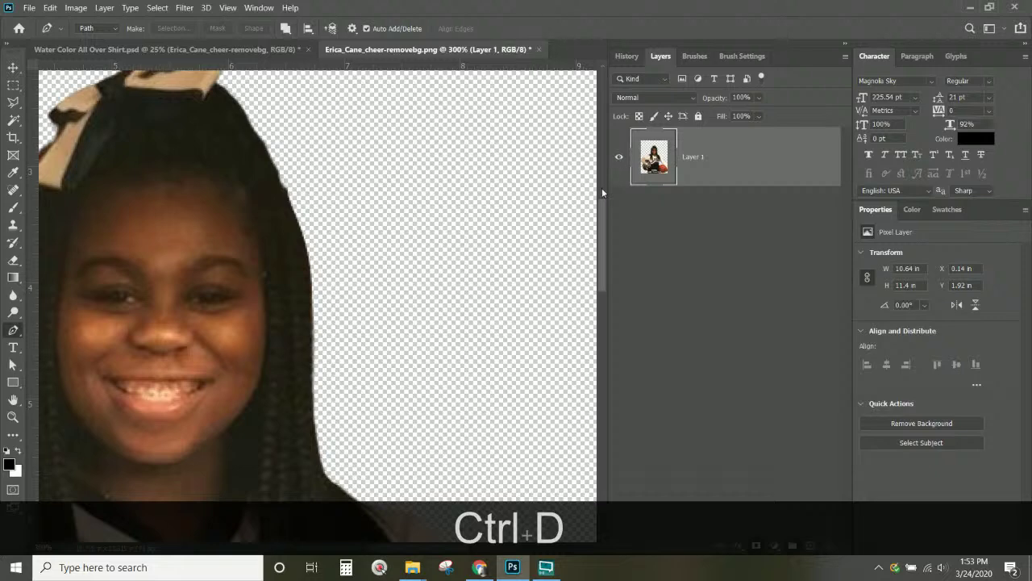
- Add a new empty layer above the photo and sample the uniform's dark color for the Brush tool
key("ctrl+KP_Subtract")
key("ctrl+KP_Subtract")
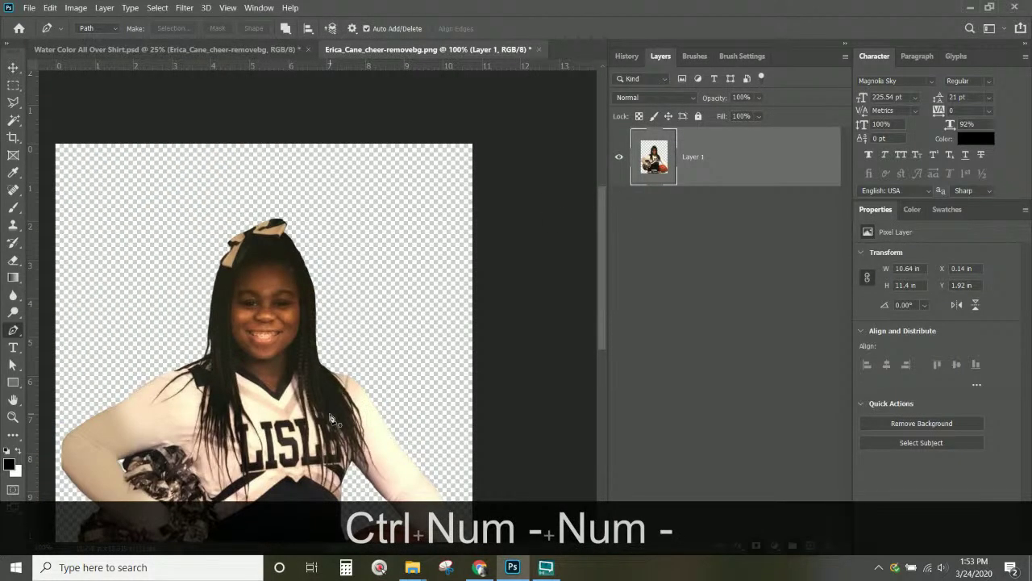
key("ctrl+KP_Add")
key("space")
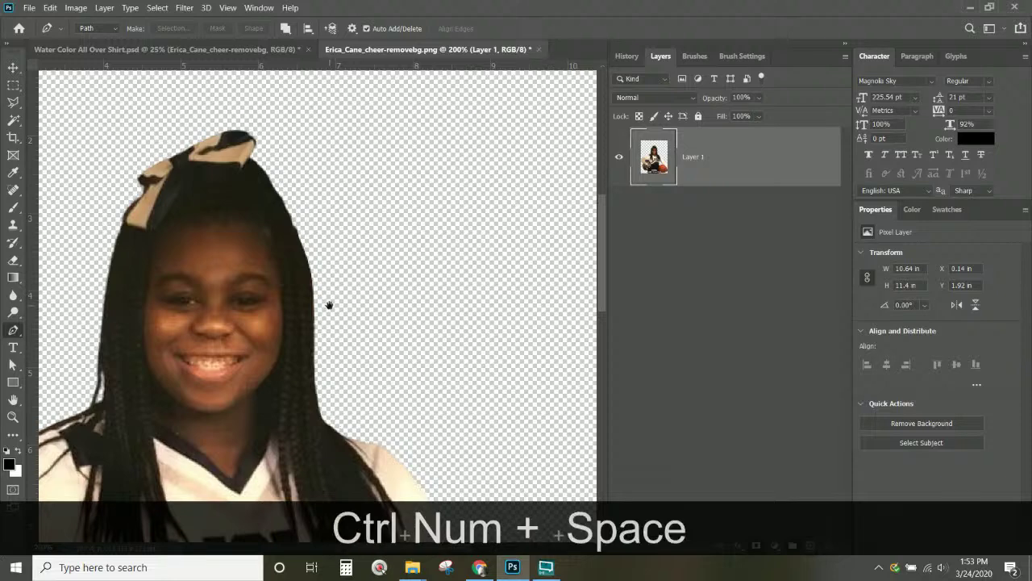
left_click_drag(329, 304, 272, 161)
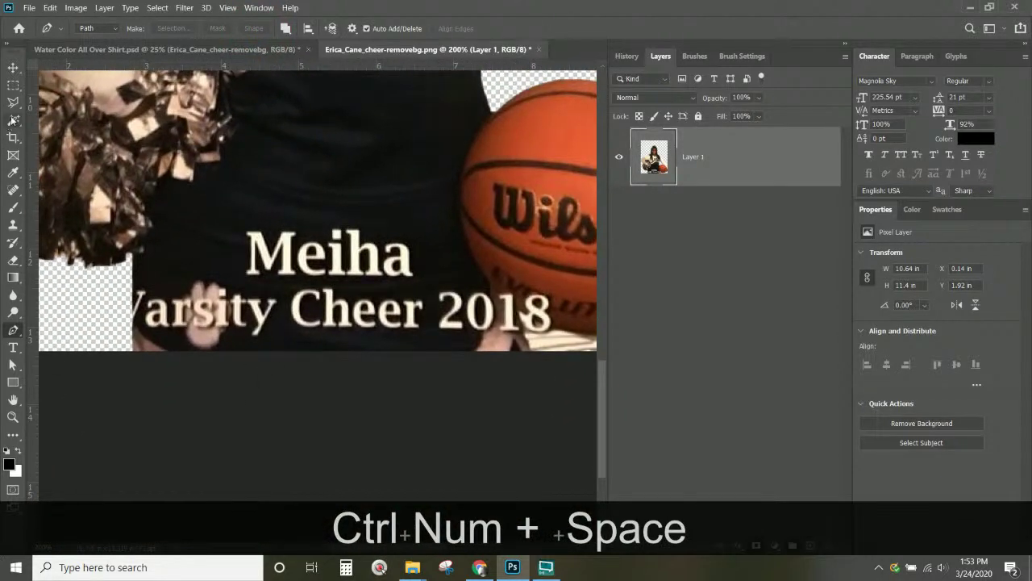
left_click(811, 546)
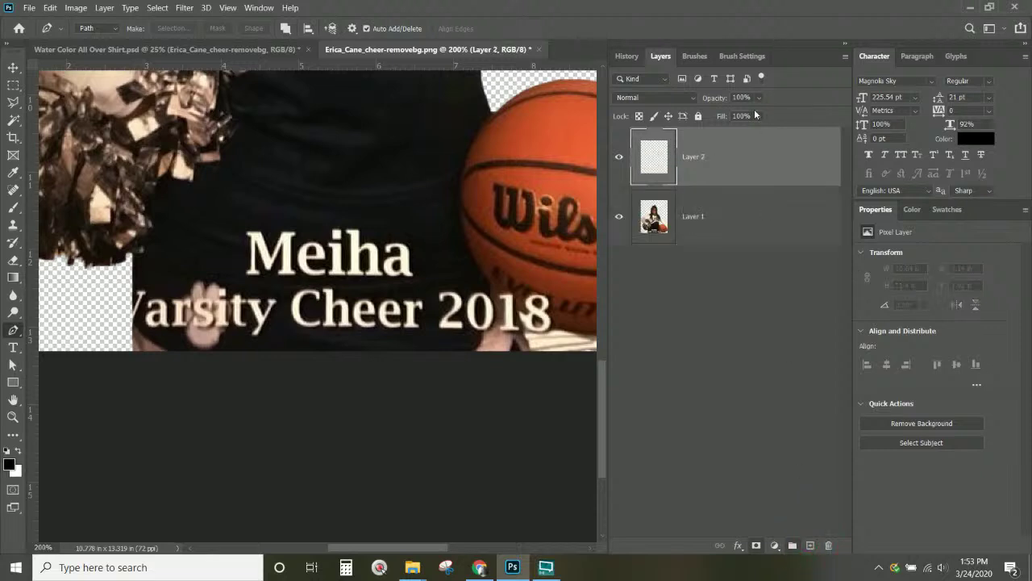
left_click(13, 206)
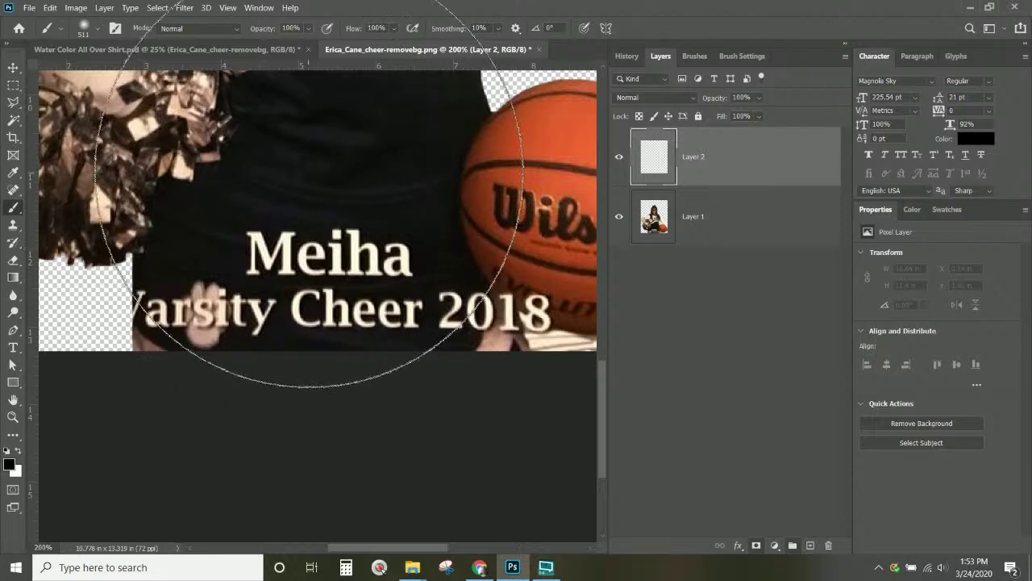
key("alt")
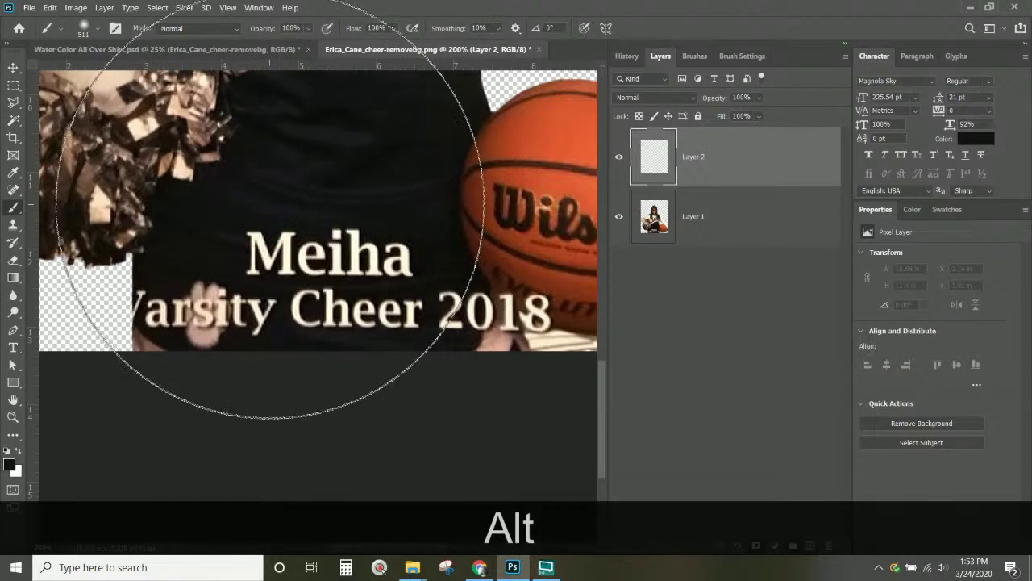
- Set the soft brush to 70 px and paint the sampled dark color over the printed lettering across the uniform skirt
right_click(287, 230)
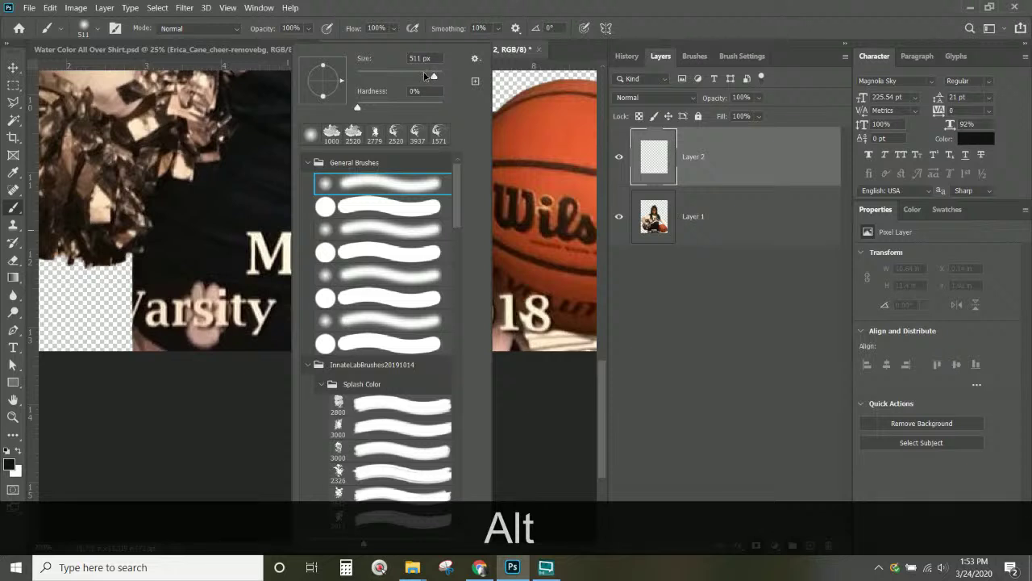
left_click_drag(425, 76, 393, 77)
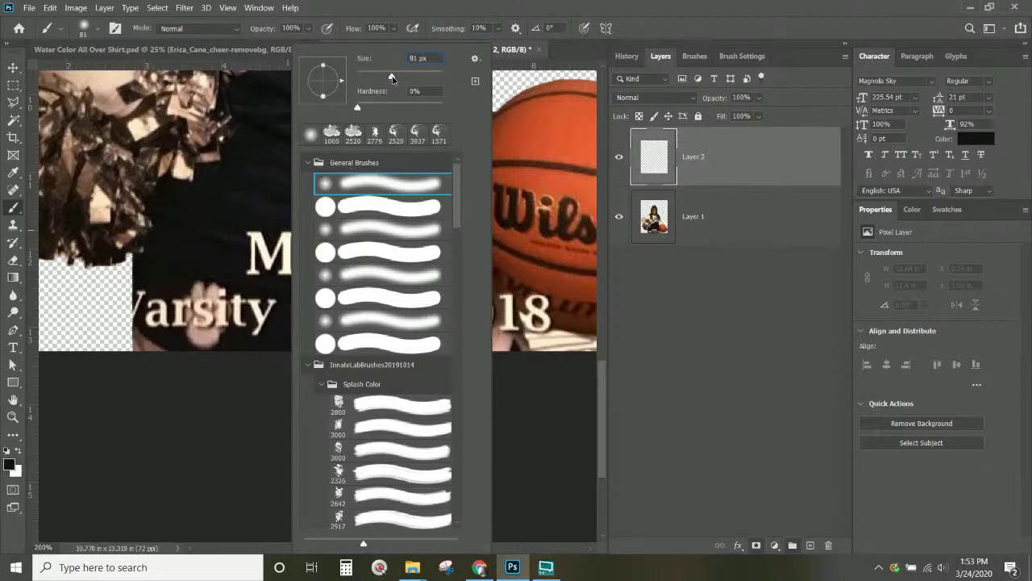
left_click(189, 266)
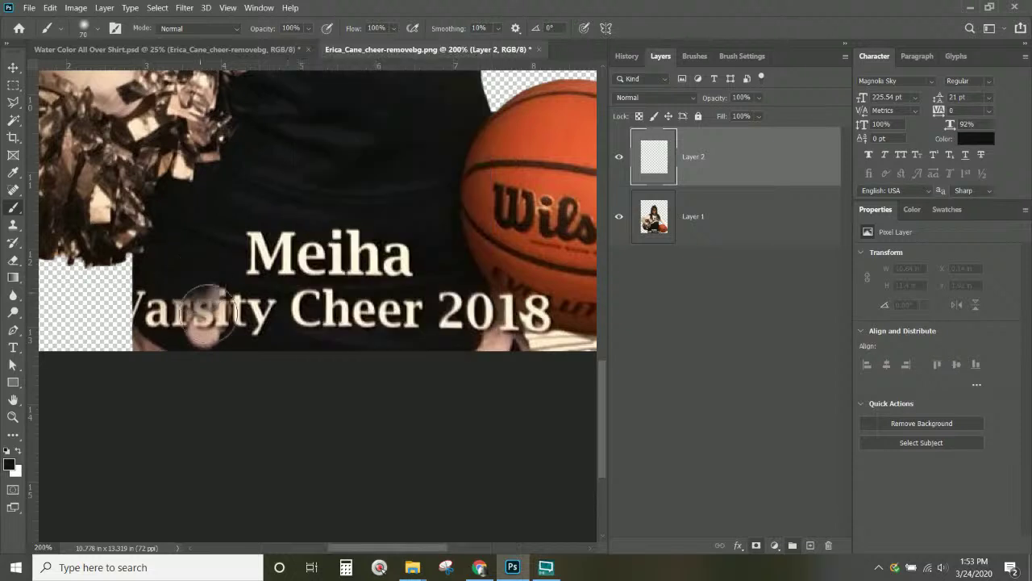
mouse_move(198, 322)
left_mouse_down()
mouse_move(235, 283)
mouse_move(243, 238)
mouse_move(267, 222)
mouse_move(292, 225)
mouse_move(318, 307)
mouse_move(367, 262)
mouse_move(393, 259)
mouse_move(413, 291)
mouse_move(407, 259)
mouse_move(283, 247)
mouse_move(347, 248)
mouse_move(358, 260)
mouse_move(253, 302)
mouse_move(195, 274)
mouse_move(183, 313)
mouse_move(155, 285)
mouse_move(166, 362)
left_mouse_up()
mouse_move(264, 346)
left_mouse_down()
mouse_move(341, 345)
mouse_move(374, 313)
mouse_move(307, 274)
mouse_move(425, 329)
mouse_move(457, 300)
mouse_move(457, 329)
mouse_move(454, 310)
mouse_move(314, 324)
left_mouse_up()
scroll(330, 299, "up", 5)
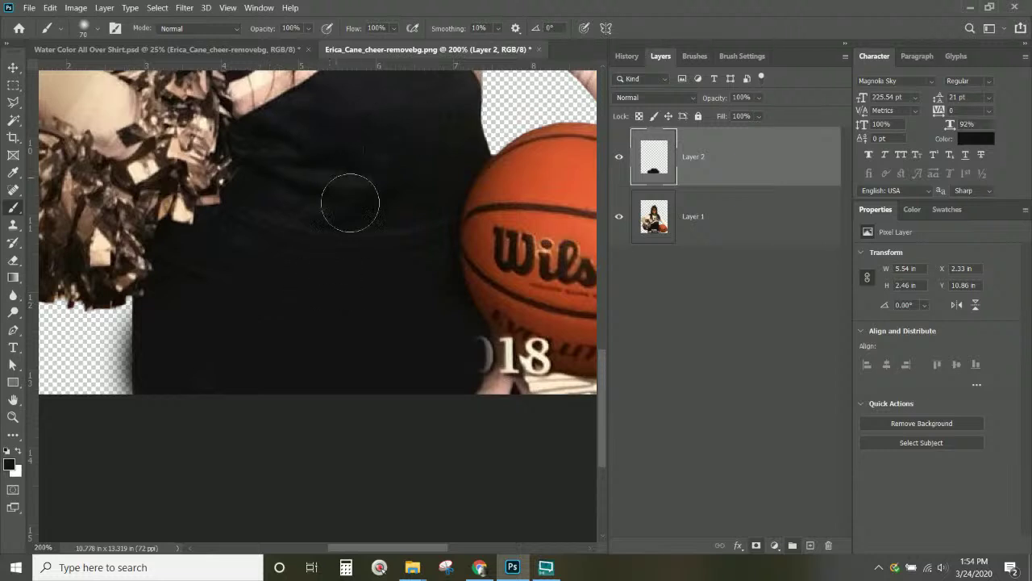
scroll(367, 204, "down", 4)
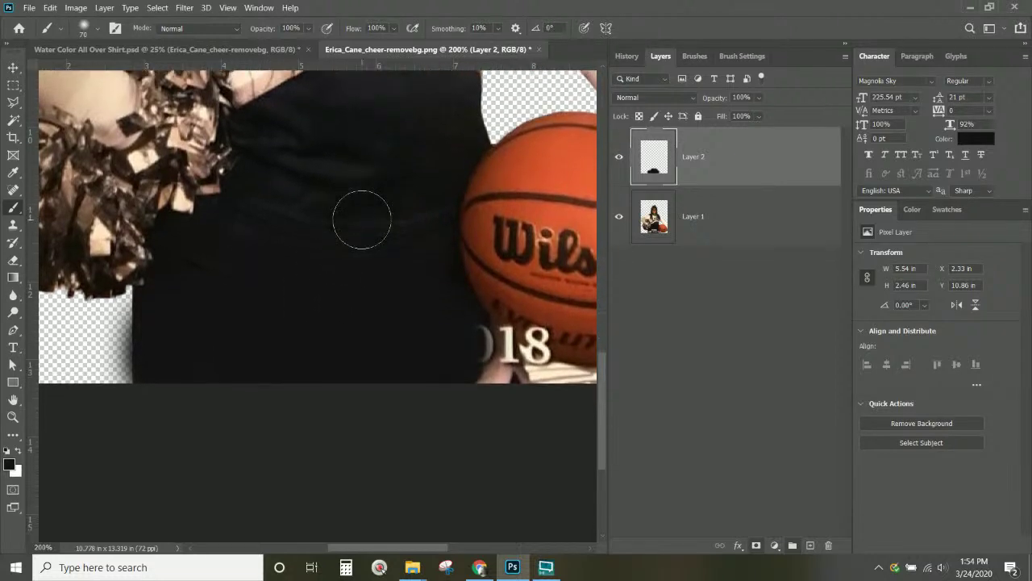
- Clip the paint layer to the photo layer so the dark paint stays within the cheerleader's outline
key("space")
left_click_drag(461, 323, 288, 283)
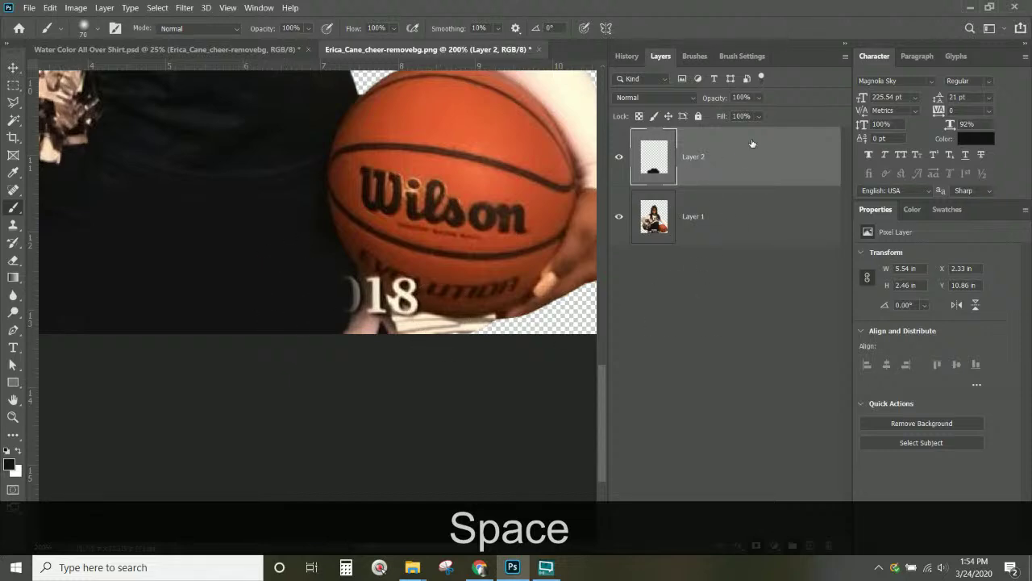
right_click(749, 162)
left_click(797, 246)
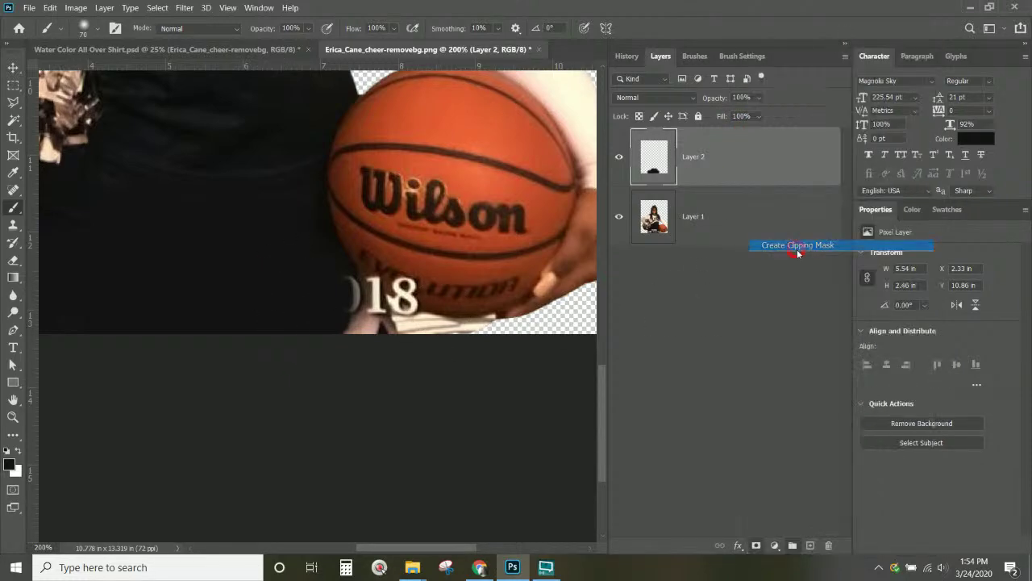
key("space")
left_click_drag(355, 297, 595, 335)
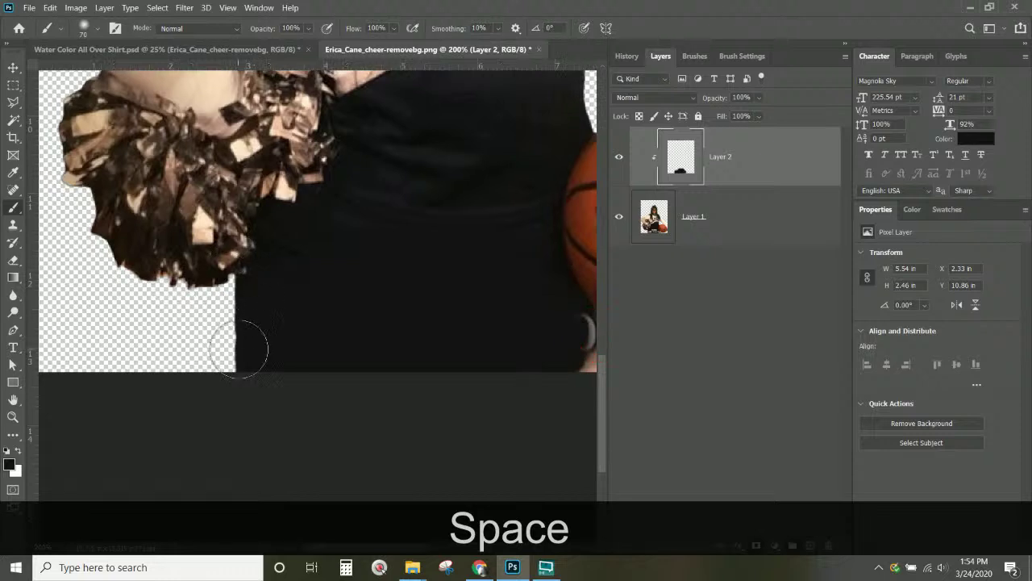
- Cover the remaining year digits with the skirt's dark color and the basketball's sampled orange, and resample the dark to clean up the edge
key("space")
mouse_move(239, 348)
left_mouse_down()
mouse_move(207, 292)
mouse_move(143, 279)
left_mouse_up()
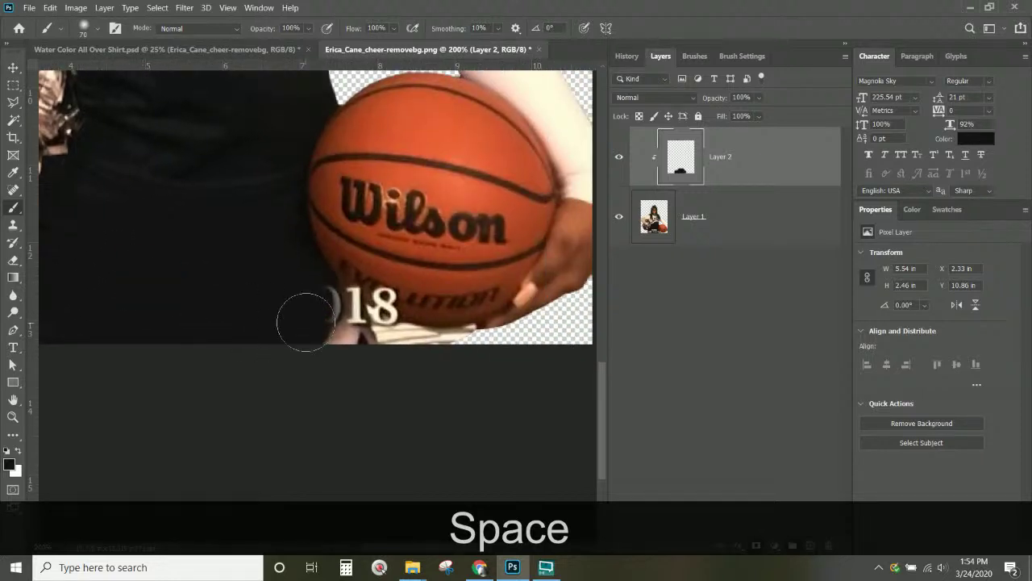
mouse_move(305, 321)
left_mouse_down()
mouse_move(345, 360)
mouse_move(328, 330)
mouse_move(331, 320)
mouse_move(351, 344)
mouse_move(336, 317)
mouse_move(346, 341)
mouse_move(325, 317)
mouse_move(354, 374)
mouse_move(346, 331)
mouse_move(382, 380)
left_mouse_up()
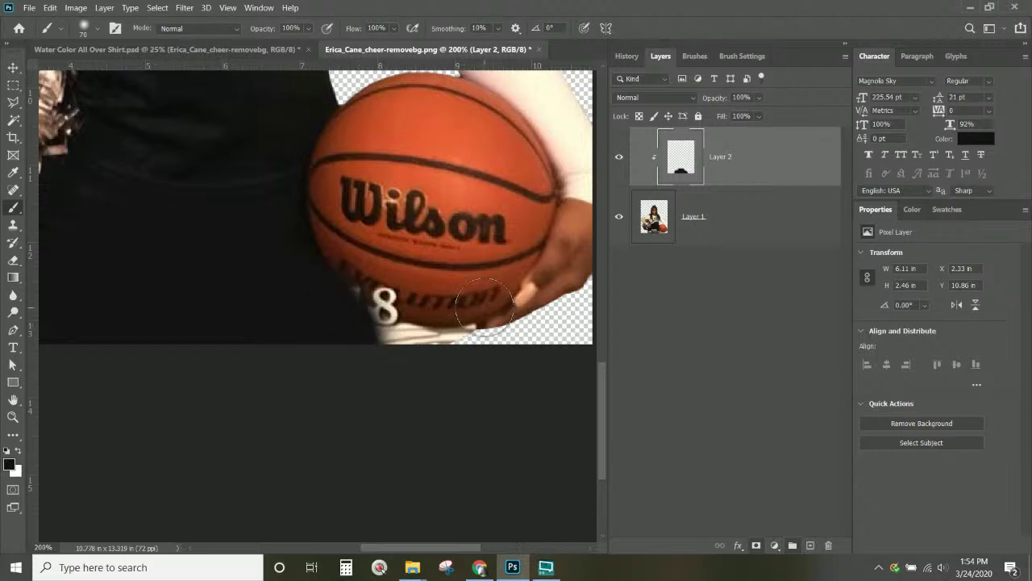
left_click(444, 285, "alt")
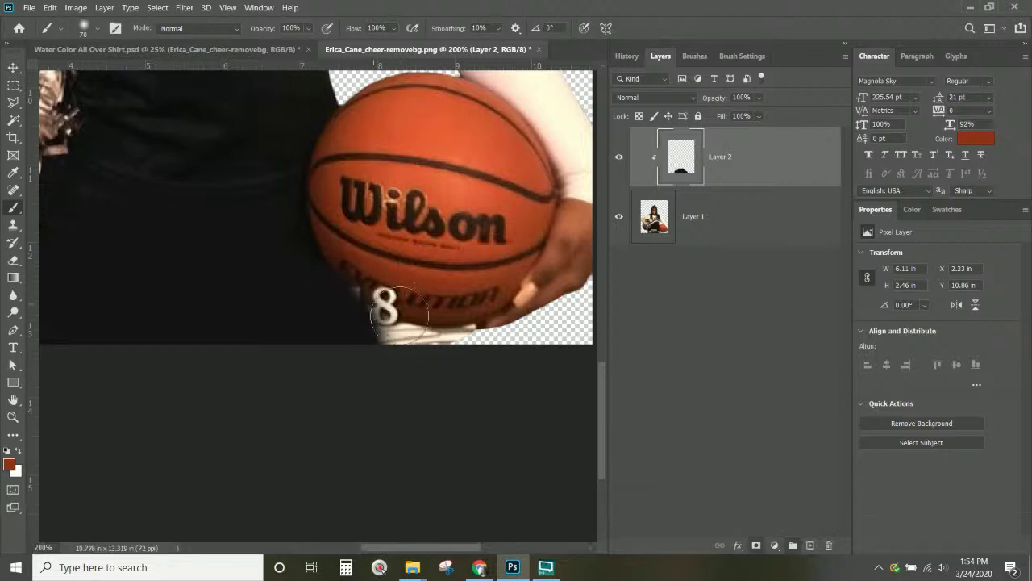
mouse_move(369, 281)
left_mouse_down()
mouse_move(400, 309)
mouse_move(383, 293)
mouse_move(388, 326)
mouse_move(359, 330)
mouse_move(307, 254)
mouse_move(347, 293)
mouse_move(353, 302)
mouse_move(337, 289)
mouse_move(347, 326)
mouse_move(259, 264)
mouse_move(354, 351)
mouse_move(314, 306)
mouse_move(364, 371)
mouse_move(333, 334)
mouse_move(380, 362)
left_mouse_up()
left_click(254, 266, "alt")
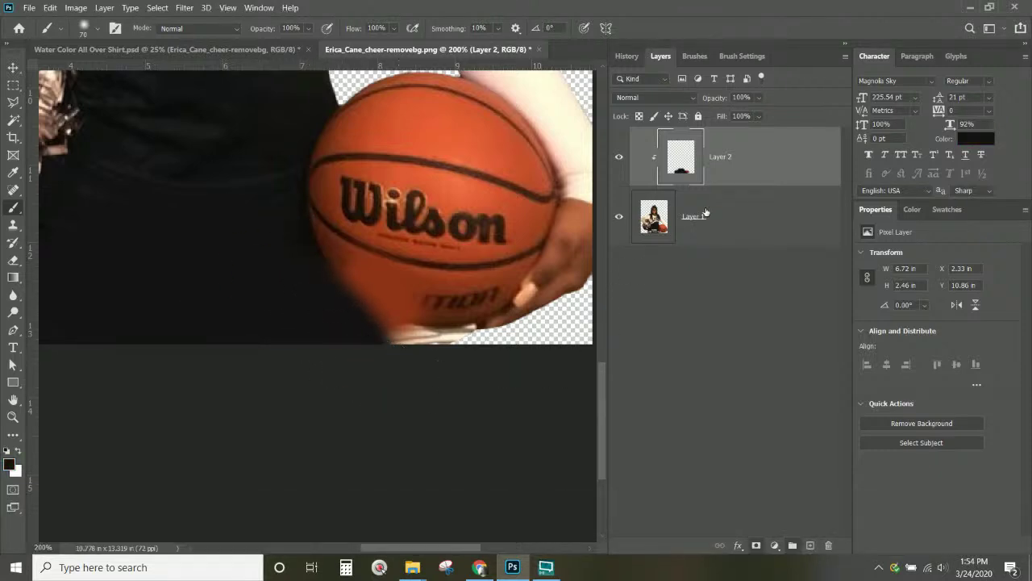
left_click(721, 175)
scroll(428, 313, "up", 2)
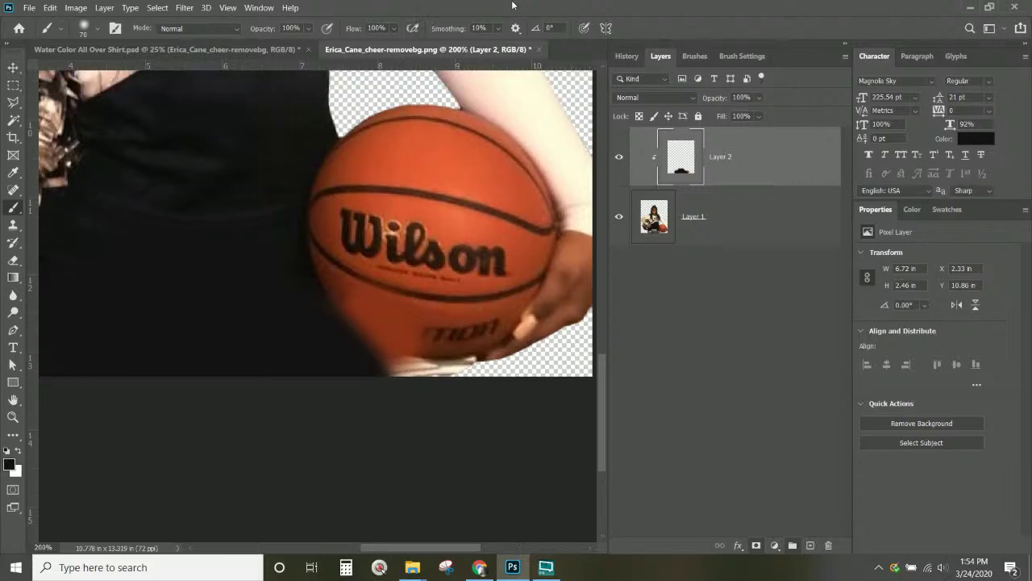
left_click(539, 50)
left_click(490, 221)
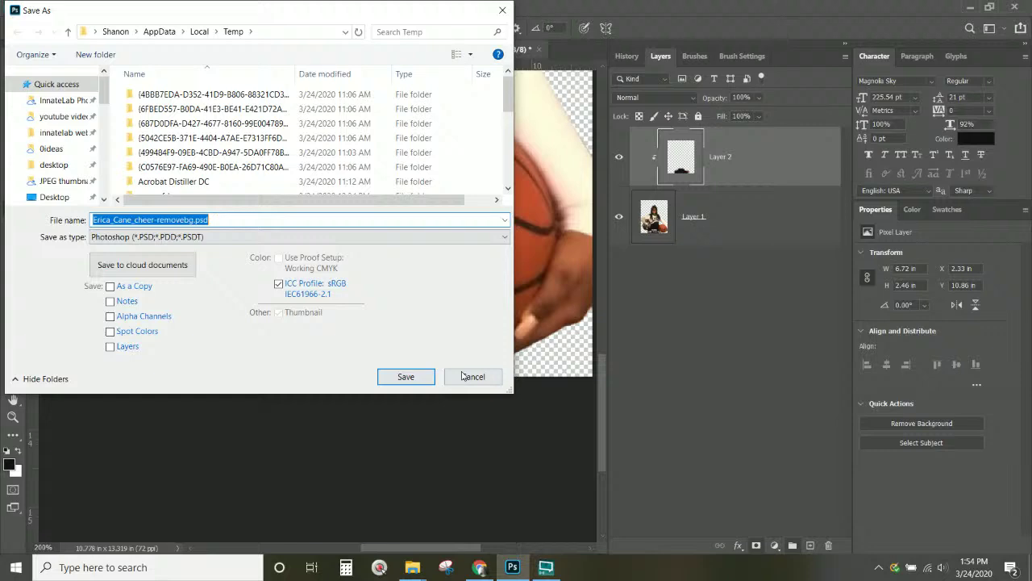
left_click(468, 376)
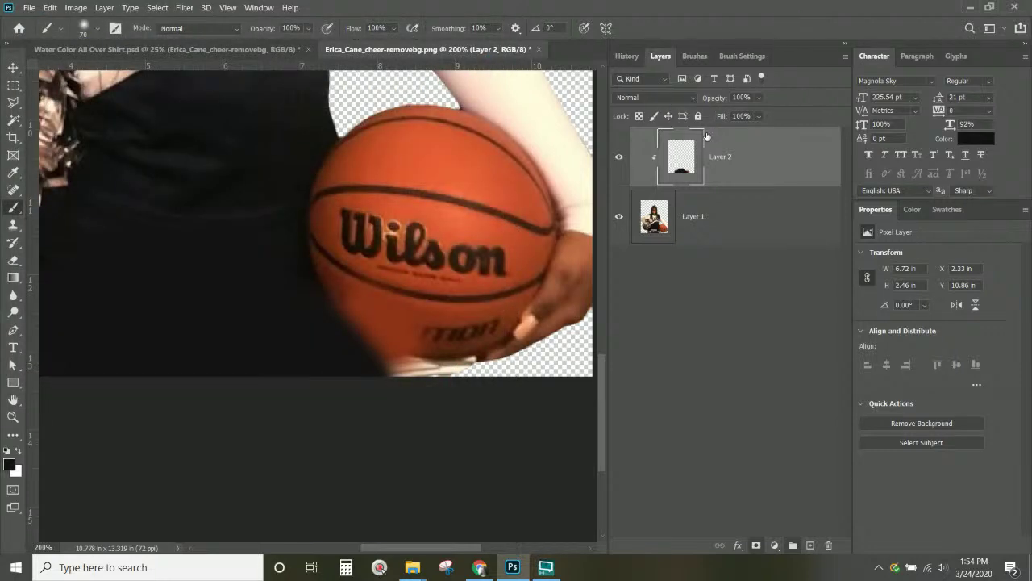
scroll(477, 392, "up", 3)
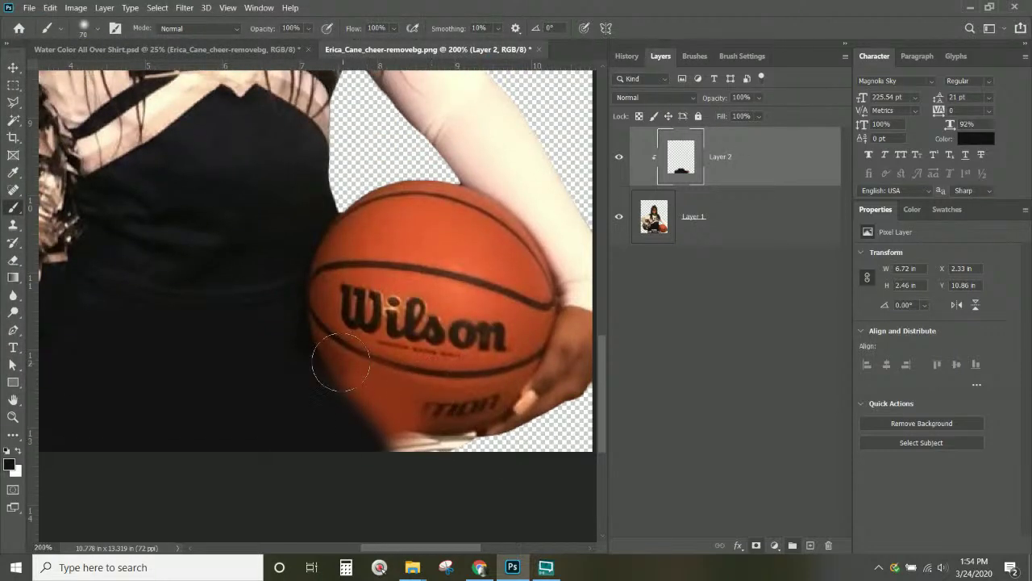
scroll(274, 137, "up", 4)
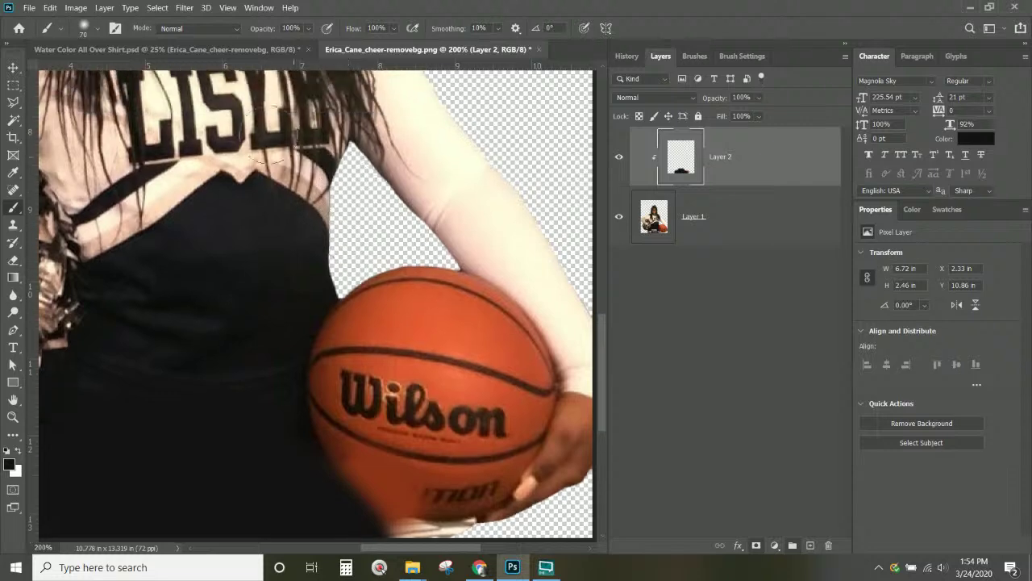
left_click(169, 49)
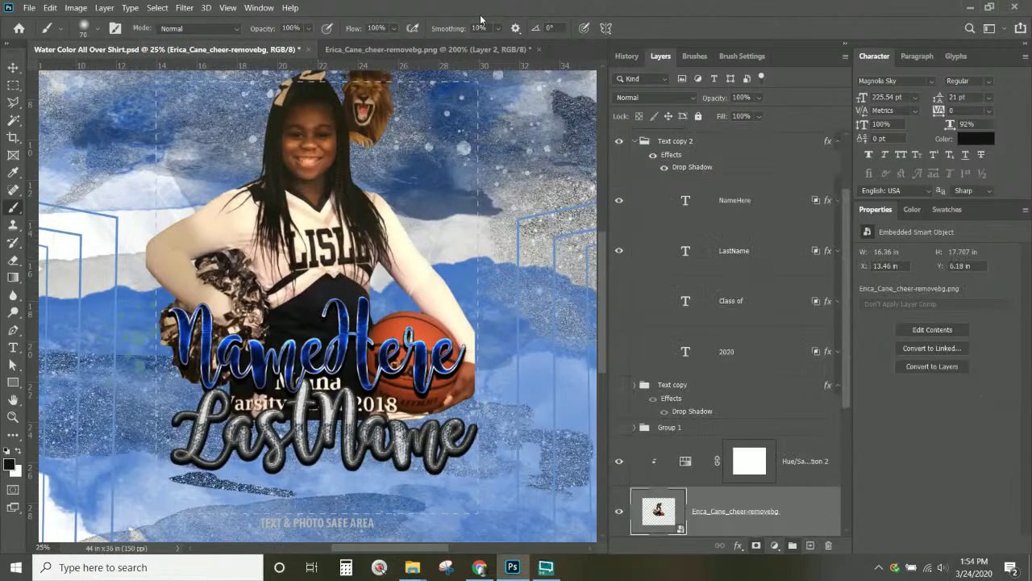
left_click(461, 53)
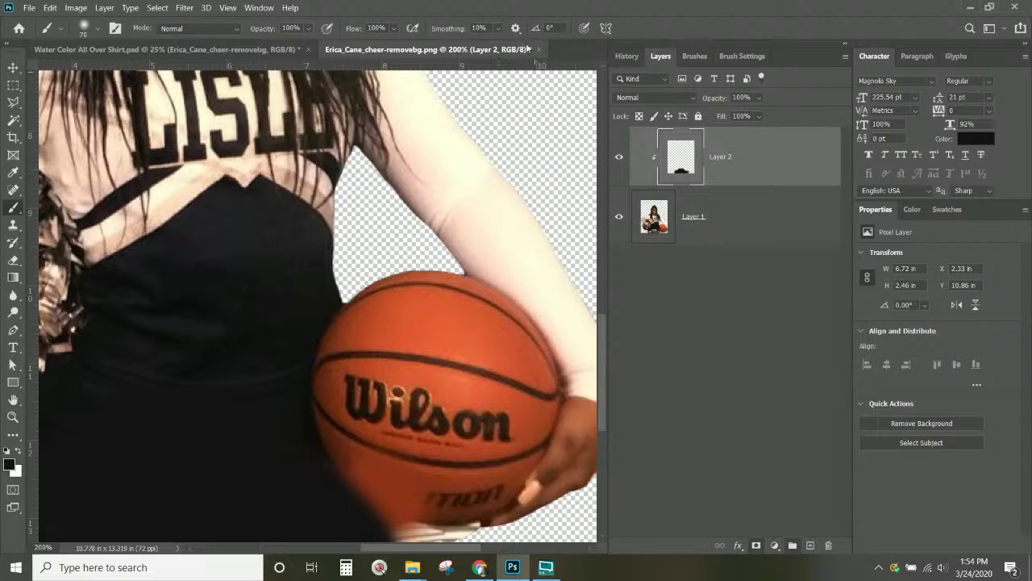
- Merge the paint layer down into the photo layer, and close the photo document with its changes saved
right_click(804, 173)
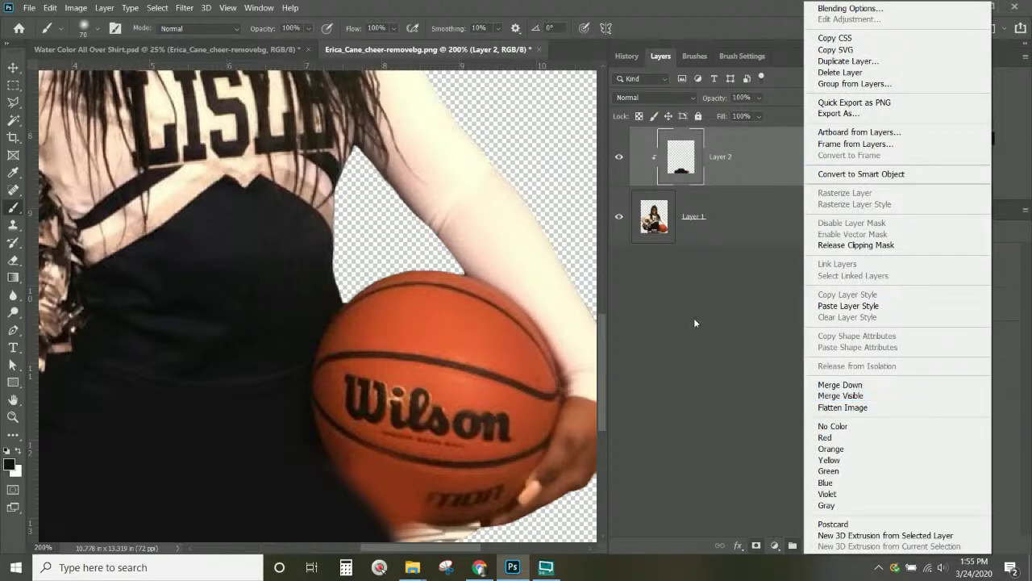
left_click(841, 391)
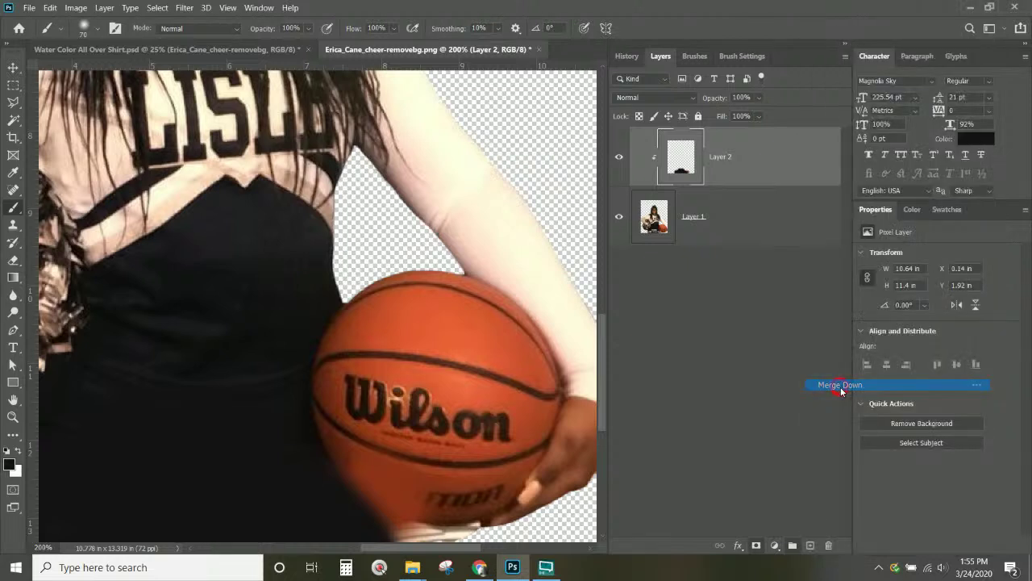
left_click(539, 51)
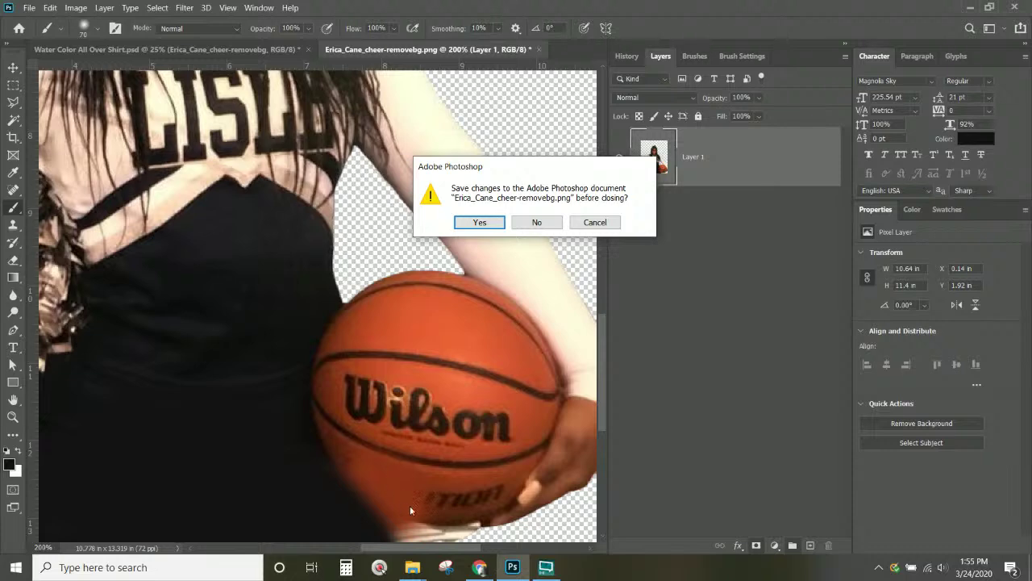
left_click(486, 229)
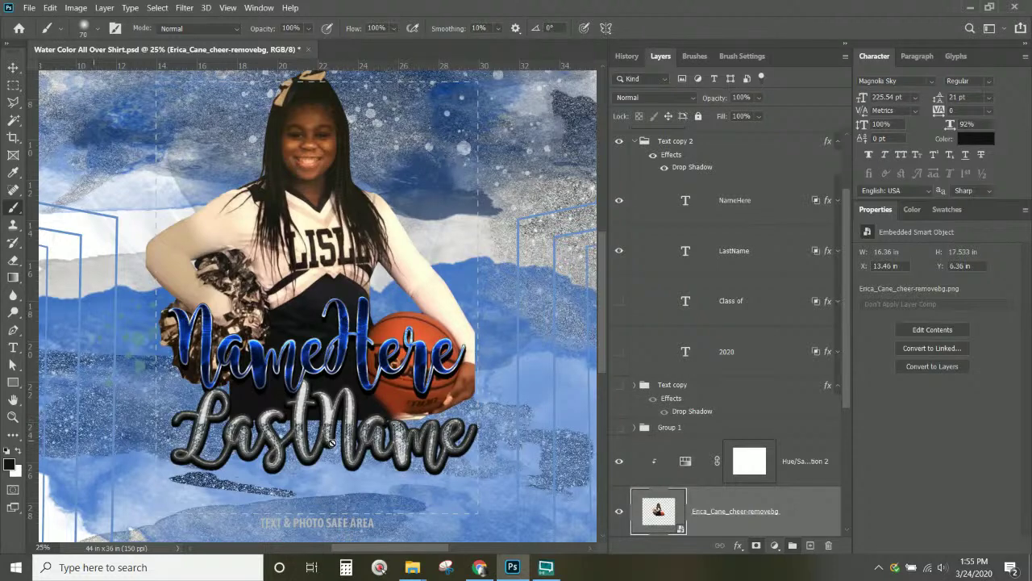
- Add a white layer mask to the cheerleader photo in the shirt template
scroll(717, 287, "down", 3)
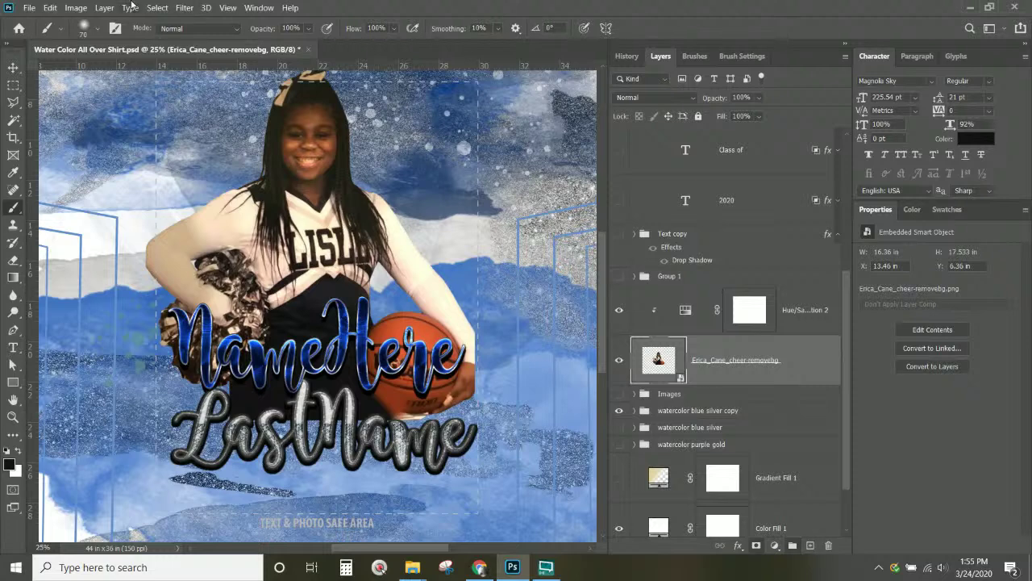
left_click(104, 8)
mouse_move(165, 165)
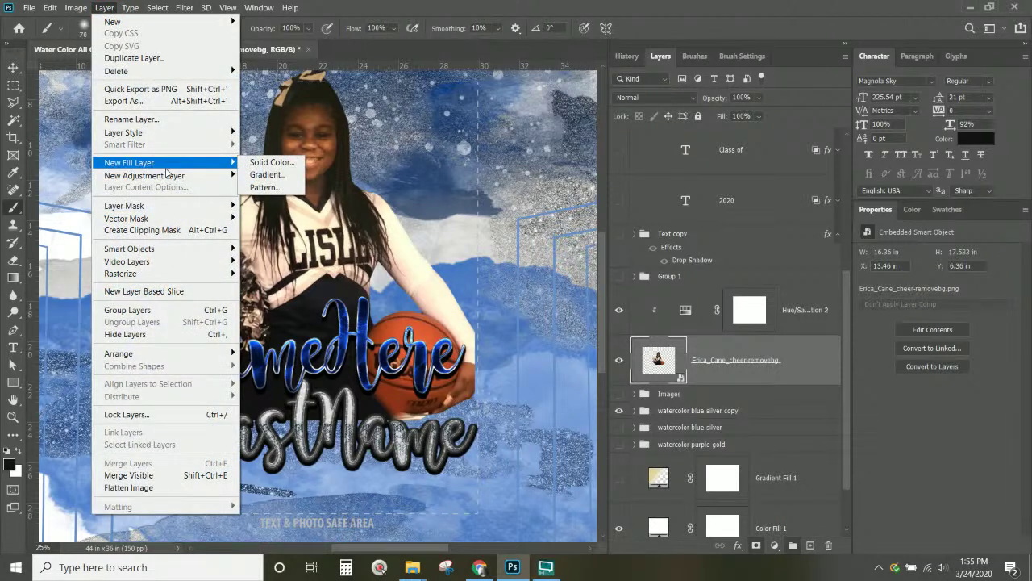
mouse_move(166, 206)
left_click(272, 205)
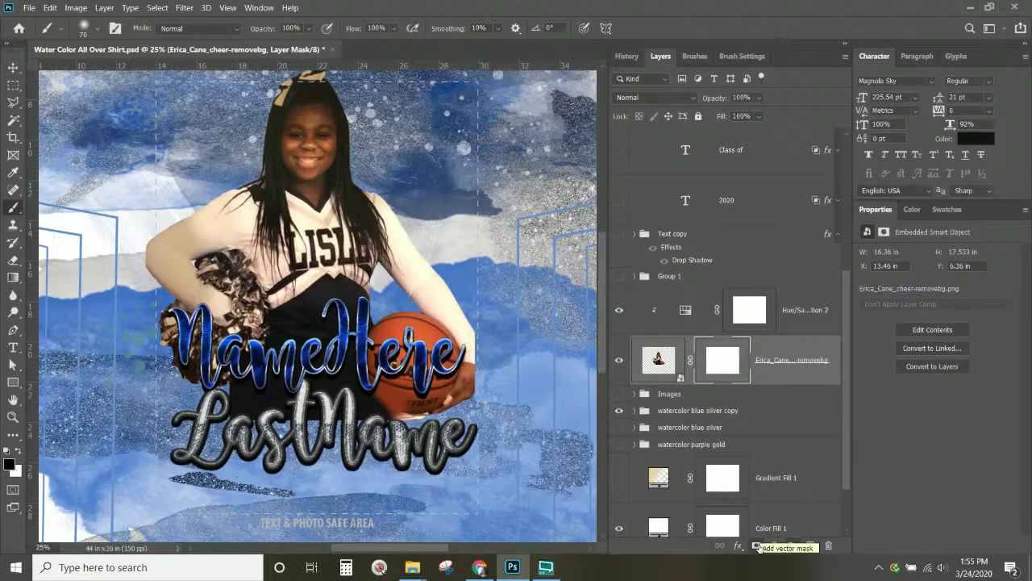
key("Caps_Lock")
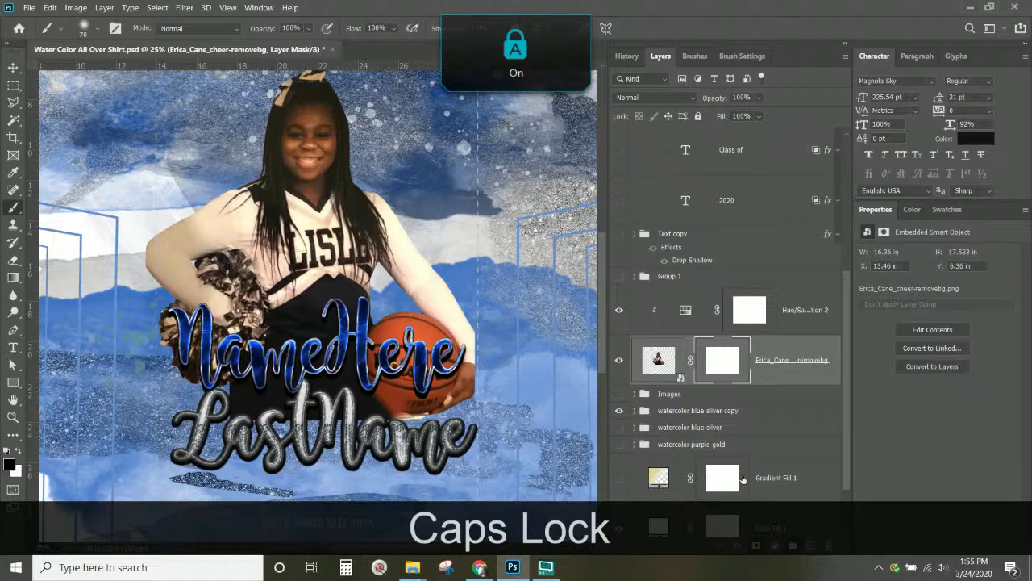
key("Caps_Lock")
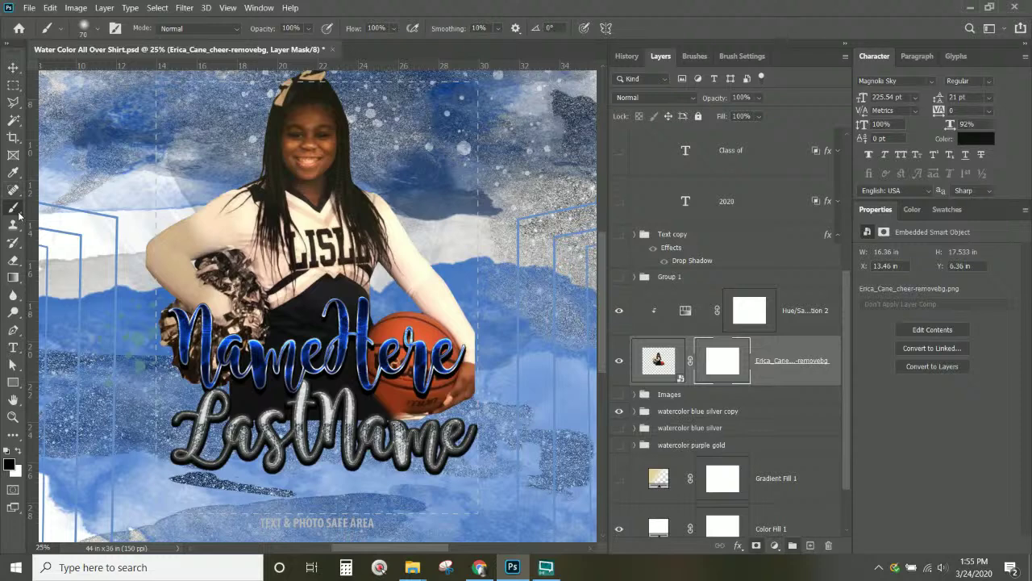
- Set the soft brush to 511 px and paint black on the mask to fade the photo's lower edge behind the name text
right_click(260, 409)
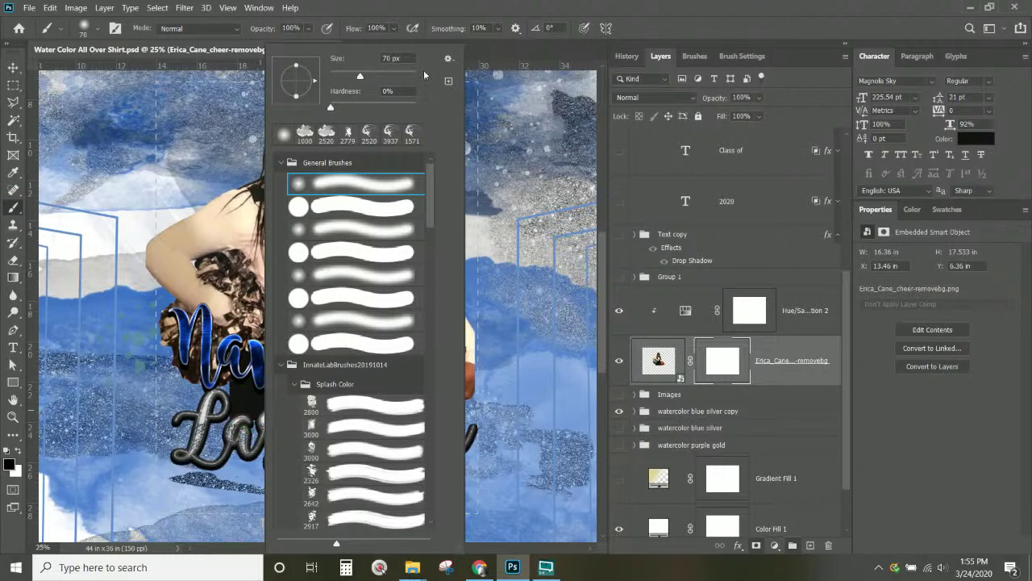
left_click_drag(396, 77, 398, 77)
left_click_drag(396, 76, 401, 76)
left_click(393, 5)
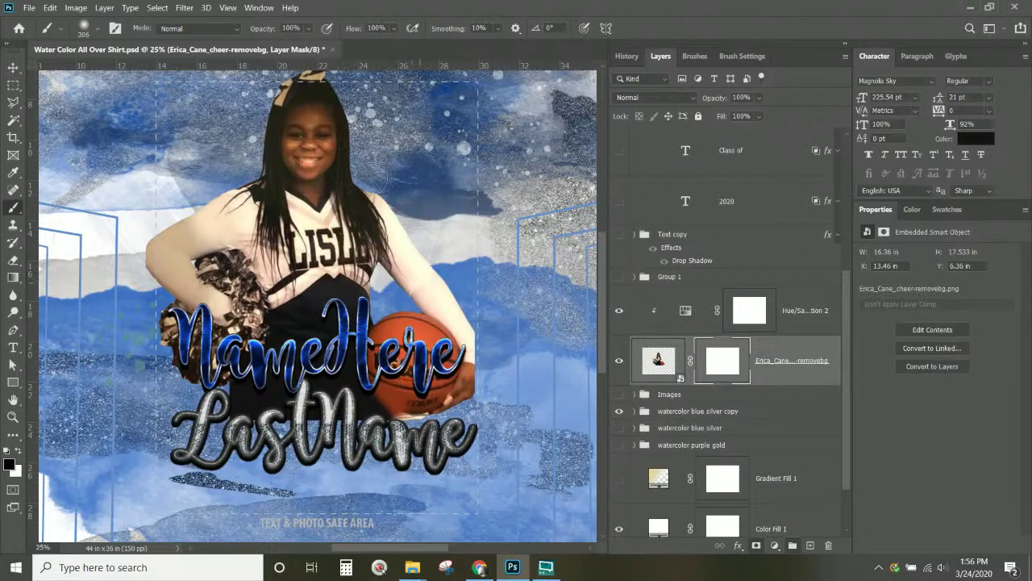
right_click(394, 115)
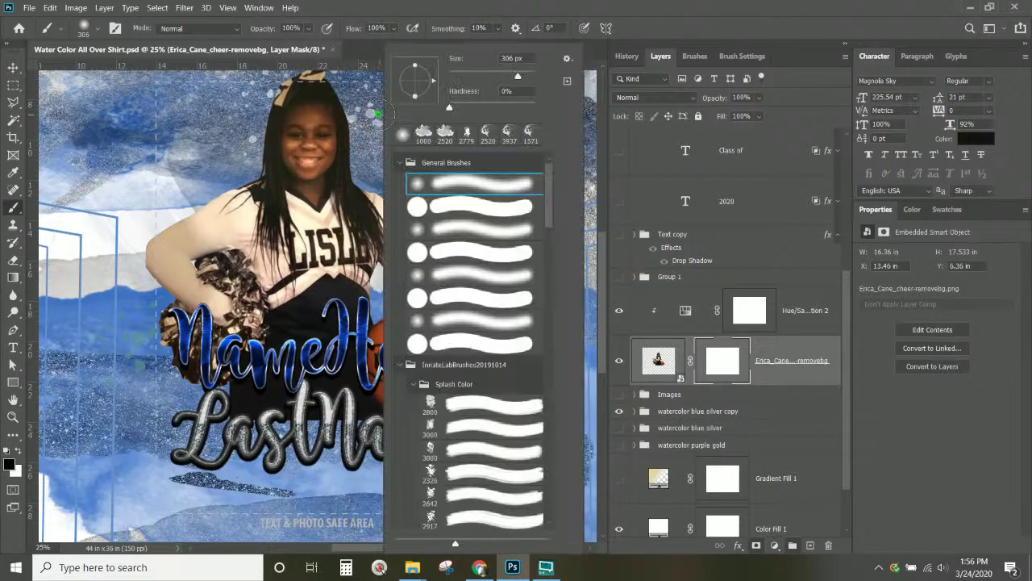
left_click(525, 78)
key("Return")
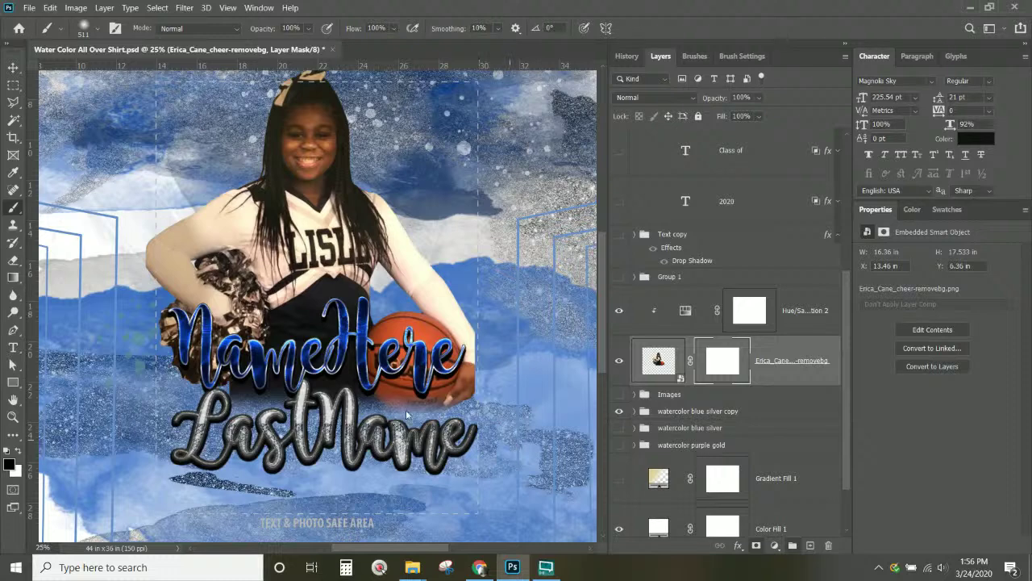
- Move the masked photo lower on the shirt to about X 13.82 in, Y 7.96 in
left_click(12, 67)
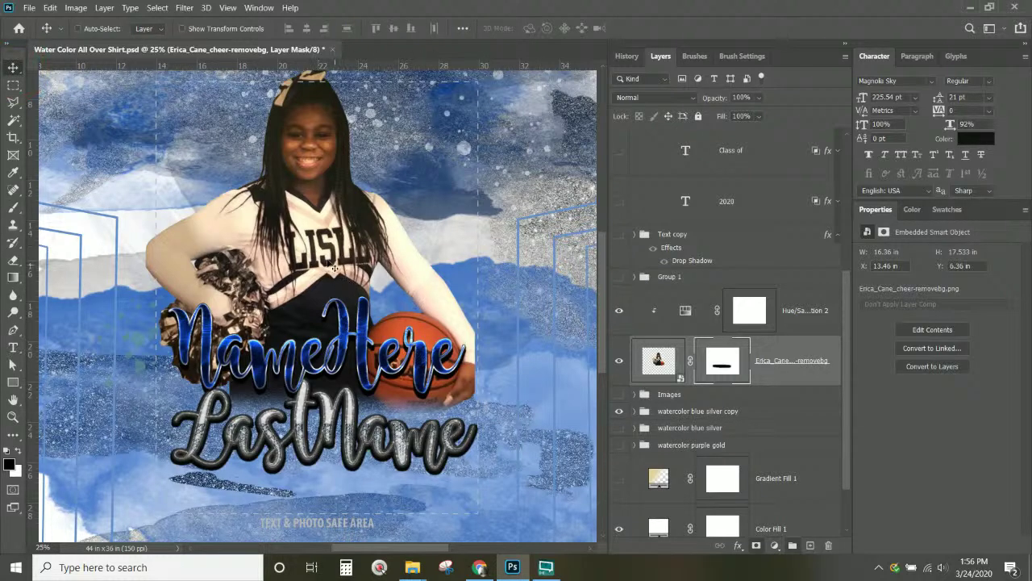
left_click_drag(329, 265, 335, 293)
key("ctrl+KP_Subtract")
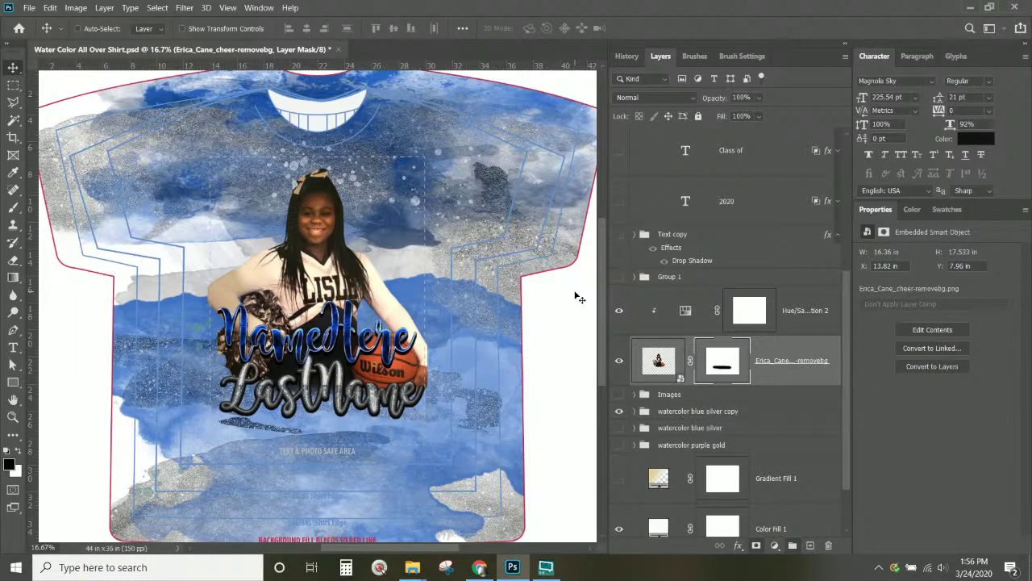
- Switch to Chrome and search the web for "lion"
left_click(479, 567)
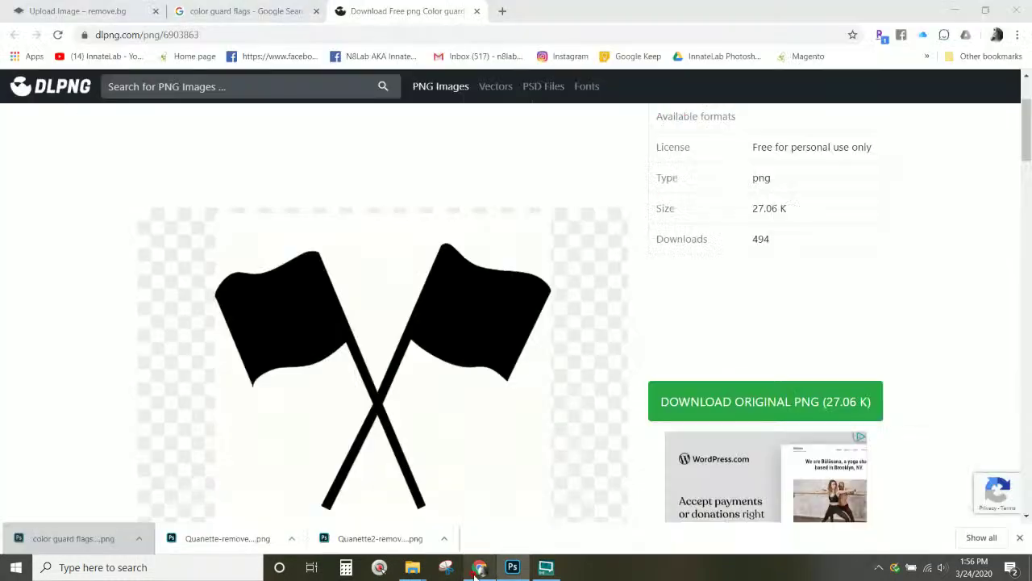
left_click(441, 35)
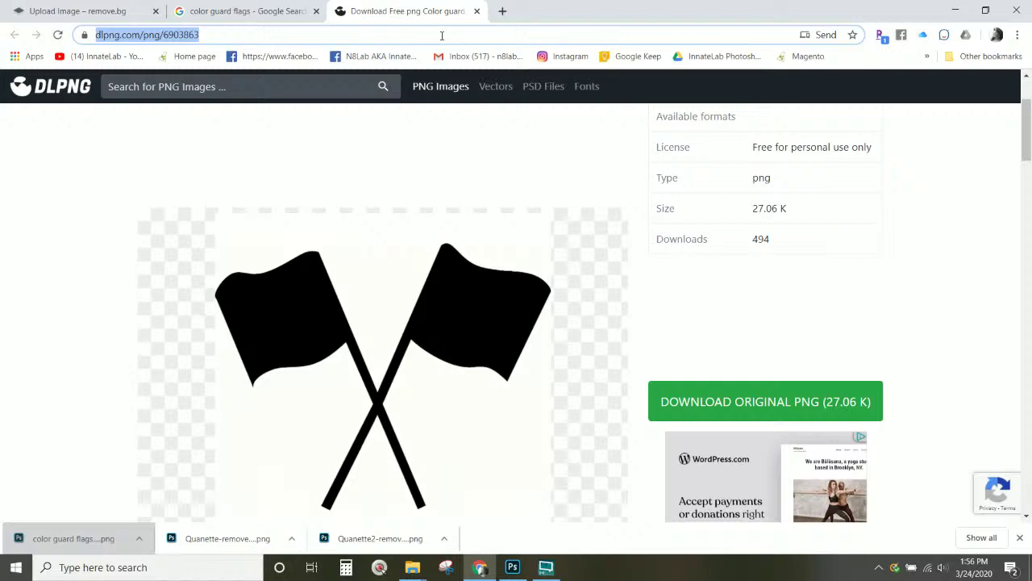
type("lion")
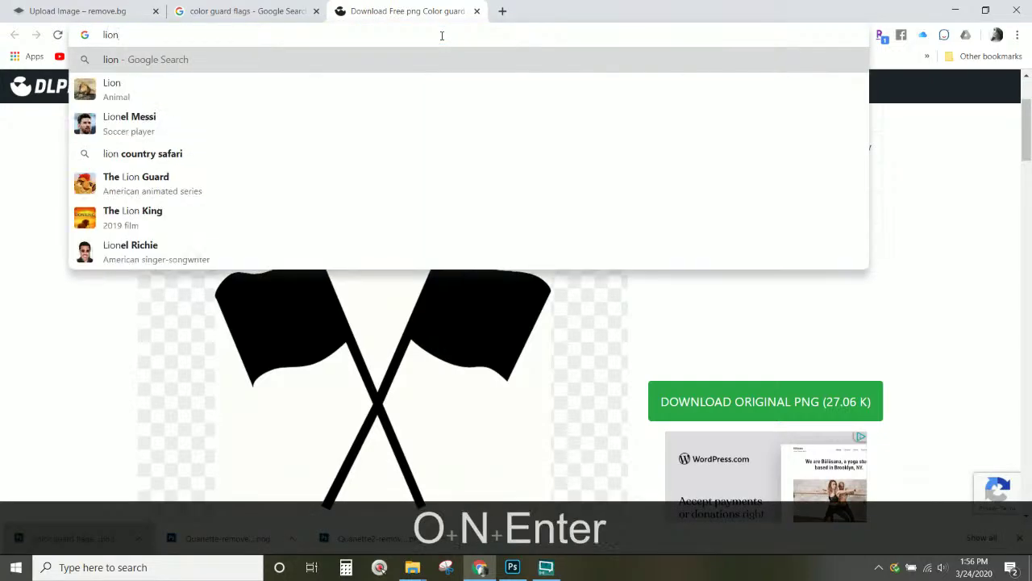
- Search Google Images for "lion" and look through the photo results
key("Return")
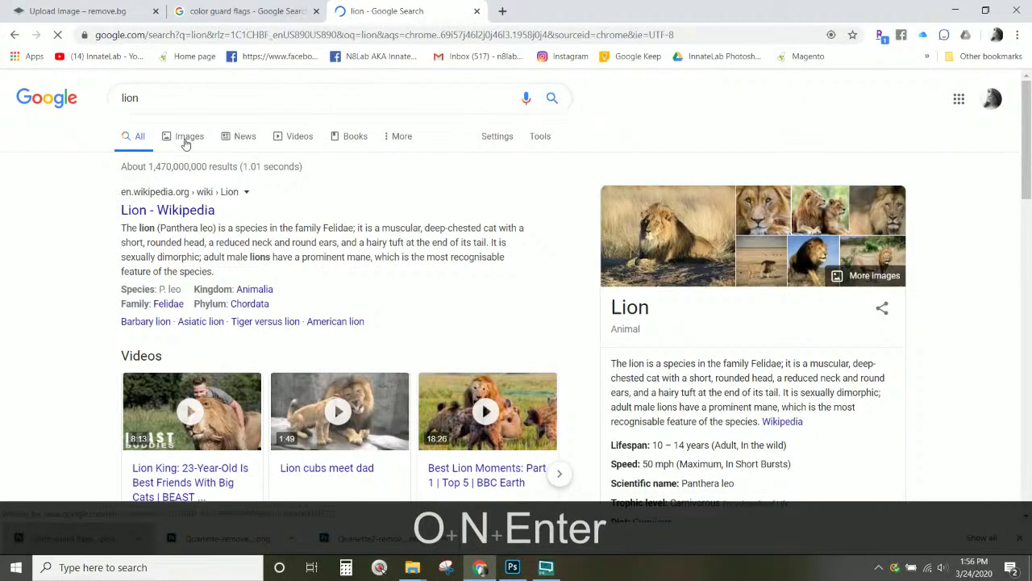
left_click(187, 139)
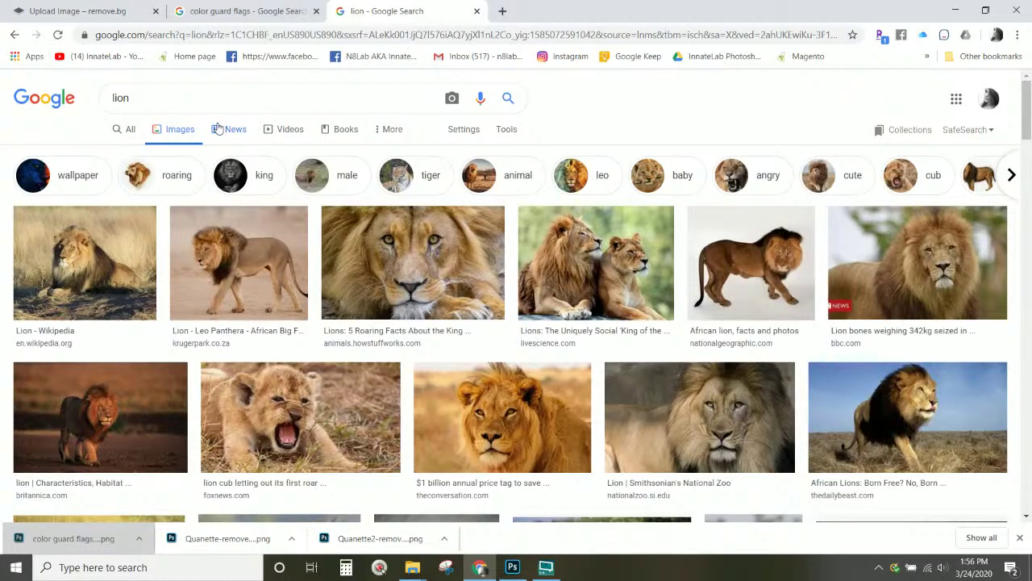
scroll(276, 235, "down", 3)
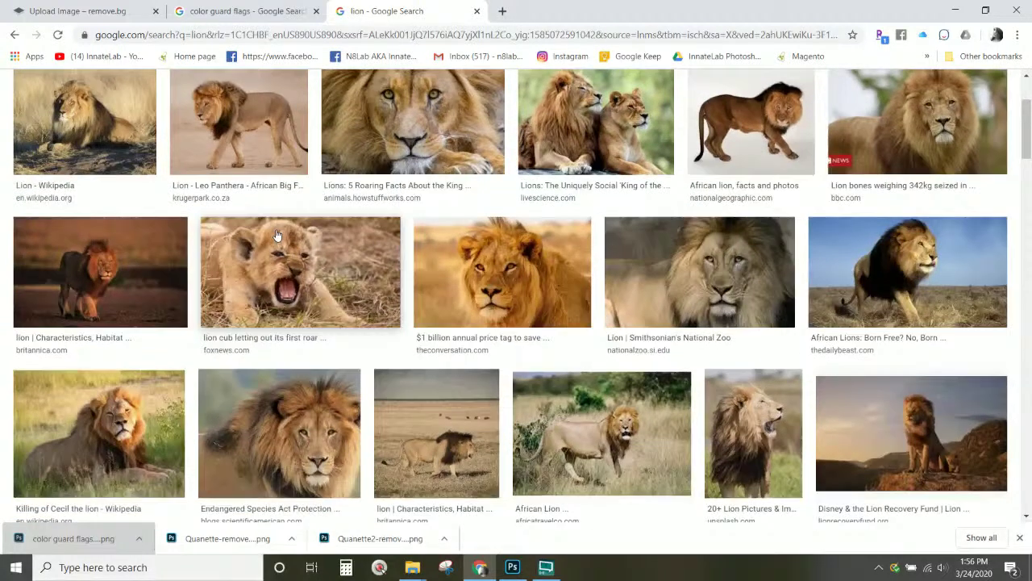
scroll(275, 235, "down", 3)
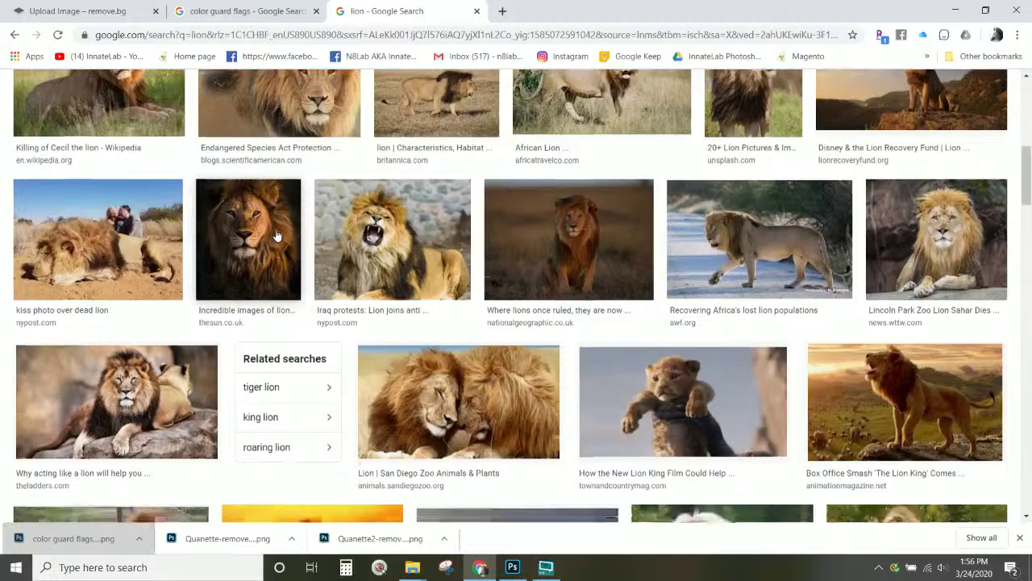
scroll(276, 234, "down", 1)
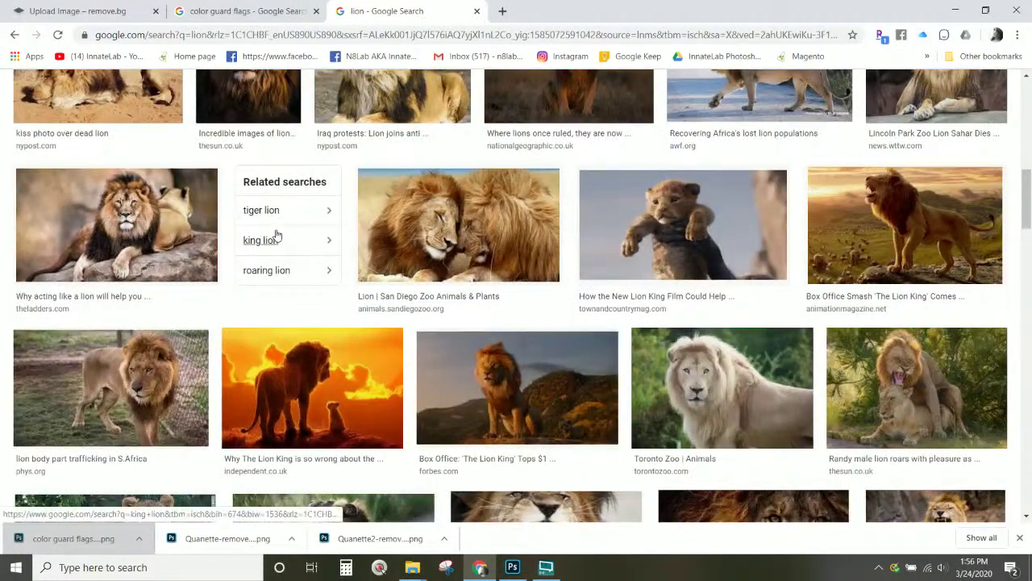
scroll(275, 234, "down", 1)
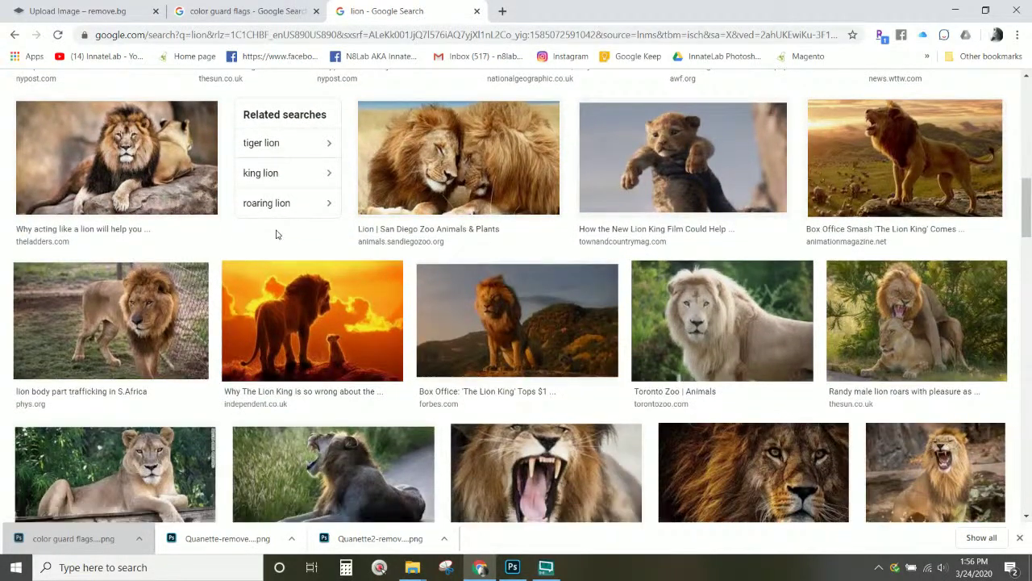
scroll(275, 234, "up", 1)
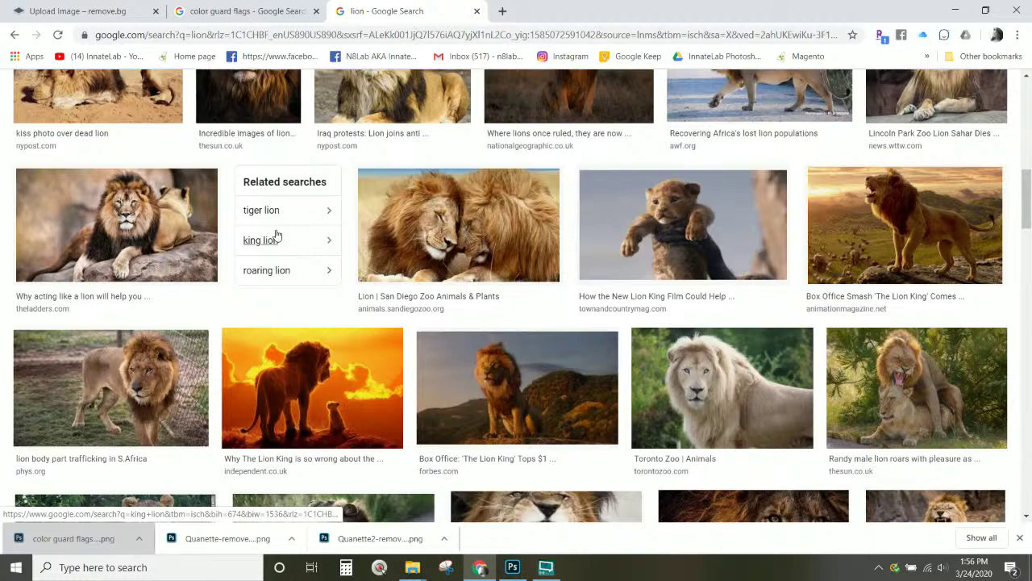
scroll(276, 233, "down", 3)
scroll(276, 235, "up", 1)
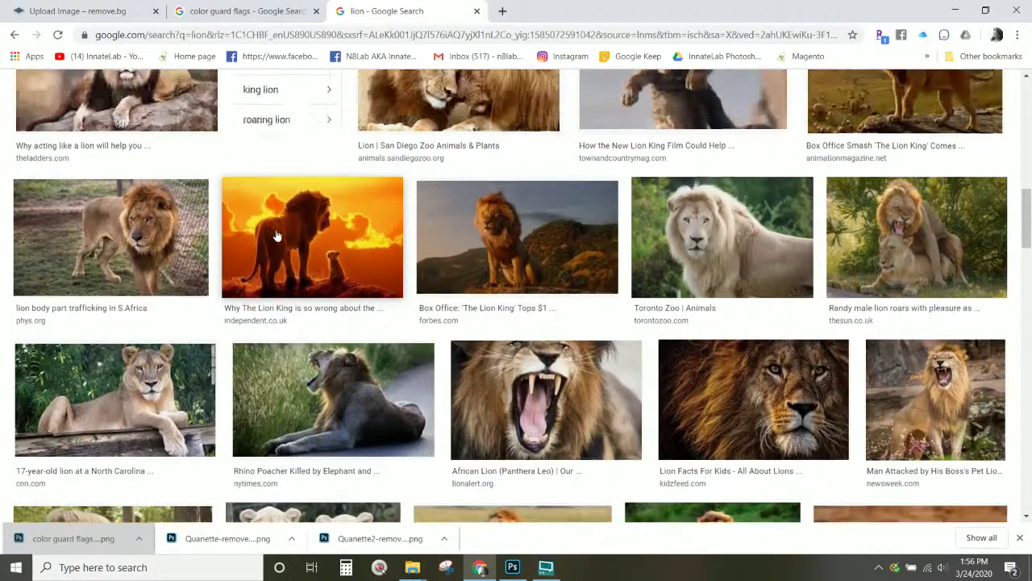
scroll(276, 234, "up", 5)
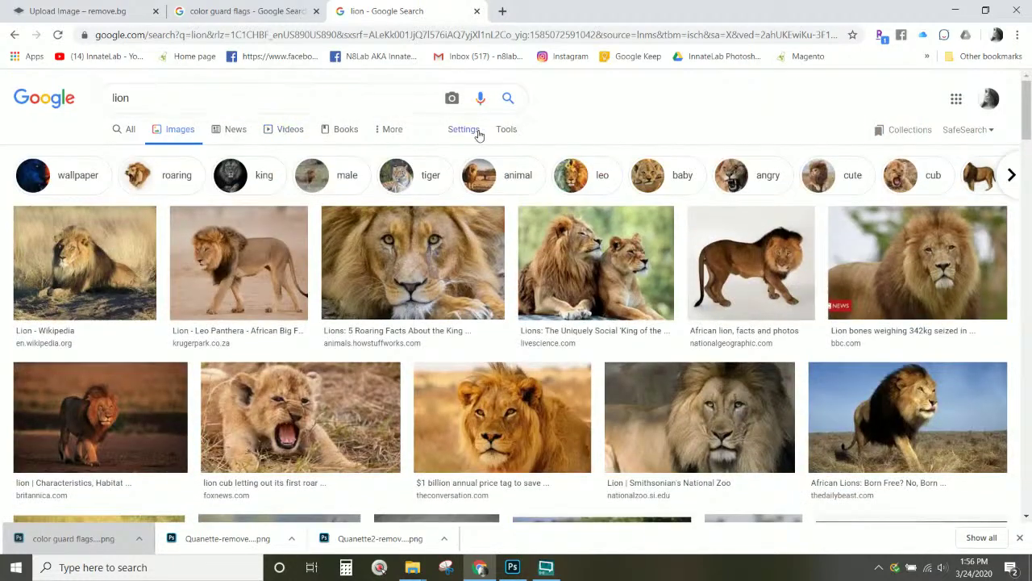
- Filter the lion image results to the Large size
left_click(506, 130)
left_click(118, 154)
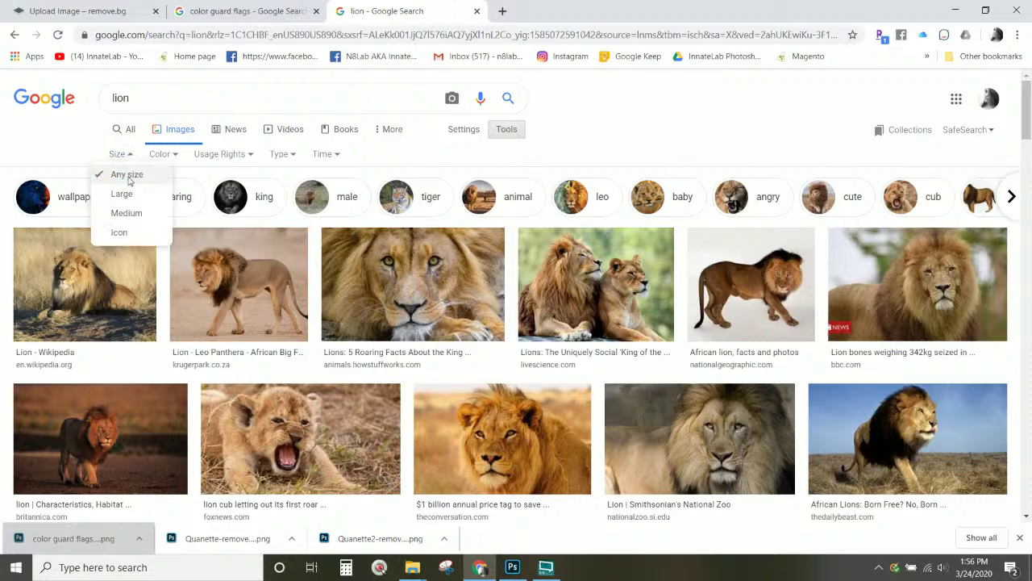
left_click(121, 193)
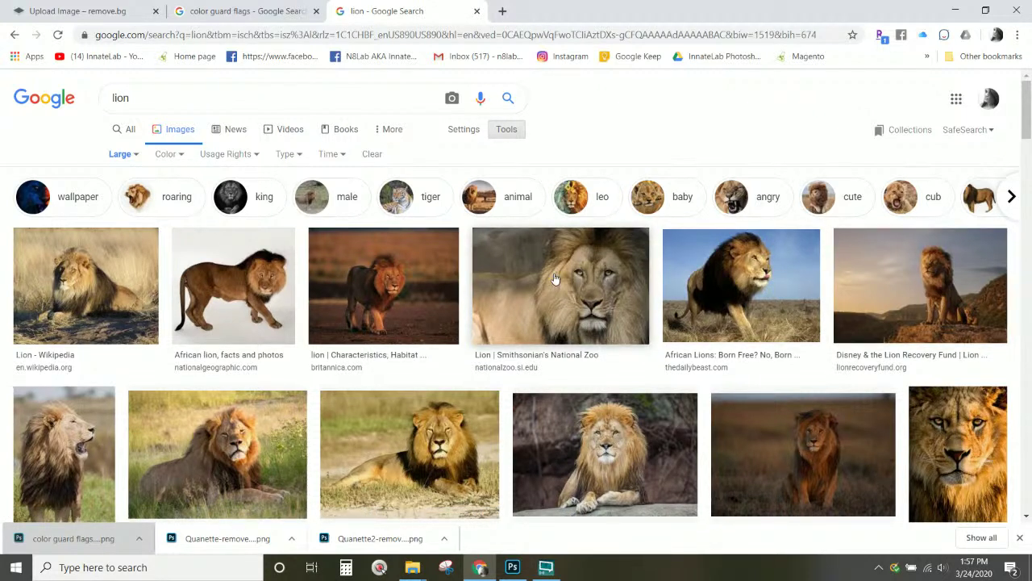
- Run an advanced image search for lion with usage rights limited to "free to use or share, even commercially"
left_click(471, 133)
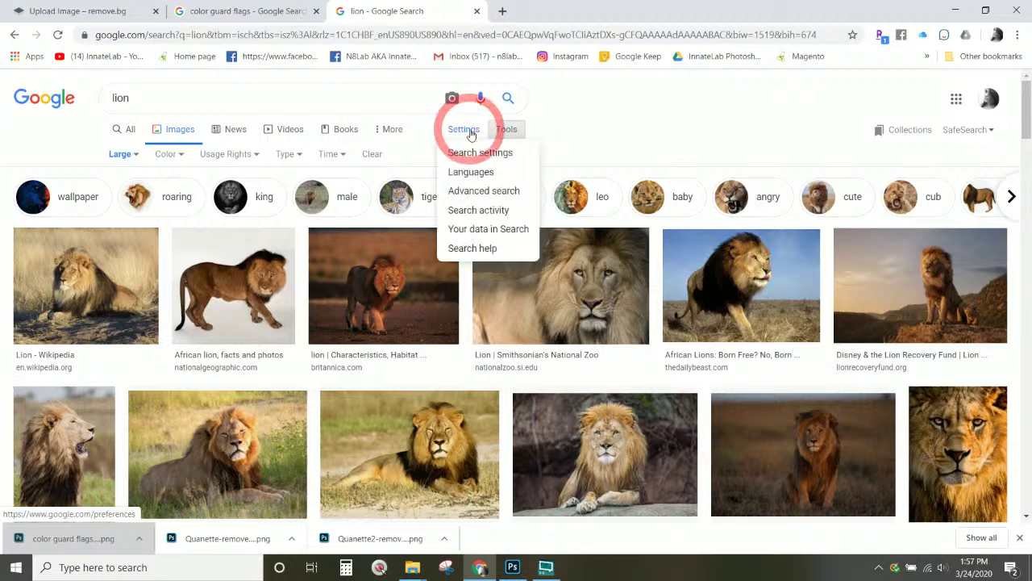
left_click(477, 191)
scroll(193, 438, "down", 1)
scroll(192, 437, "down", 3)
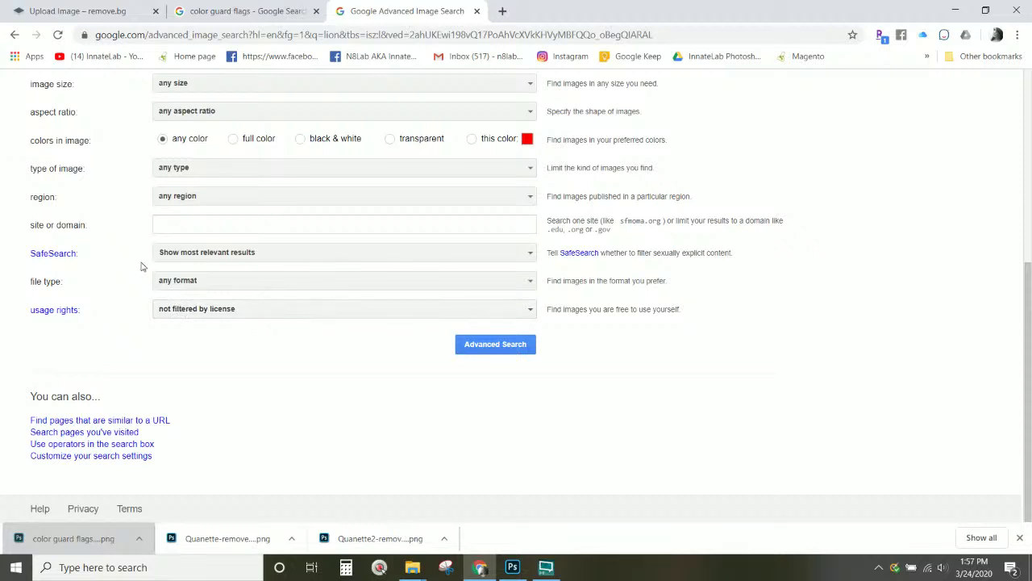
scroll(143, 266, "up", 2)
scroll(157, 291, "down", 2)
left_click(175, 309)
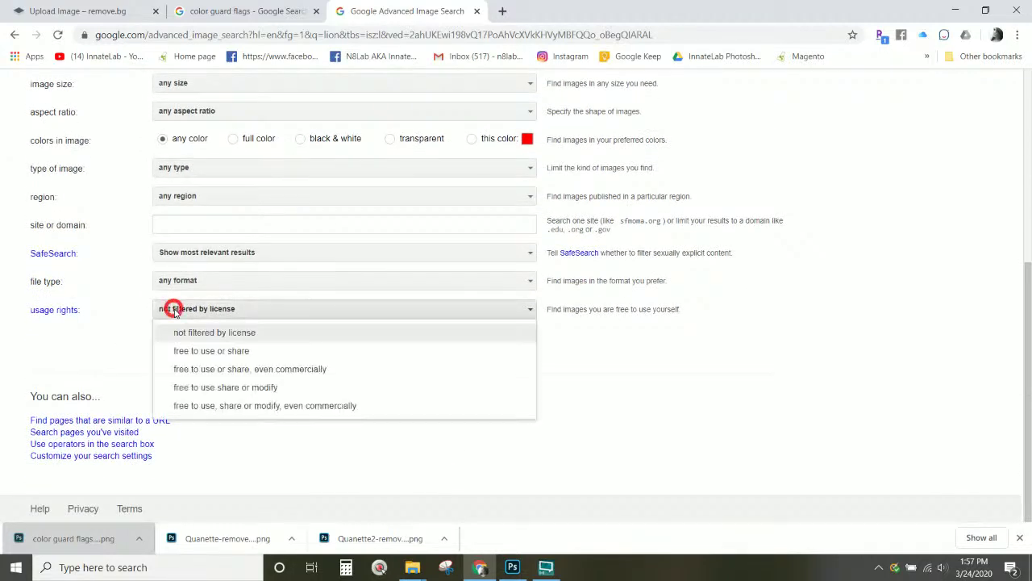
left_click(203, 370)
left_click(504, 342)
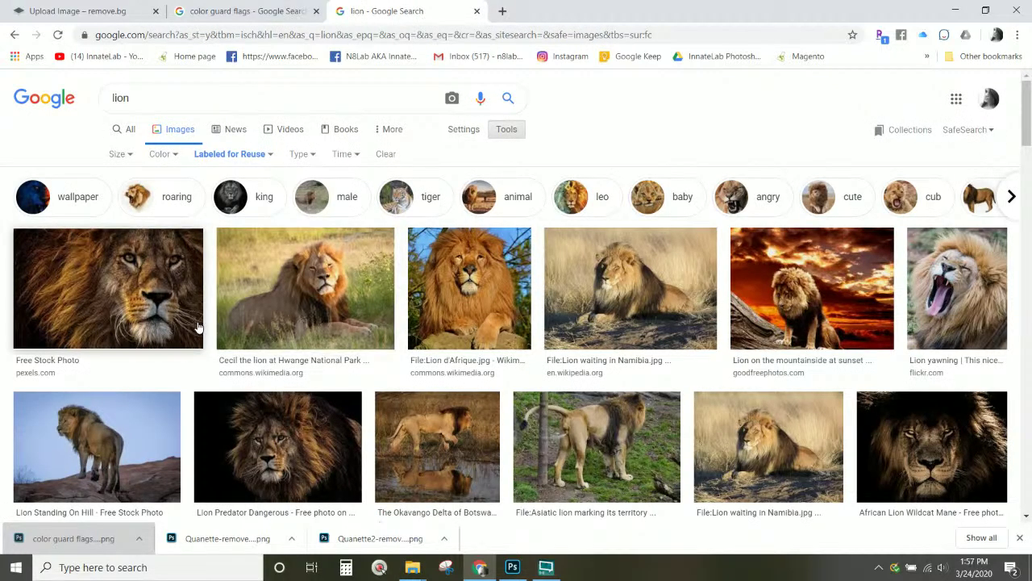
- Save the Pexels "Close-up Photo of Lion's Head" image to the computer
left_click(164, 307)
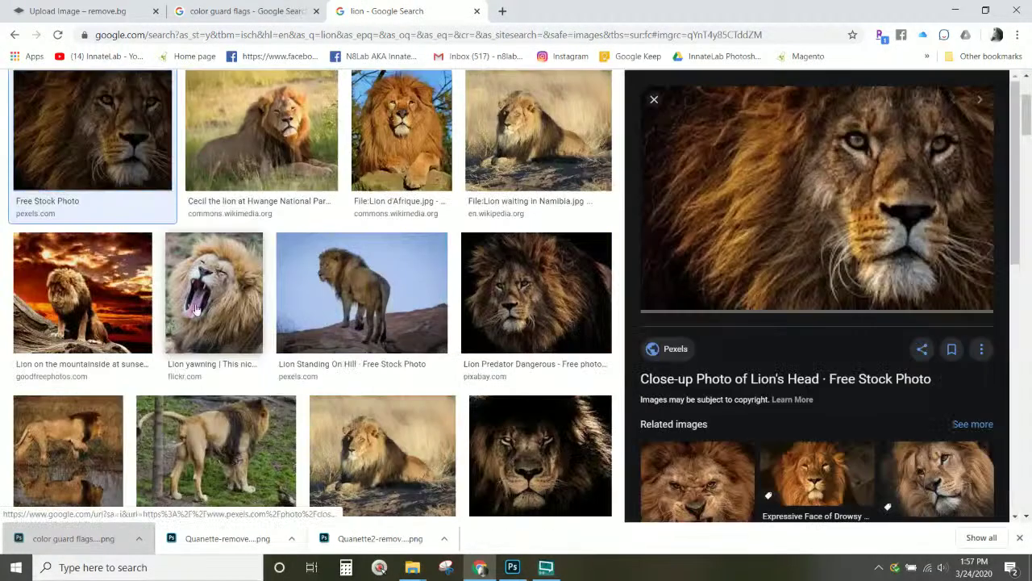
right_click(817, 158)
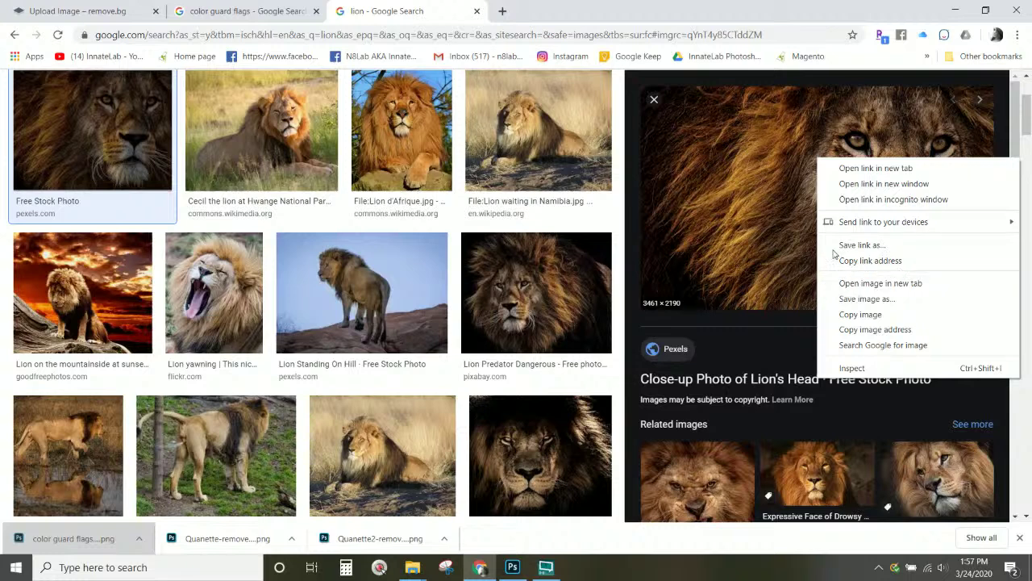
left_click(875, 307)
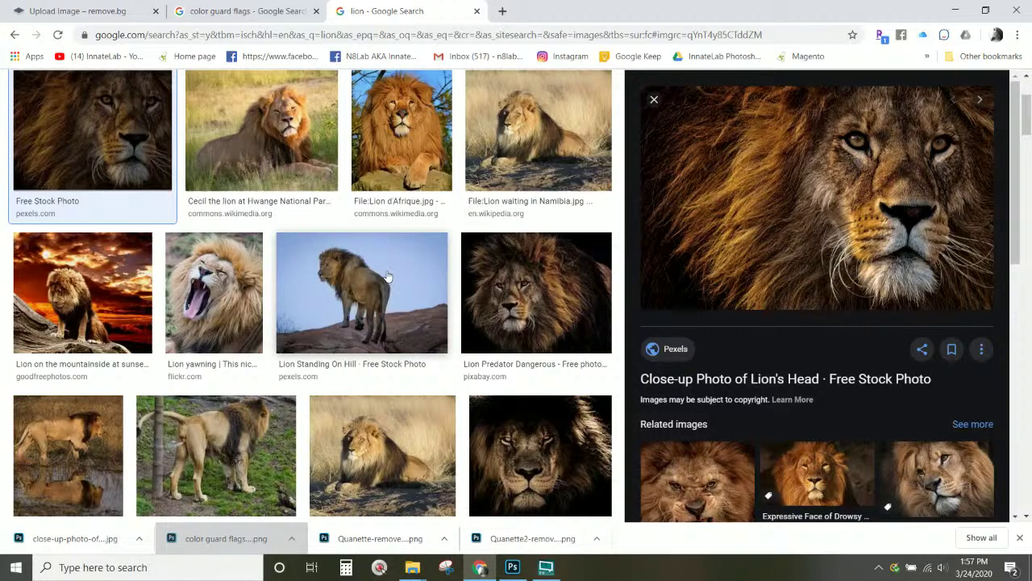
- Choose the Pixabay "Lion Predator Dangerous" photo from the results and open its image in a separate browser tab
left_click(102, 316)
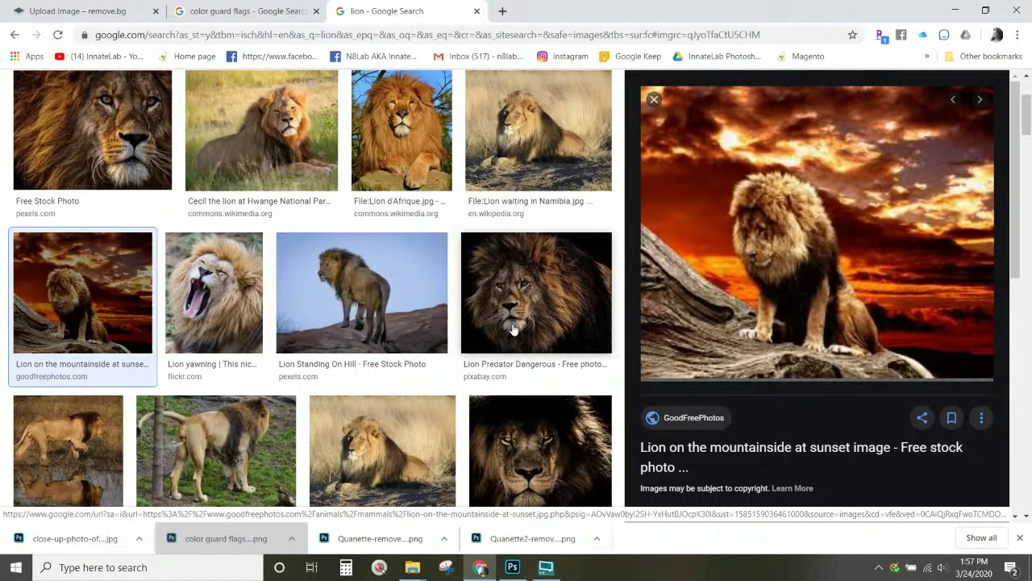
scroll(520, 313, "up", 2)
scroll(520, 313, "down", 2)
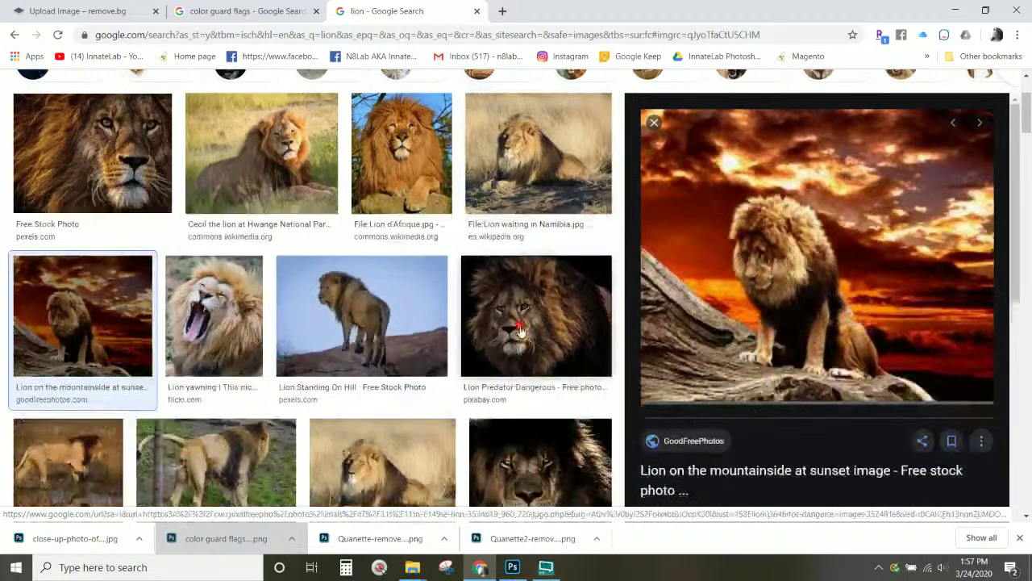
left_click(521, 330)
scroll(521, 330, "up", 1)
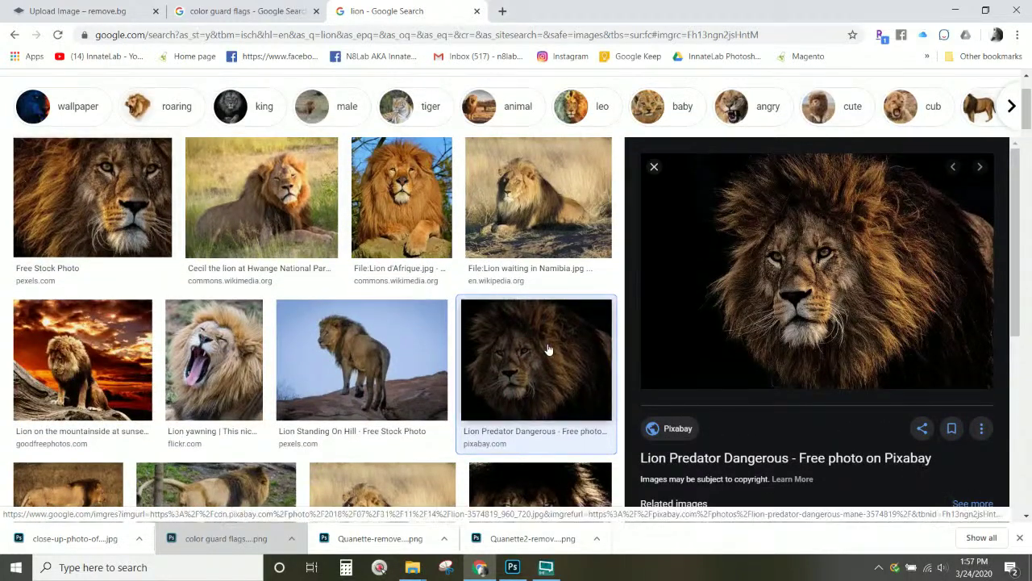
right_click(547, 348)
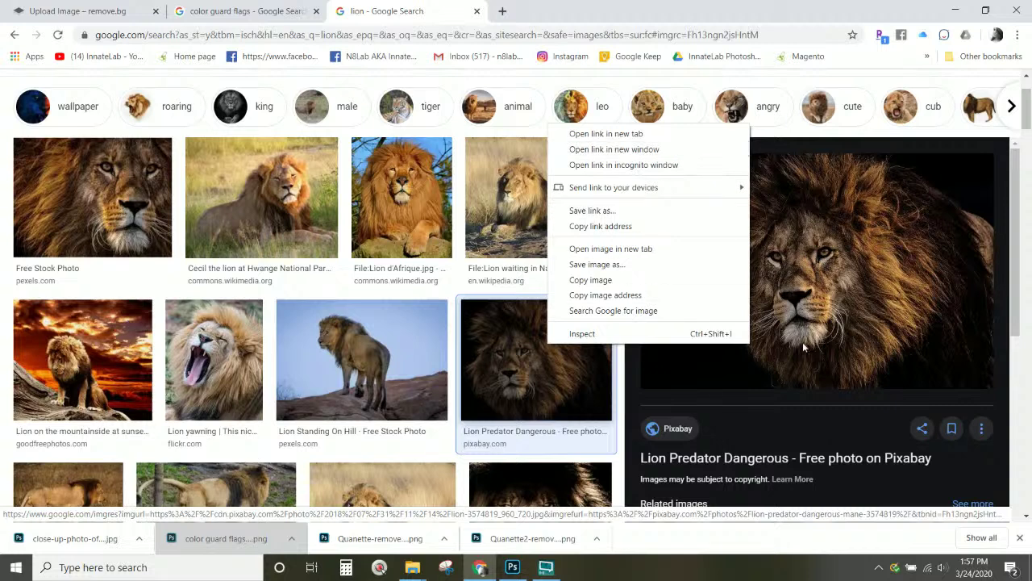
right_click(833, 339)
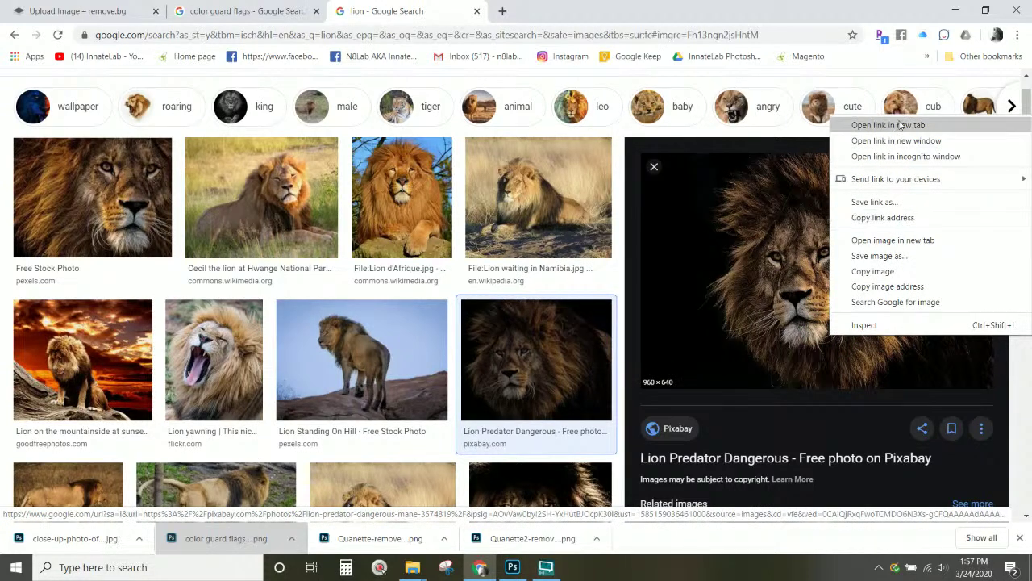
left_click(909, 239)
left_click(585, 16)
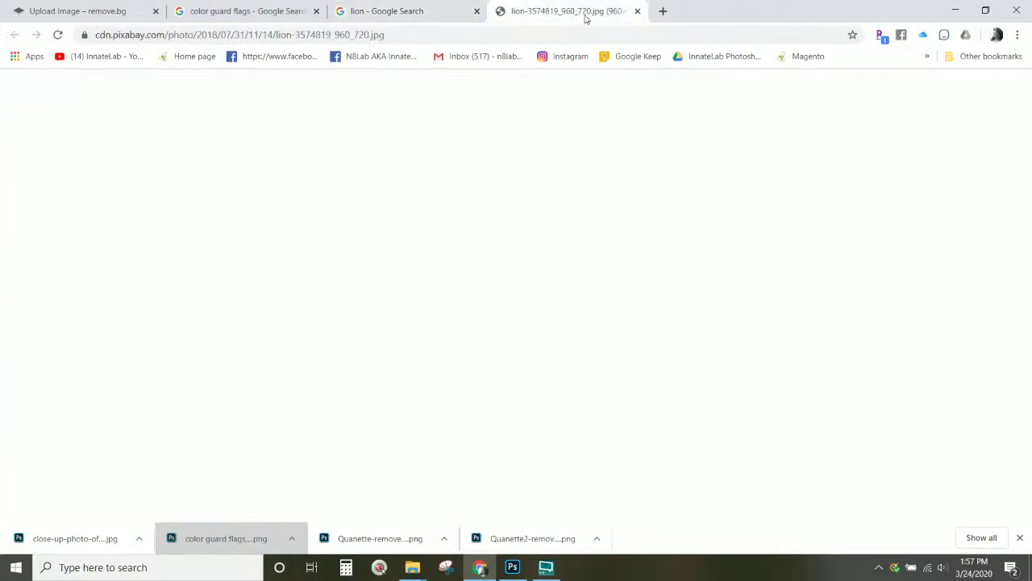
- Save the Pixabay lion image to the computer and show the downloaded WebP file in its folder
right_click(586, 211)
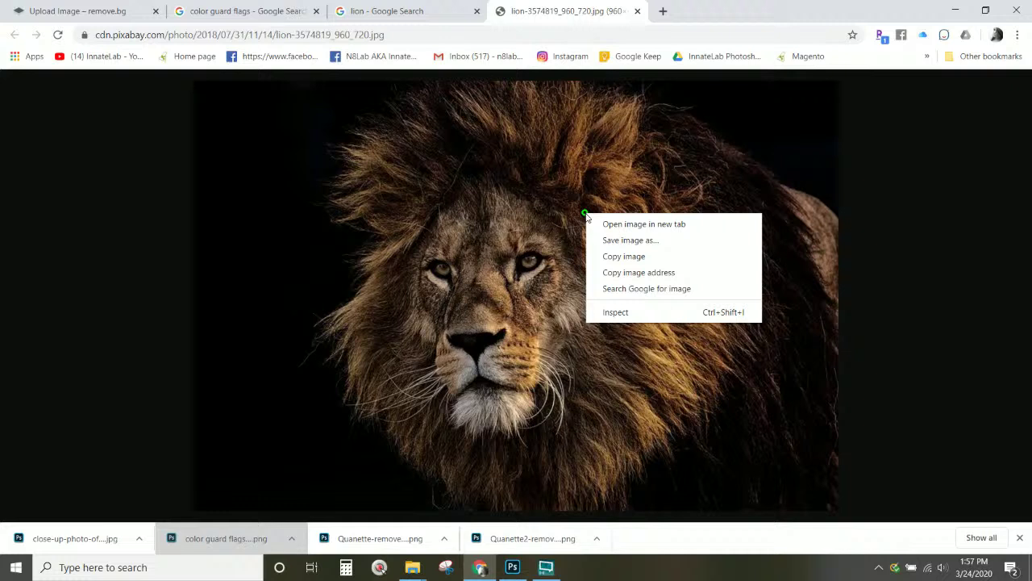
left_click(669, 239)
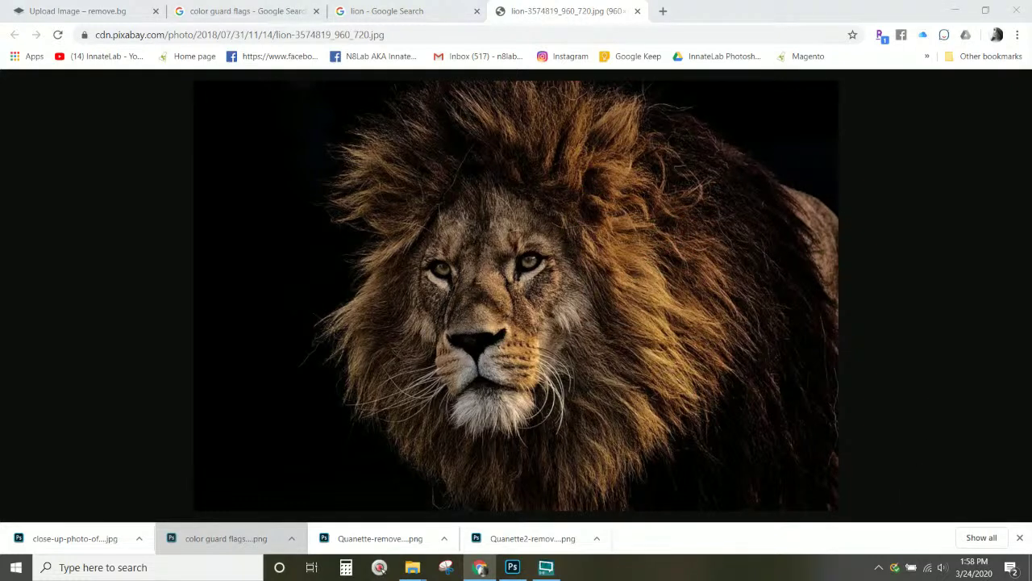
key("Return")
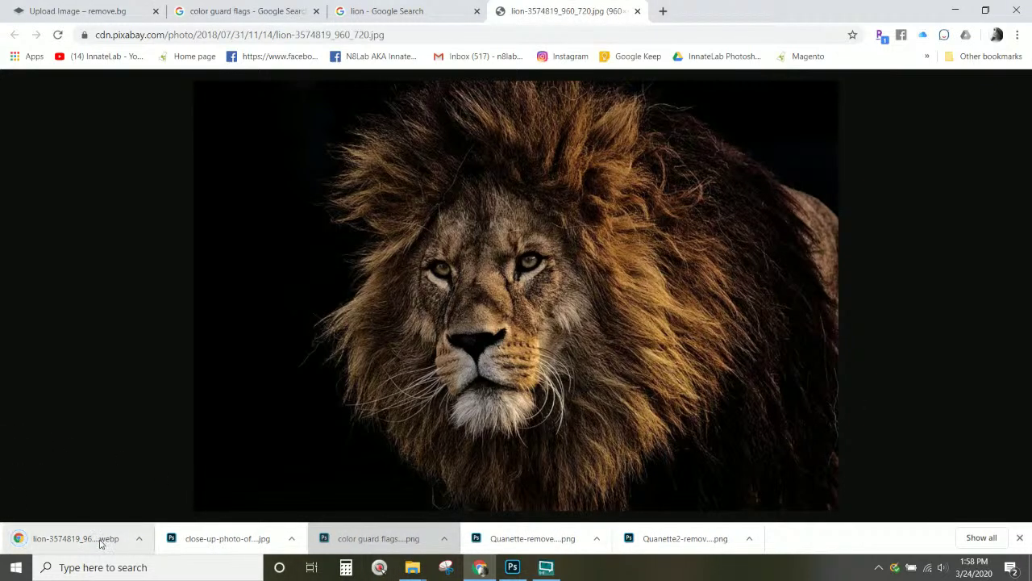
right_click(78, 546)
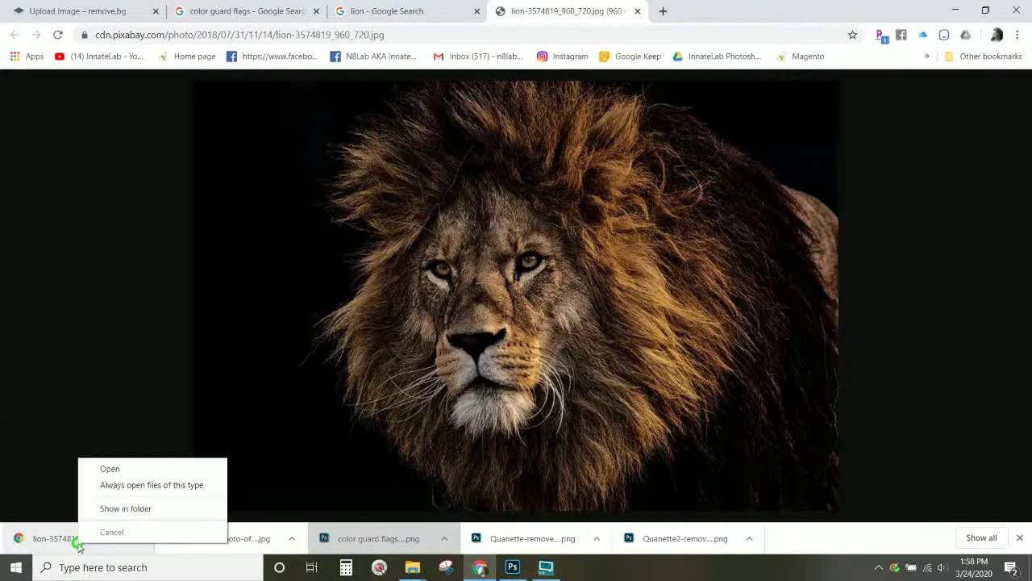
left_click(108, 509)
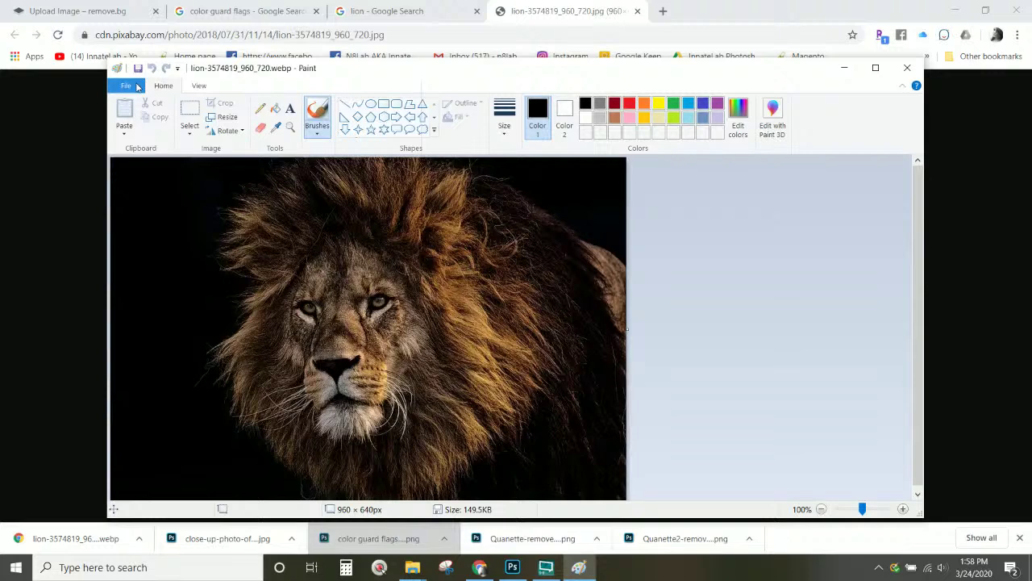
- In Paint, save a copy of the lion picture in JPEG format as lion-3574819_960_720.jpg
left_click(137, 86)
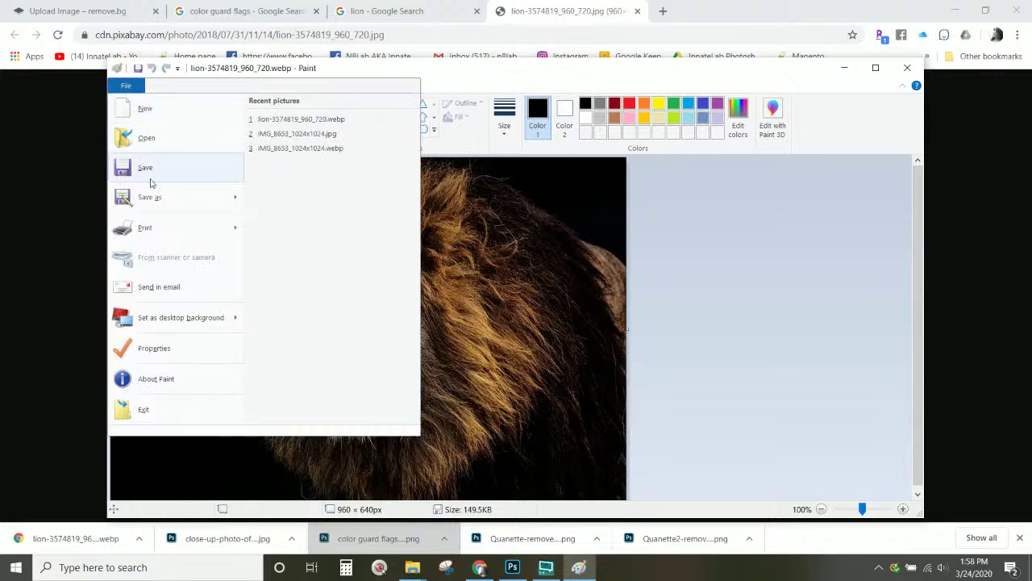
left_click(146, 198)
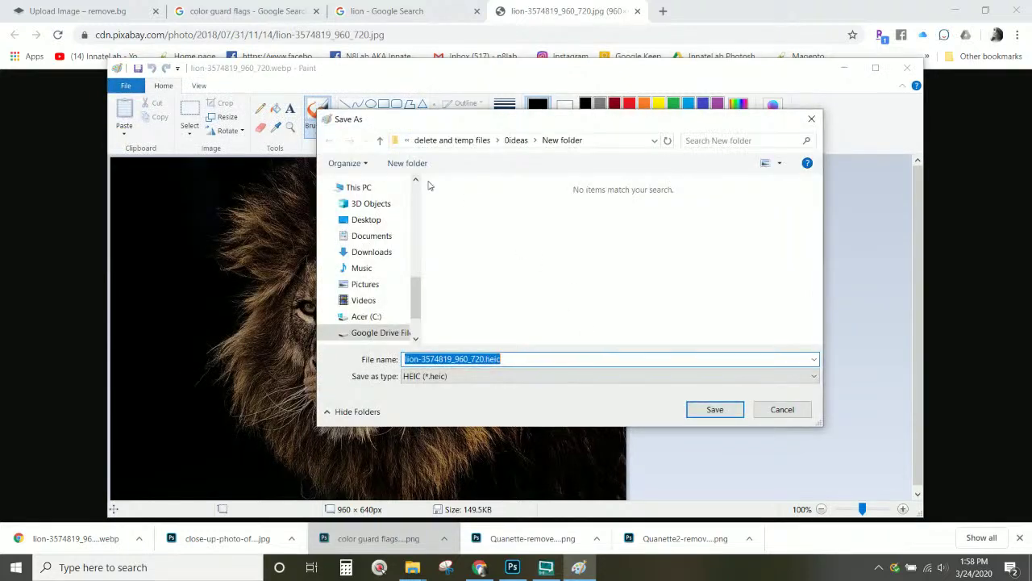
left_click(455, 376)
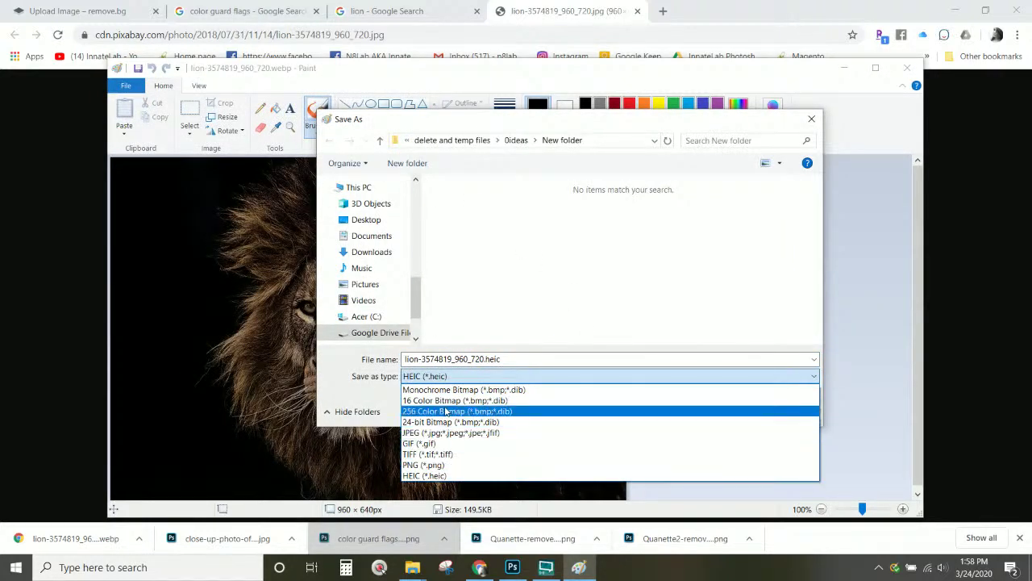
left_click(447, 433)
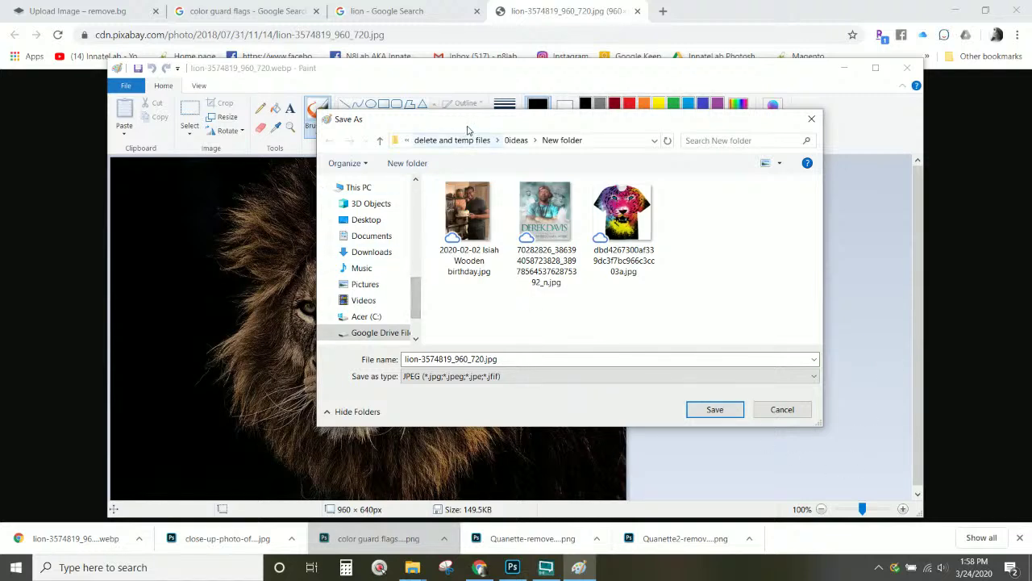
key("Escape")
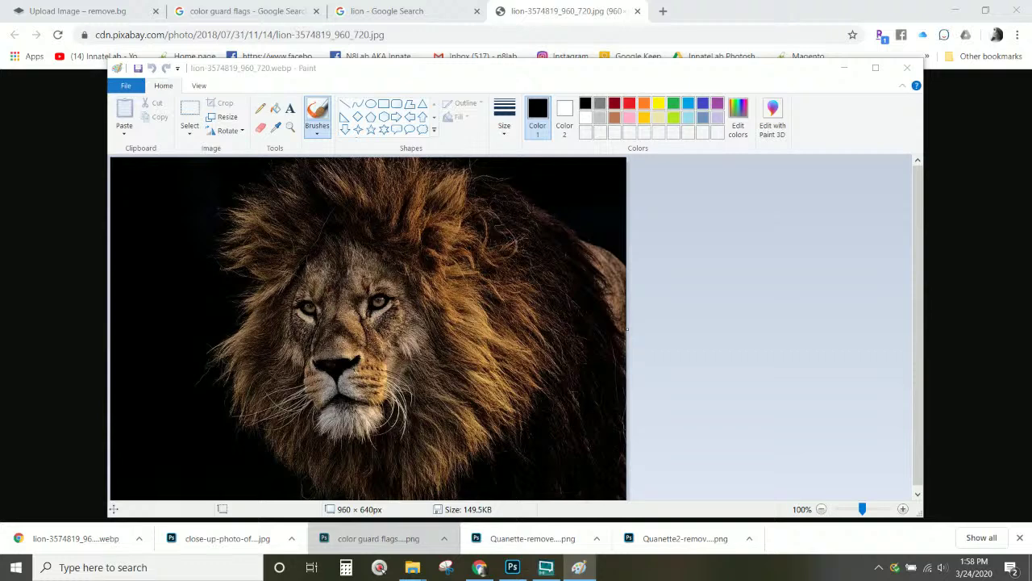
left_click(563, 327)
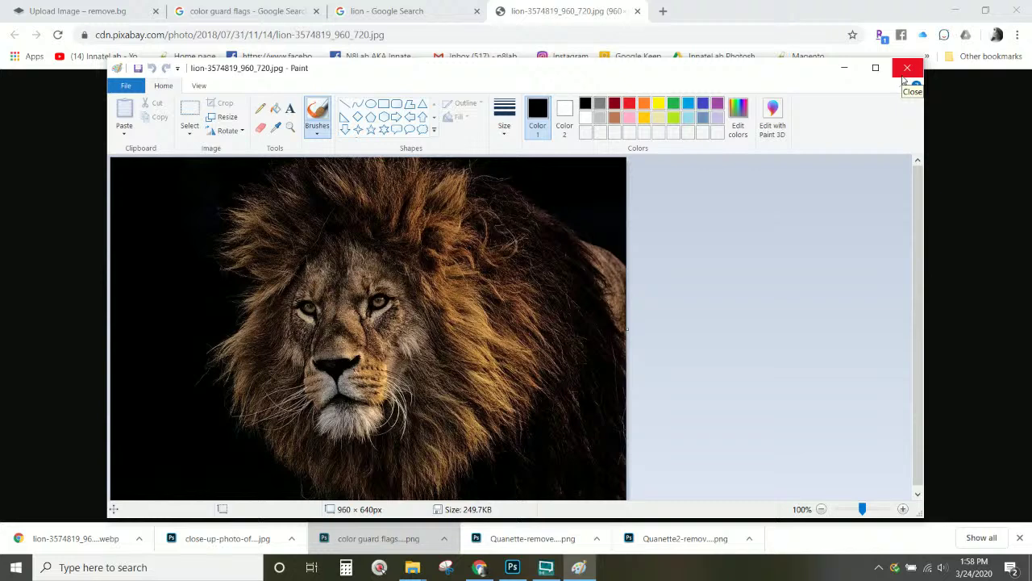
- Close Paint, the lion image and search tabs, and the browser window to return to the shirt design in Photoshop
left_click(907, 70)
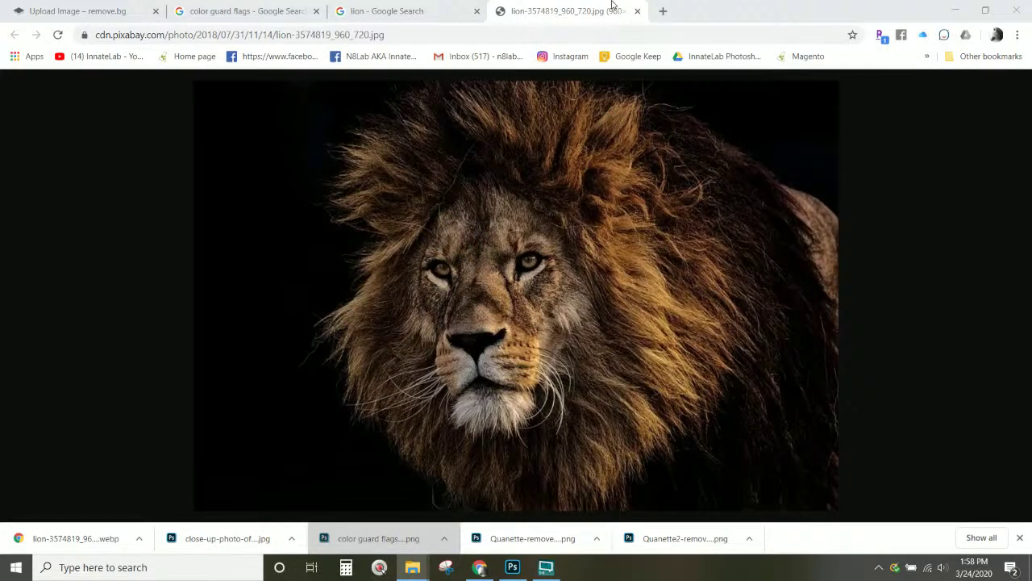
left_click(637, 11)
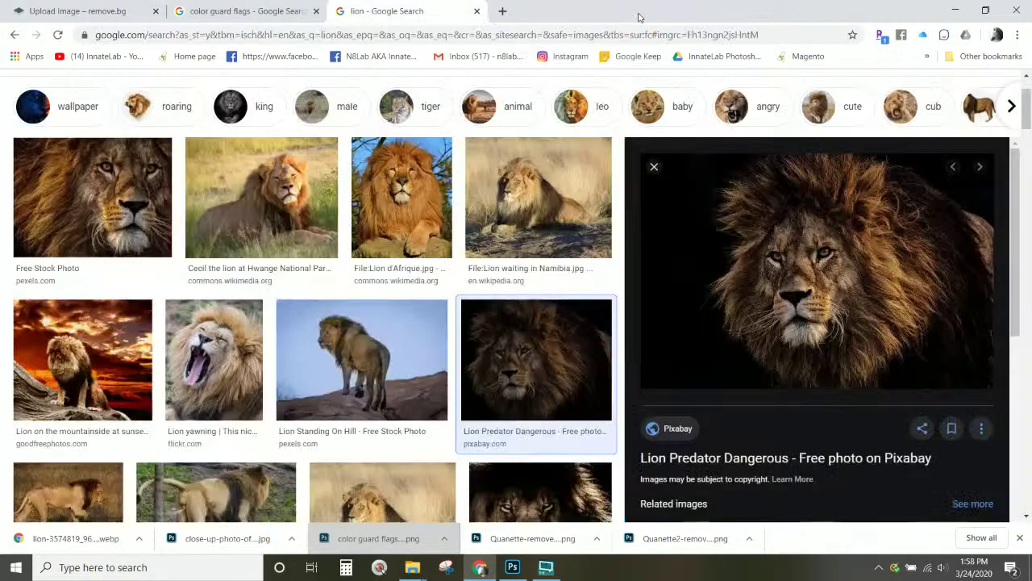
left_click(477, 12)
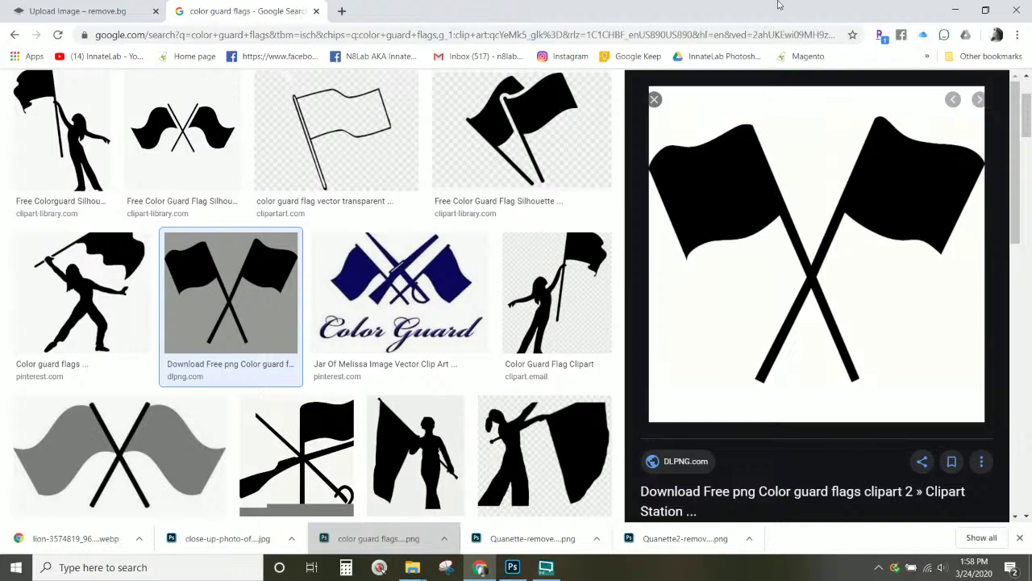
left_click(1016, 12)
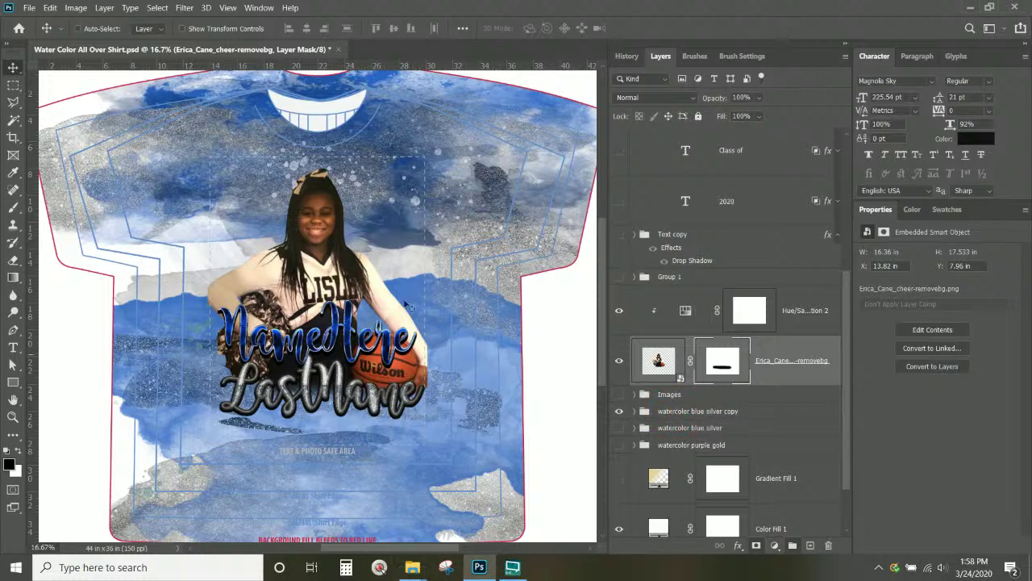
- Move the cheerleader cutout and its Hue/Saturation 2 adjustment into the Images group below Foreground Photos, and make the Images group visible
scroll(758, 395, "up", 1)
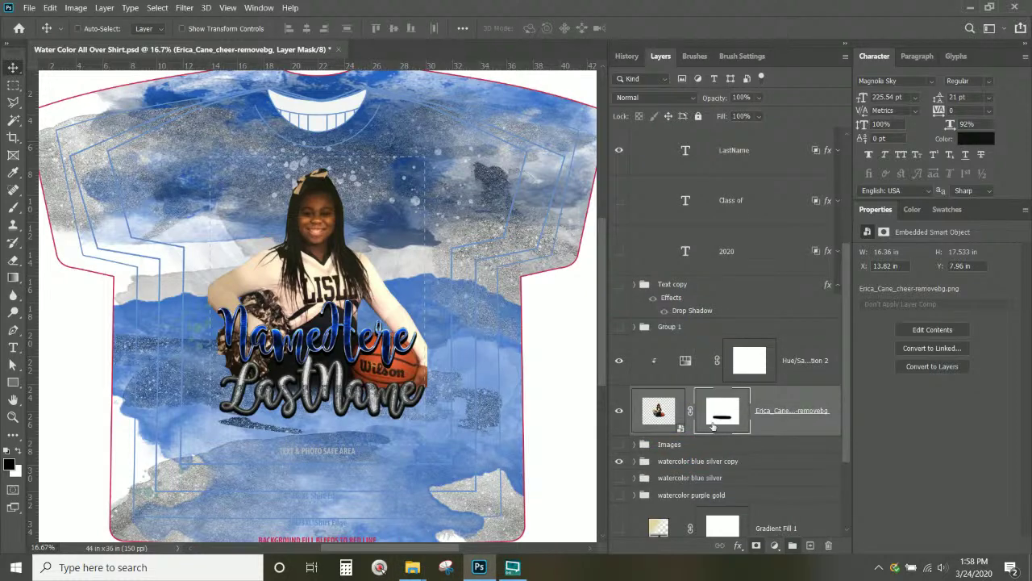
left_click(699, 464)
scroll(700, 466, "up", 4)
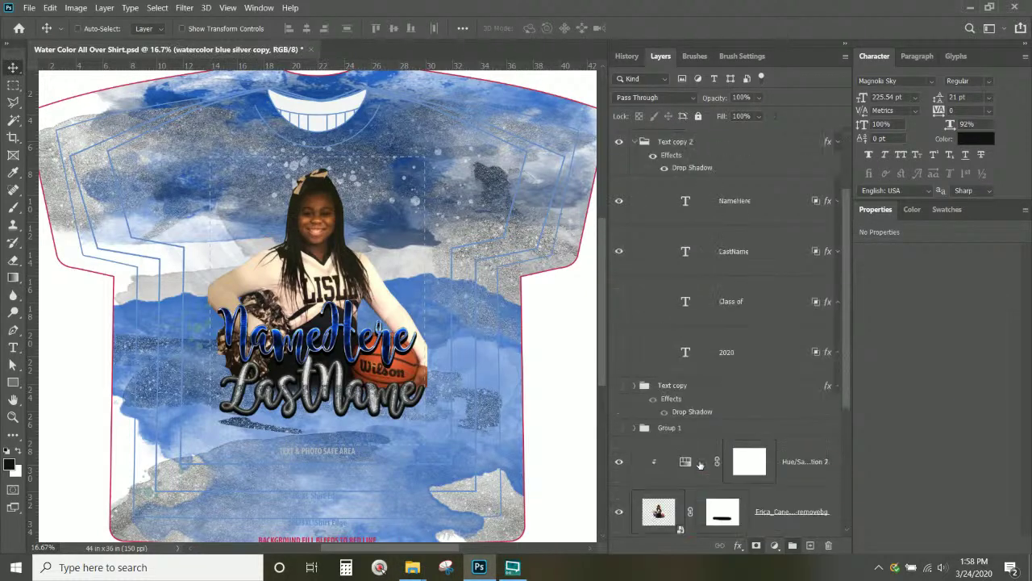
scroll(653, 333, "down", 5)
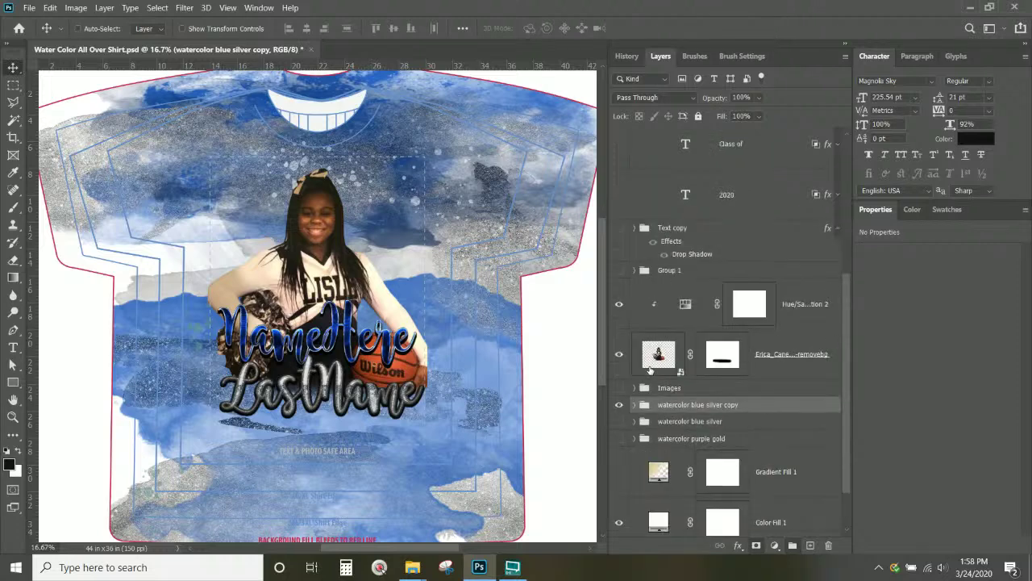
left_click(634, 388)
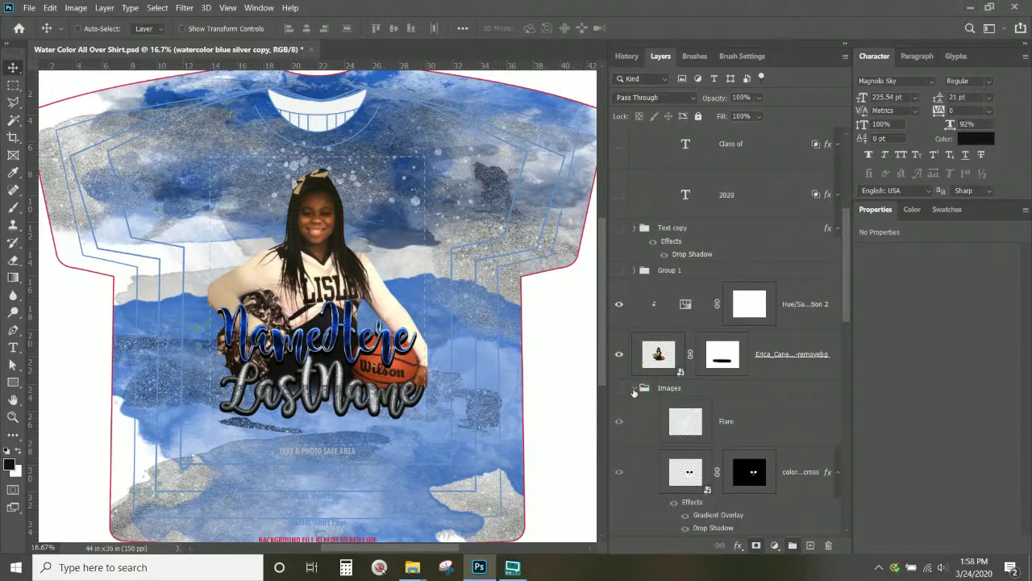
left_click(764, 371)
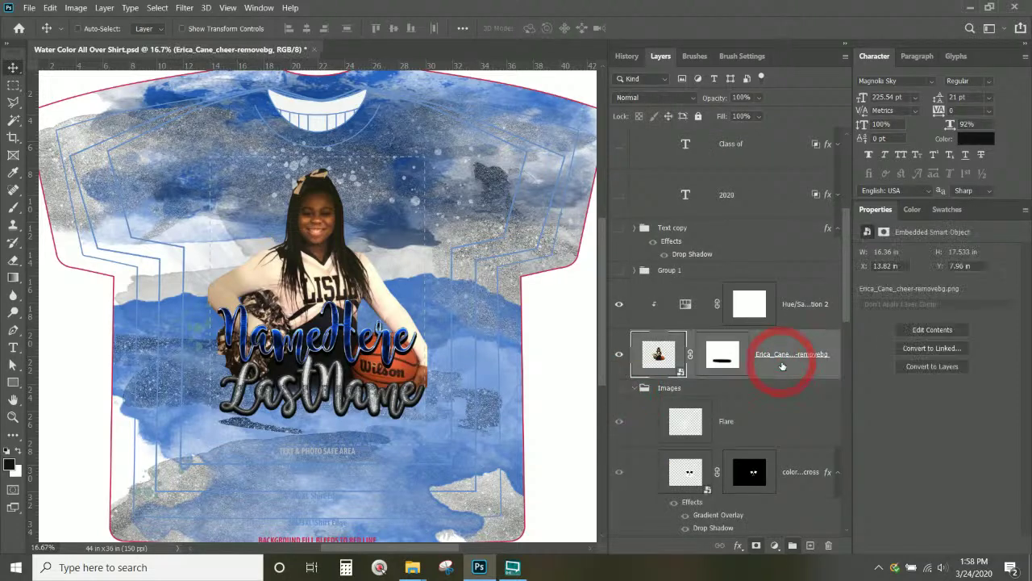
left_click(813, 319, "shift")
left_click_drag(813, 320, 755, 432)
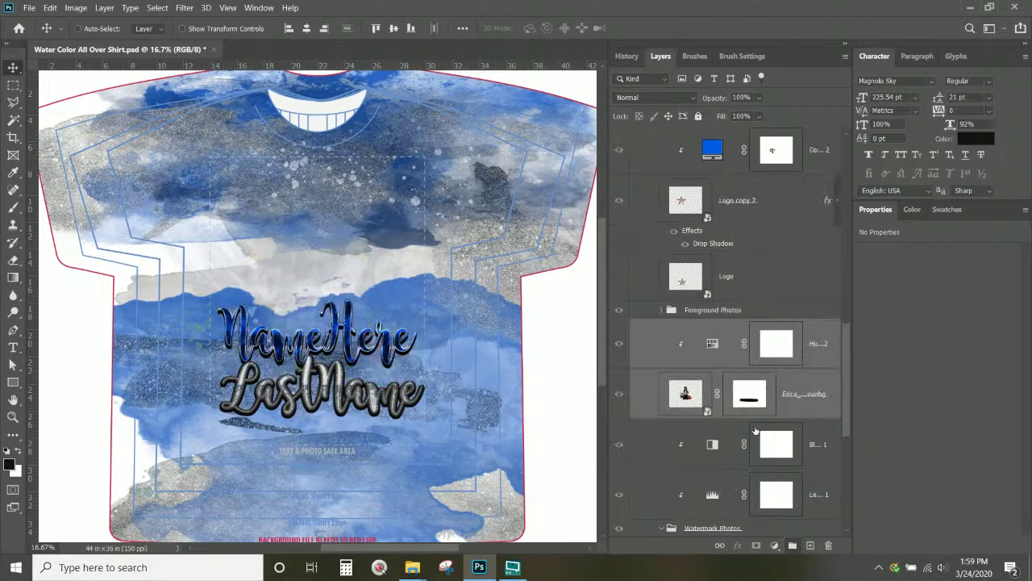
scroll(637, 287, "up", 5)
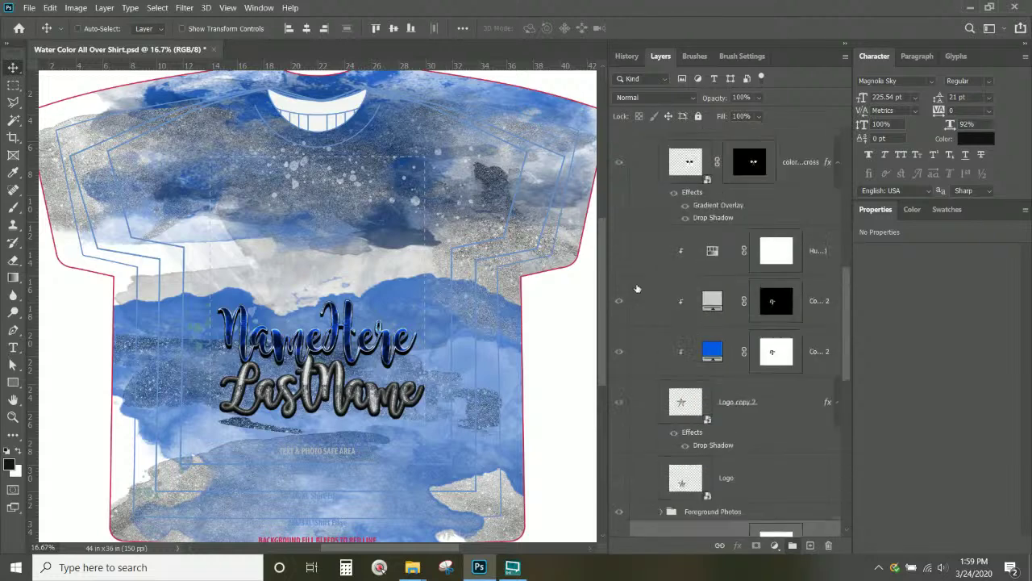
left_click(619, 230)
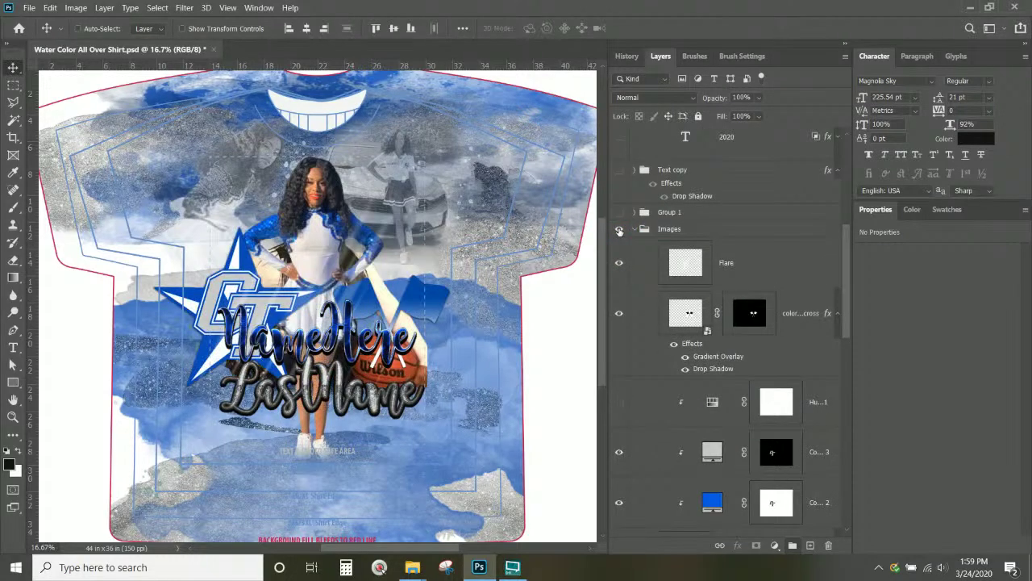
- Group the Black & White and Levels adjustments with the Watermark Photos group and its two photo layers, and hide the new group
scroll(677, 367, "down", 10)
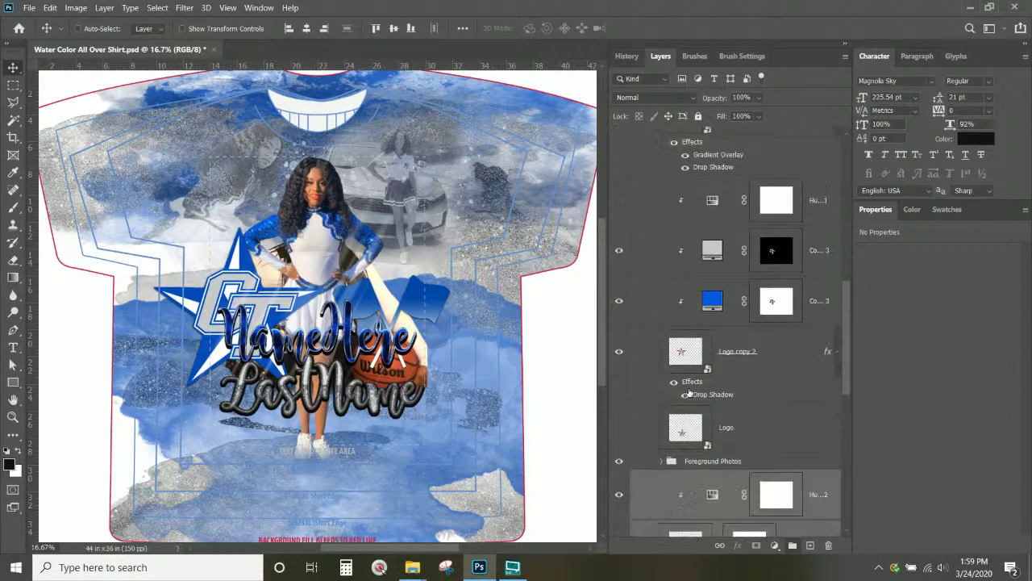
scroll(690, 388, "down", 1)
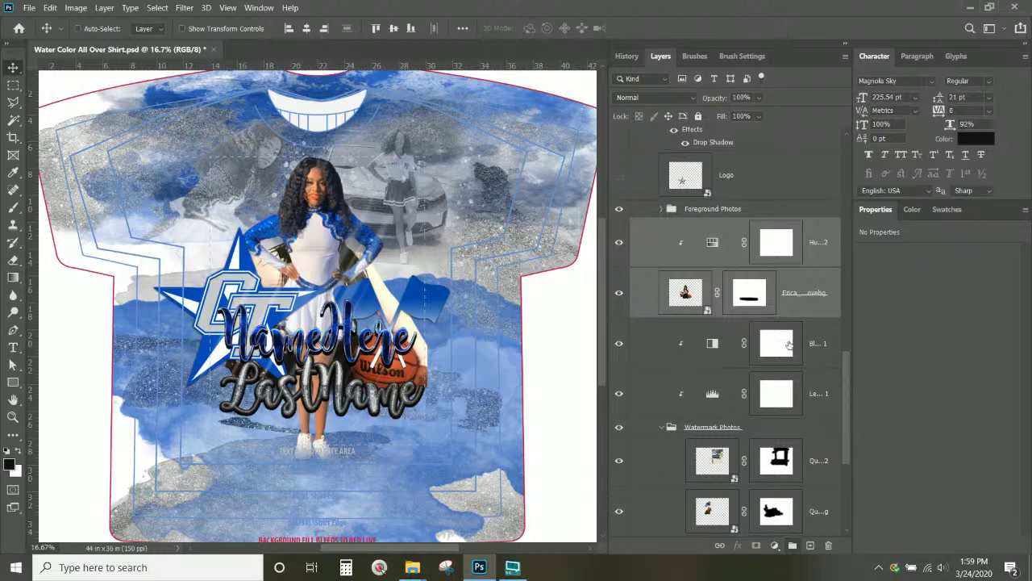
left_click(820, 344)
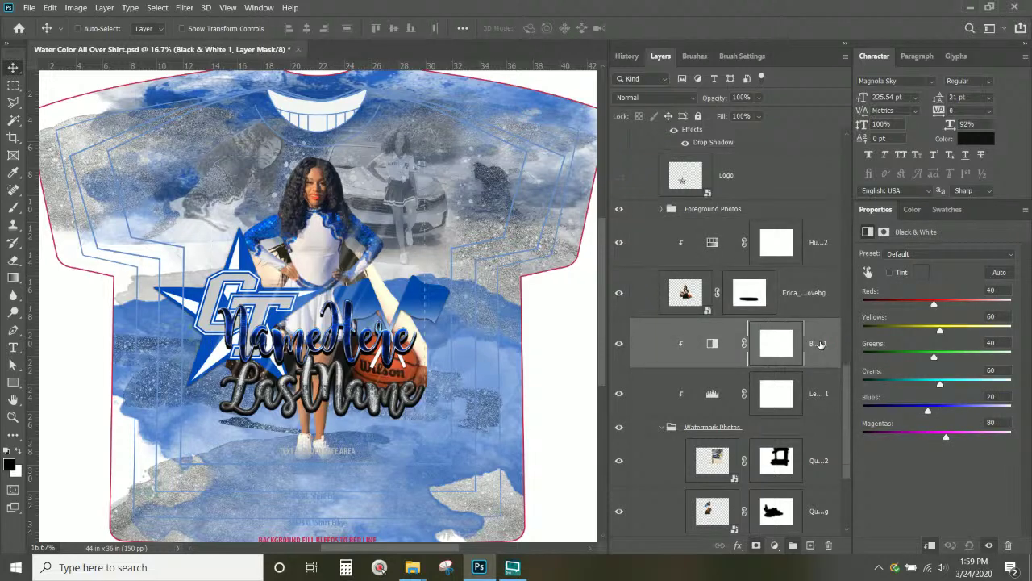
scroll(824, 378, "down", 3)
left_click(819, 370, "shift")
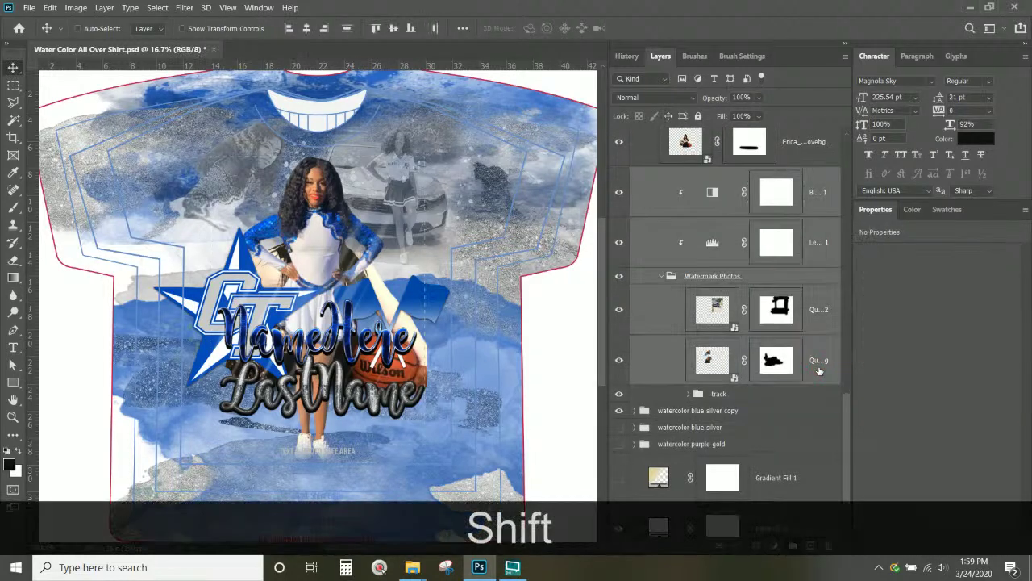
key("ctrl+shift+g")
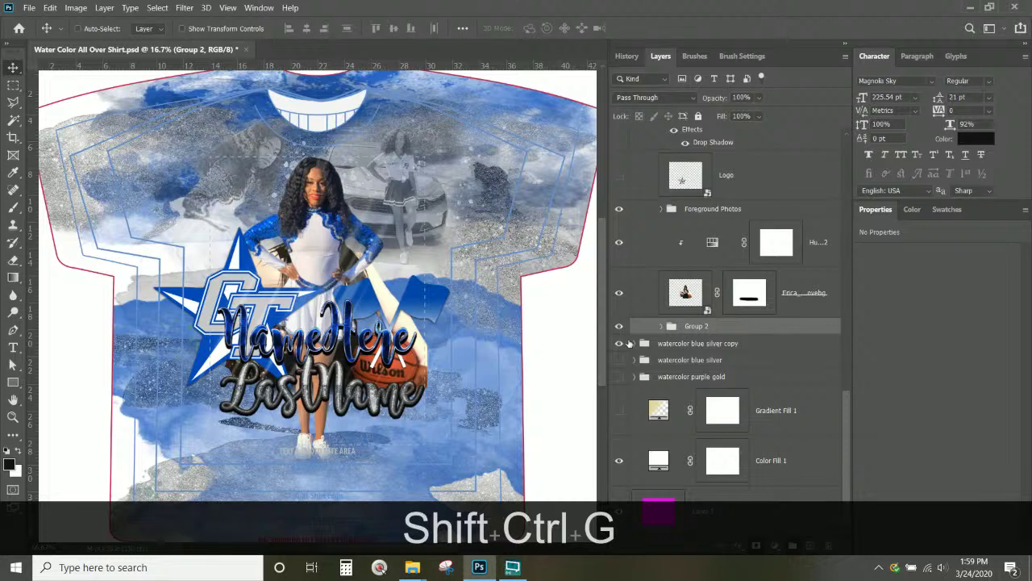
left_click(619, 328)
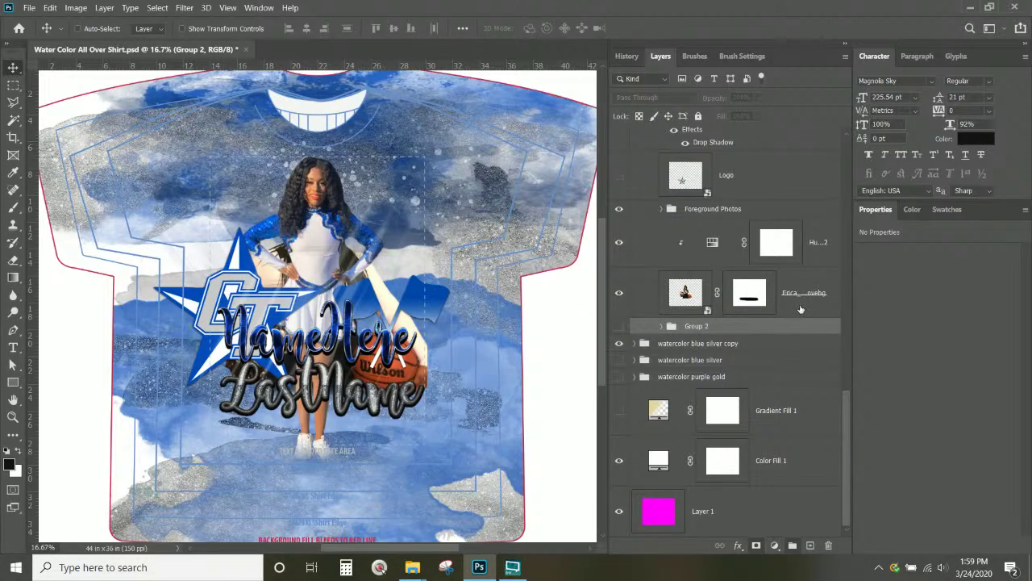
- Expand the Foreground Photos group and Group 2 to show the layers inside them
left_click(797, 279)
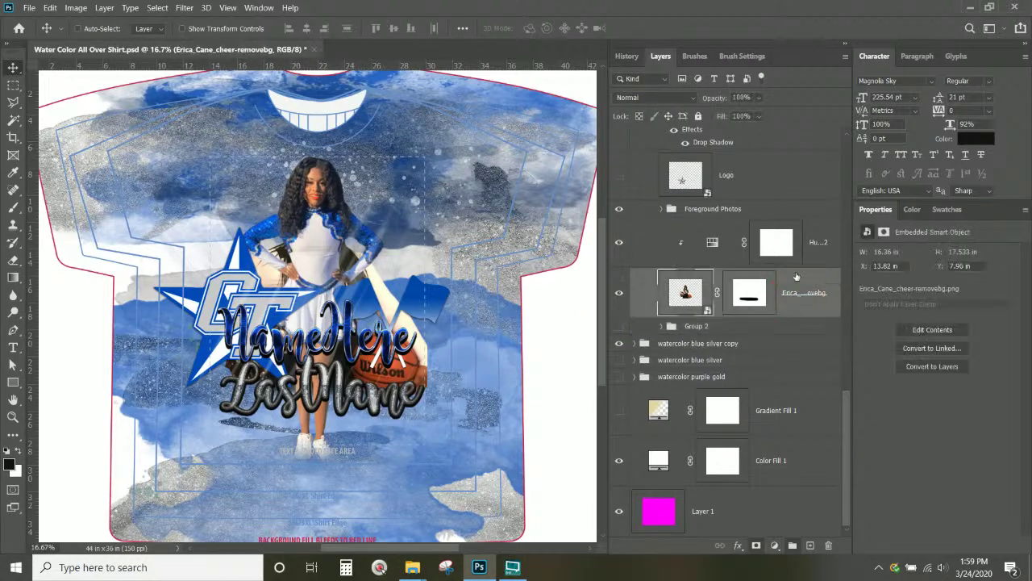
left_click(662, 211)
scroll(674, 447, "down", 2)
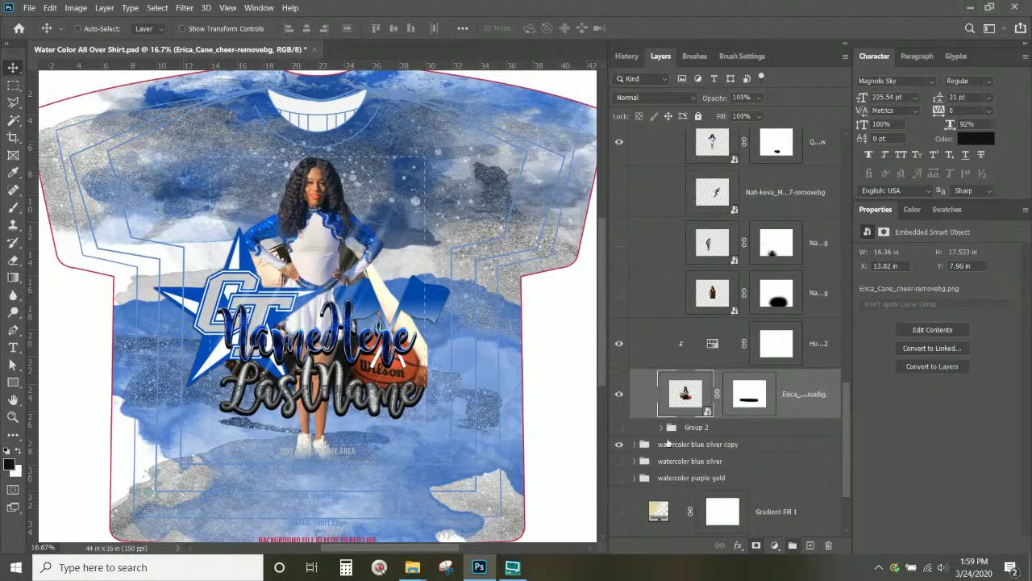
left_click(661, 428)
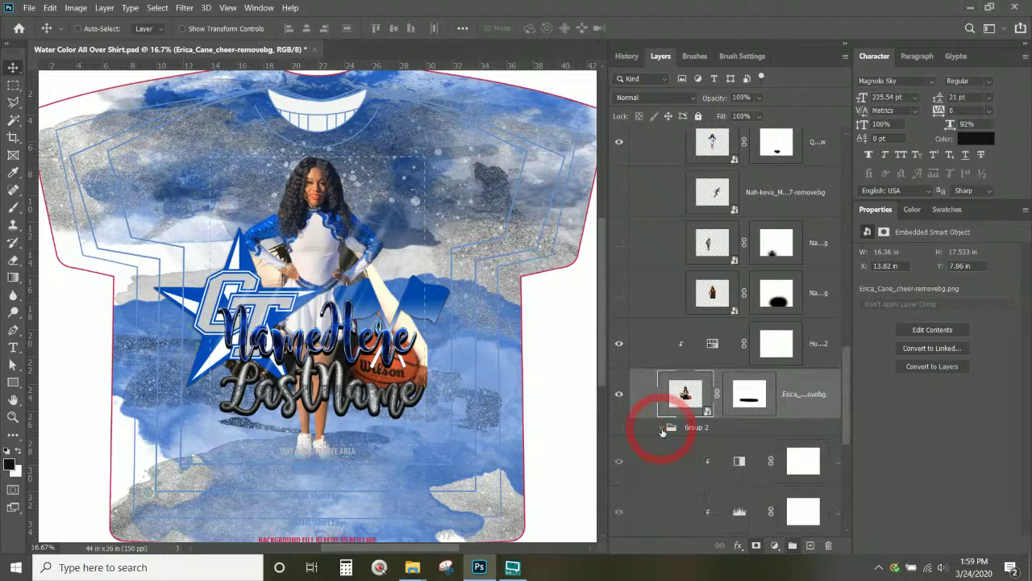
scroll(794, 332, "up", 4)
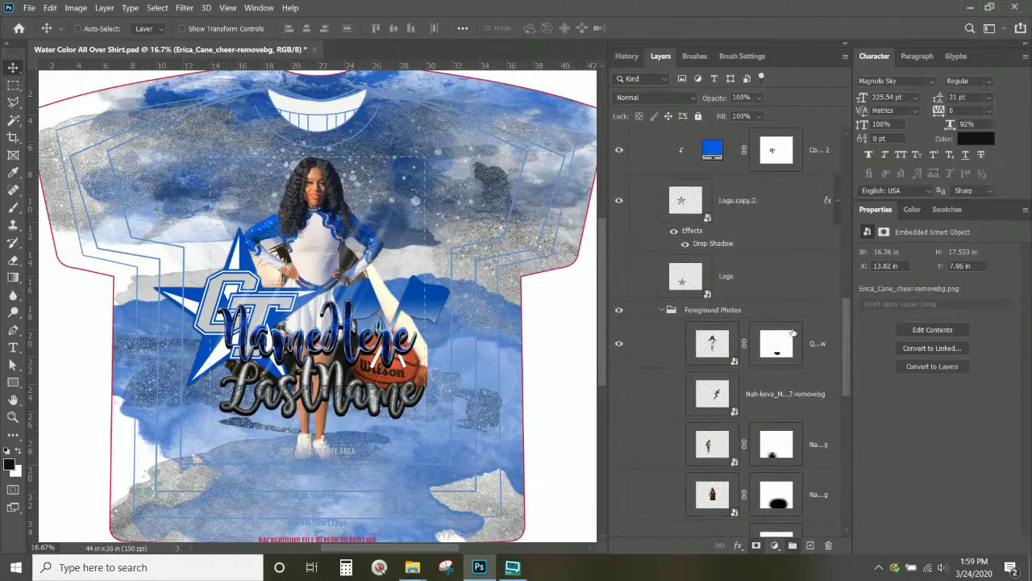
- Put the color guard performer's cutout in its own group named Color Guard inside Foreground Photos, and collapse and hide that group
left_click(819, 346)
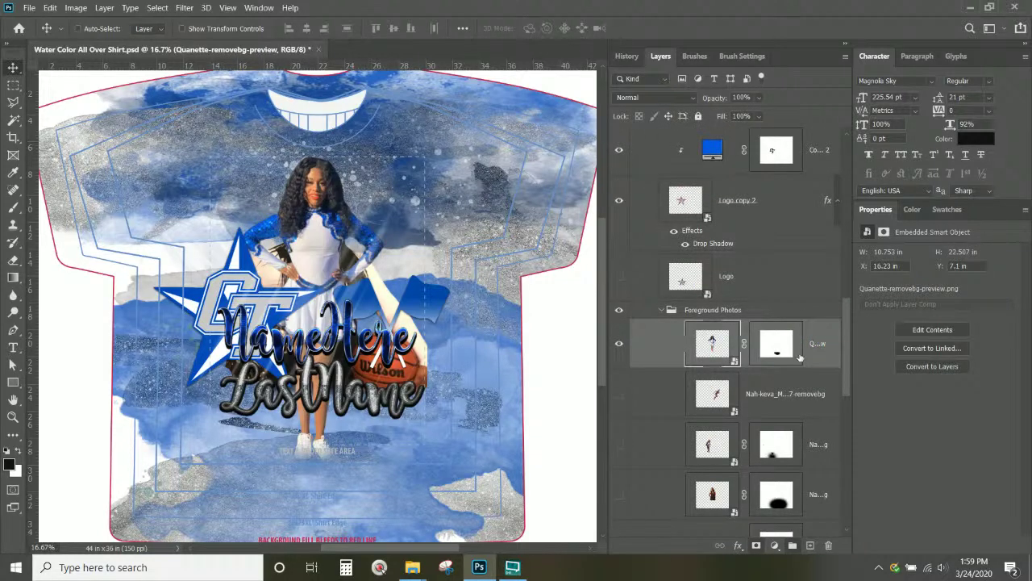
key("ctrl")
key("ctrl+g")
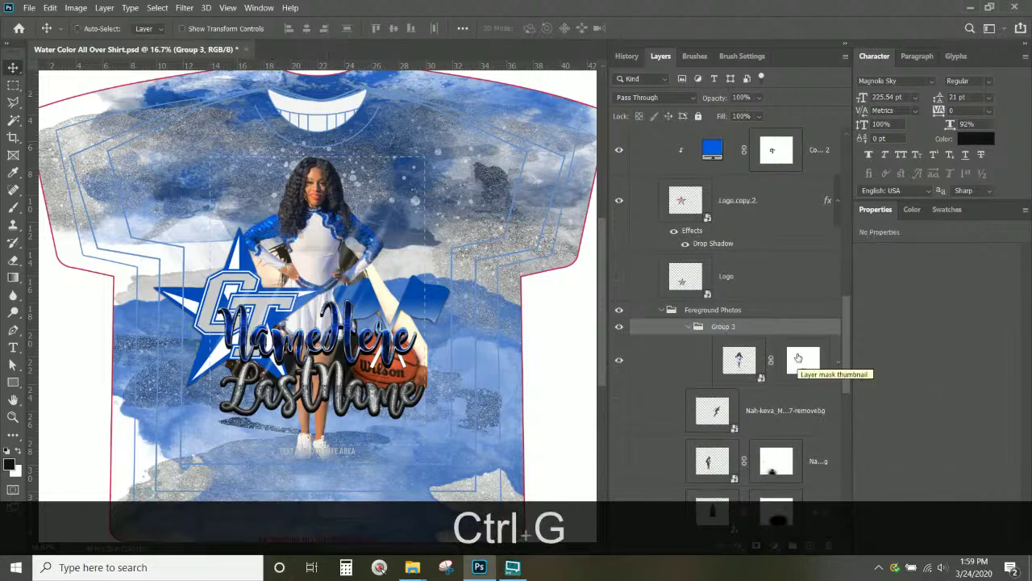
double_click(726, 327)
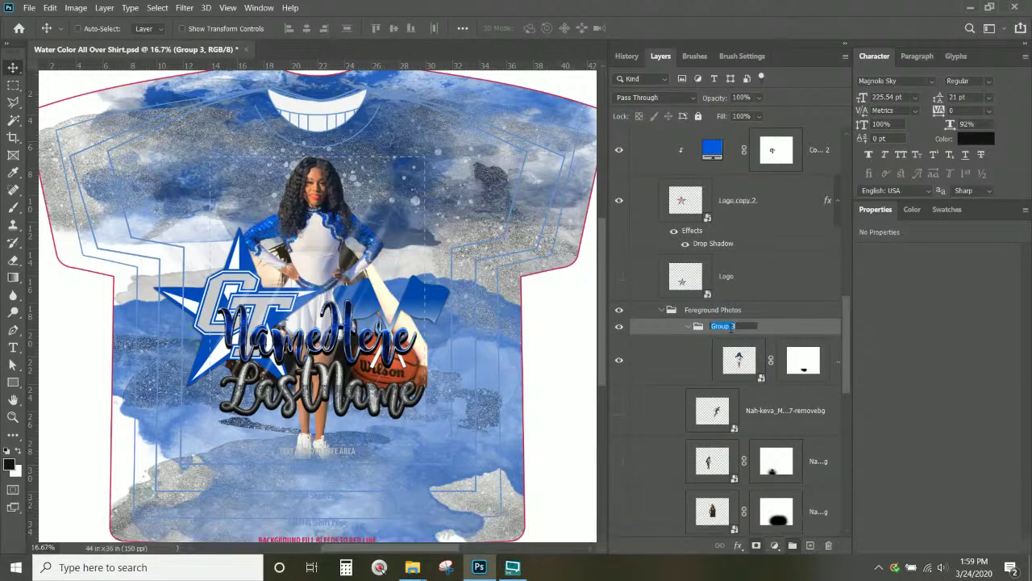
type("Color Guard")
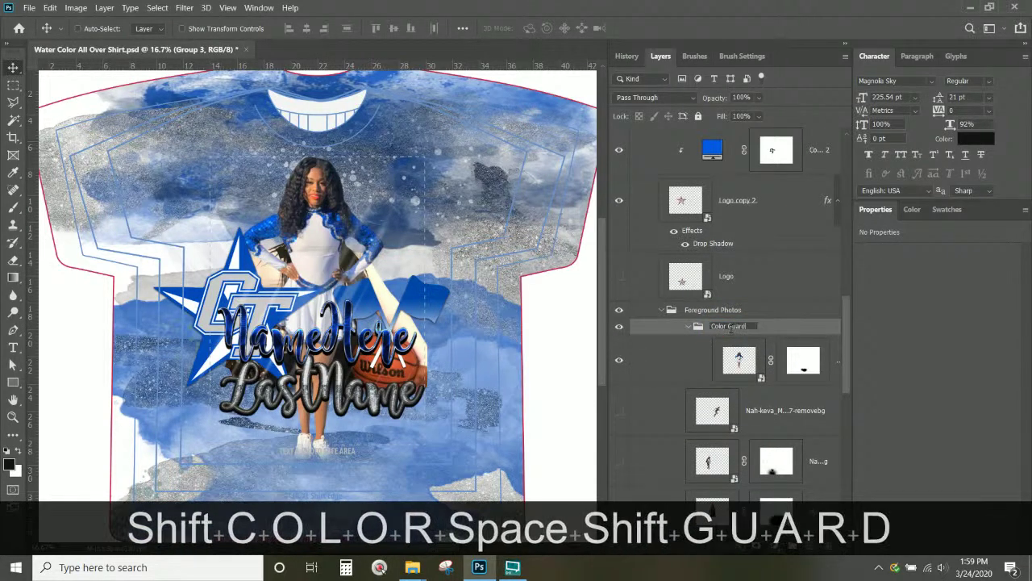
key("Return")
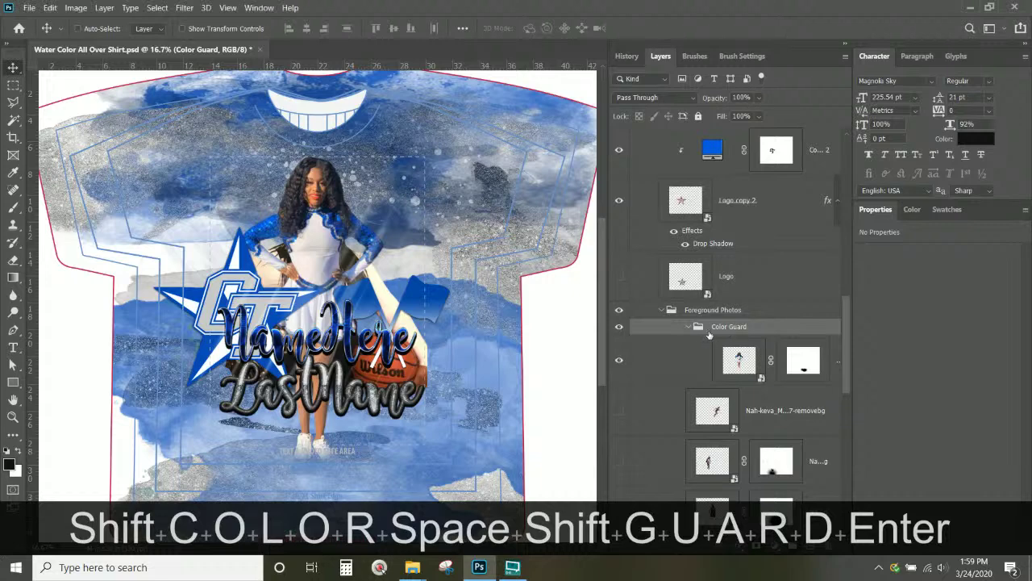
left_click(690, 326)
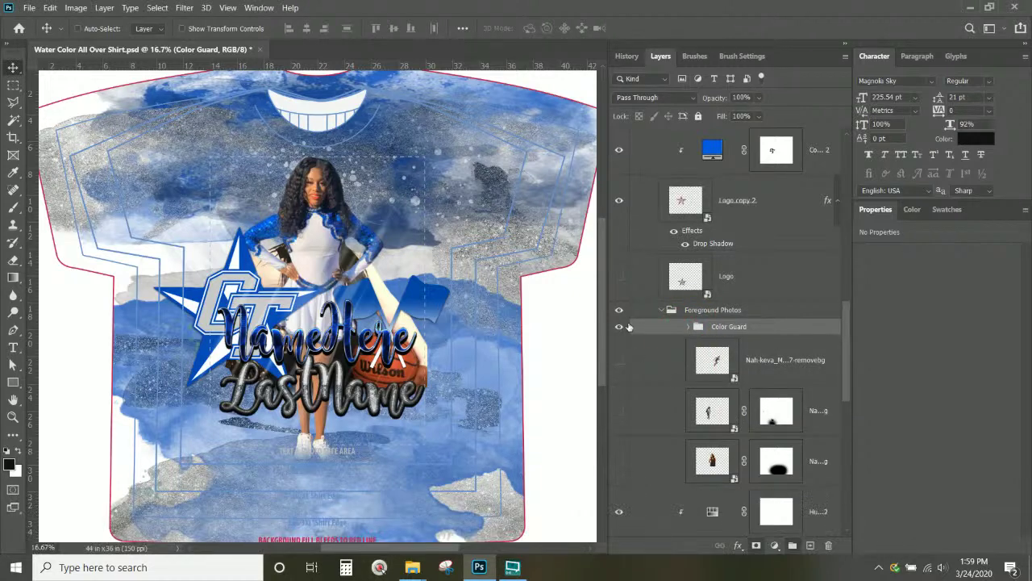
left_click(620, 330)
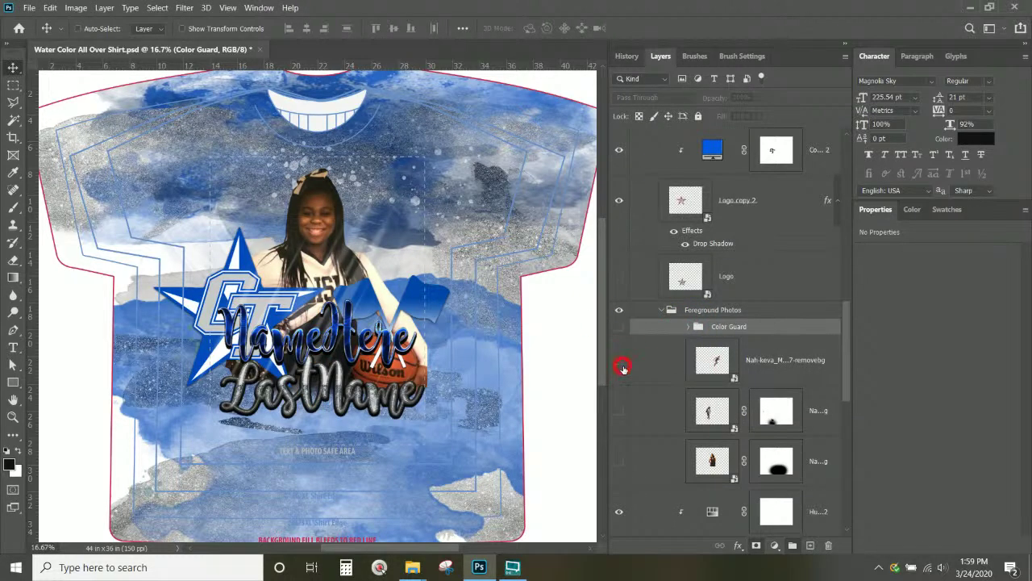
- Preview the runner's cutout, and group the three track athlete photo layers under the name Track inside Foreground Photos
left_click(795, 363)
left_click(619, 359)
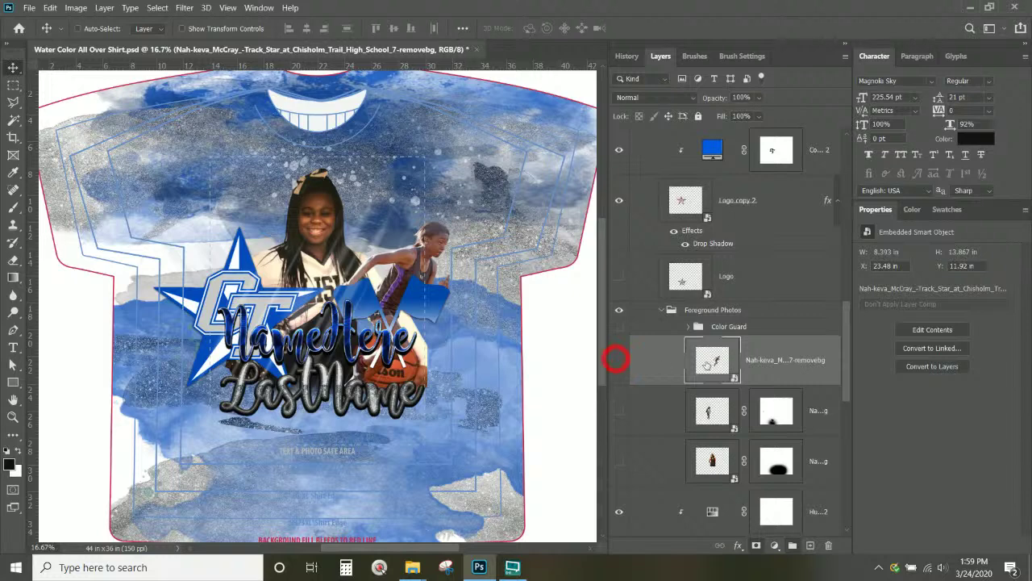
scroll(785, 369, "down", 3)
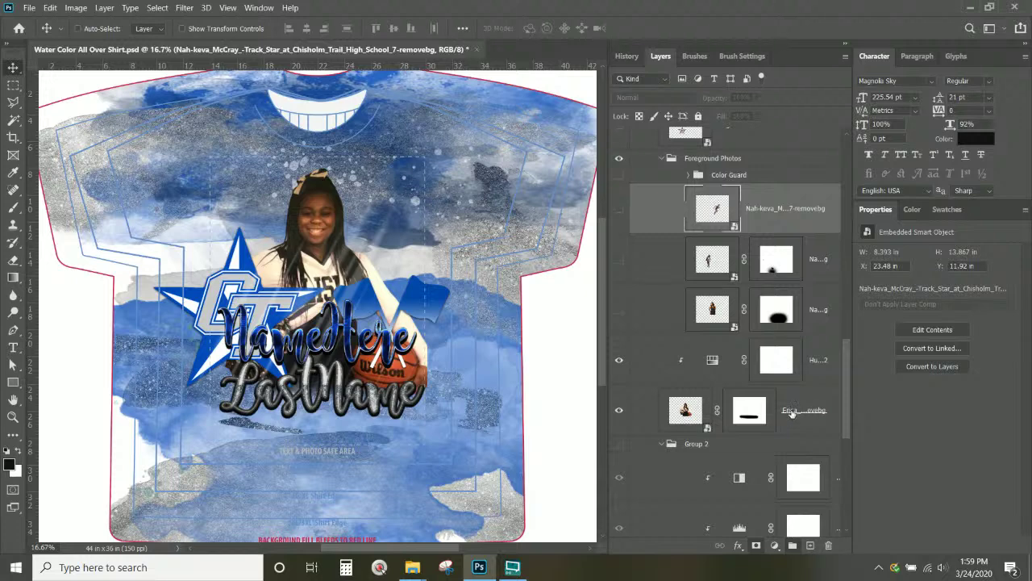
left_click(814, 315, "shift")
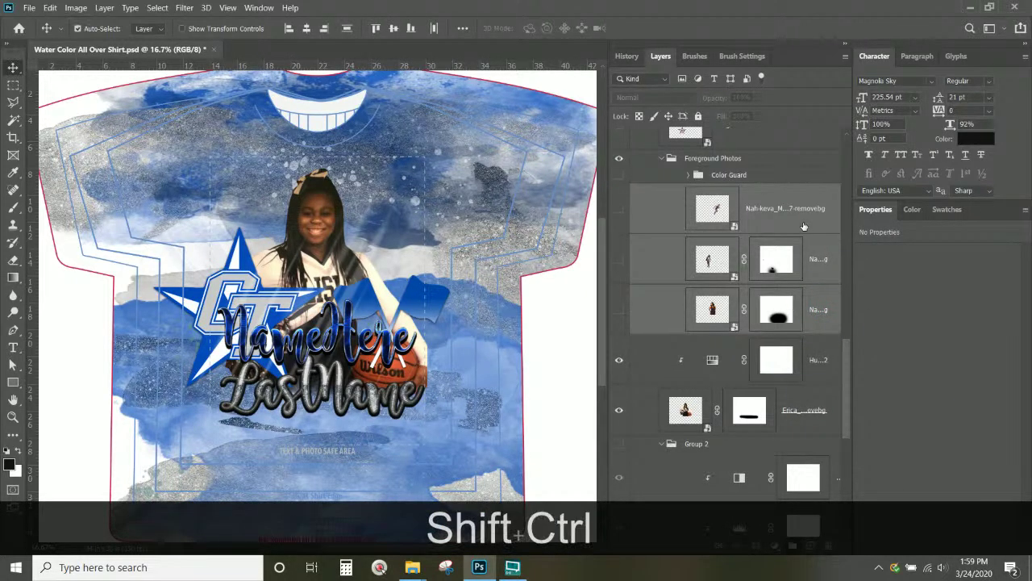
key("ctrl+shift+g")
double_click(722, 191)
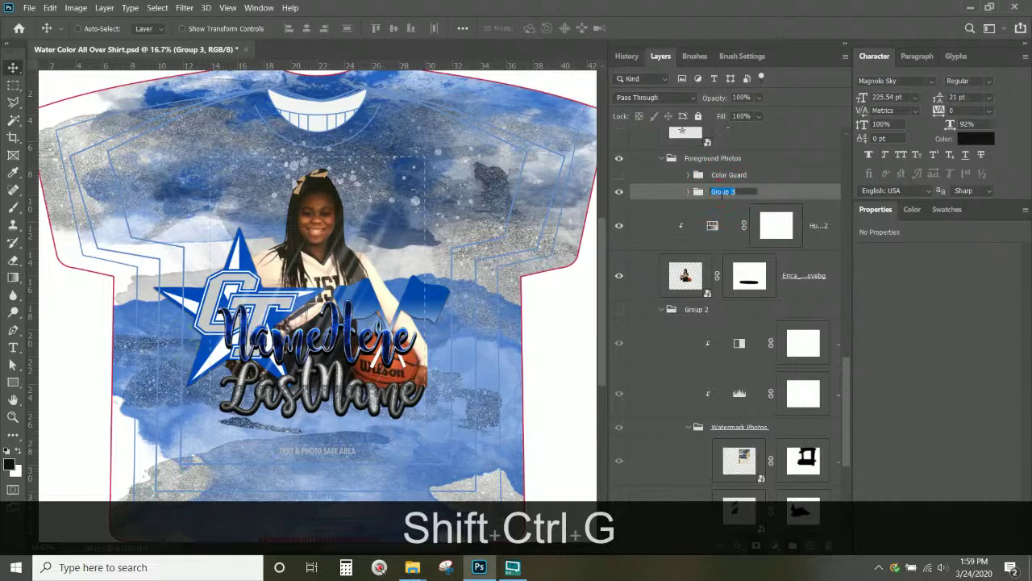
type("Track")
key("Return")
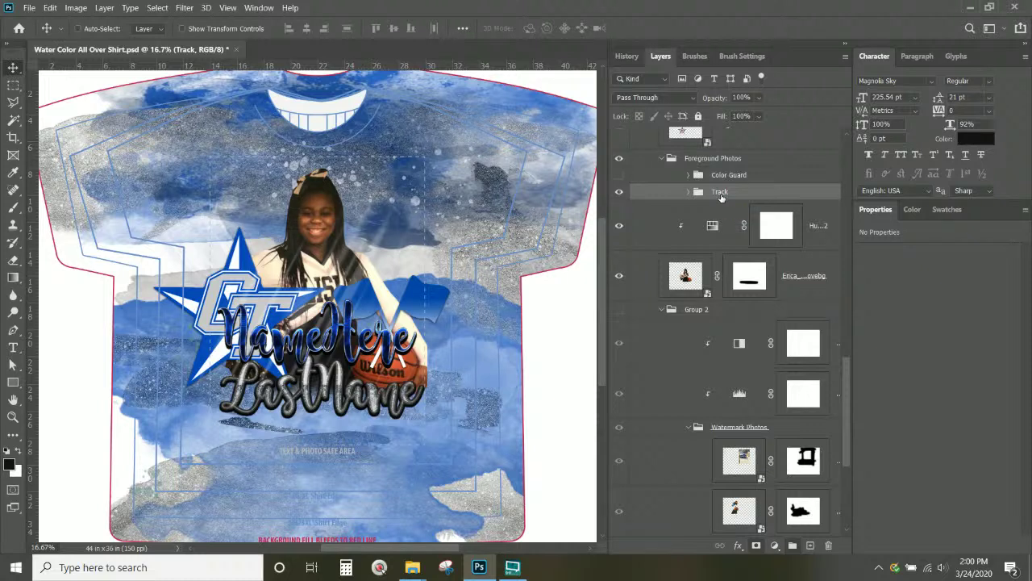
- Preview the cheer athlete's cutout and group it with its clipped Hue/Saturation adjustment
left_click(721, 196)
left_click(823, 233)
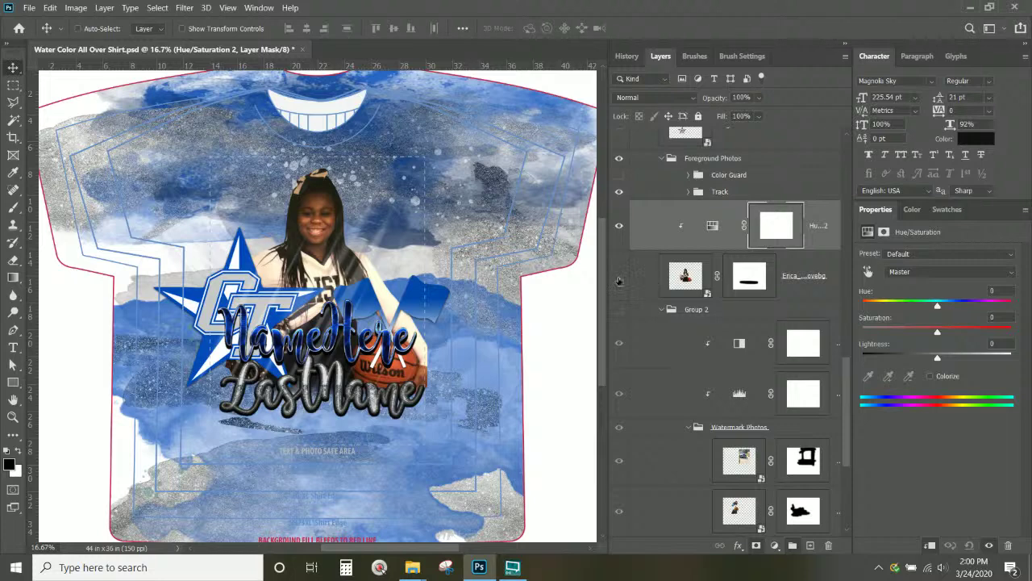
left_click(619, 277)
left_click(619, 277)
left_click(813, 226)
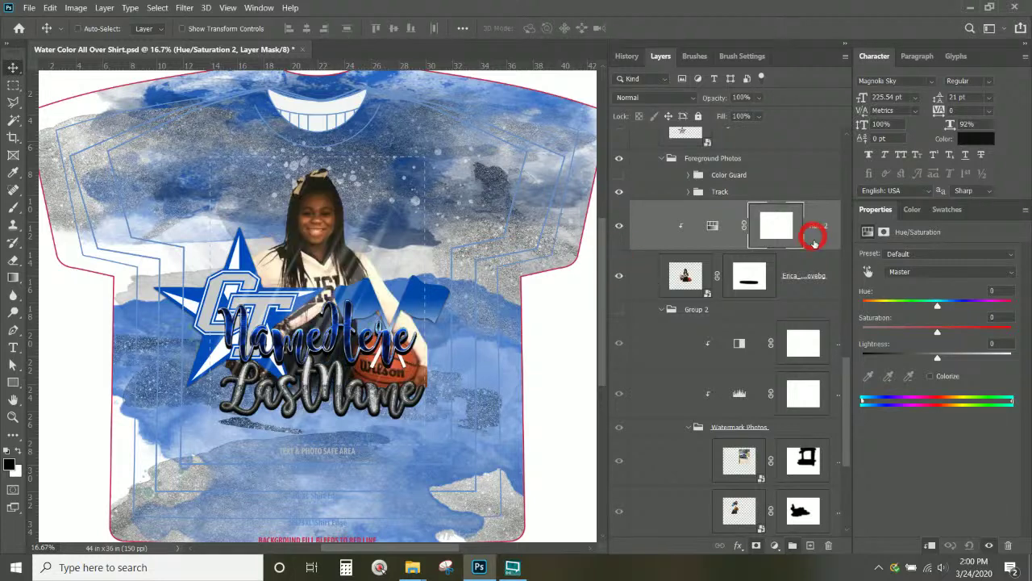
left_click(814, 278)
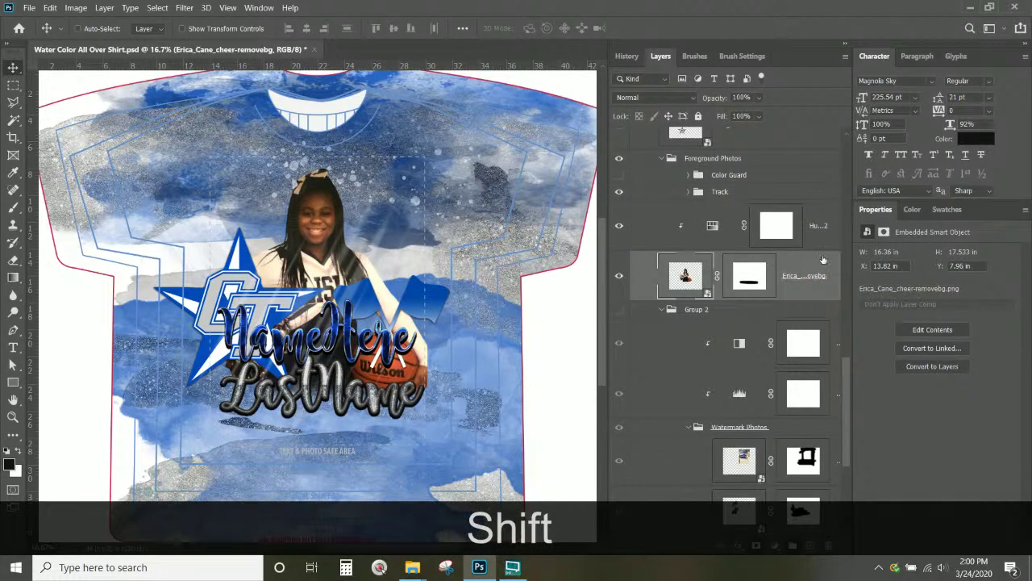
left_click(823, 228, "shift")
key("ctrl+shift+g")
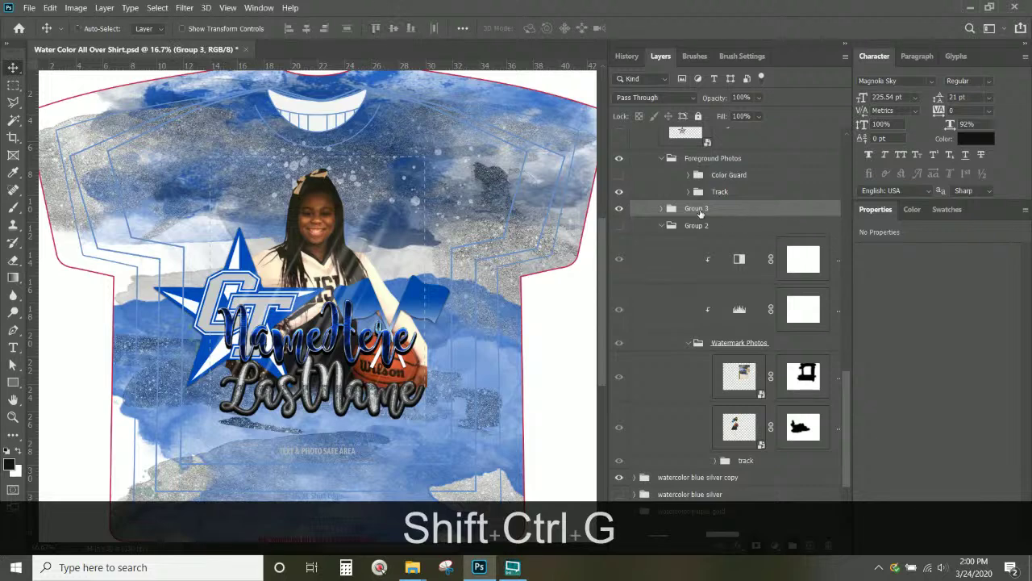
- Name the cheer athlete's new group Cheer and move it inside the Foreground Photos group
double_click(699, 209)
type("Ch")
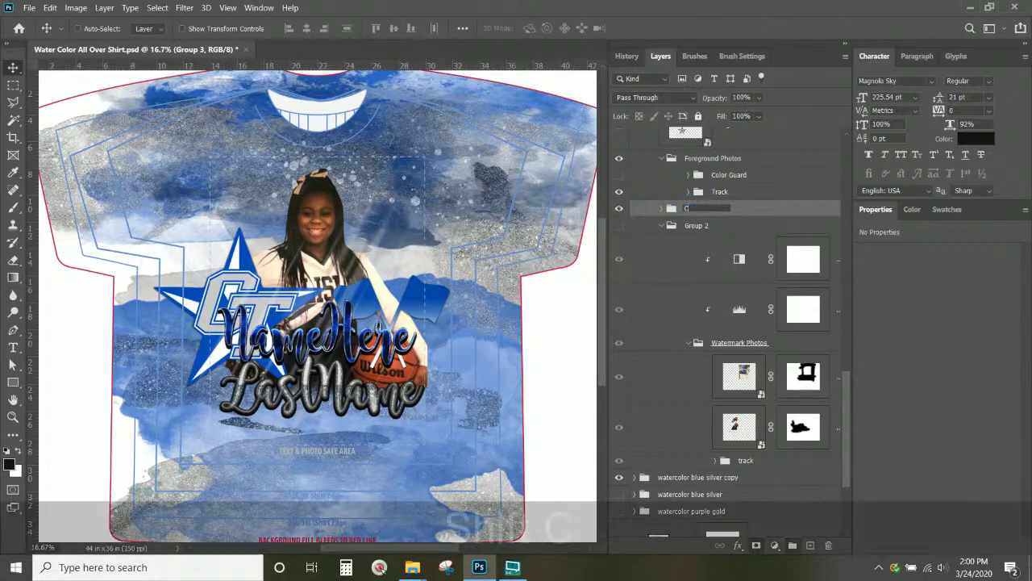
type("eer")
key("Return")
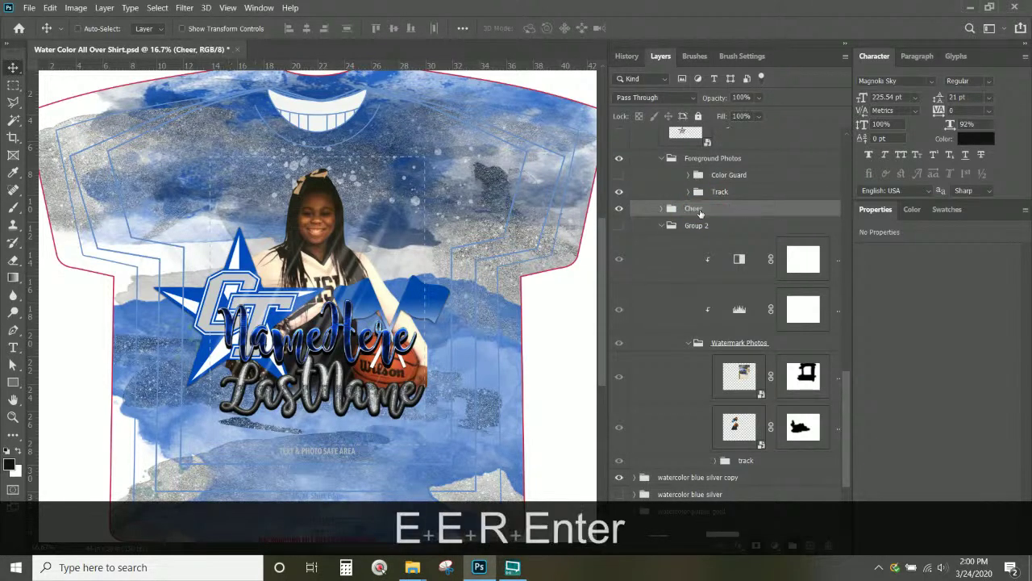
left_click_drag(700, 213, 710, 164)
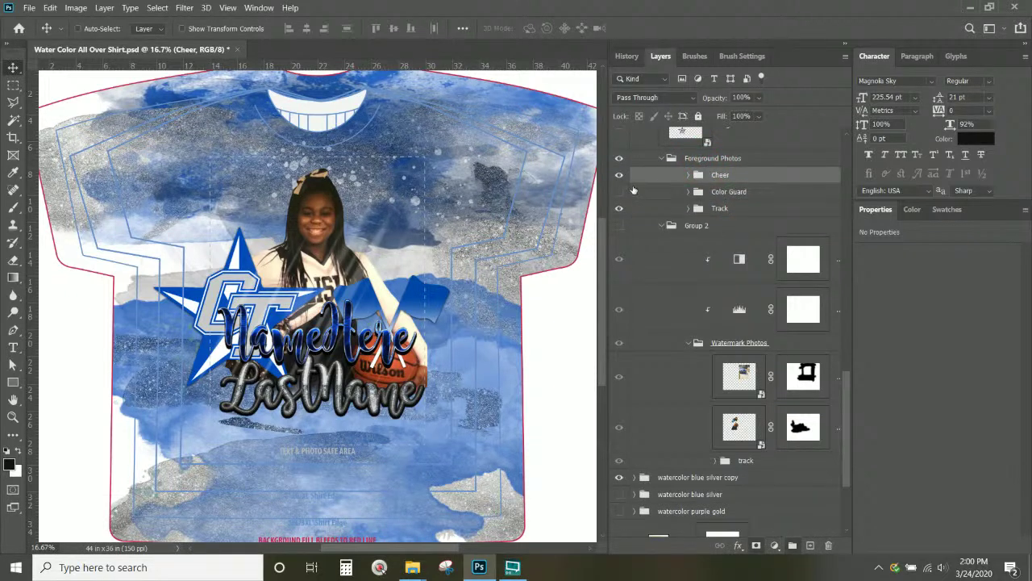
- Show Group 2 and hide the two existing photo layers inside the Watermark Photos group
left_click(713, 227)
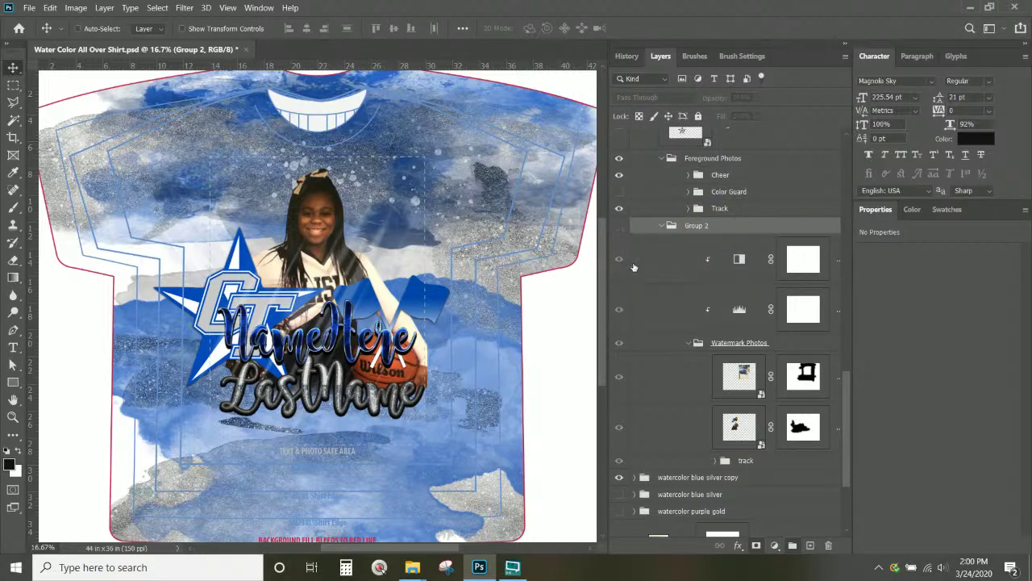
left_click(726, 343)
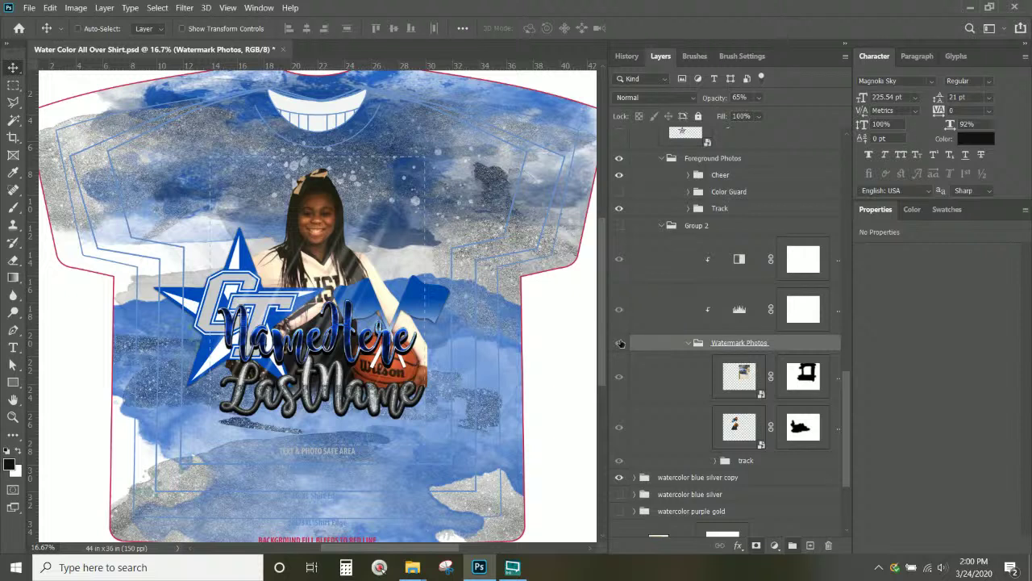
left_click(620, 343)
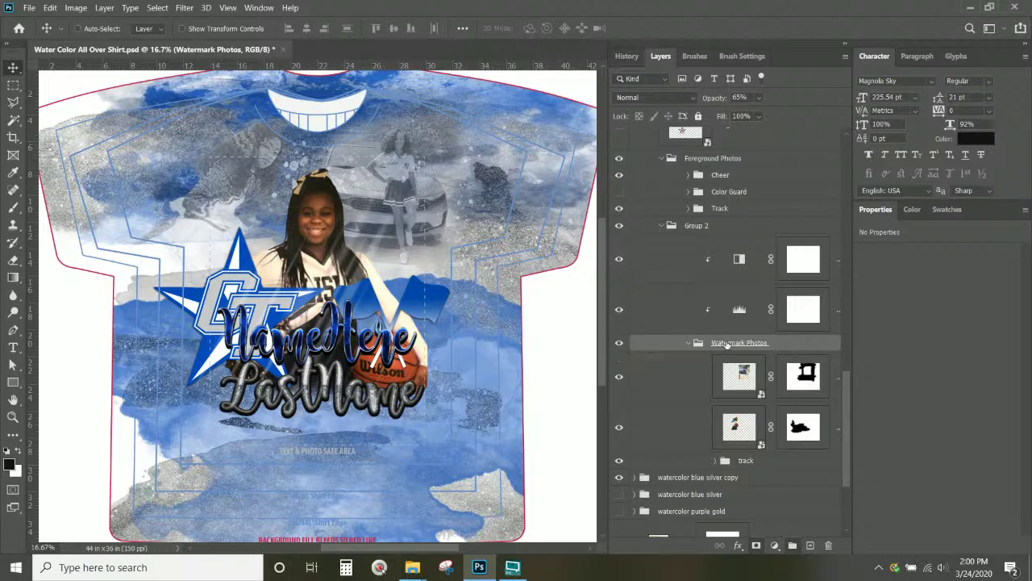
scroll(710, 349, "down", 3)
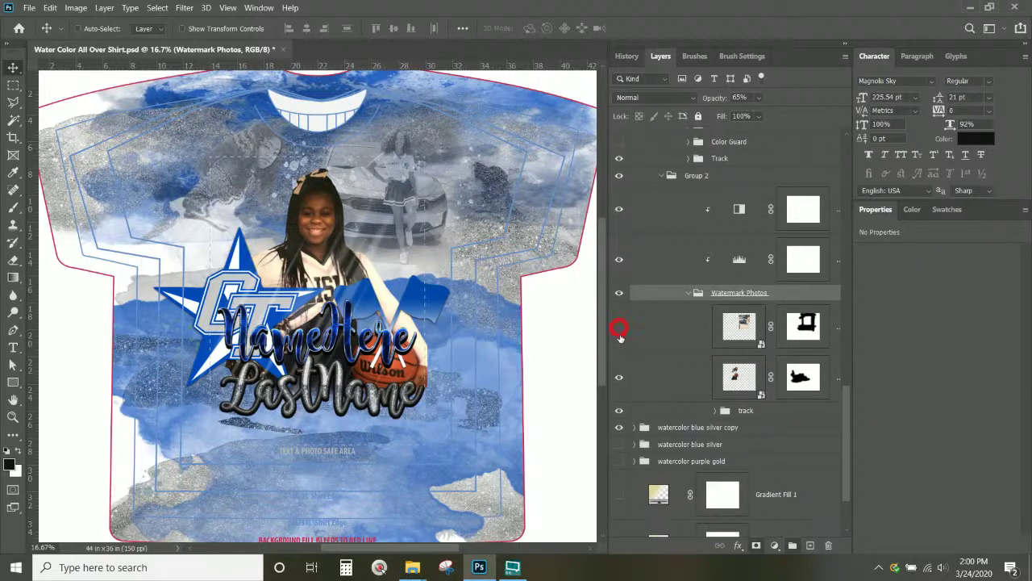
left_click(620, 326)
left_click(619, 377)
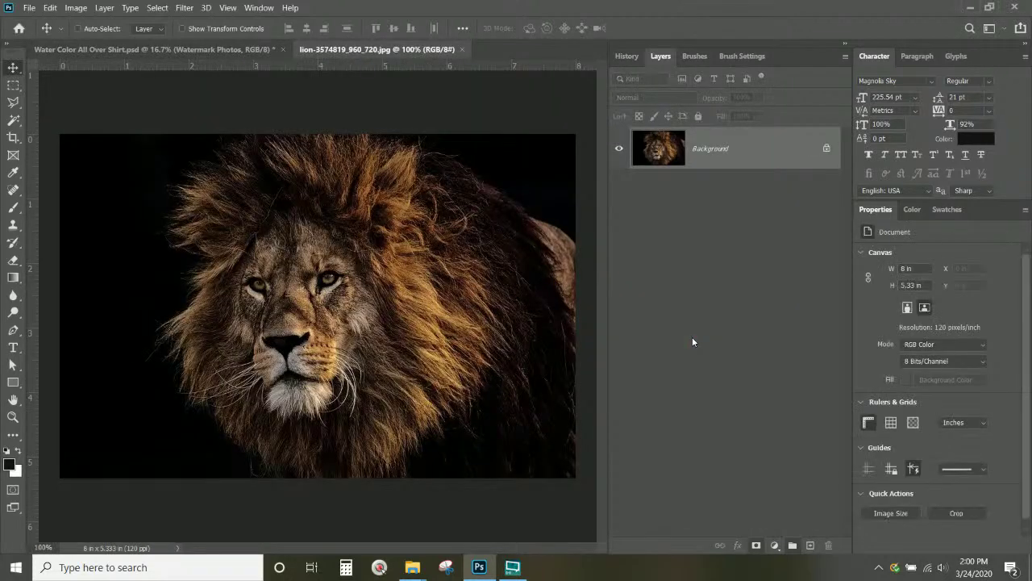
- Close the separately opened lion document and place lion-3574819_960_720 above the top photo layer in Watermark Photos
left_click(463, 48)
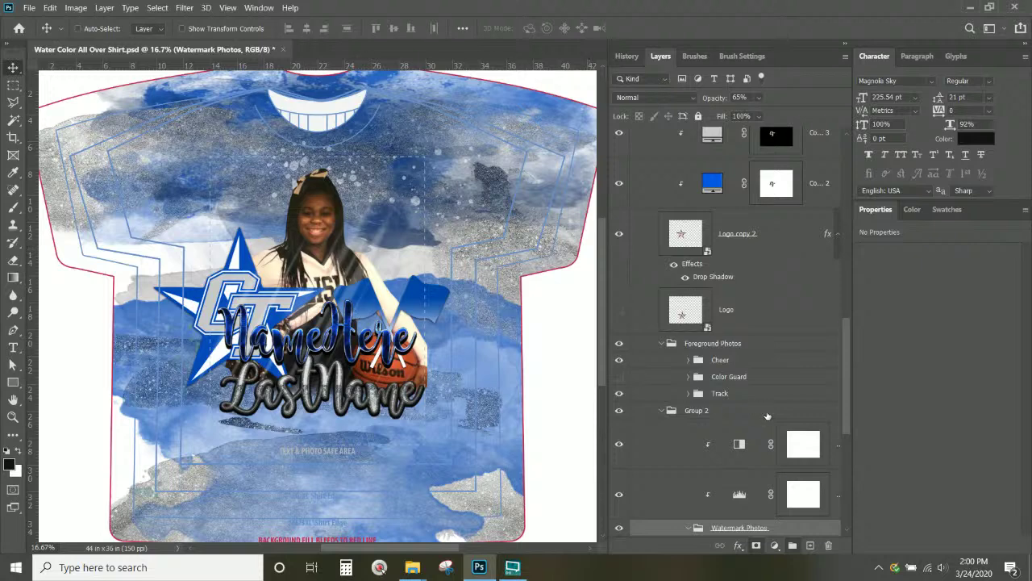
scroll(728, 379, "down", 5)
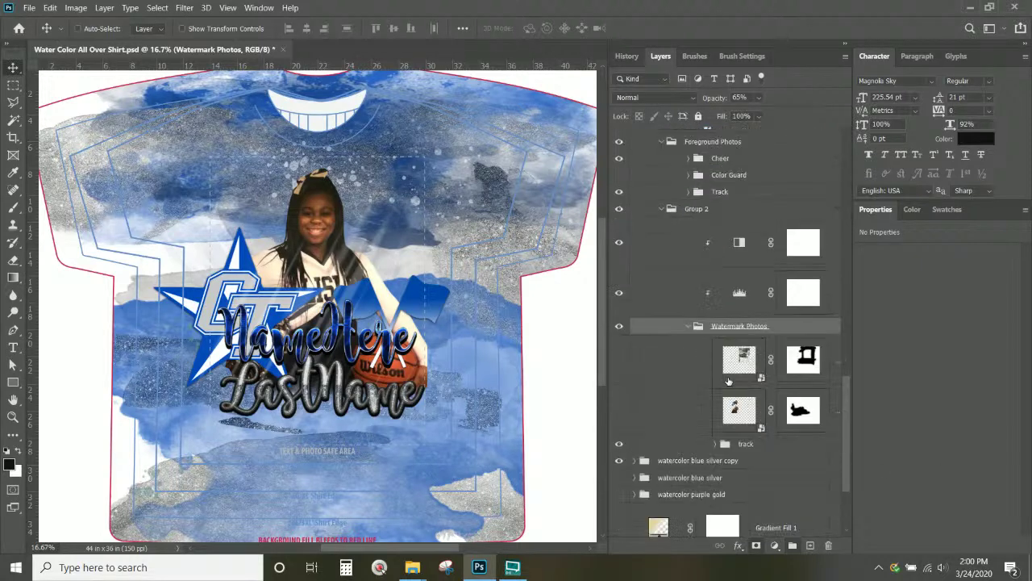
left_click(736, 369)
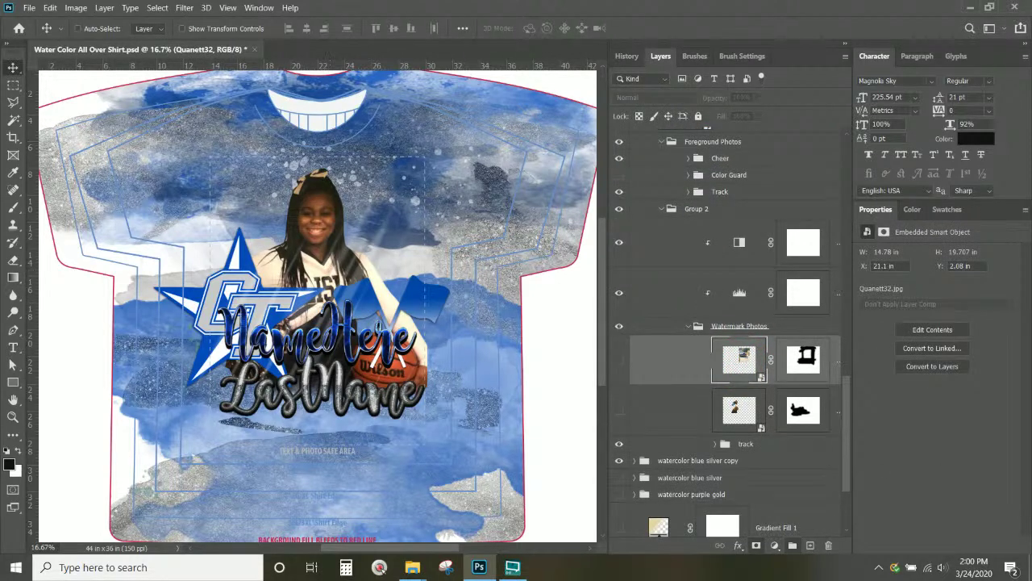
key("ctrl+t")
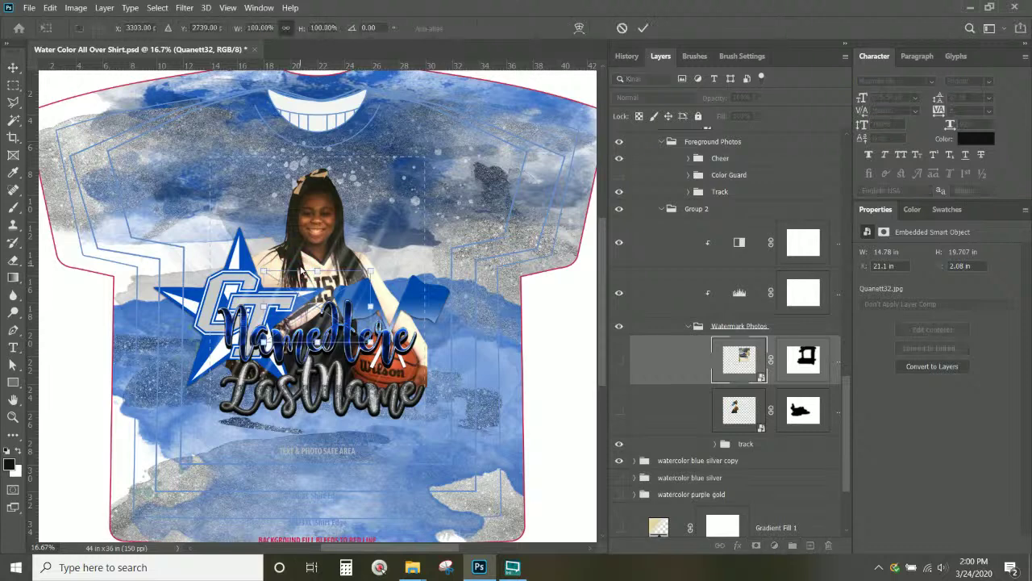
key("ctrl+v")
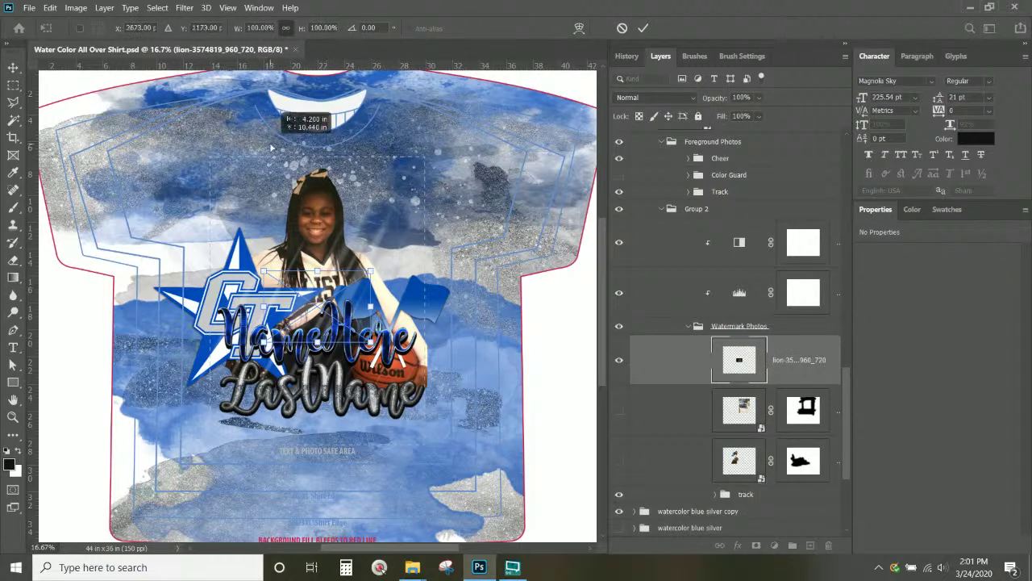
- Enlarge the lion photo to about 236% and position it on the shirt's upper-left chest beside the athlete's head
left_click_drag(271, 129, 268, 163)
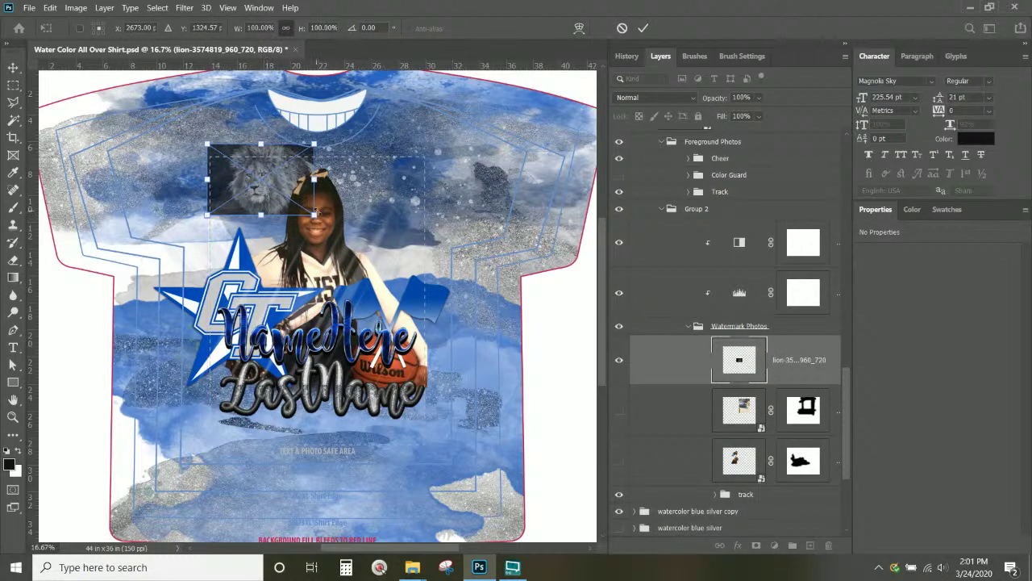
left_click_drag(314, 216, 292, 208)
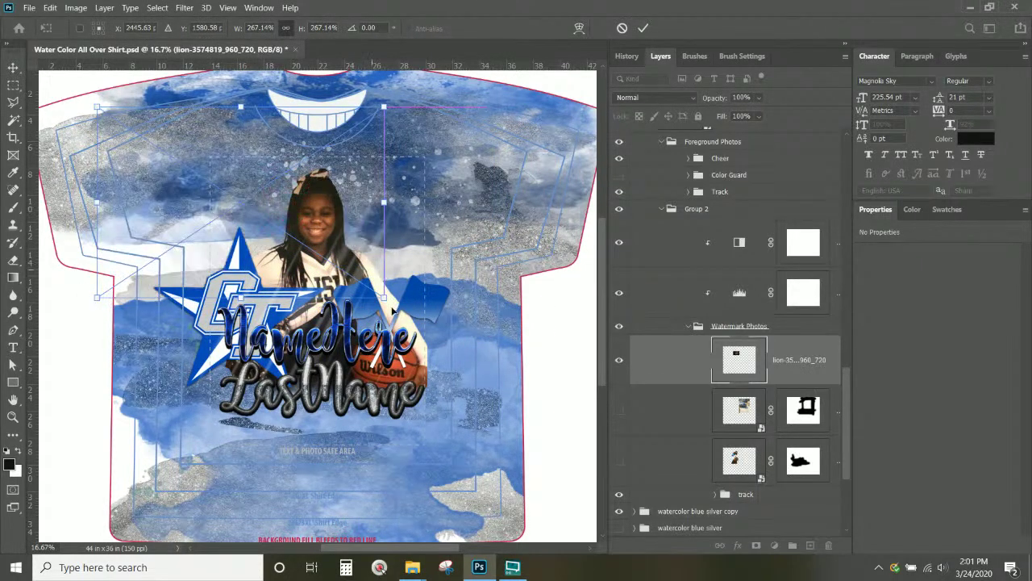
left_click_drag(389, 301, 349, 274)
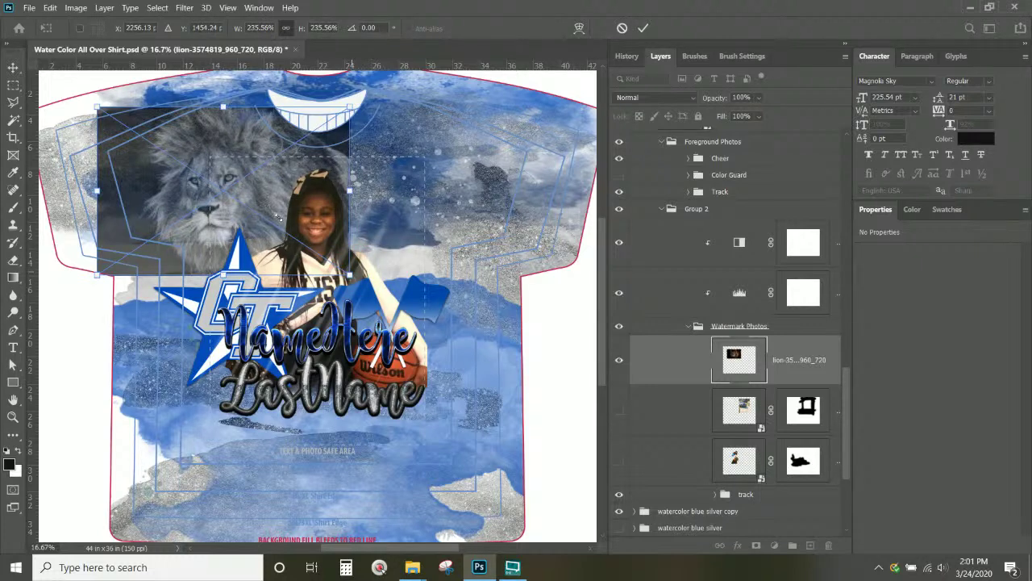
left_click_drag(278, 217, 283, 217)
key("Return")
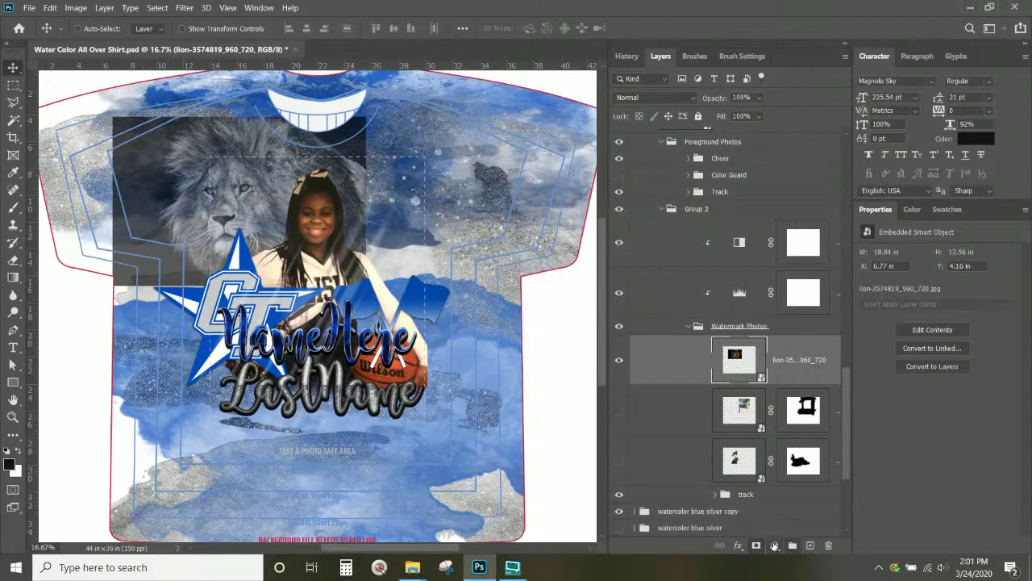
- Add a layer mask to the lion photo that reveals the whole image
left_click(104, 7)
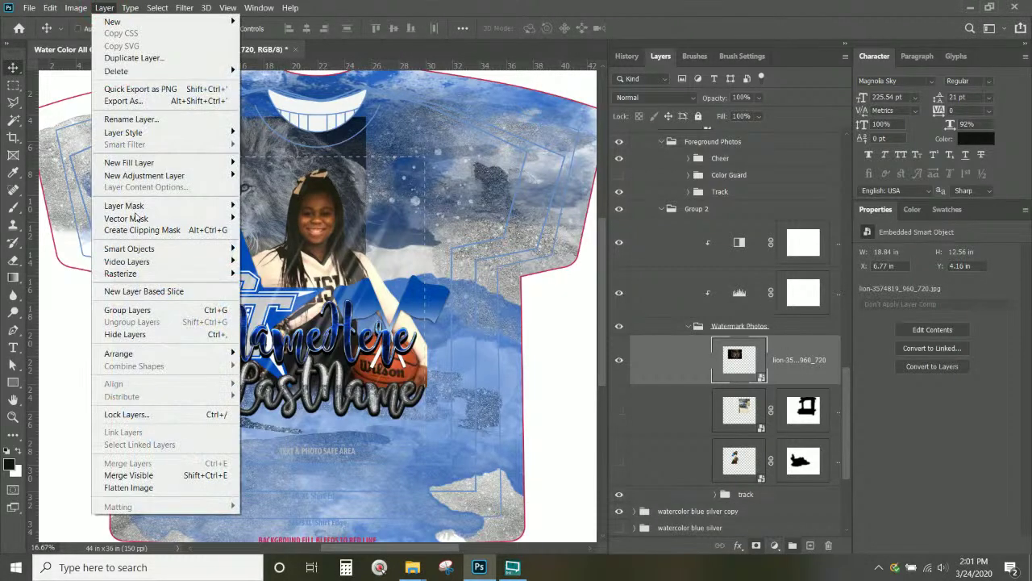
mouse_move(153, 182)
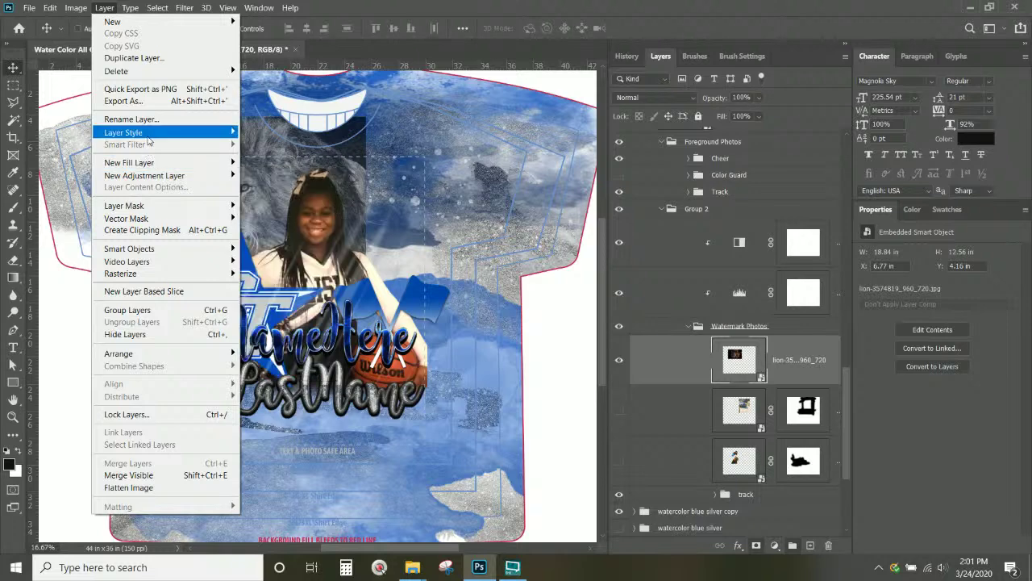
mouse_move(146, 212)
left_click(260, 205)
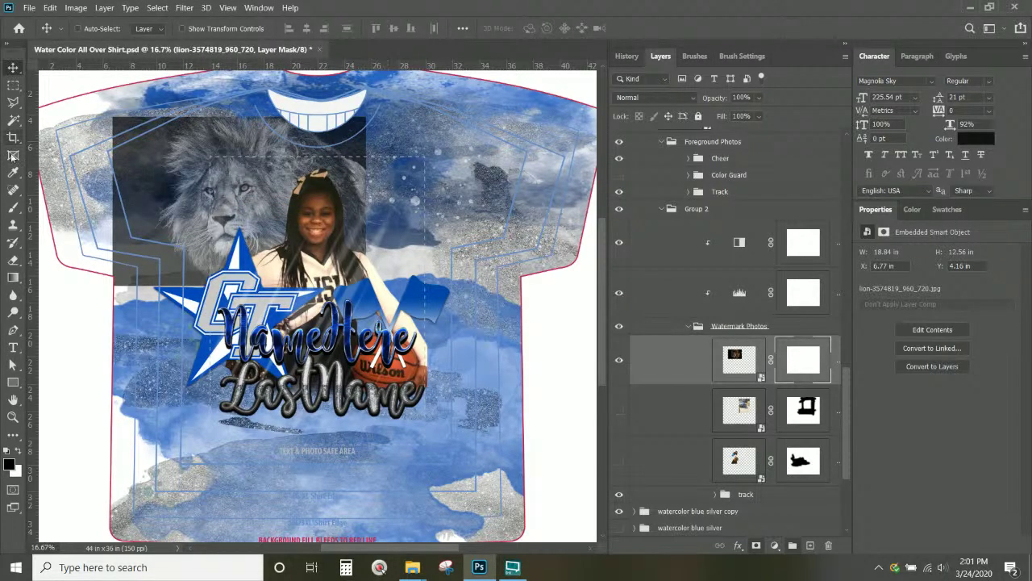
- Paint black on the lion photo's mask with a soft 800 px brush to fade the dark background and edges around the mane
left_click(13, 210)
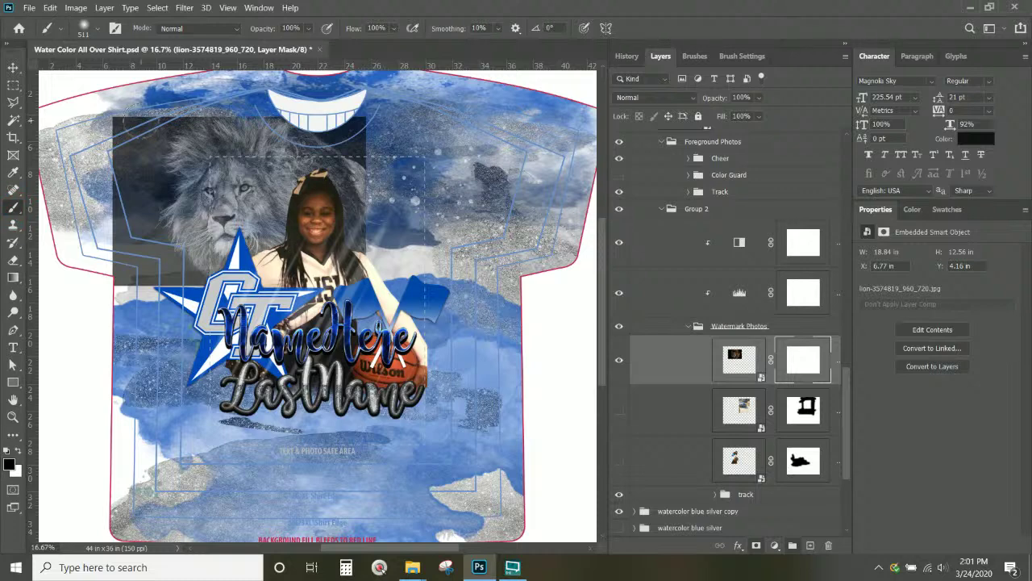
right_click(118, 103)
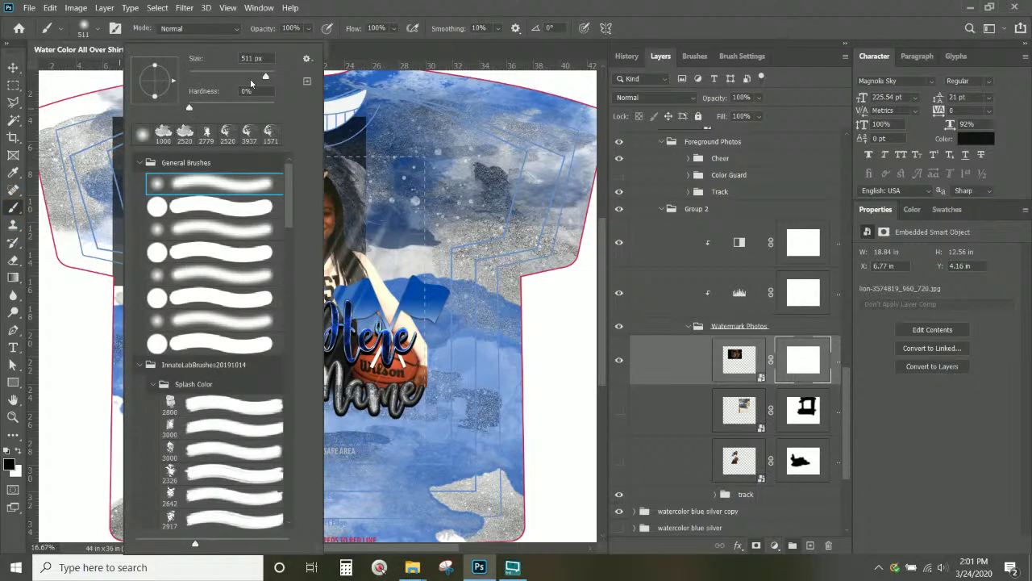
left_click_drag(269, 78, 270, 75)
left_click(261, 77)
left_click_drag(263, 81, 265, 82)
left_click(267, 79)
type("800")
key("KP_Enter")
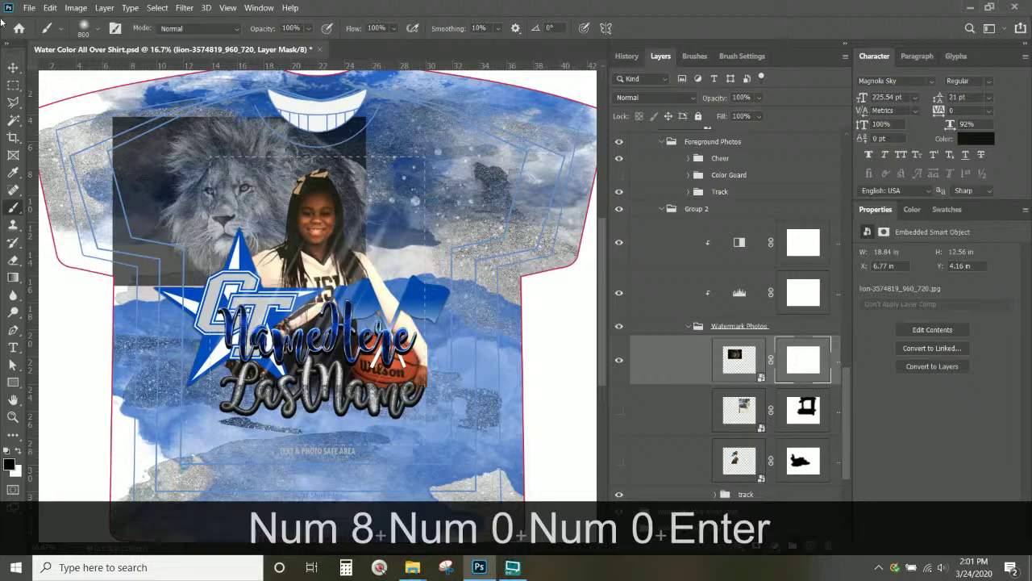
mouse_move(121, 109)
left_mouse_down()
mouse_move(96, 214)
mouse_move(105, 258)
mouse_move(133, 136)
left_mouse_up()
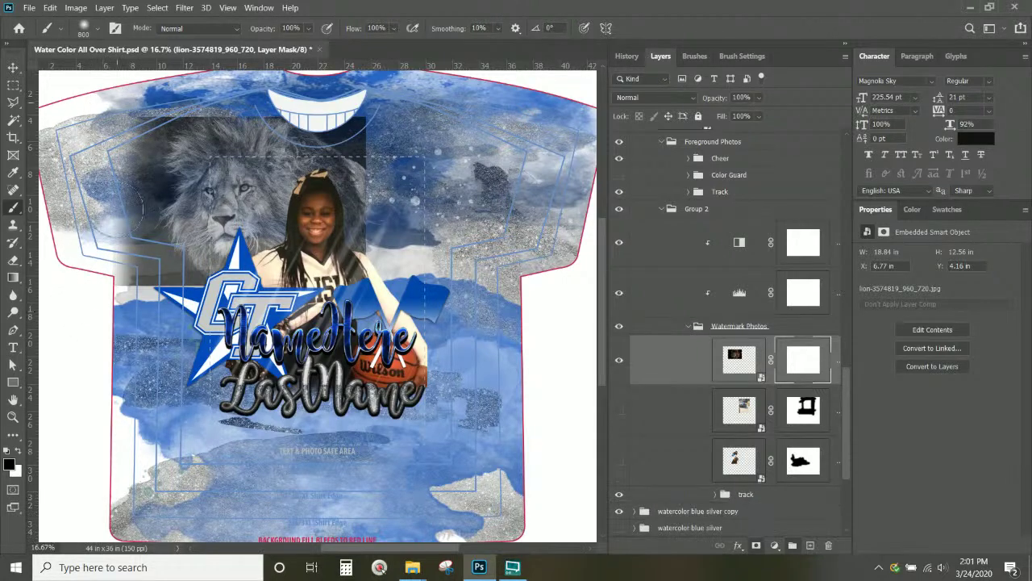
mouse_move(121, 206)
left_mouse_down()
mouse_move(129, 306)
mouse_move(165, 278)
mouse_move(130, 177)
mouse_move(145, 93)
mouse_move(234, 73)
mouse_move(209, 109)
mouse_move(266, 93)
mouse_move(323, 100)
mouse_move(291, 104)
mouse_move(361, 119)
mouse_move(355, 162)
mouse_move(326, 97)
mouse_move(371, 274)
left_mouse_up()
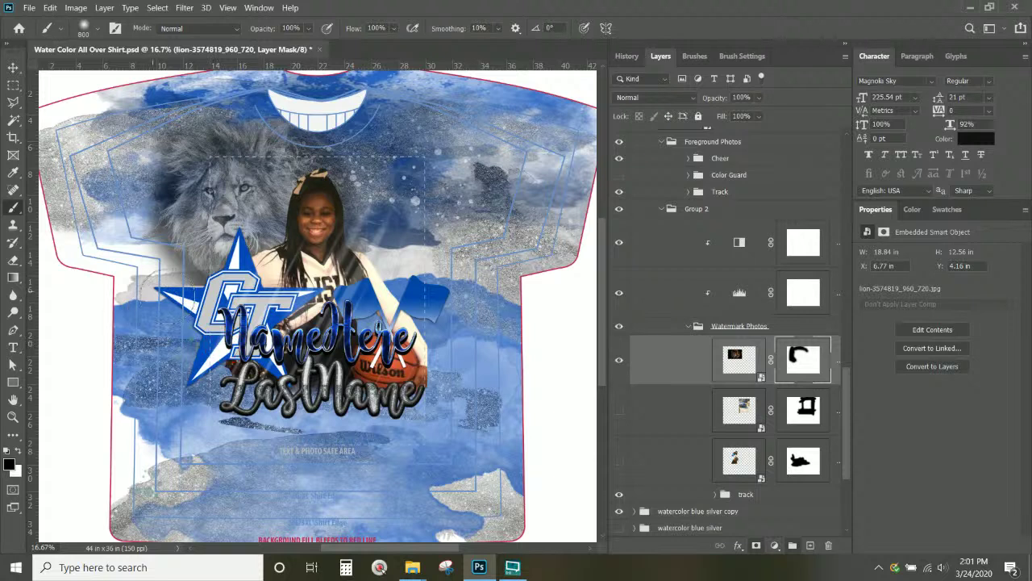
mouse_move(141, 242)
left_mouse_down()
mouse_move(162, 179)
mouse_move(145, 177)
mouse_move(157, 206)
mouse_move(165, 186)
mouse_move(137, 121)
mouse_move(145, 81)
mouse_move(193, 81)
left_mouse_up()
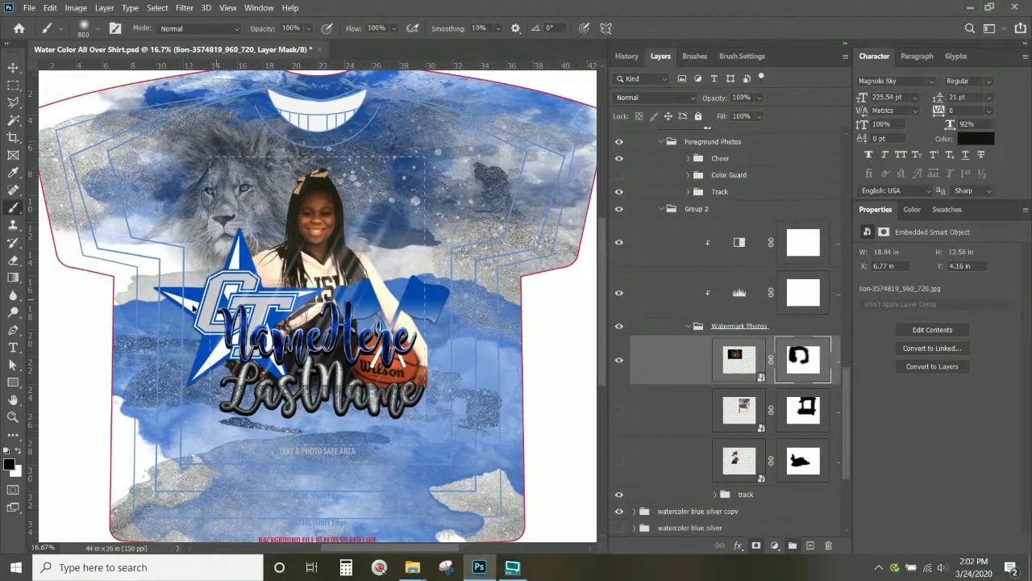
mouse_move(193, 307)
left_mouse_down()
mouse_move(153, 242)
mouse_move(154, 259)
mouse_move(221, 295)
mouse_move(204, 267)
mouse_move(239, 307)
mouse_move(113, 256)
left_mouse_up()
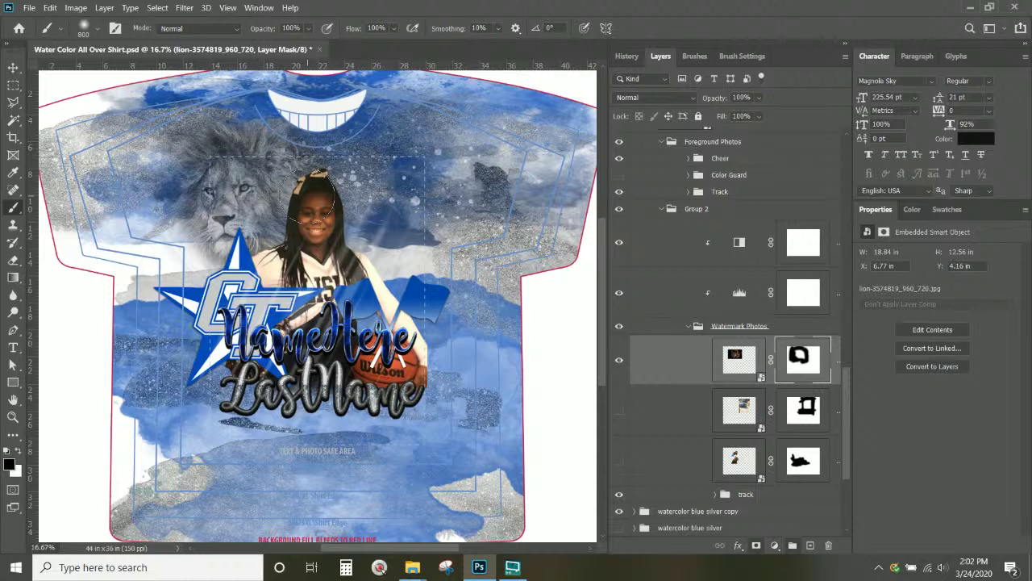
- Duplicate the star logo into Watermark Photos below the lion photo and place the copy beside the athlete's head, opposite the lion
left_click(13, 68)
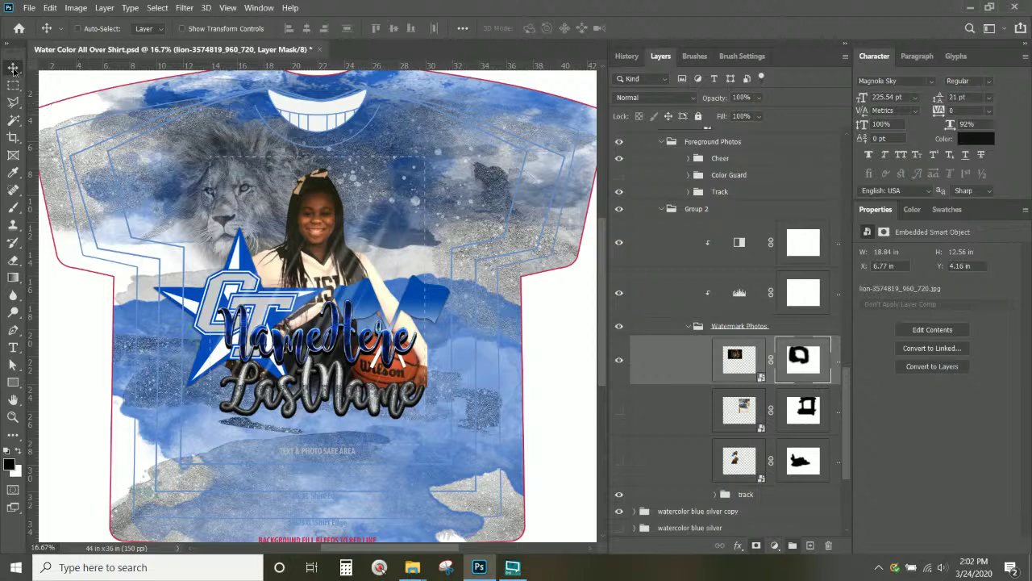
right_click(246, 298)
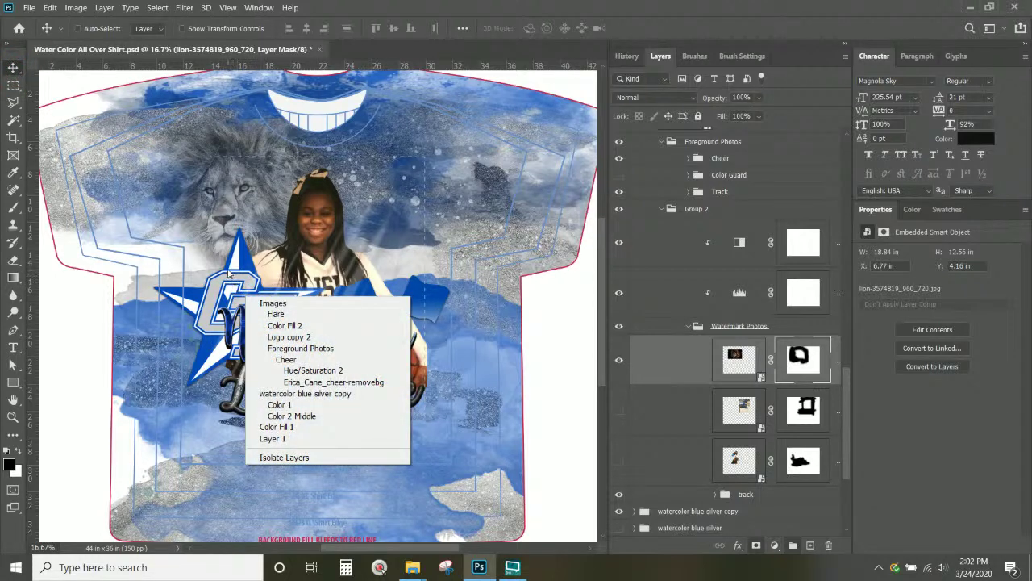
right_click(228, 274)
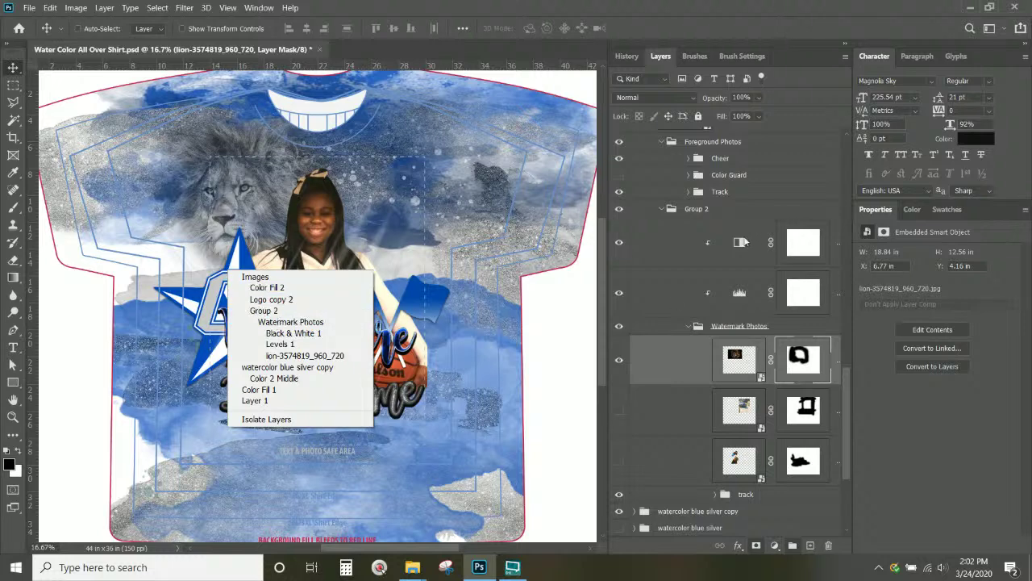
left_click(268, 299)
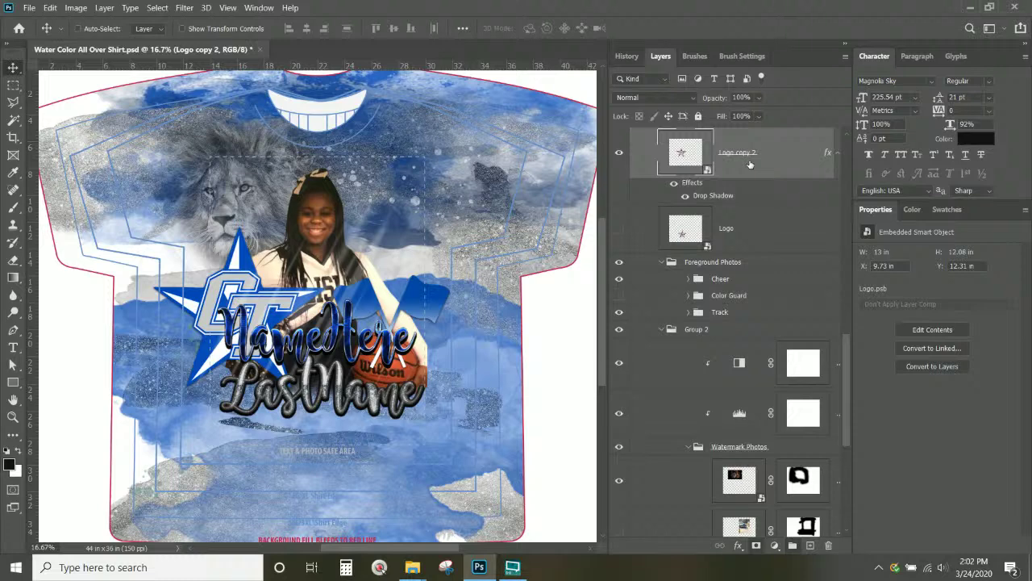
key("alt")
left_click_drag(765, 160, 729, 398)
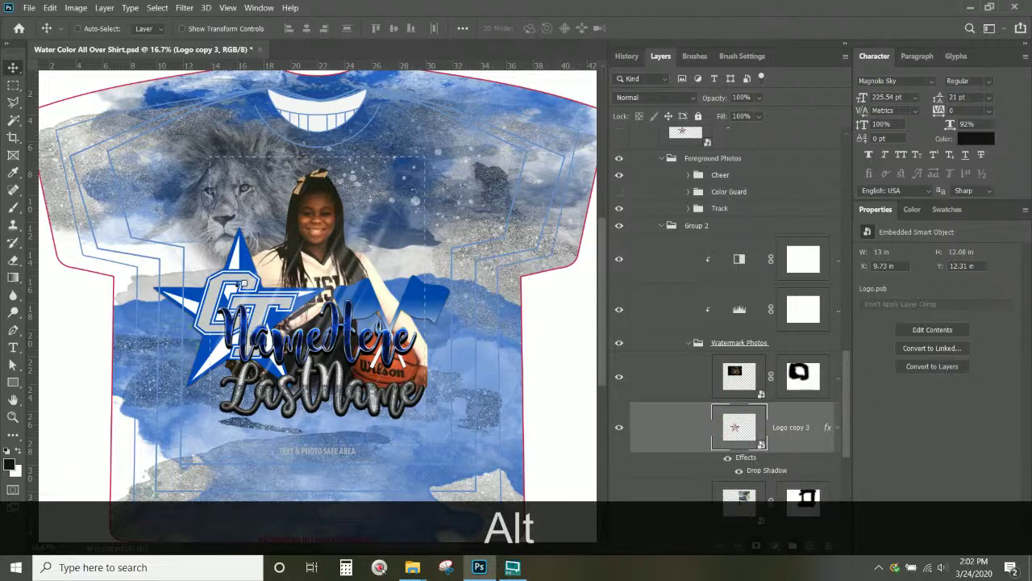
left_click_drag(260, 297, 405, 198)
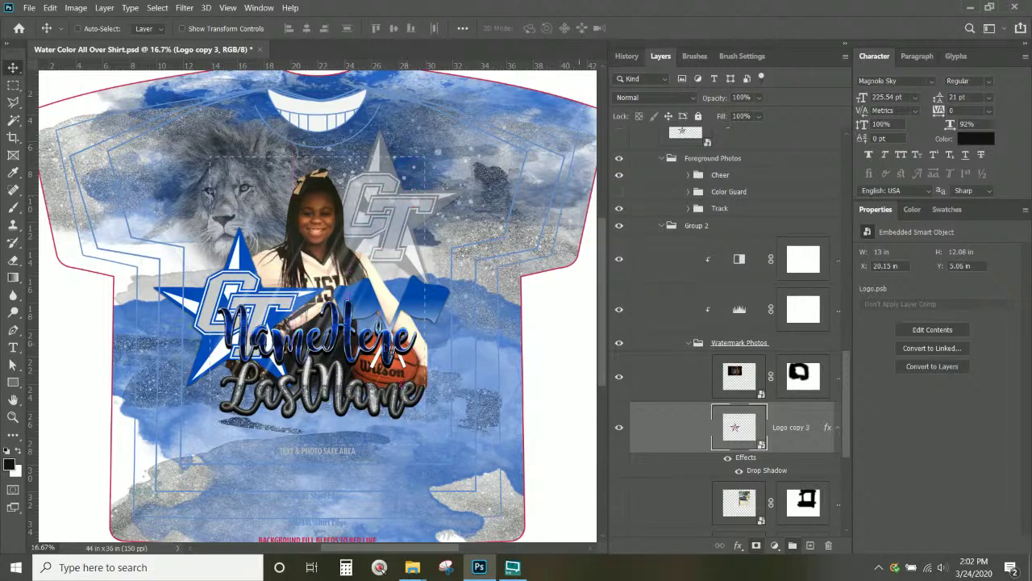
- Hide the full-color star logo layer Logo copy 2 that covers the athlete's arm
right_click(271, 303)
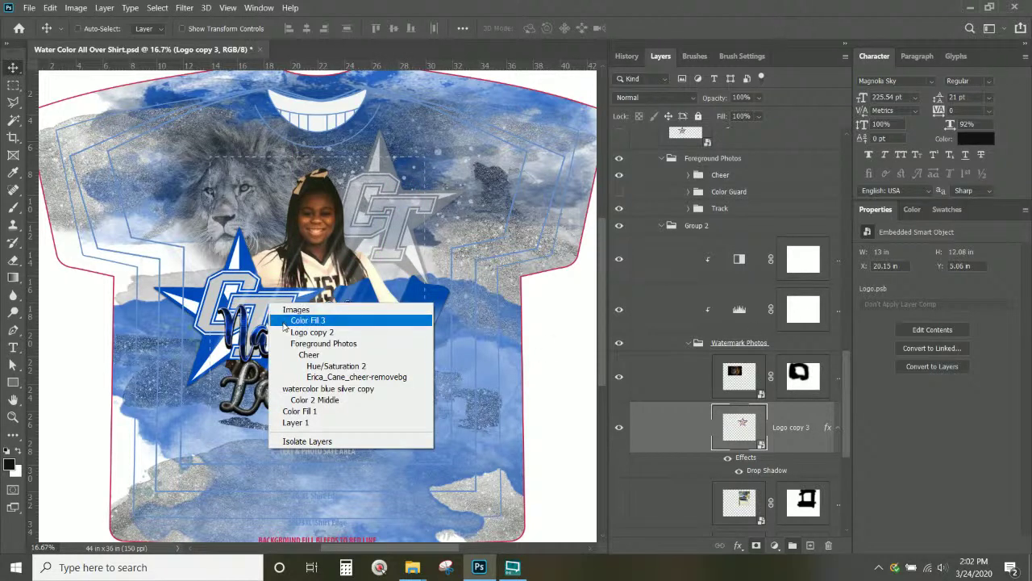
left_click(286, 331)
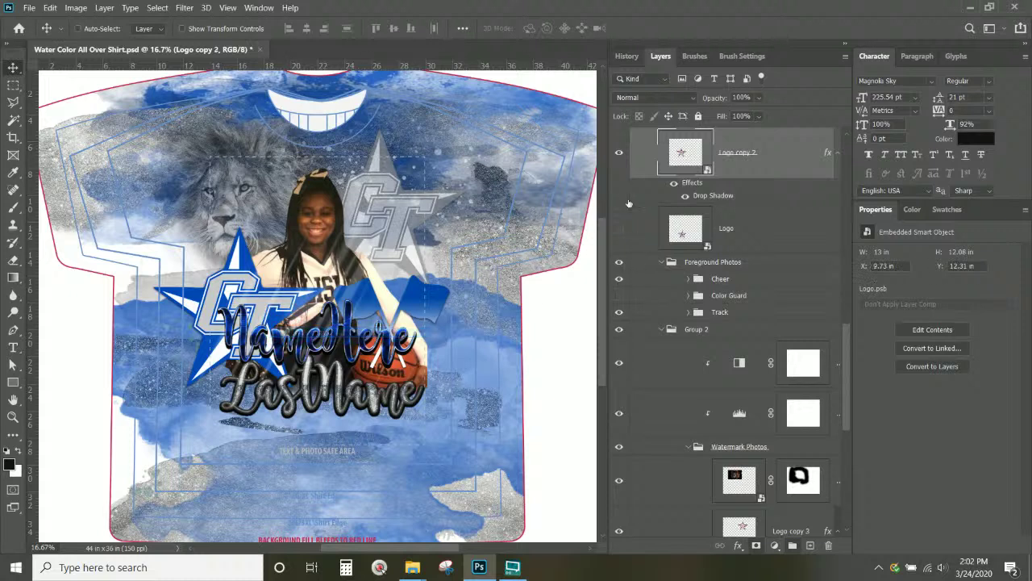
left_click(619, 154)
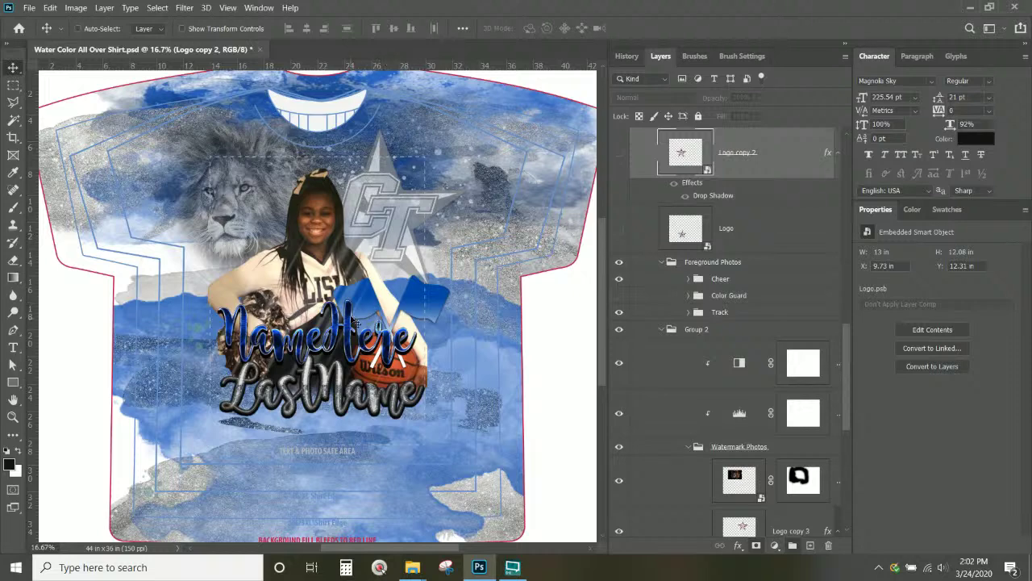
right_click(407, 226)
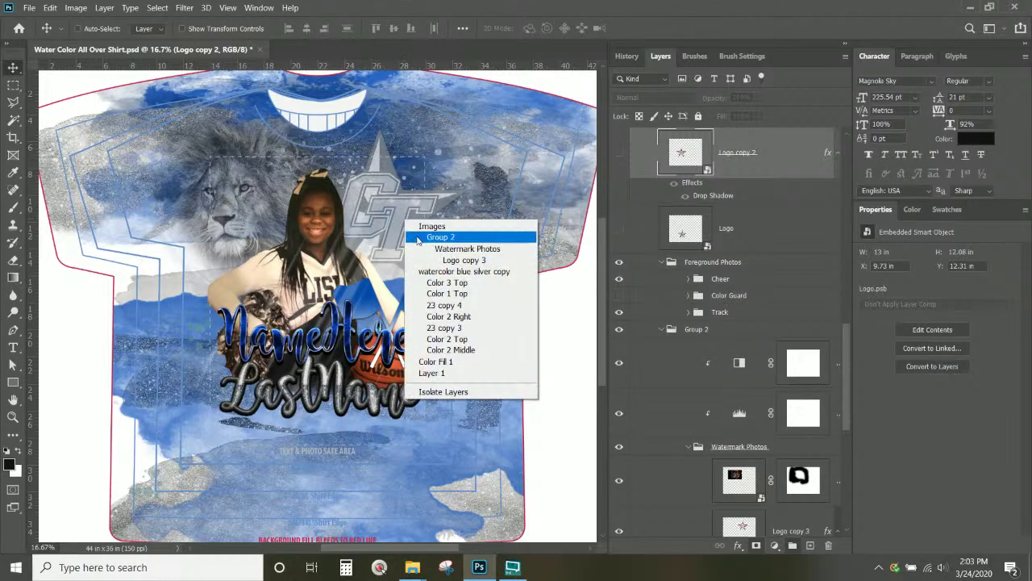
left_click(393, 224)
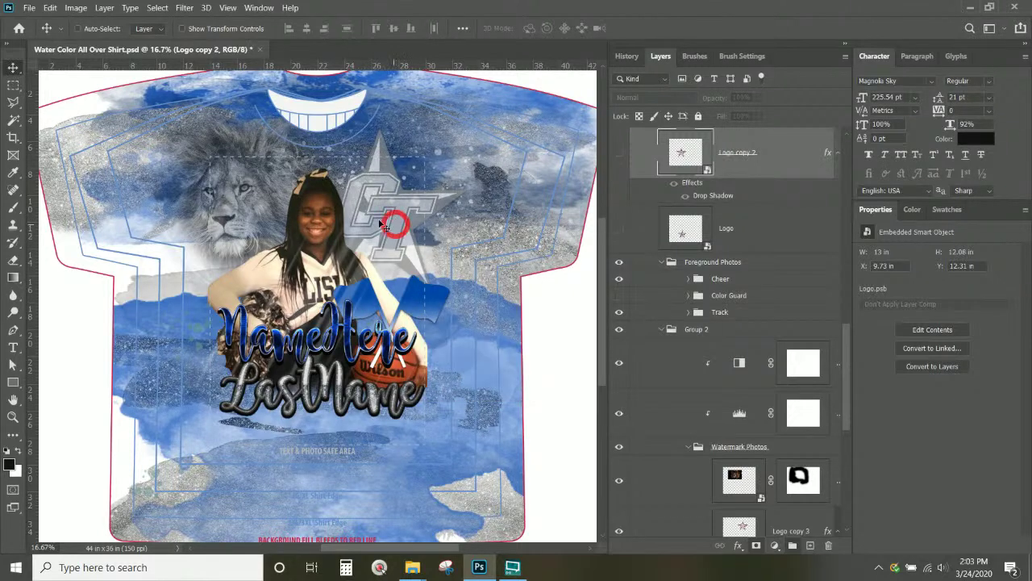
- Shift the lion watermark slightly down and closer to the athlete, to about X 7.36 in, Y 5.52 in
right_click(248, 221)
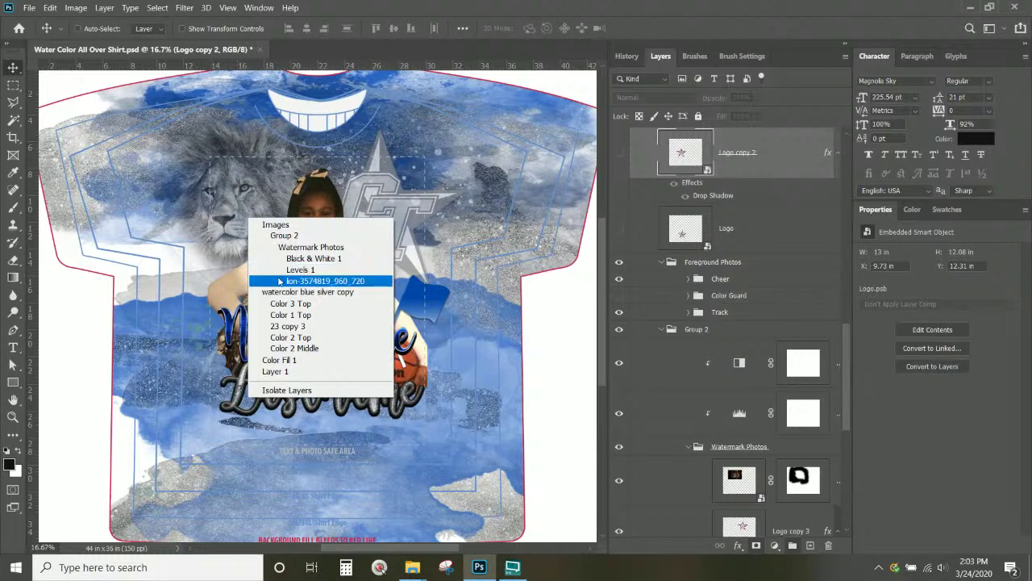
left_click(283, 281)
left_click_drag(262, 225, 251, 220)
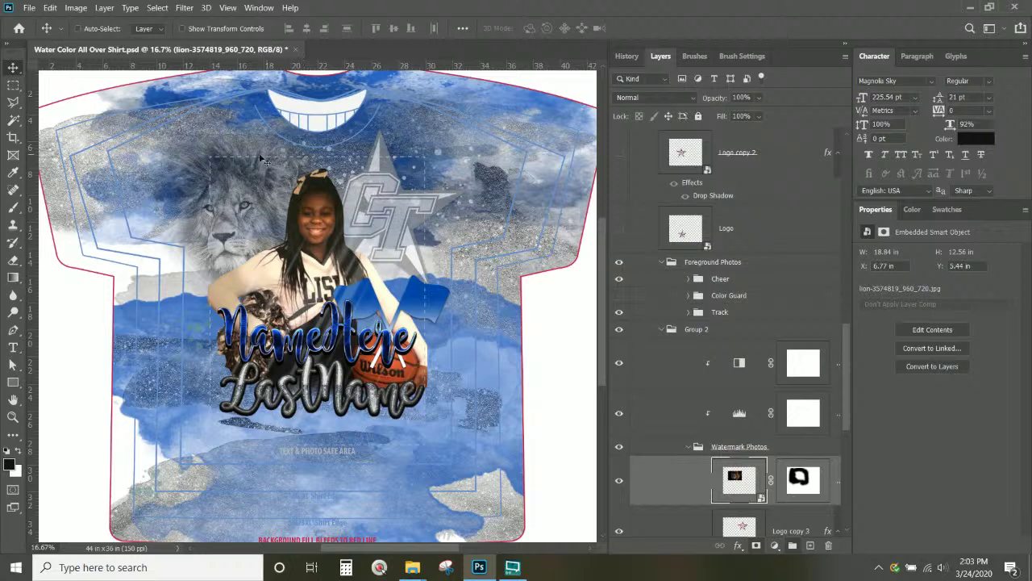
left_click_drag(248, 223, 254, 211)
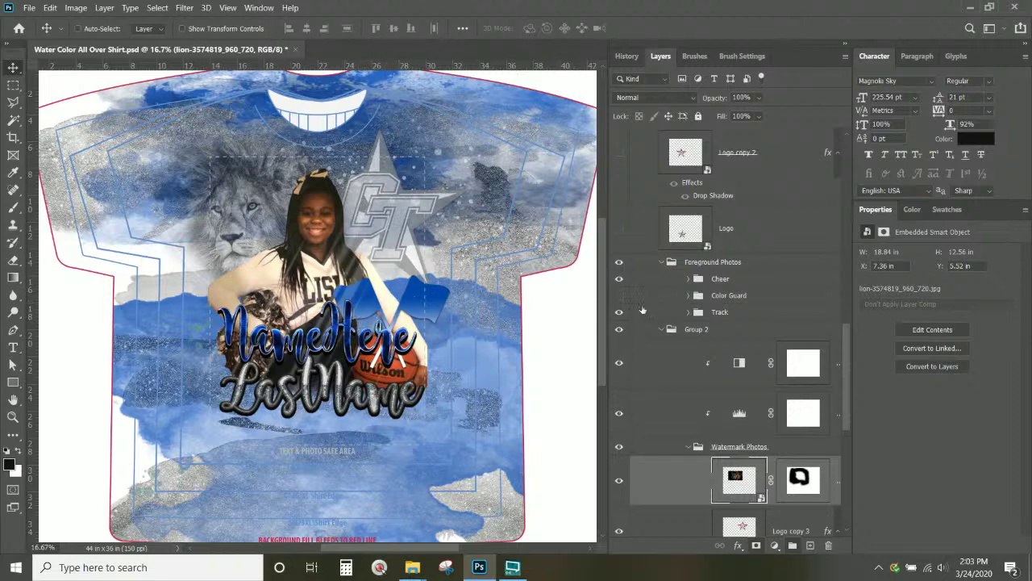
- Add a solid color fill layer above the watercolor blue silver copy group, clipped to that group
scroll(714, 343, "down", 5)
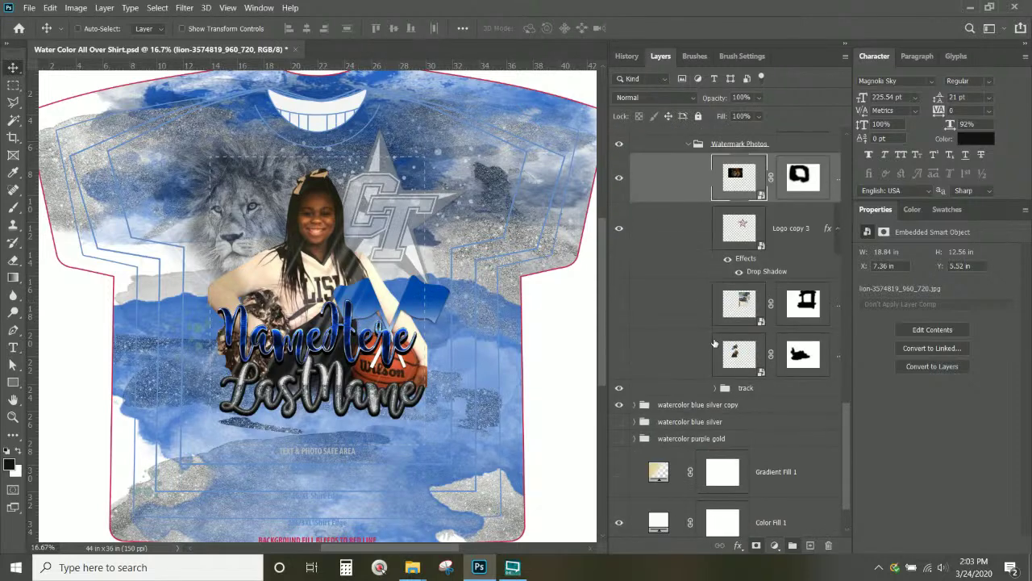
left_click(693, 406)
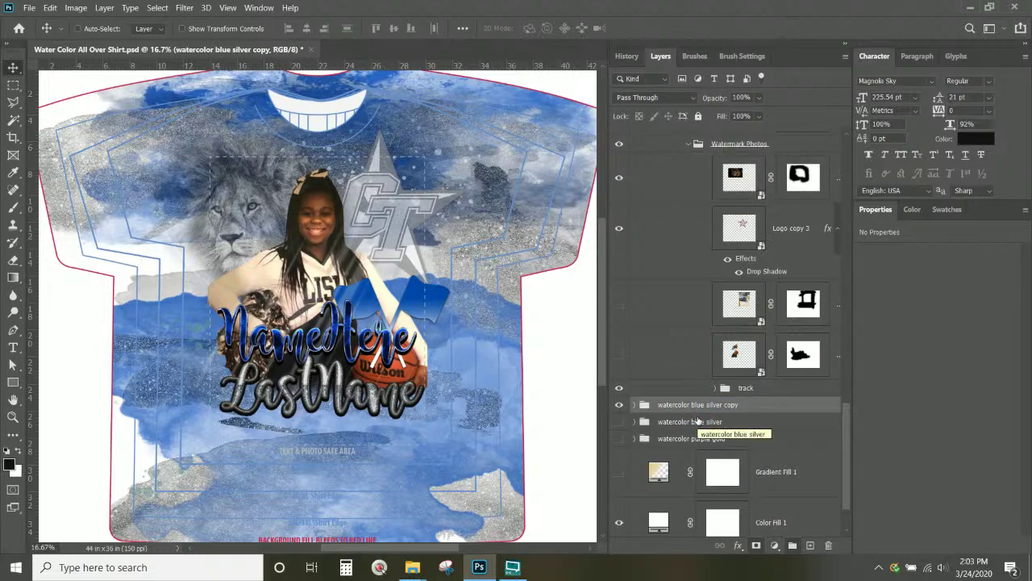
left_click(619, 405)
left_click(620, 405)
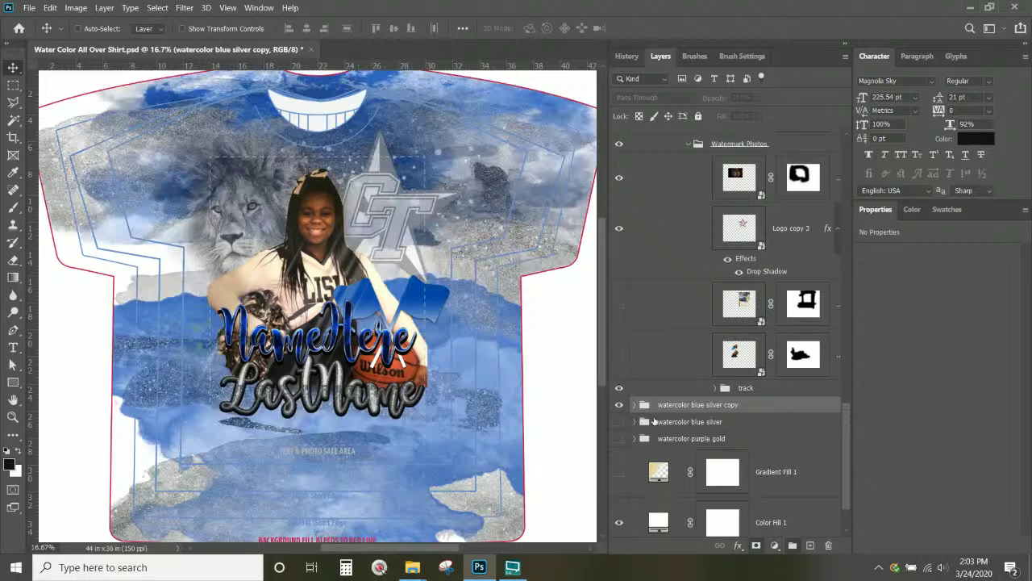
left_click(104, 7)
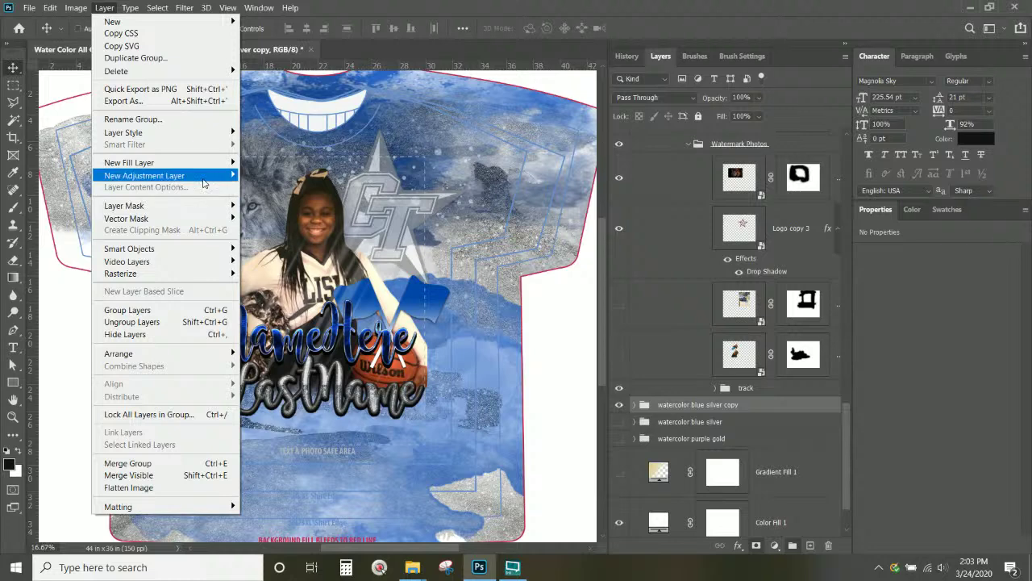
mouse_move(203, 183)
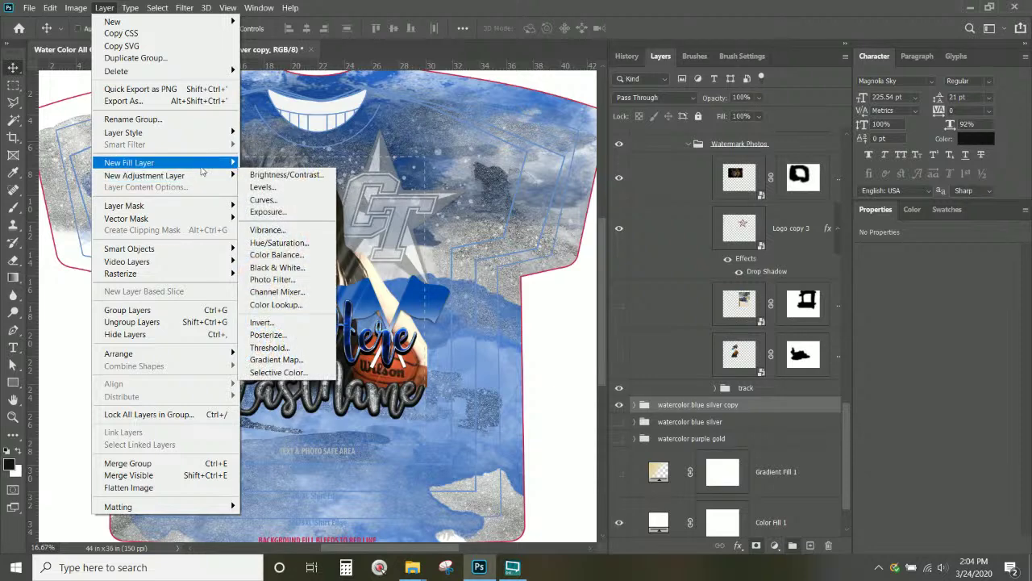
left_click(272, 163)
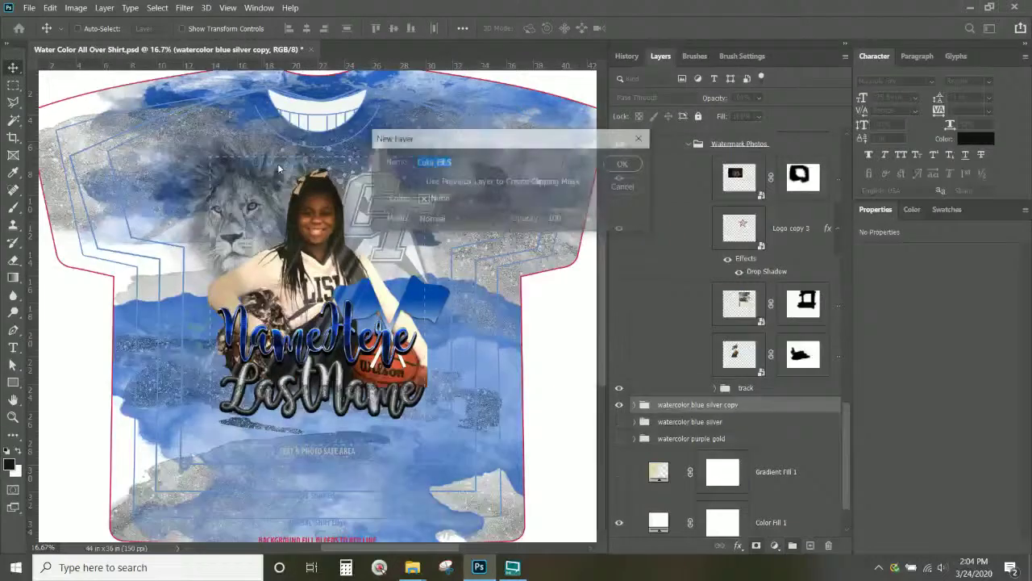
left_click(432, 182)
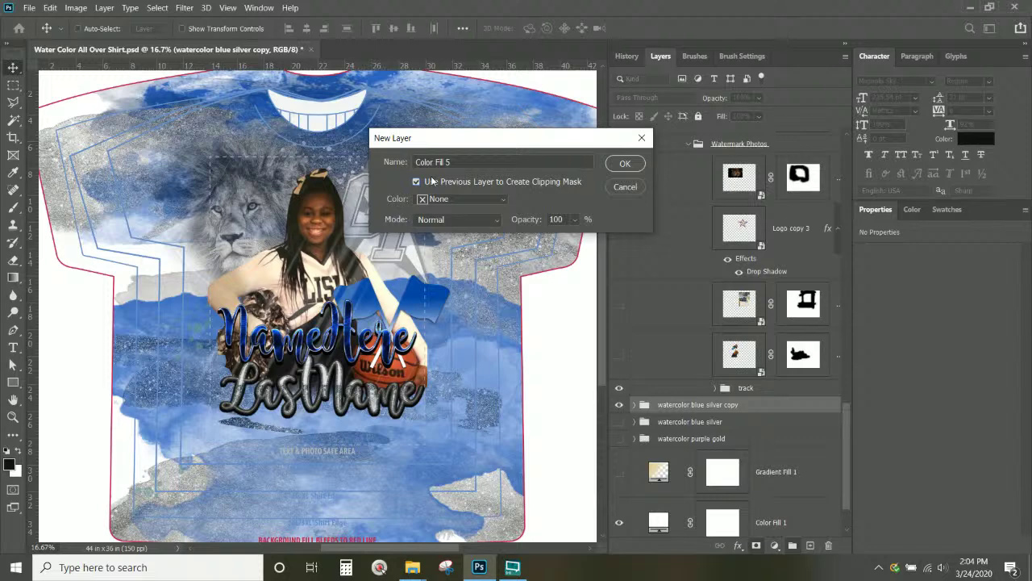
left_click(623, 162)
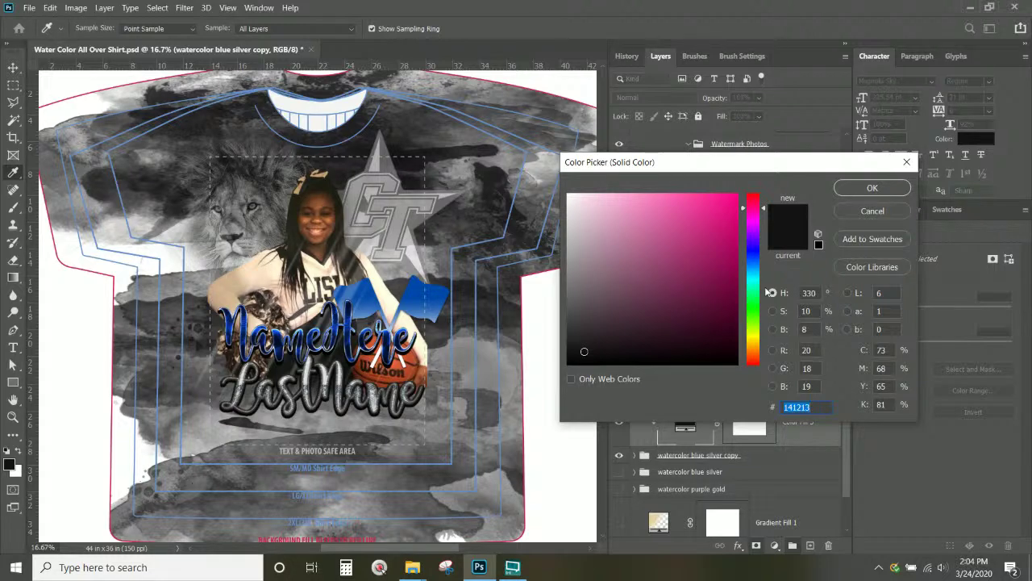
- Set the clipped fill's color to dark navy 02091e
left_click(758, 251)
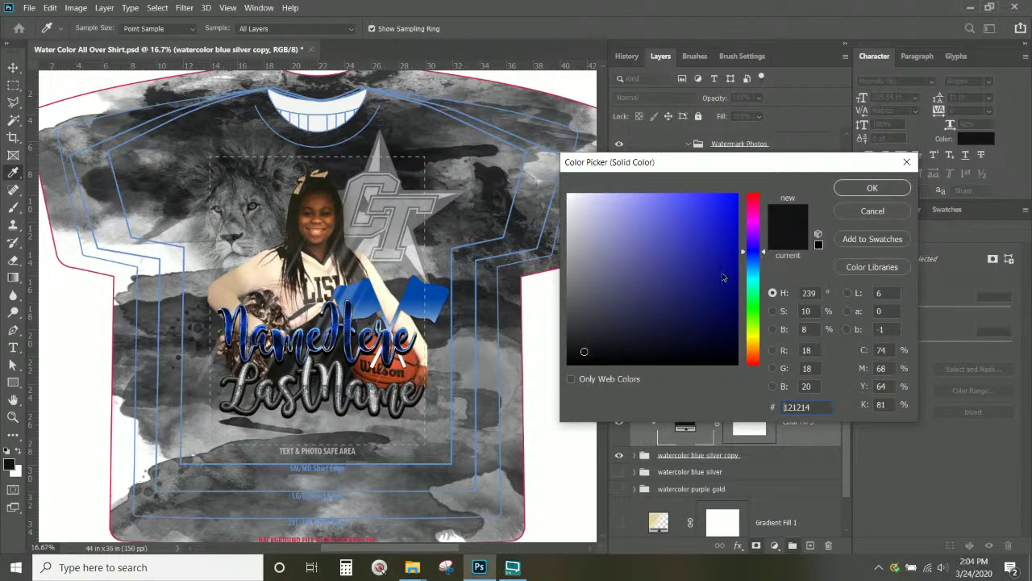
left_click_drag(721, 273, 713, 332)
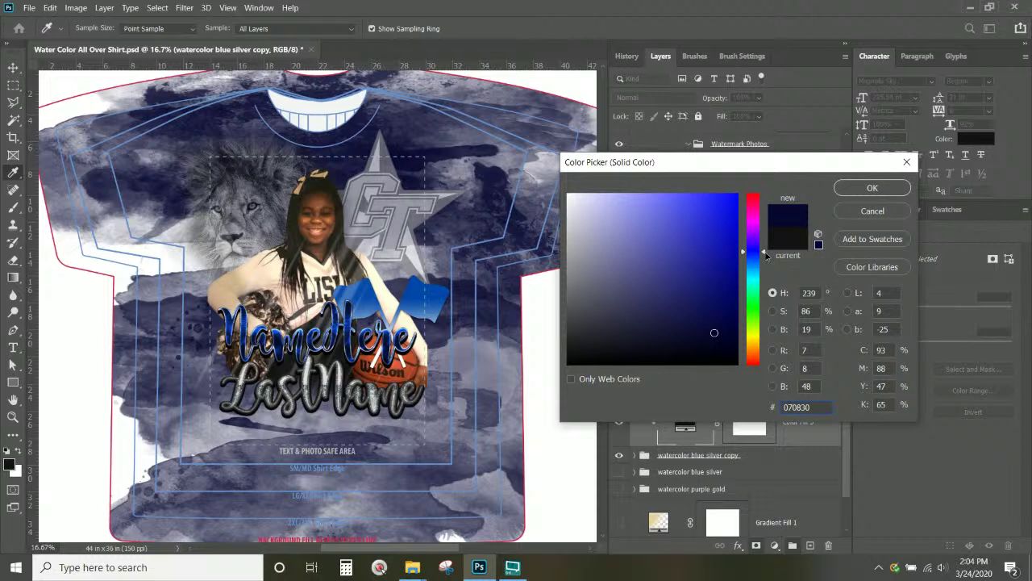
left_click_drag(766, 254, 767, 260)
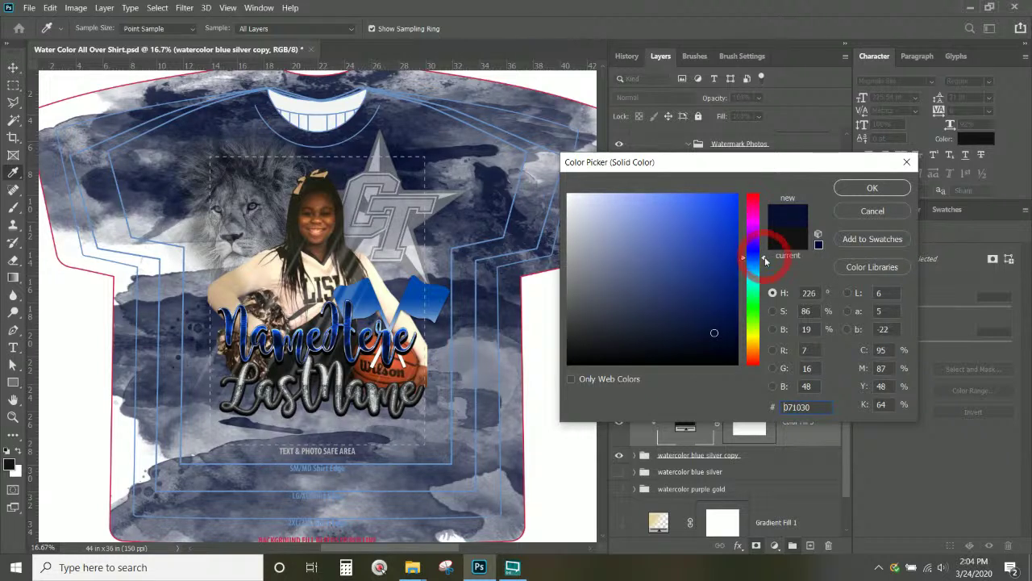
left_click_drag(716, 333, 724, 344)
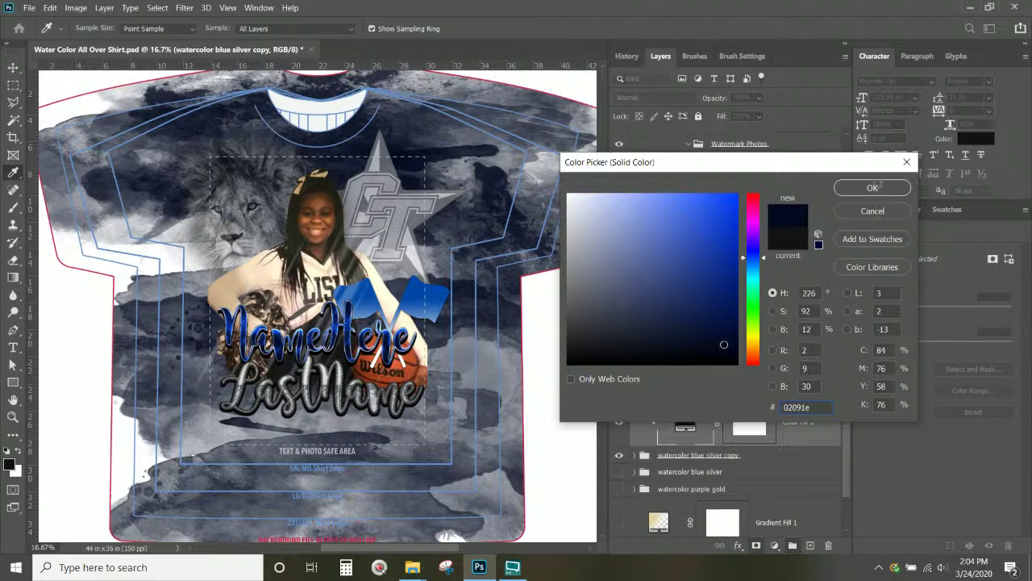
left_click(873, 187)
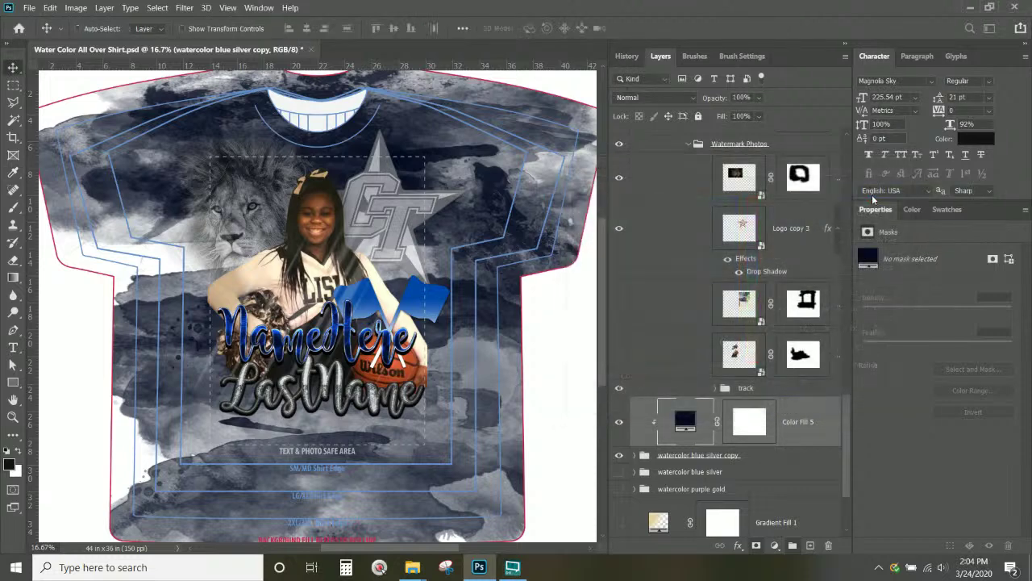
- Try the Color blend mode on the clipped navy fill layer and settle on Saturation
left_click(635, 98)
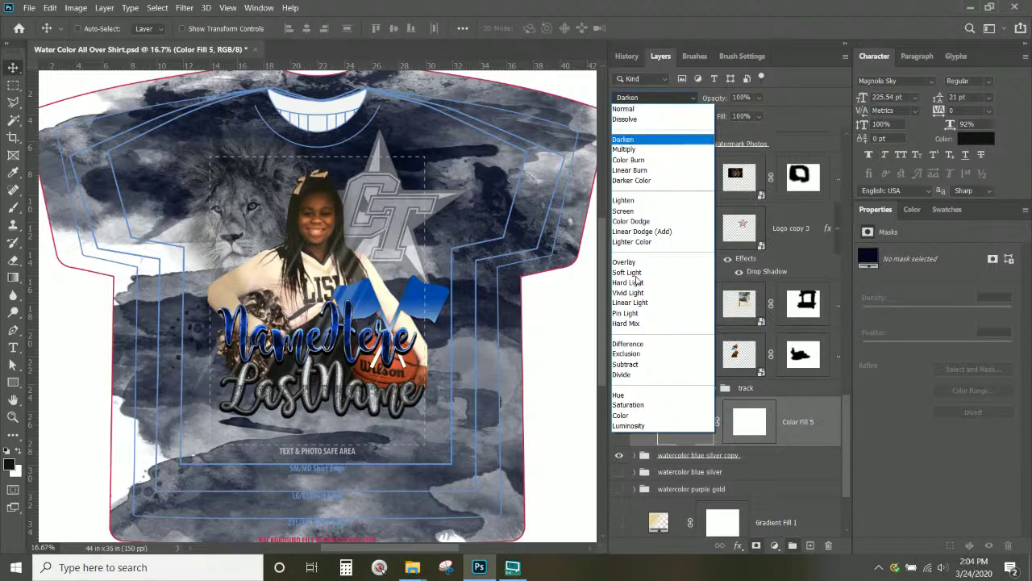
left_click(621, 416)
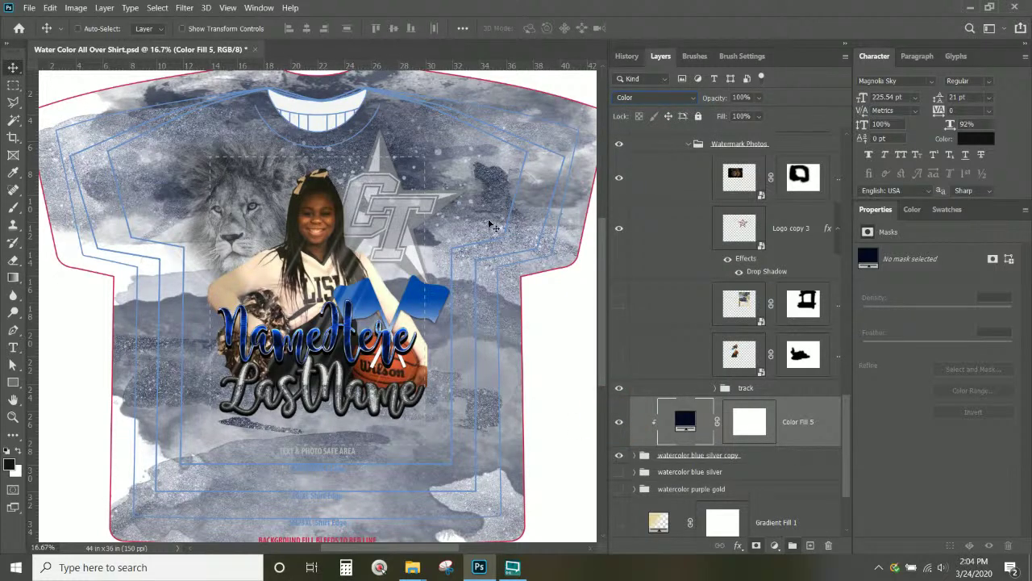
left_click(666, 97)
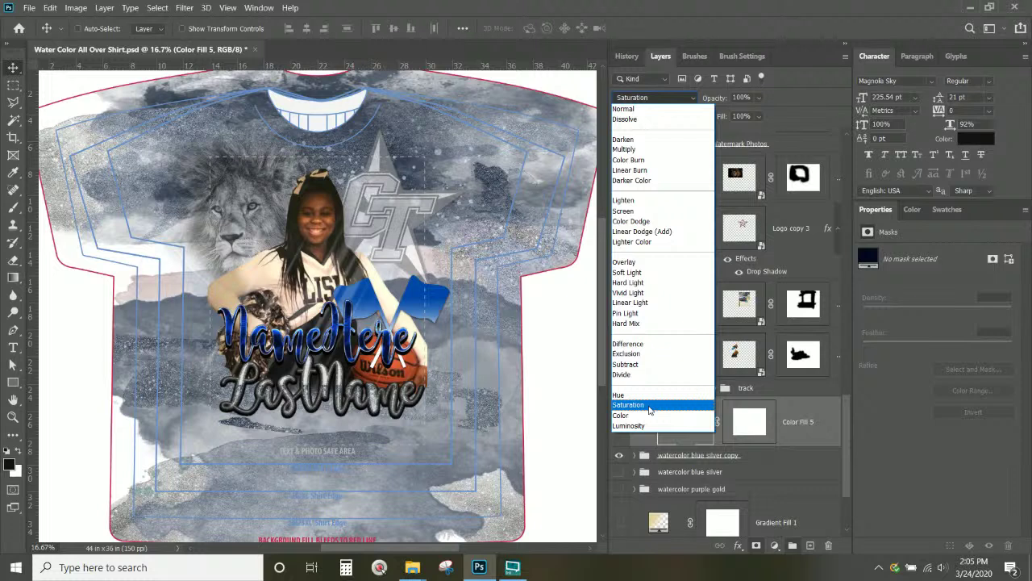
left_click(650, 405)
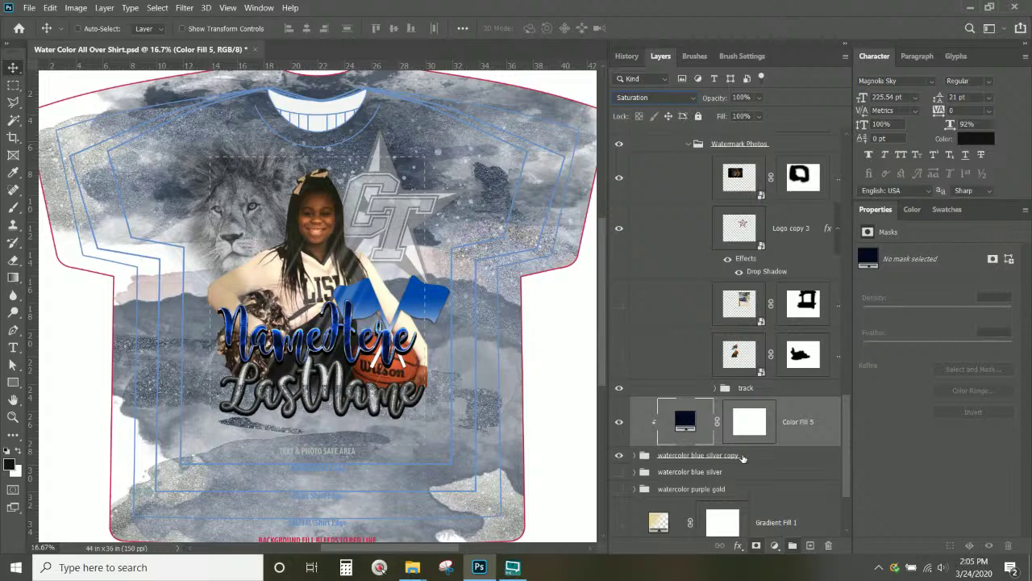
- Merge the watercolor blue silver copy group into a single pixel layer beneath the navy fill
left_click(742, 455)
right_click(745, 457)
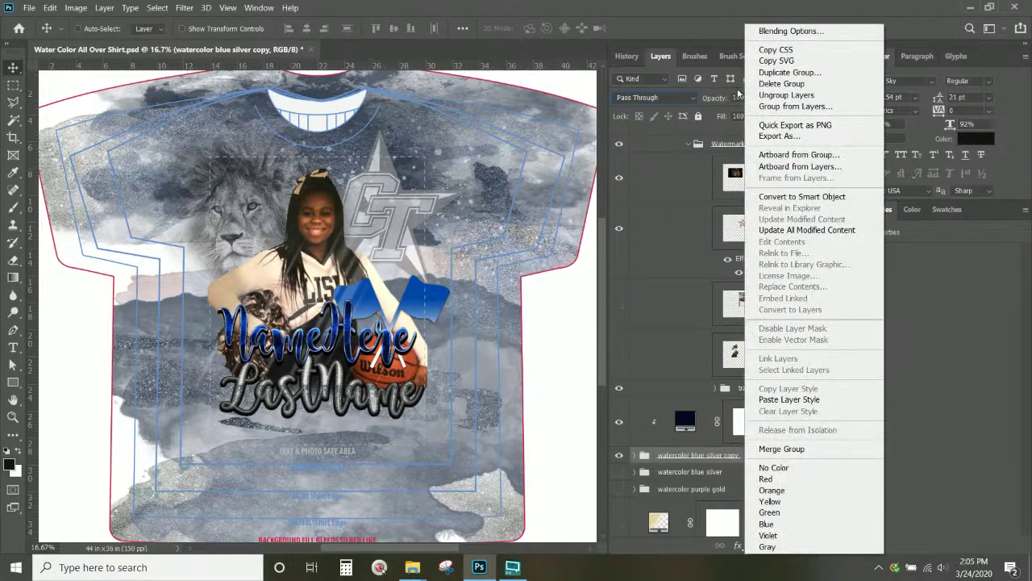
left_click(702, 456)
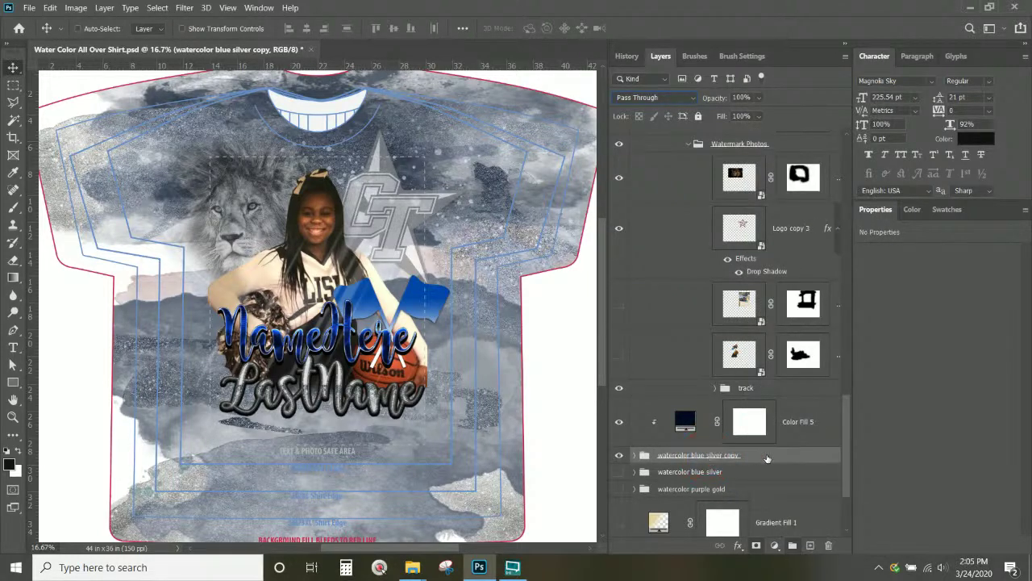
right_click(766, 457)
left_click(804, 448)
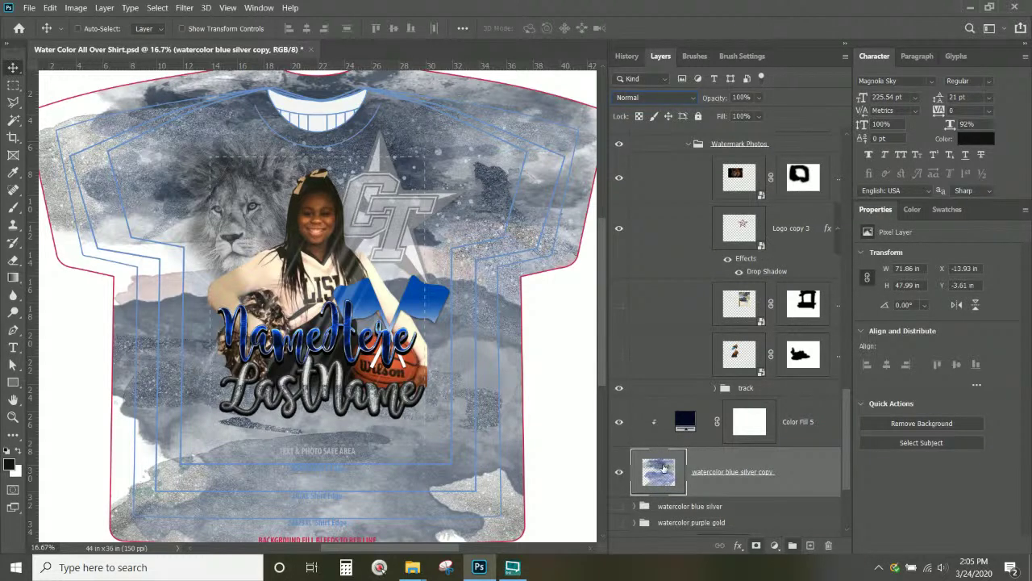
scroll(669, 476, "down", 1)
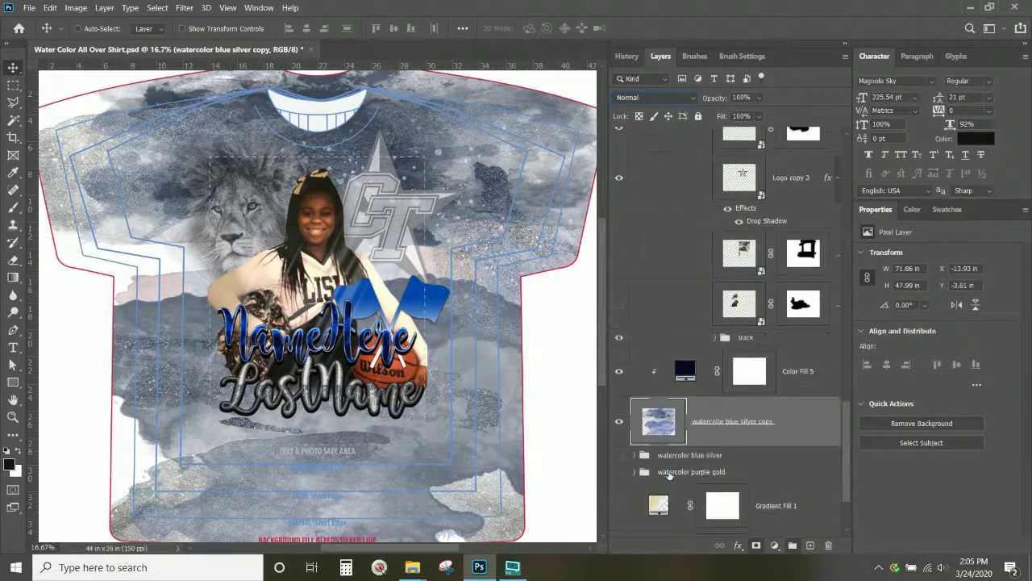
- Duplicate the merged watercolor blue silver copy layer and hide the track group above it
right_click(774, 423)
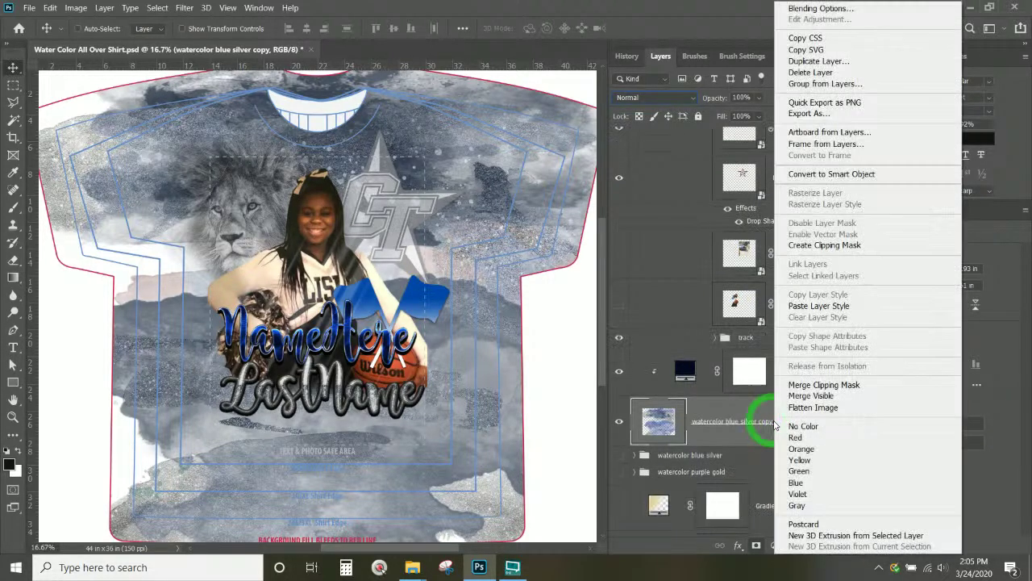
left_click(815, 61)
key("Return")
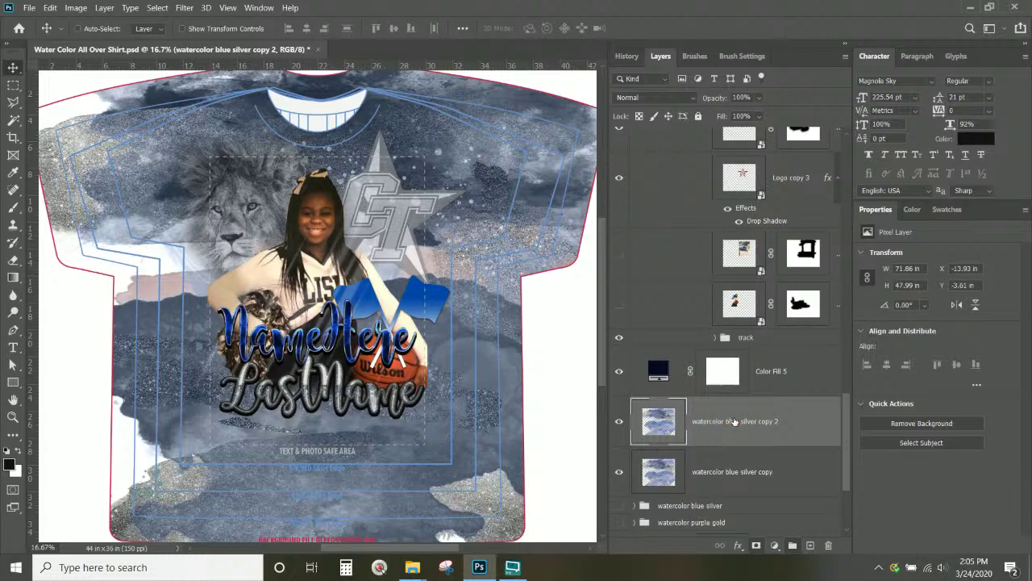
left_click(619, 340)
- Try the Overlay and Hue blend modes on the Color Fill 5 navy layer
left_click(619, 373)
left_click(619, 373)
left_click(663, 367)
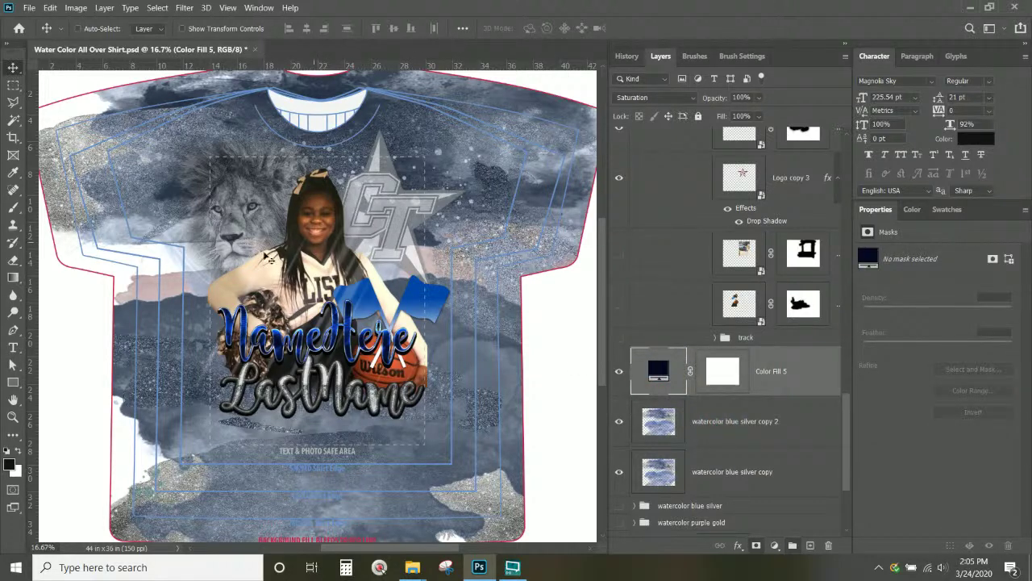
left_click(643, 100)
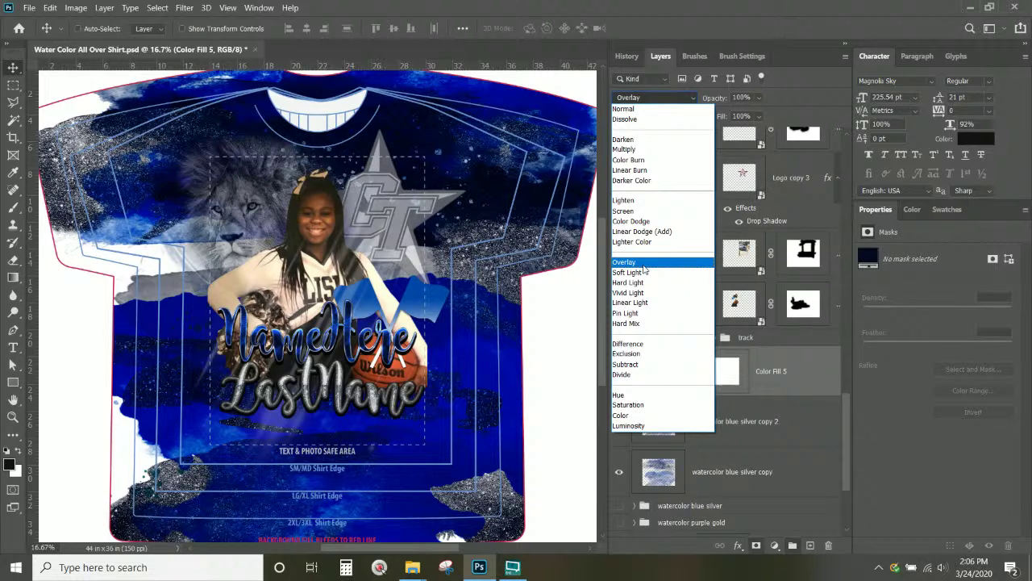
left_click(645, 268)
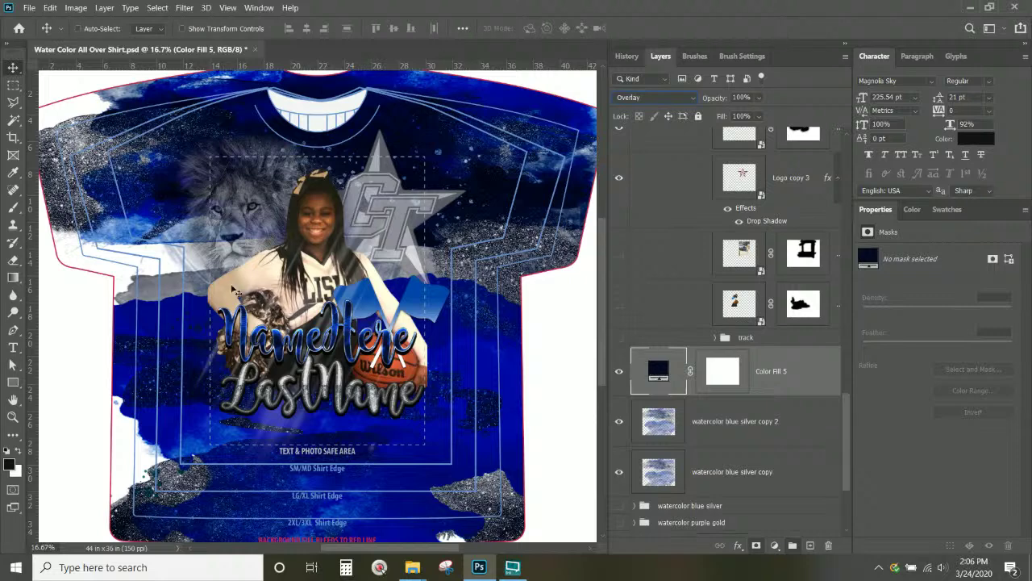
left_click(673, 97)
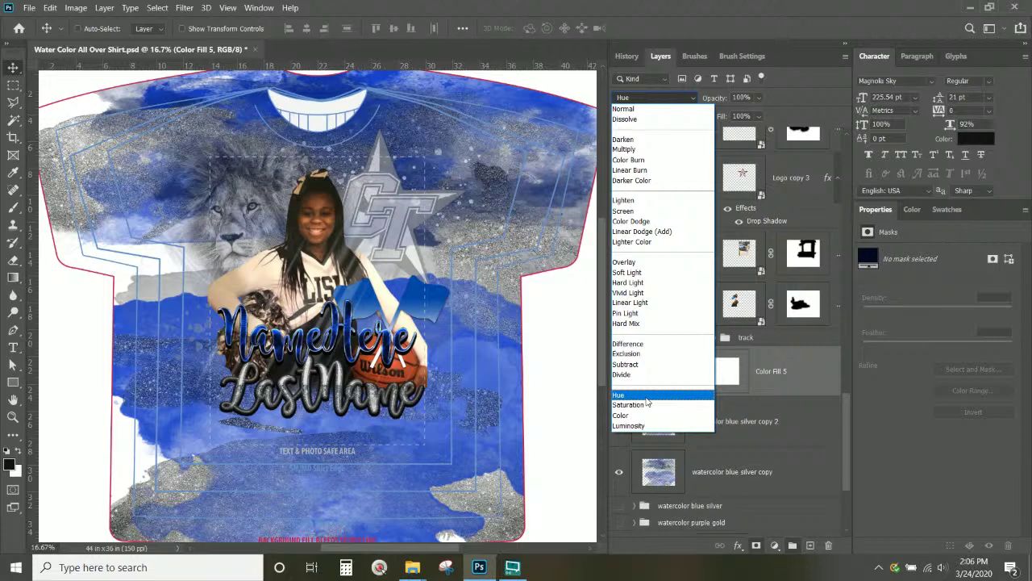
left_click(647, 397)
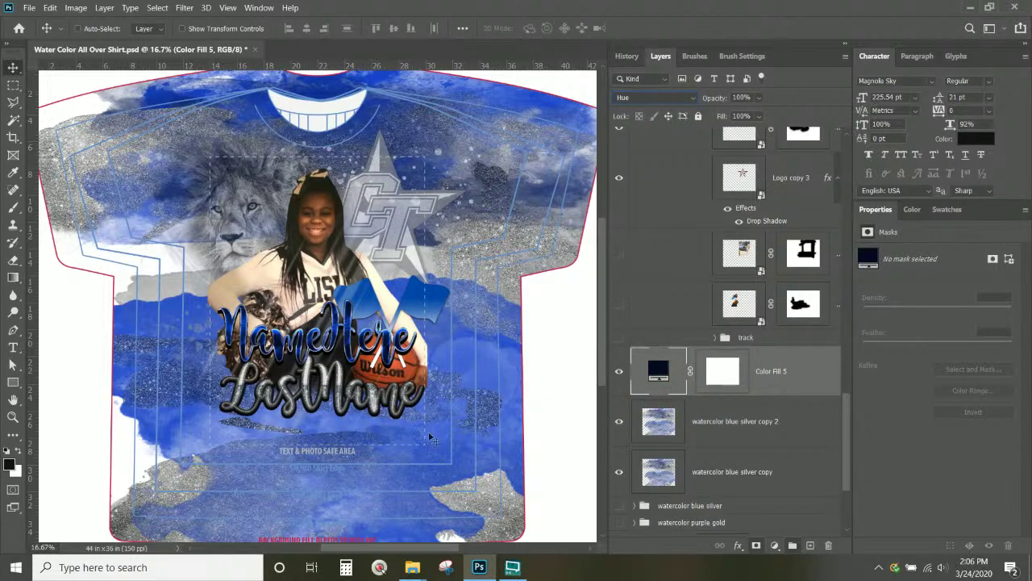
- Add a Hue/Saturation adjustment layer clipped to watercolor blue silver copy 2 and hide the Color Fill 5 layer
left_click(654, 420)
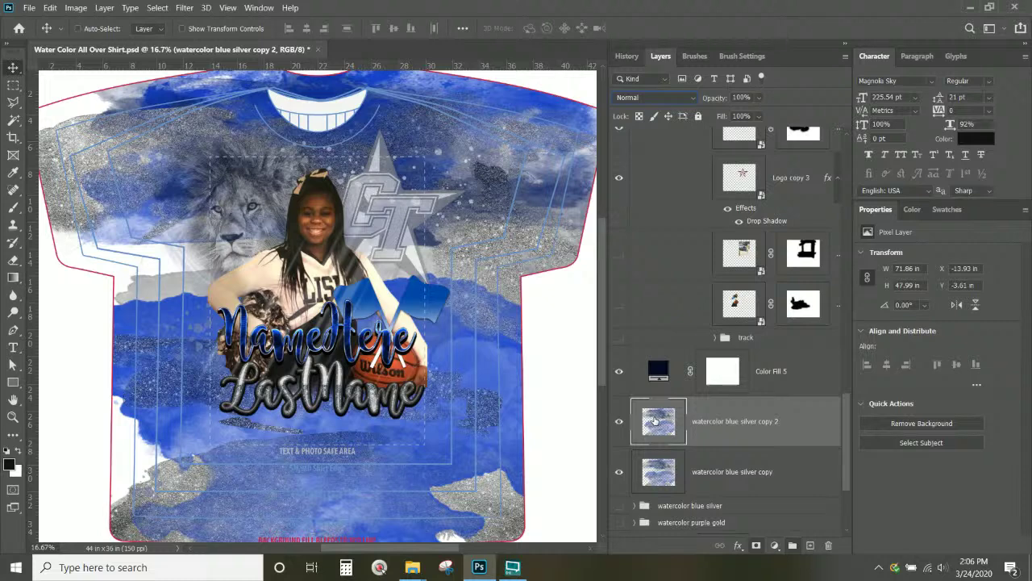
left_click(101, 9)
mouse_move(188, 176)
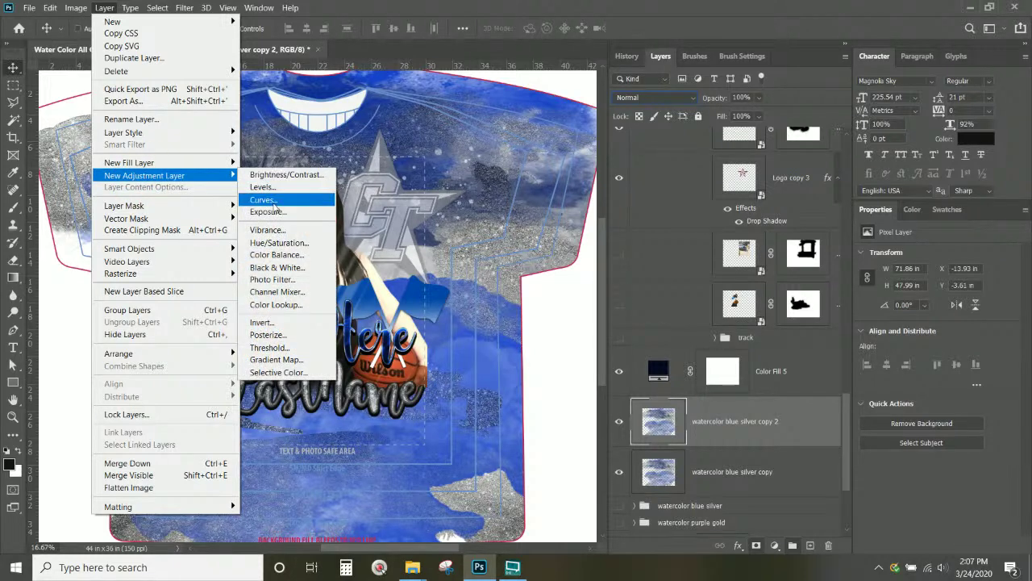
left_click(274, 243)
left_click(458, 183)
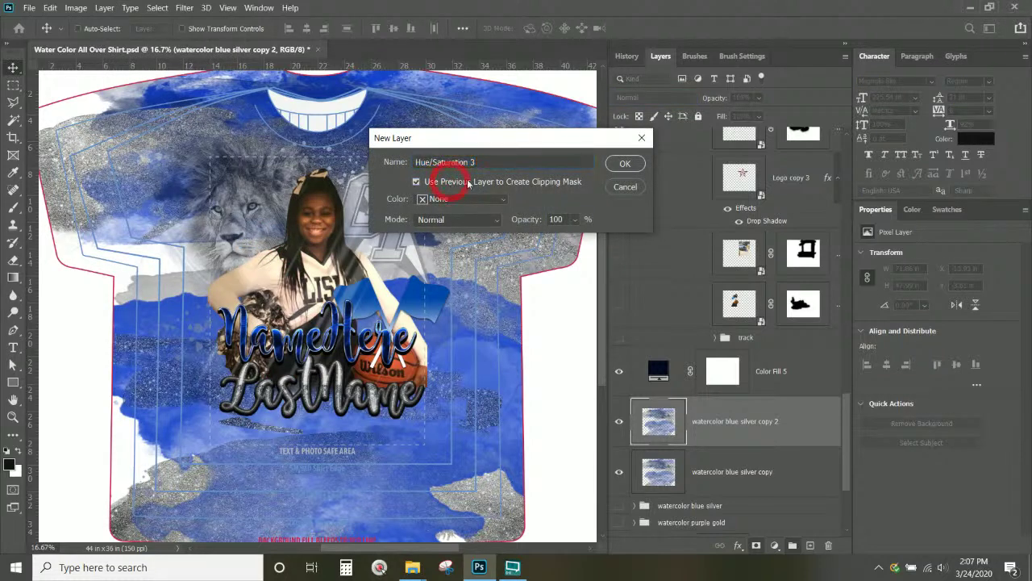
left_click(624, 164)
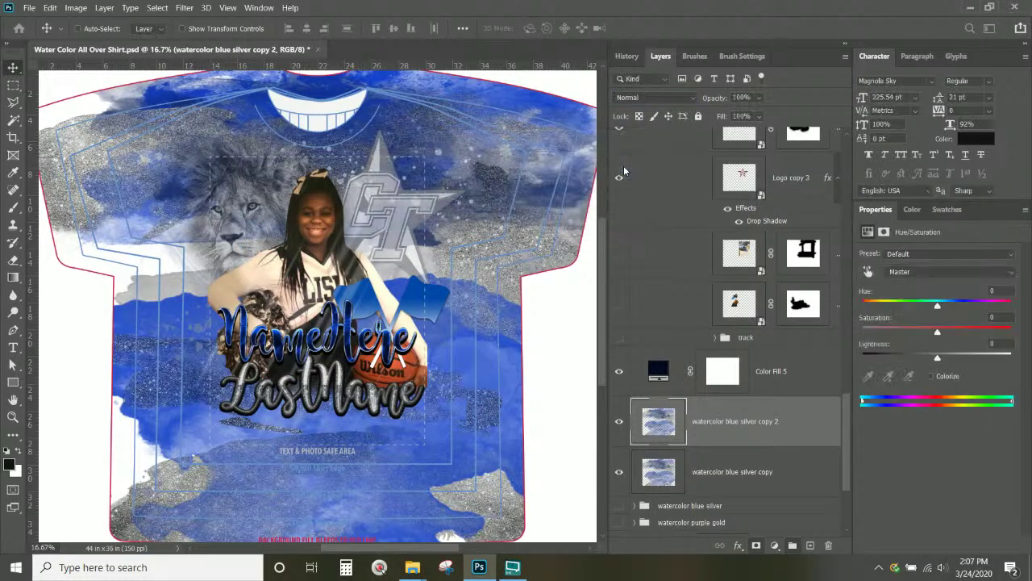
left_click(619, 373)
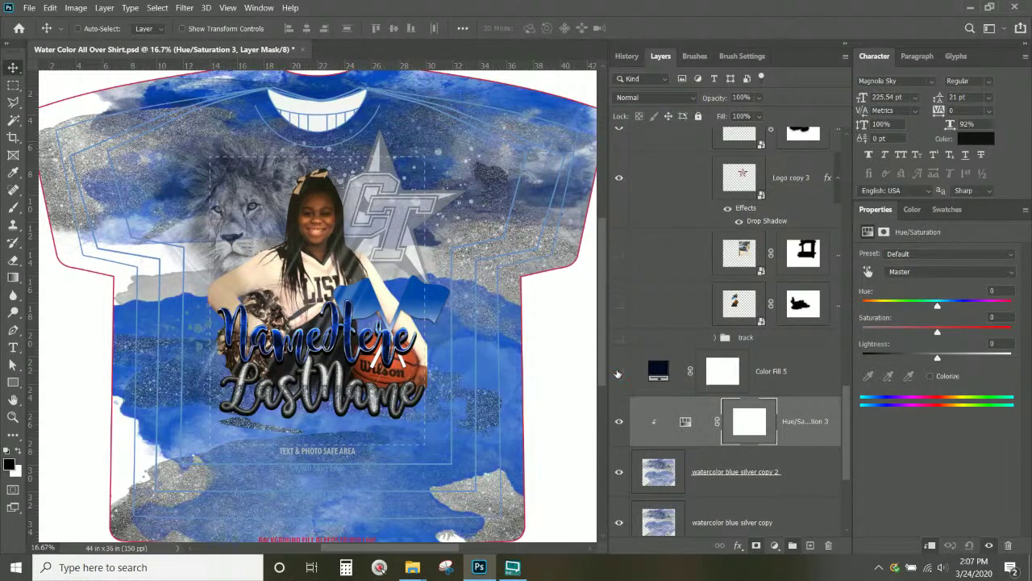
- Target the watercolor's Blues range in the Hue/Saturation adjustment with saturation -100, and hide the watercolor blue silver copy layer
left_click(686, 423)
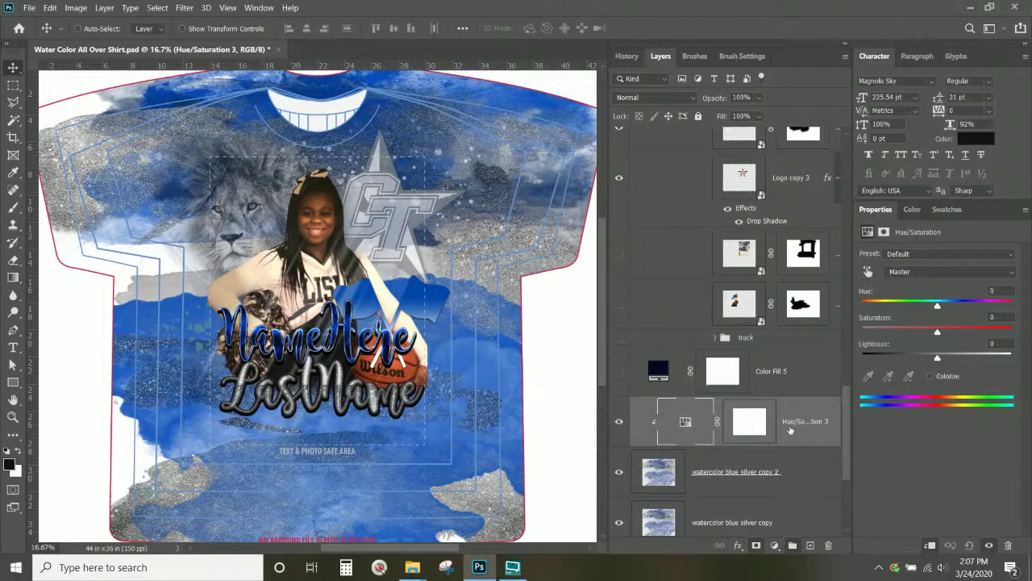
left_click(941, 271)
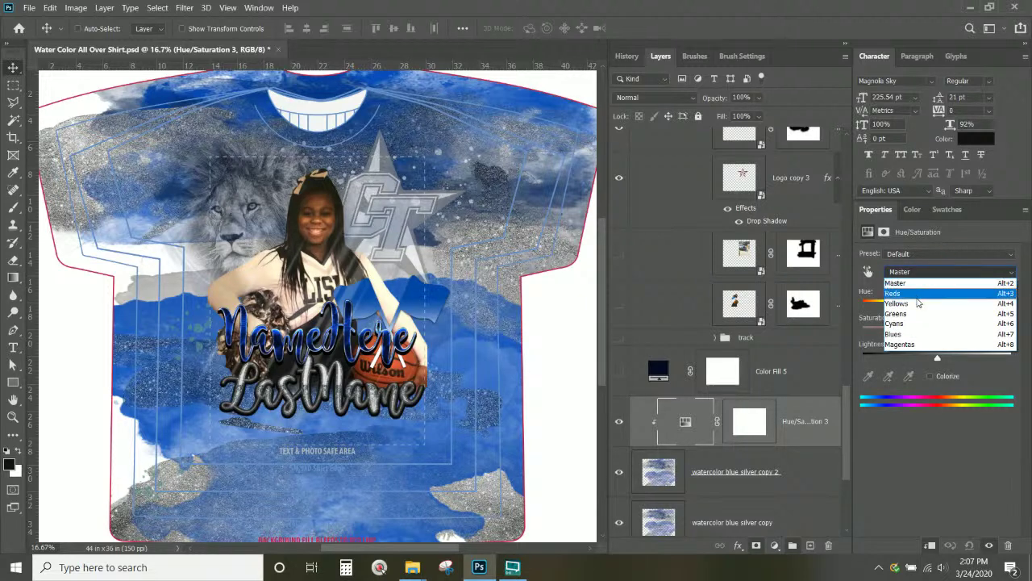
left_click(898, 334)
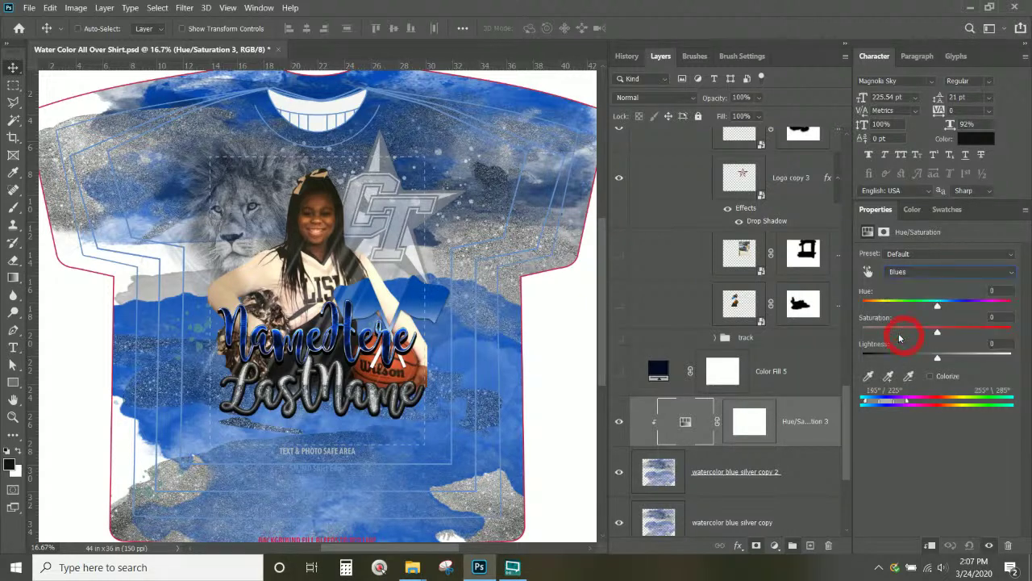
left_click(868, 272)
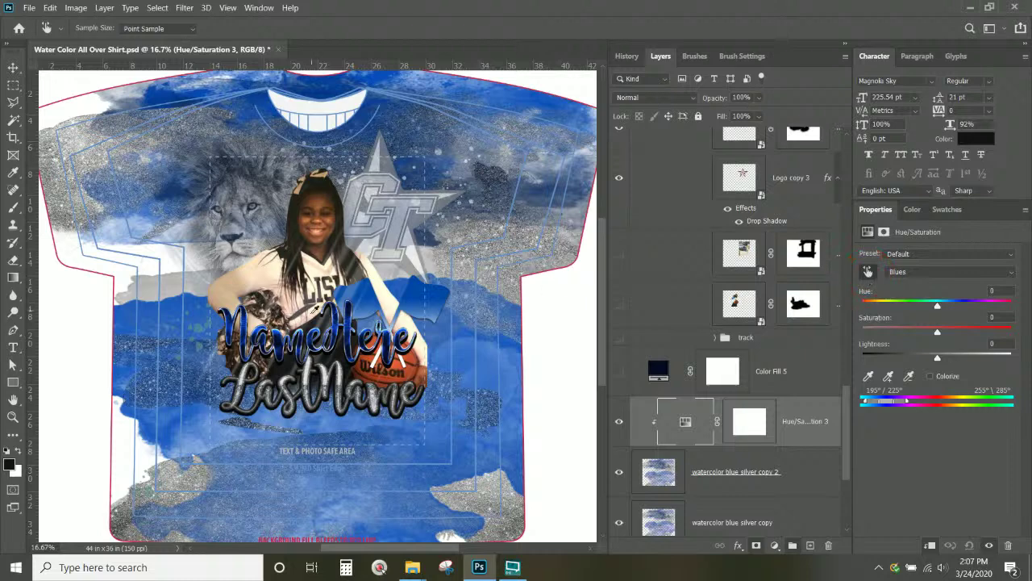
left_click(174, 302)
left_click(914, 272)
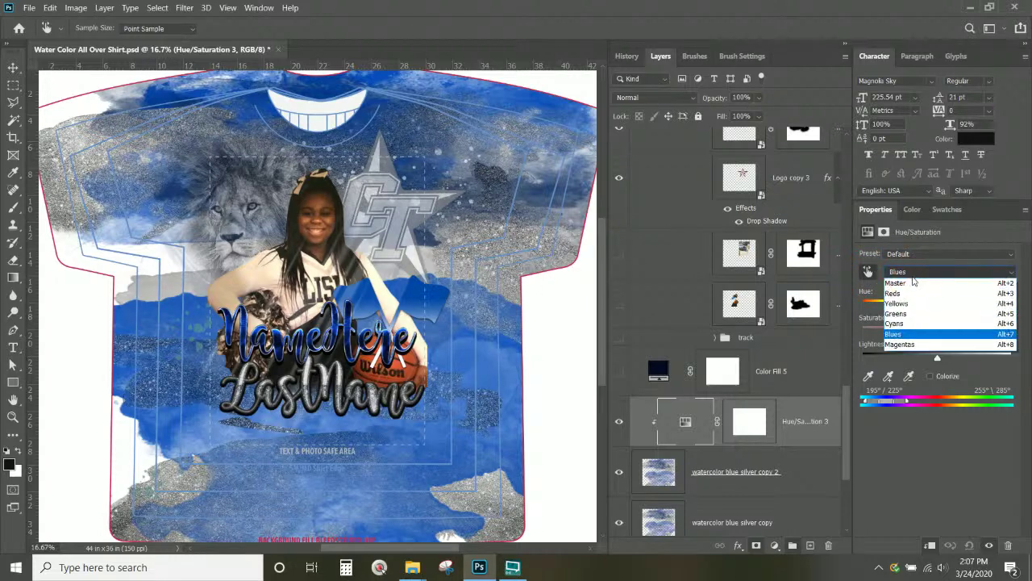
left_click(909, 323)
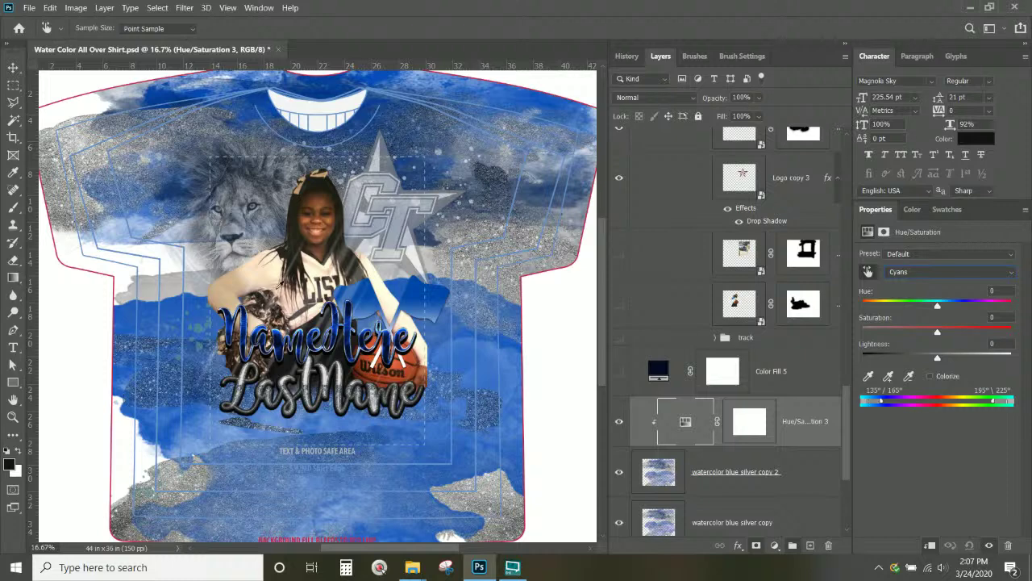
left_click(868, 271)
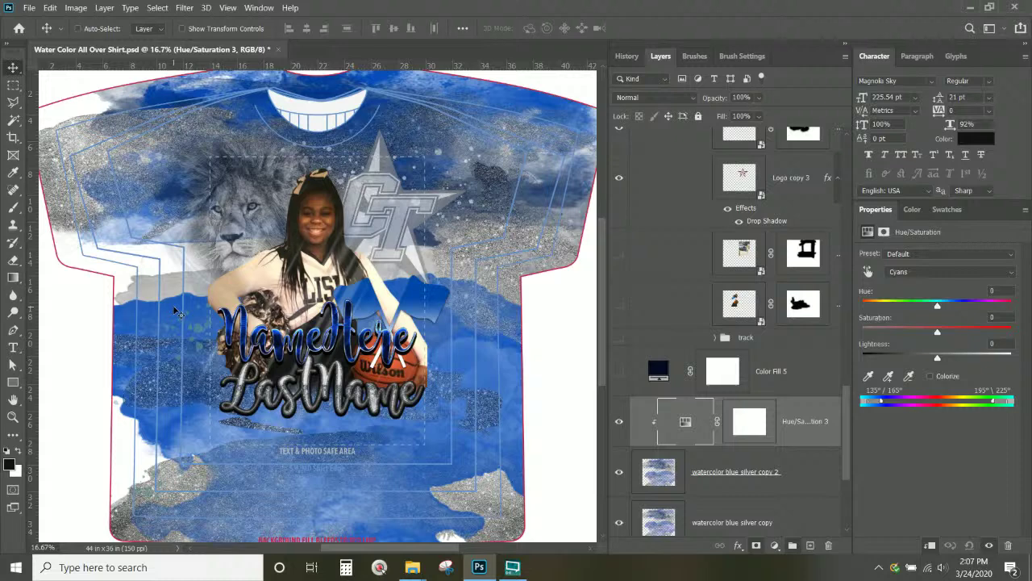
left_click(870, 276)
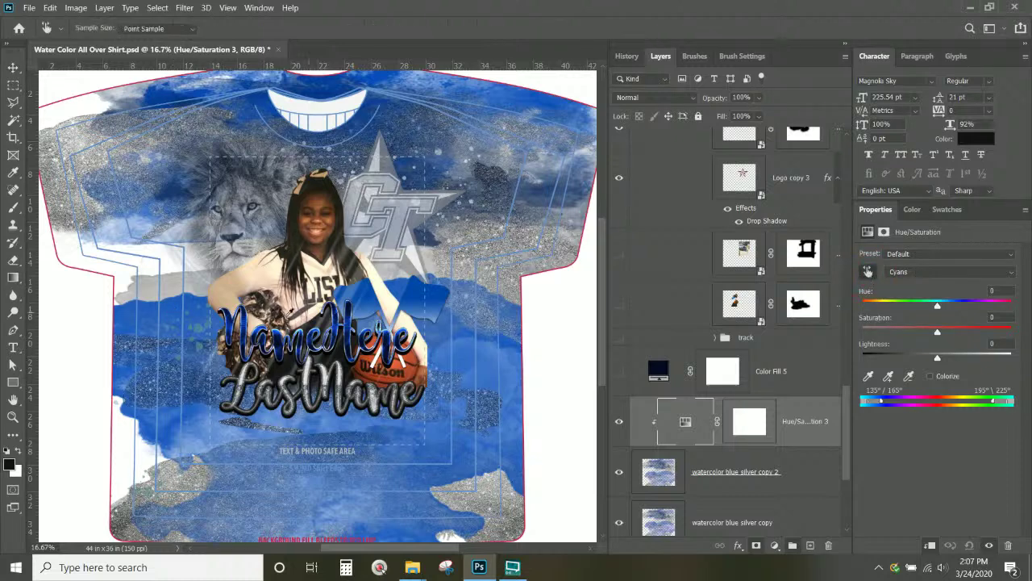
left_click(202, 310)
left_click_drag(938, 335, 863, 332)
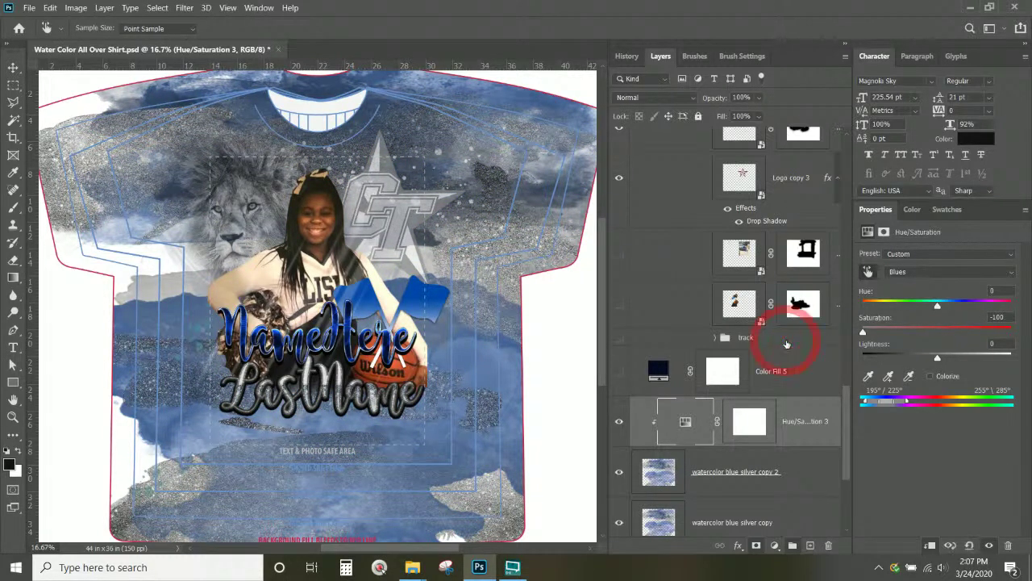
left_click(620, 523)
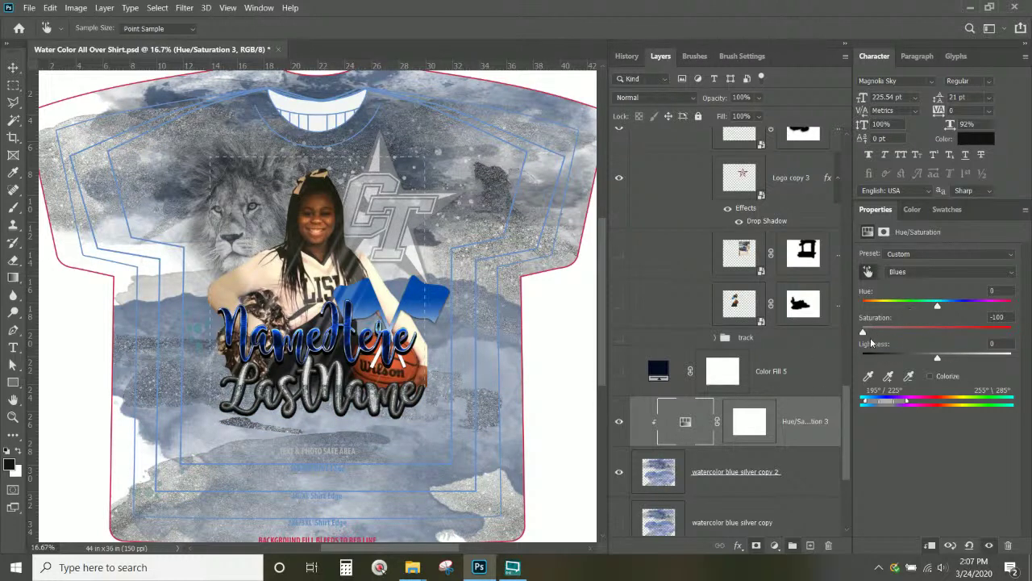
- Extend the Blues range by sampling the shirt's blue watercolor, and set its saturation to +65 and lightness to -91
left_click(887, 376)
left_click(181, 304)
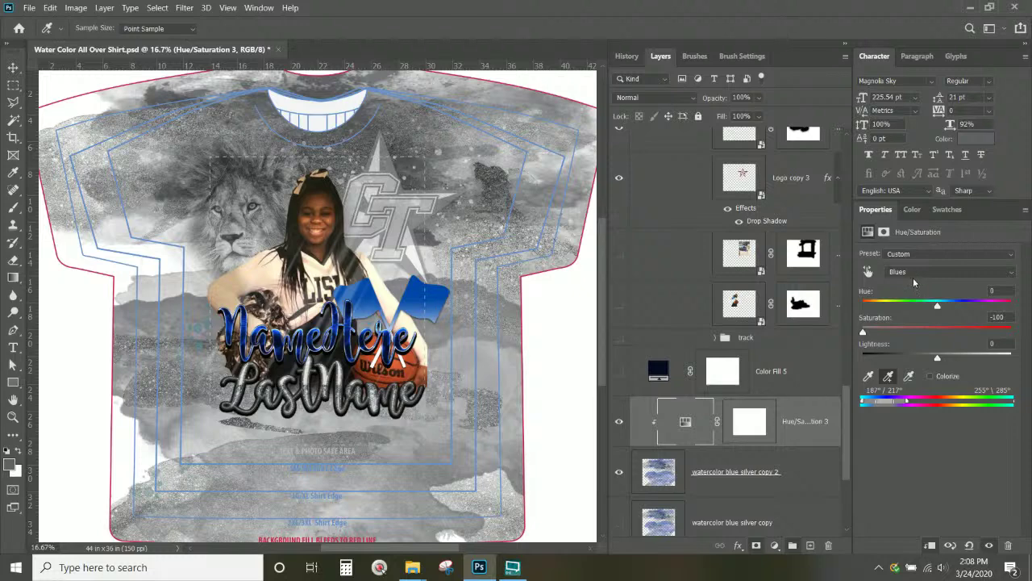
left_click_drag(862, 332, 985, 333)
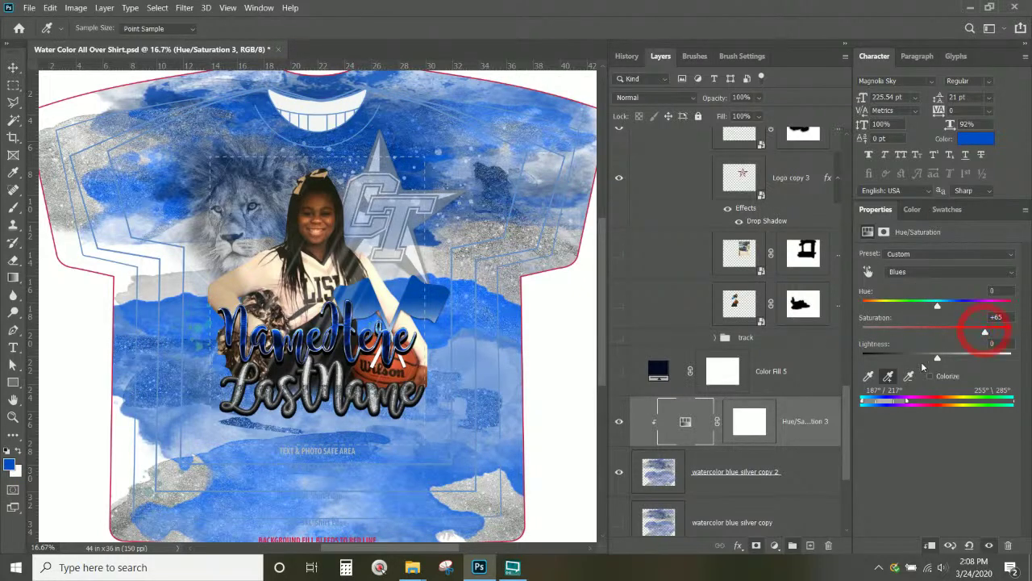
left_click_drag(937, 360, 870, 364)
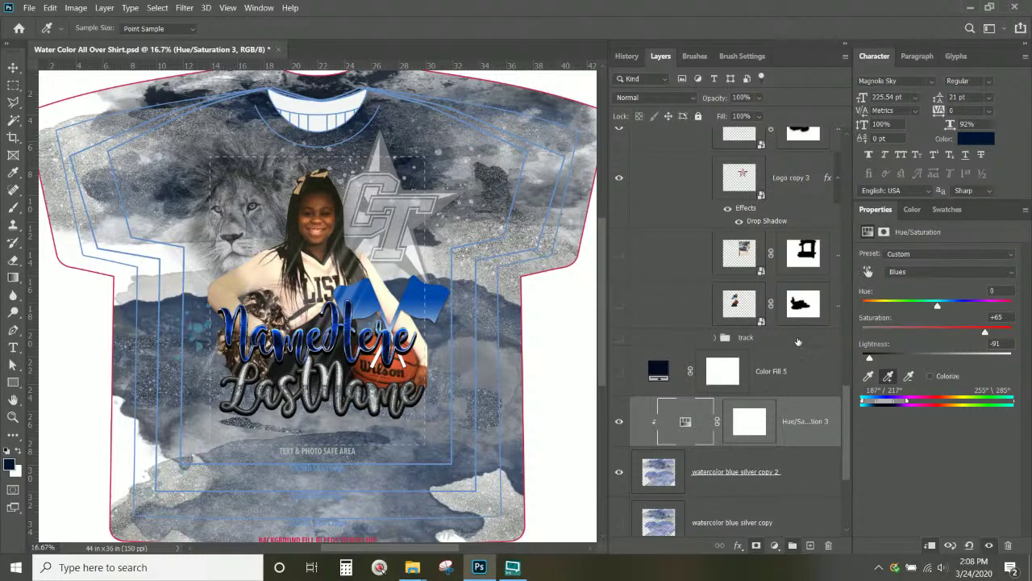
- Delete the hidden Color Fill 5 navy layer
left_click(792, 373)
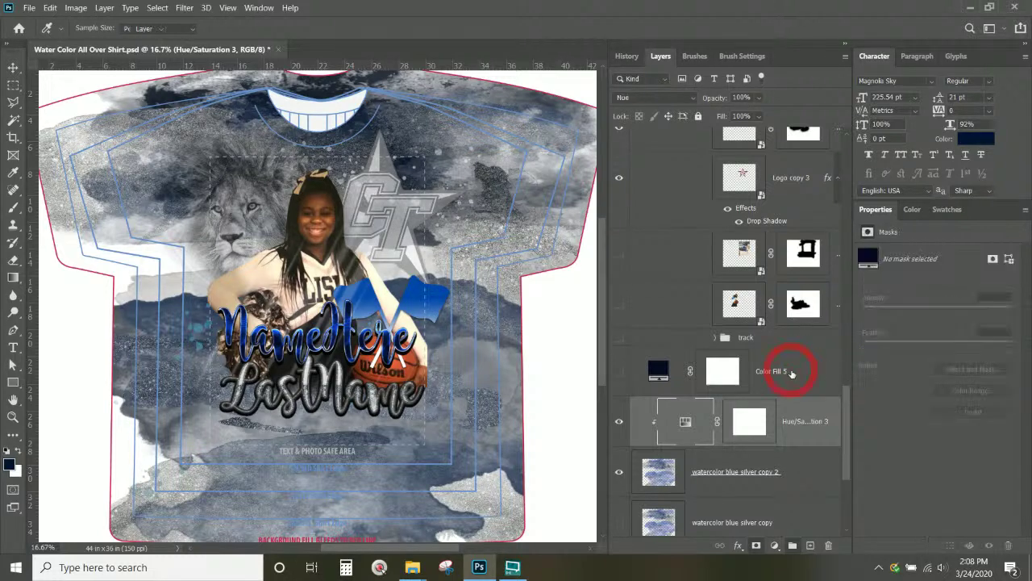
key("Delete")
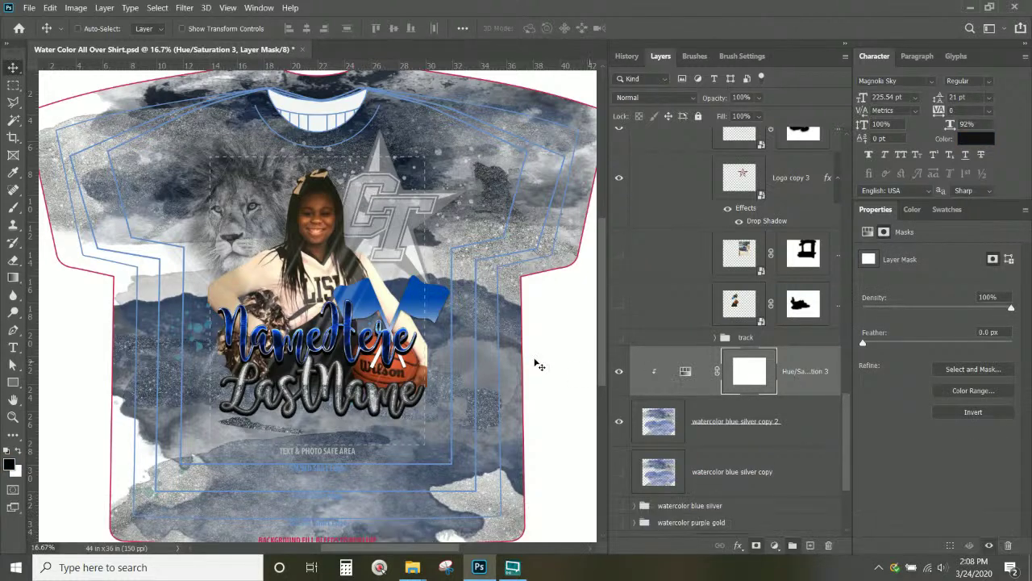
- Try merging the visible layers with both watercolor blue silver copies selected, and undo the merge
left_click(735, 474)
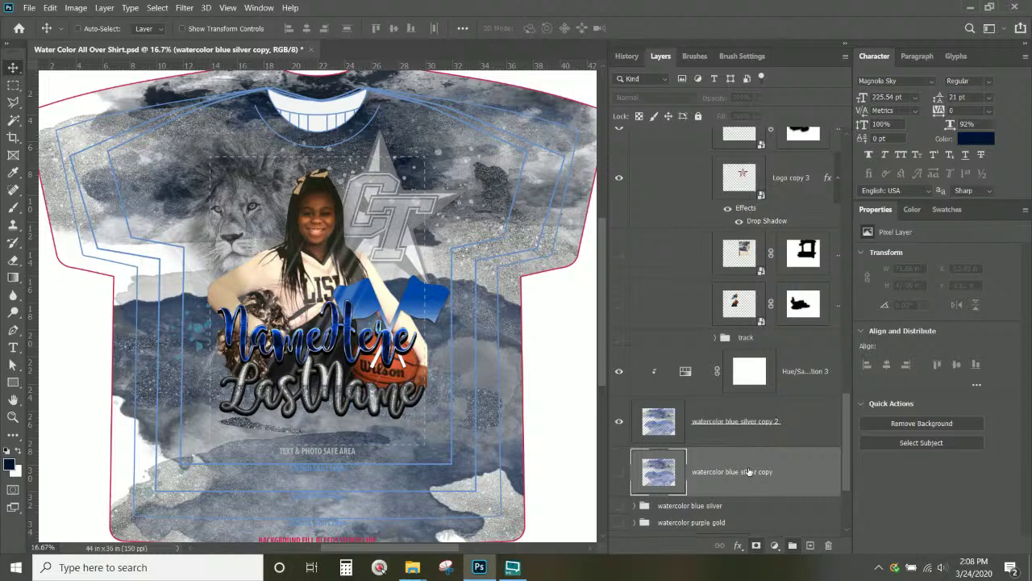
left_click(813, 422)
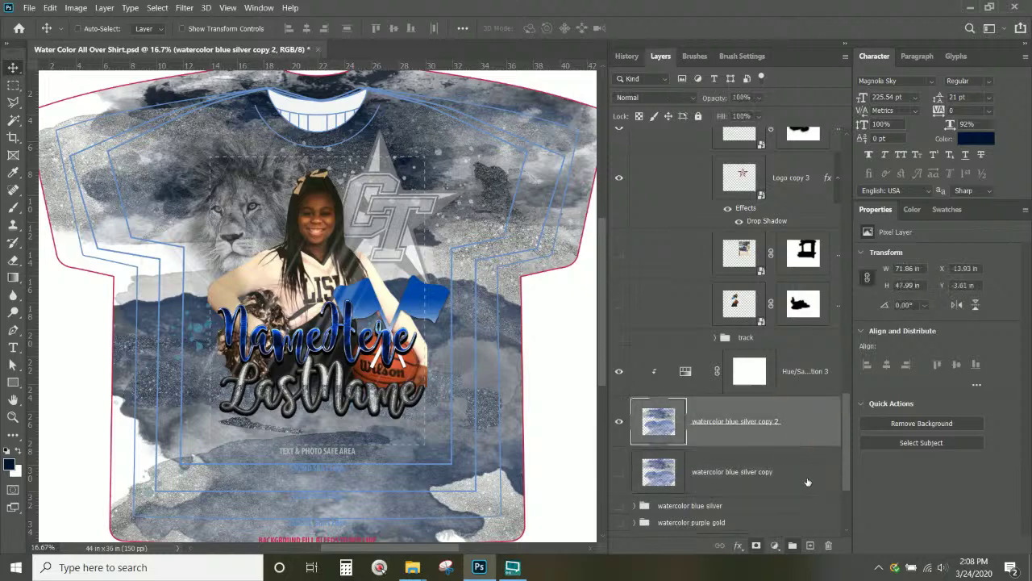
left_click(808, 484, "shift")
right_click(808, 484)
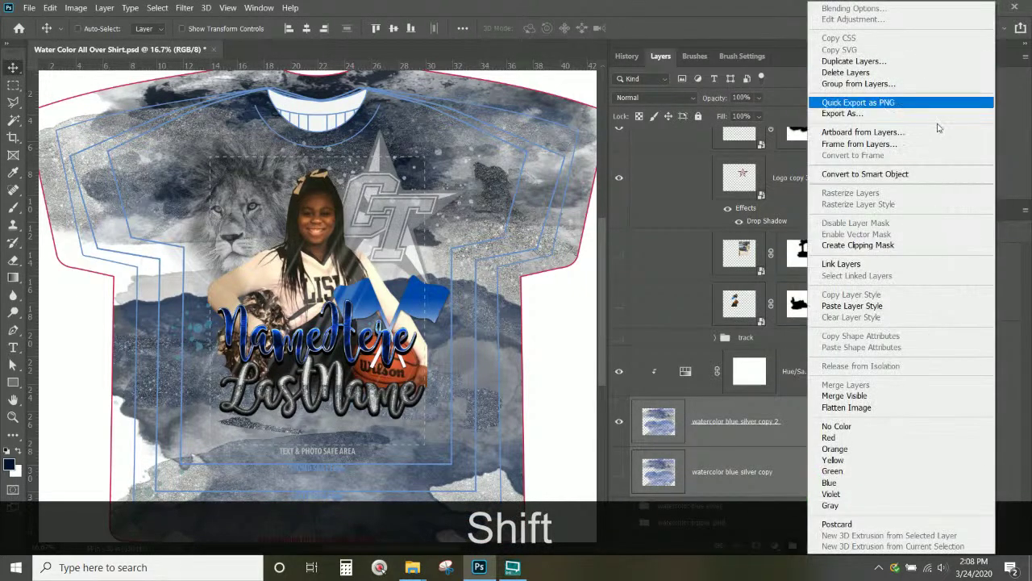
left_click(847, 396)
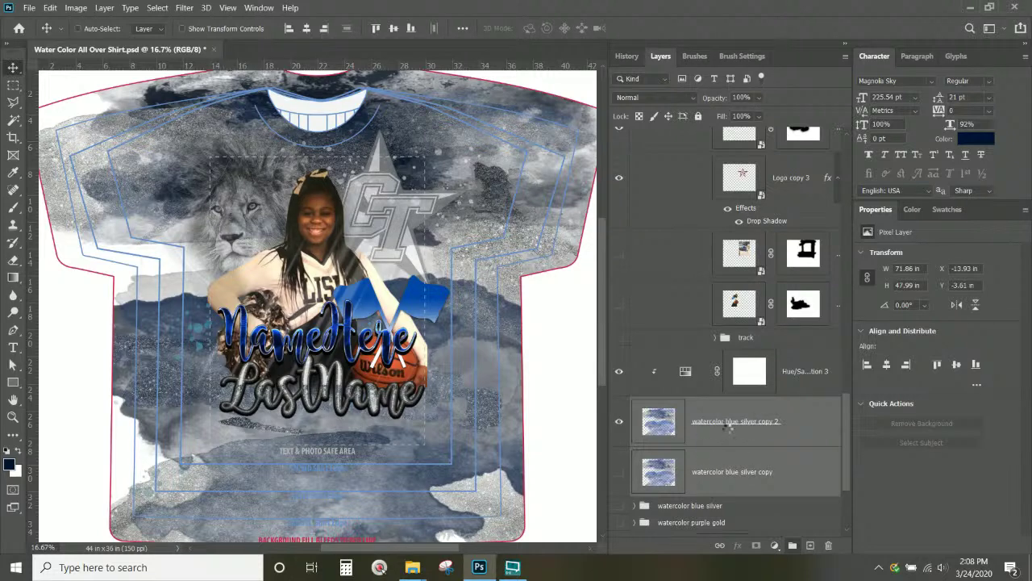
left_click(730, 429)
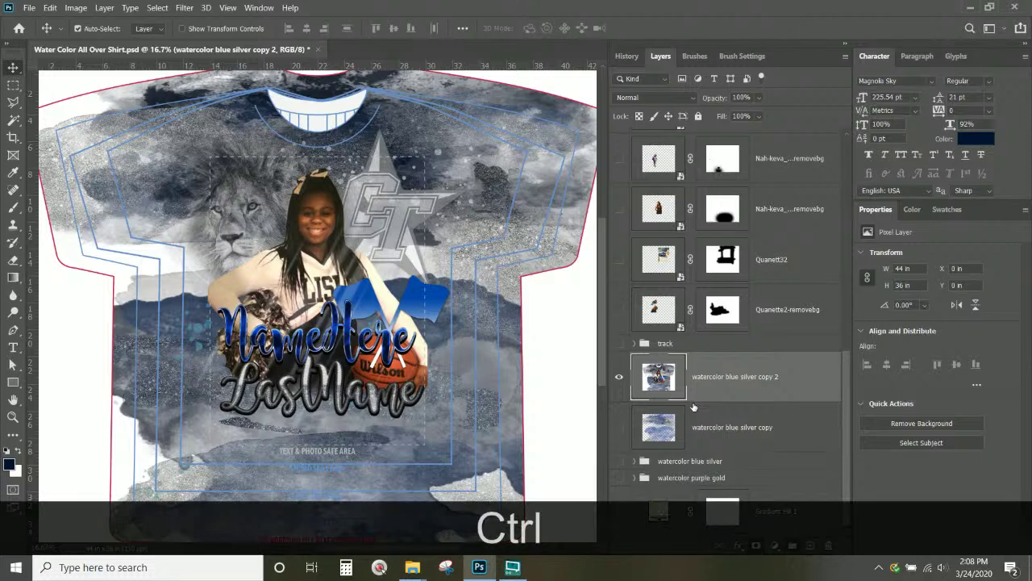
key("ctrl+z")
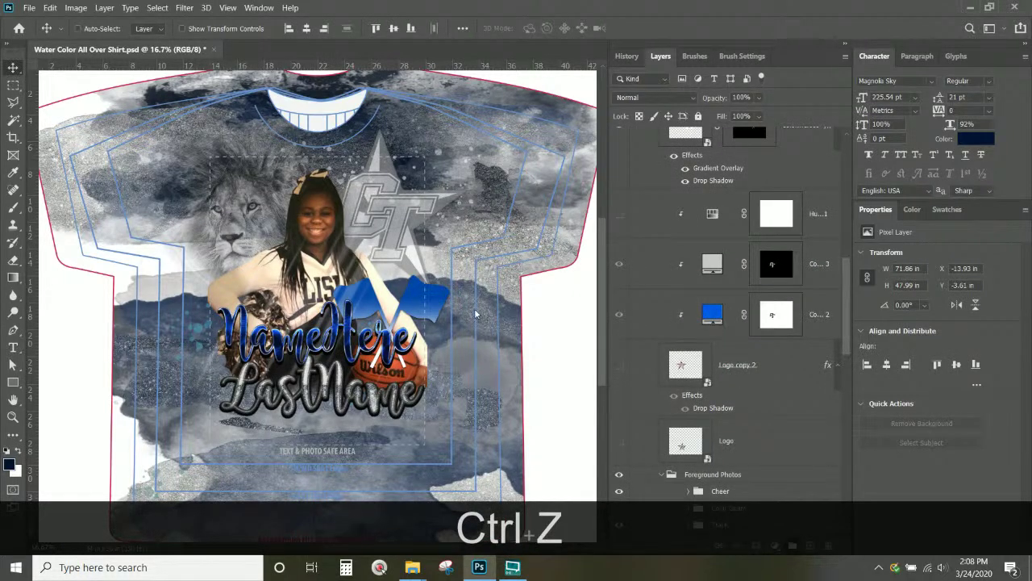
- Show the watercolor blue silver copy layer beneath the Hue/Saturation-adjusted duplicate
scroll(772, 384, "down", 5)
scroll(773, 384, "down", 4)
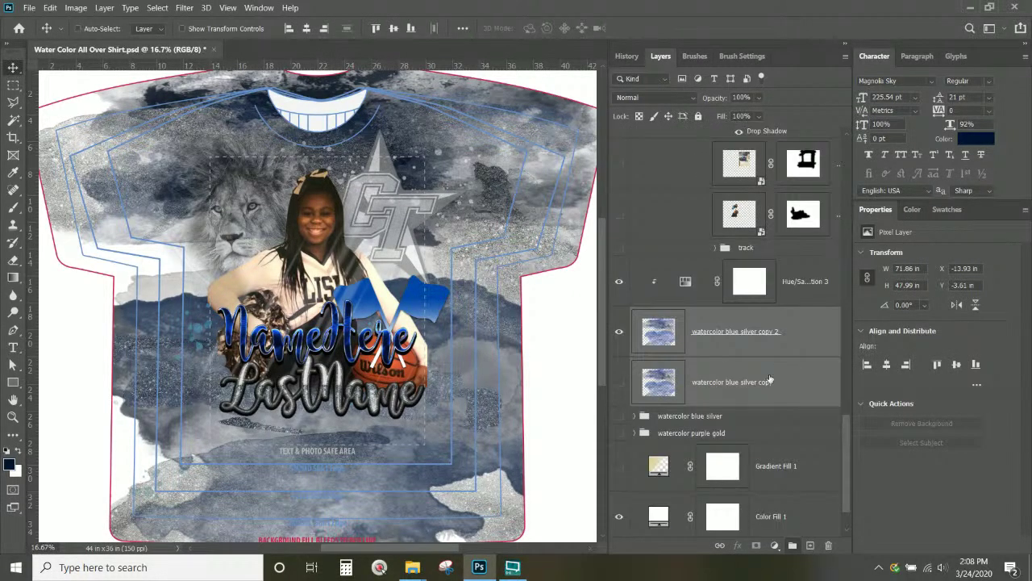
left_click(619, 382)
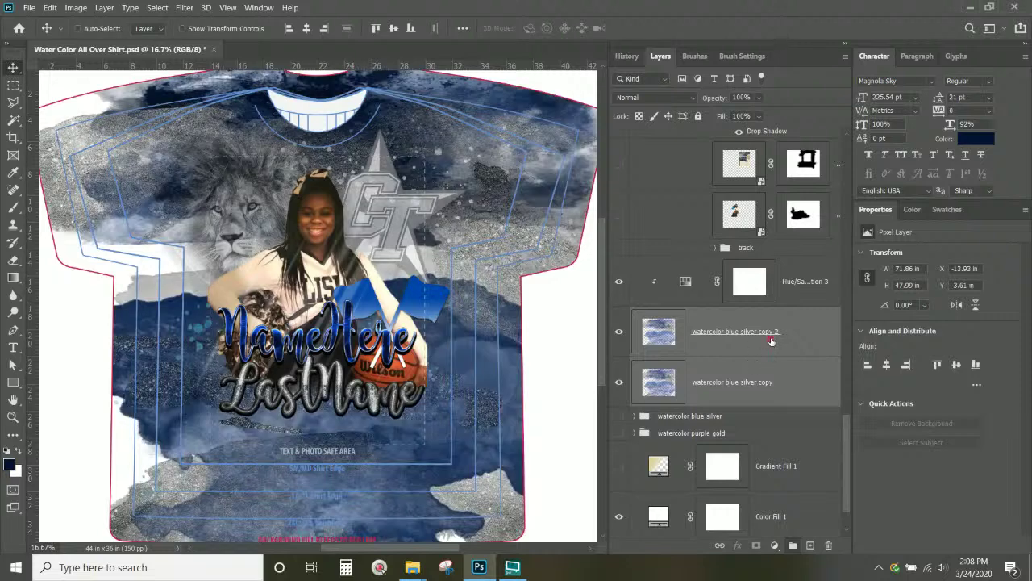
left_click(786, 391)
key("shift")
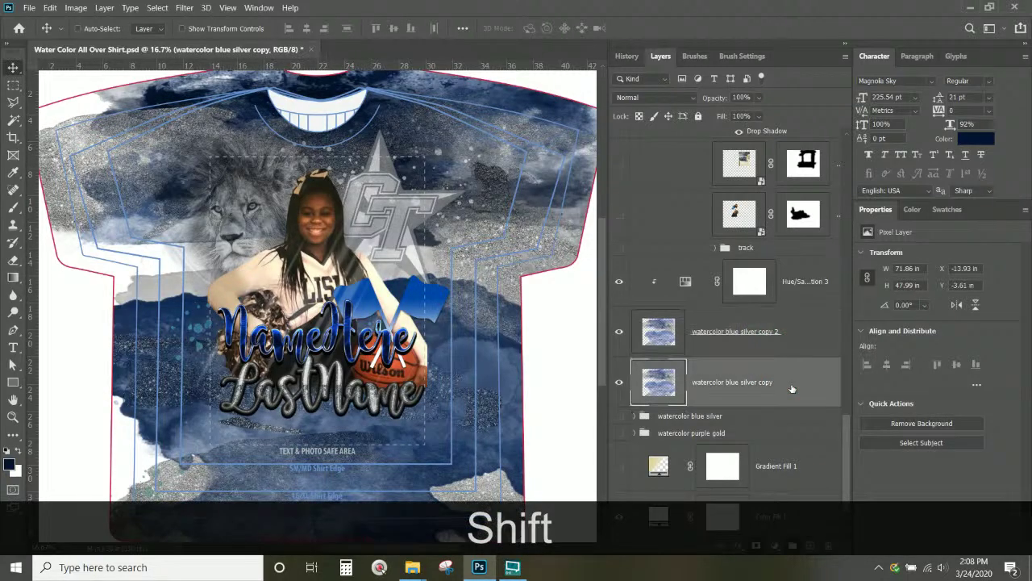
left_click(806, 332, "shift")
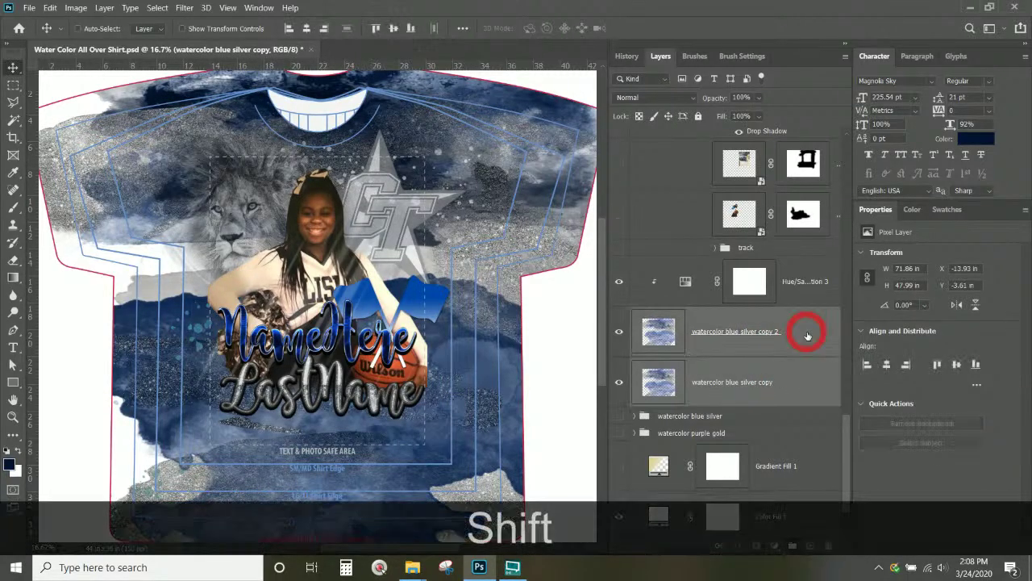
right_click(807, 333)
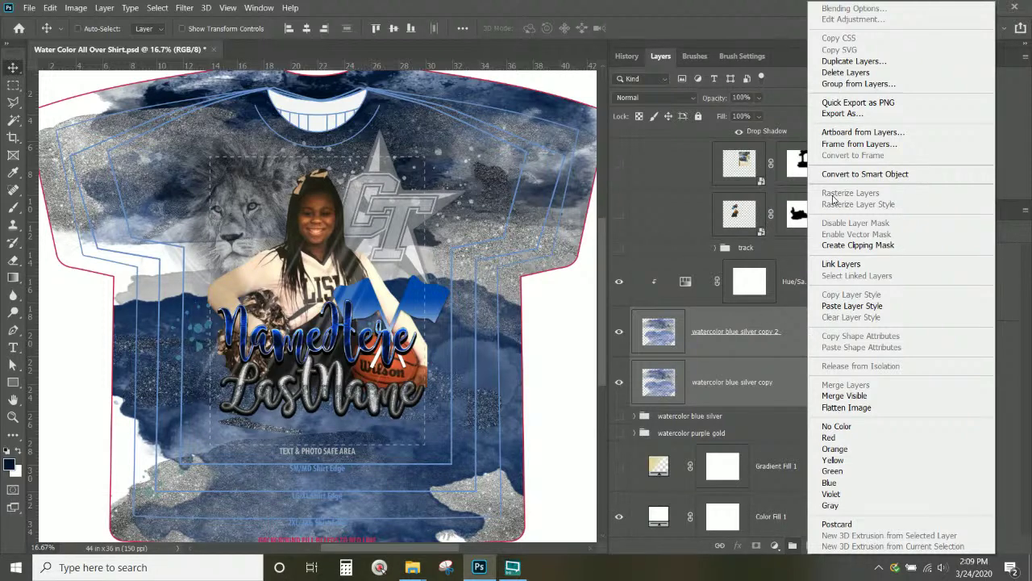
left_click(768, 337)
left_click(820, 350)
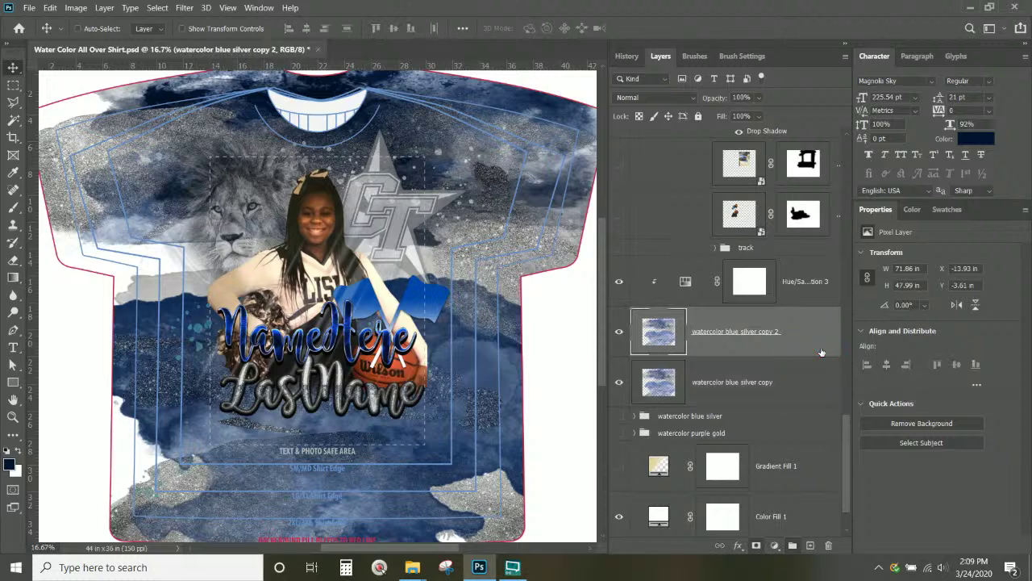
right_click(821, 352)
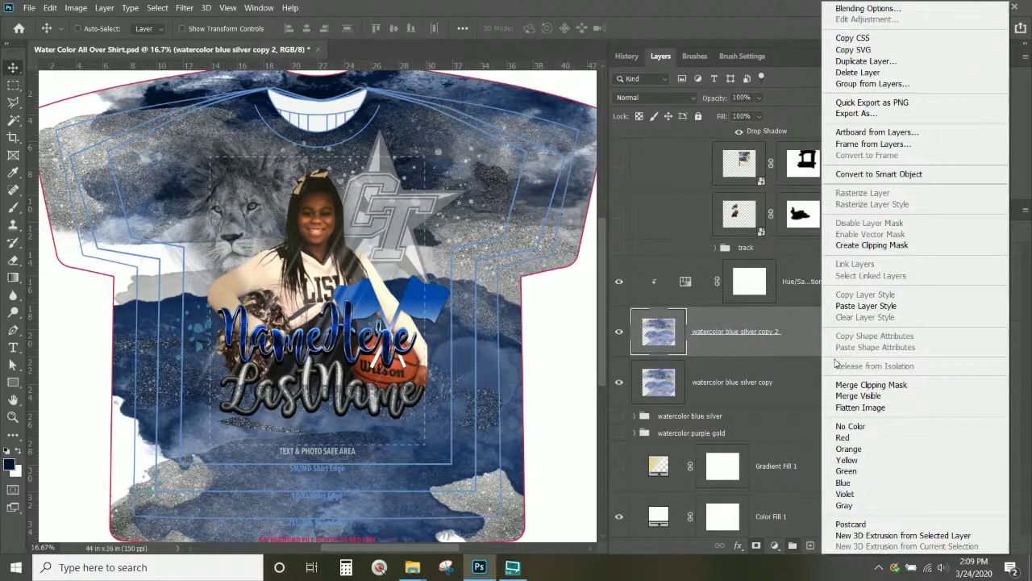
left_click(784, 375)
left_click(787, 384)
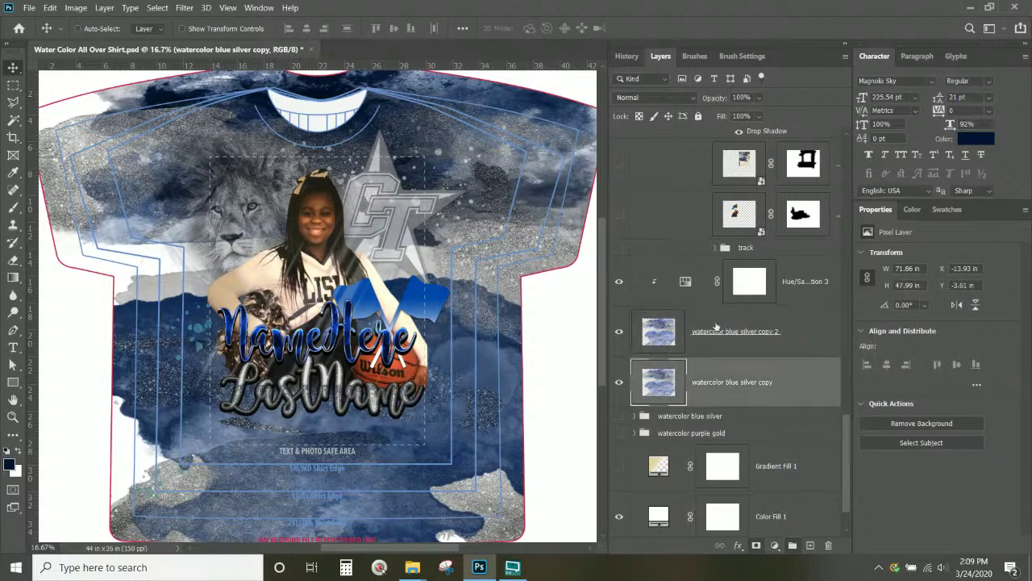
- Release the Hue/Saturation 3 adjustment from its clipping mask on the watercolor blue silver copy 2 layer
left_click(791, 297)
right_click(790, 296)
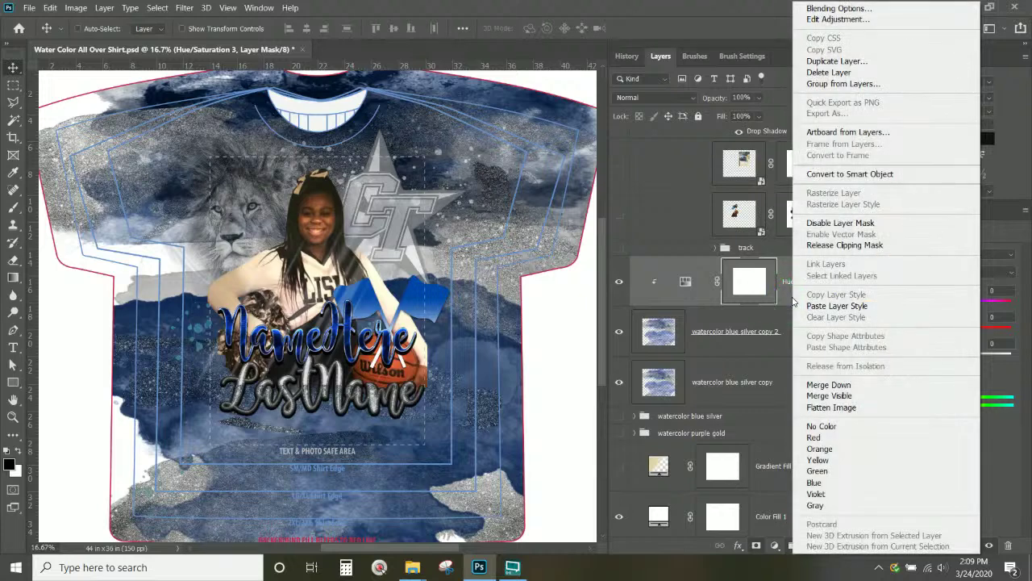
left_click(822, 244)
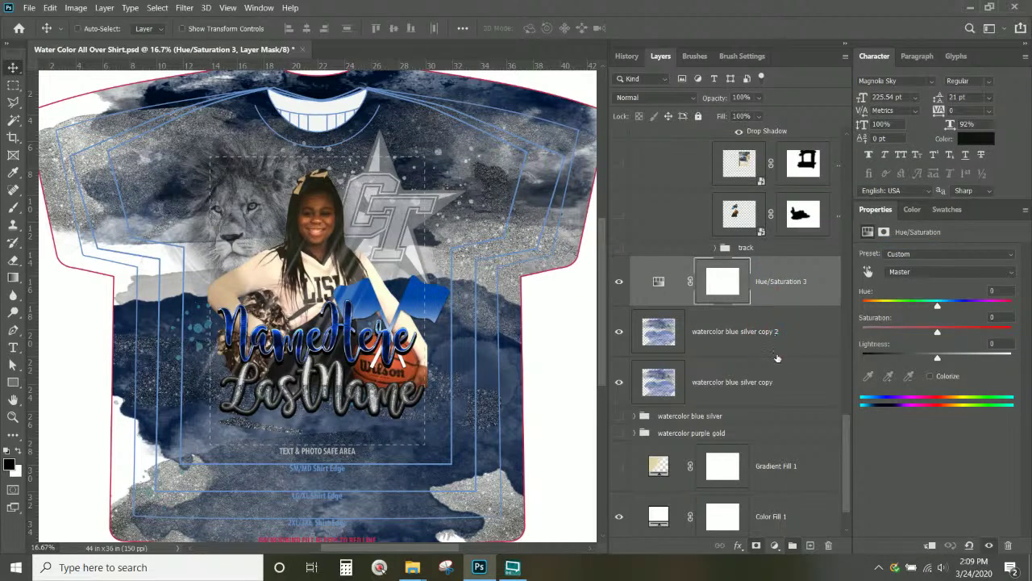
- Merge the watercolor blue silver copy 2 and watercolor blue silver copy layers into one layer
left_click(775, 336)
left_click(769, 384, "shift")
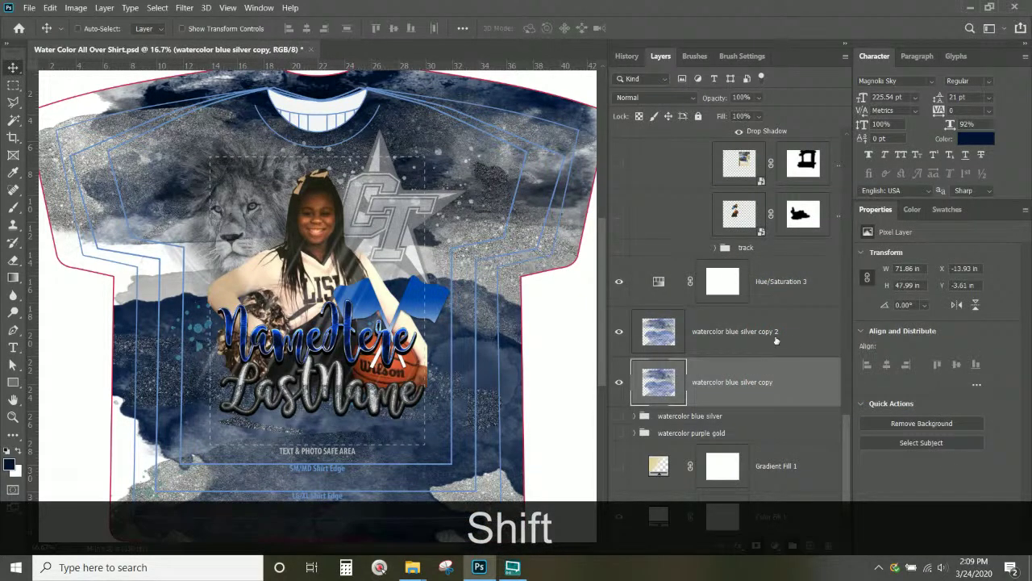
left_click(777, 352, "shift")
left_click(780, 377, "shift")
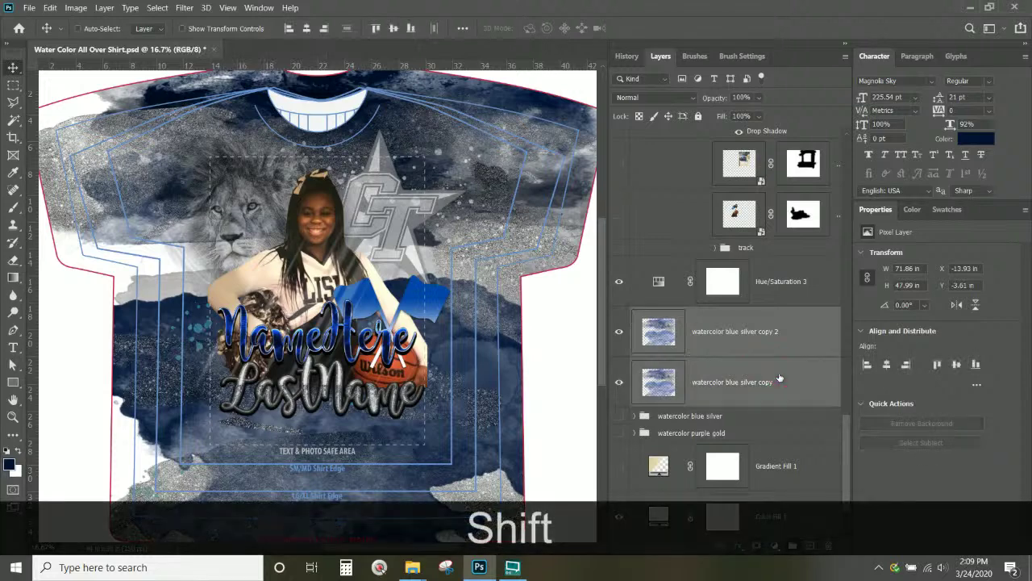
right_click(780, 377)
left_click(794, 385)
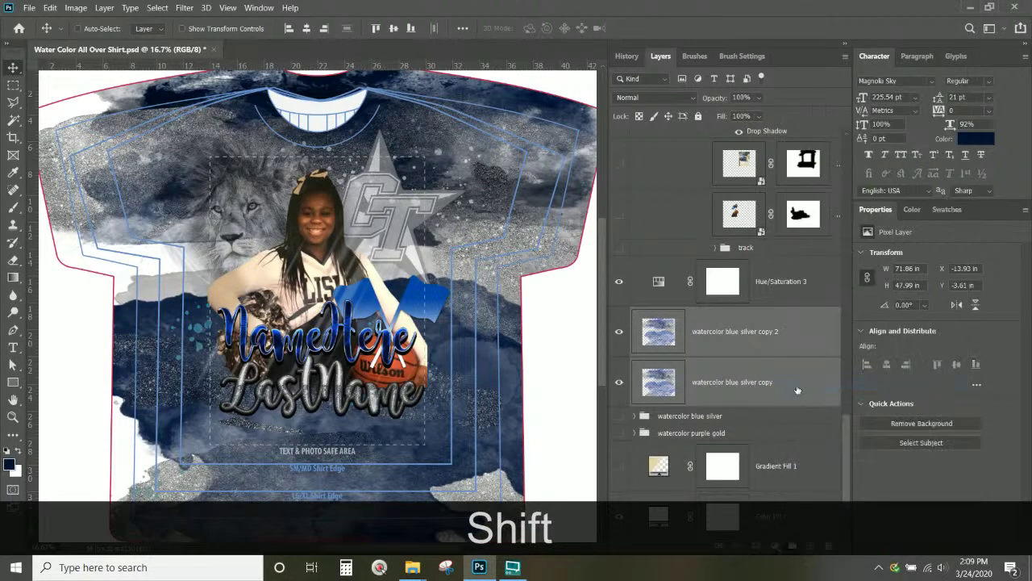
- Clip the Hue/Saturation 3 adjustment to the merged watercolor blue silver copy 2 layer
left_click(787, 292)
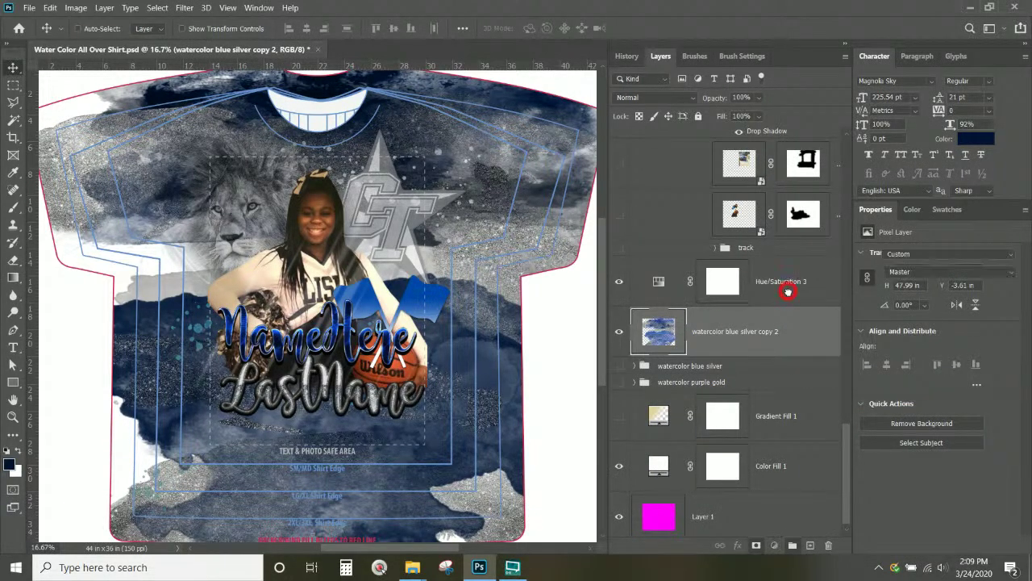
right_click(787, 296)
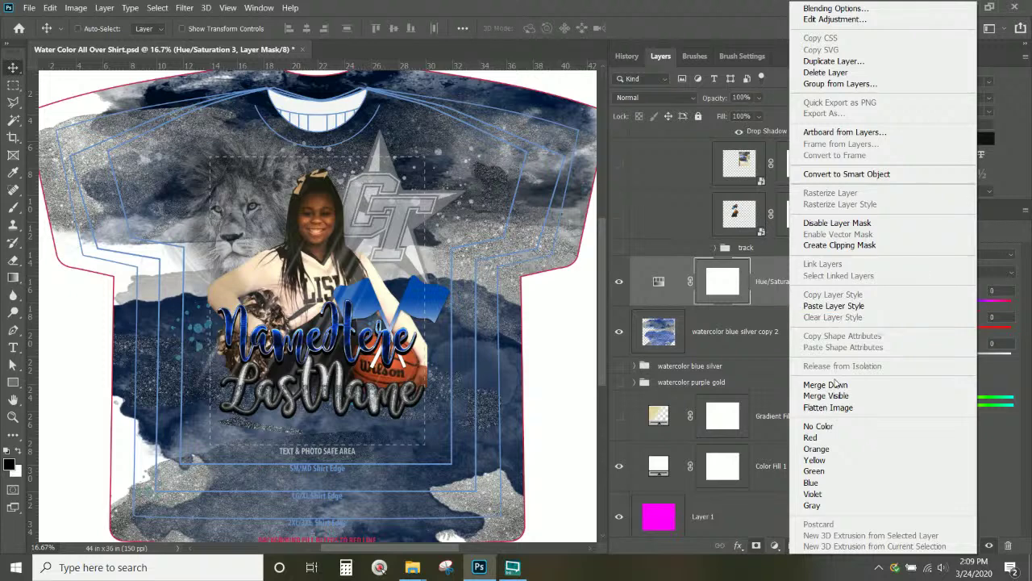
left_click(835, 245)
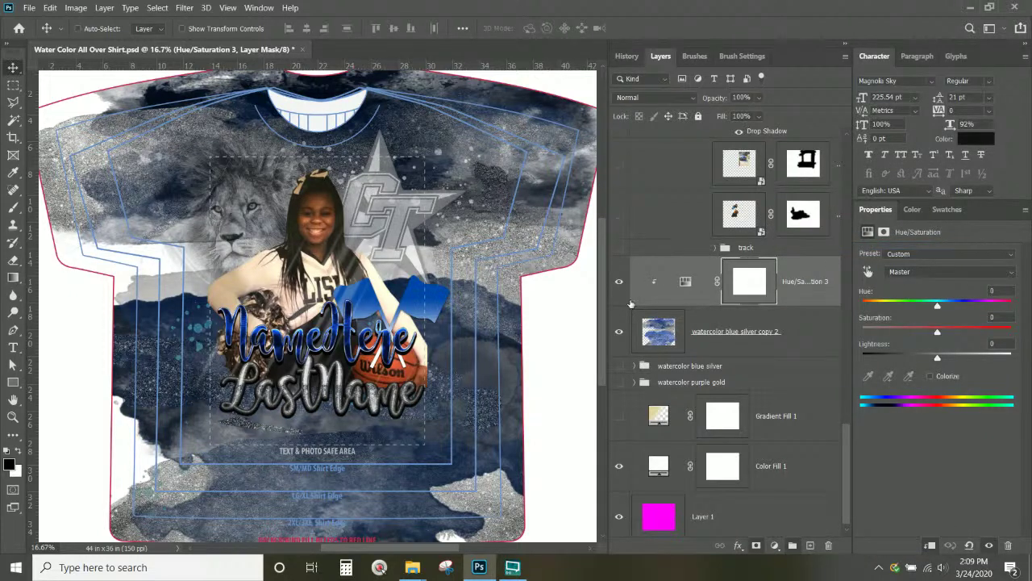
- Show and expand the original watercolor blue silver group, with the merged watercolor copy above it hidden
scroll(681, 367, "up", 5)
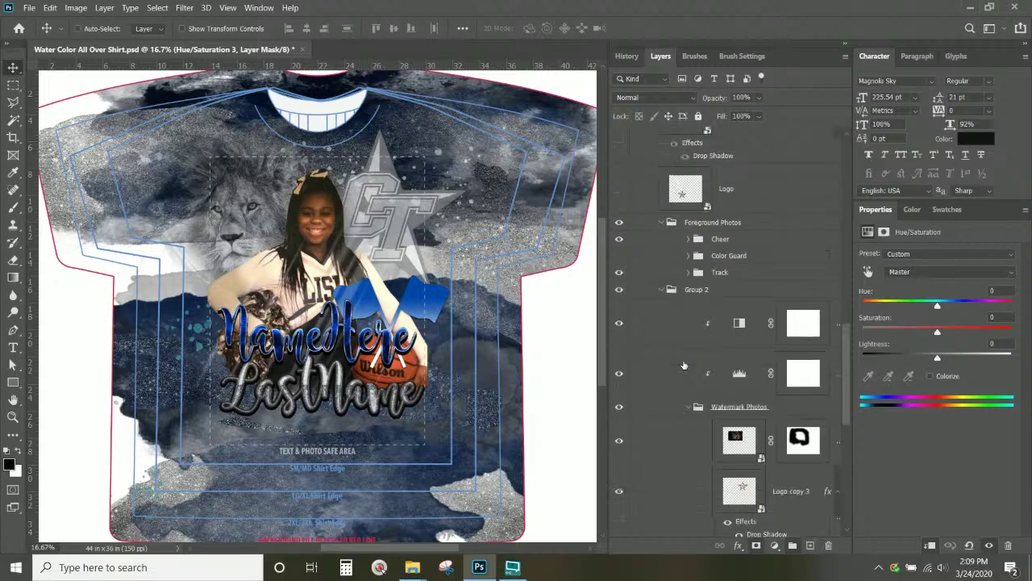
scroll(688, 326, "down", 4)
scroll(688, 327, "down", 5)
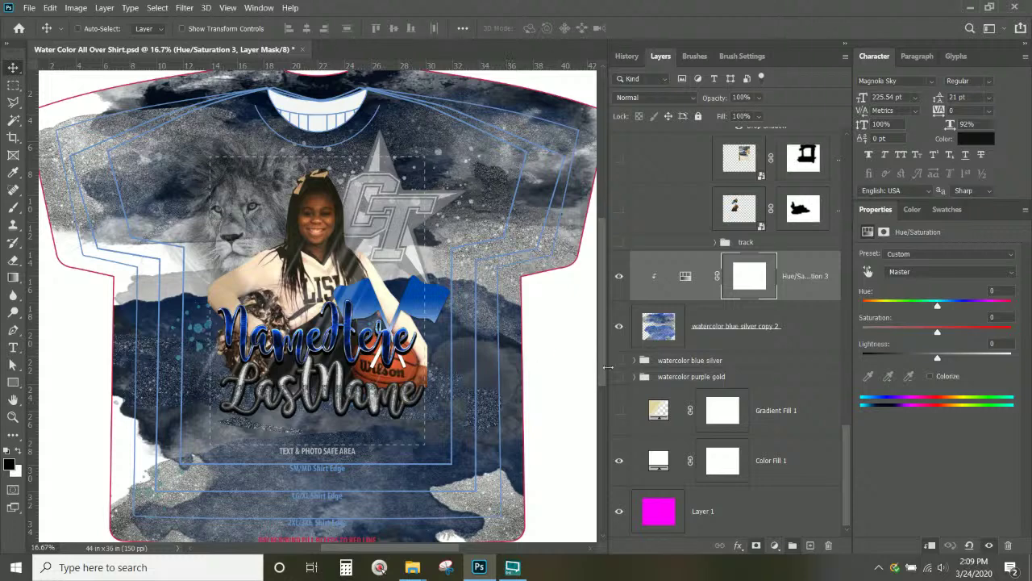
left_click(619, 361)
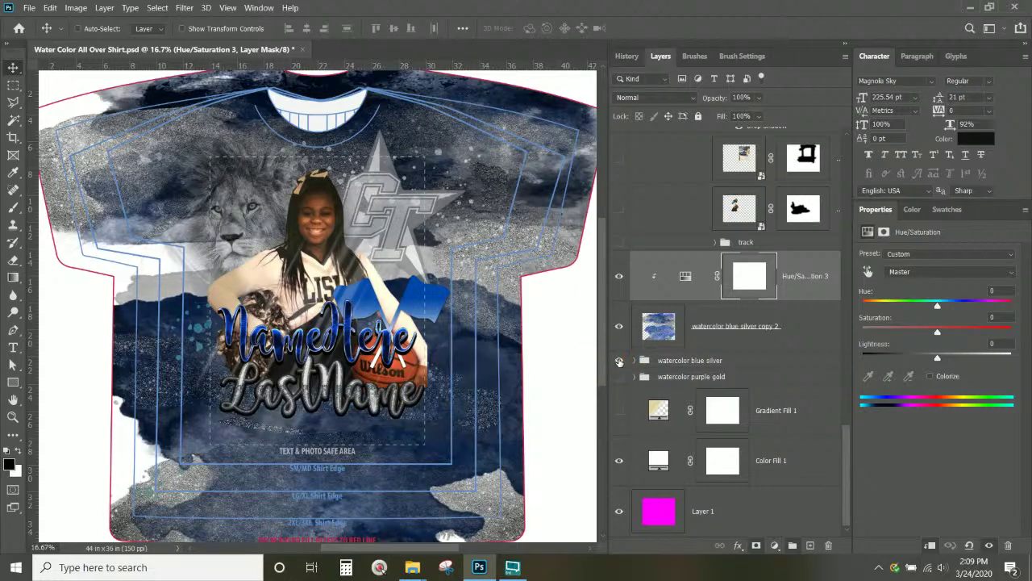
left_click(635, 363)
left_click(619, 327)
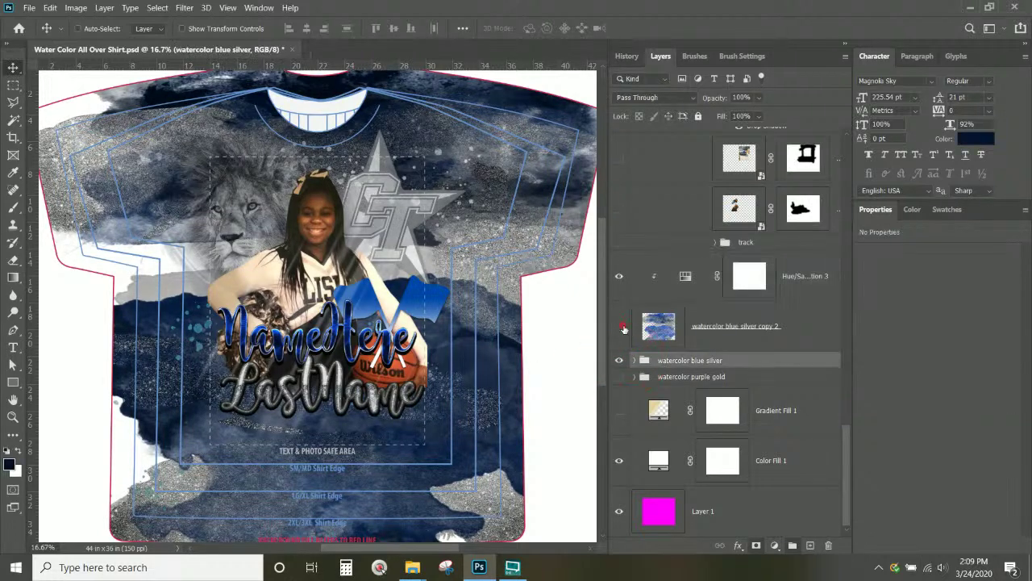
left_click(634, 361)
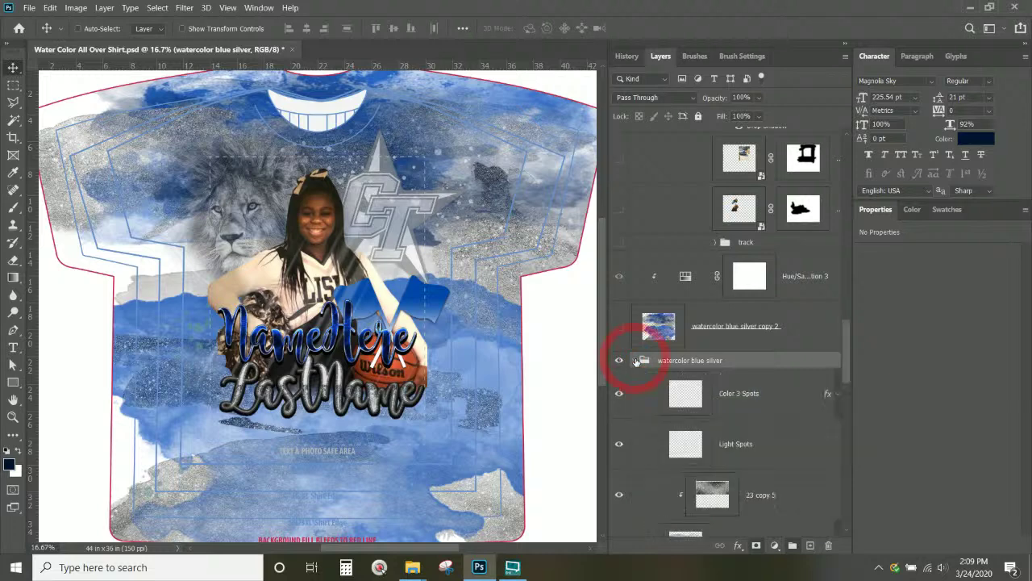
scroll(645, 372, "down", 3)
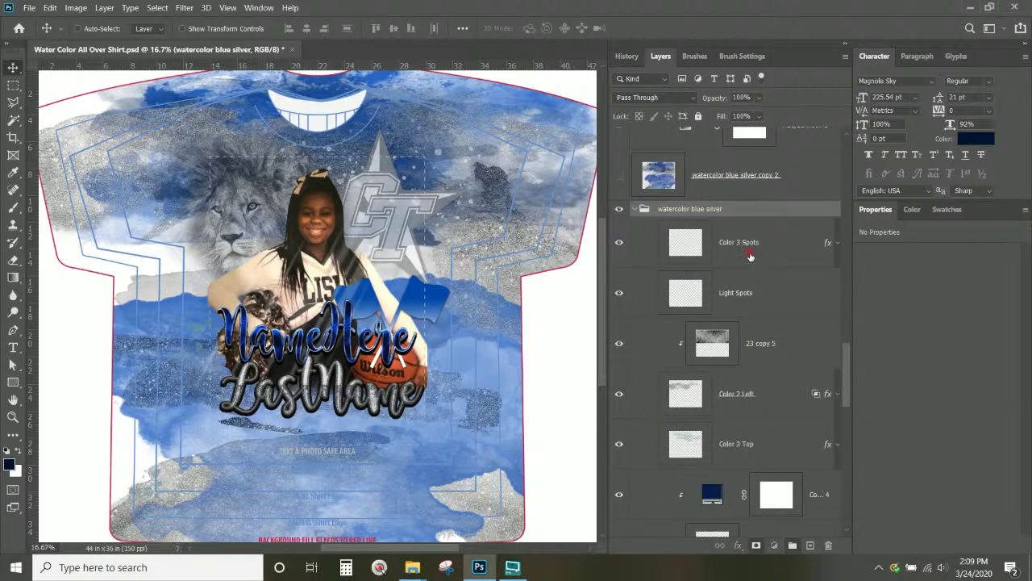
- Check the Color 3 Spots layer by toggling its visibility and viewing its layer style settings
left_click(628, 244)
left_click(619, 243)
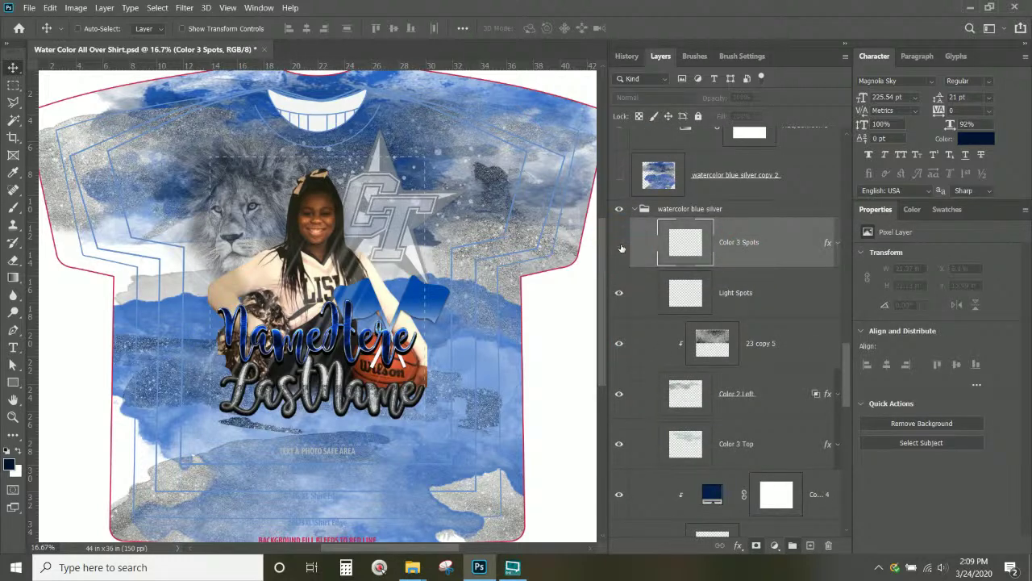
left_click(620, 245)
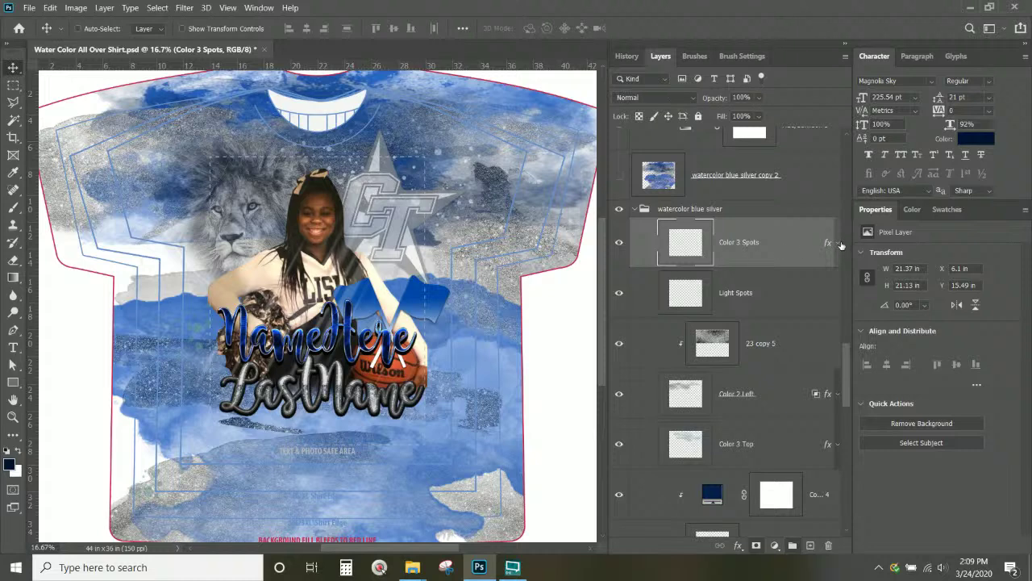
double_click(611, 255)
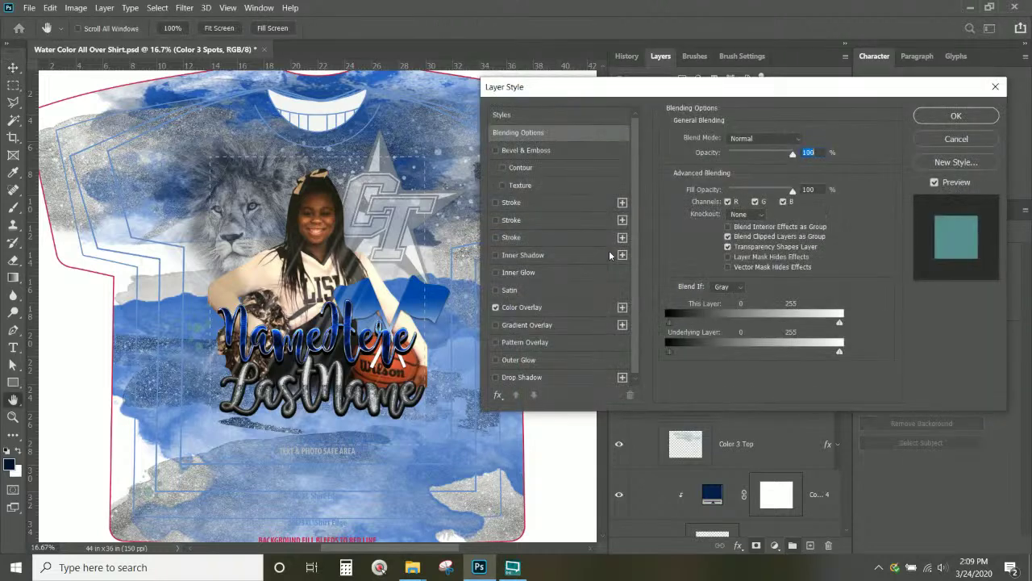
left_click(955, 139)
- Copy the layer style from Color 3 Top and paste it onto the Color 3 Spots layer
left_click(749, 443)
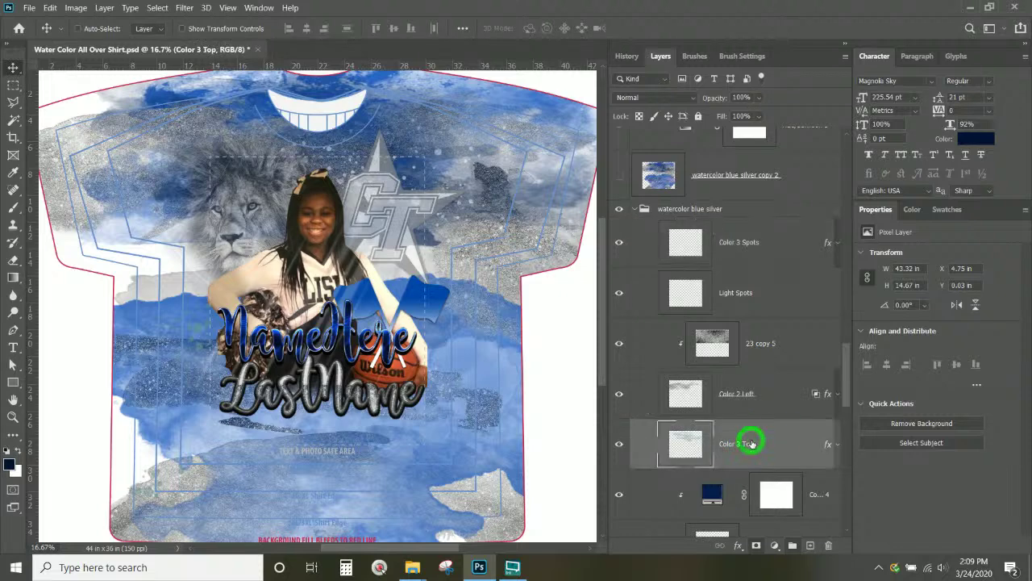
right_click(785, 452)
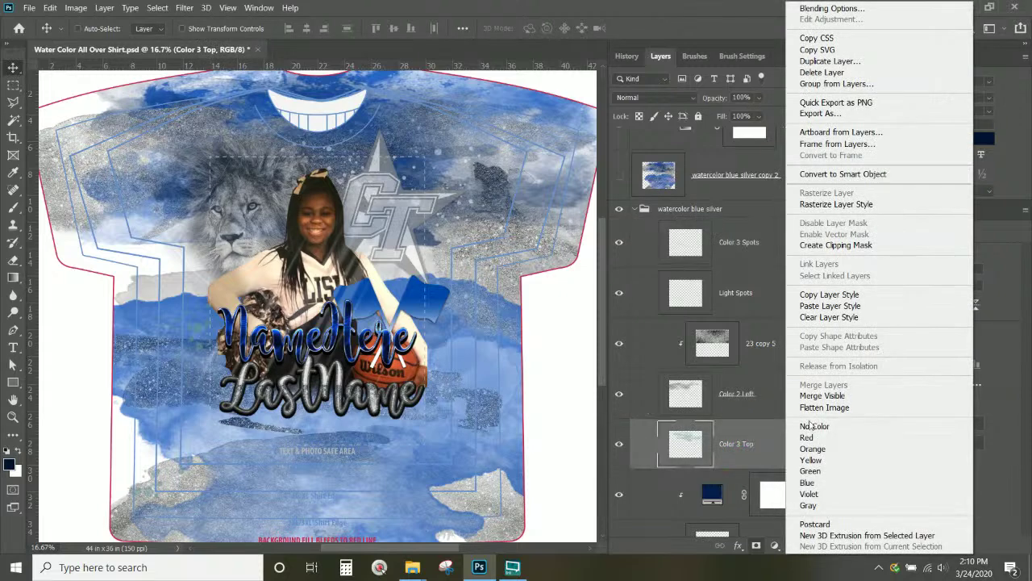
left_click(819, 296)
left_click(765, 254)
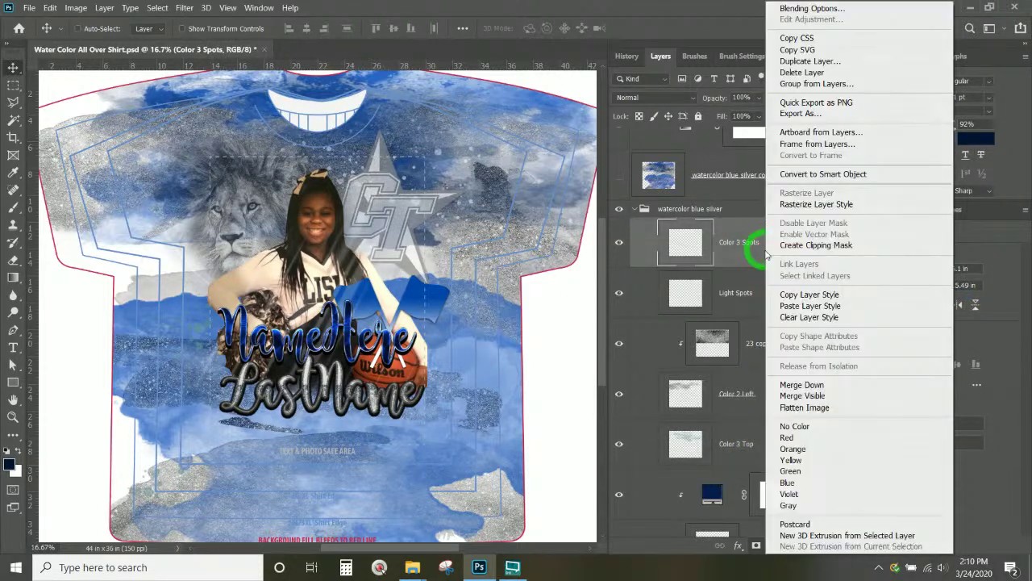
left_click(810, 306)
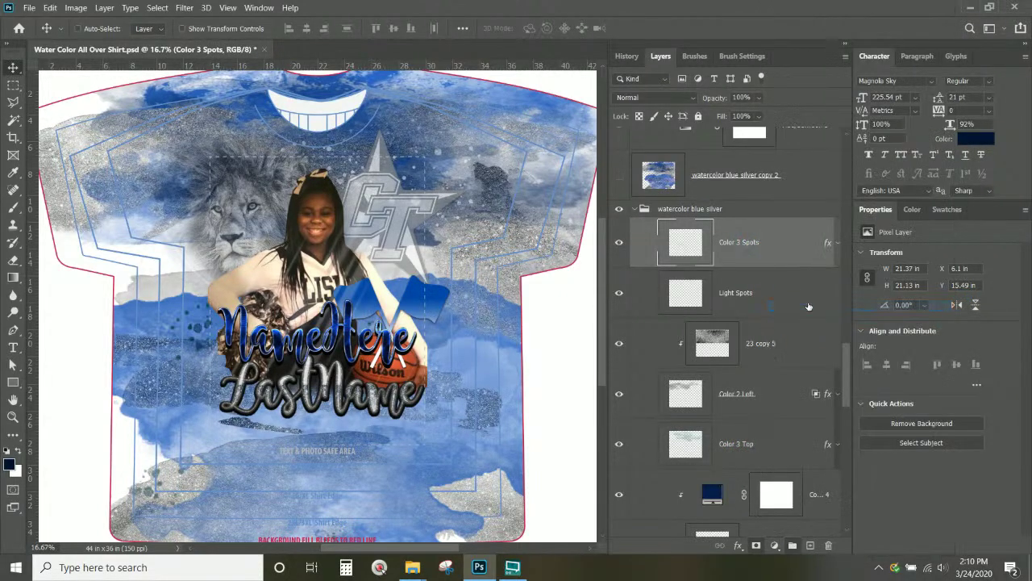
- Collapse the watercolor blue silver group and show the merged watercolor blue silver copy 2 layer again
left_click(767, 299)
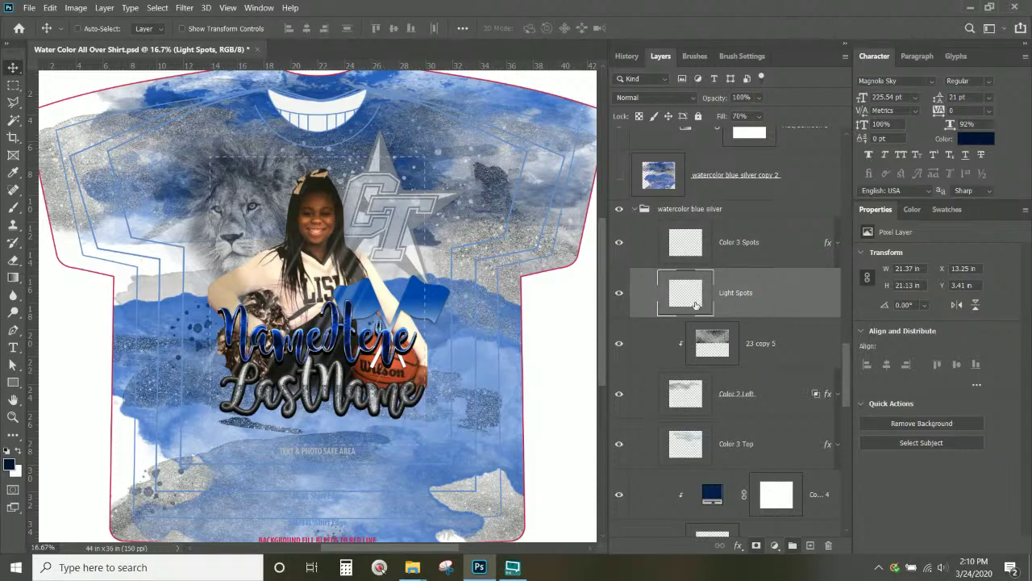
scroll(391, 368, "up", 2)
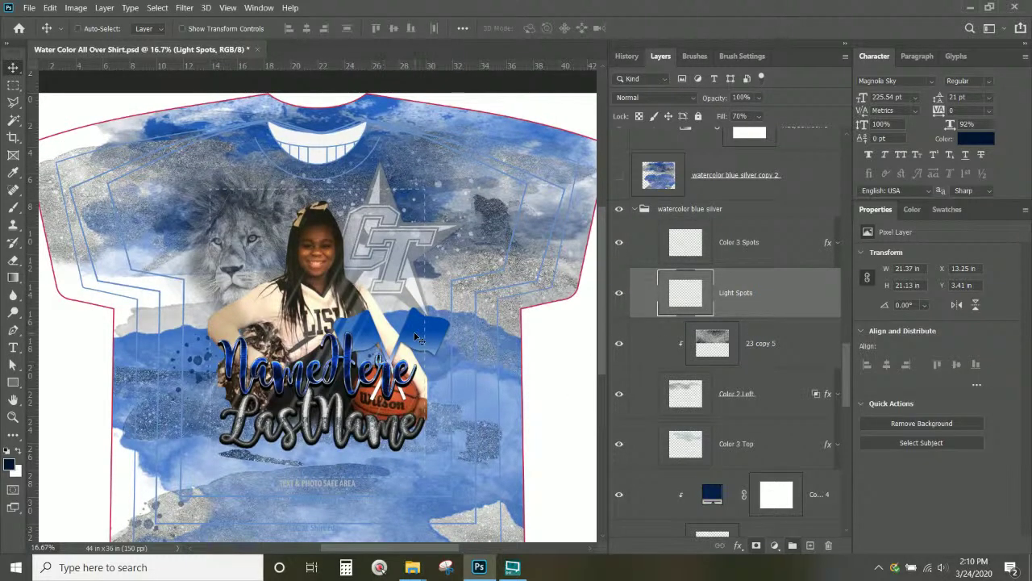
scroll(613, 288, "up", 2)
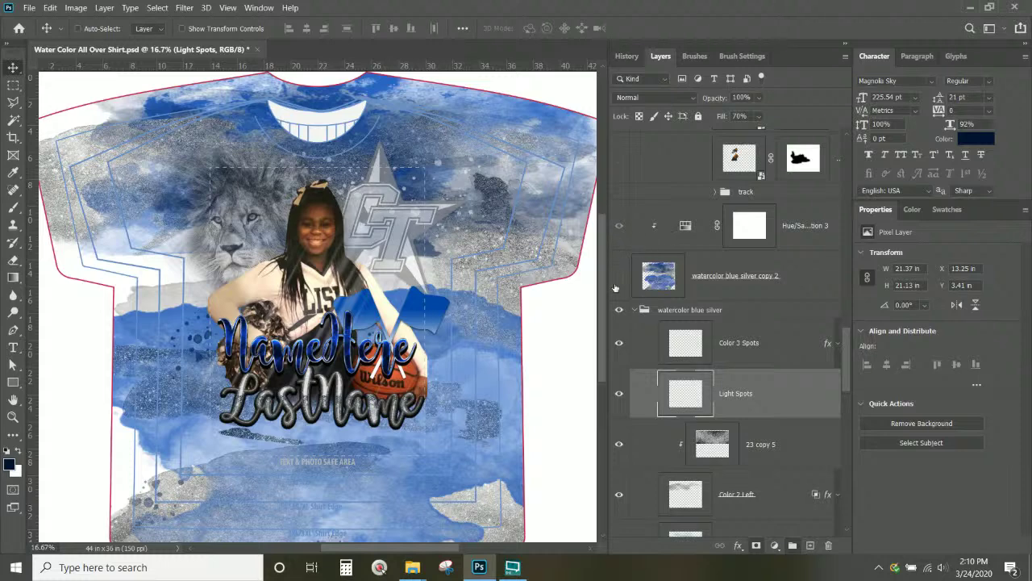
left_click(696, 316)
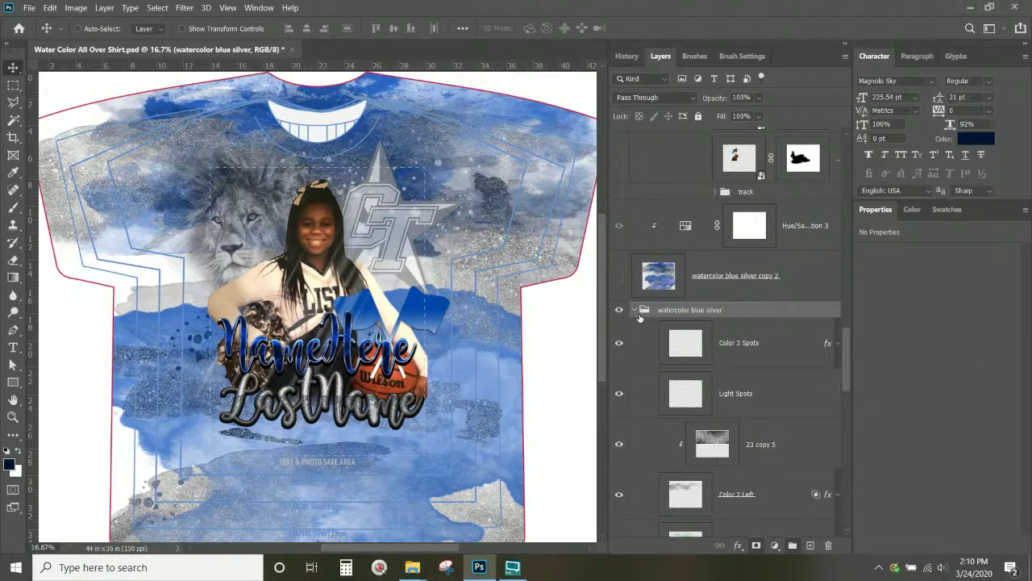
left_click(637, 312)
left_click(725, 331)
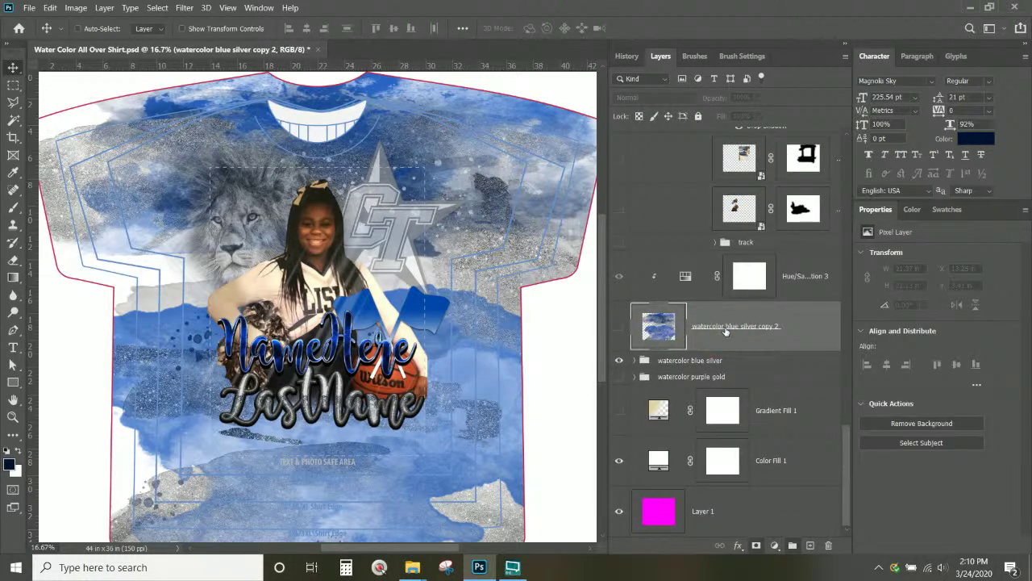
right_click(726, 331)
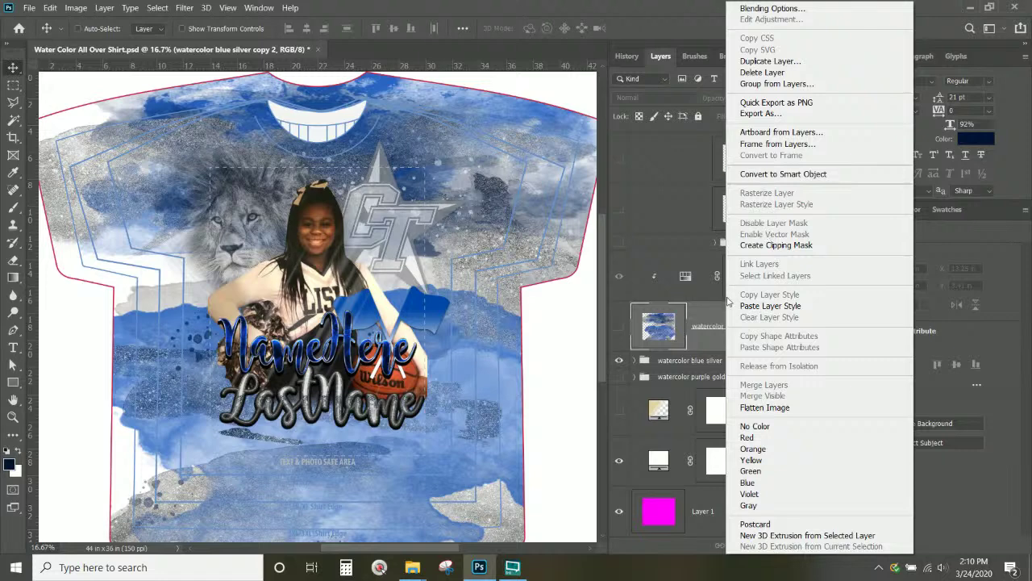
key("Escape")
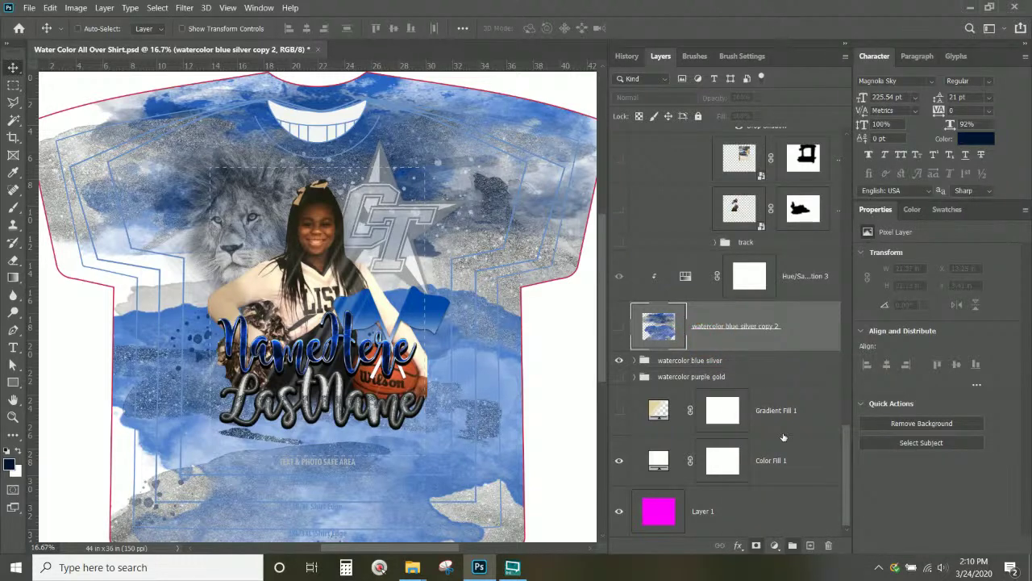
left_click(618, 326)
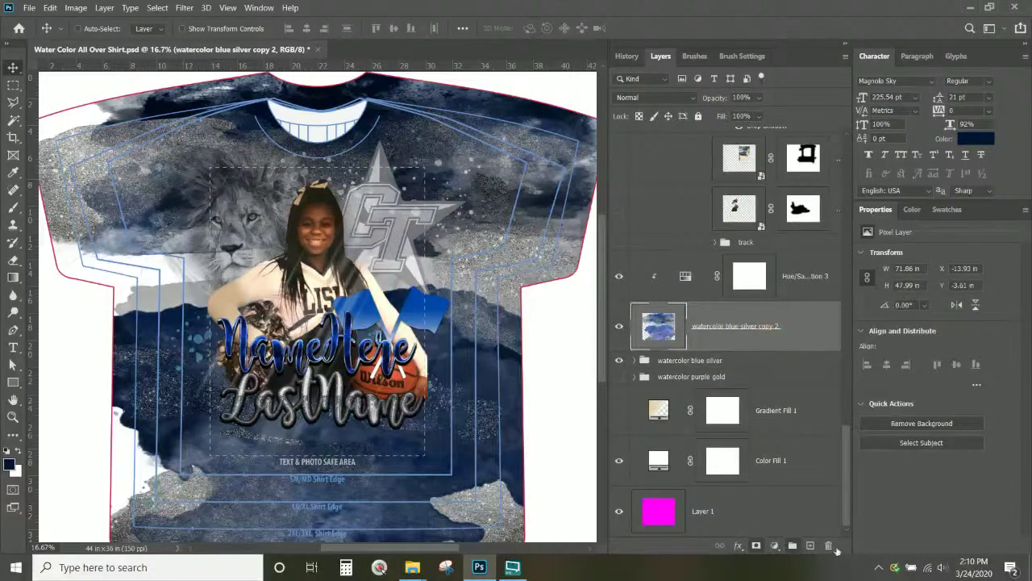
- Delete the merged watercolor blue silver copy 2 layer, and check the watercolor blue silver group and Hue/Saturation 3 by toggling their visibility
left_click(828, 545)
left_click(510, 231)
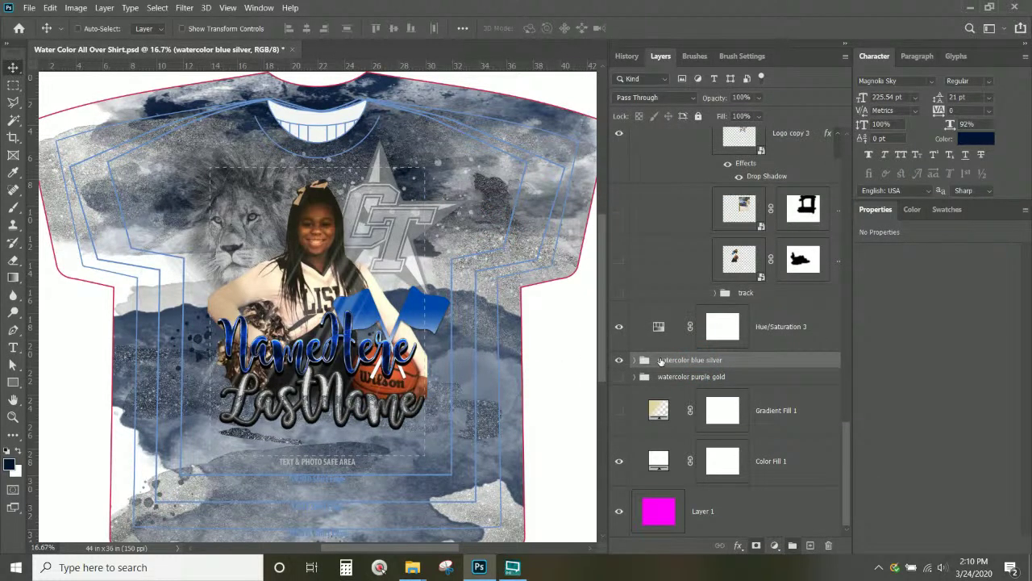
left_click(619, 360)
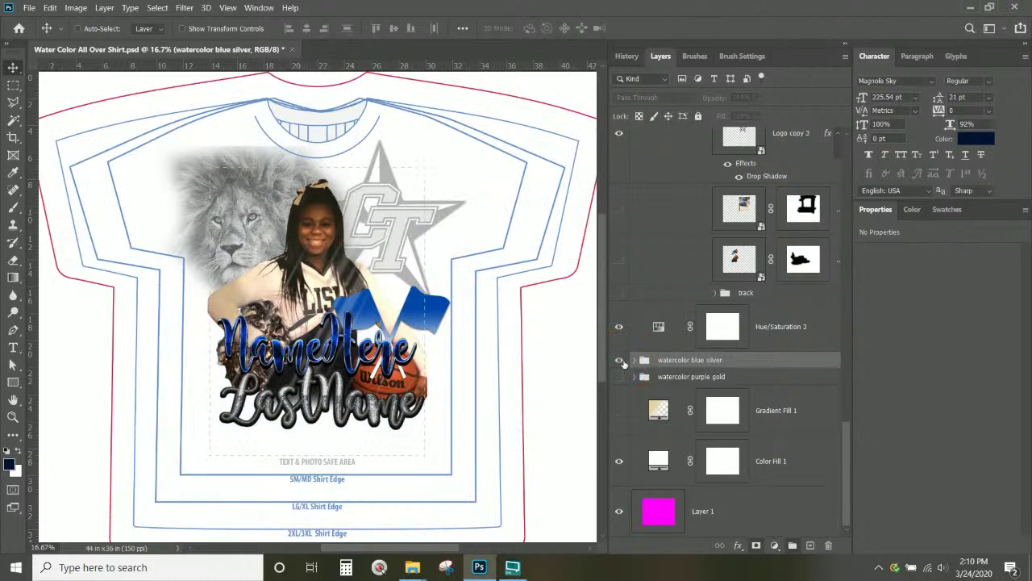
left_click(621, 362)
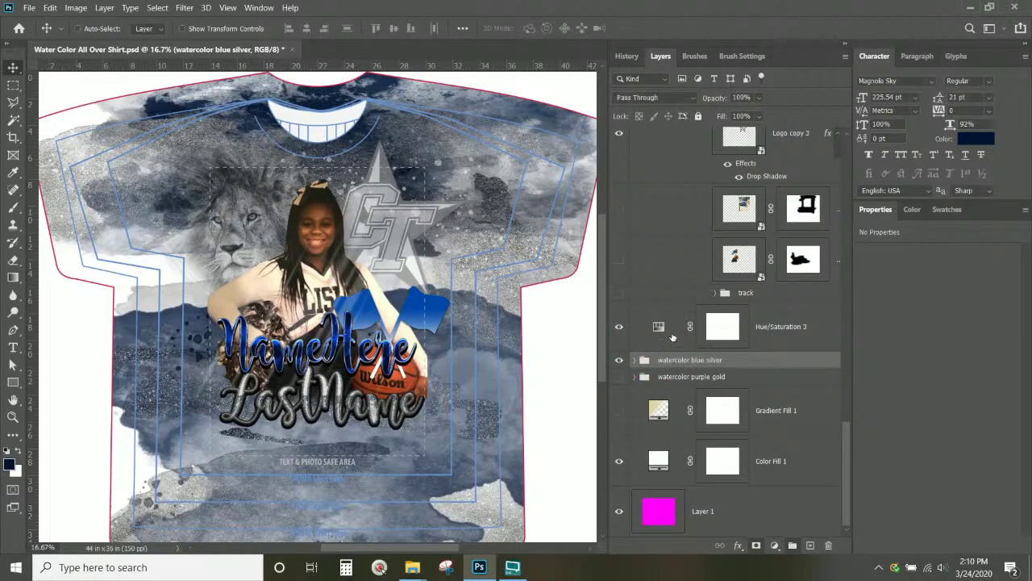
left_click(619, 328)
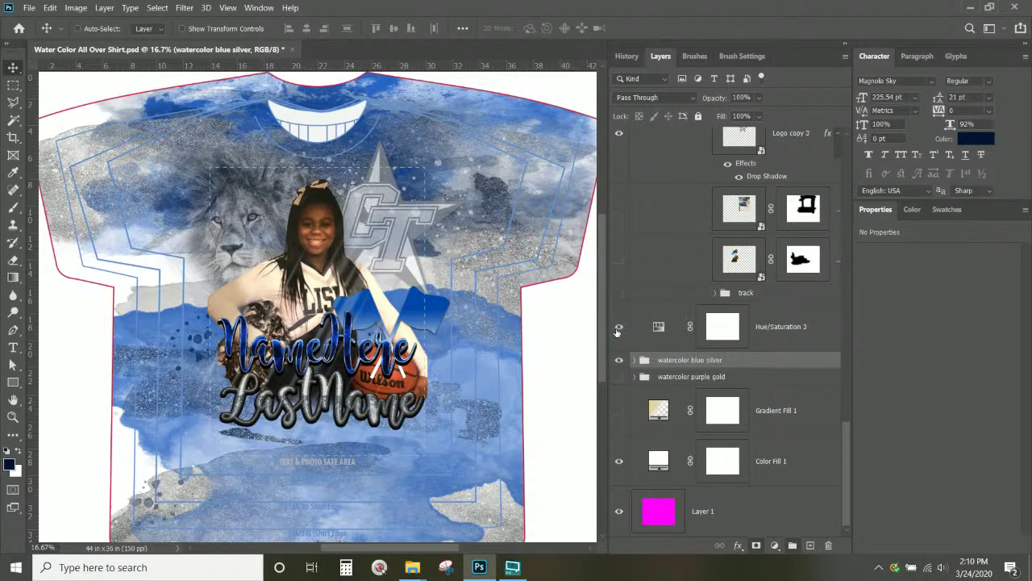
left_click(619, 328)
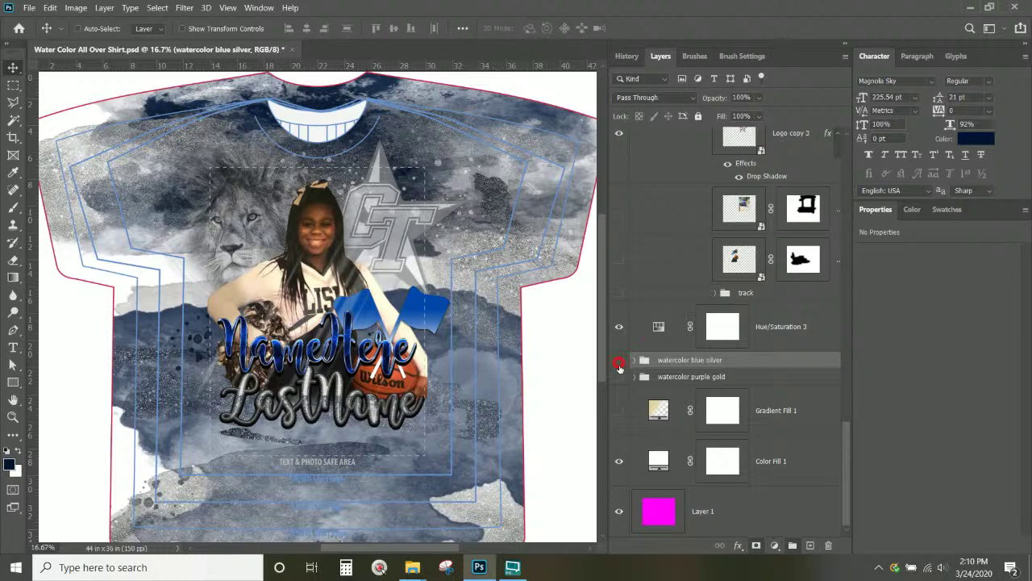
- Show the watercolor purple gold group, compare it with and without Hue/Saturation 3, and leave the watercolor blue silver group shown above it
left_click(619, 361)
left_click(619, 378)
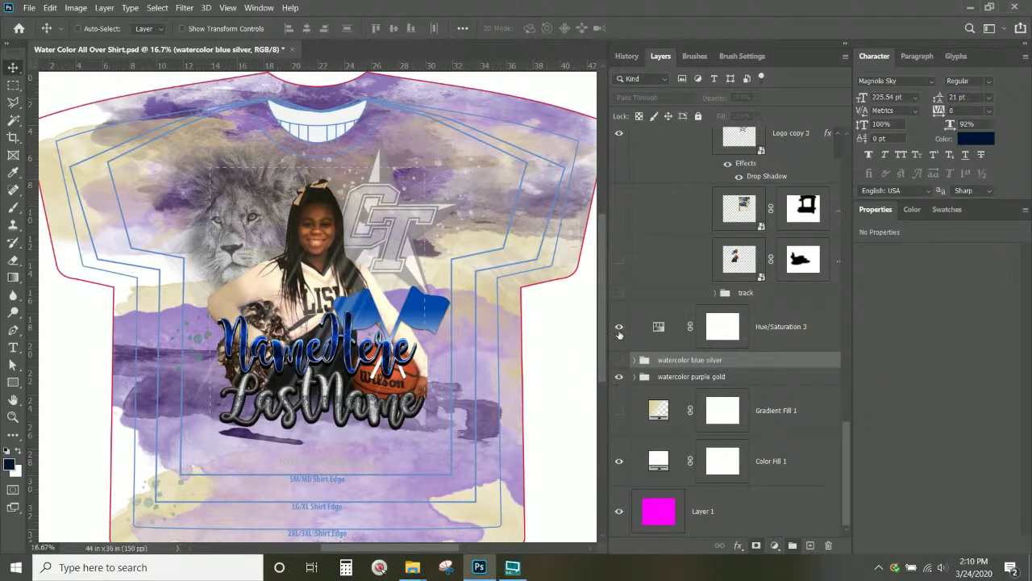
left_click(792, 337)
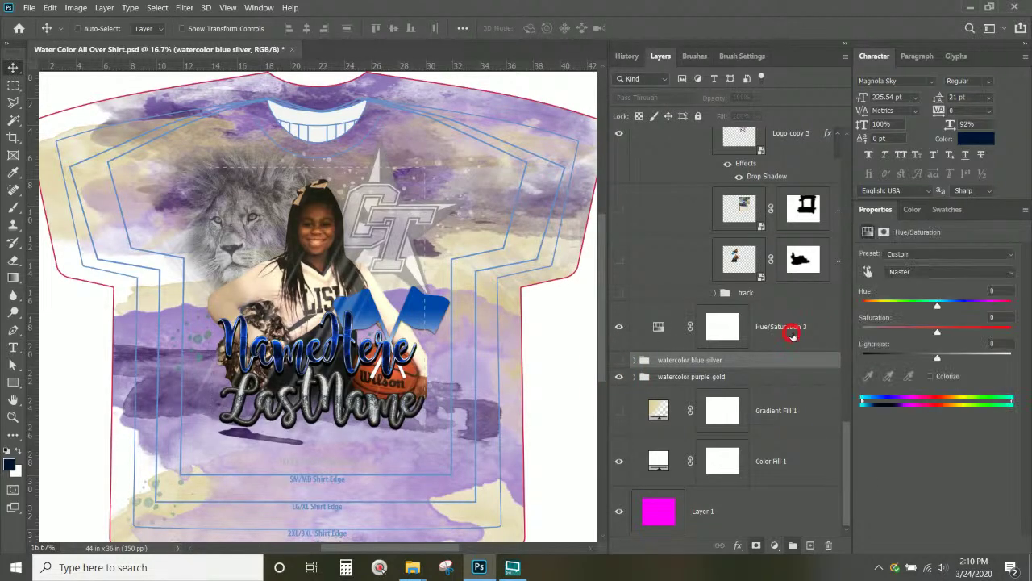
left_click(620, 360)
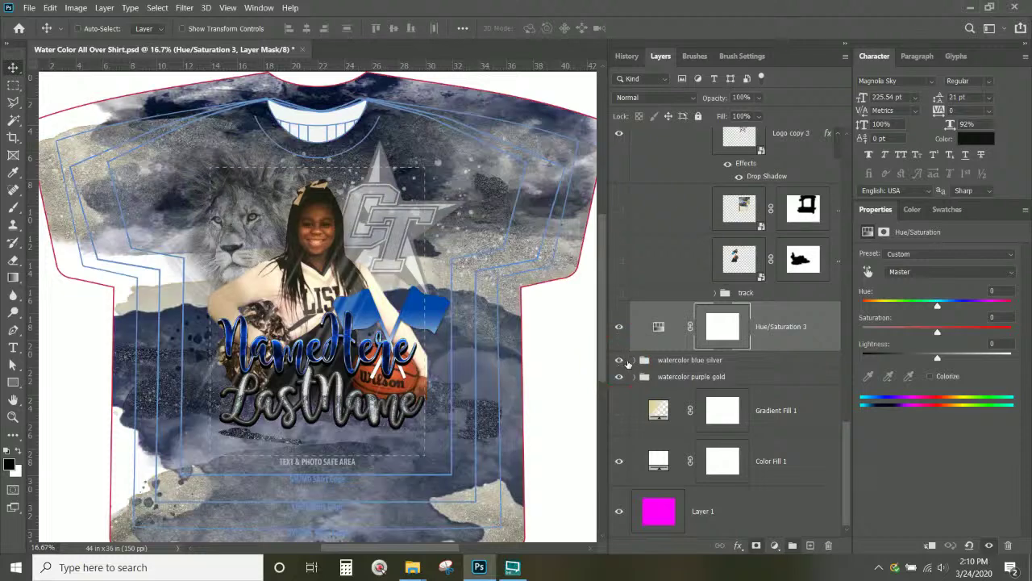
left_click(619, 360)
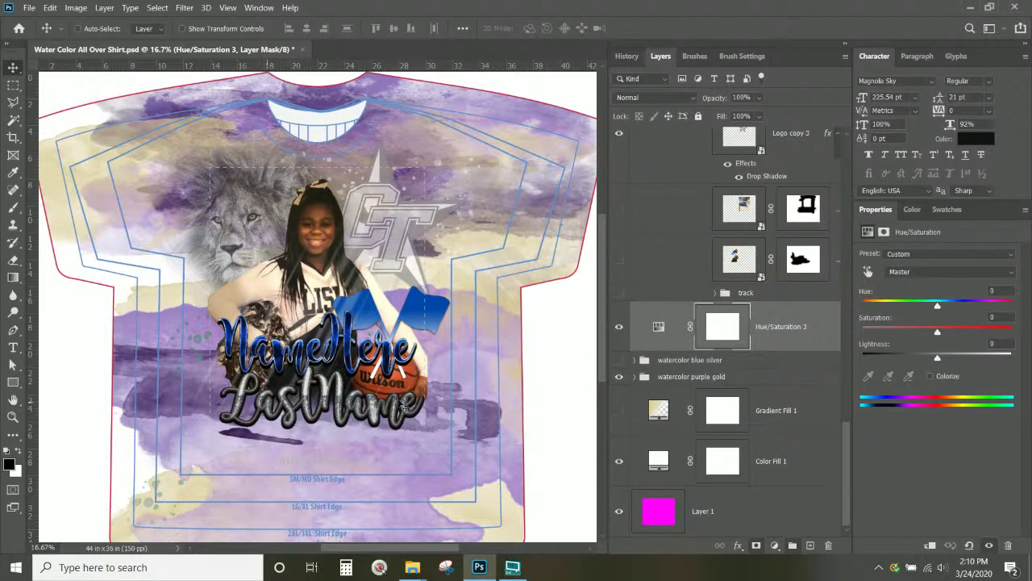
left_click(619, 326)
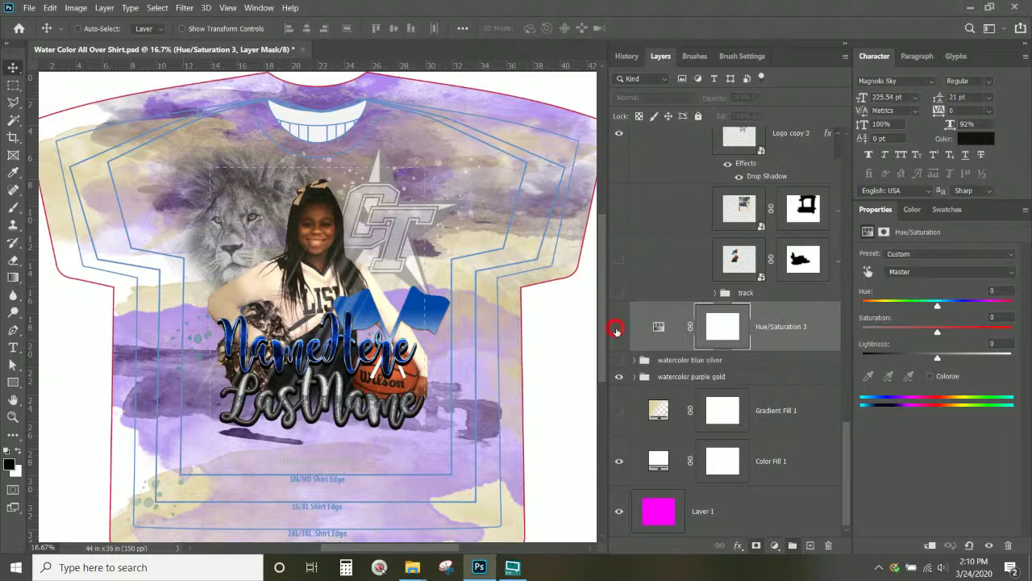
left_click(618, 327)
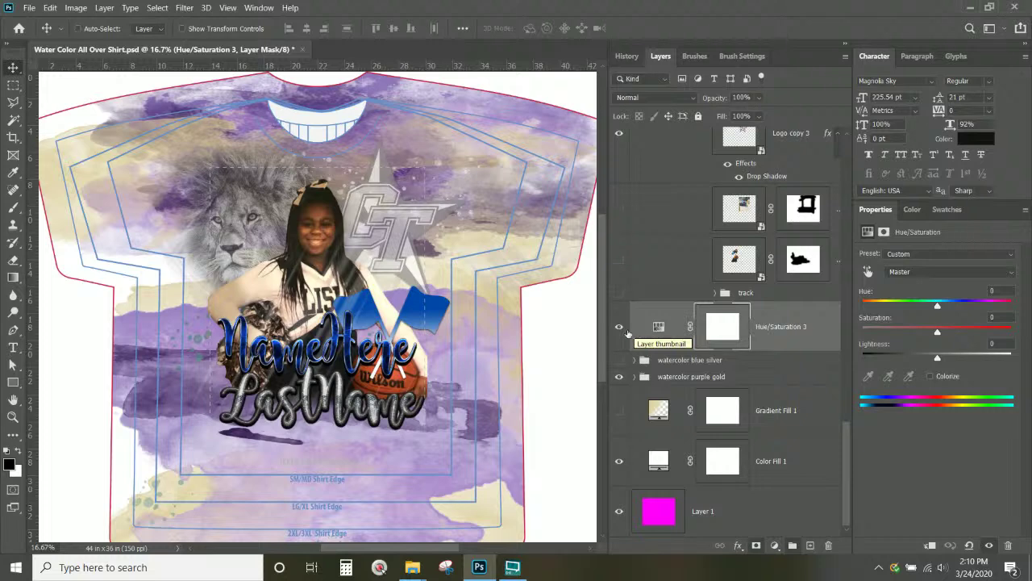
left_click(620, 360)
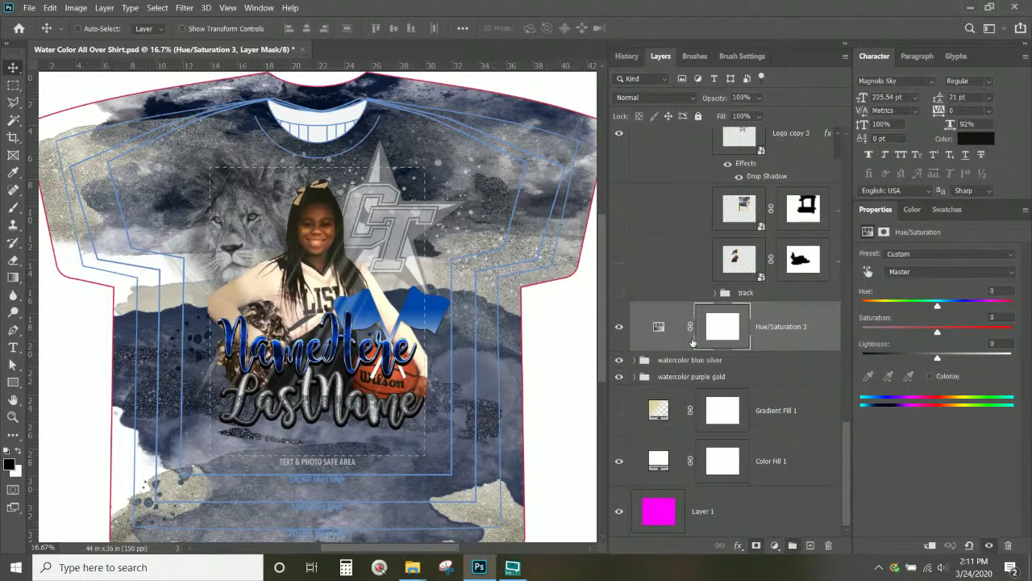
- Select the color guard flags cross layer from the artwork and hide it
scroll(756, 342, "up", 1)
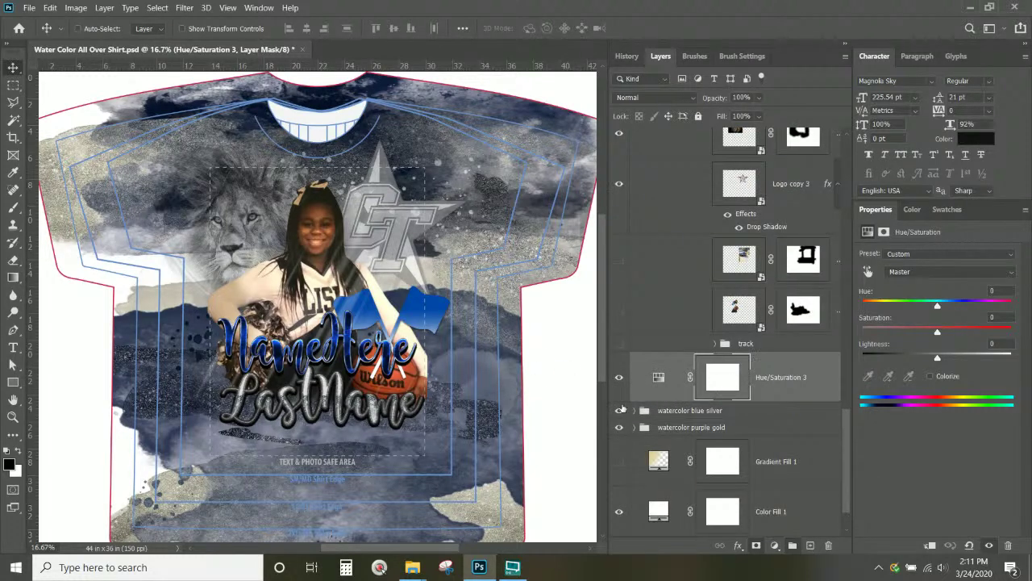
scroll(367, 390, "up", 1)
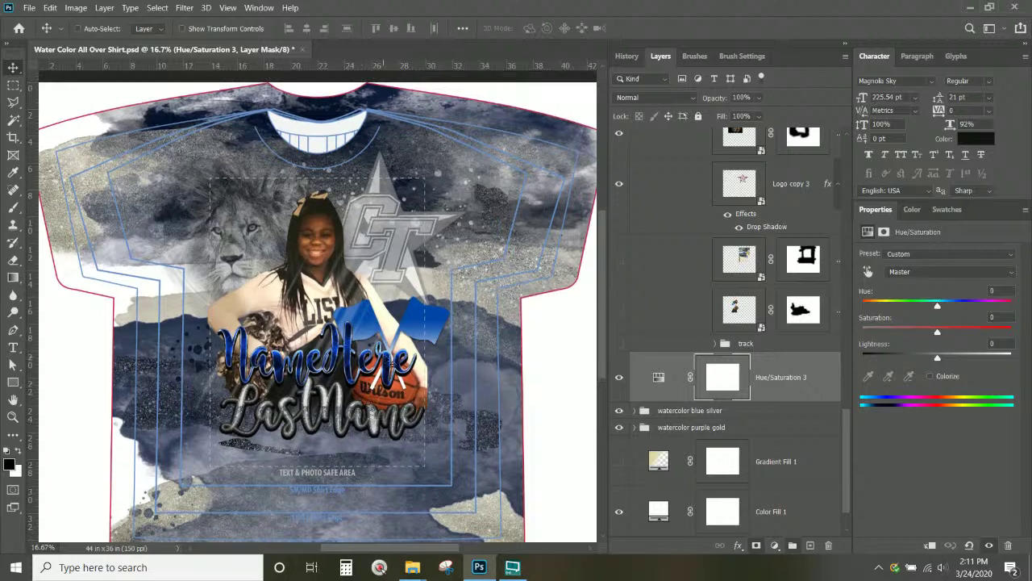
right_click(412, 330)
left_click(473, 368)
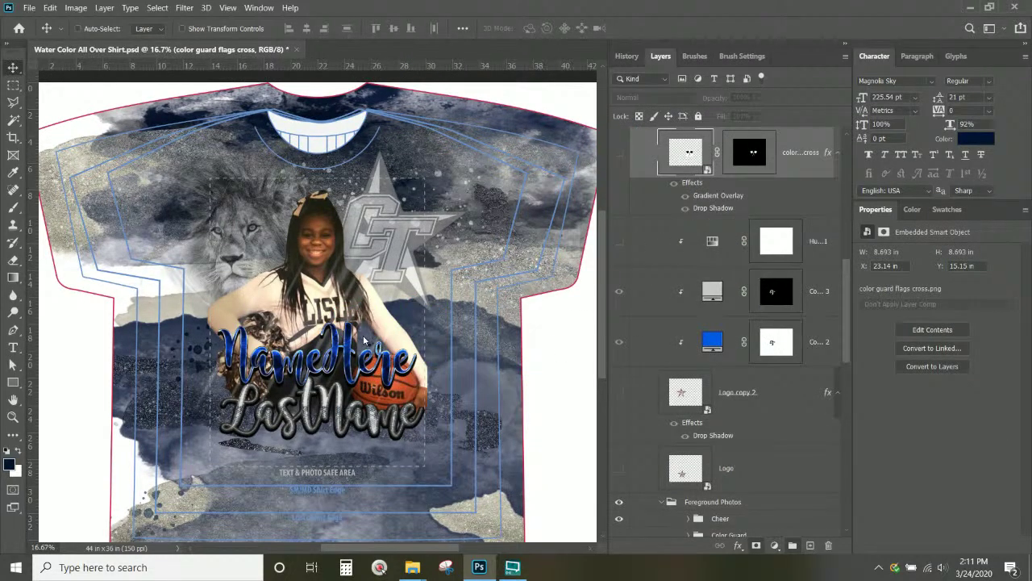
- Add a second Multiply Color Overlay to the NameHere text layer, using navy 04132c sampled from the shirt near the collar
right_click(347, 345)
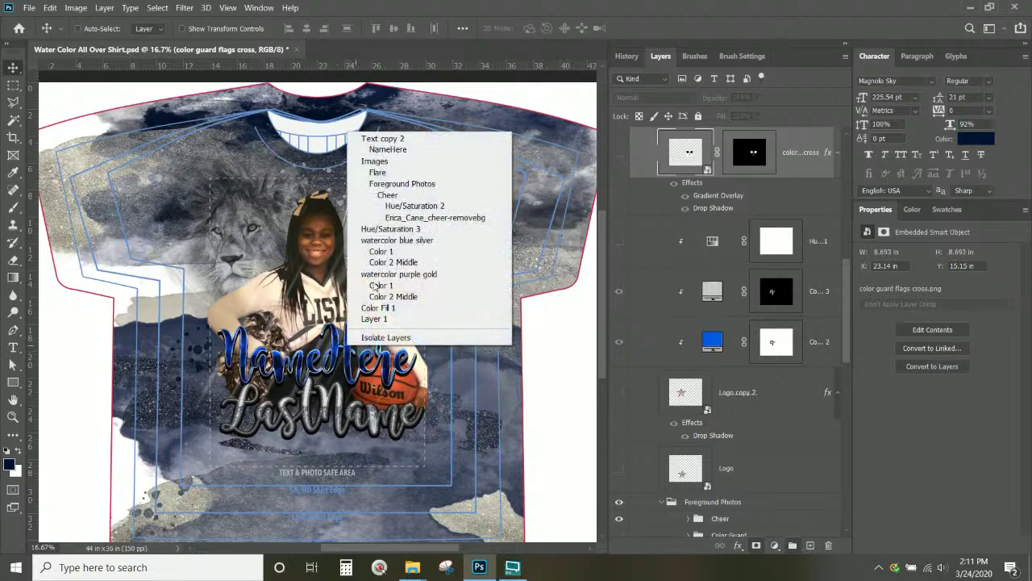
left_click(387, 150)
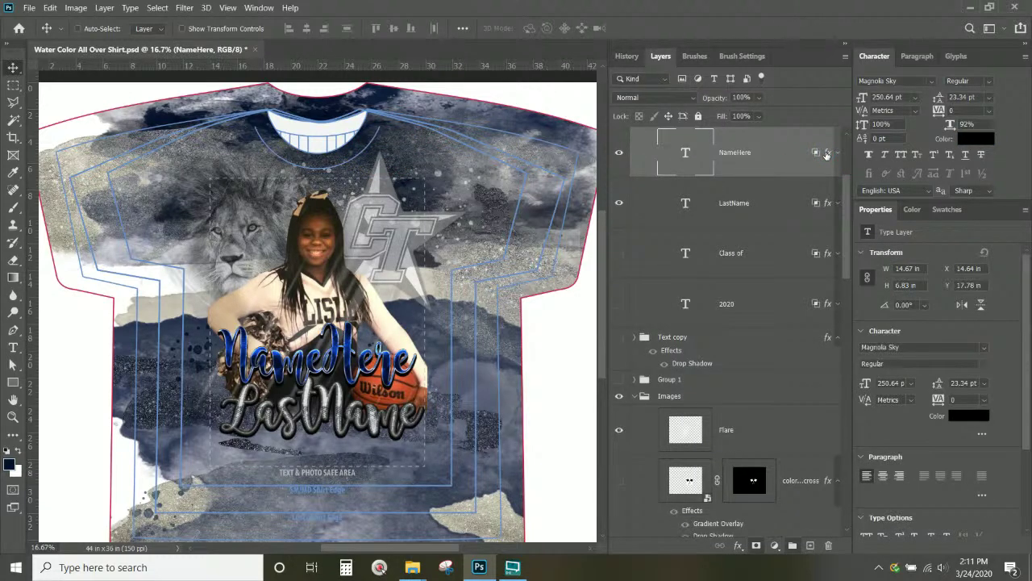
double_click(827, 154)
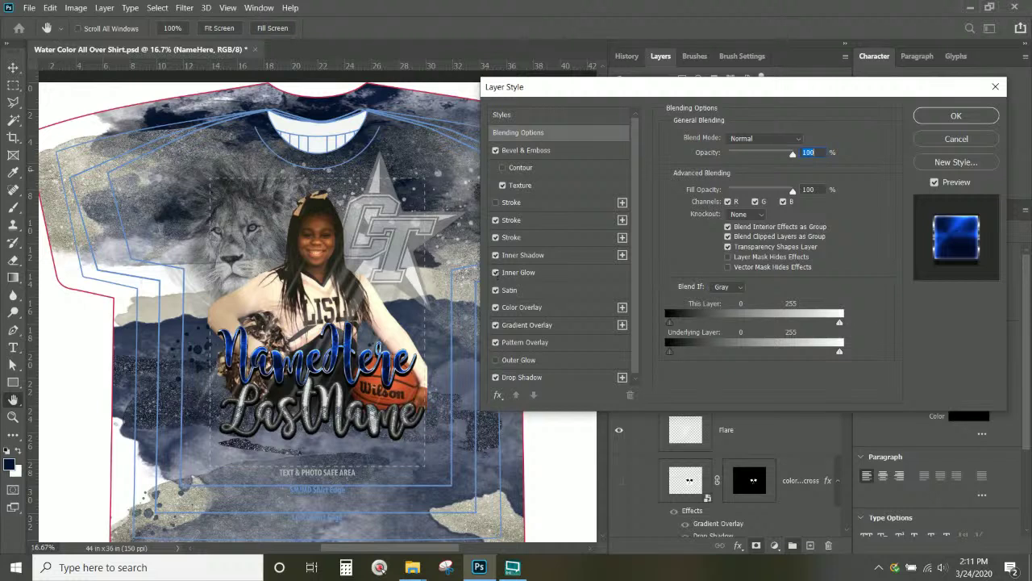
left_click(523, 307)
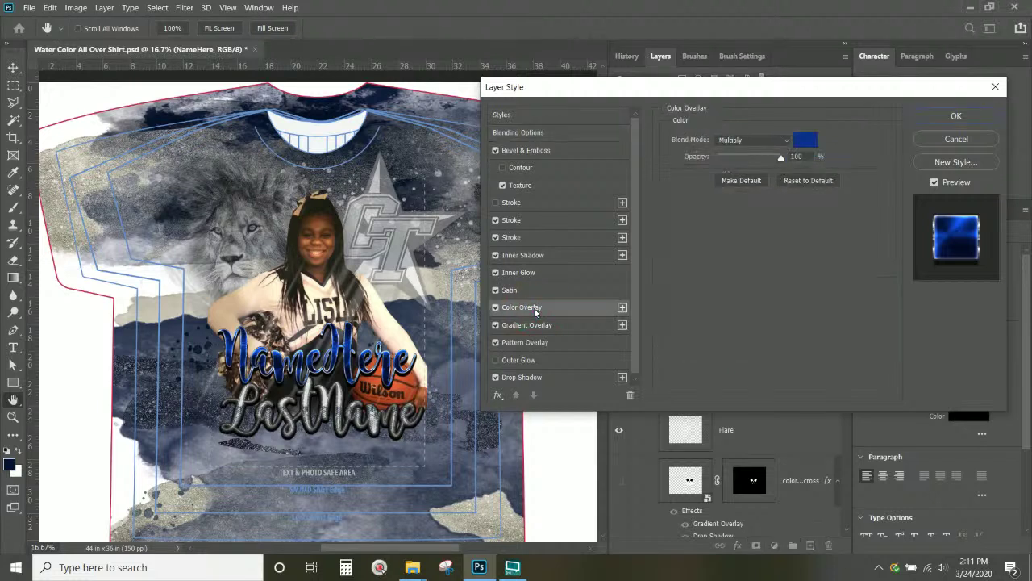
left_click(623, 307)
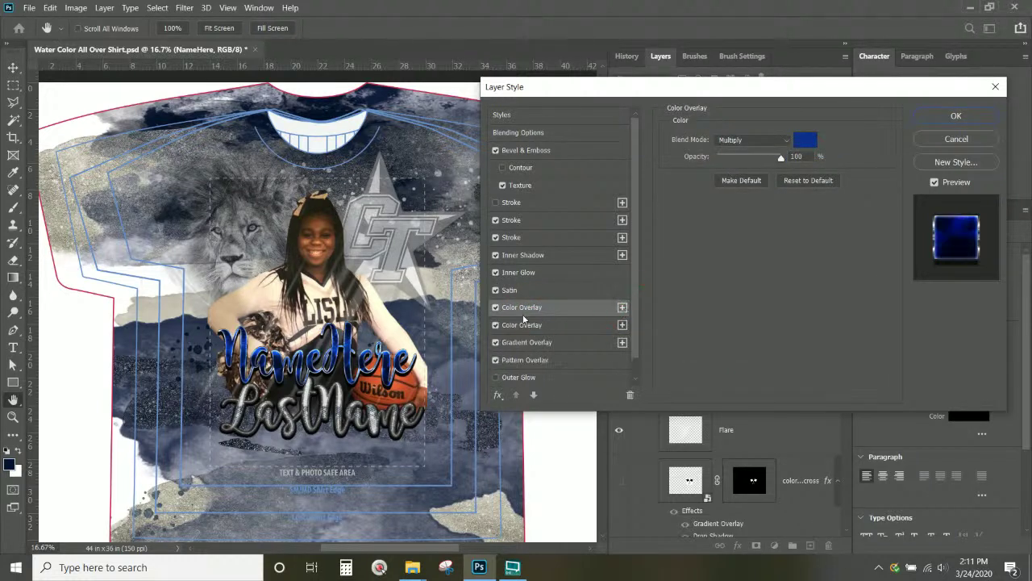
left_click(809, 142)
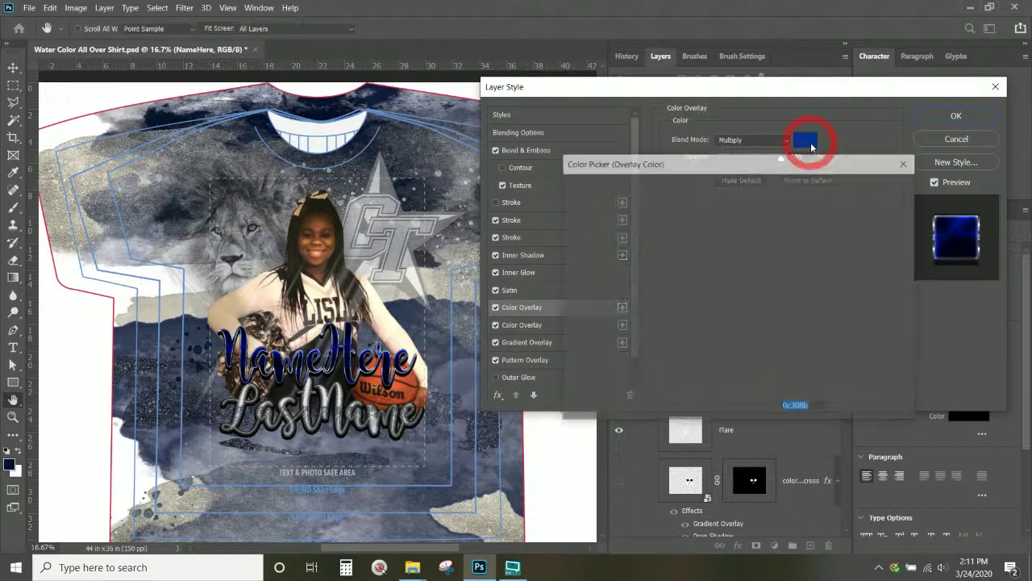
left_click(268, 118)
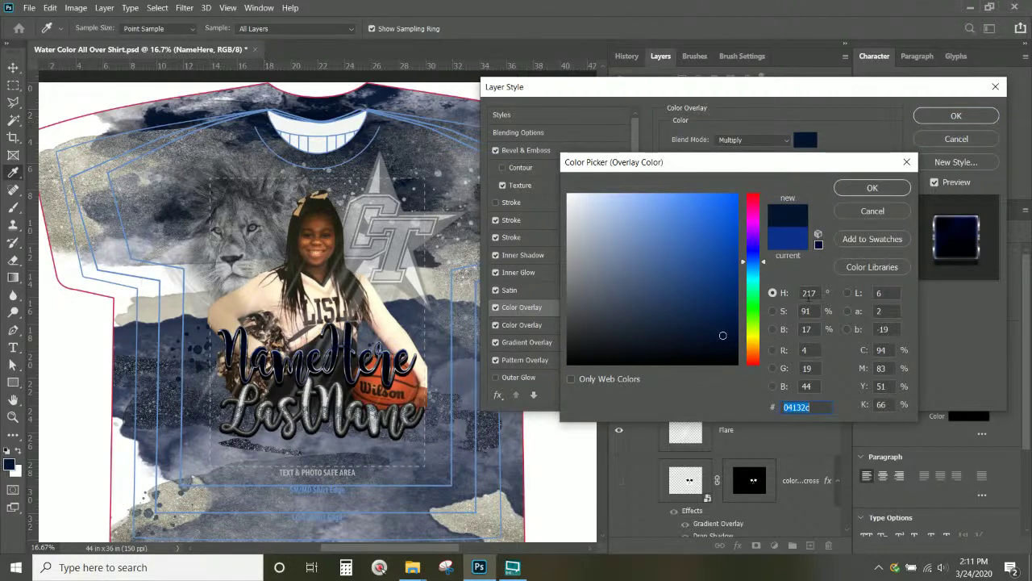
left_click(873, 188)
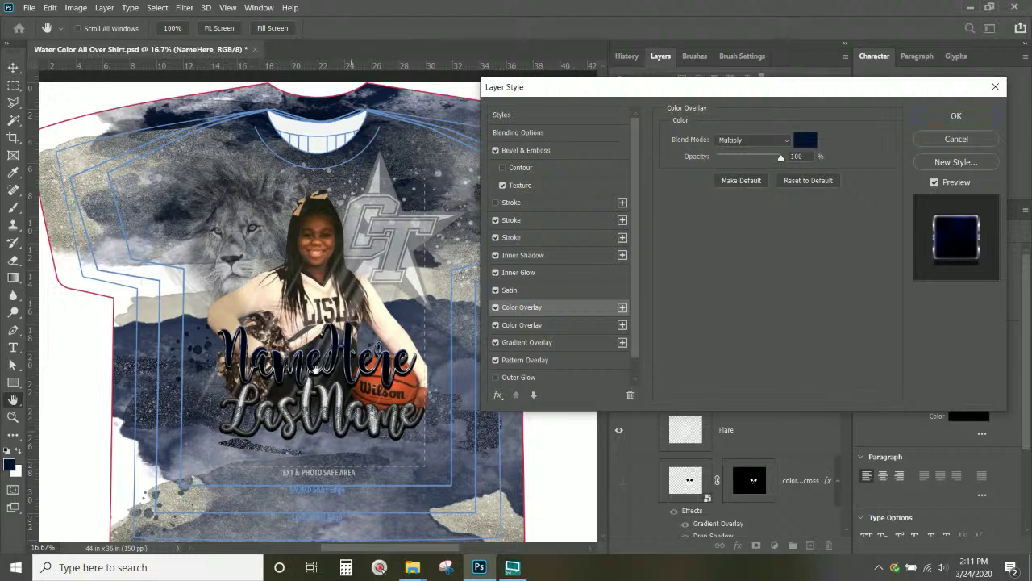
left_click(954, 117)
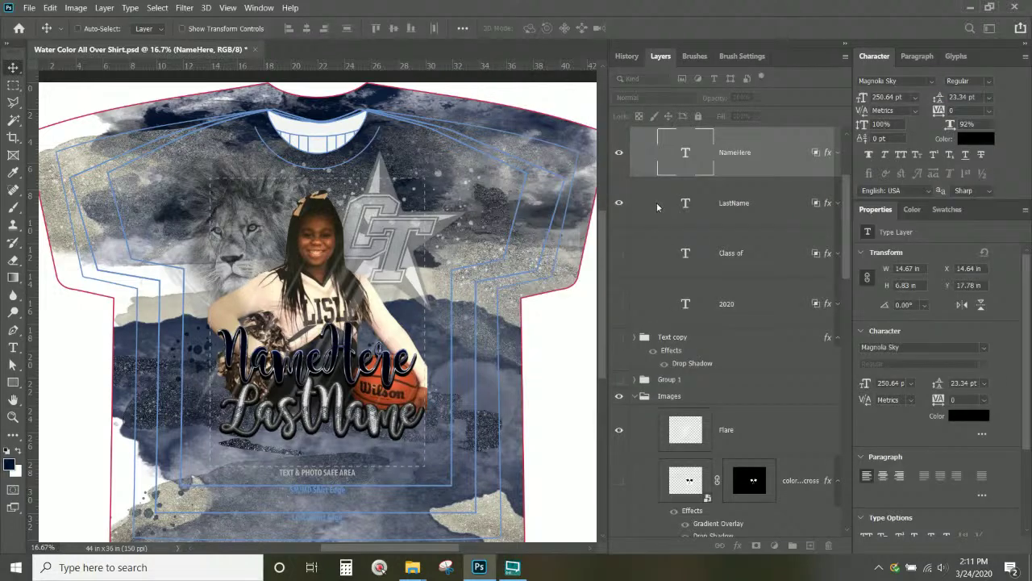
- Select the LastName text layer, then collapse the Text copy 2 group
left_click(748, 211)
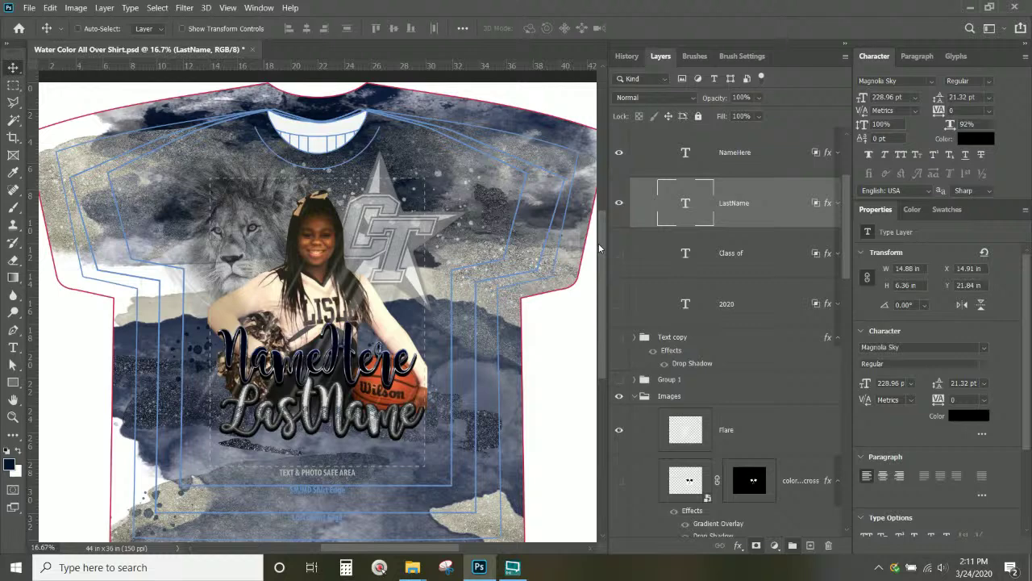
scroll(717, 313, "up", 3)
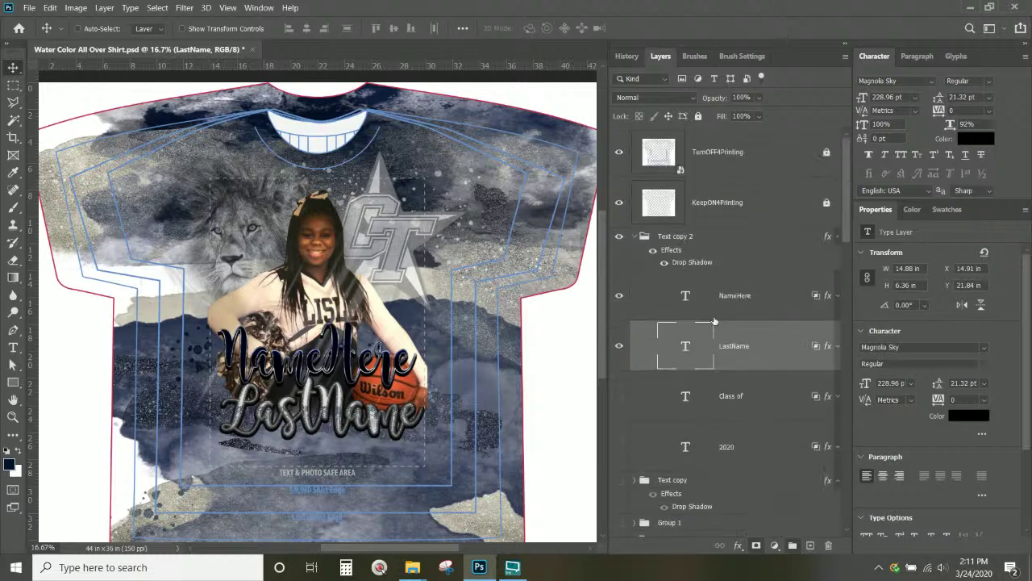
left_click(636, 237)
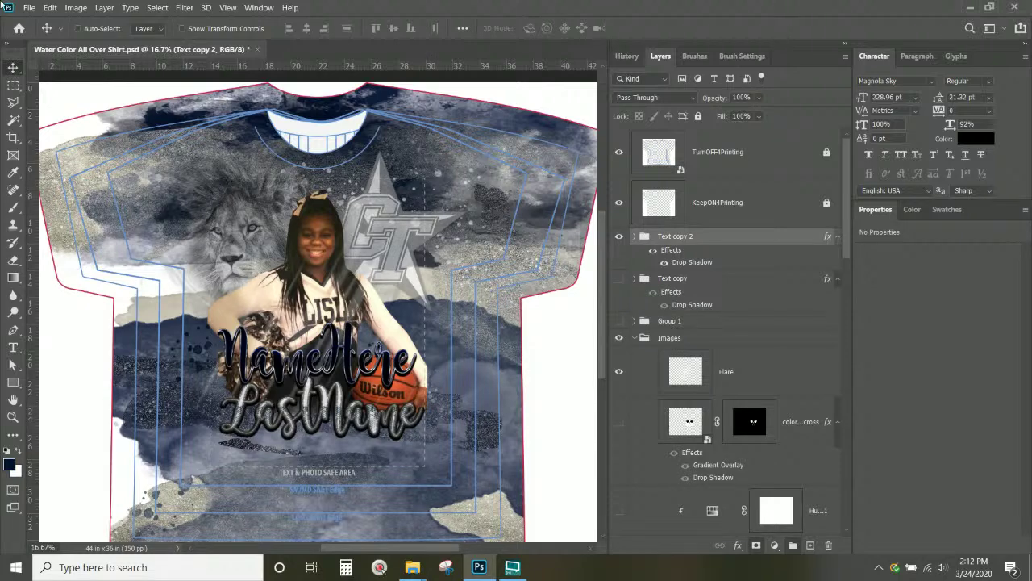
- Select the cheer photo layer and scale it down slightly to about 16.15 in wide by 17.31 in high
right_click(384, 314)
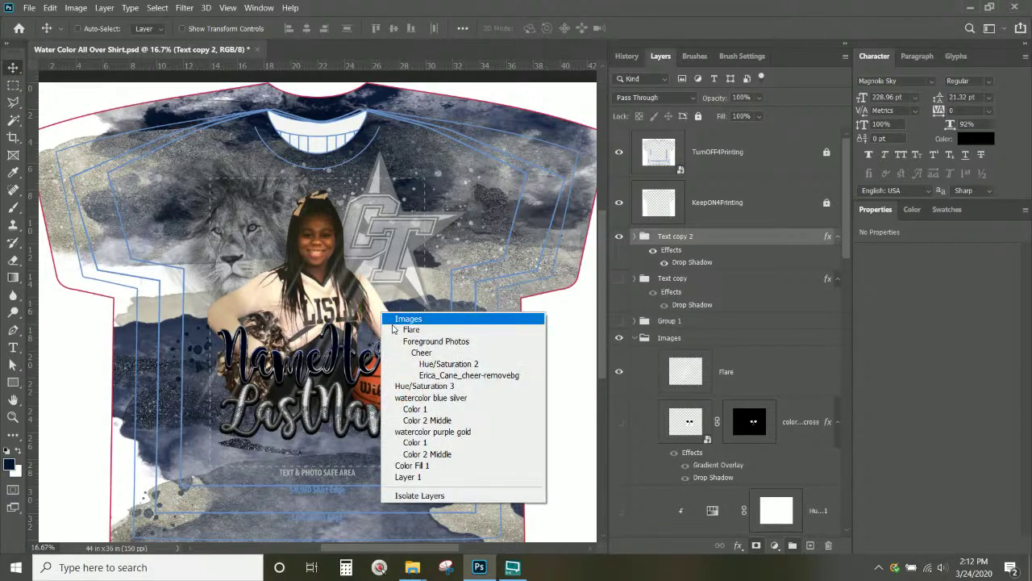
left_click(405, 375)
key("ctrl+t")
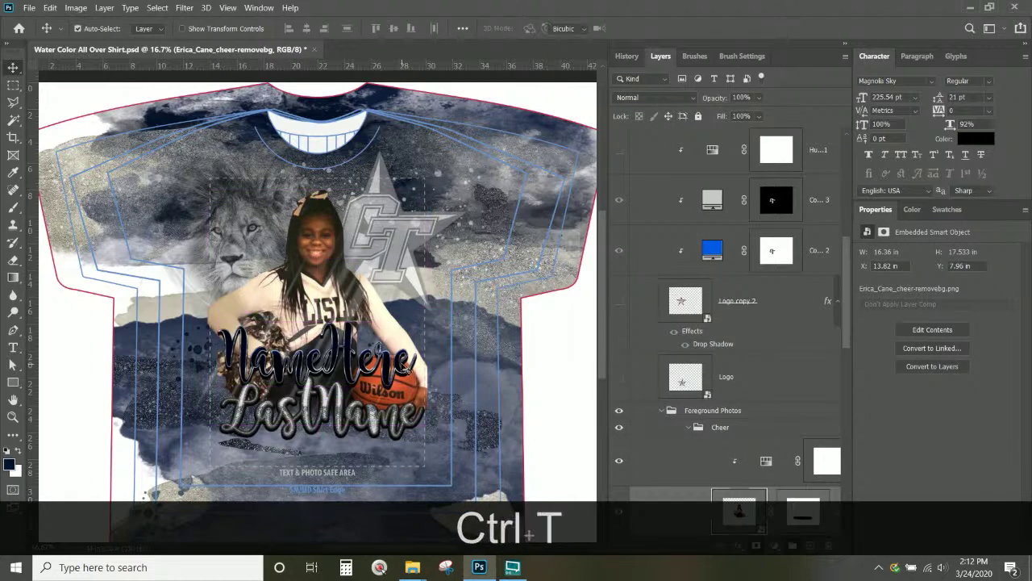
left_click_drag(428, 425, 418, 422)
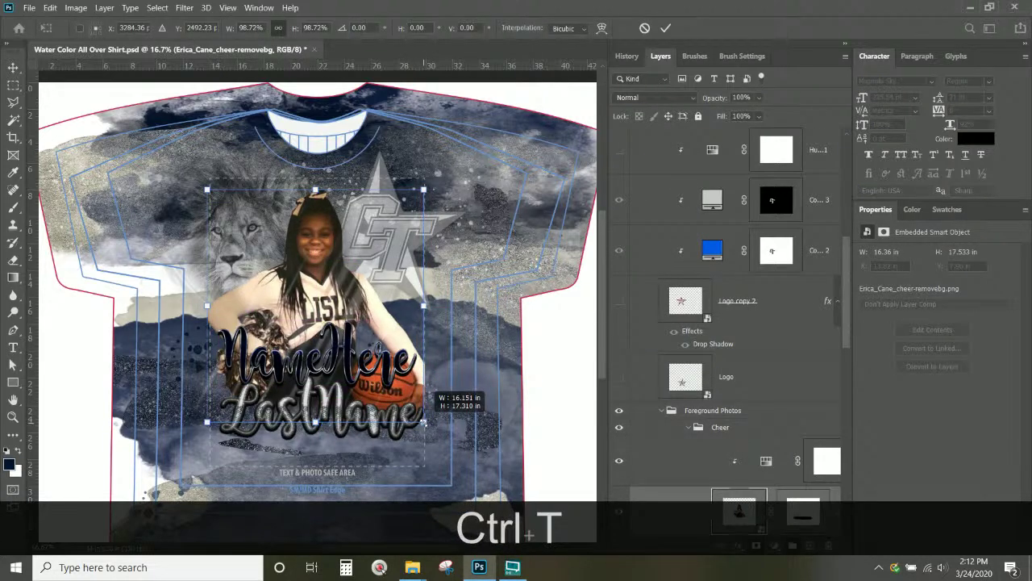
key("Return")
- Paint black on the cheer photo's layer mask with a soft 199 px brush to fade the arm's outer edge beside the basketball
key("ctrl+KP_Add")
key("ctrl+KP_Add")
key("ctrl+KP_Add")
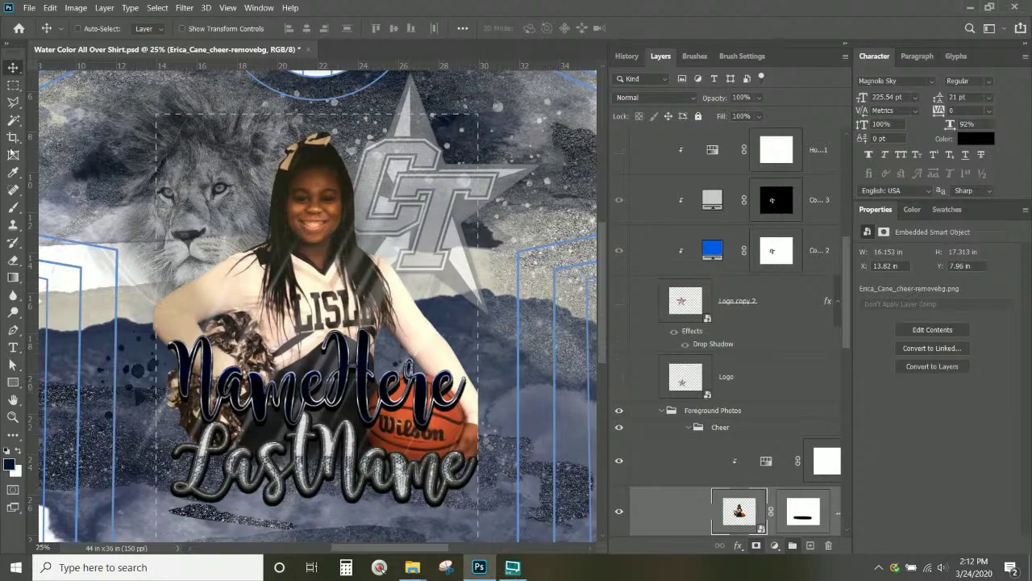
left_click(13, 206)
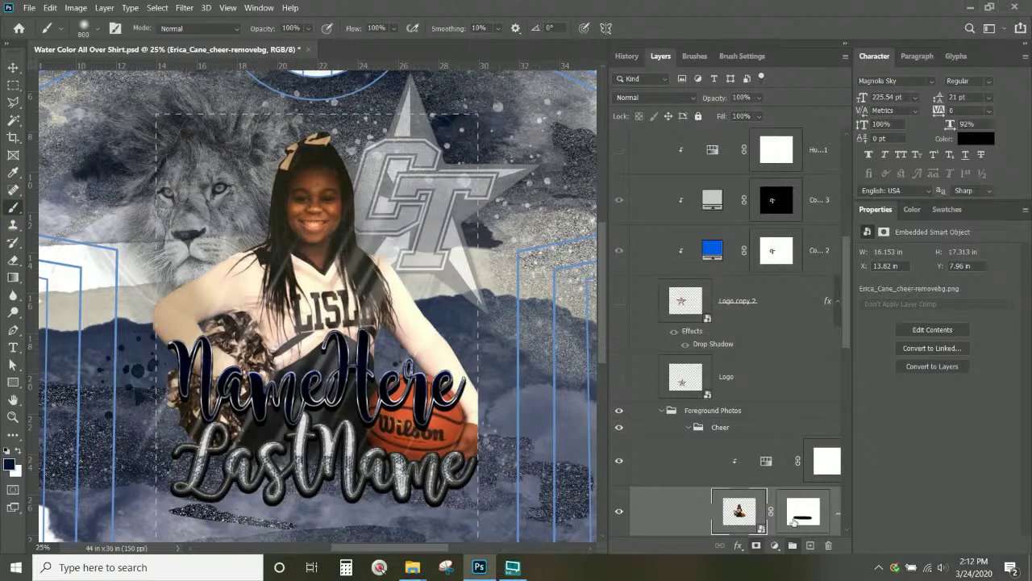
left_click(799, 521)
right_click(488, 427)
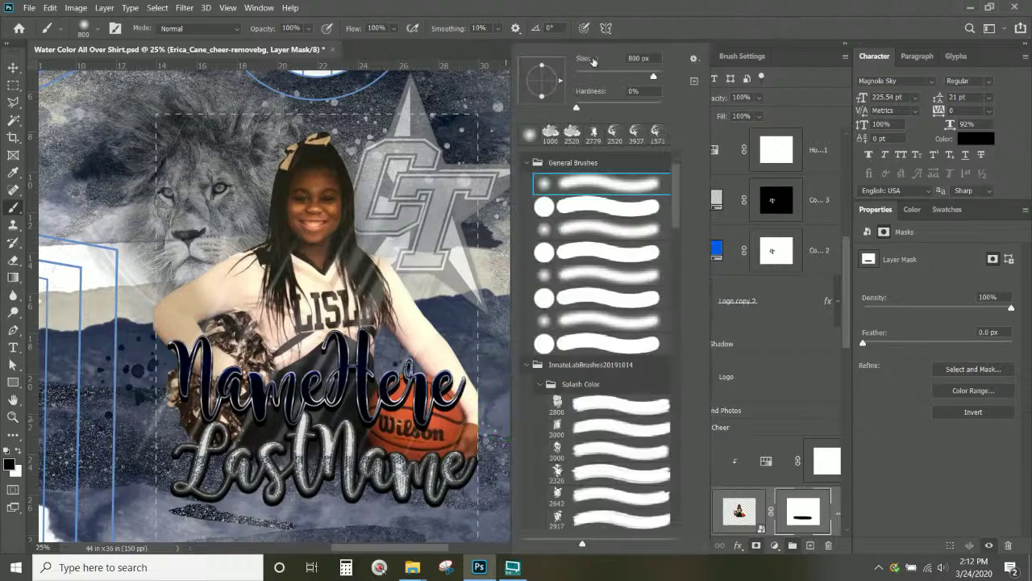
mouse_move(599, 81)
left_mouse_down()
mouse_move(645, 77)
mouse_move(629, 77)
left_mouse_up()
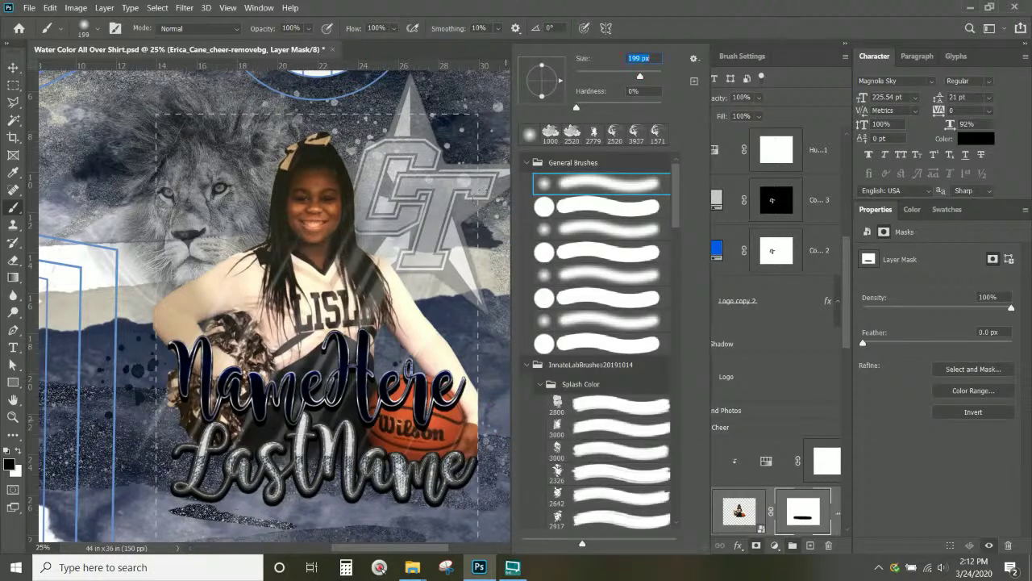
left_click(472, 202)
mouse_move(482, 369)
left_mouse_down()
mouse_move(494, 460)
mouse_move(488, 369)
mouse_move(484, 474)
mouse_move(481, 367)
mouse_move(492, 423)
mouse_move(476, 339)
left_mouse_up()
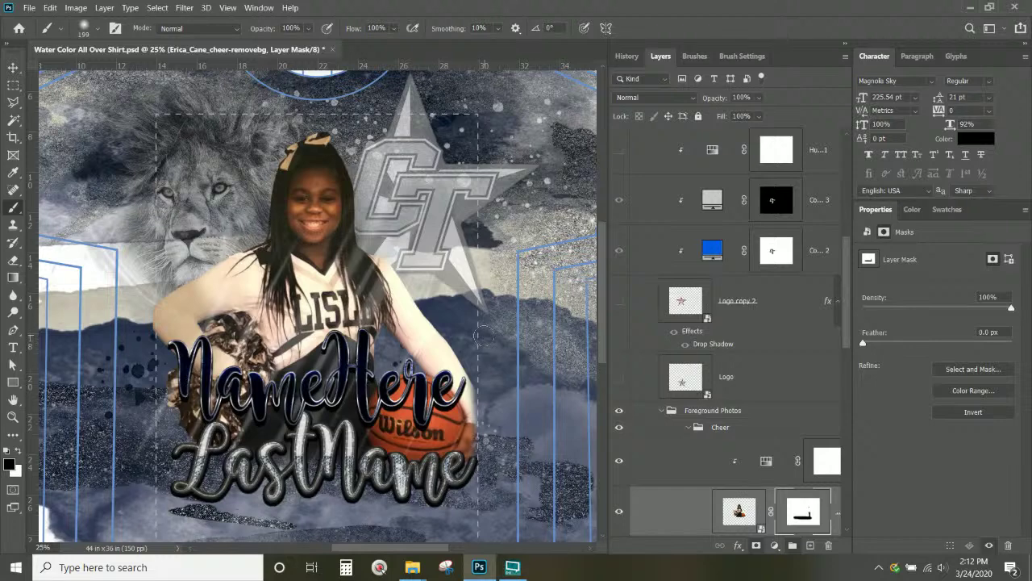
- Enlarge the soft brush to 432 px and paint black on the cheer photo's mask along the arm's outer edge beside the basketball
mouse_move(489, 382)
left_mouse_down()
mouse_move(483, 360)
mouse_move(478, 397)
mouse_move(473, 354)
left_mouse_up()
right_click(502, 361)
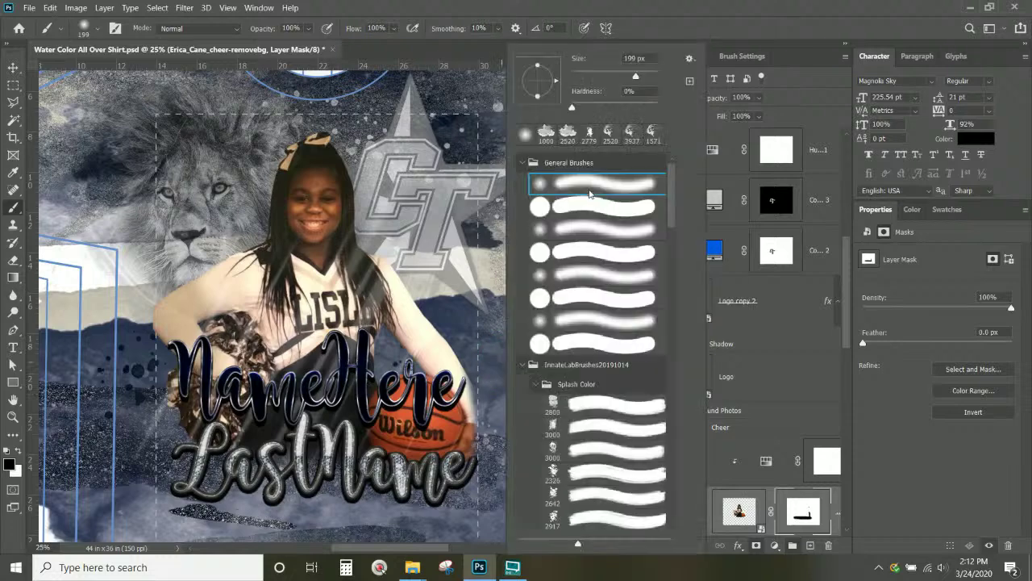
left_click_drag(636, 75, 648, 75)
left_click(426, 136)
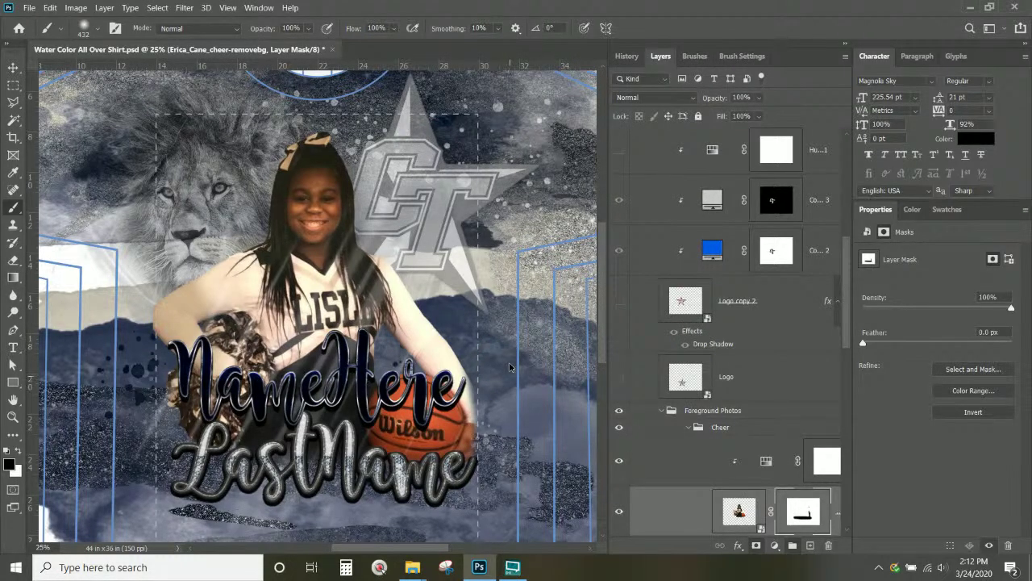
left_click_drag(499, 352, 502, 469)
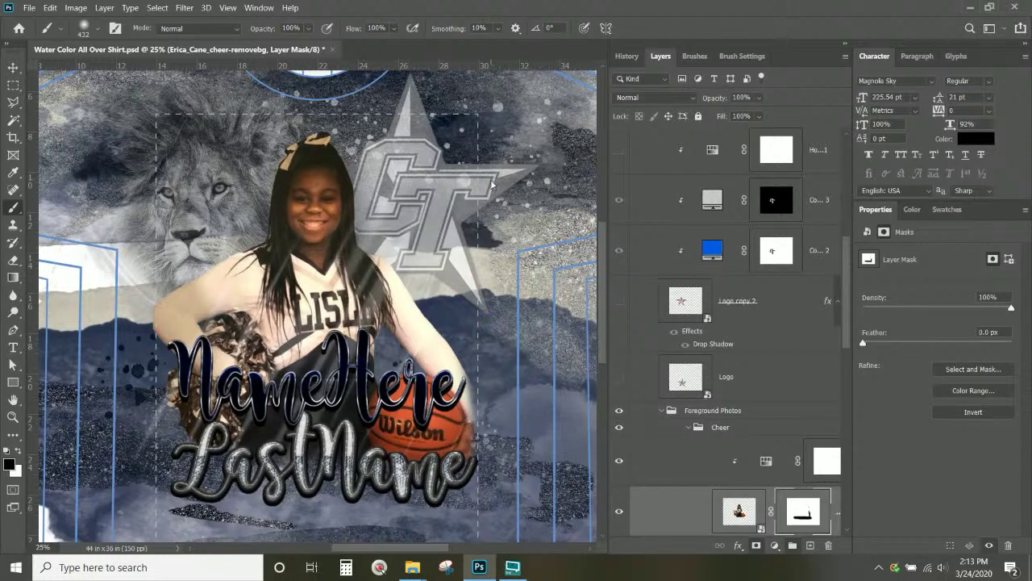
- Examine the whole shirt design from collar to hem and select the Images group
key("ctrl+KP_Subtract")
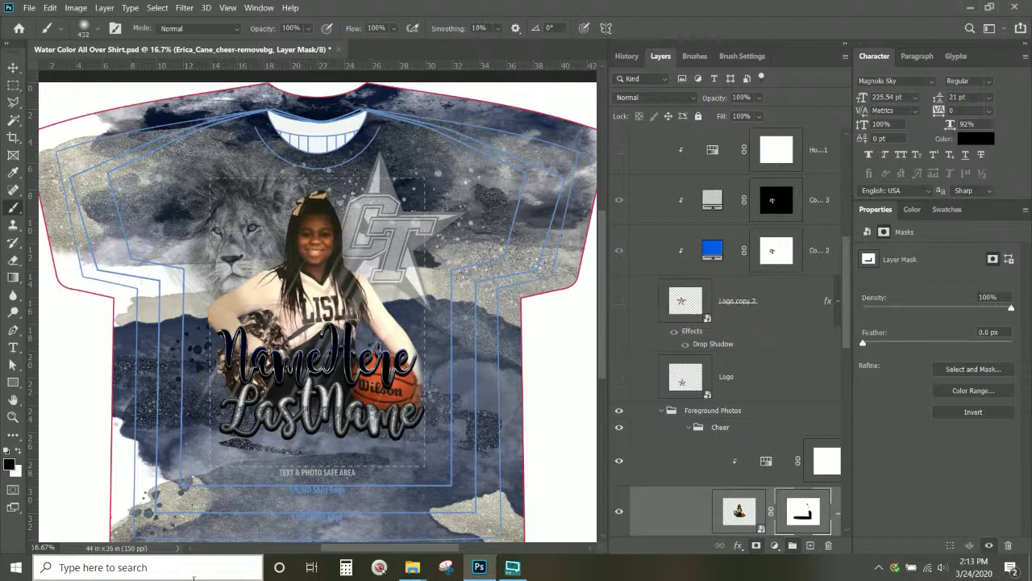
scroll(535, 373, "up", 2)
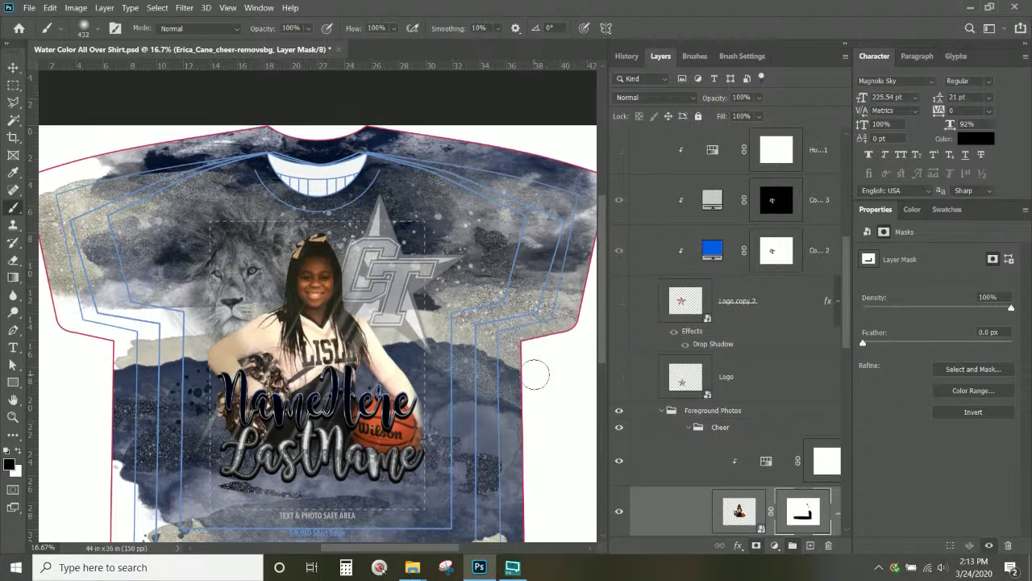
scroll(535, 374, "down", 5)
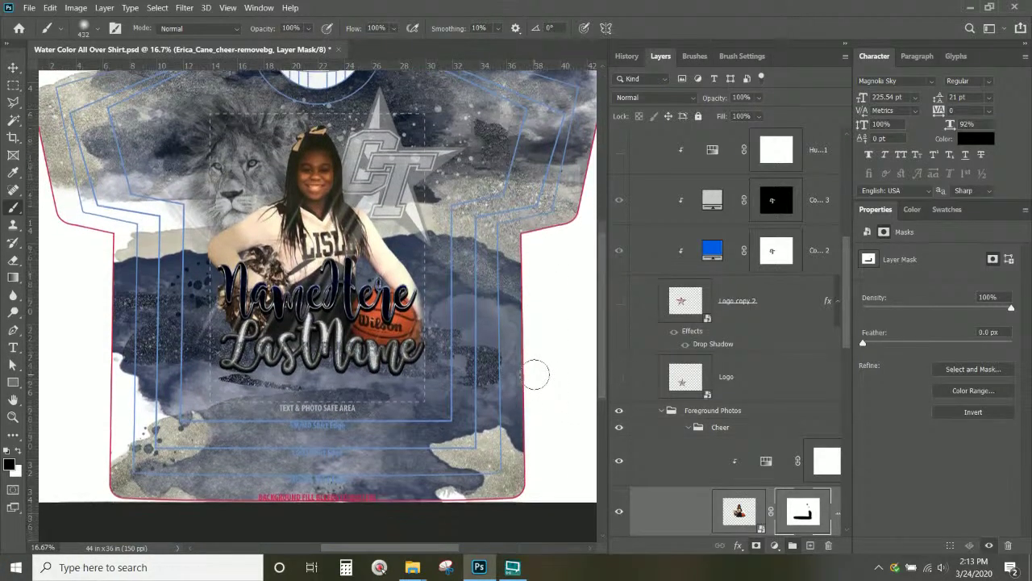
scroll(535, 373, "up", 1)
scroll(536, 375, "up", 1)
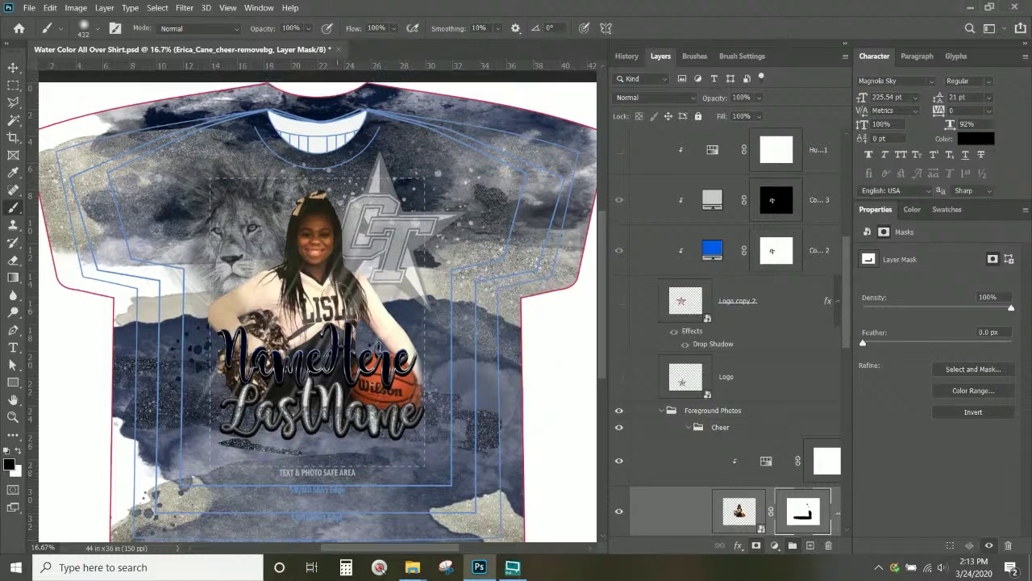
left_click_drag(335, 259, 315, 297)
scroll(726, 387, "up", 5)
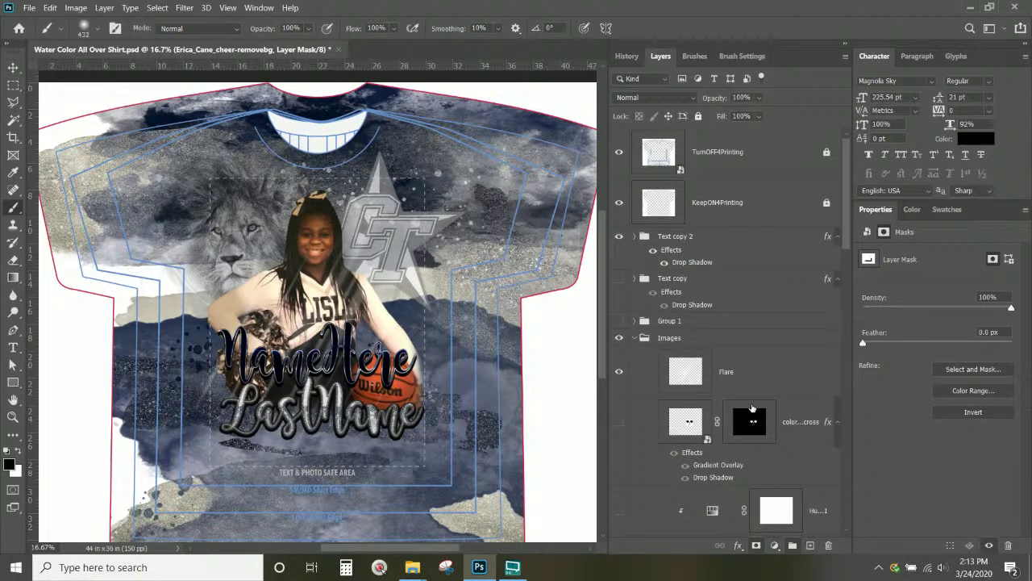
left_click(732, 340)
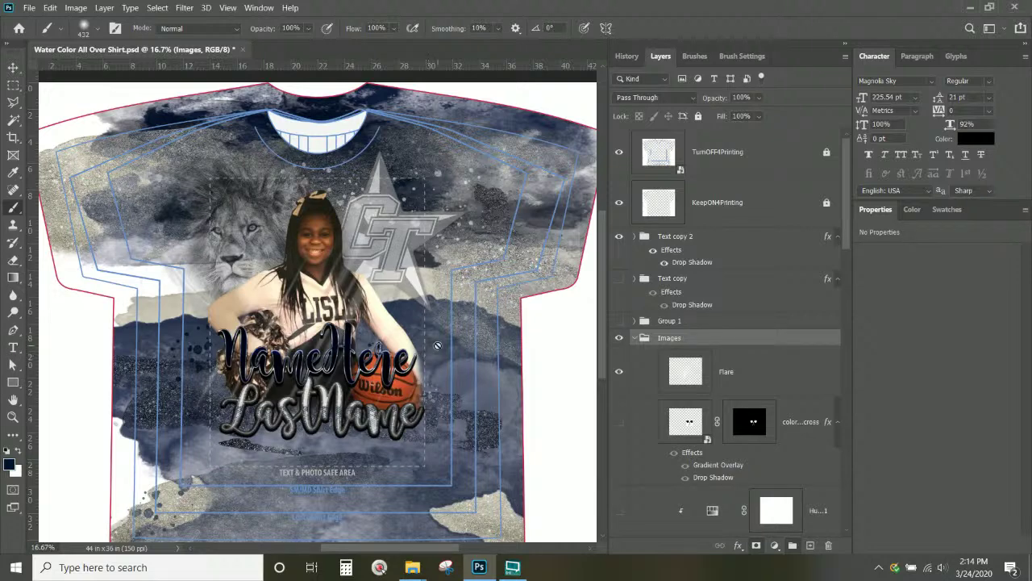
- Disable the layer mask on the cheer photo in the Cheer group
scroll(681, 377, "down", 3)
scroll(682, 377, "down", 2)
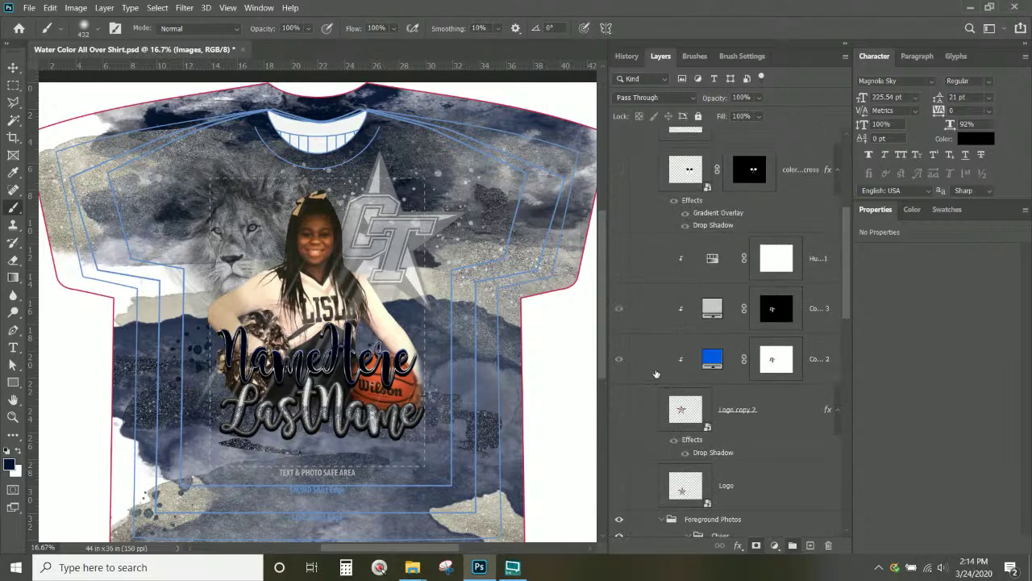
key("ctrl+KP_Add")
key("ctrl+KP_Add")
key("ctrl+KP_Add")
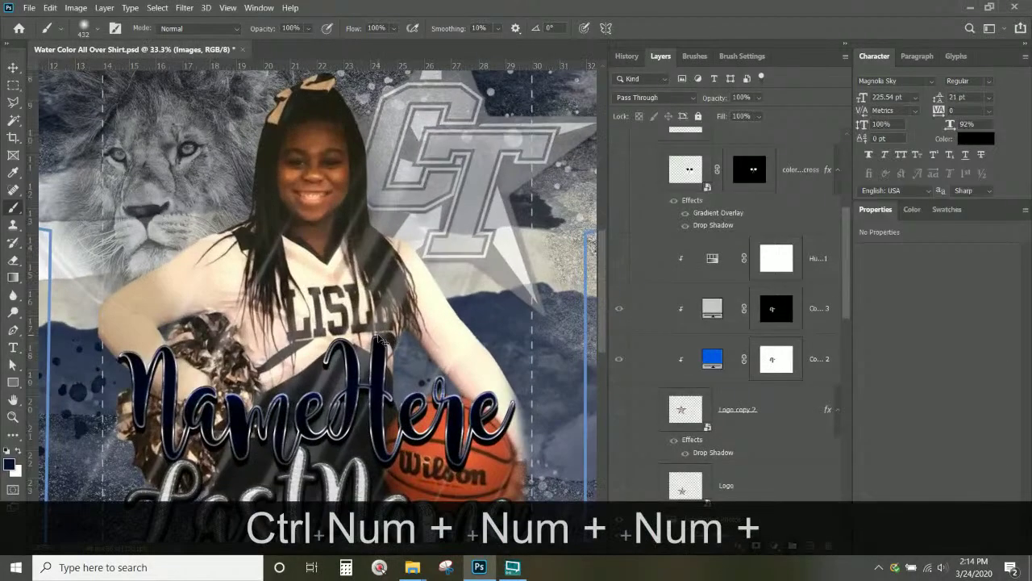
key("space")
left_click_drag(382, 338, 330, 179)
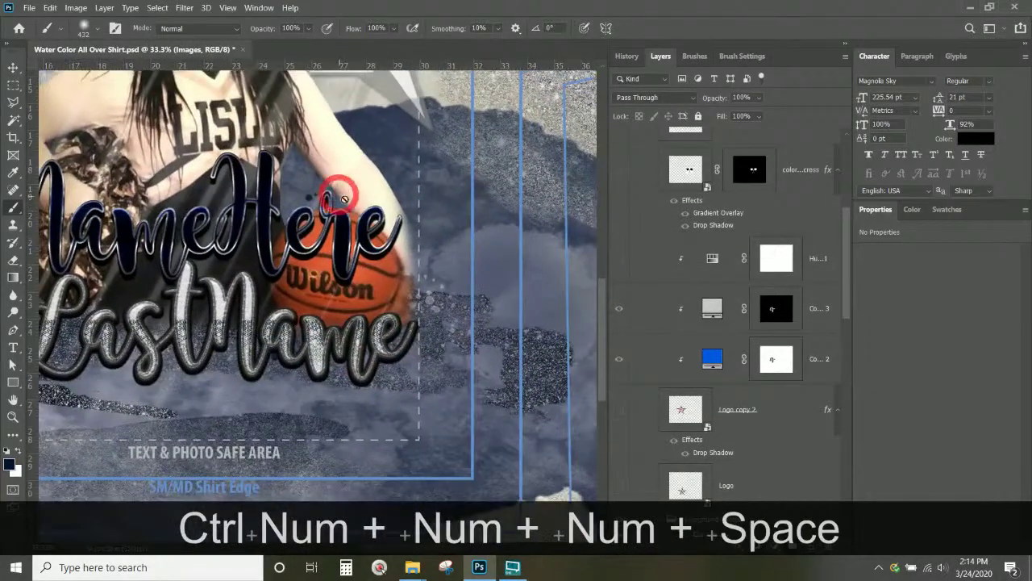
scroll(776, 240, "up", 2)
scroll(678, 278, "down", 5)
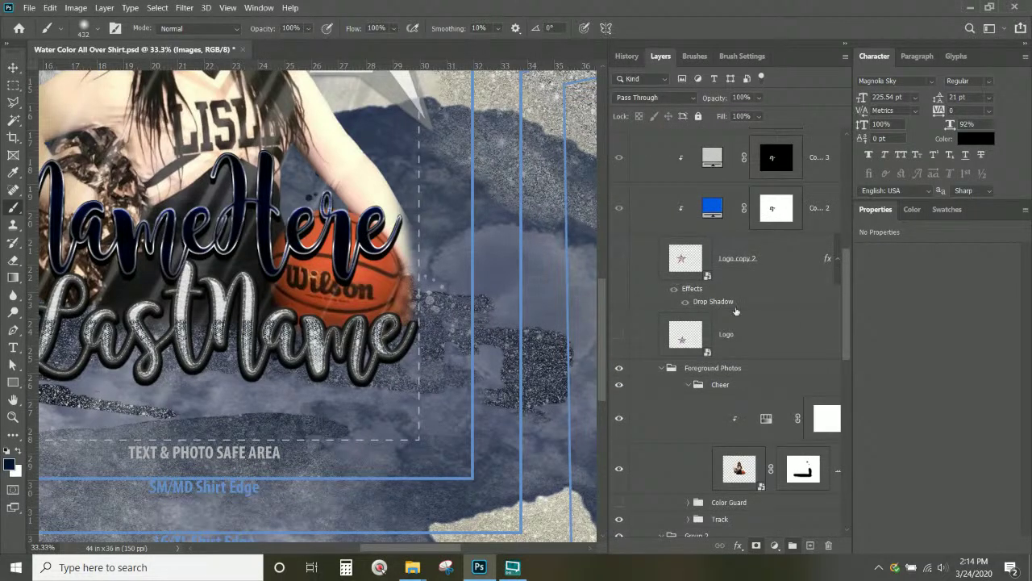
scroll(736, 311, "down", 3)
left_click(741, 318)
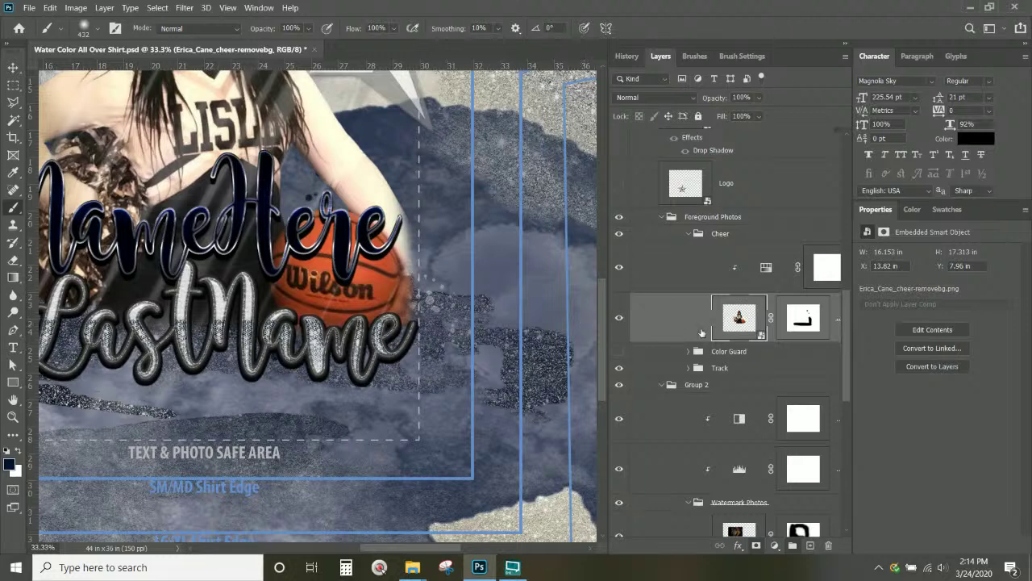
key("space")
left_click(810, 323)
right_click(809, 323)
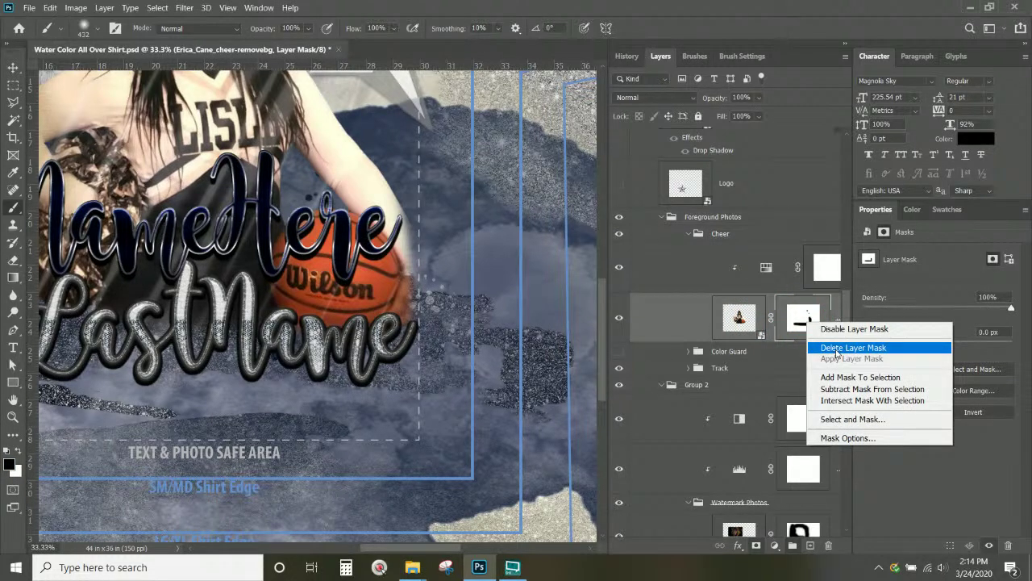
left_click(837, 329)
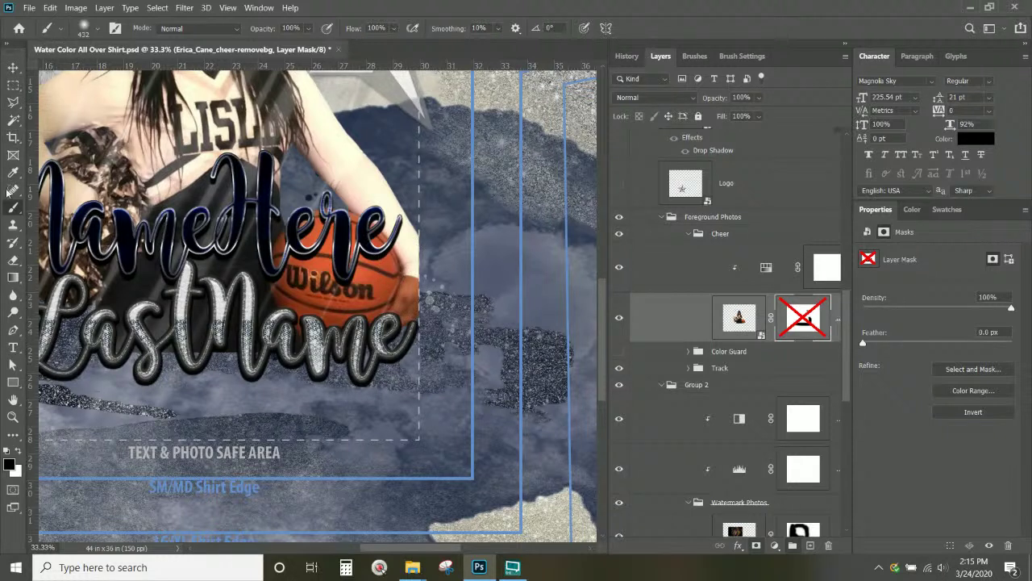
- Outline the missing outer edge of the arm and hand beside the basketball with the Pen tool and convert the path into a navy shape
left_click(13, 330)
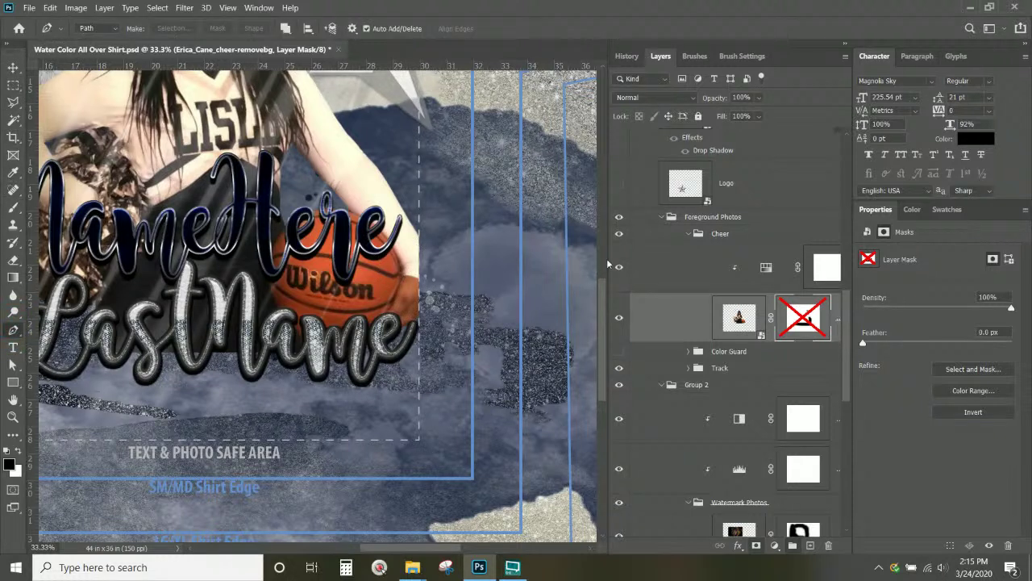
left_click(414, 228)
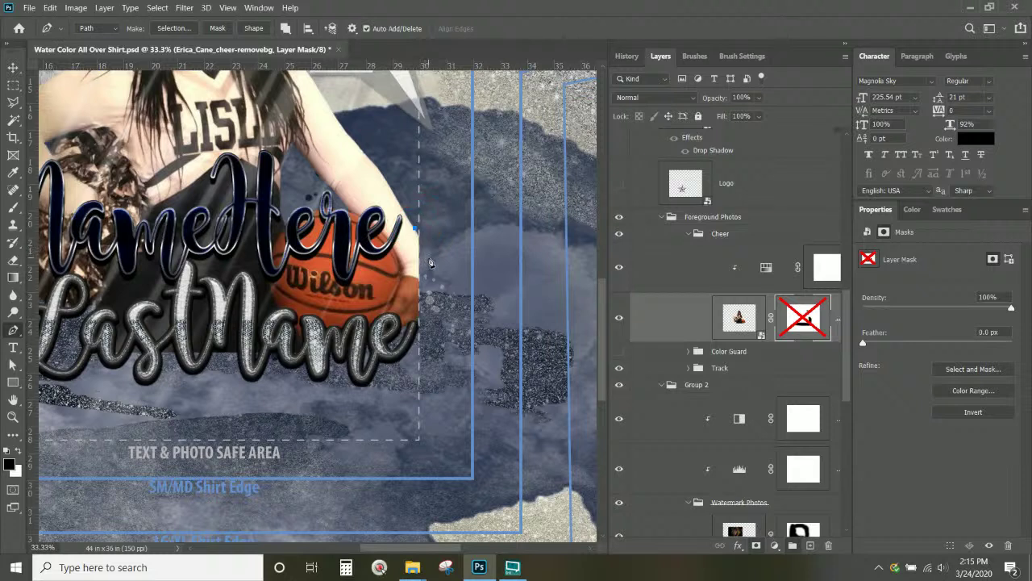
left_click(433, 271)
left_click(434, 288)
left_click(424, 315)
left_click(415, 323)
left_click(415, 264)
left_click(412, 233)
left_click(744, 324)
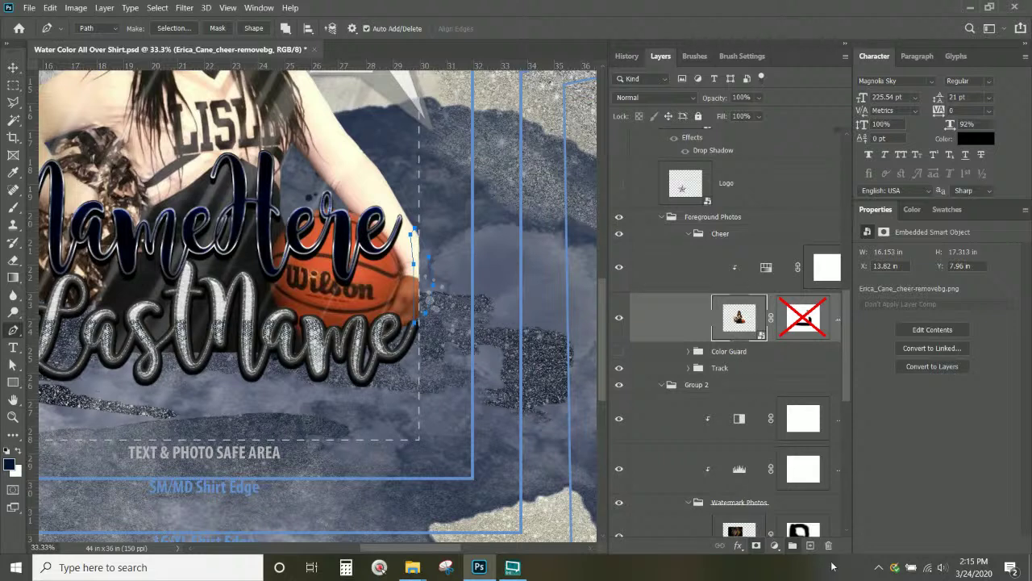
left_click(251, 29)
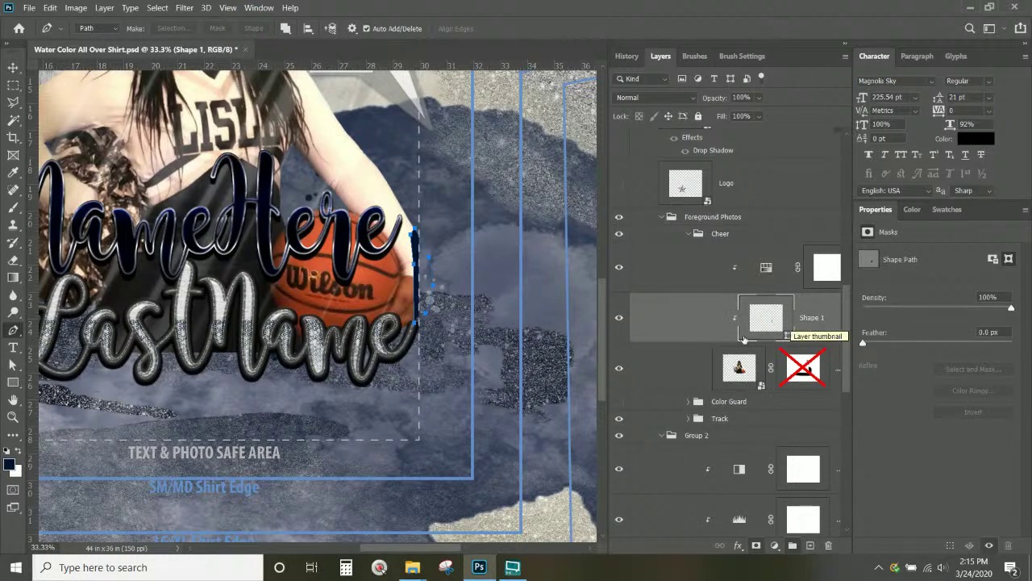
- Move the Shape 1 layer directly beneath the cheer photo, outside its clipping stack, and check the fit at the arm's edge
left_click_drag(765, 320, 721, 395)
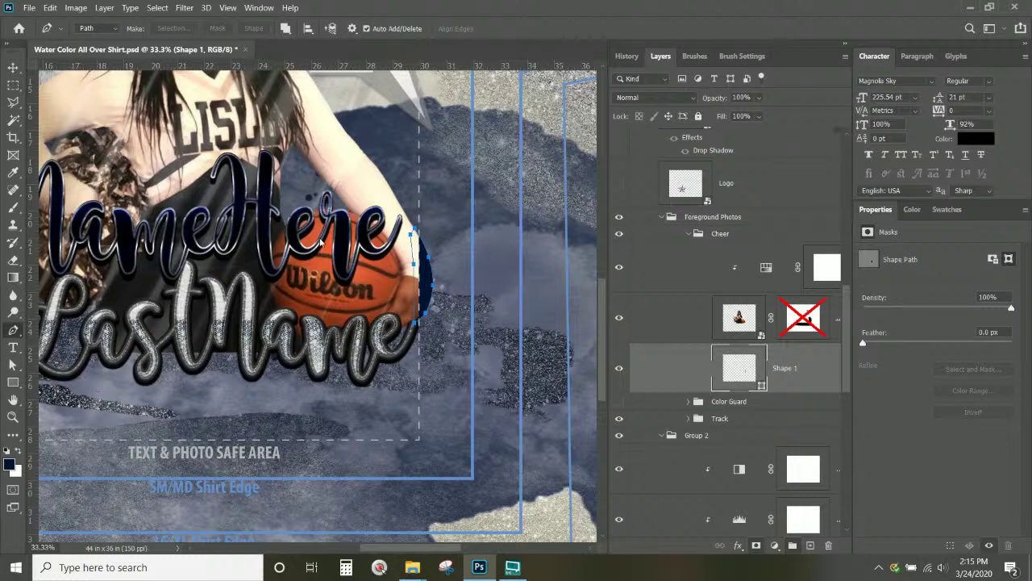
key("ctrl+KP_Add")
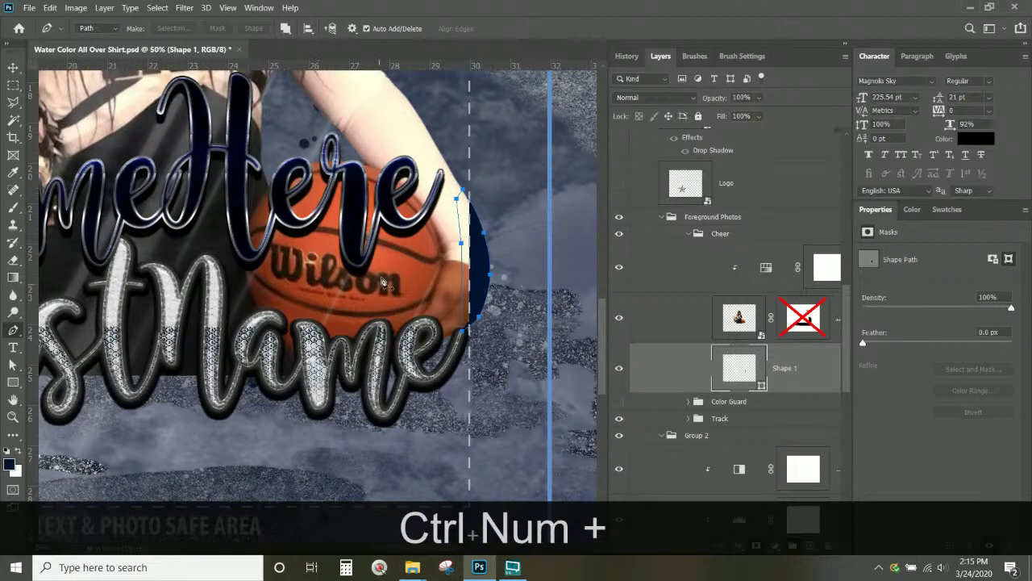
left_click(13, 67)
left_click_drag(500, 259, 428, 250)
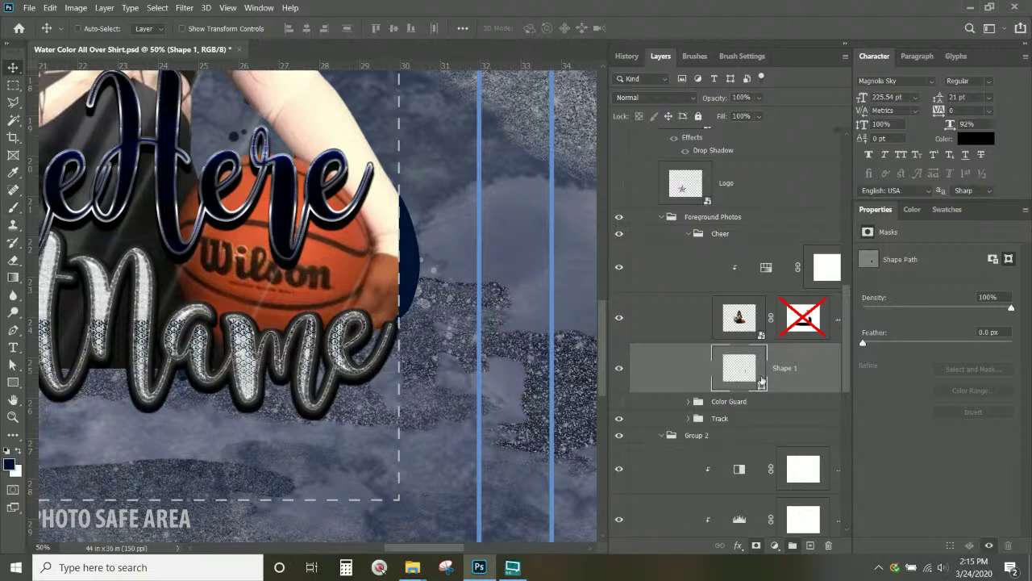
- Add a new layer above Shape 1 and lasso the sleeve portion of the shape, about 0.84 in wide by 2.26 in high
left_click(811, 546)
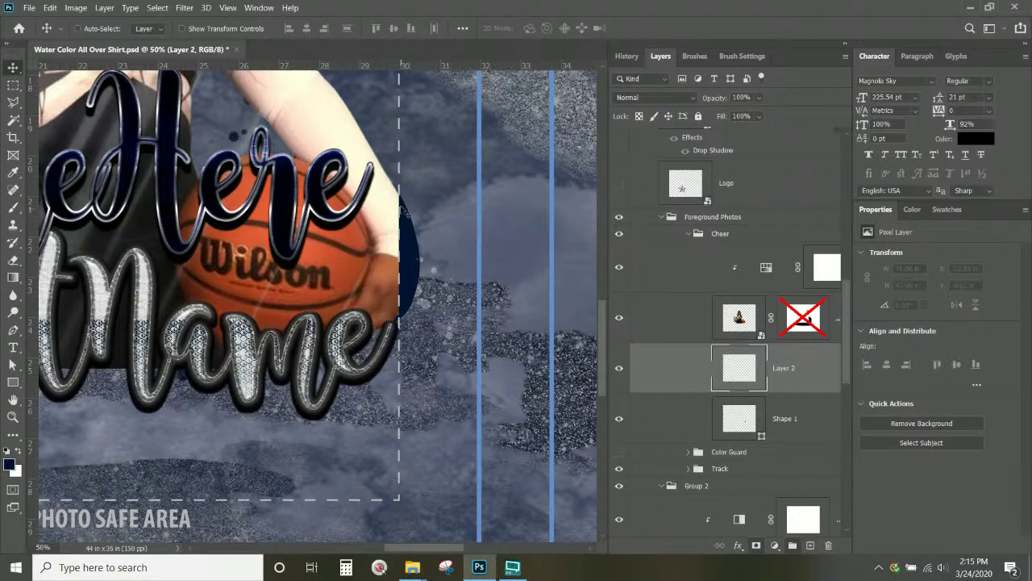
left_click(13, 102)
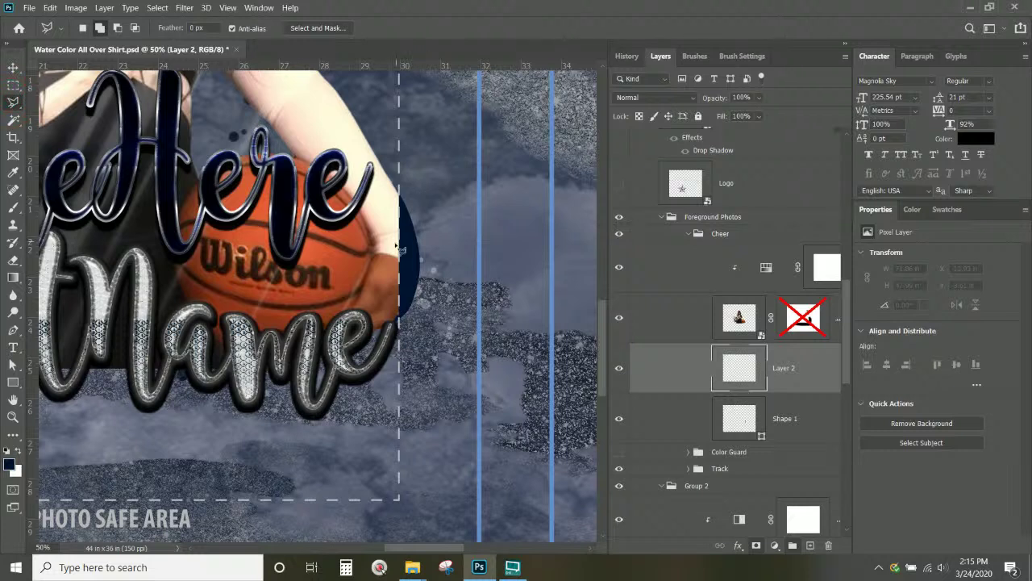
left_click(399, 259)
left_click(424, 263)
left_click(394, 171)
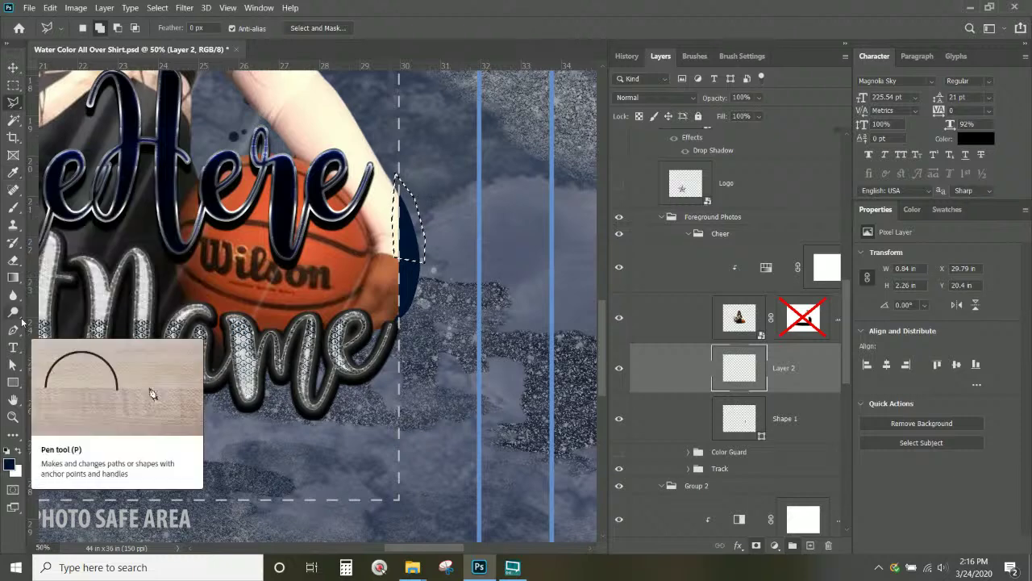
- Sample the cream sleeve color, paint it inside the selection with the soft 432 px brush, and deselect
key("b")
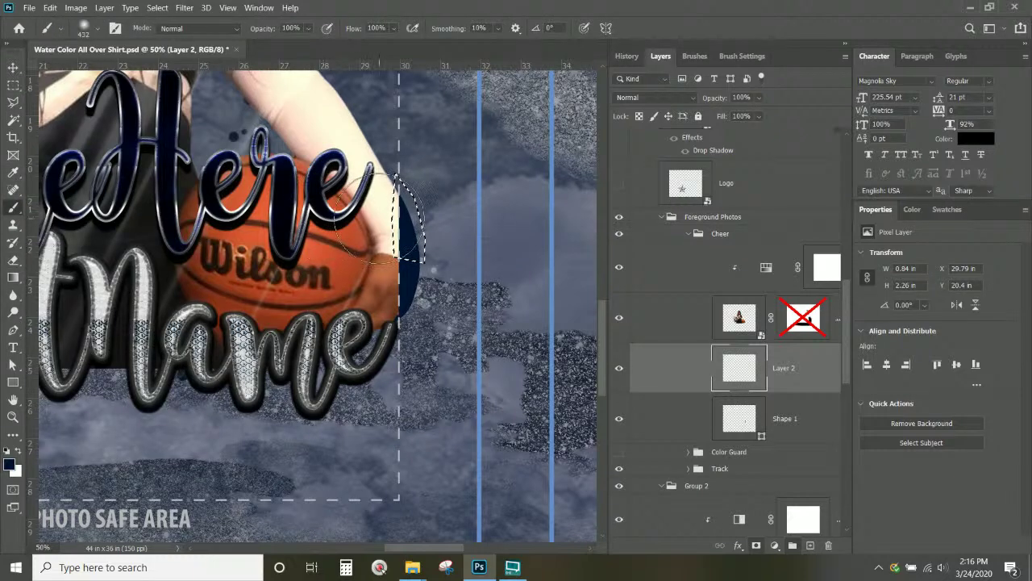
key("alt")
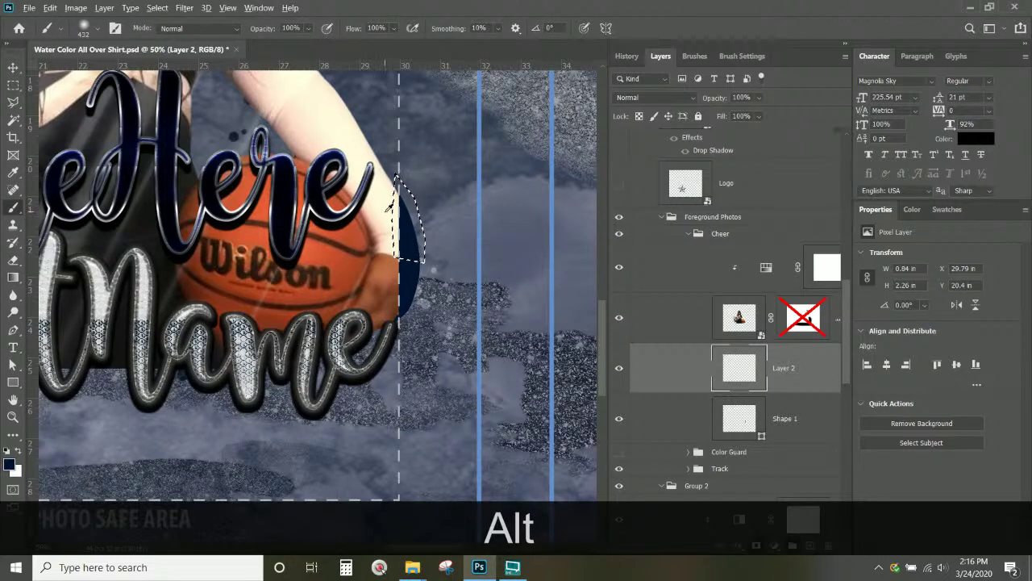
left_click(389, 208, "alt")
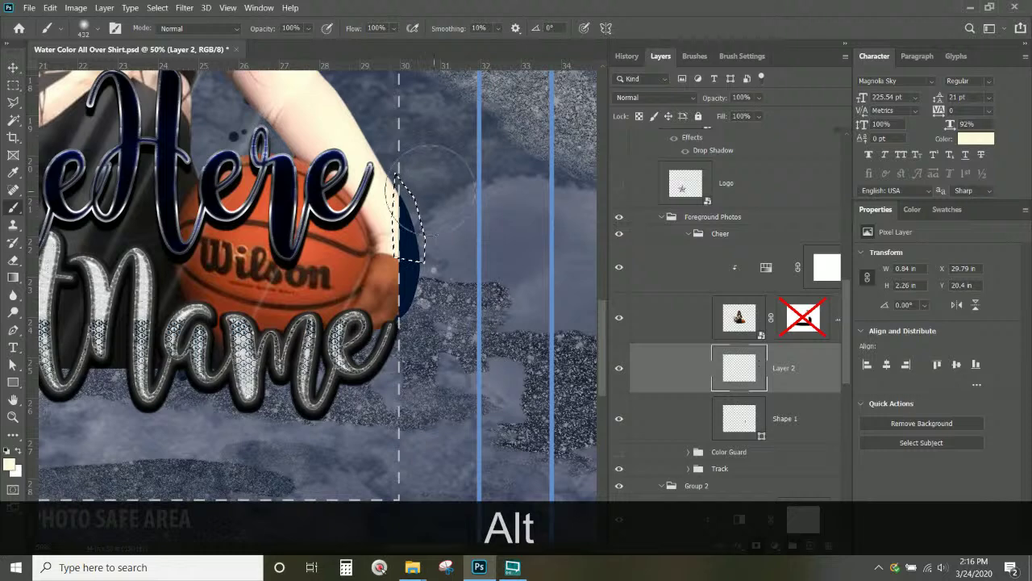
mouse_move(415, 201)
left_mouse_down()
mouse_move(407, 234)
mouse_move(399, 198)
mouse_move(403, 226)
left_mouse_up()
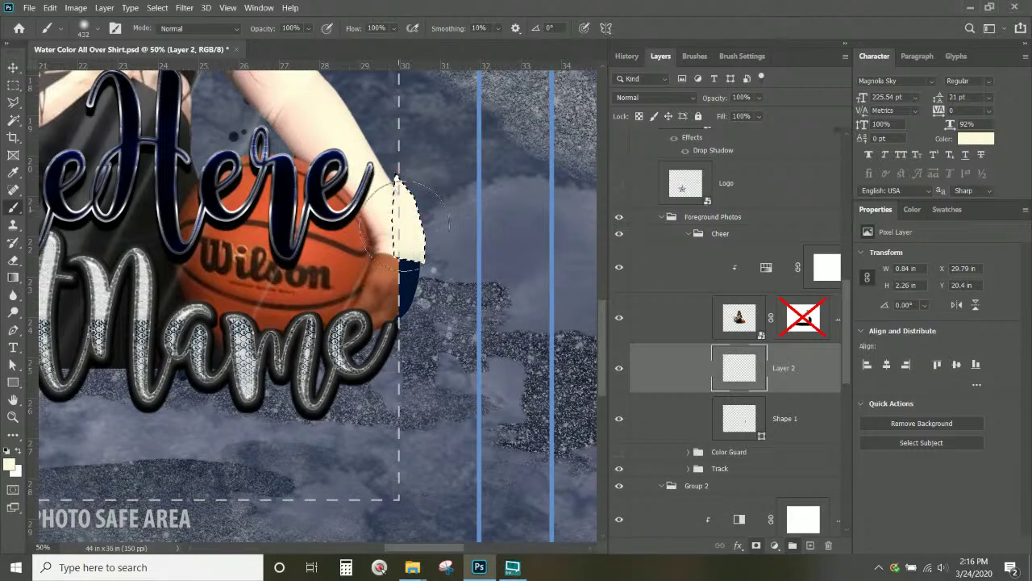
left_click(157, 7)
left_click(171, 33)
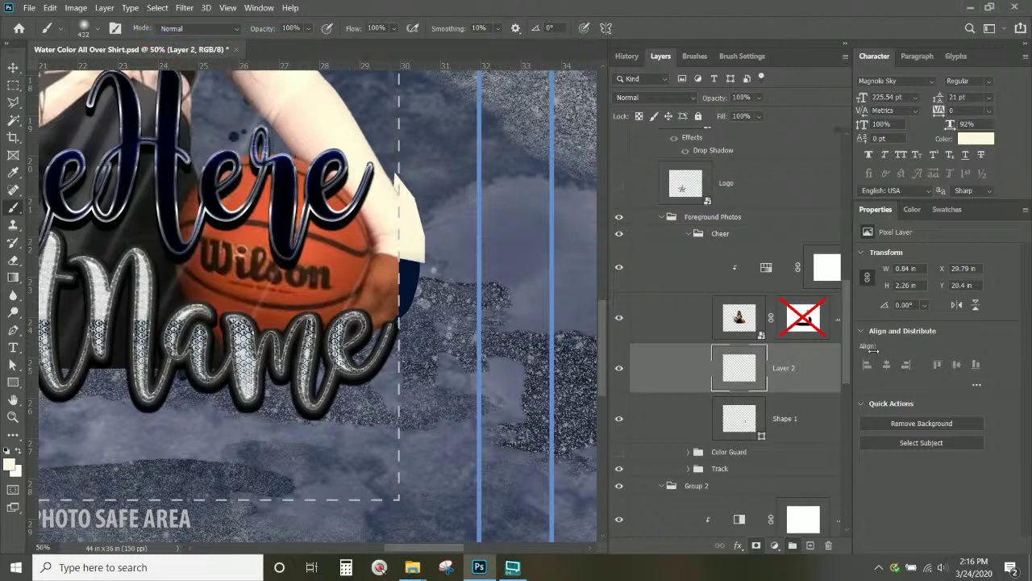
- Clip Layer 2 to Shape 1 and add another clipped empty layer between them
right_click(795, 380)
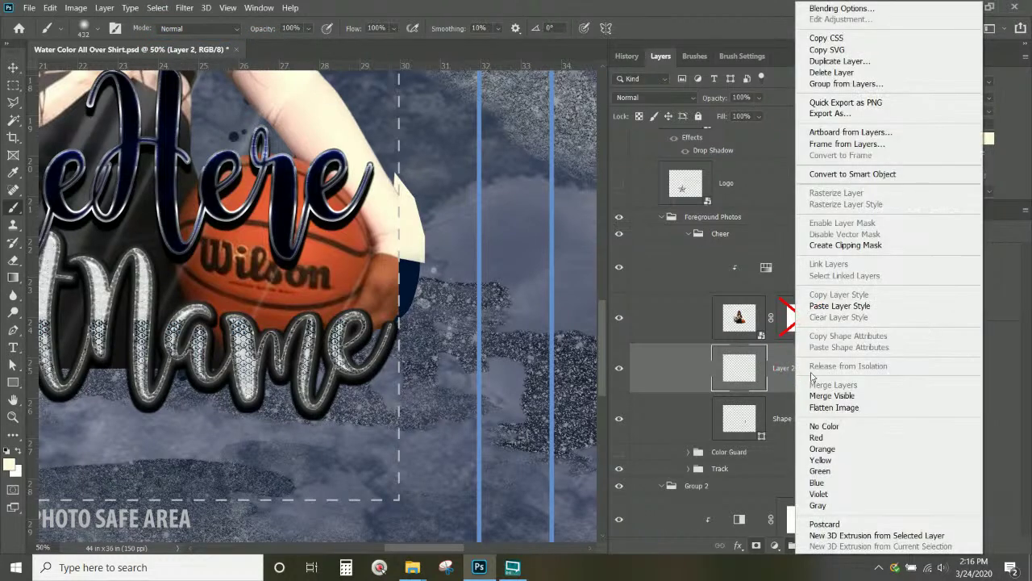
left_click(831, 245)
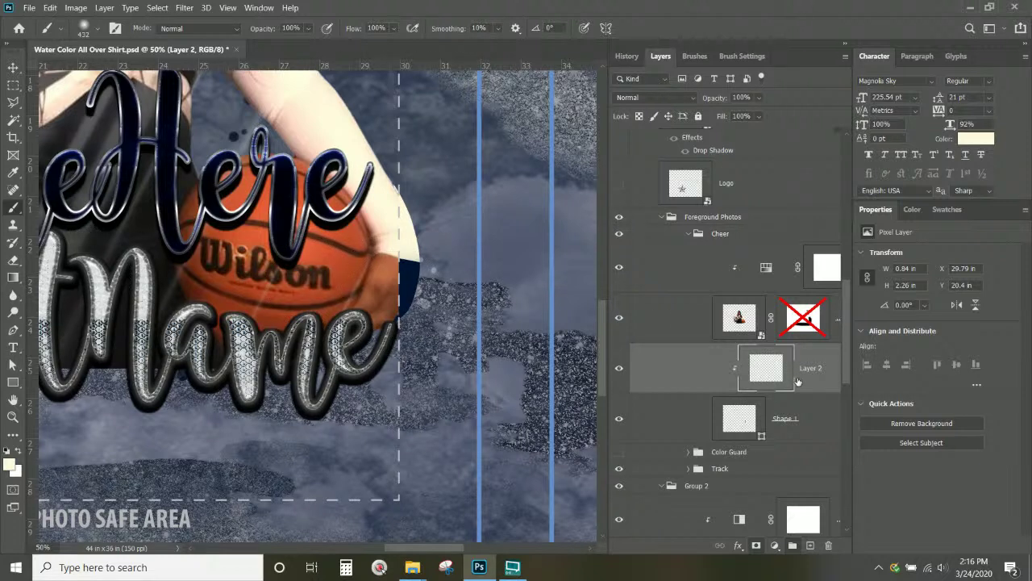
left_click(811, 545)
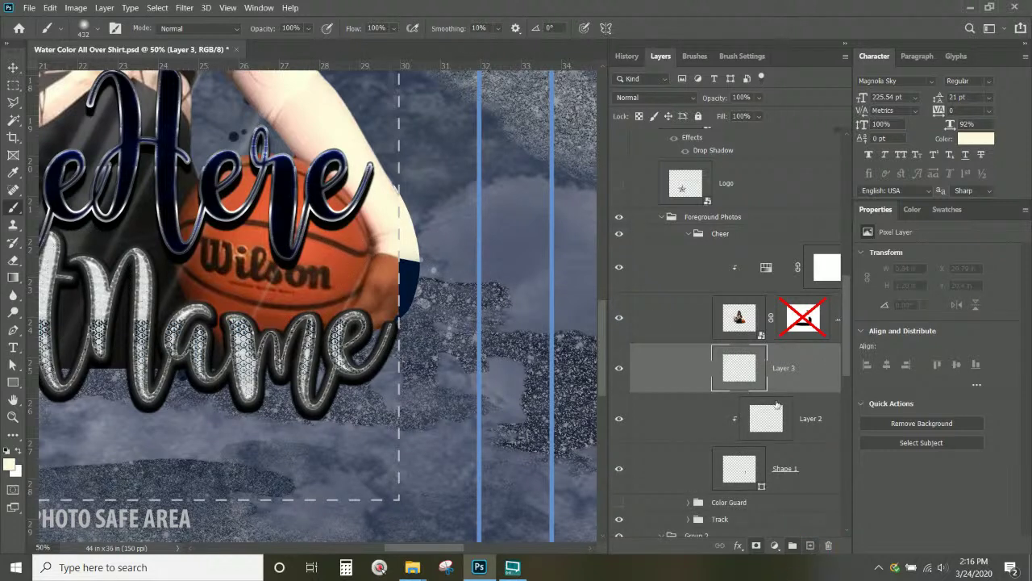
left_click_drag(799, 423, 798, 445)
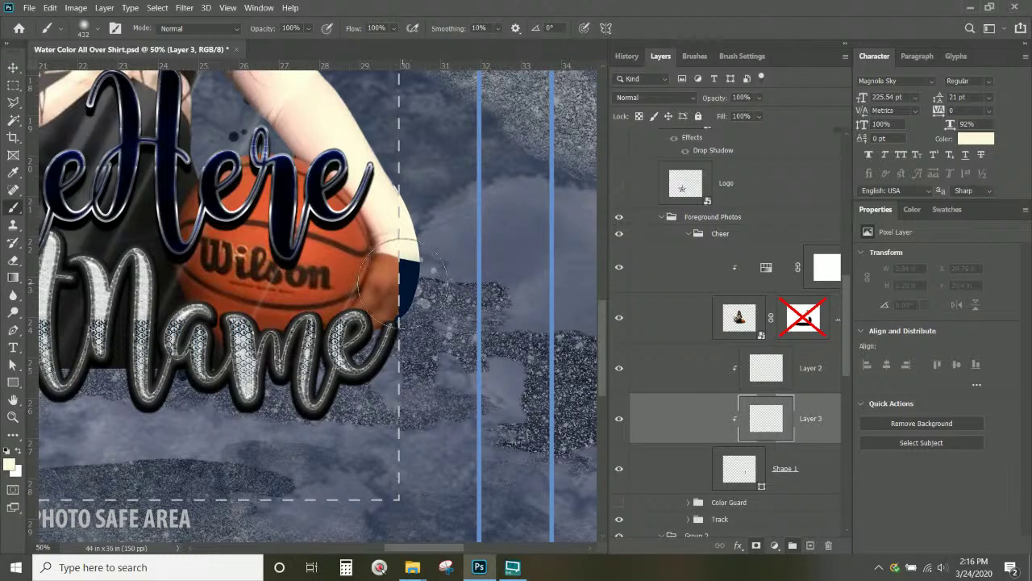
- Sample the orange tone at the hand's cut edge and paint it over the lower part of the shape on Layer 3
left_click_drag(258, 393, 306, 357)
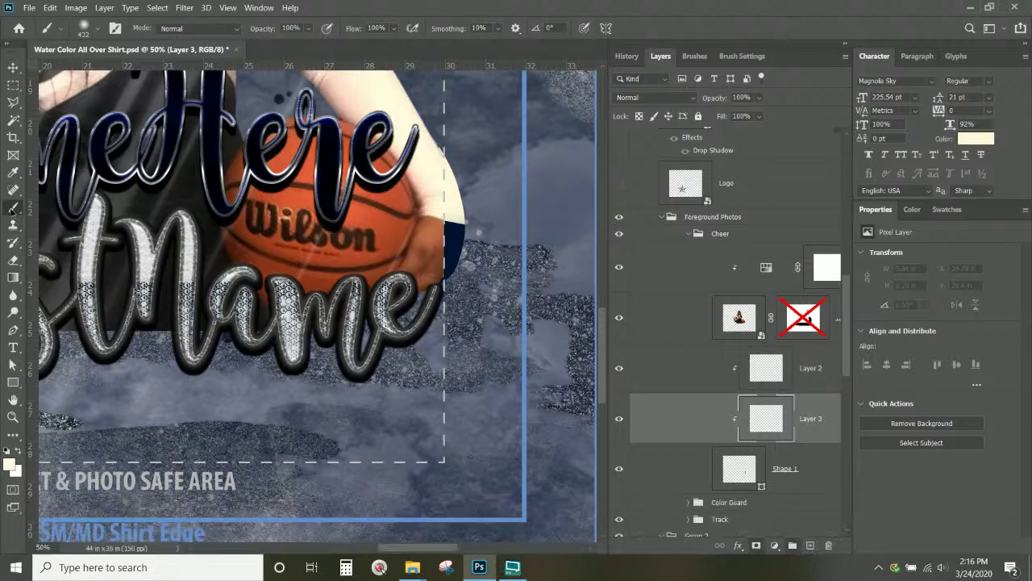
left_click(442, 234, "alt")
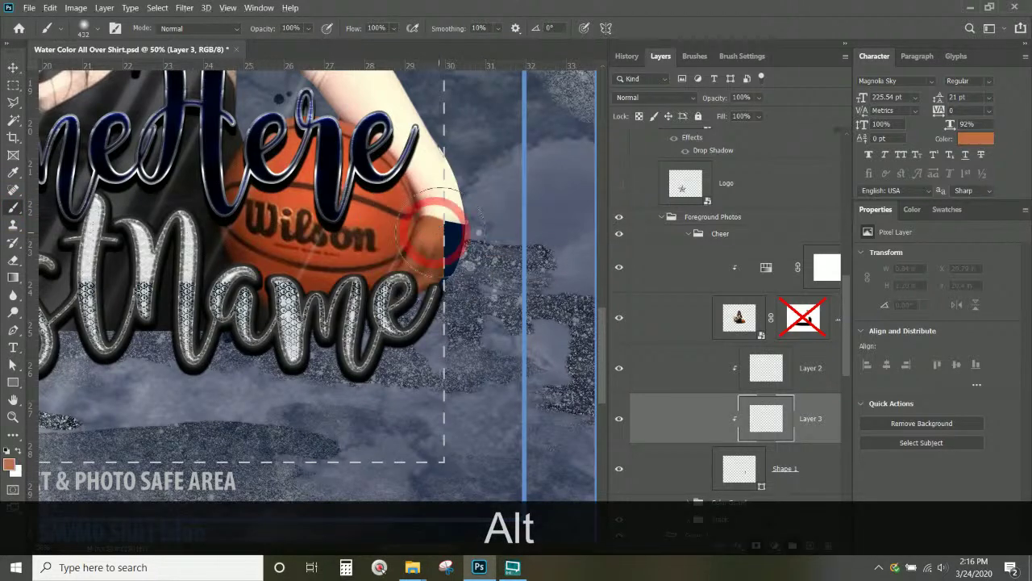
left_click_drag(452, 238, 424, 311)
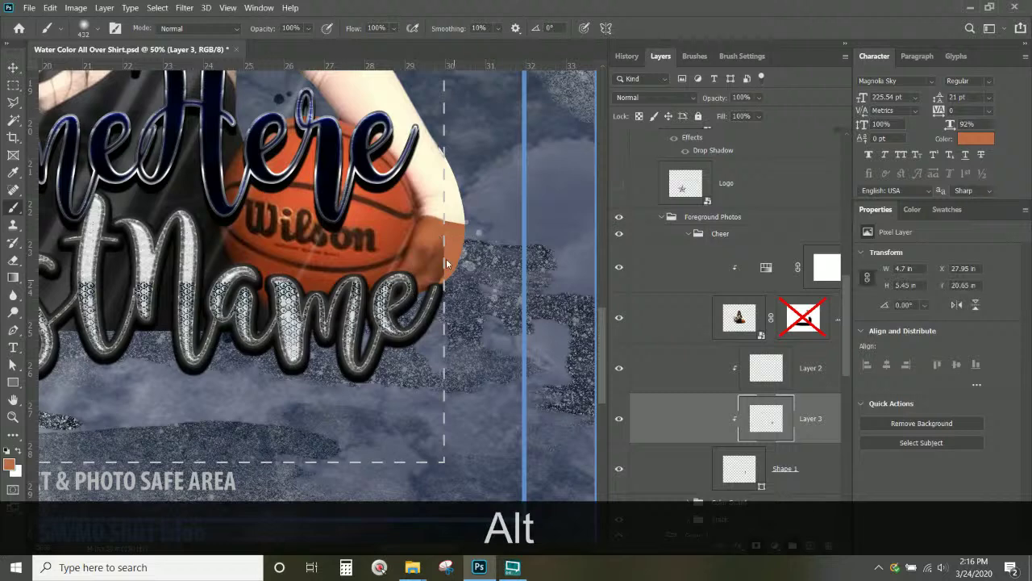
mouse_move(413, 200)
left_mouse_down()
mouse_move(420, 266)
mouse_move(403, 250)
left_mouse_up()
key("ctrl+KP_Add")
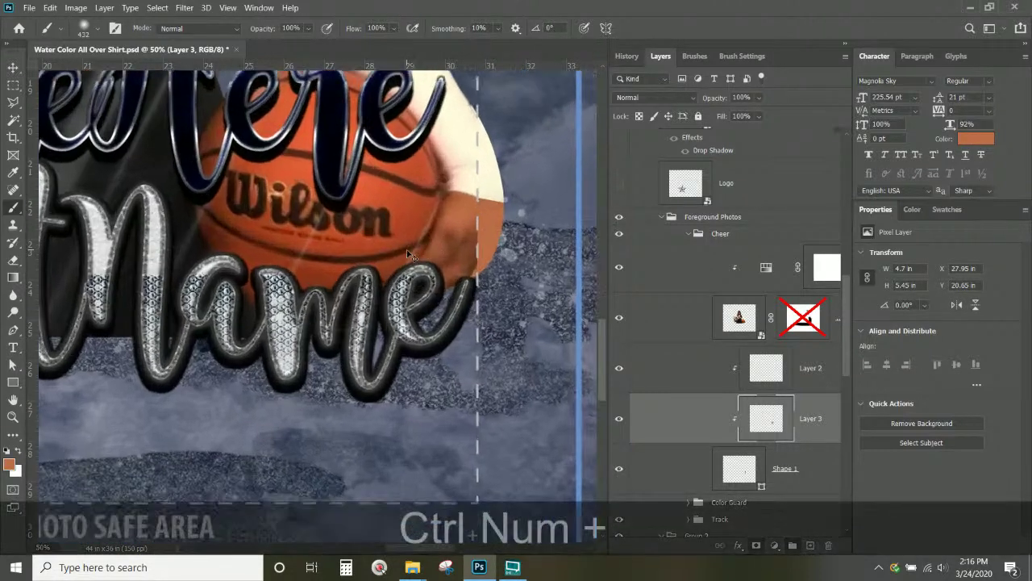
key("ctrl+KP_Subtract")
left_click_drag(406, 249, 516, 287)
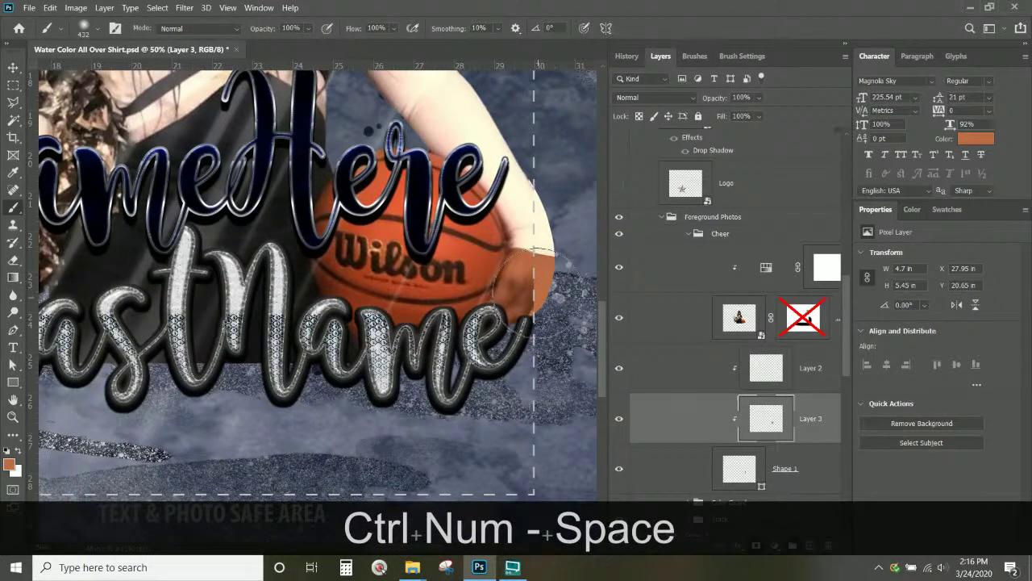
- Reduce the soft brush to 111 px and shade the lower edge of the orange patch on Layer 3 with browns sampled from the hand
key("alt")
left_click(530, 290, "alt")
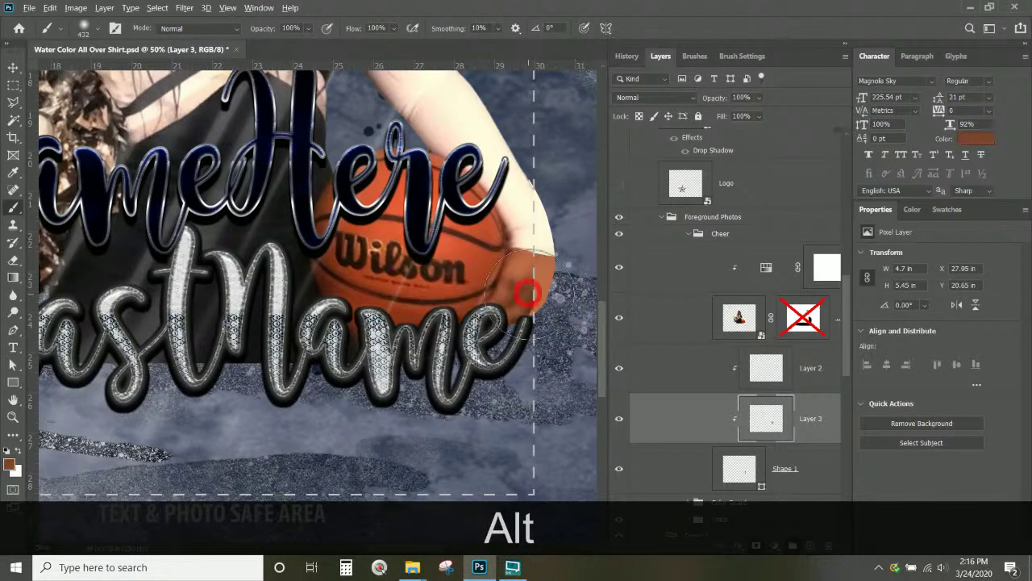
right_click(528, 311)
left_click(650, 76)
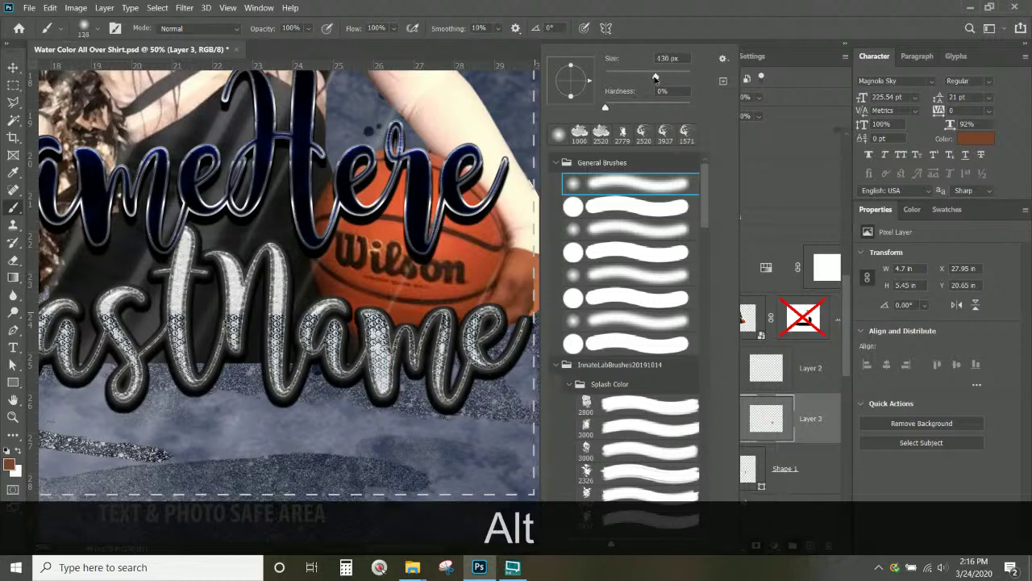
left_click(576, 7)
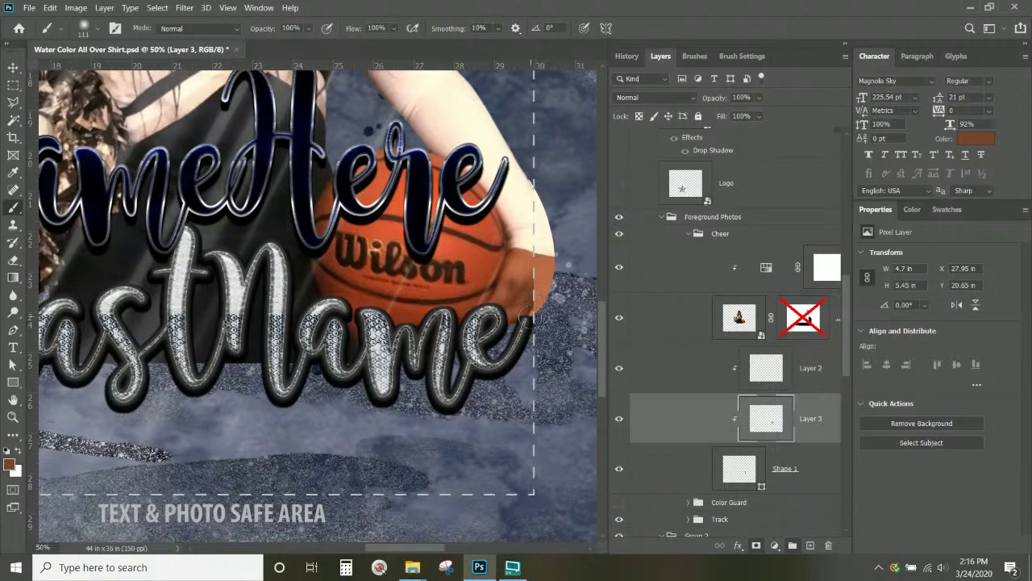
left_click_drag(547, 292, 523, 329)
left_click(544, 273)
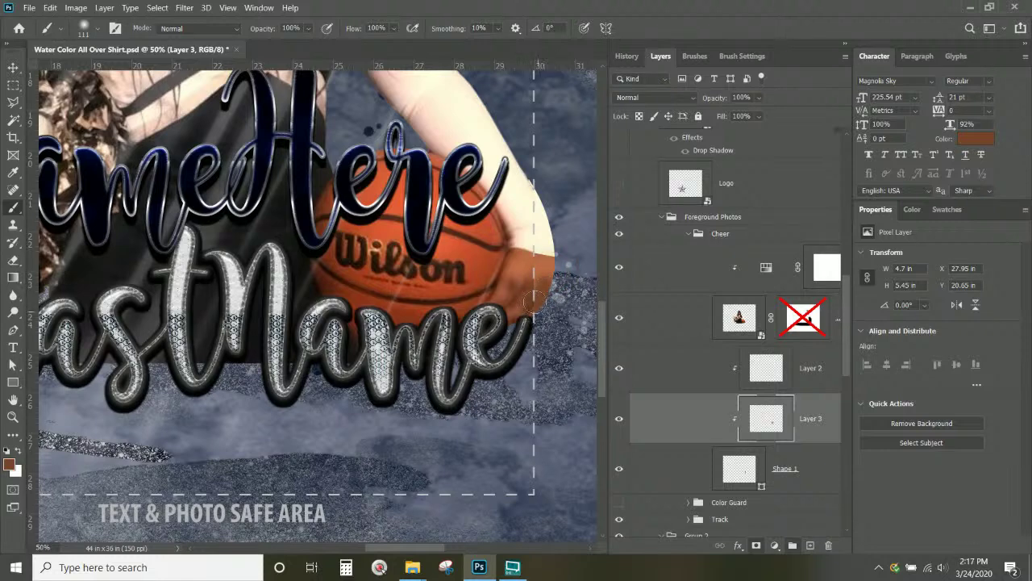
key("alt")
left_click(531, 307, "alt")
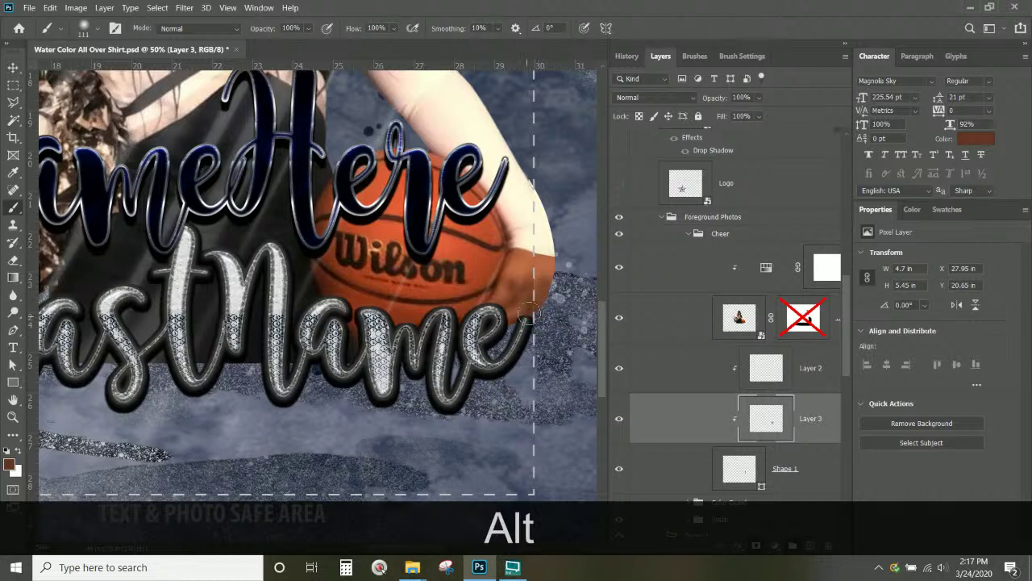
left_click(533, 297)
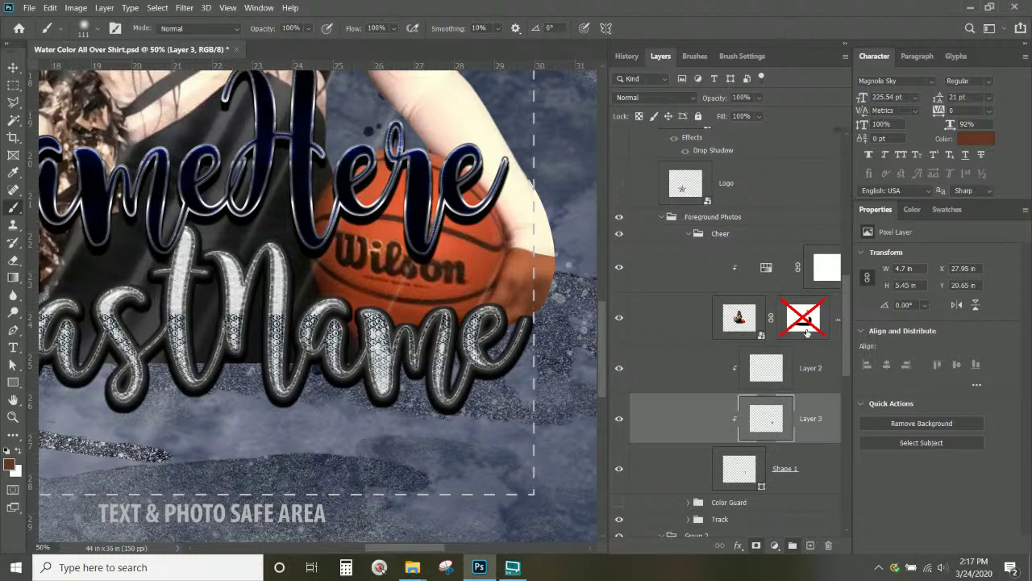
- Add a new layer above the cheer photo's Hue/Saturation adjustment and dab dark brown onto the hand's lower edge
left_click(777, 266)
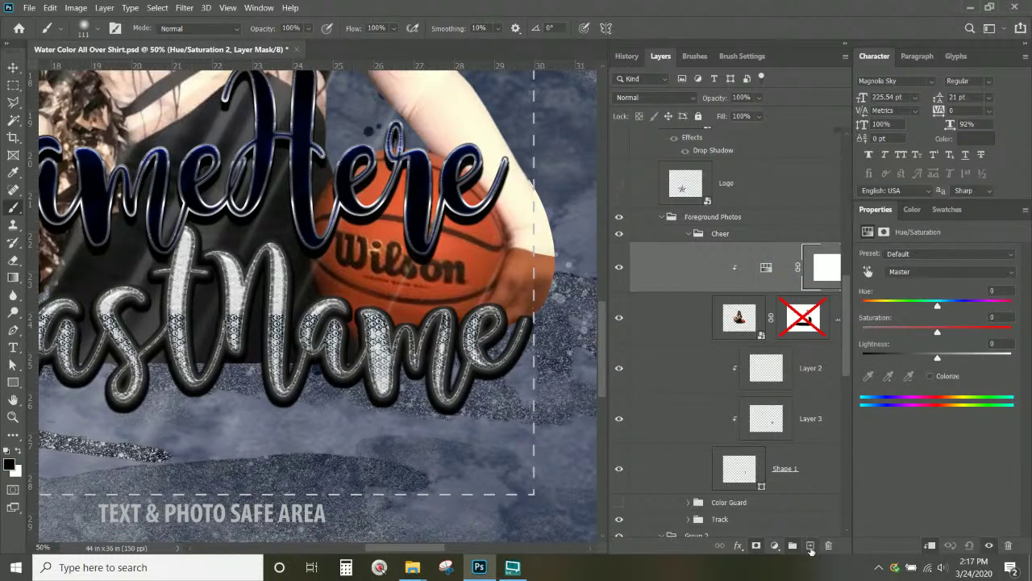
left_click(811, 548)
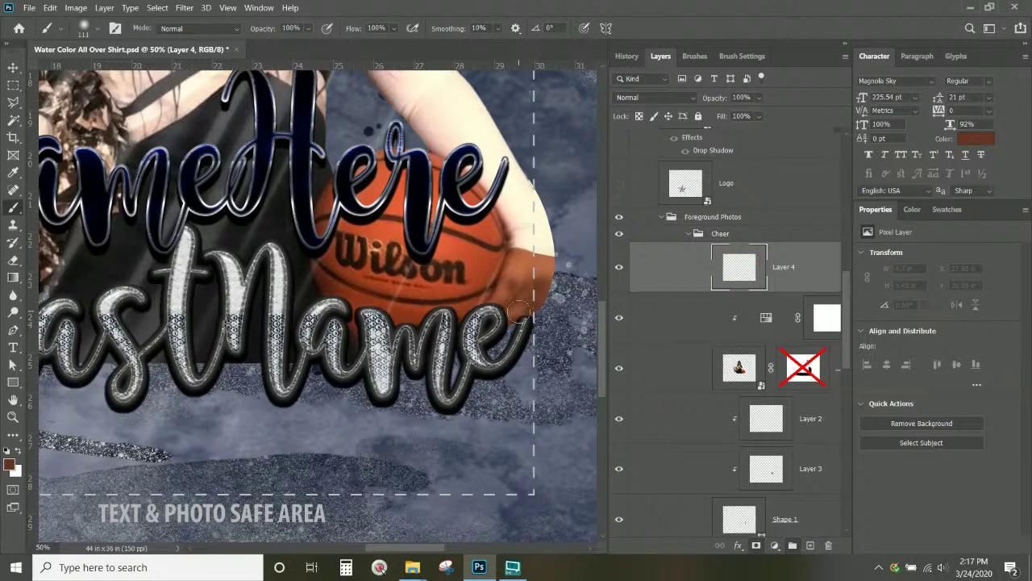
left_click_drag(518, 311, 521, 308)
- Sample the hand's orange, set the brush to 31% opacity and 22% flow, and lightly blend the wrist edge on Layer 4
left_click(526, 260, "alt")
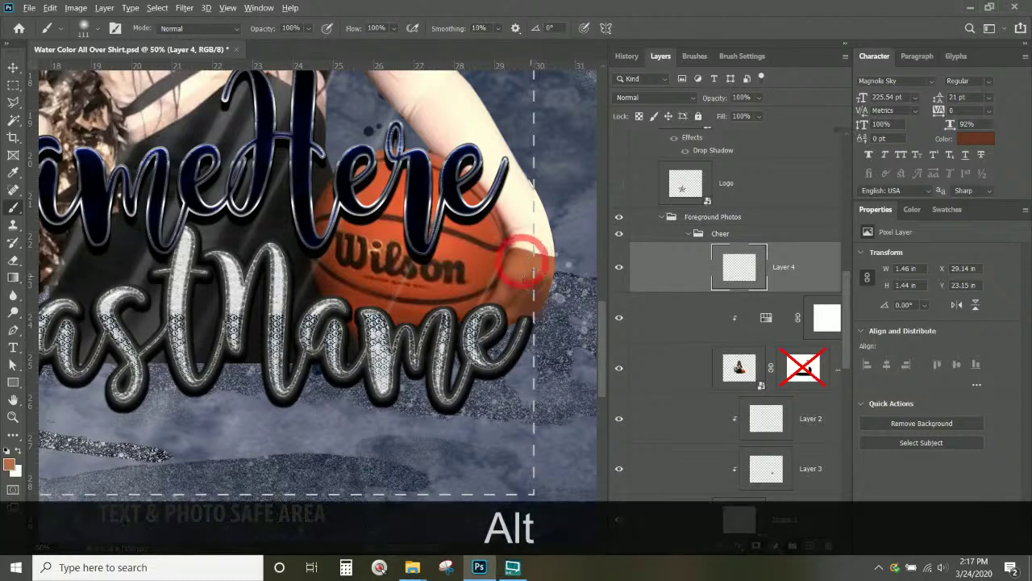
mouse_move(532, 266)
left_mouse_down()
mouse_move(535, 304)
mouse_move(548, 268)
left_mouse_up()
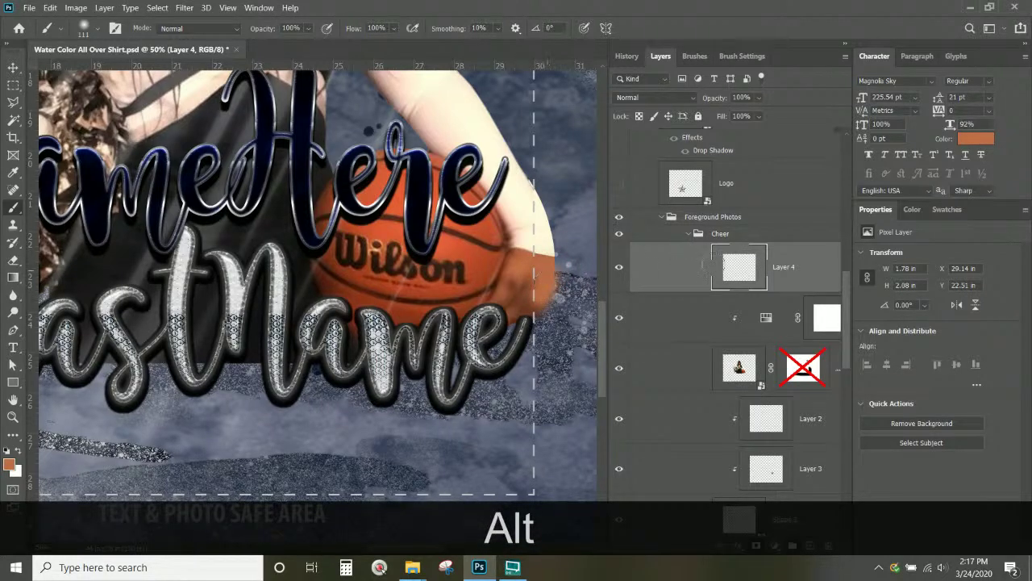
key("ctrl+z")
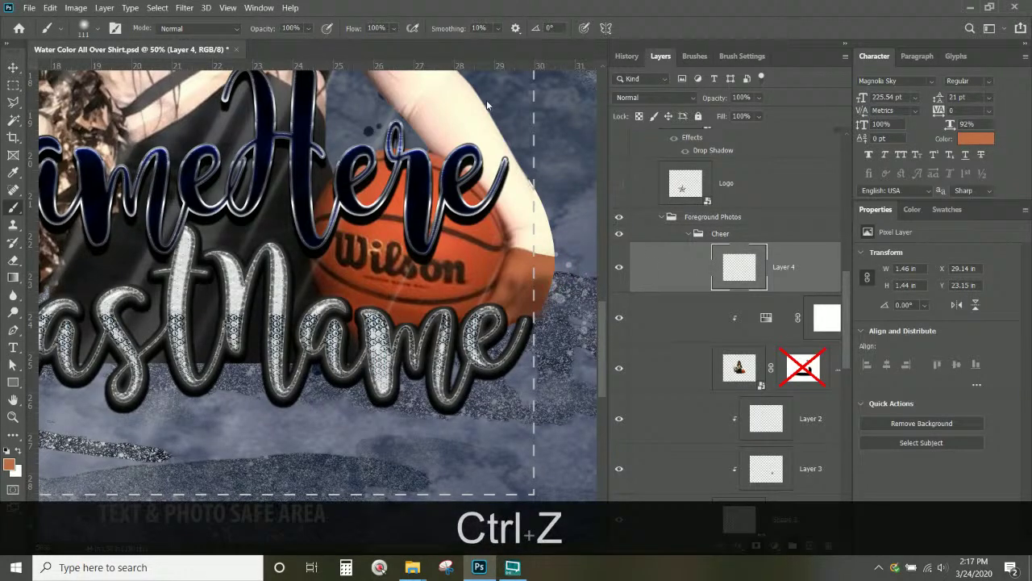
left_click(306, 29)
left_click_drag(303, 46, 281, 46)
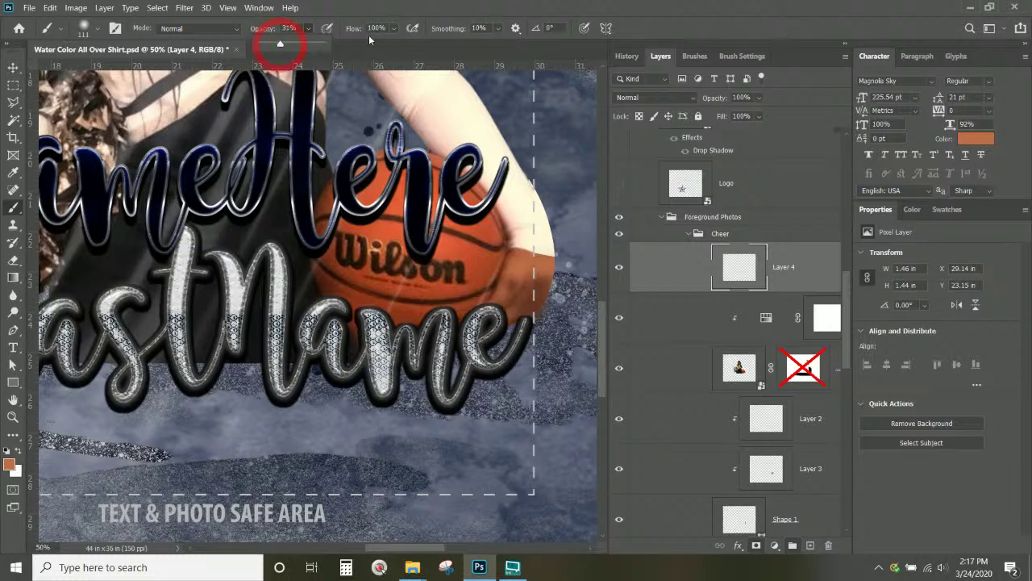
left_click(394, 29)
left_click_drag(392, 46, 360, 46)
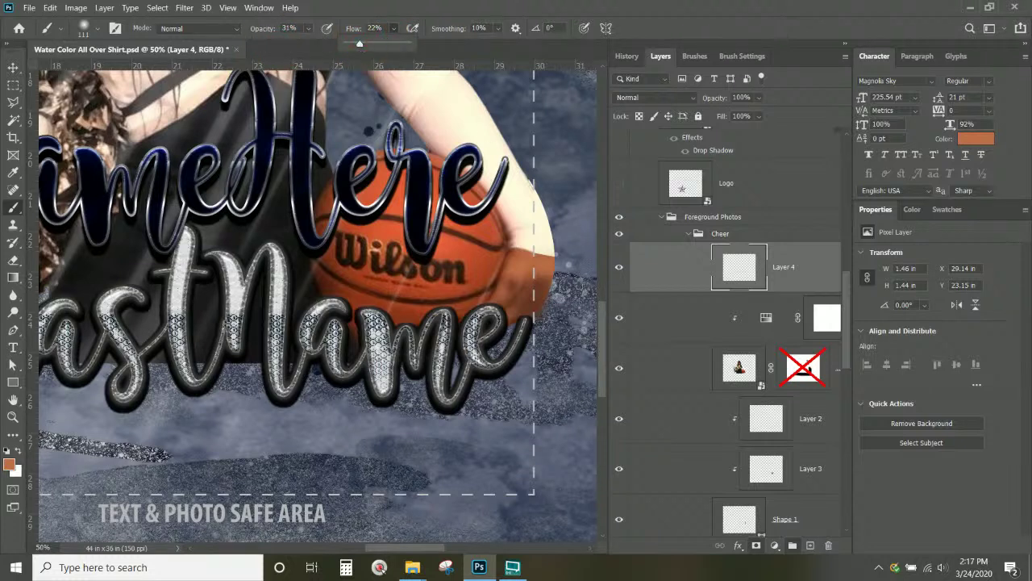
left_click(547, 260)
mouse_move(547, 260)
left_mouse_down()
mouse_move(539, 266)
mouse_move(549, 290)
mouse_move(544, 262)
mouse_move(530, 295)
mouse_move(547, 242)
left_mouse_up()
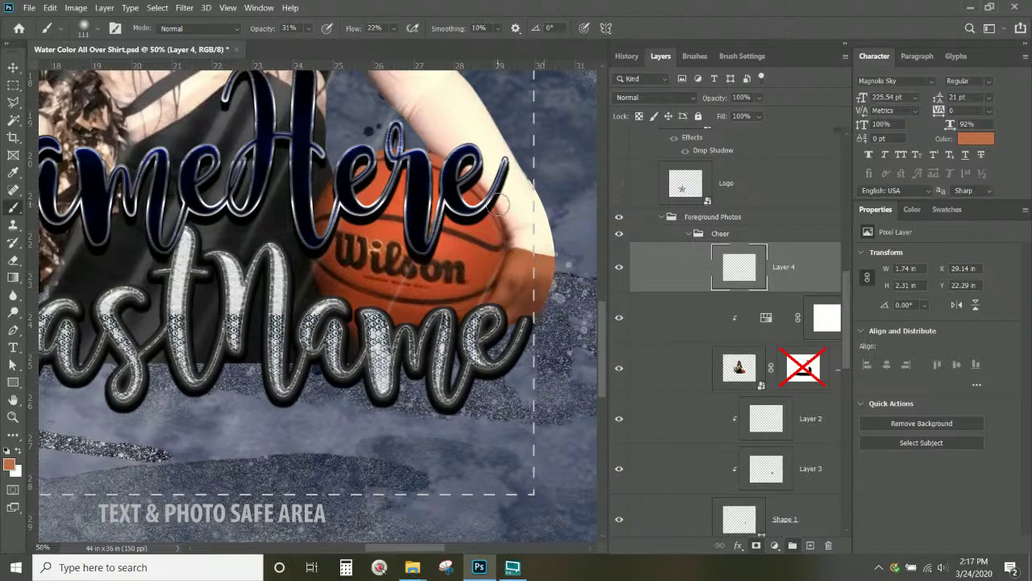
- Add a clipped layer between Layer 2 and Layer 3 and softly paint a sampled skin tone along the wrist seam
scroll(770, 402, "down", 3)
left_click(797, 370)
left_click(710, 267)
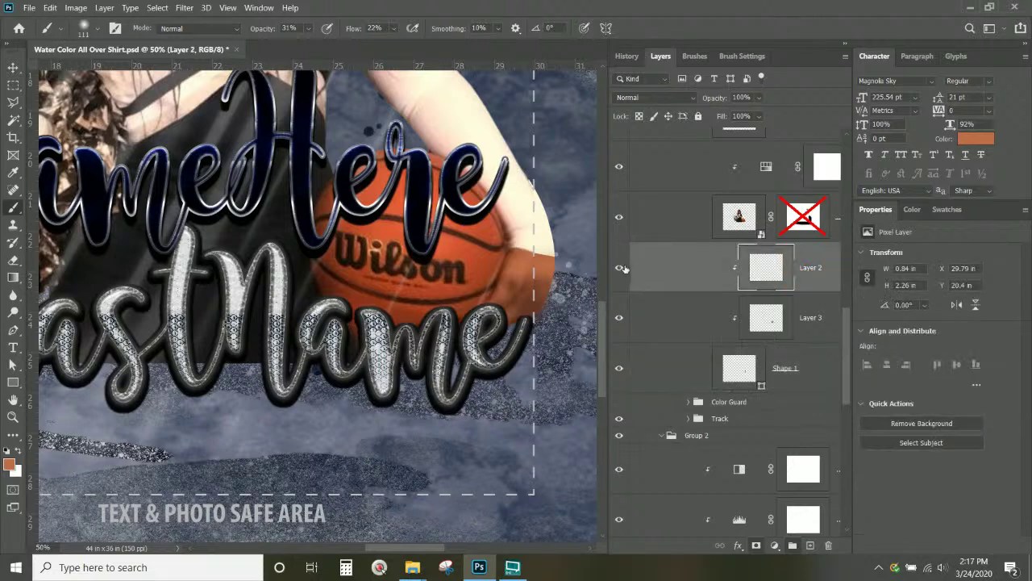
left_click(620, 267)
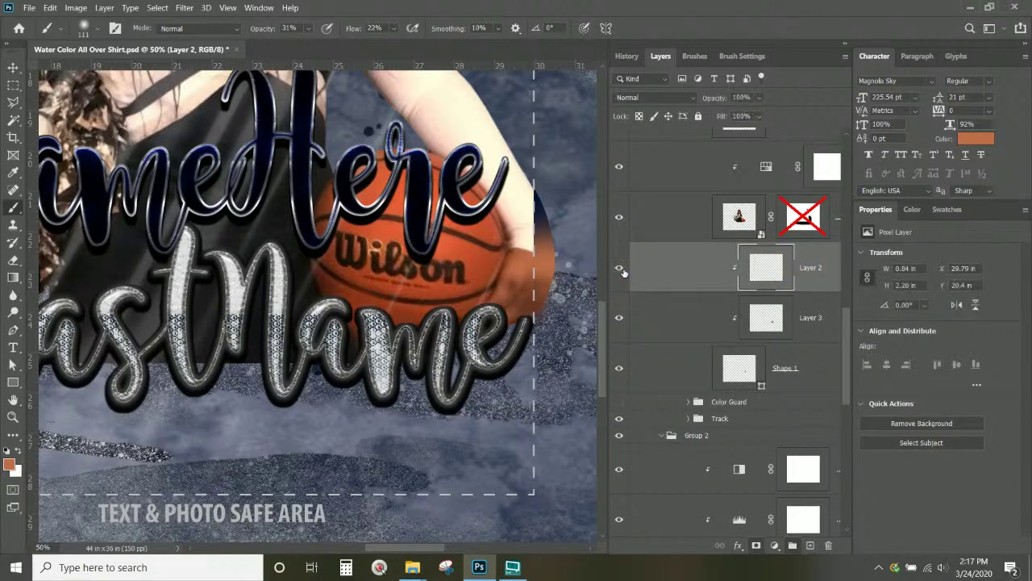
left_click(619, 267)
left_click(825, 274)
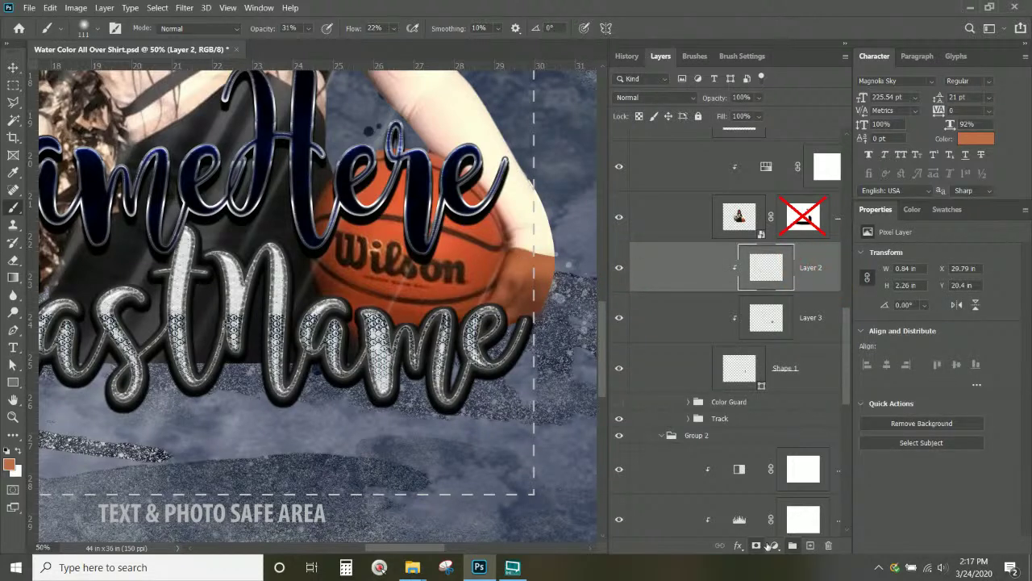
left_click(770, 319)
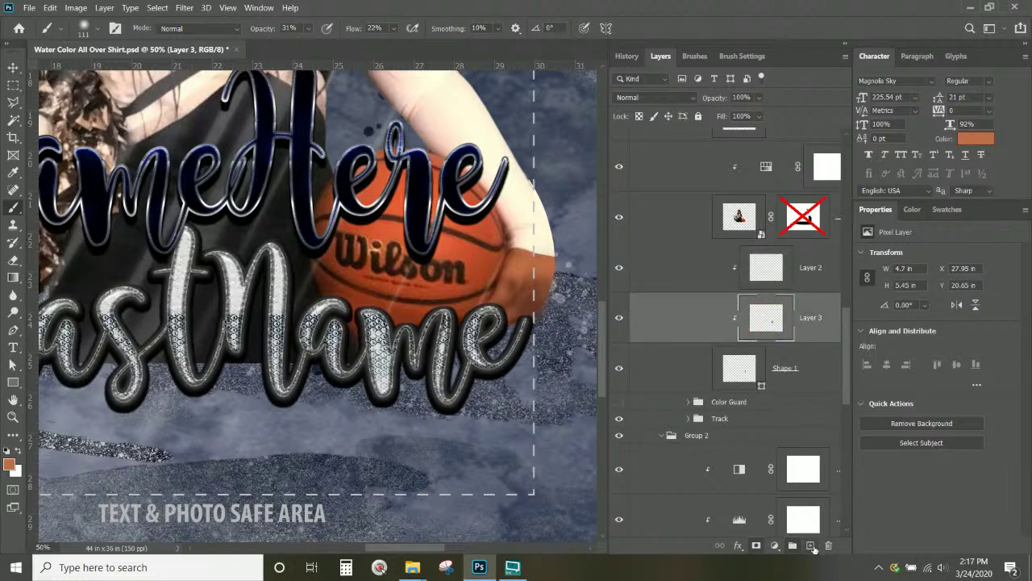
left_click(810, 545)
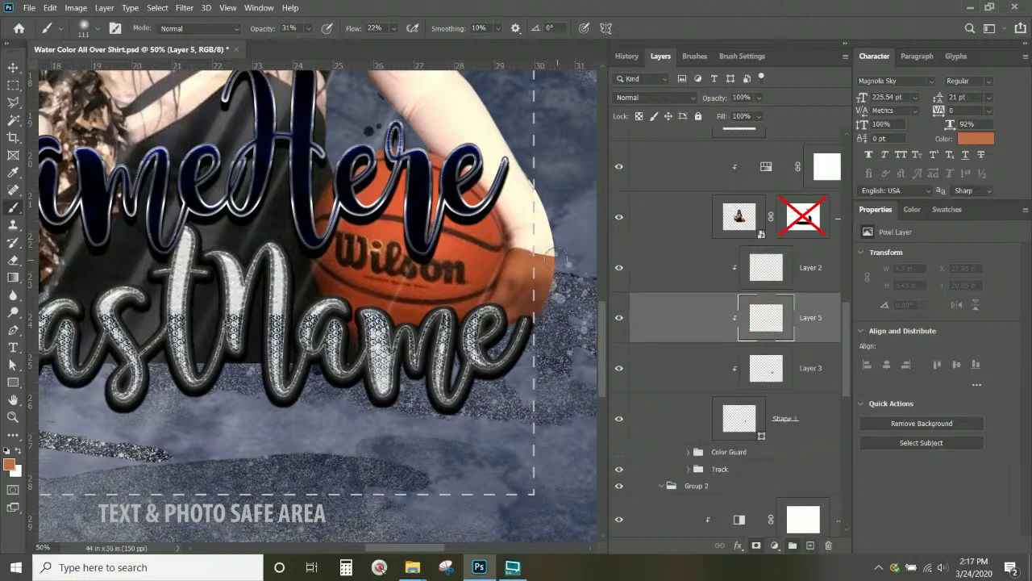
left_click(520, 249, "alt")
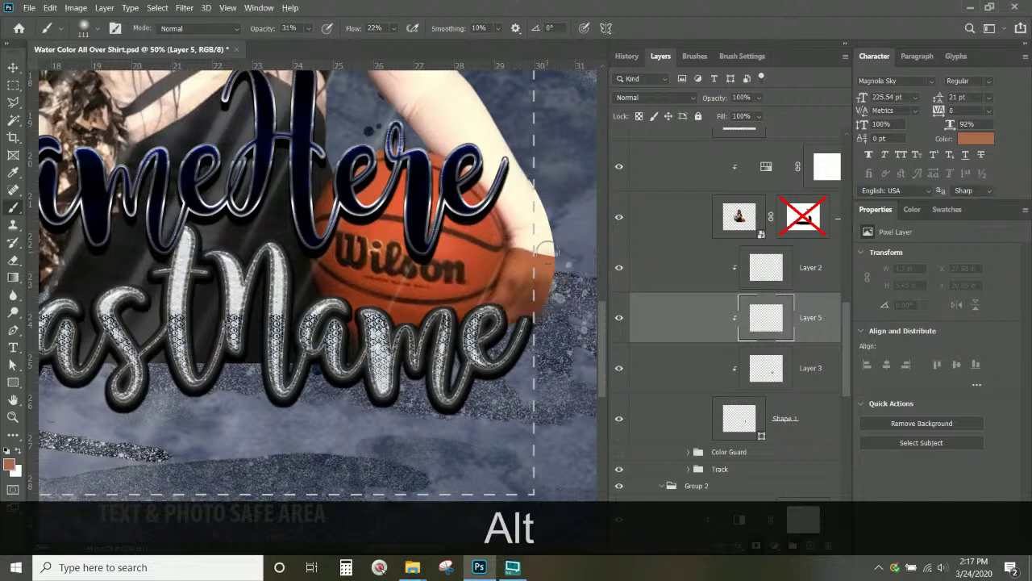
mouse_move(546, 253)
left_mouse_down()
mouse_move(553, 247)
mouse_move(529, 241)
mouse_move(559, 252)
mouse_move(533, 239)
mouse_move(560, 266)
left_mouse_up()
- Compare the whole arm with Shape 1 and its clipped layers hidden and shown
key("ctrl+KP_Add")
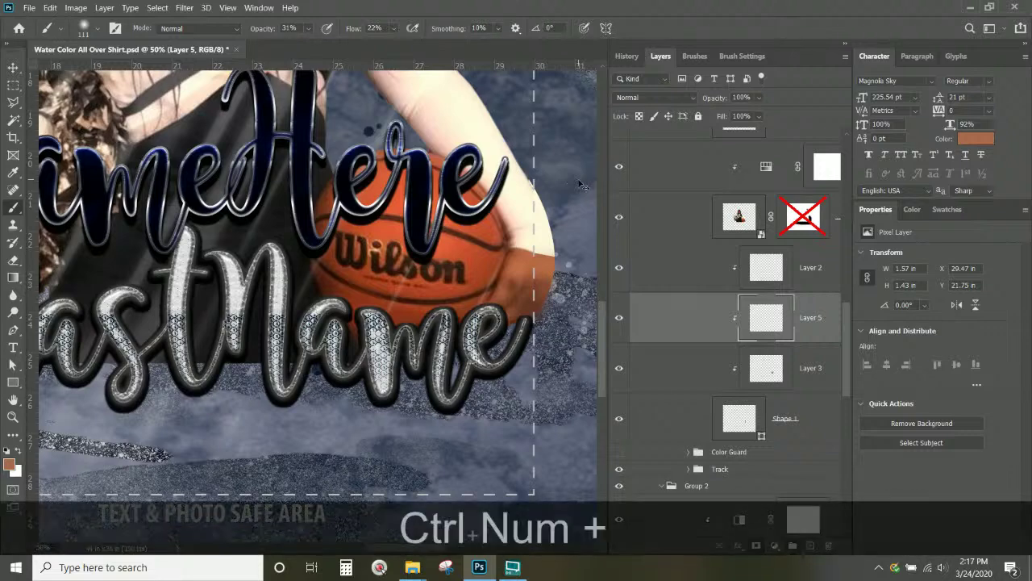
key("ctrl+KP_Subtract")
key("ctrl+KP_Subtract")
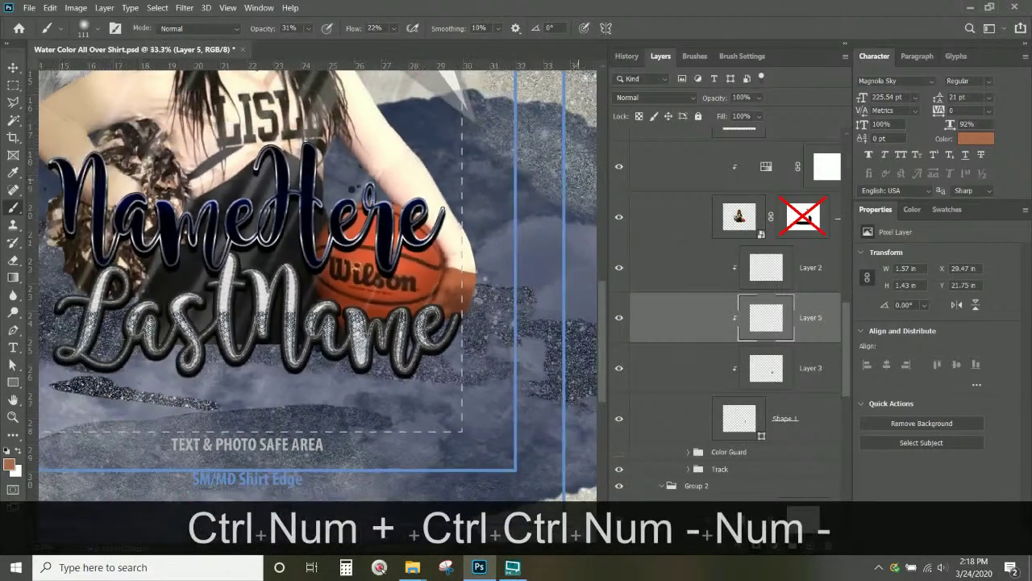
left_click(816, 369)
left_click(788, 423)
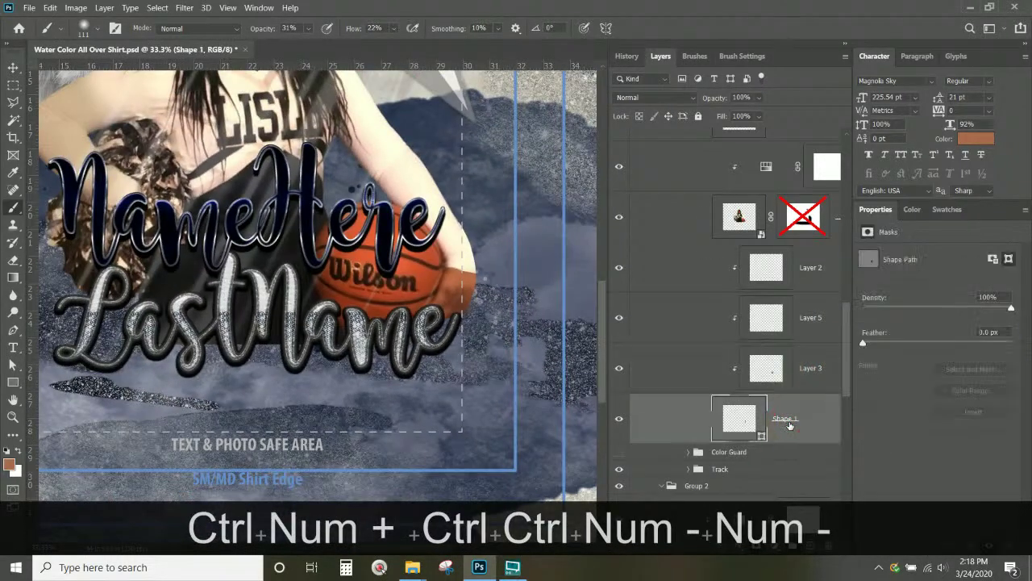
left_click(619, 420)
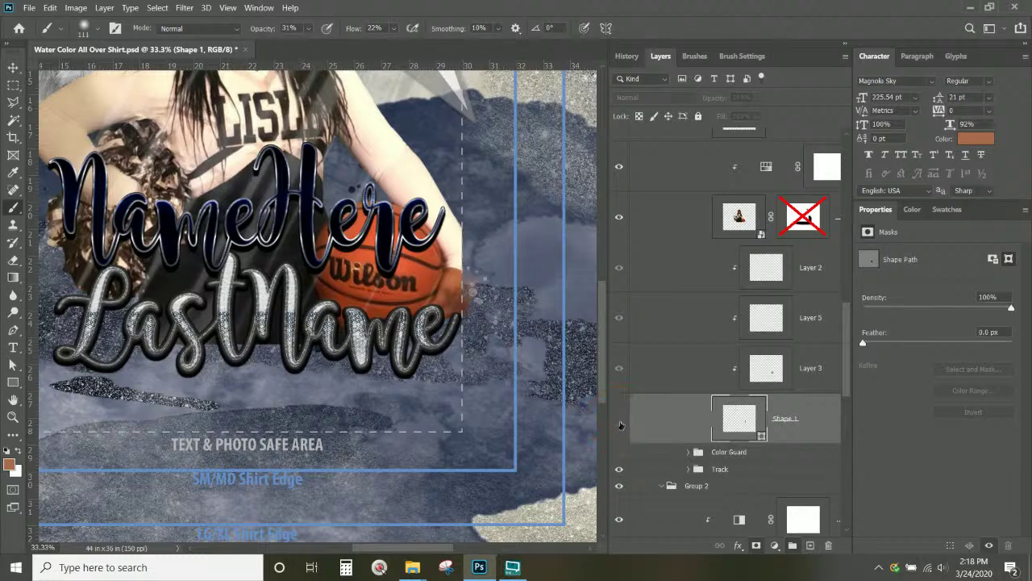
left_click(620, 420)
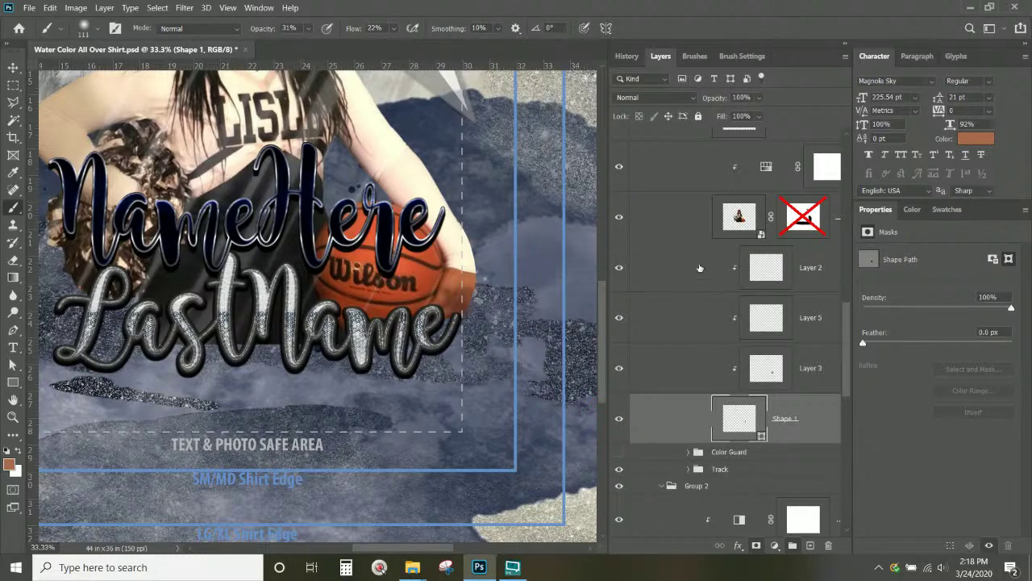
- Re-enable the layer mask on the cheer photo
left_click(774, 216)
left_click(802, 216, "shift")
right_click(812, 226)
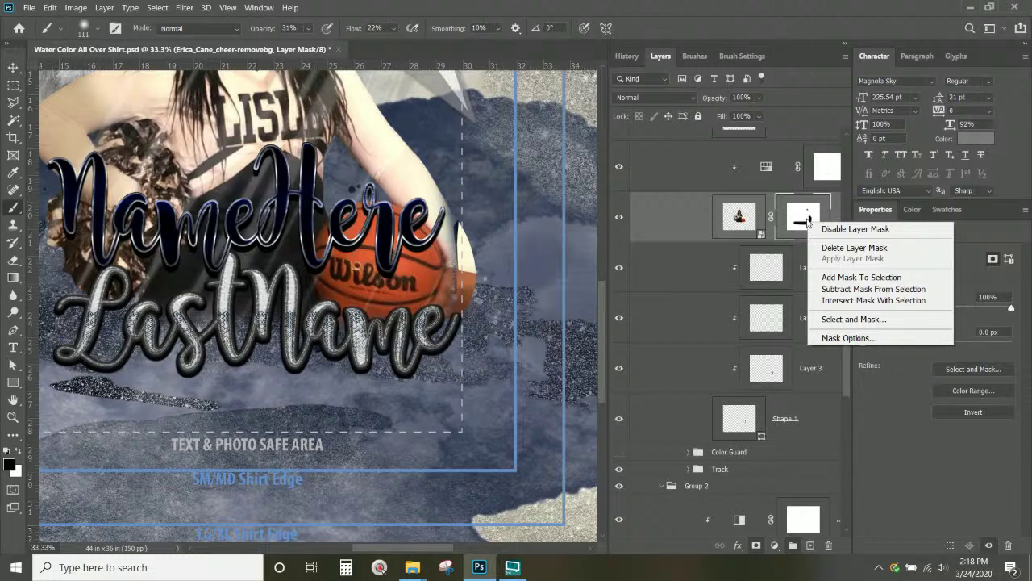
left_click(807, 222)
- Switch the painting color to white and start brushing the cheer photo's layer mask along the hidden wrist edge
key("ctrl+KP_Add")
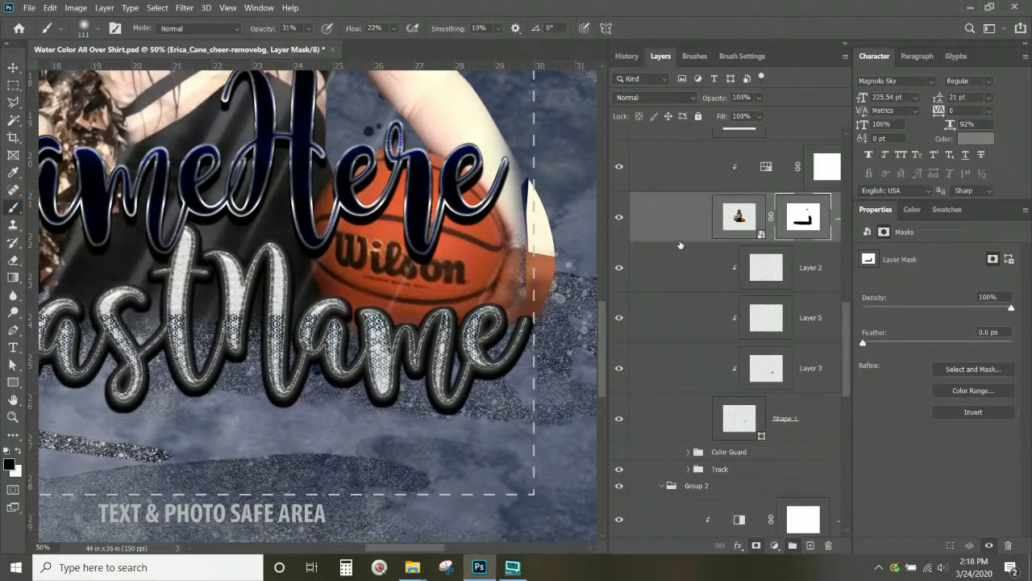
left_click(18, 451)
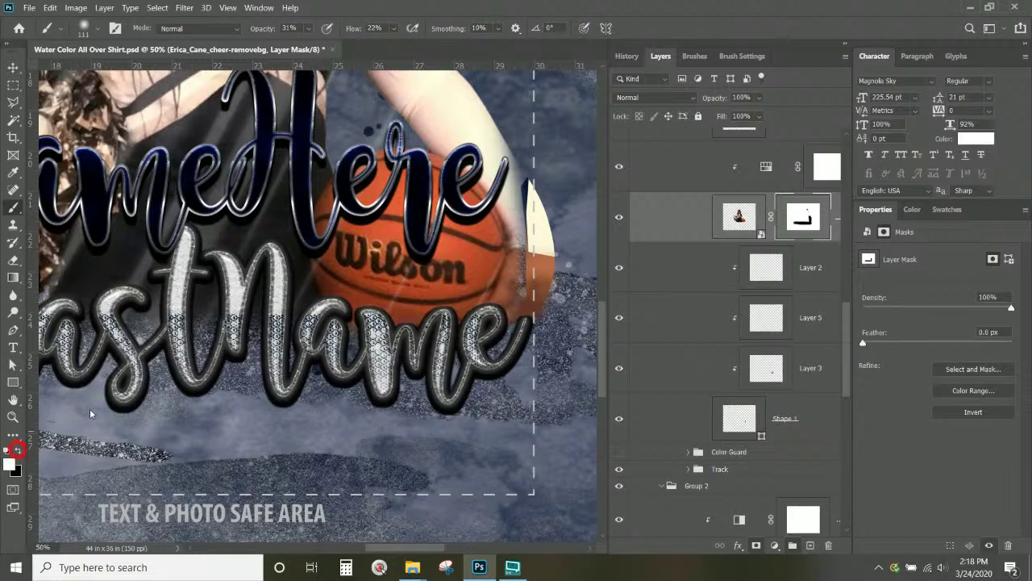
left_click(807, 214)
left_click_drag(526, 216, 506, 219)
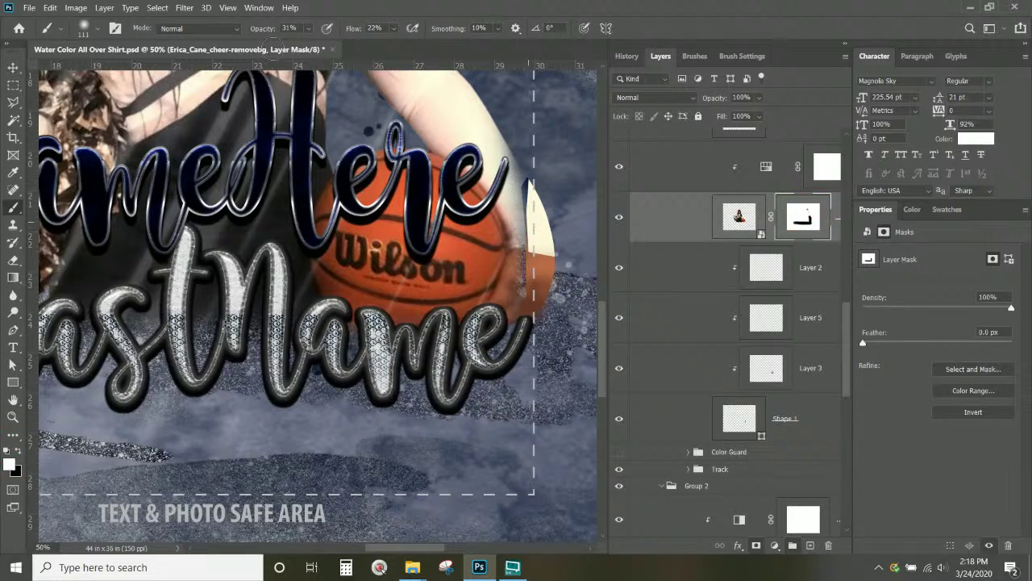
- Raise the brush opacity to 100% and paint white on the cheer photo's mask to bring back the wrist, forearm edge and hand
left_click(307, 28)
left_click_drag(316, 43, 367, 48)
left_click(516, 203)
mouse_move(521, 206)
left_mouse_down()
mouse_move(521, 189)
mouse_move(539, 236)
left_mouse_up()
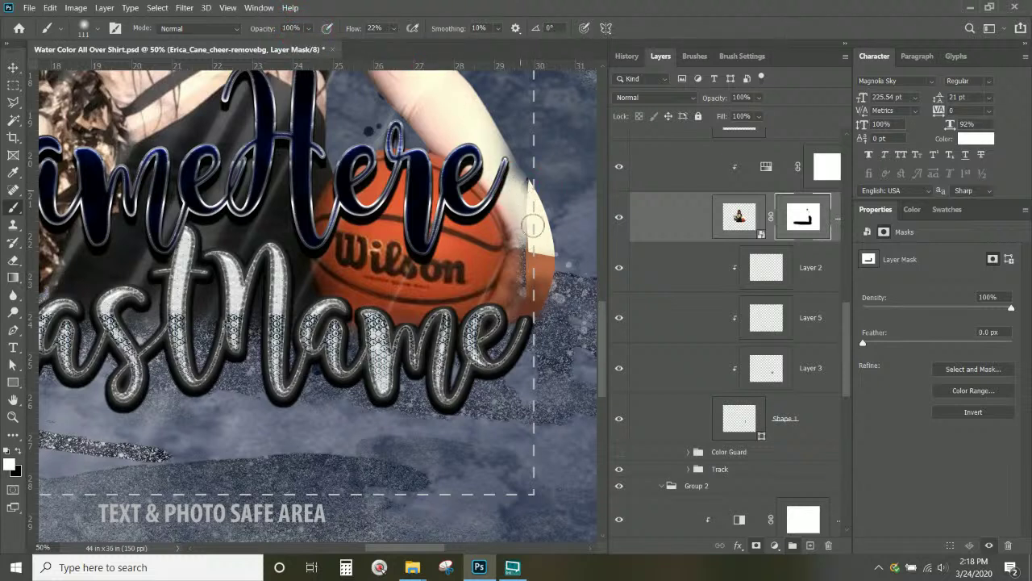
mouse_move(512, 160)
left_mouse_down()
mouse_move(532, 222)
mouse_move(523, 200)
mouse_move(530, 207)
left_mouse_up()
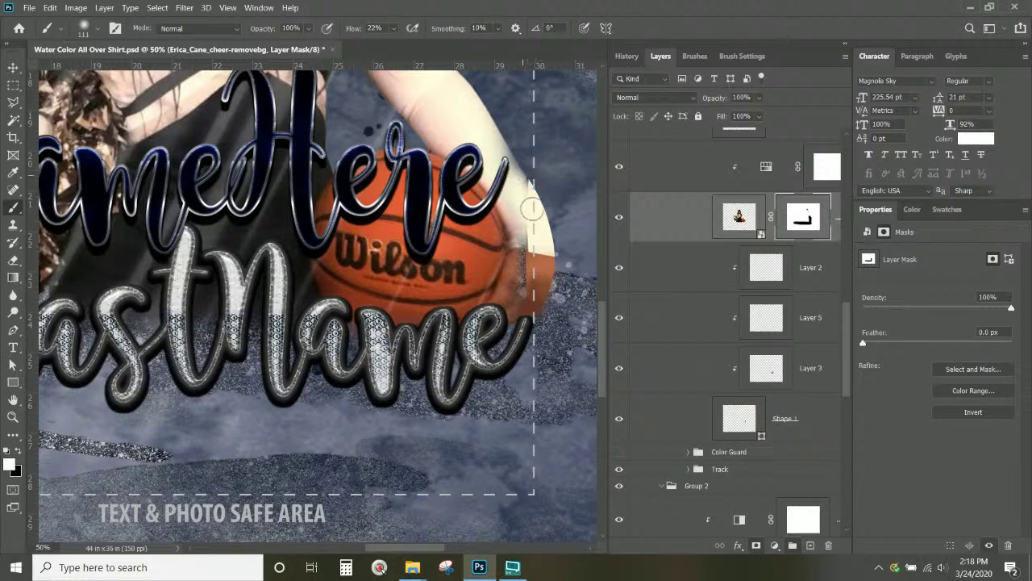
left_click(521, 246)
mouse_move(520, 246)
left_mouse_down()
mouse_move(522, 203)
mouse_move(521, 267)
left_mouse_up()
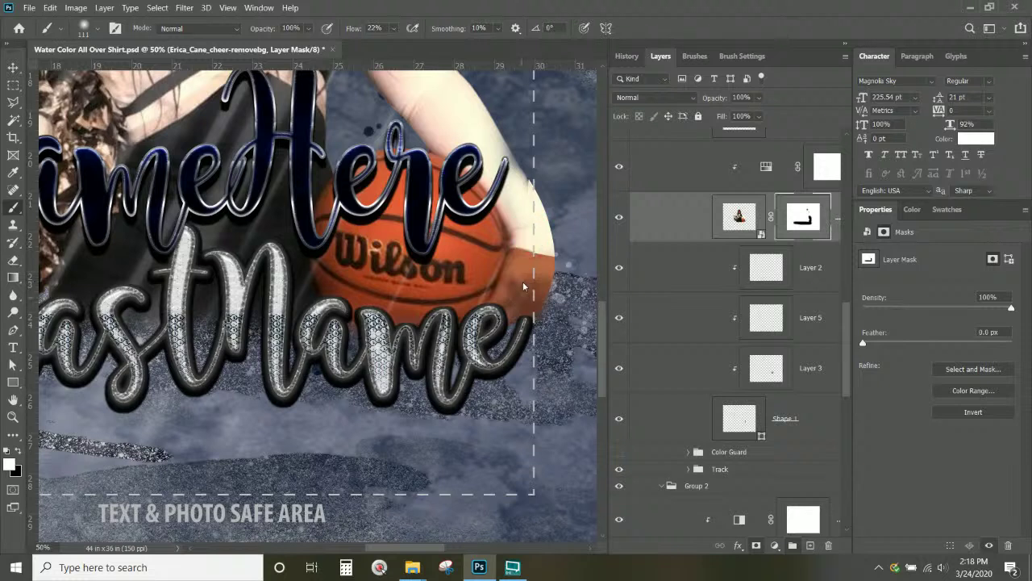
mouse_move(526, 242)
left_mouse_down()
mouse_move(518, 289)
mouse_move(526, 234)
left_mouse_up()
left_click(530, 191)
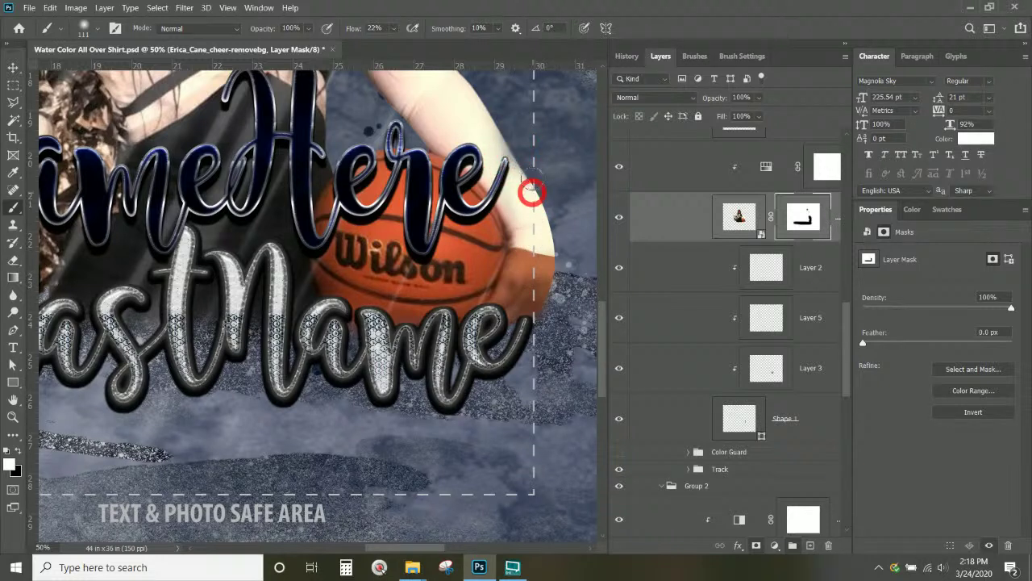
left_click(507, 139)
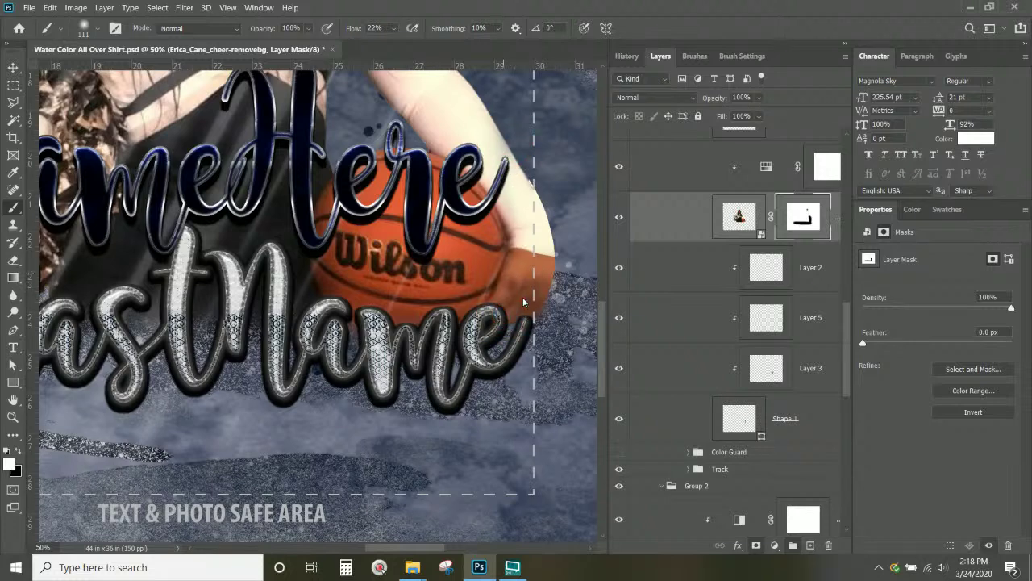
- Group Layer 2, Layer 5, Layer 3 and Shape 1 together and hide the new group
key("ctrl+KP_Subtract")
key("ctrl+KP_Subtract")
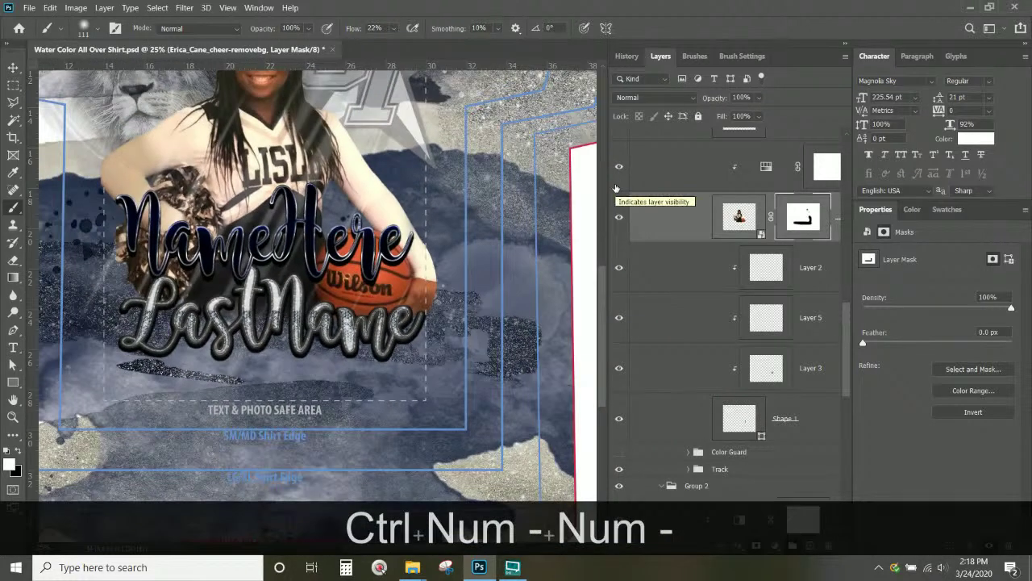
key("ctrl+KP_Subtract")
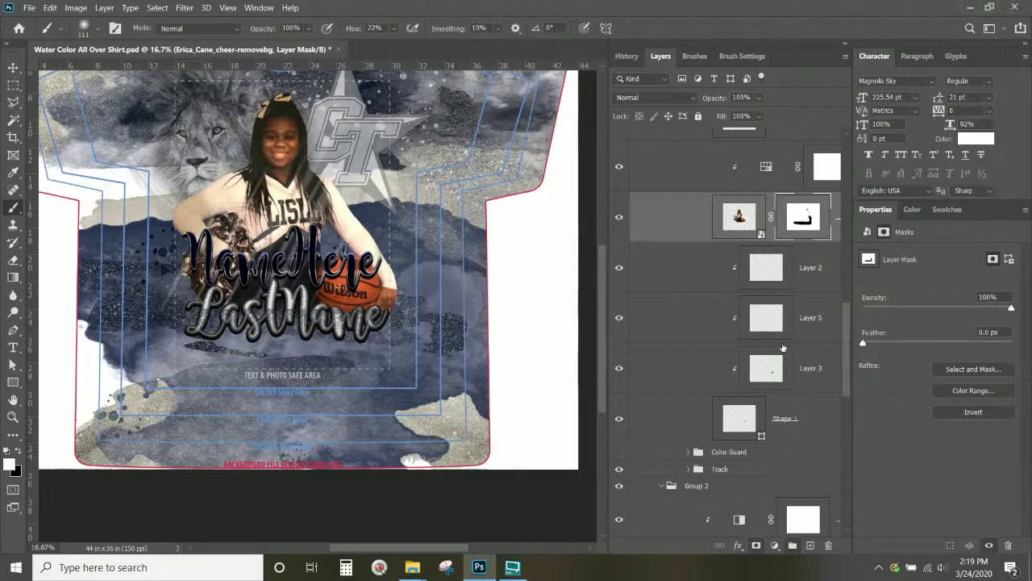
left_click(797, 381)
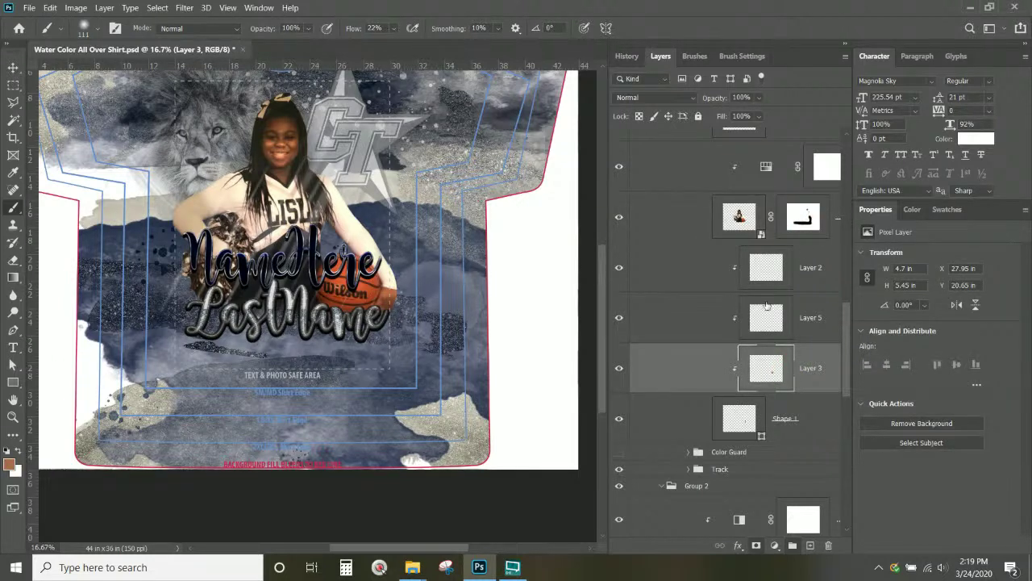
left_click(824, 281)
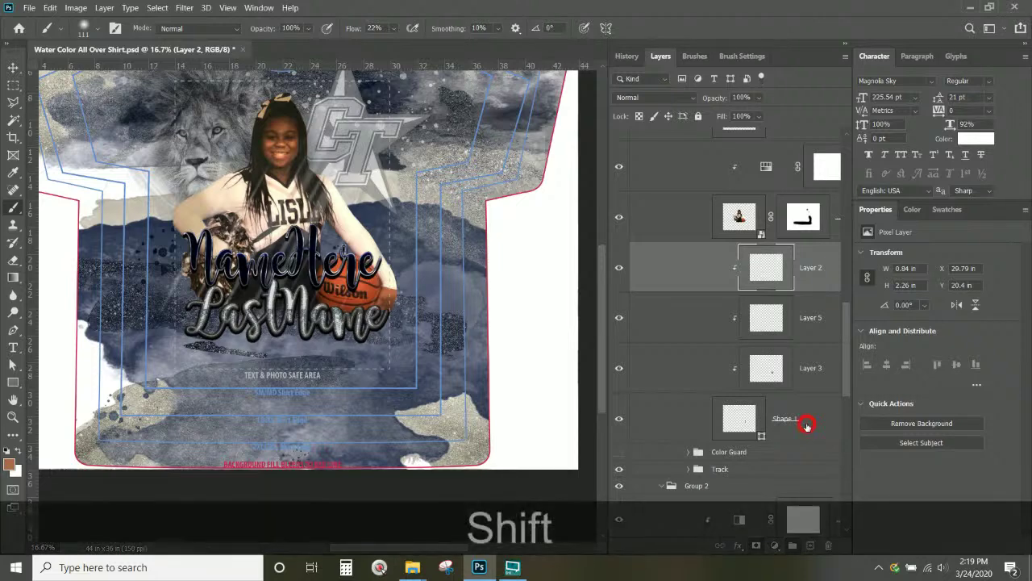
left_click(806, 422, "shift")
key("ctrl+shift+g")
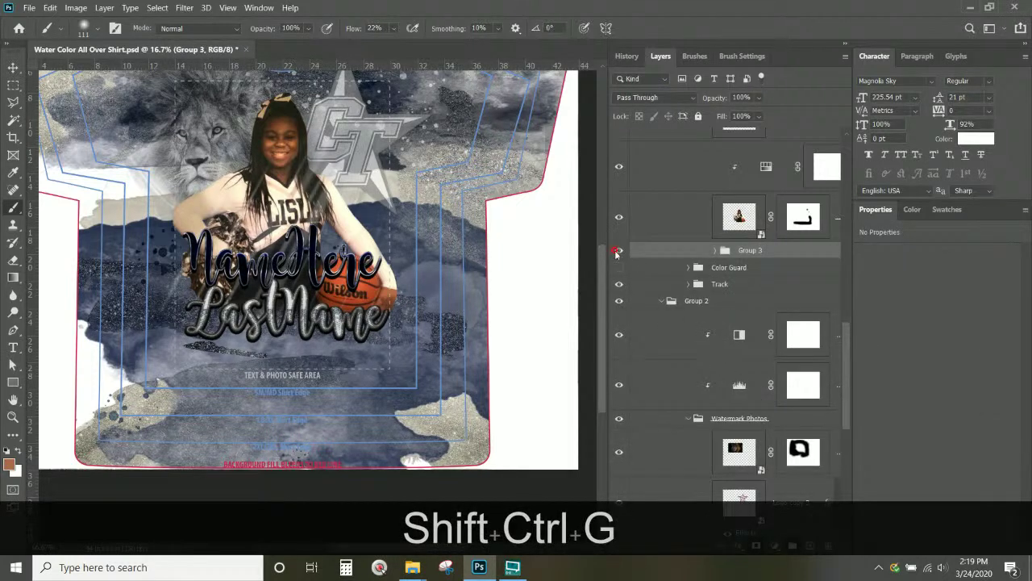
left_click(619, 250)
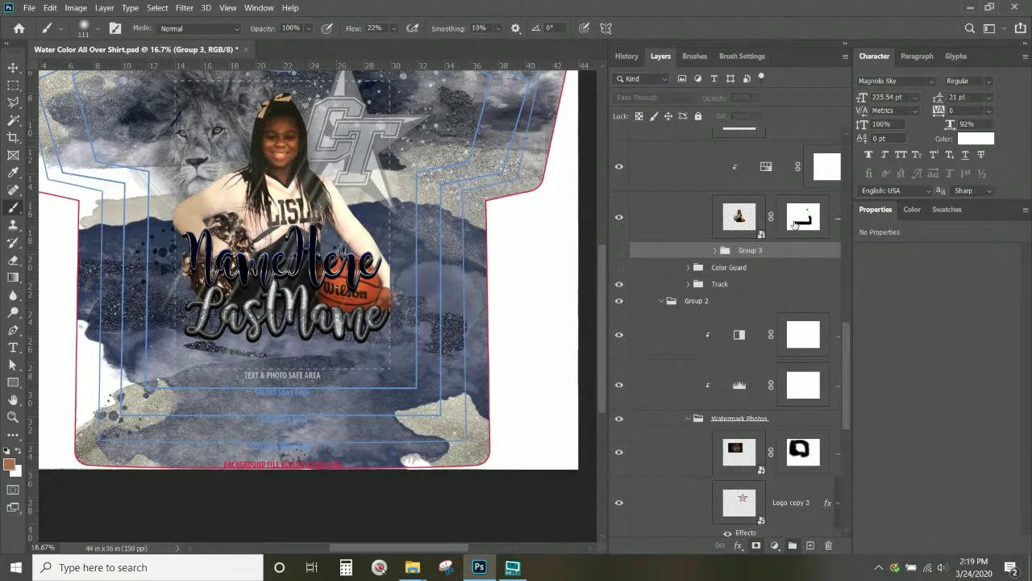
- Delete Layer 4 and the hidden arm-patch group from the Cheer group
scroll(790, 229, "up", 3)
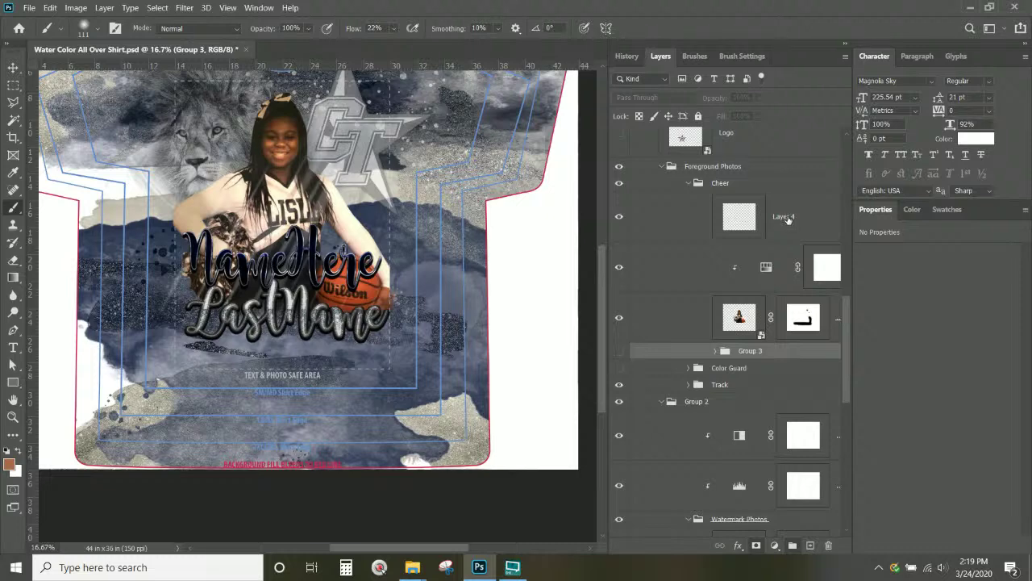
left_click(787, 220)
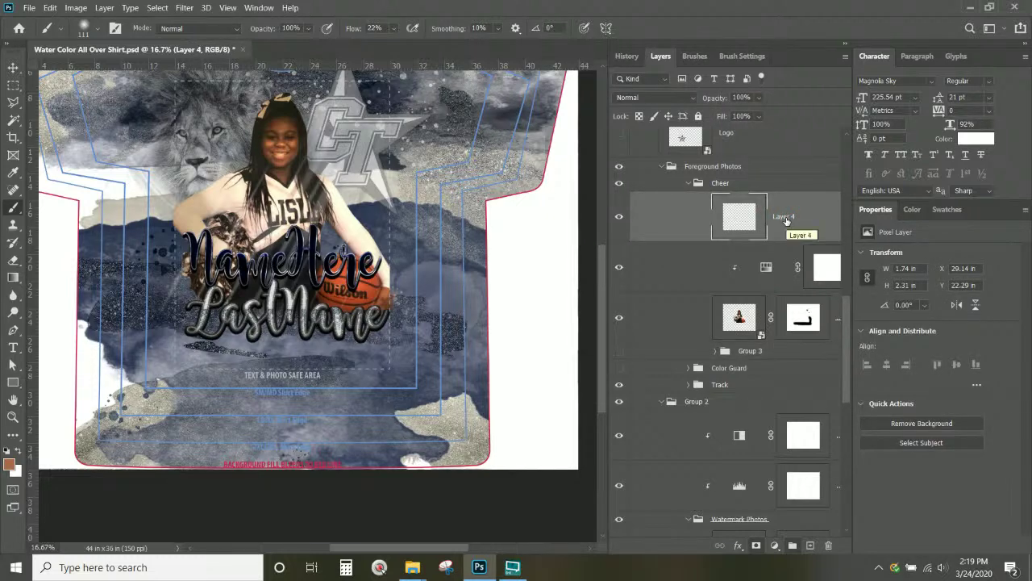
key("Delete")
left_click(786, 307)
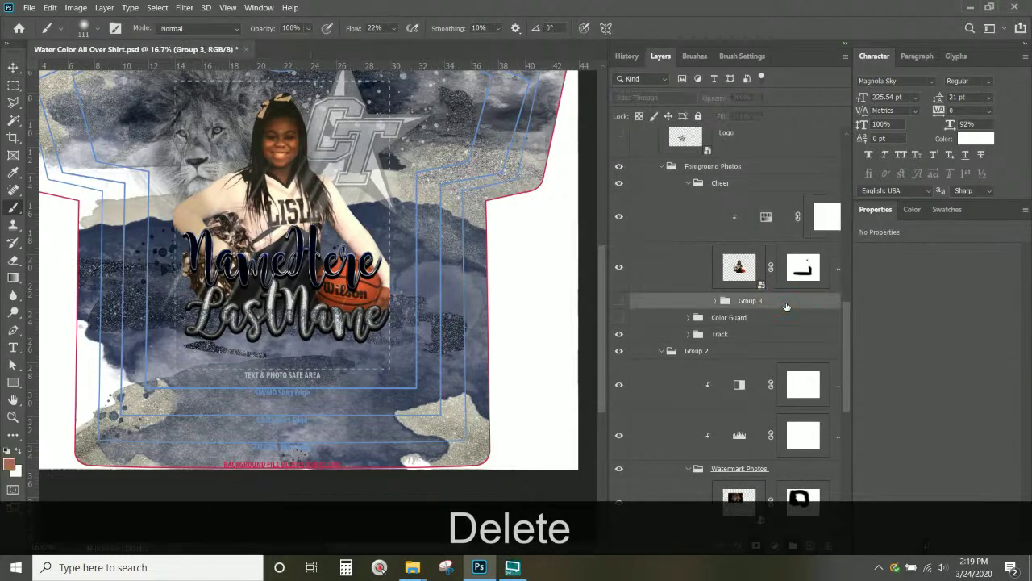
key("Delete")
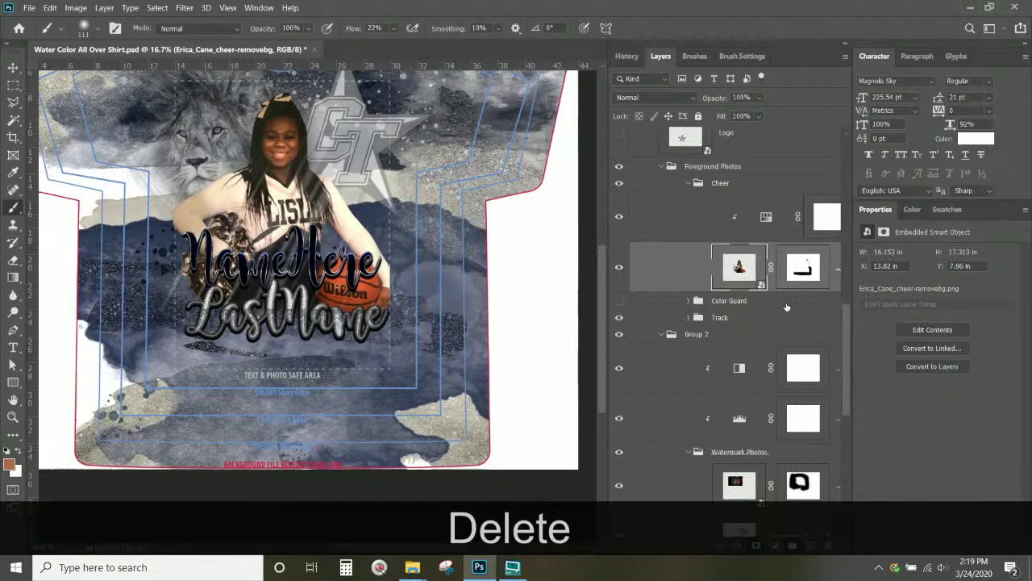
left_click(738, 267)
key("ctrl+KP_Subtract")
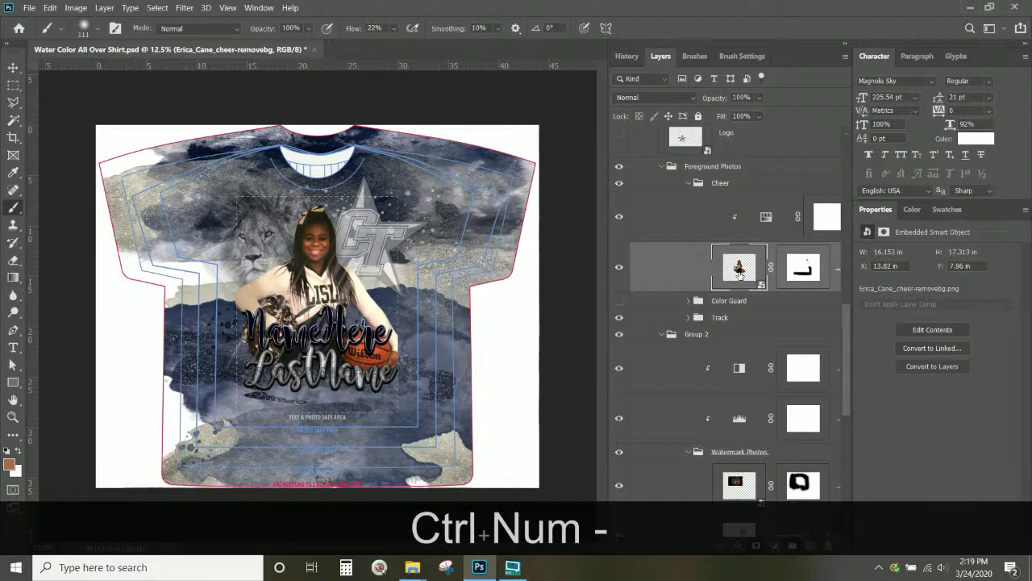
key("ctrl+KP_Add")
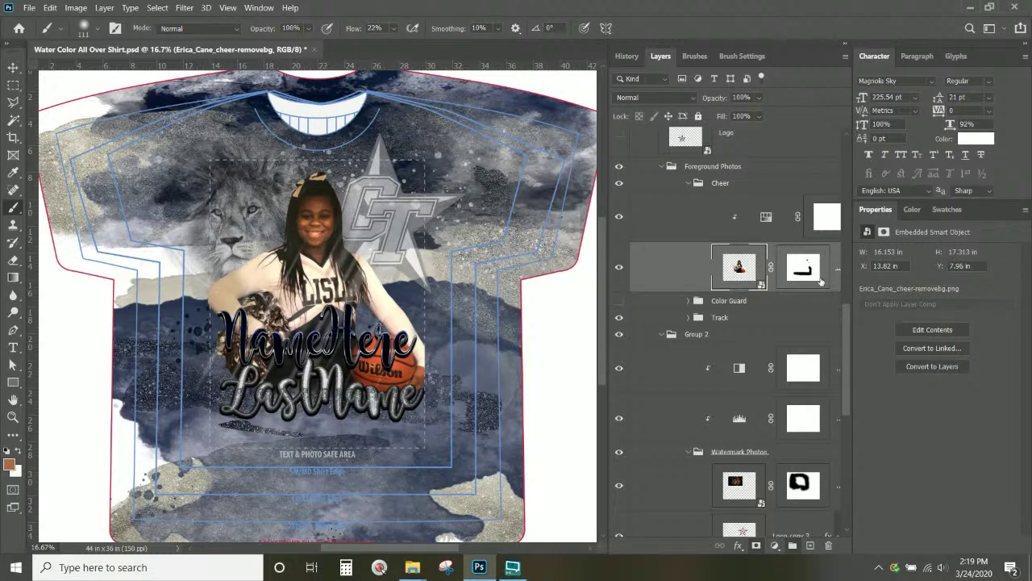
scroll(337, 387, "down", 2)
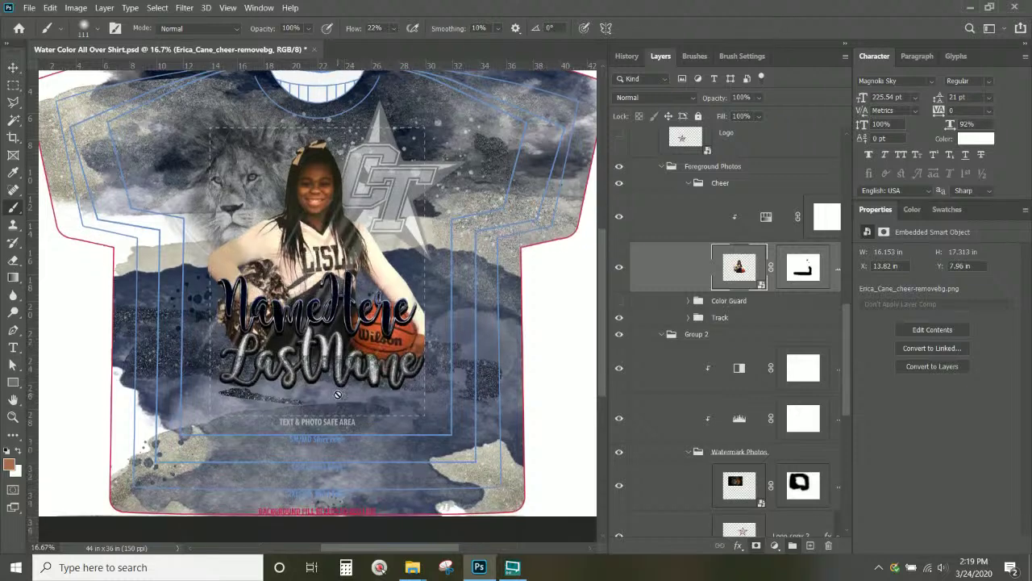
scroll(413, 429, "up", 3)
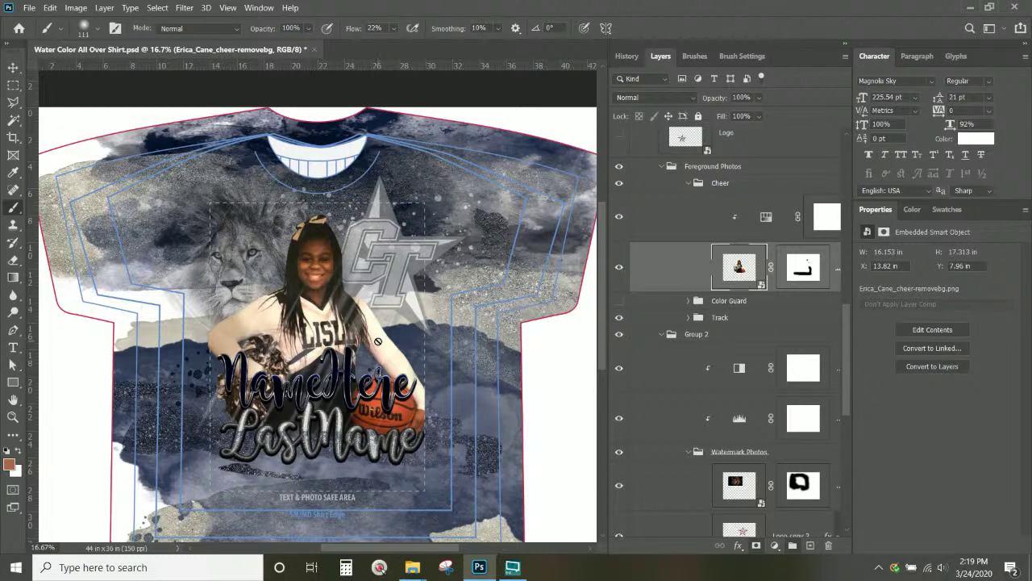
scroll(377, 342, "down", 4)
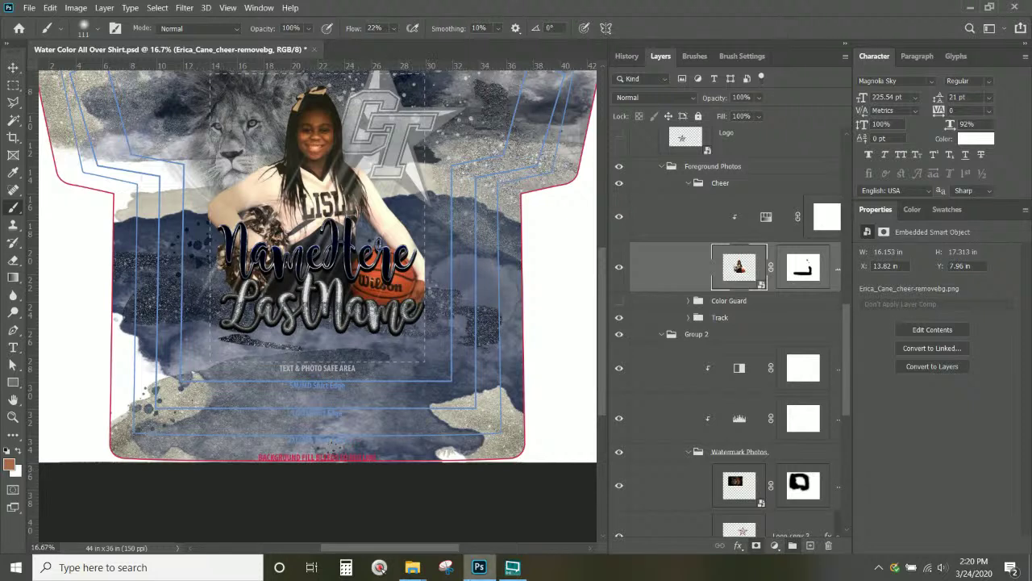
left_click(513, 569)
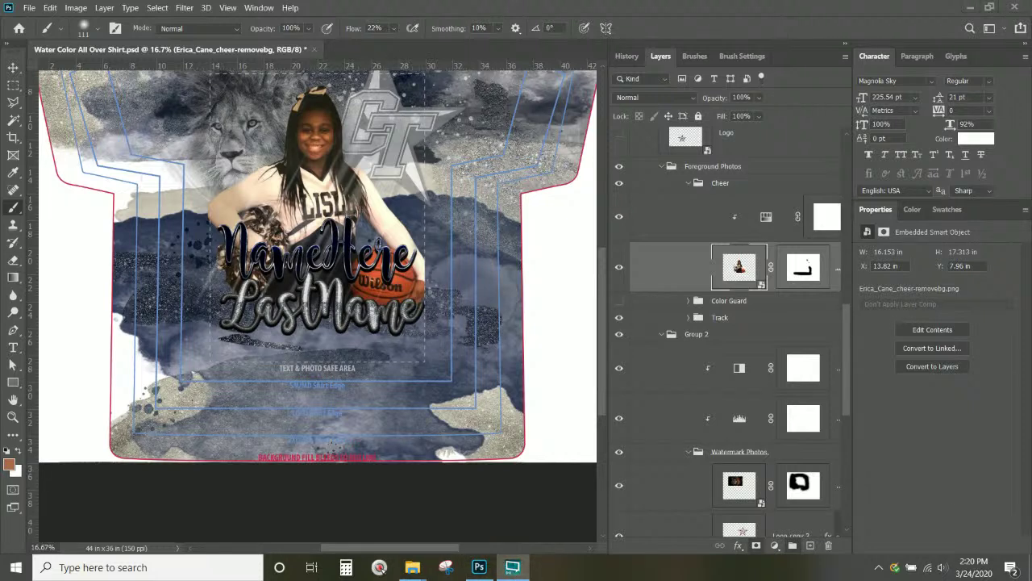